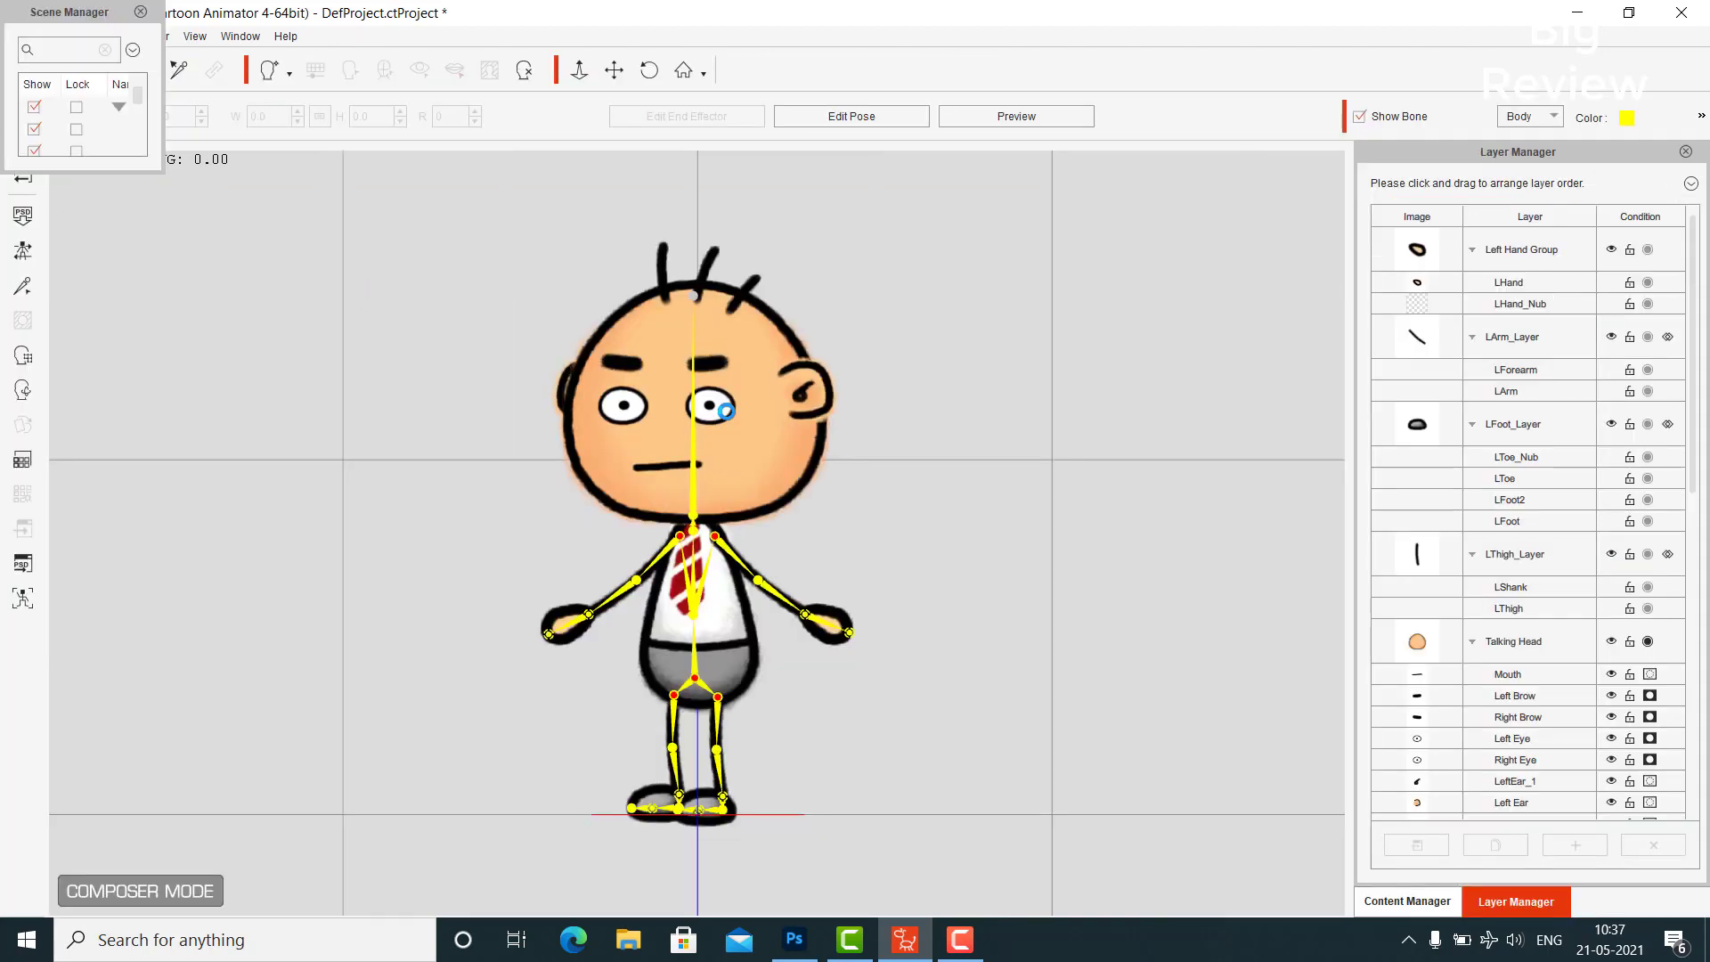
Close the Scene Manager and send the character to Photoshop for editing
{"action": "left_click", "coordinate": [140, 11]}
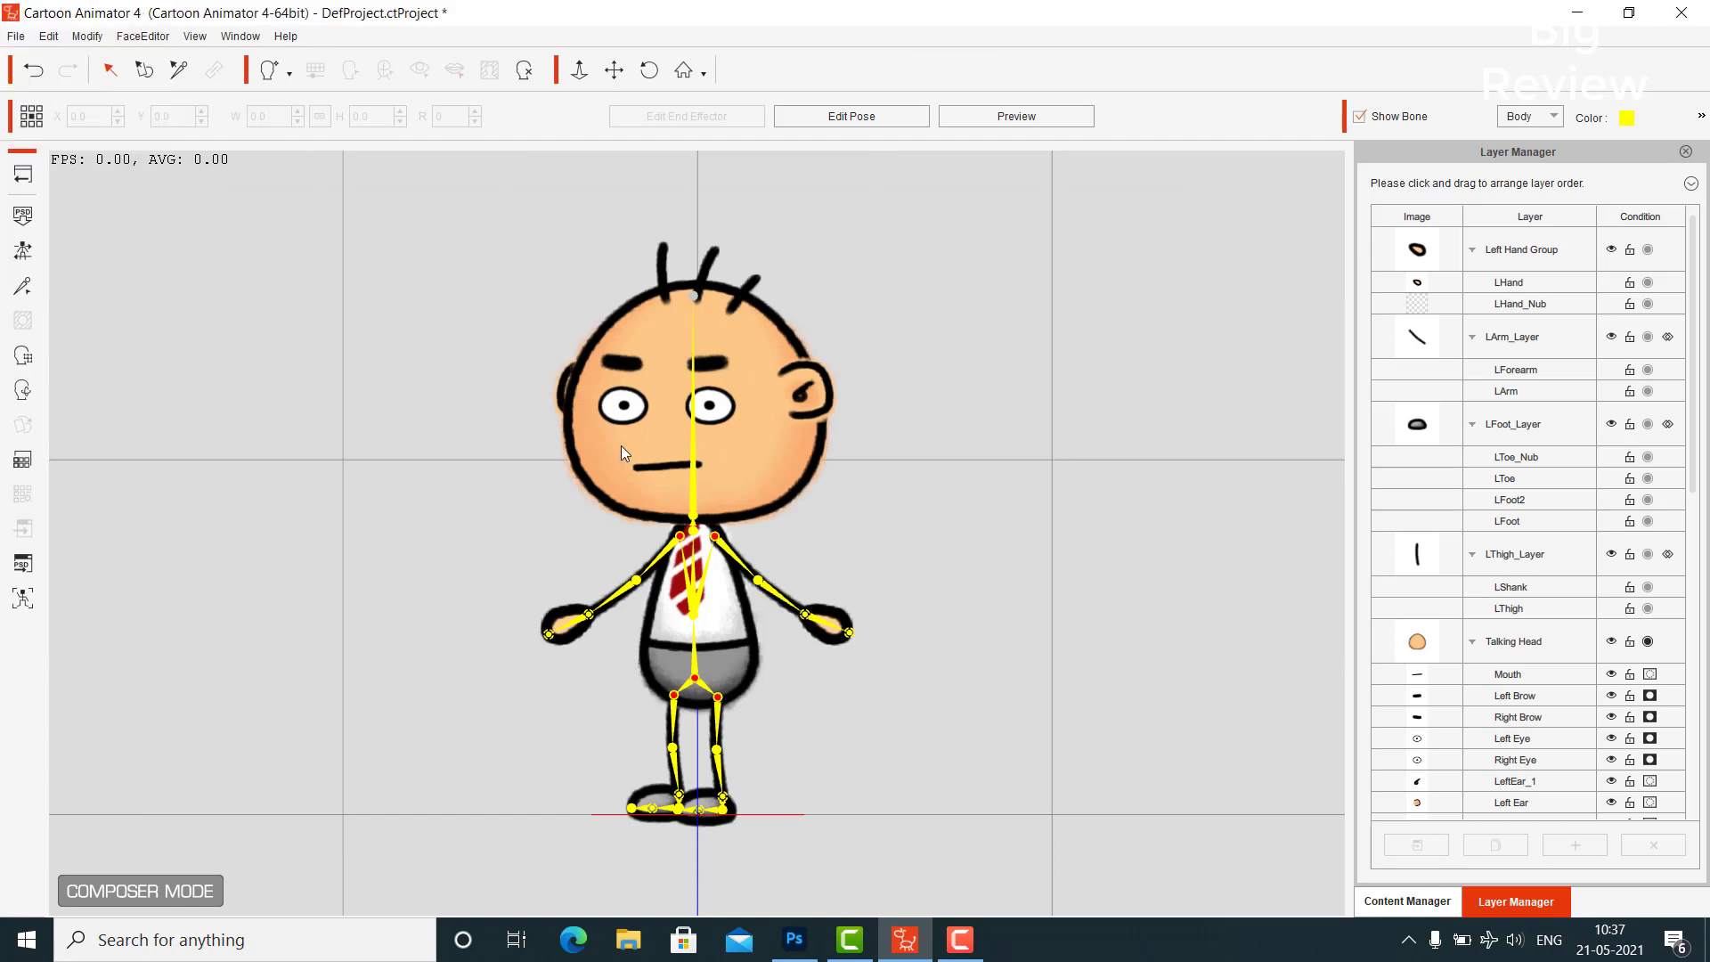
{"action": "left_click", "coordinate": [22, 563]}
{"action": "left_click", "coordinate": [1118, 562]}
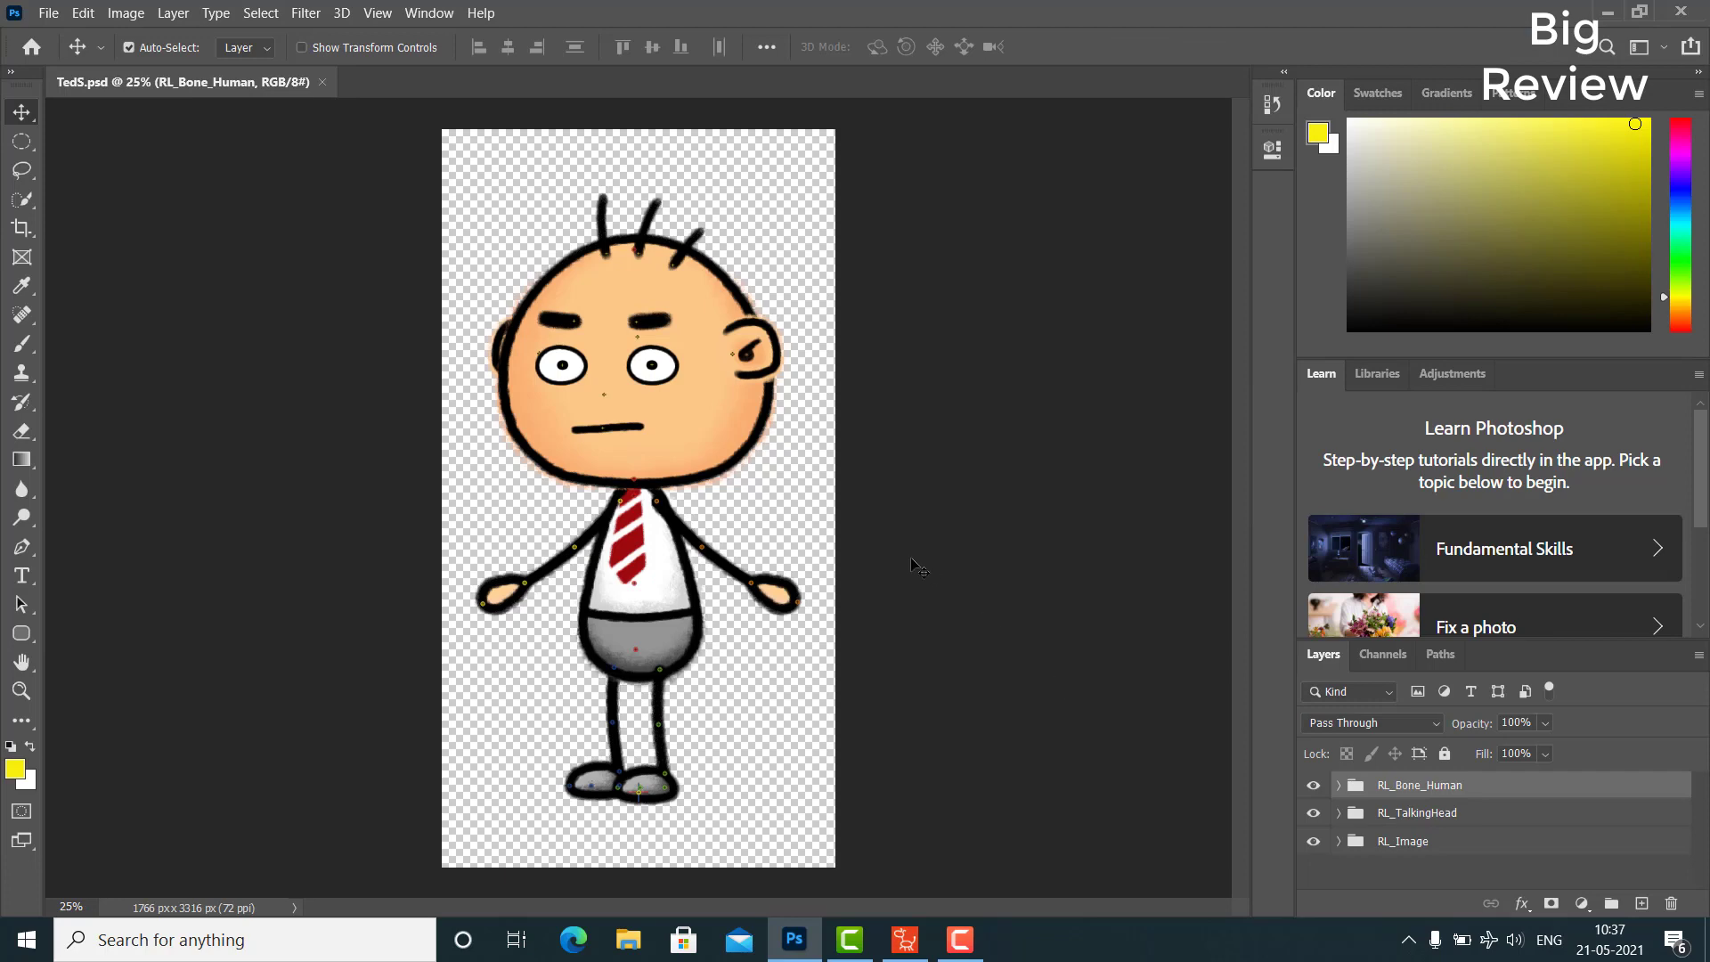
Select the character's torso artwork and add a new layer above it in the Hip group
{"action": "scroll", "coordinate": [630, 430], "scroll_direction": "up", "scroll_amount": 5}
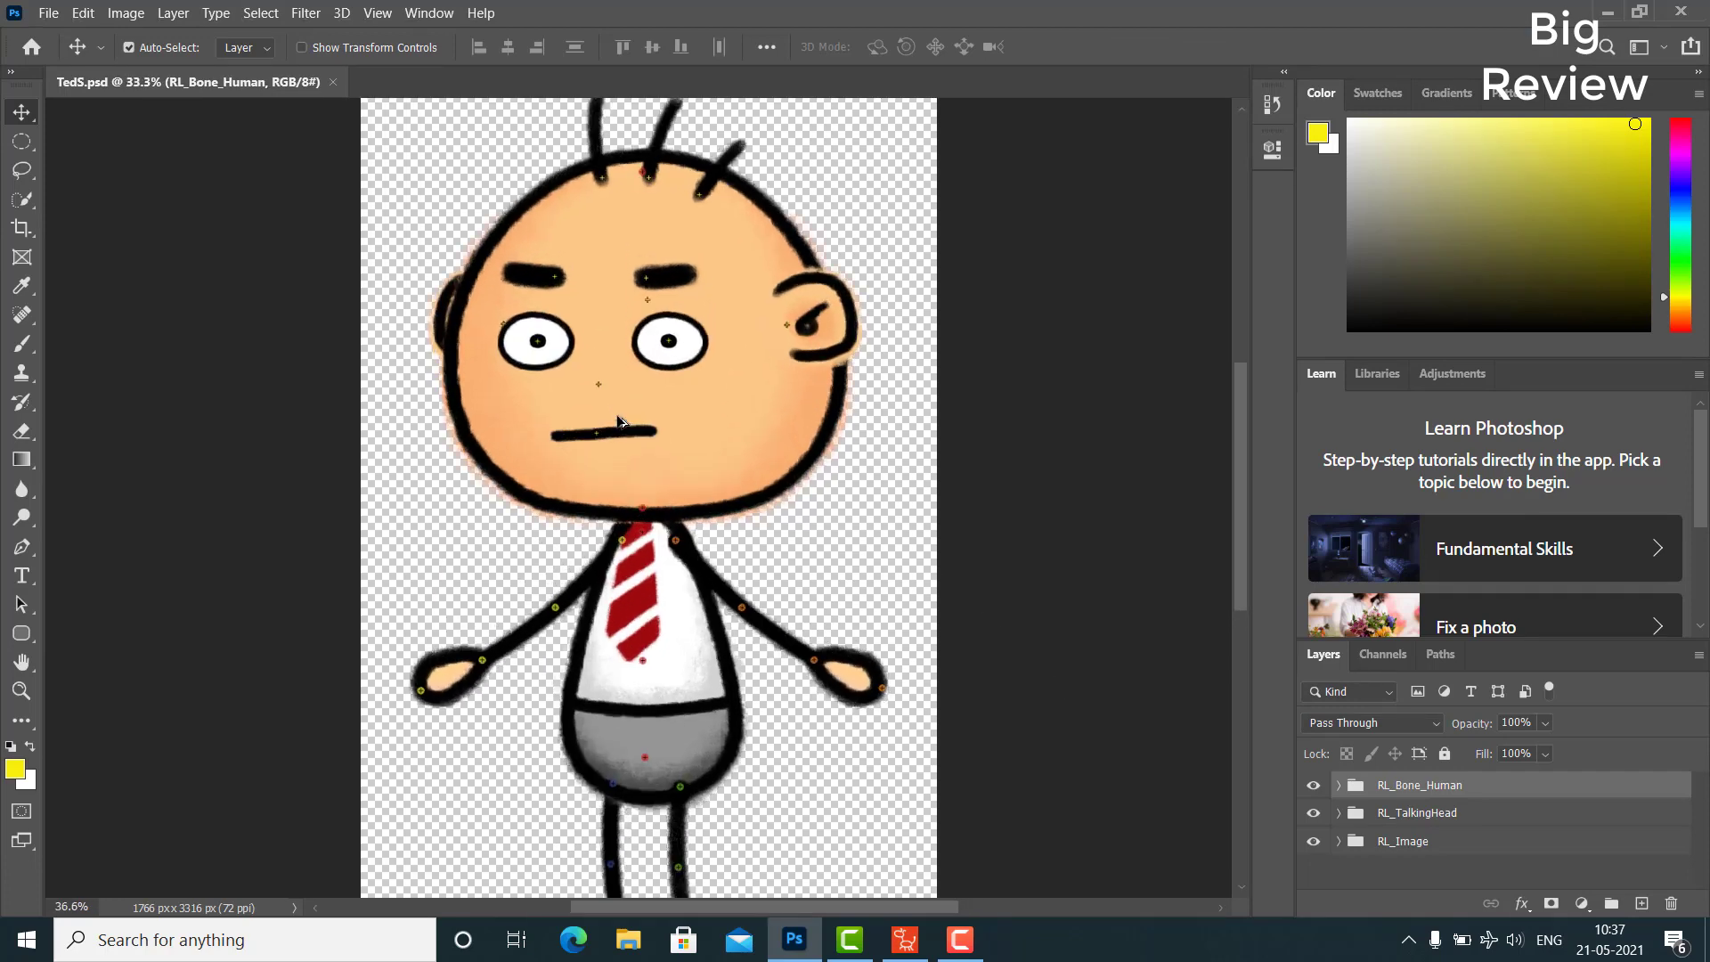
{"action": "scroll", "coordinate": [630, 430], "scroll_direction": "down", "scroll_amount": 5}
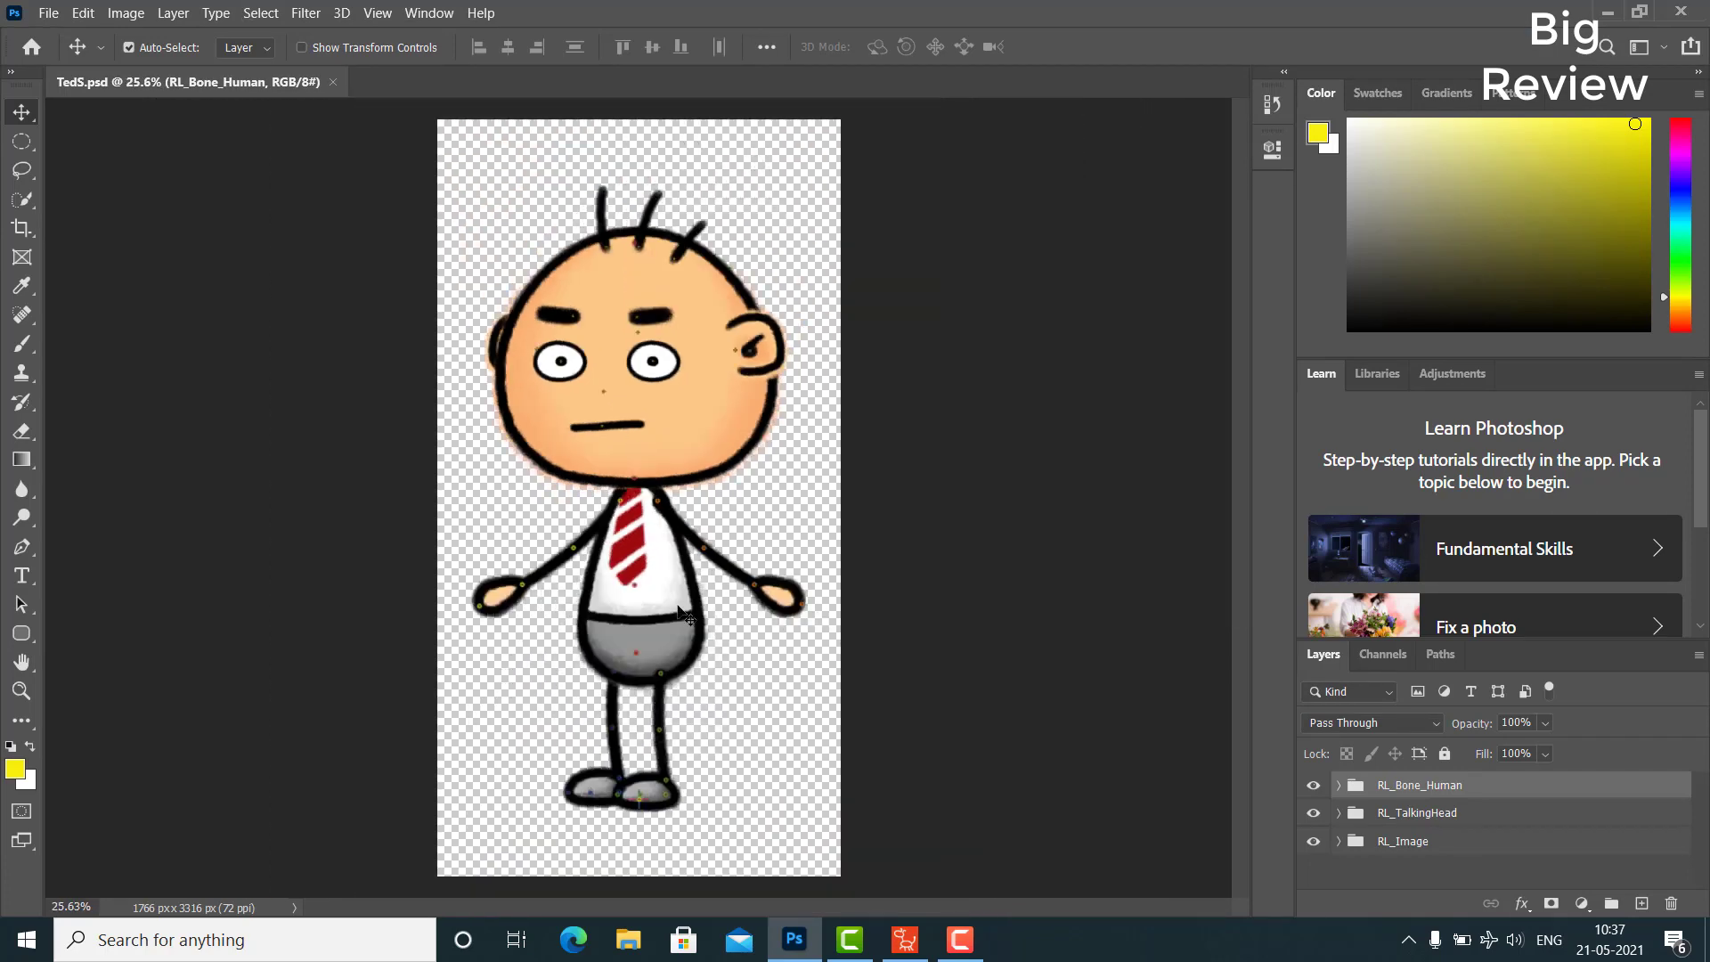
{"action": "scroll", "coordinate": [680, 713], "scroll_direction": "up", "scroll_amount": 6}
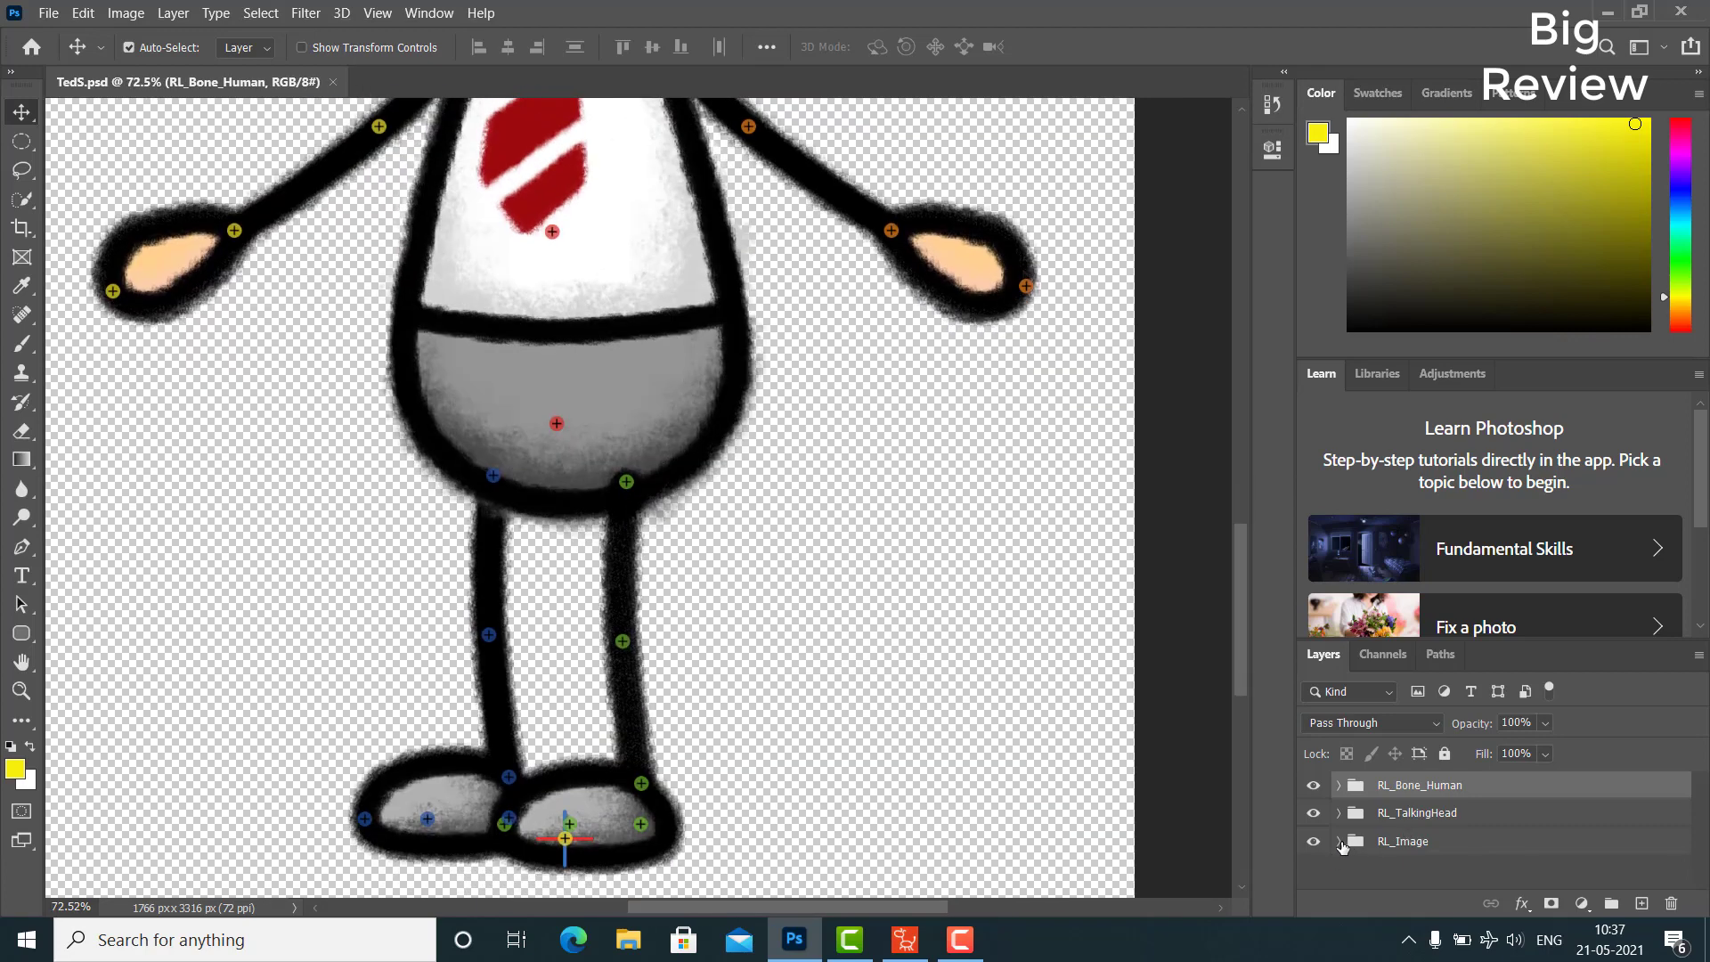
{"action": "left_click_drag", "start_coordinate": [688, 410], "coordinate": [691, 469]}
{"action": "left_click", "coordinate": [691, 469]}
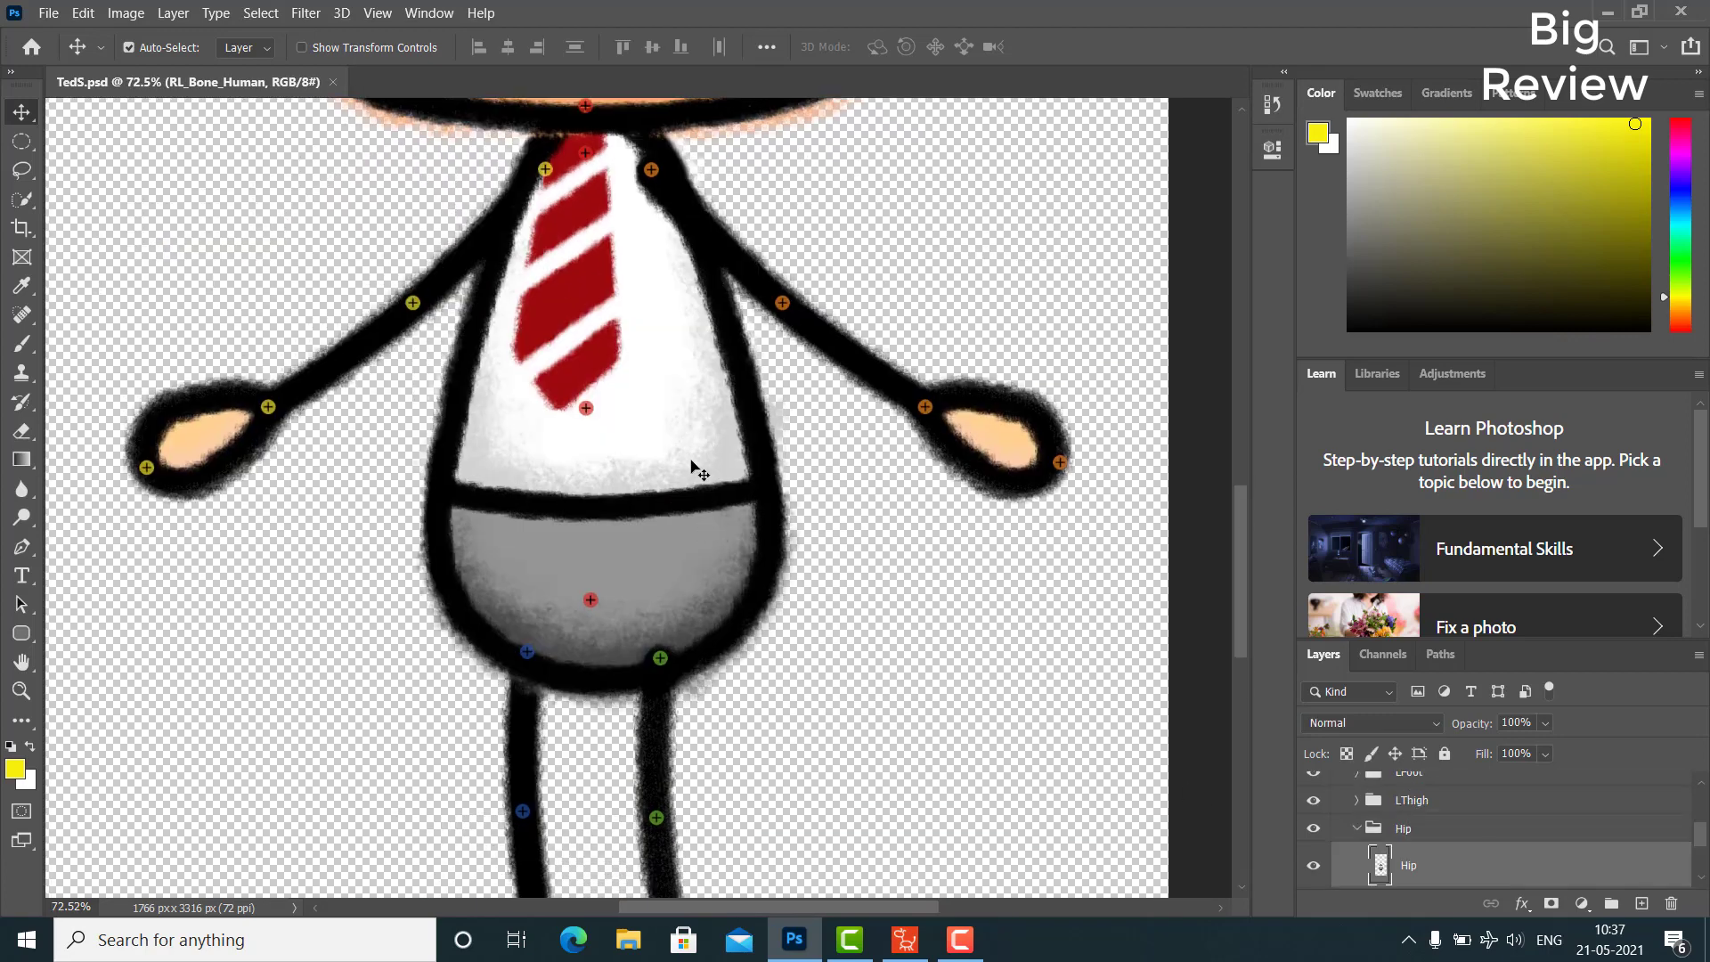
{"action": "scroll", "coordinate": [691, 469], "scroll_direction": "down", "scroll_amount": 1}
{"action": "scroll", "coordinate": [1470, 874], "scroll_direction": "down", "scroll_amount": 2}
{"action": "scroll", "coordinate": [1465, 873], "scroll_direction": "up", "scroll_amount": 1}
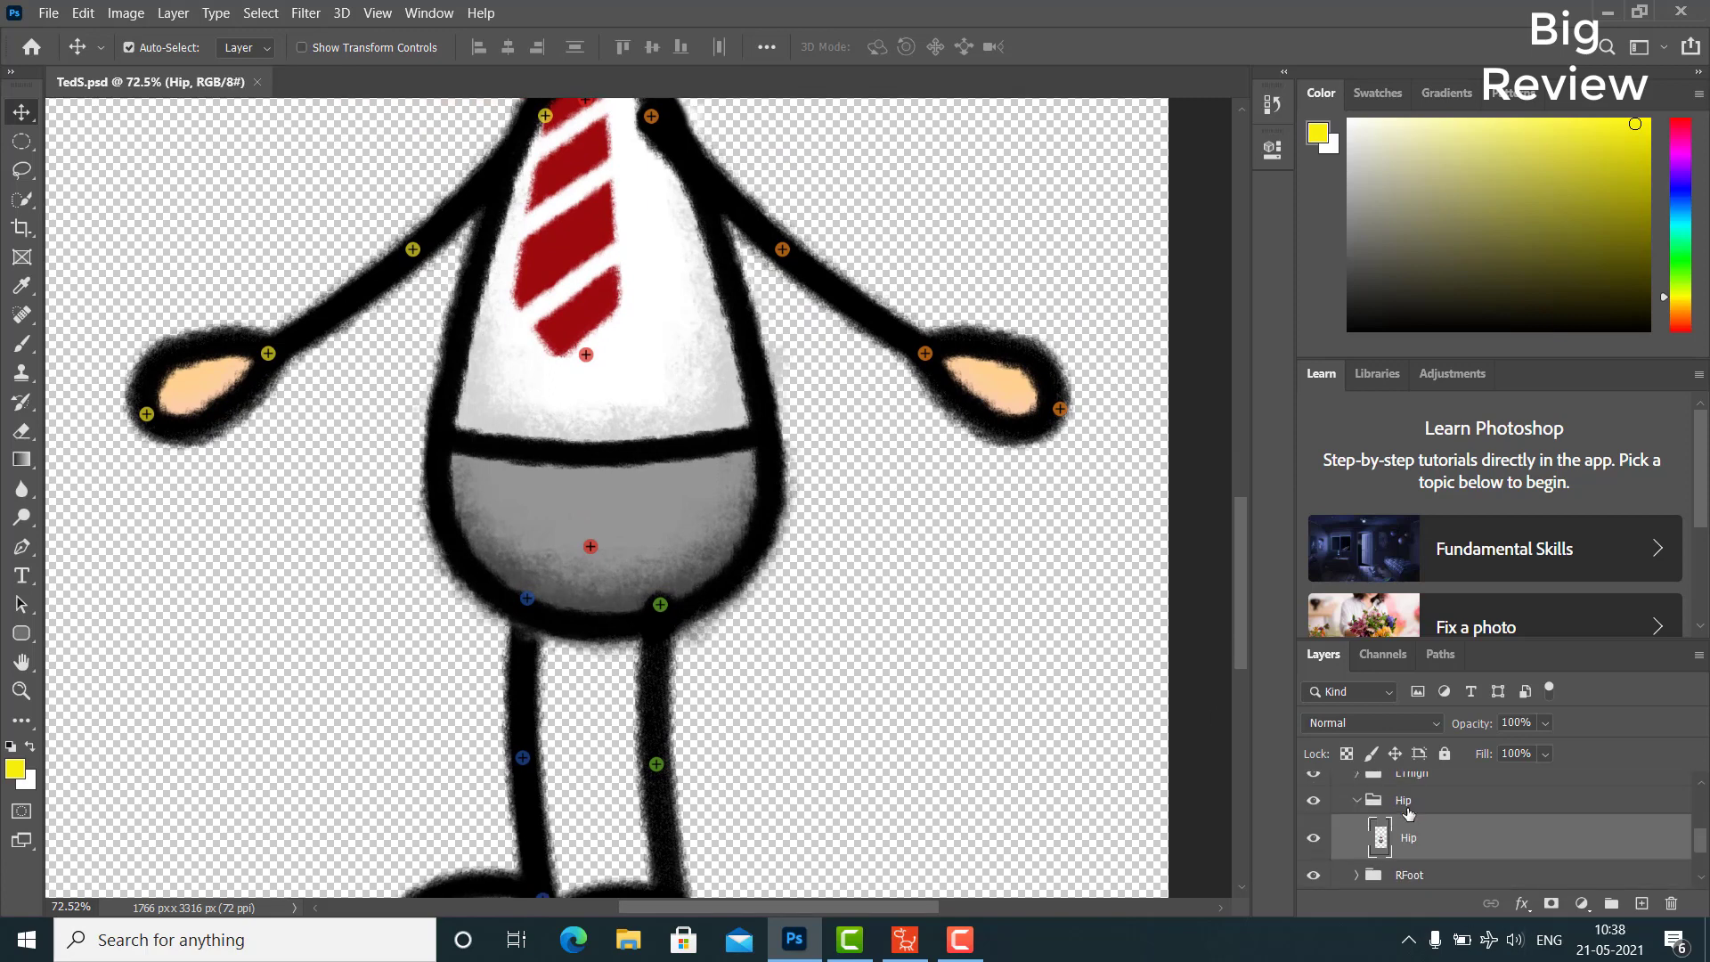
{"action": "left_click", "coordinate": [1641, 903]}
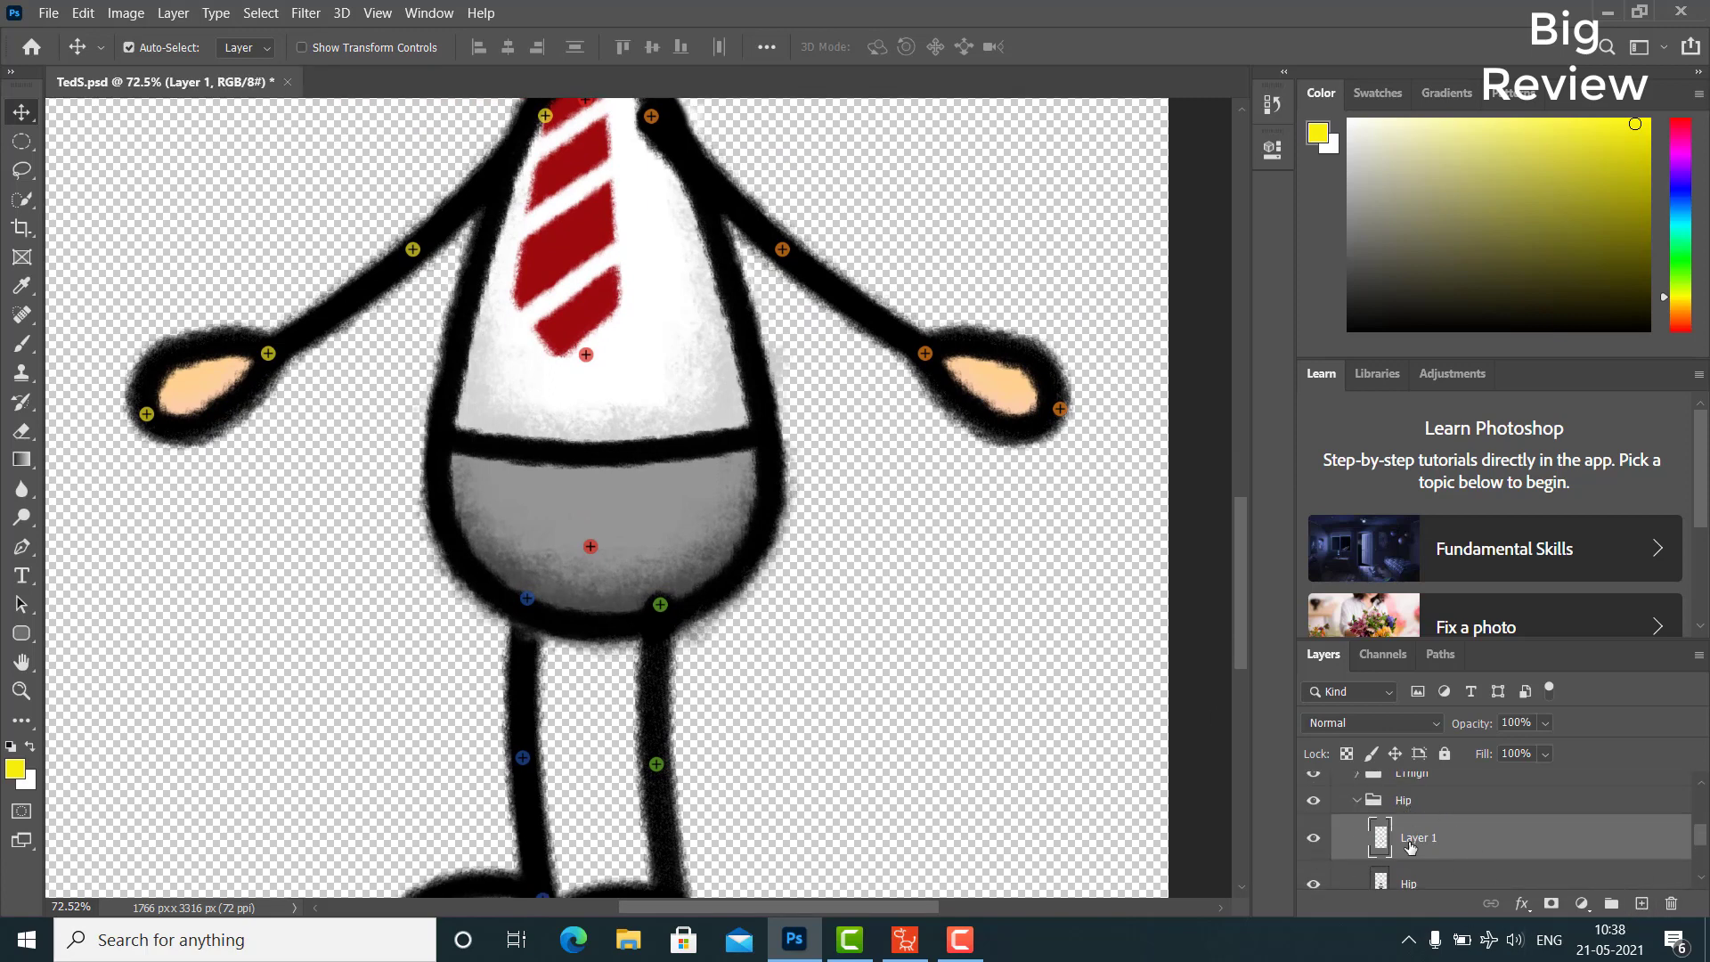
Draw a yellow rounded rectangle about 182 px wide and 860 px high over the torso, from neck to hips
{"action": "scroll", "coordinate": [409, 508], "scroll_direction": "up", "scroll_amount": 2}
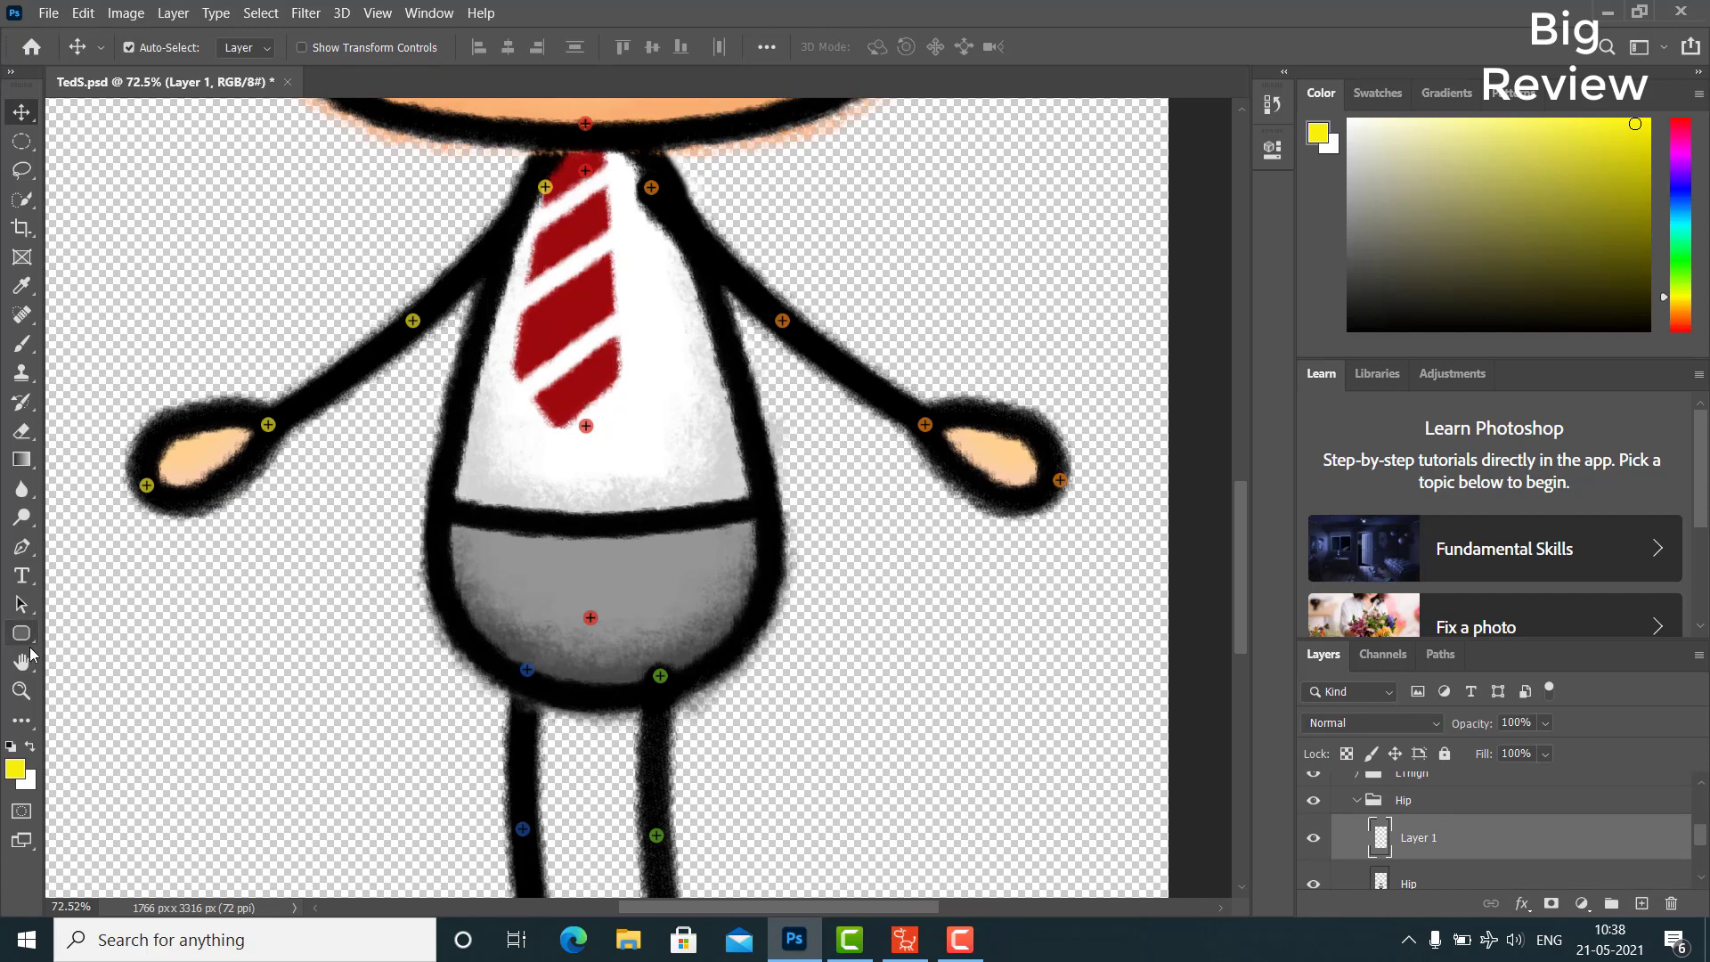
{"action": "left_click", "coordinate": [22, 633]}
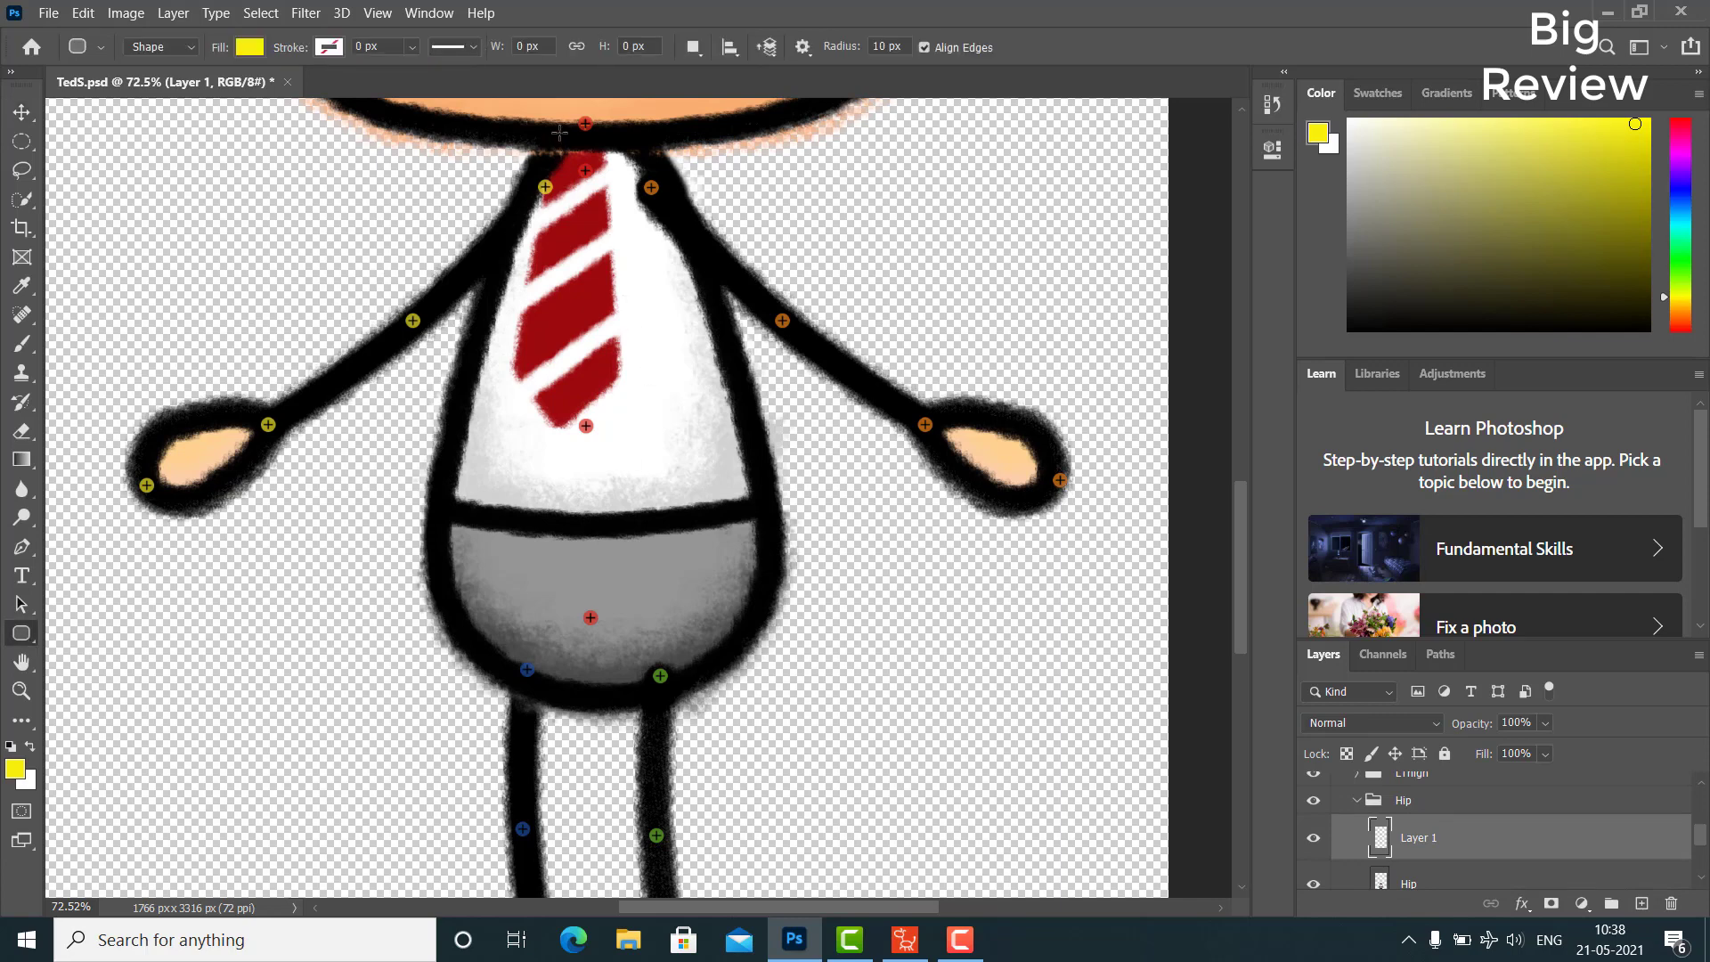
{"action": "left_click_drag", "start_coordinate": [546, 128], "coordinate": [663, 682]}
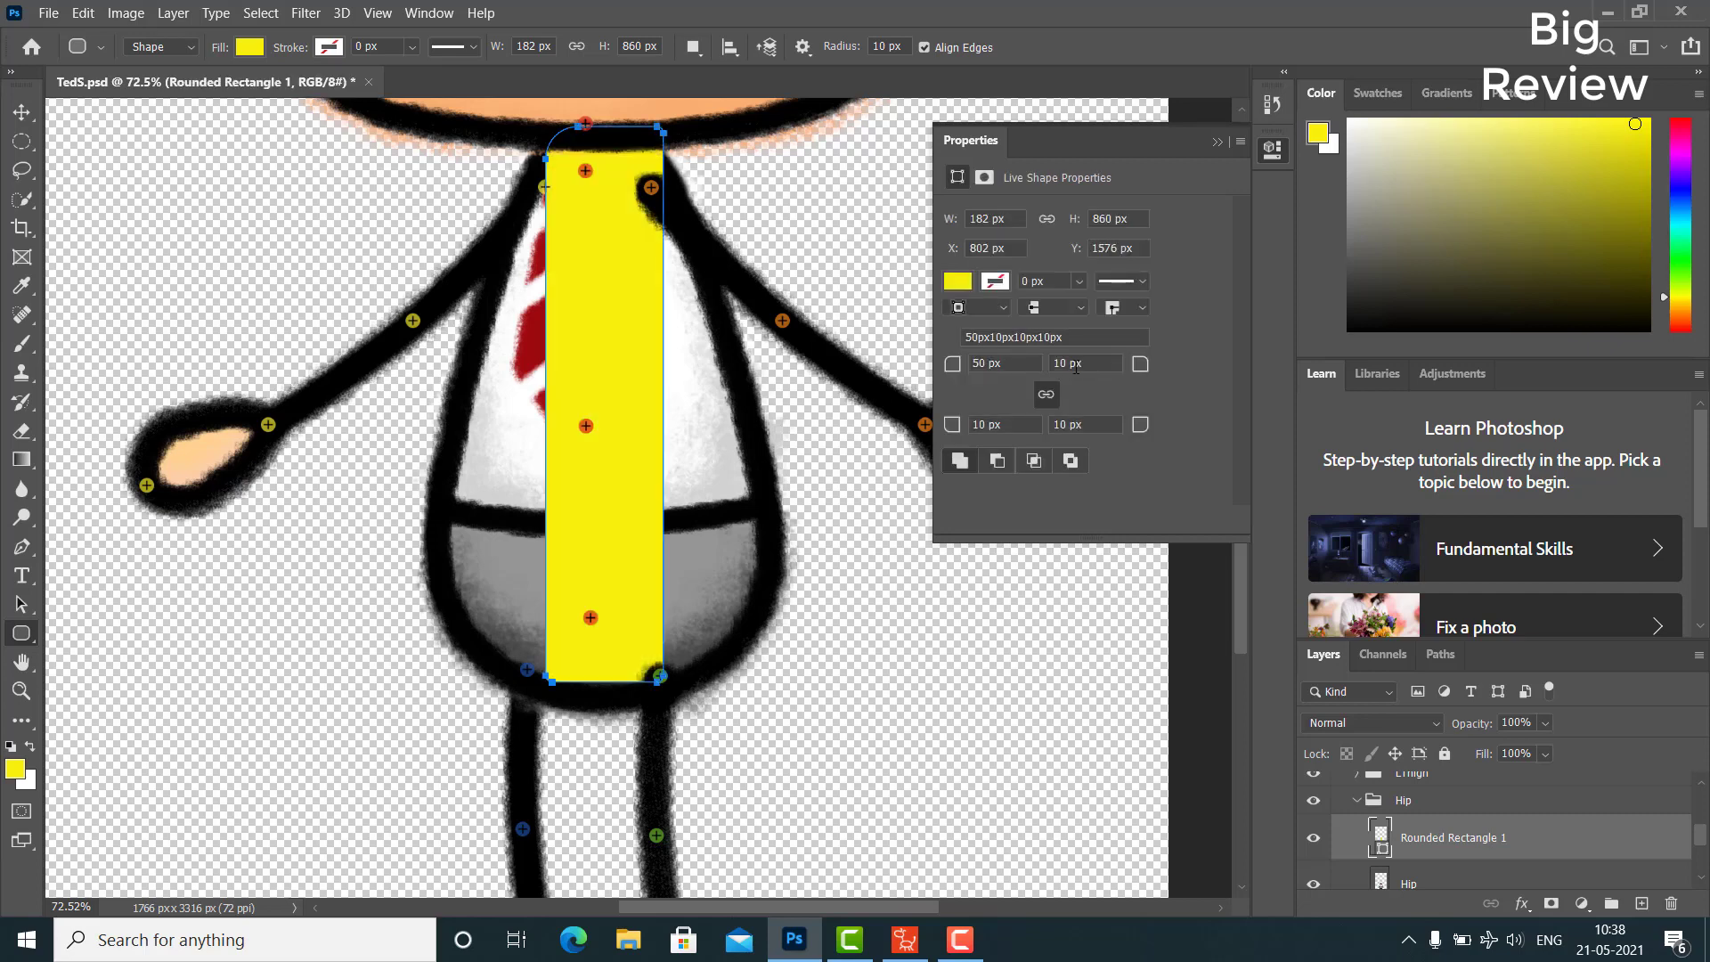
Set the two upper corner radii of the torso rectangle to 100 px
{"action": "left_click_drag", "start_coordinate": [1066, 360], "coordinate": [1051, 360]}
{"action": "key", "text": "BackSpace"}
{"action": "type", "text": "100"}
{"action": "key", "text": "Return"}
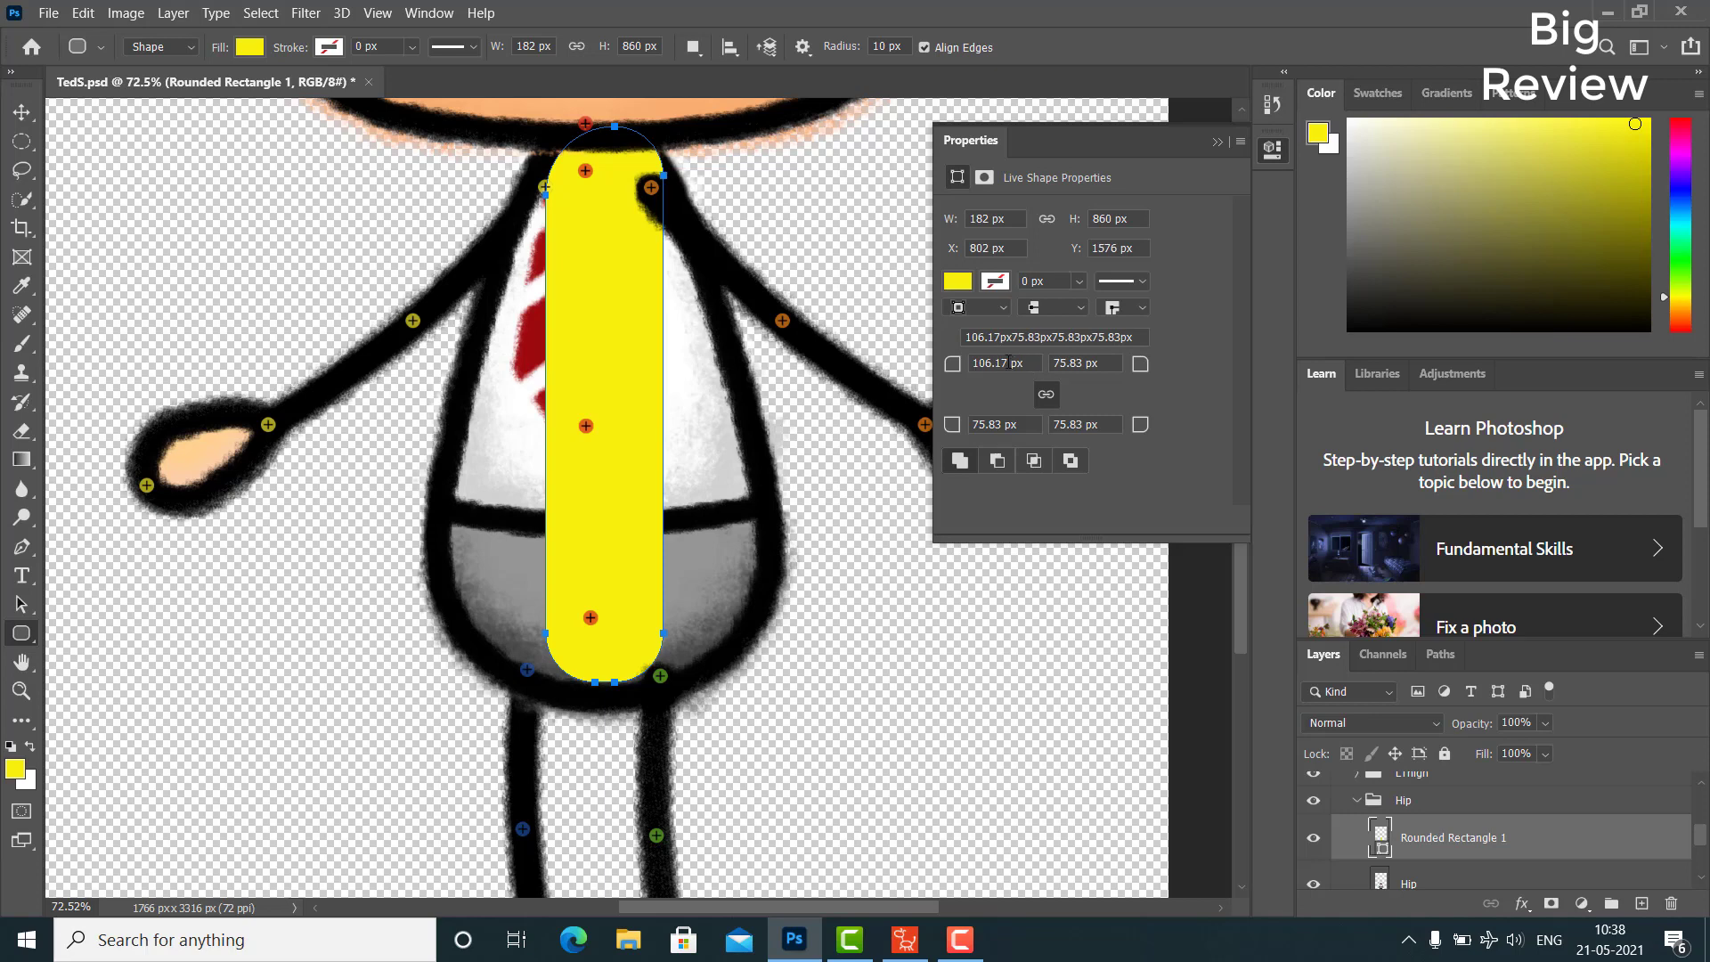
{"action": "left_click_drag", "start_coordinate": [1002, 361], "coordinate": [969, 362]}
{"action": "type", "text": "100"}
{"action": "key", "text": "Return"}
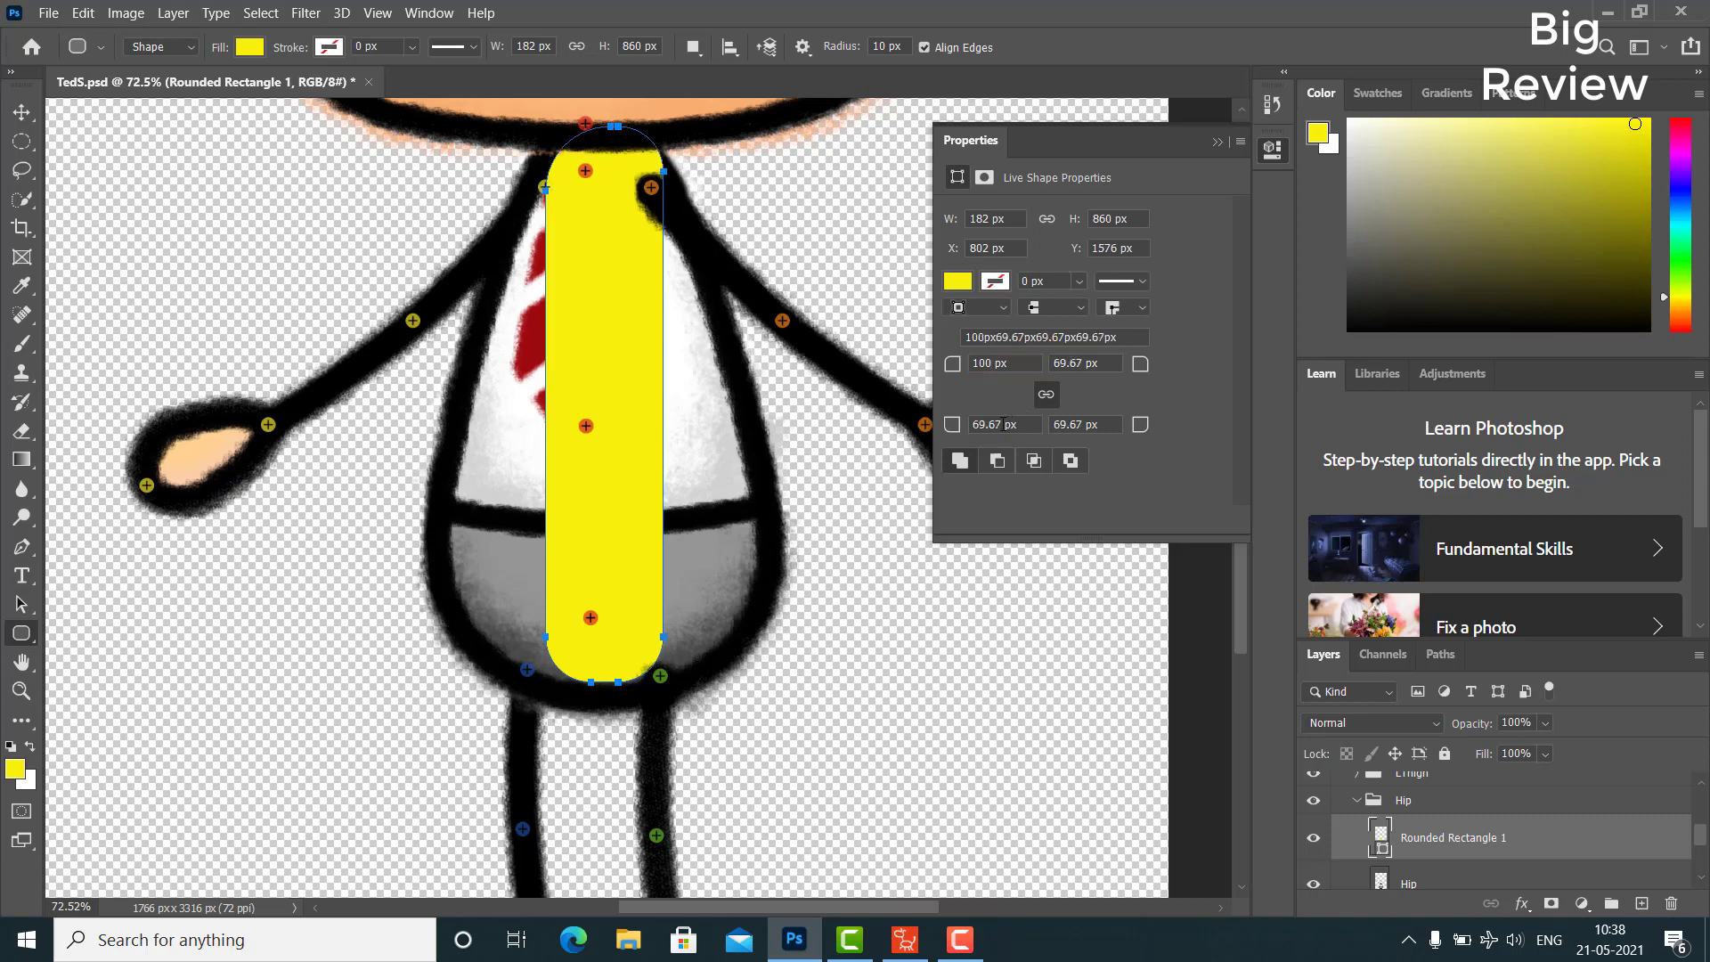
Set the two lower corner radii of the torso rectangle to 100 px
{"action": "left_click_drag", "start_coordinate": [1003, 425], "coordinate": [971, 424]}
{"action": "type", "text": "100"}
{"action": "key", "text": "Return"}
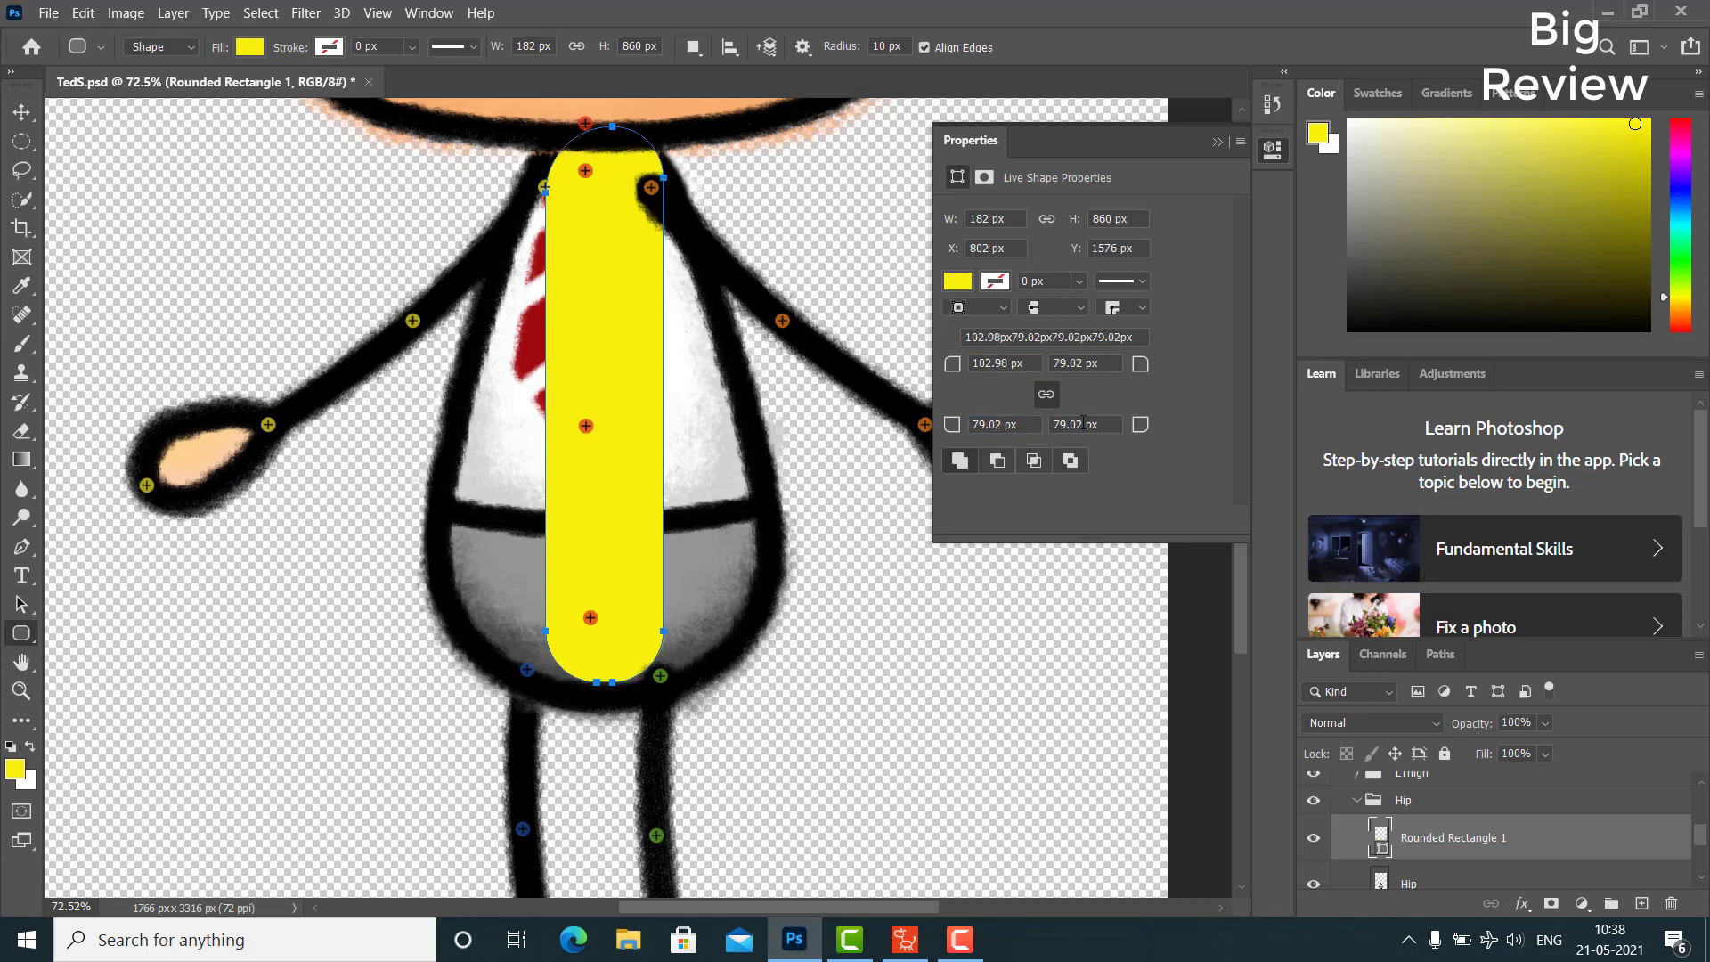
{"action": "left_click_drag", "start_coordinate": [1080, 424], "coordinate": [1016, 415]}
{"action": "type", "text": "100"}
{"action": "key", "text": "BackSpace"}
{"action": "key", "text": "Delete"}
{"action": "key", "text": "Return"}
Close the shape properties and shift the rounded rectangle slightly to centre it over the torso's bone points
{"action": "left_click", "coordinate": [24, 109]}
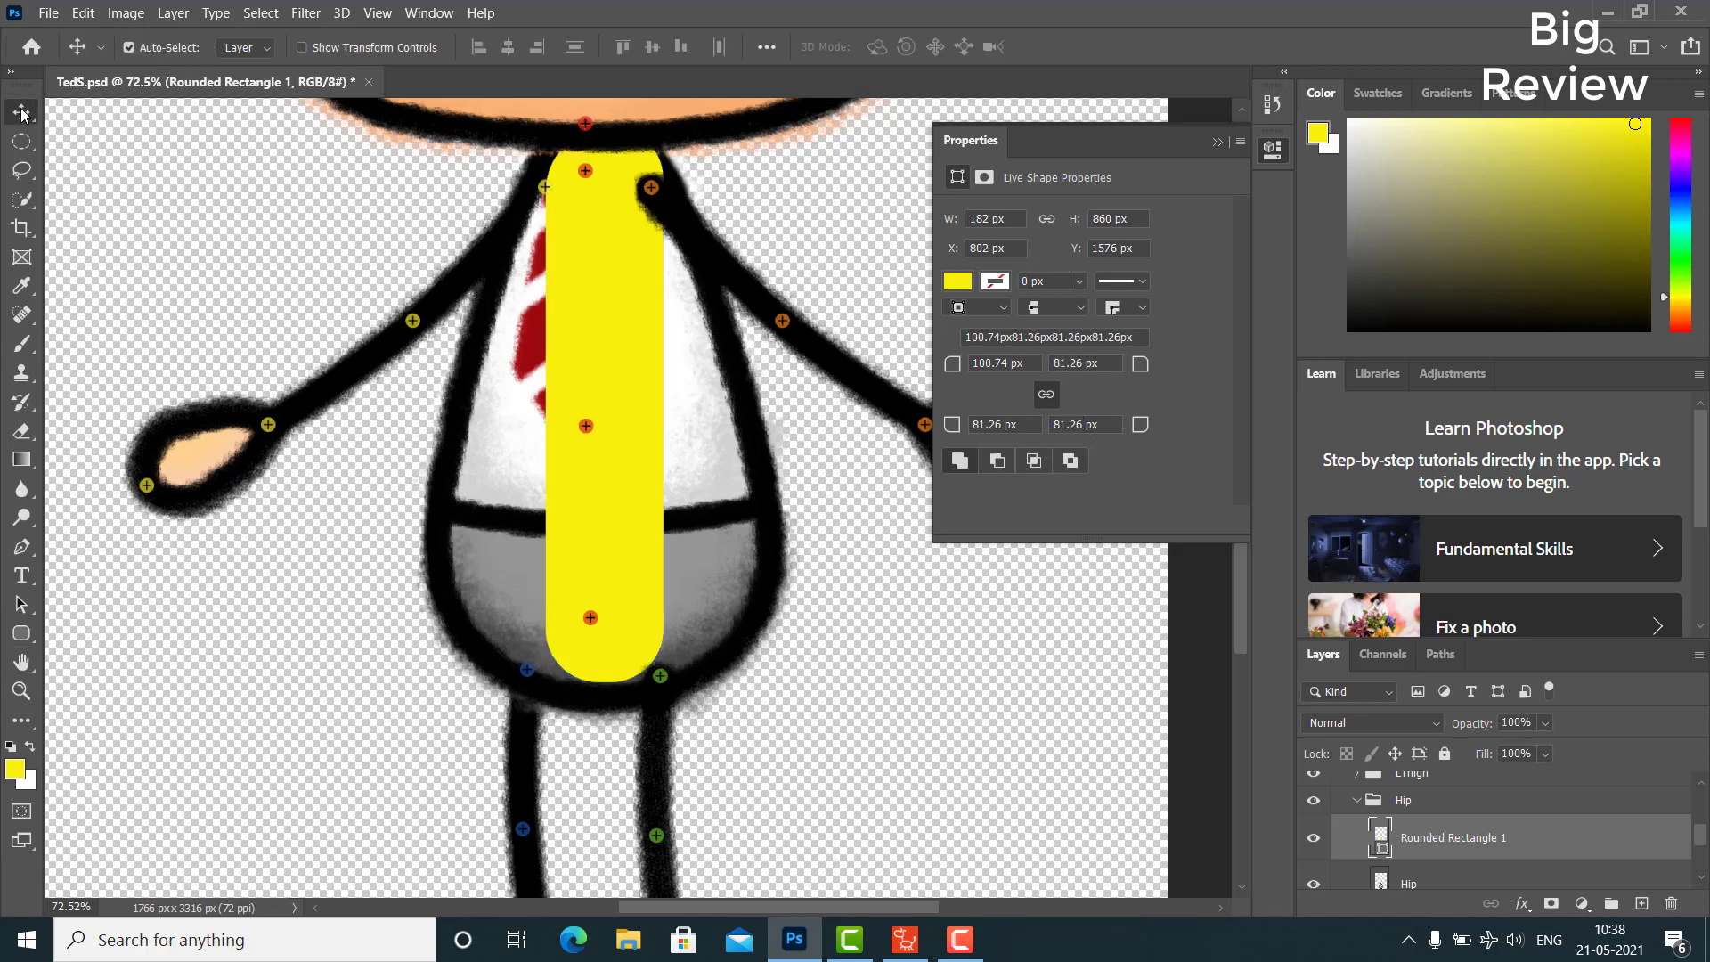
{"action": "left_click", "coordinate": [1215, 143]}
{"action": "mouse_move", "coordinate": [600, 378]}
{"action": "left_mouse_down"}
{"action": "mouse_move", "coordinate": [618, 445]}
{"action": "mouse_move", "coordinate": [568, 461]}
{"action": "mouse_move", "coordinate": [579, 372]}
{"action": "mouse_move", "coordinate": [586, 391]}
{"action": "left_mouse_up"}
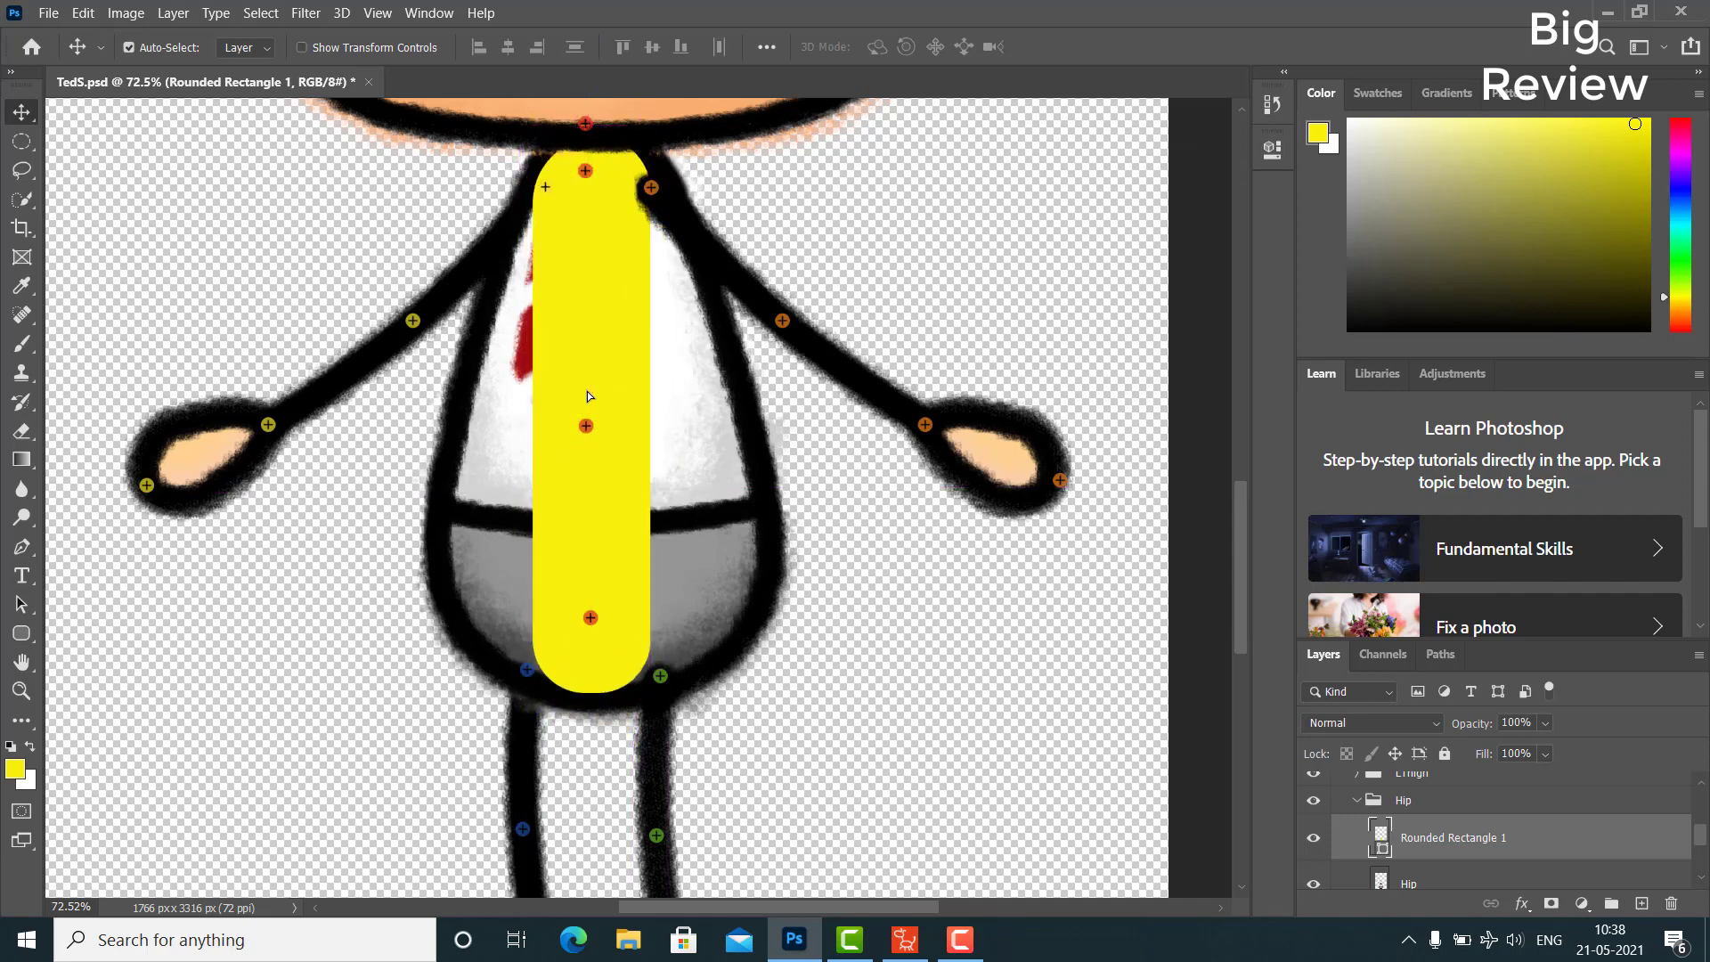
Change the torso rectangle's fill to the recently used dark blue
{"action": "left_click", "coordinate": [22, 633]}
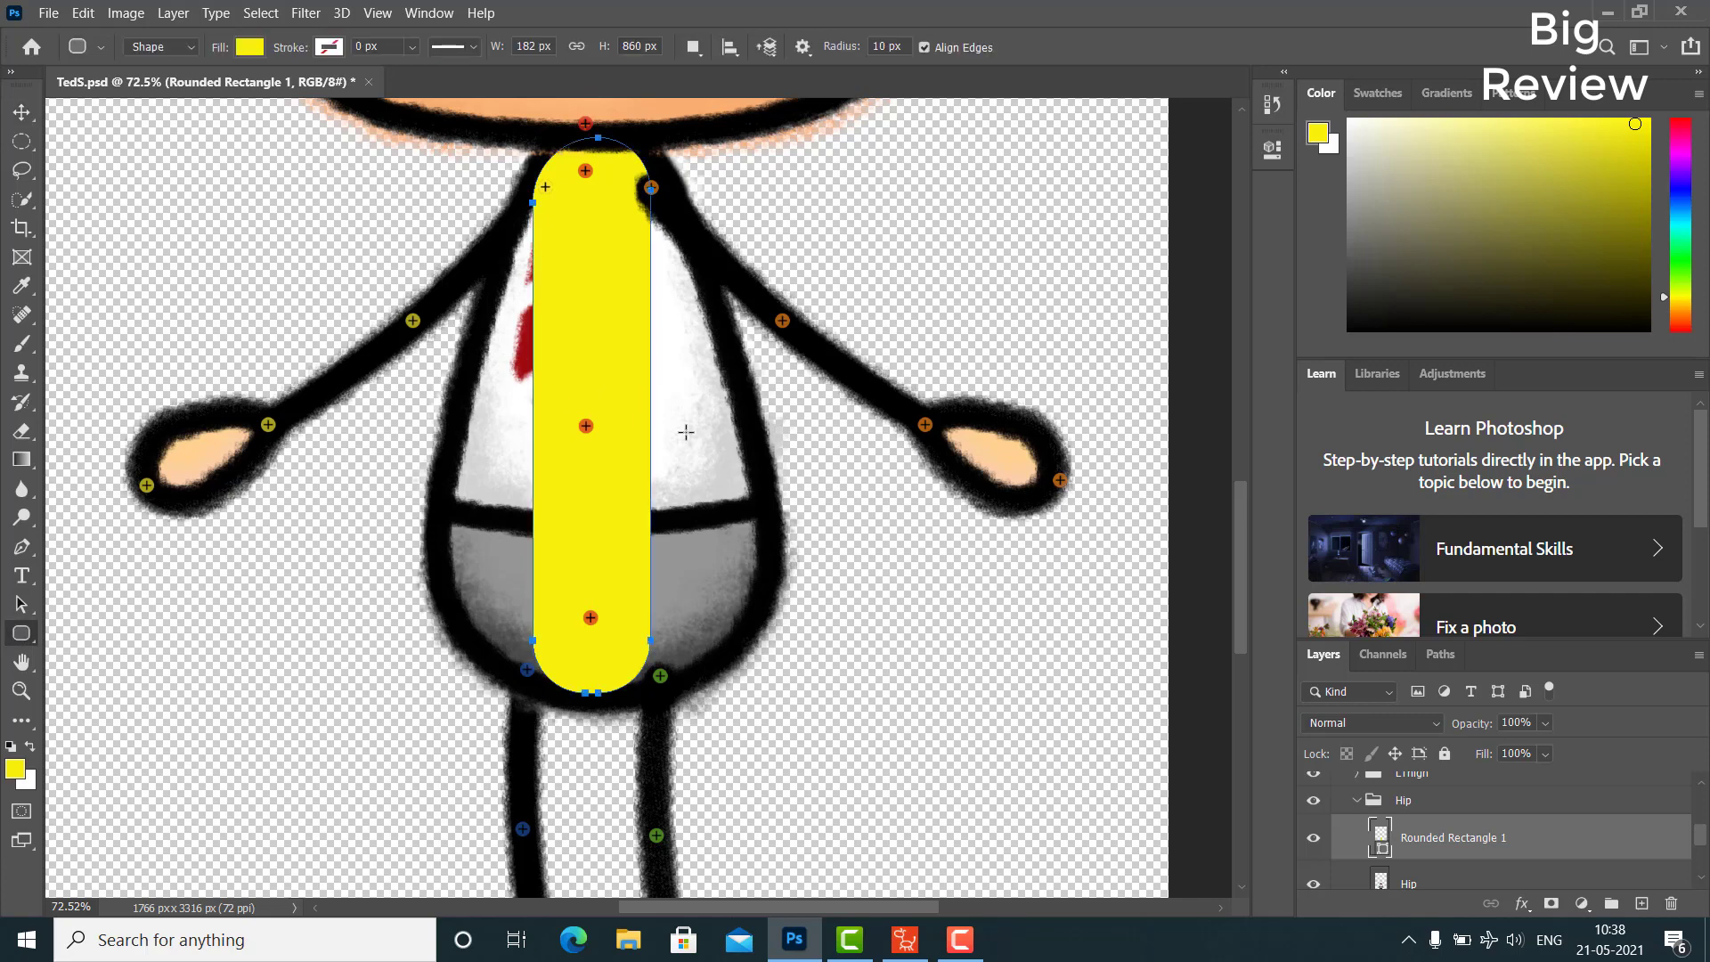
{"action": "left_click", "coordinate": [248, 47]}
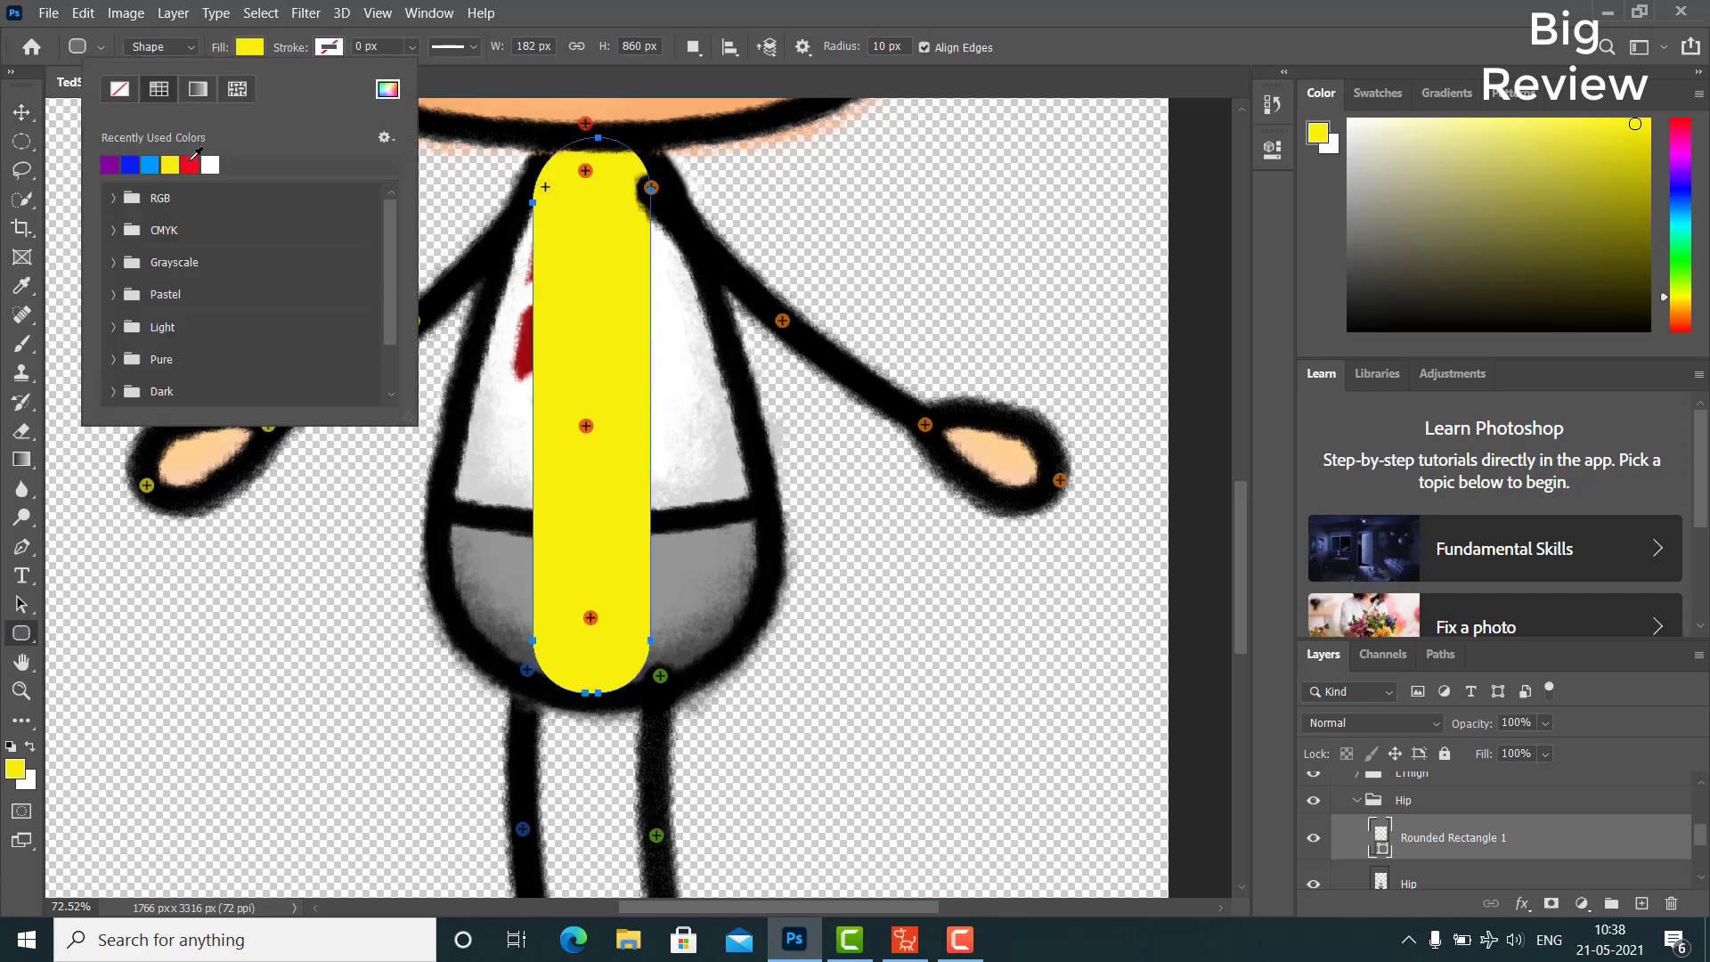
{"action": "left_click", "coordinate": [152, 163]}
{"action": "left_click", "coordinate": [136, 164]}
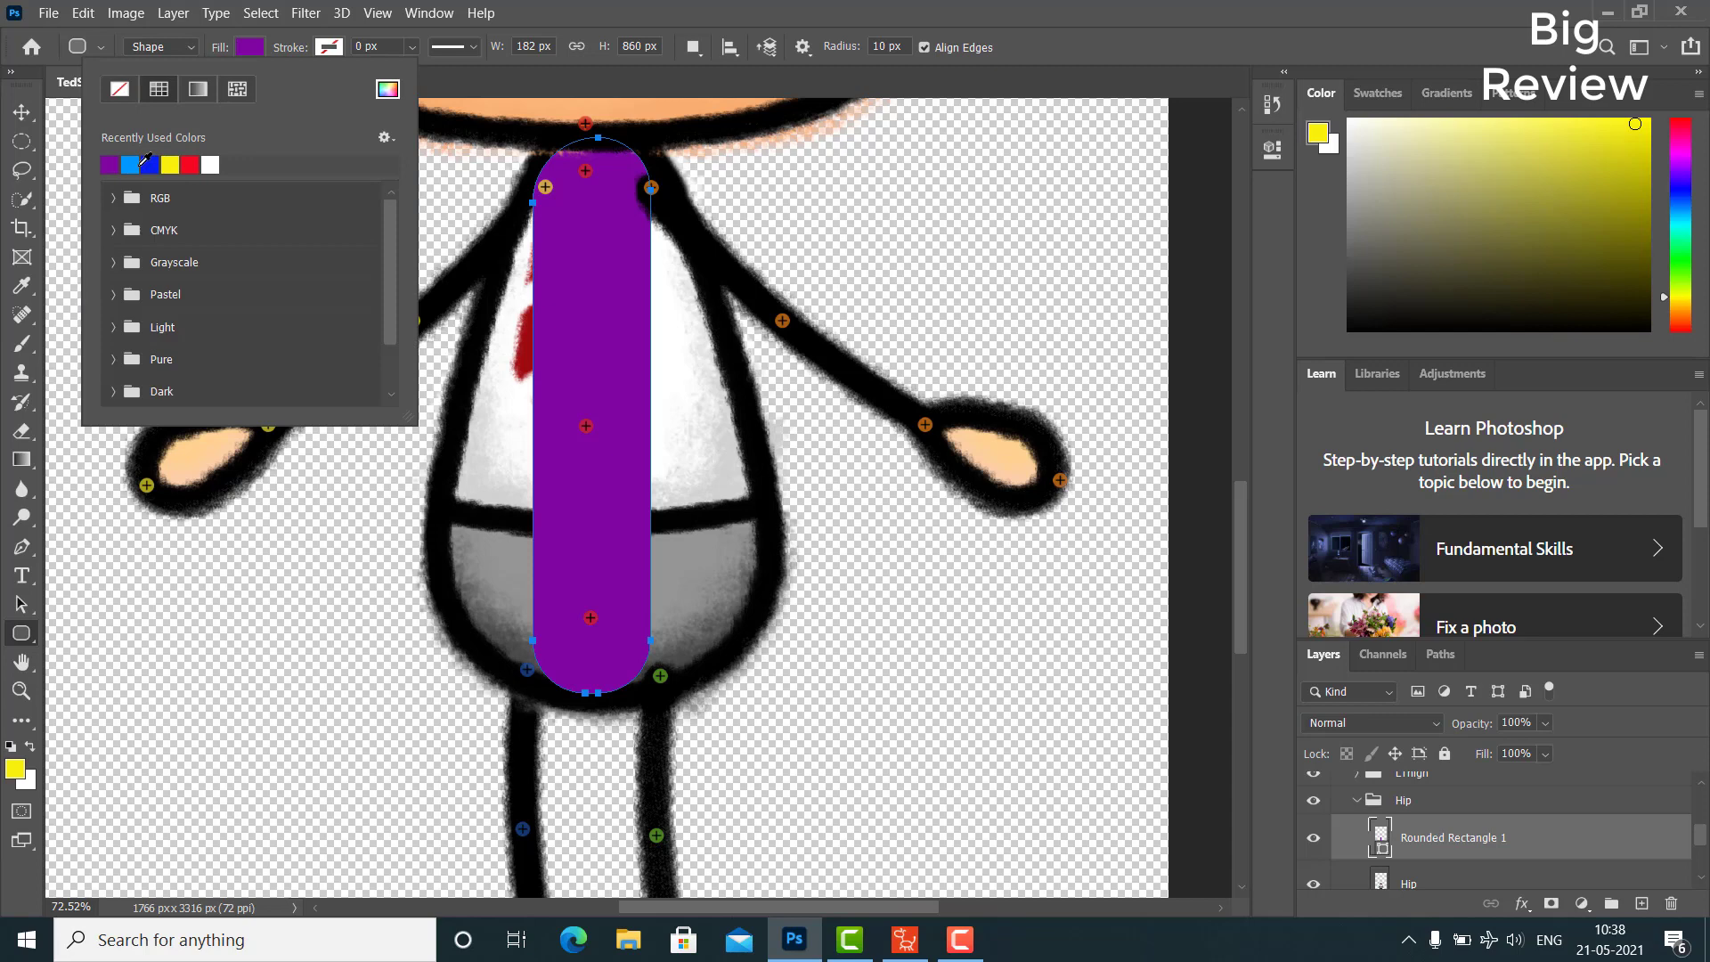
{"action": "left_click", "coordinate": [149, 163]}
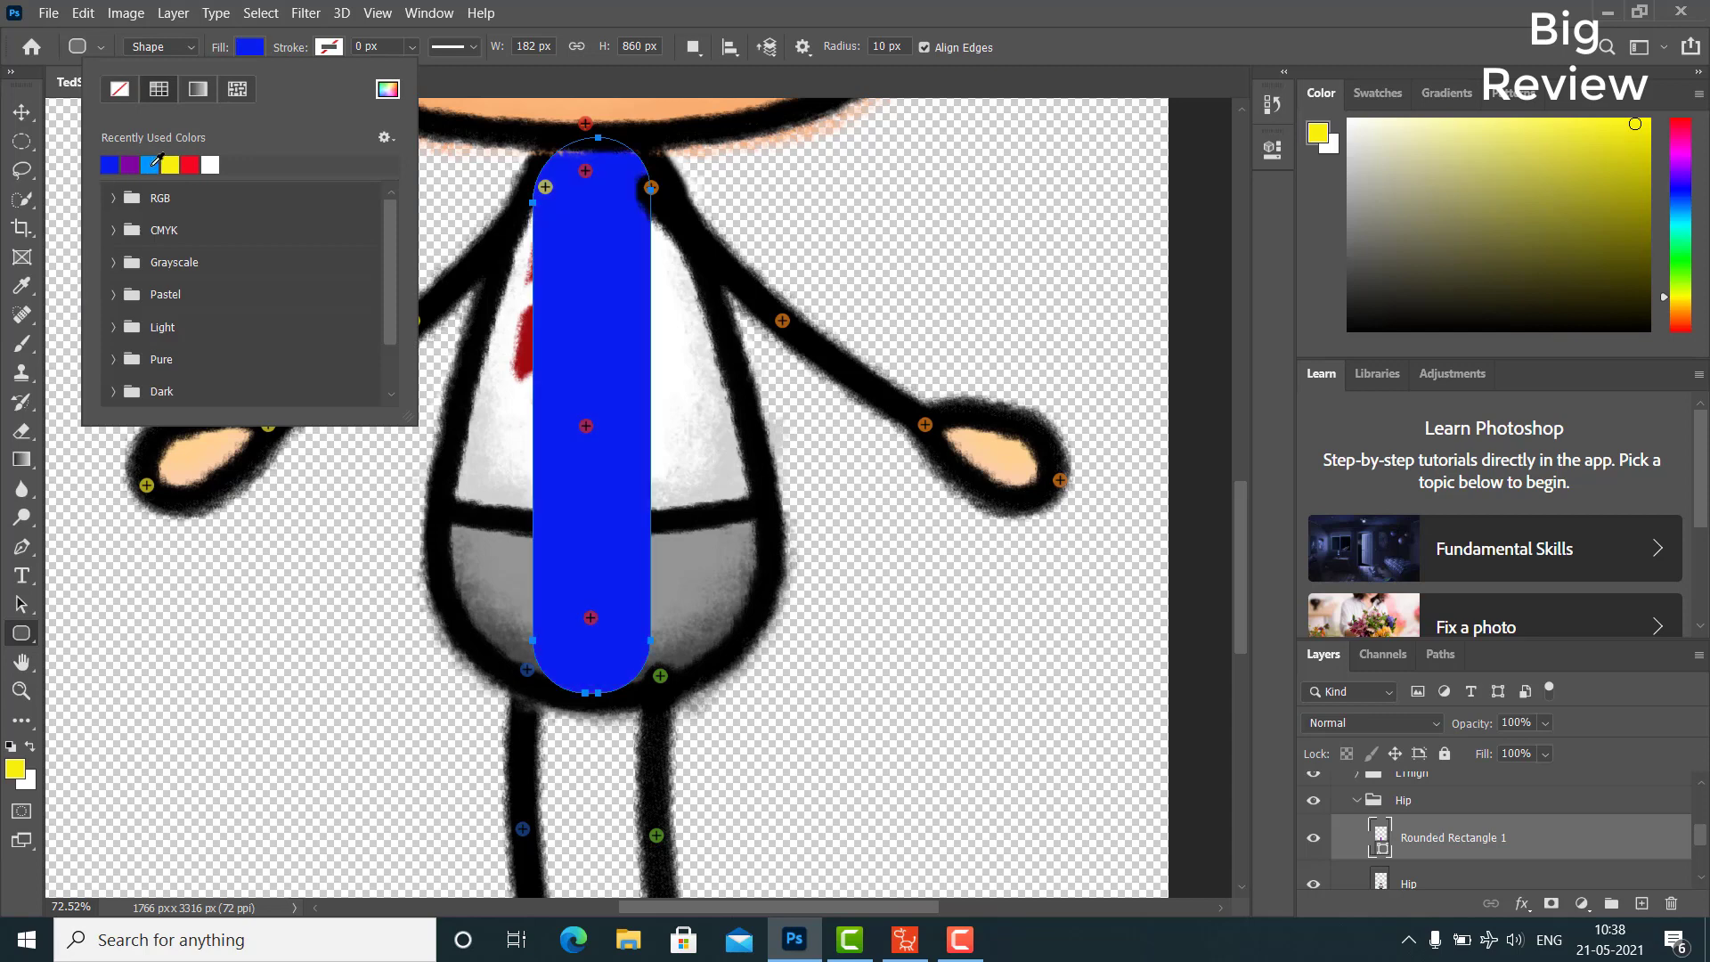
{"action": "left_click", "coordinate": [21, 113]}
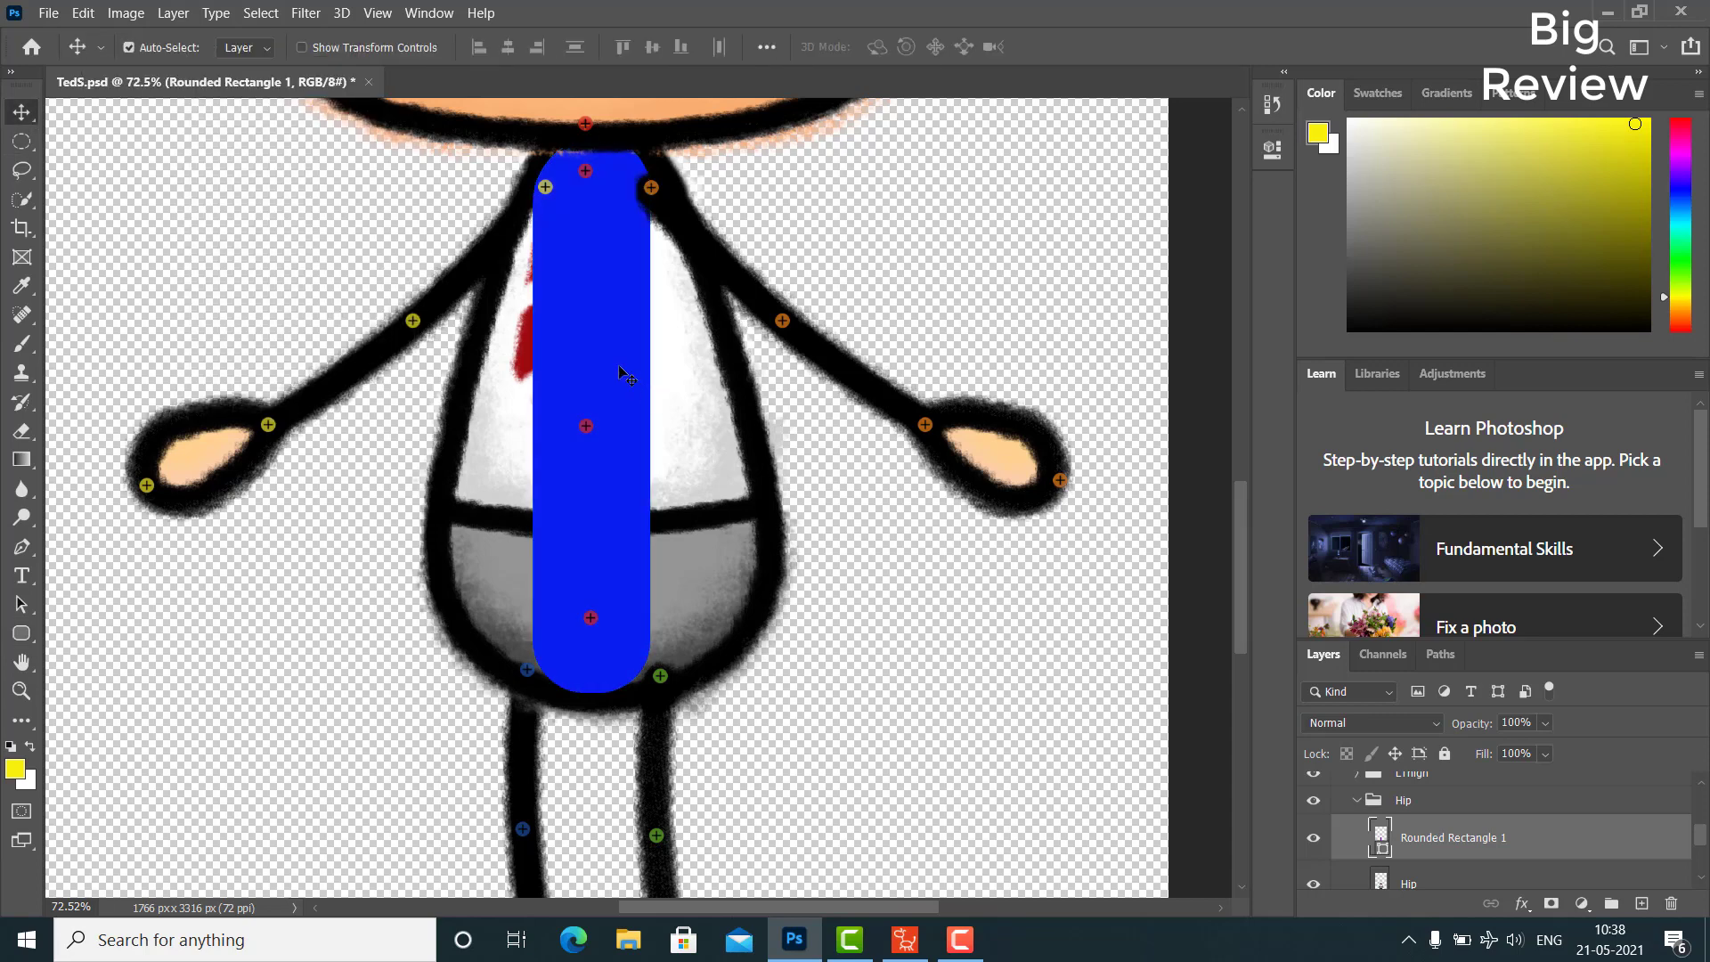
Rasterize the Rounded Rectangle 1 layer and delete the original Hip artwork layer beneath it
{"action": "scroll", "coordinate": [1465, 830], "scroll_direction": "down", "scroll_amount": 1}
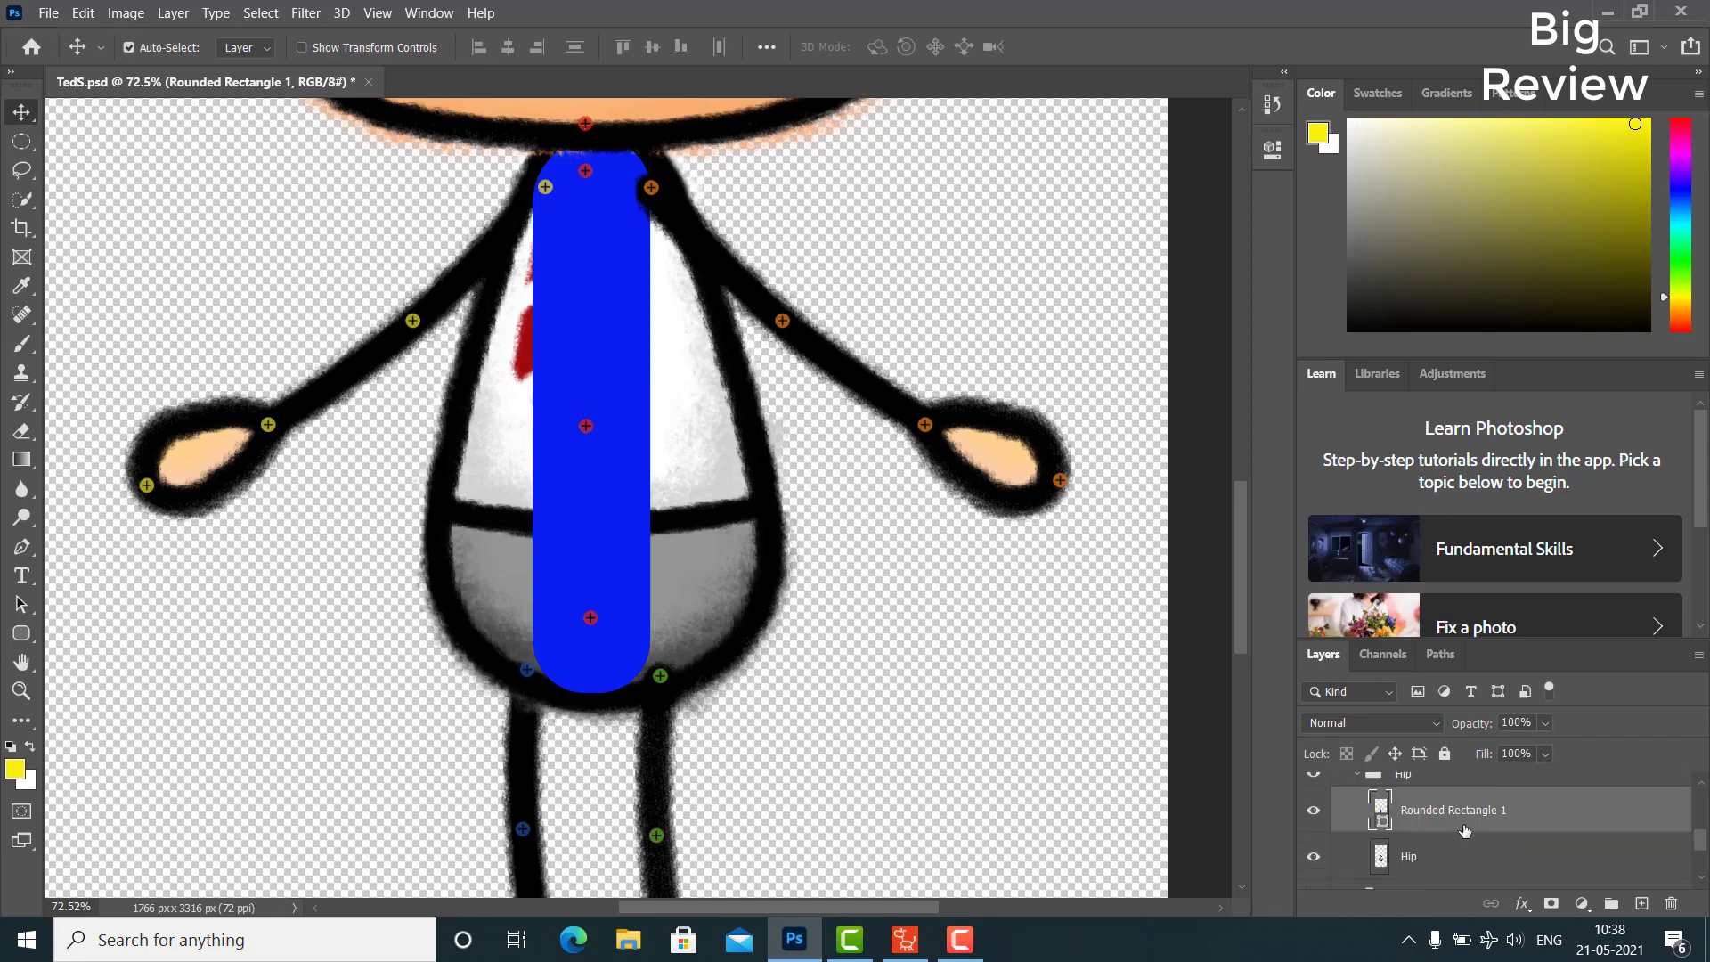
{"action": "right_click", "coordinate": [1465, 830]}
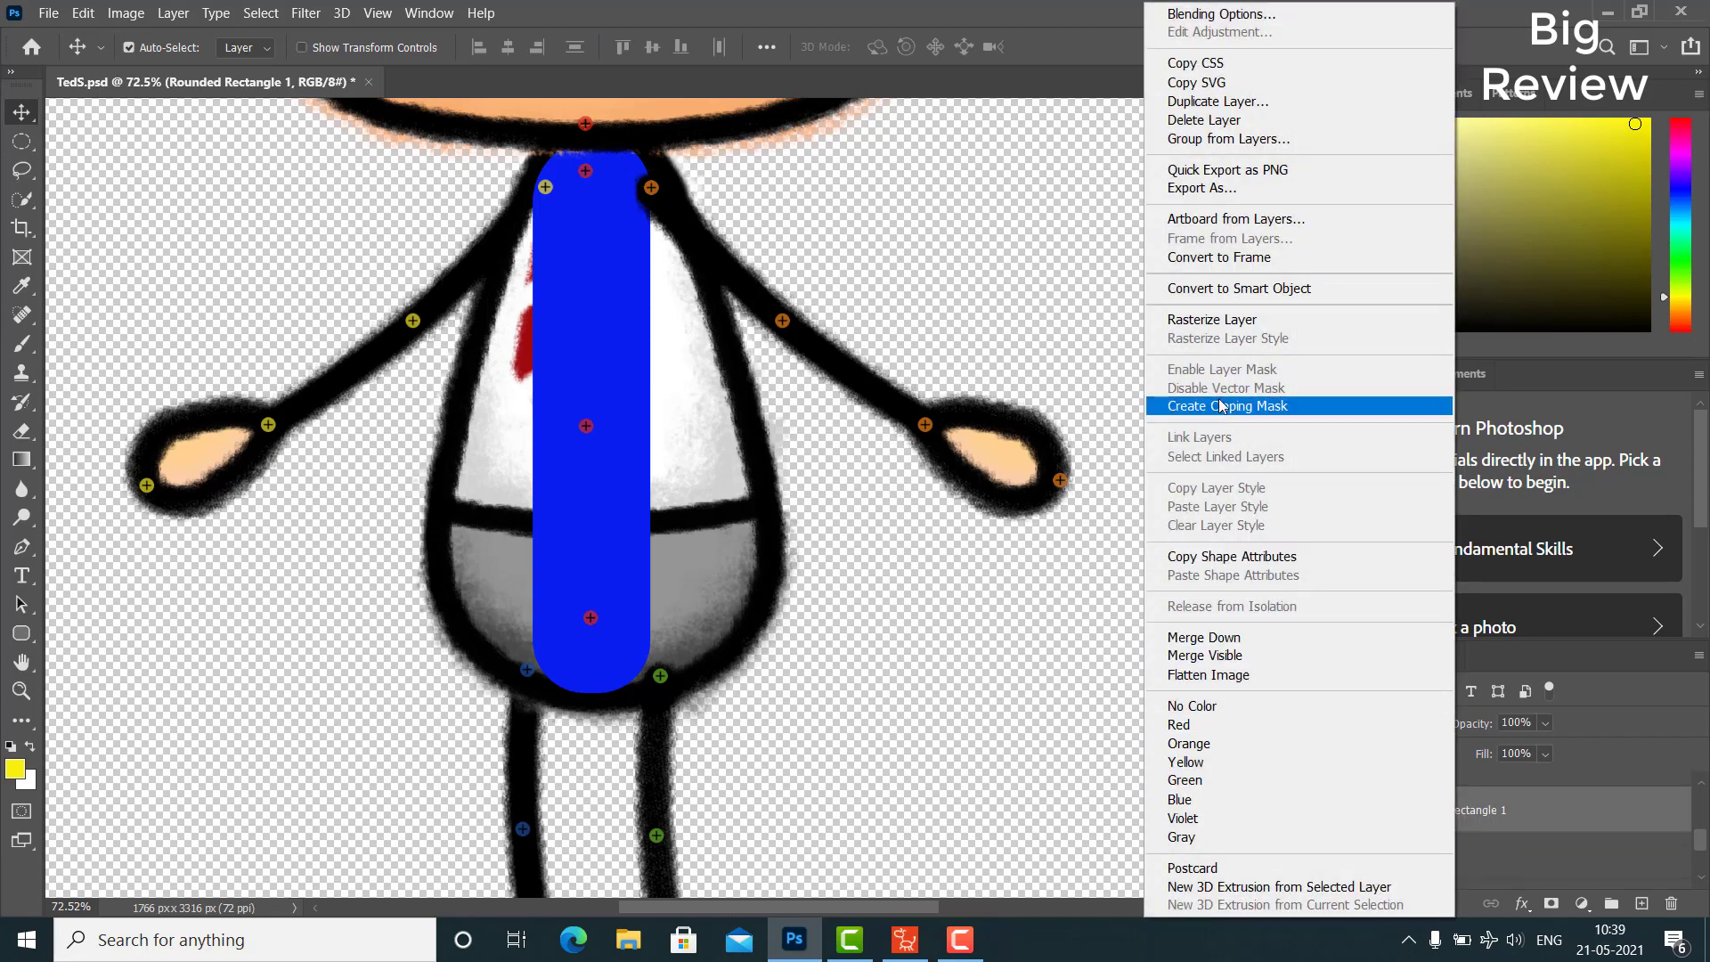
{"action": "left_click", "coordinate": [1209, 319]}
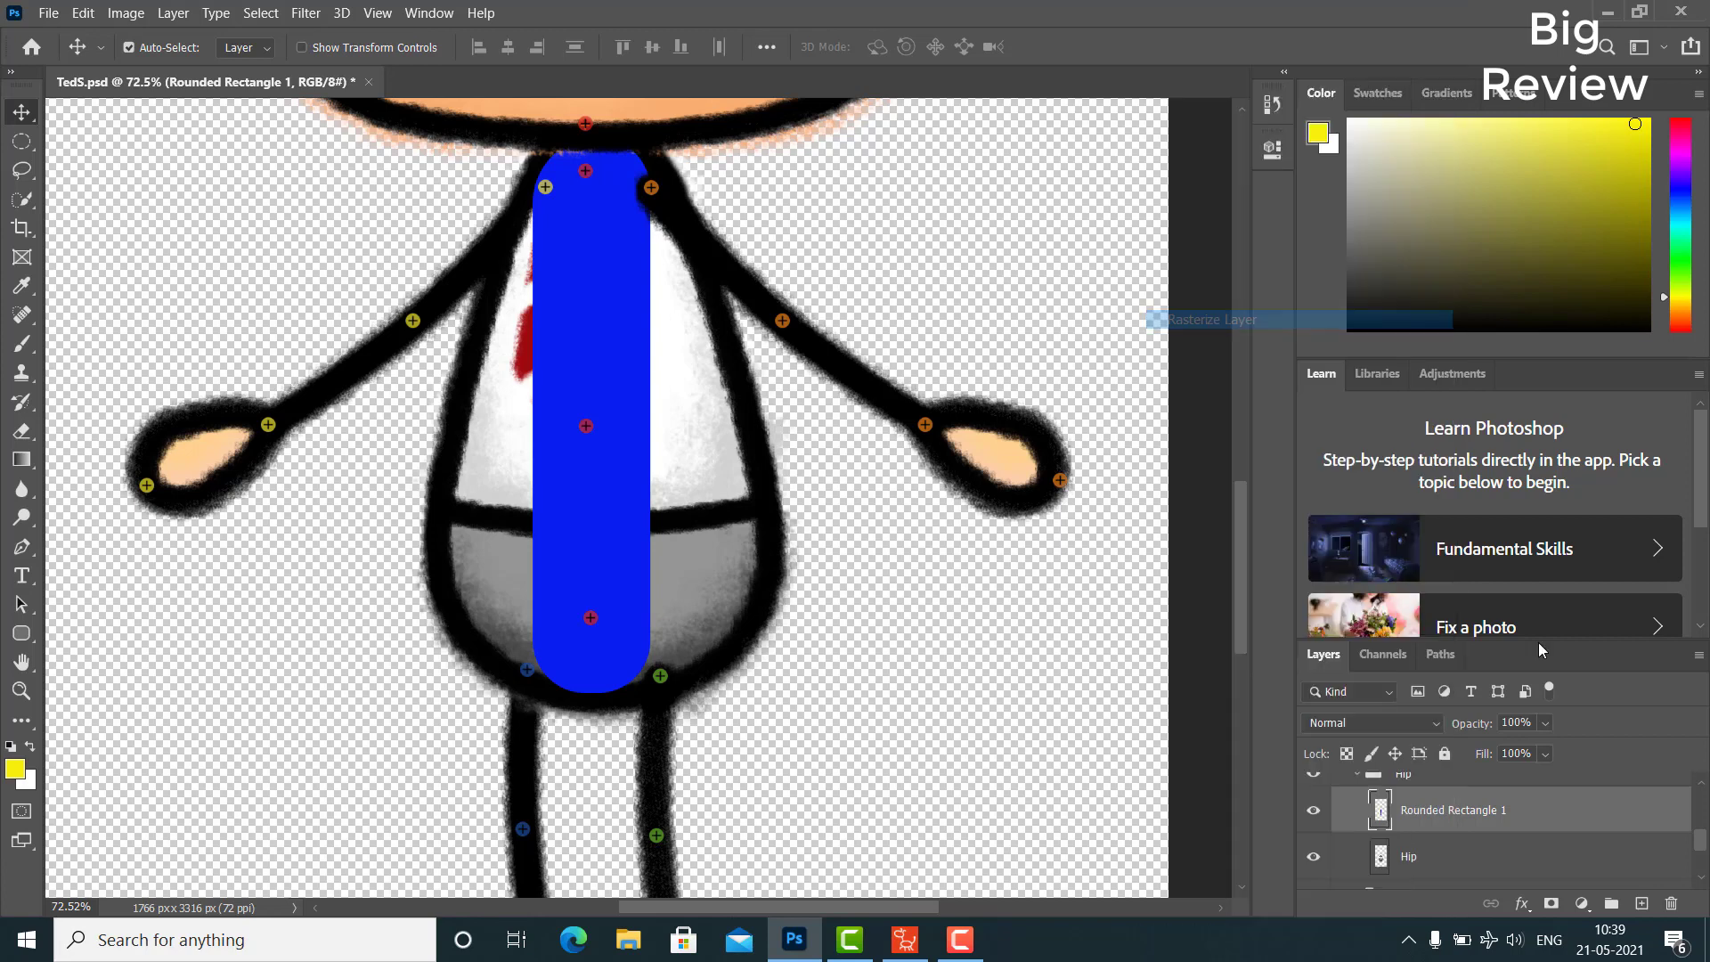
{"action": "left_click", "coordinate": [1436, 859]}
{"action": "key", "text": "Delete"}
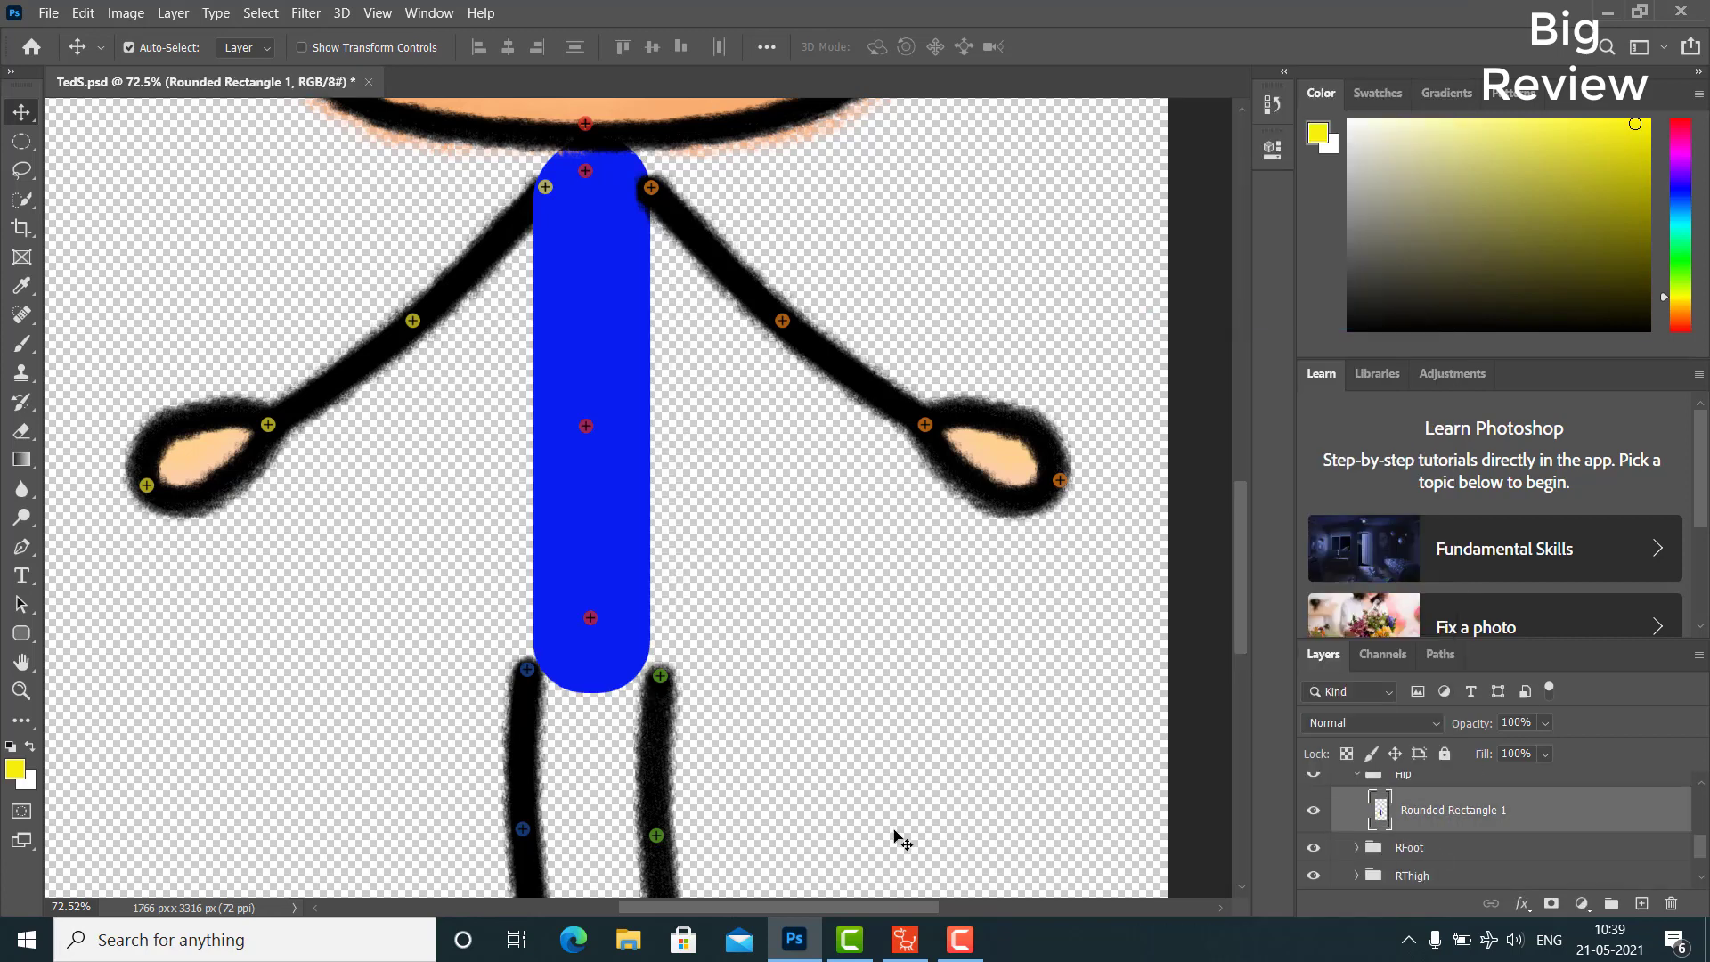
Scale the blue torso to about 107.45% and move it up so it spans from under the head to the legs
{"action": "scroll", "coordinate": [694, 703], "scroll_direction": "up", "scroll_amount": 2}
{"action": "scroll", "coordinate": [666, 672], "scroll_direction": "down", "scroll_amount": 5}
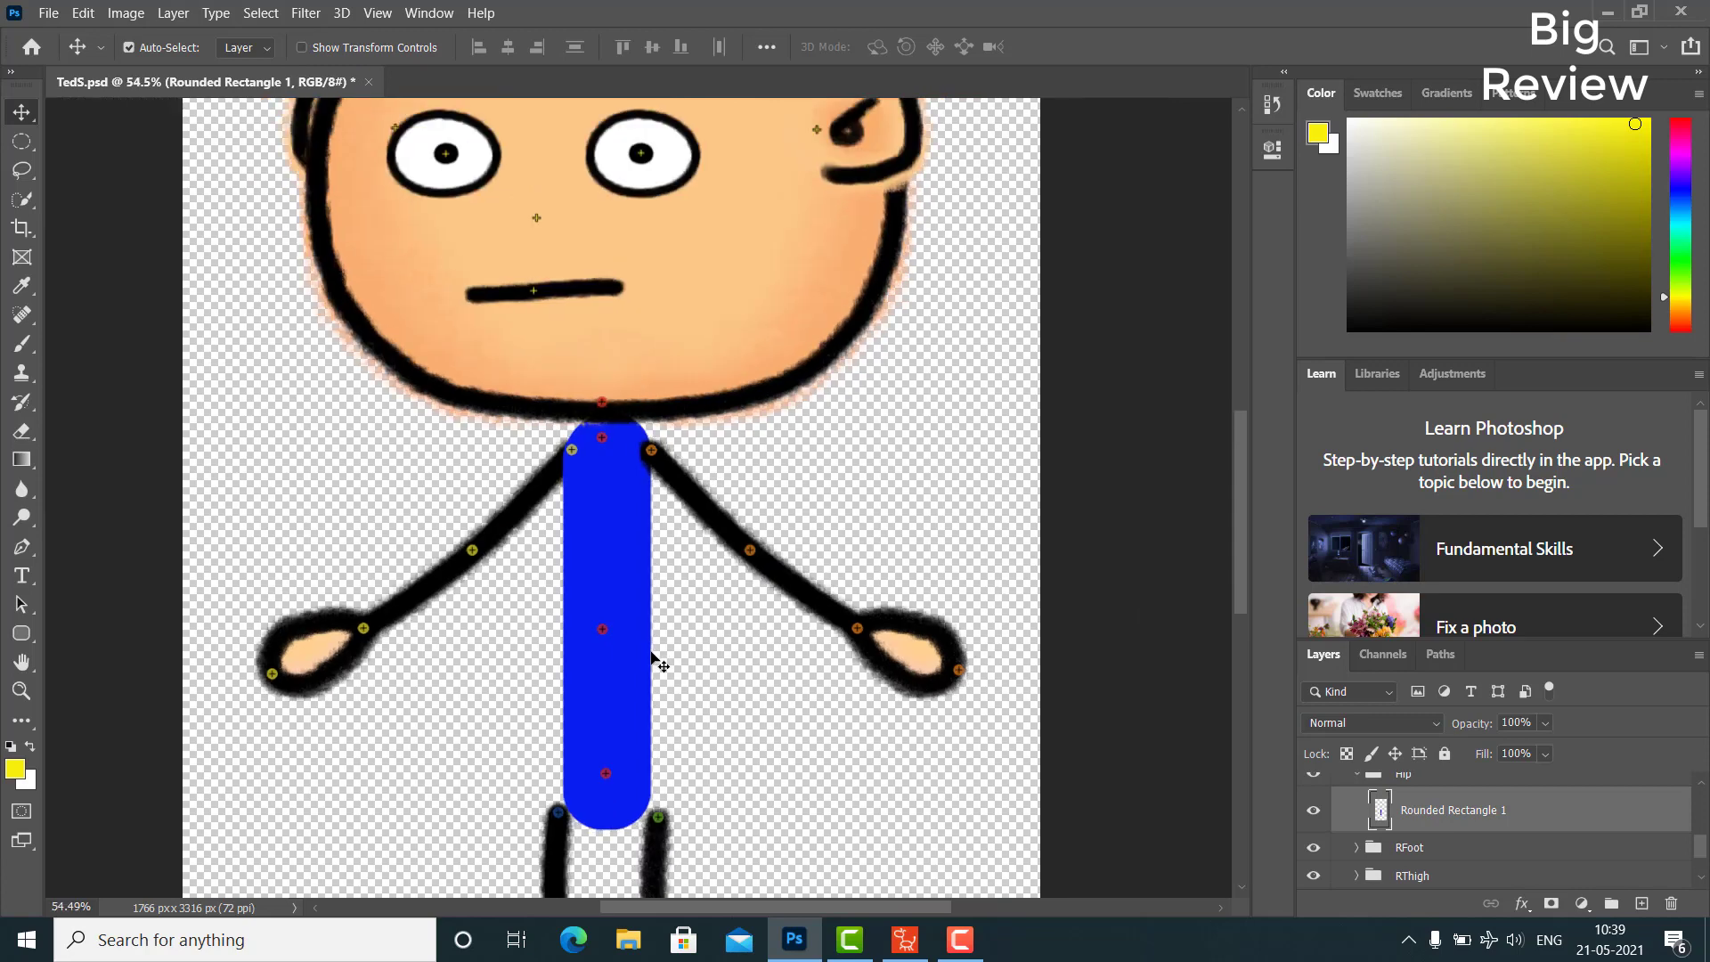
{"action": "scroll", "coordinate": [725, 640], "scroll_direction": "down", "scroll_amount": 2}
{"action": "scroll", "coordinate": [659, 623], "scroll_direction": "up", "scroll_amount": 3}
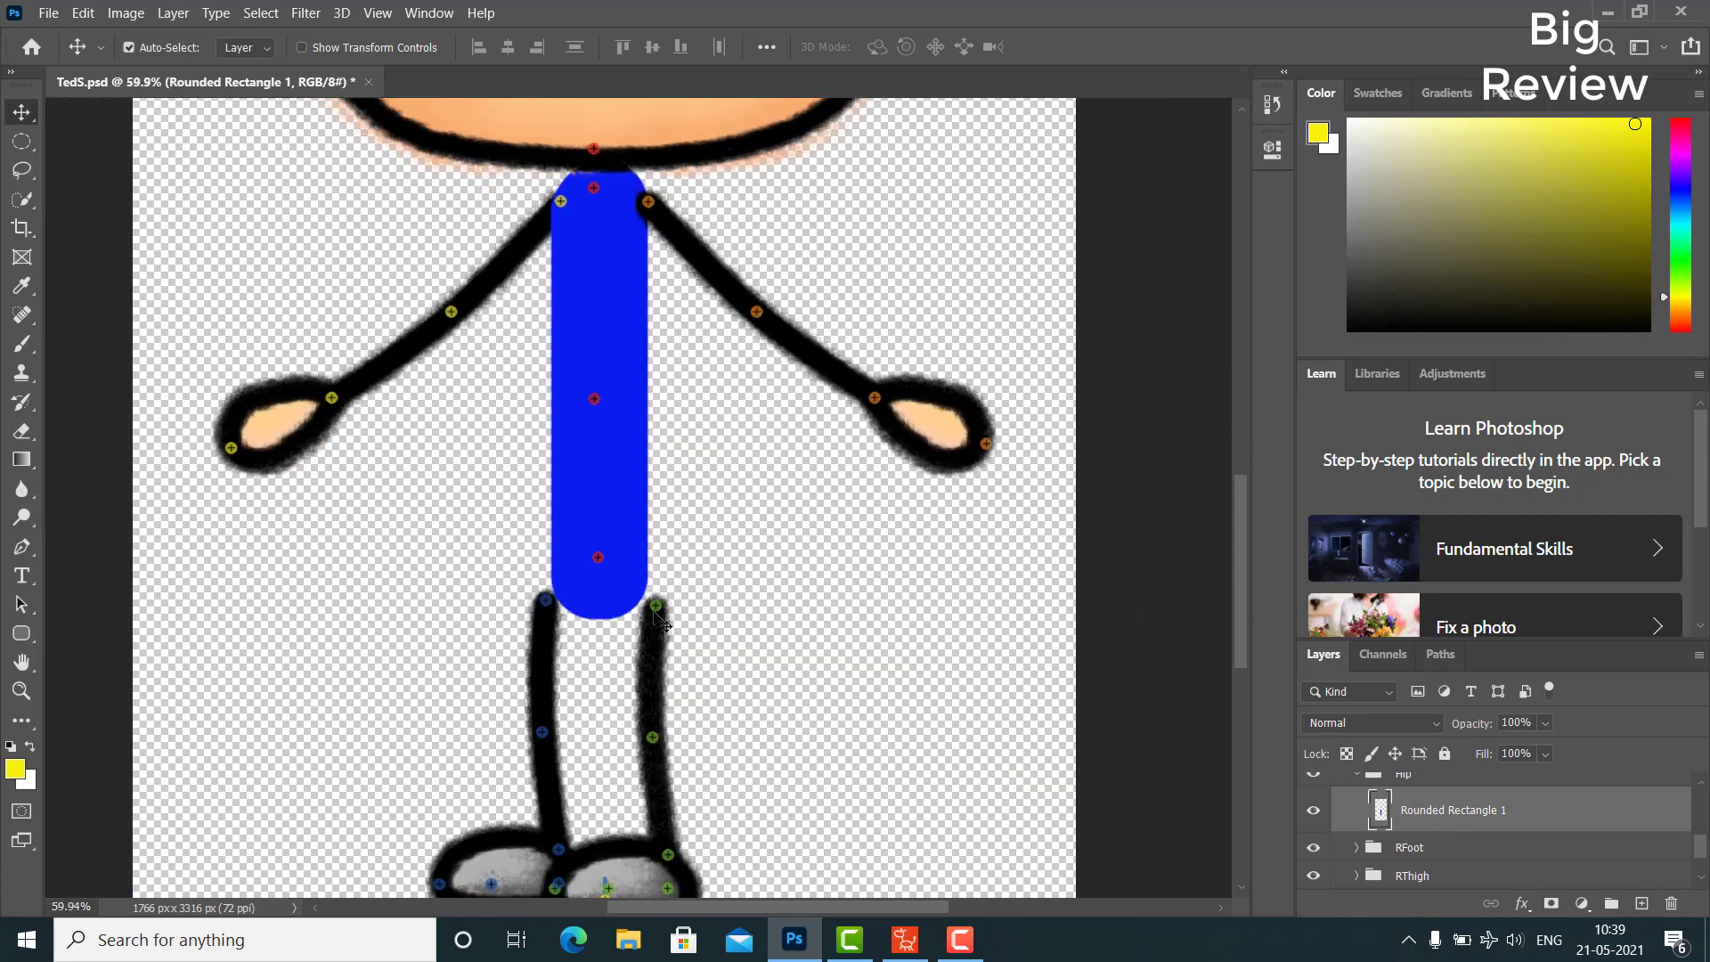
{"action": "key", "text": "ctrl+t"}
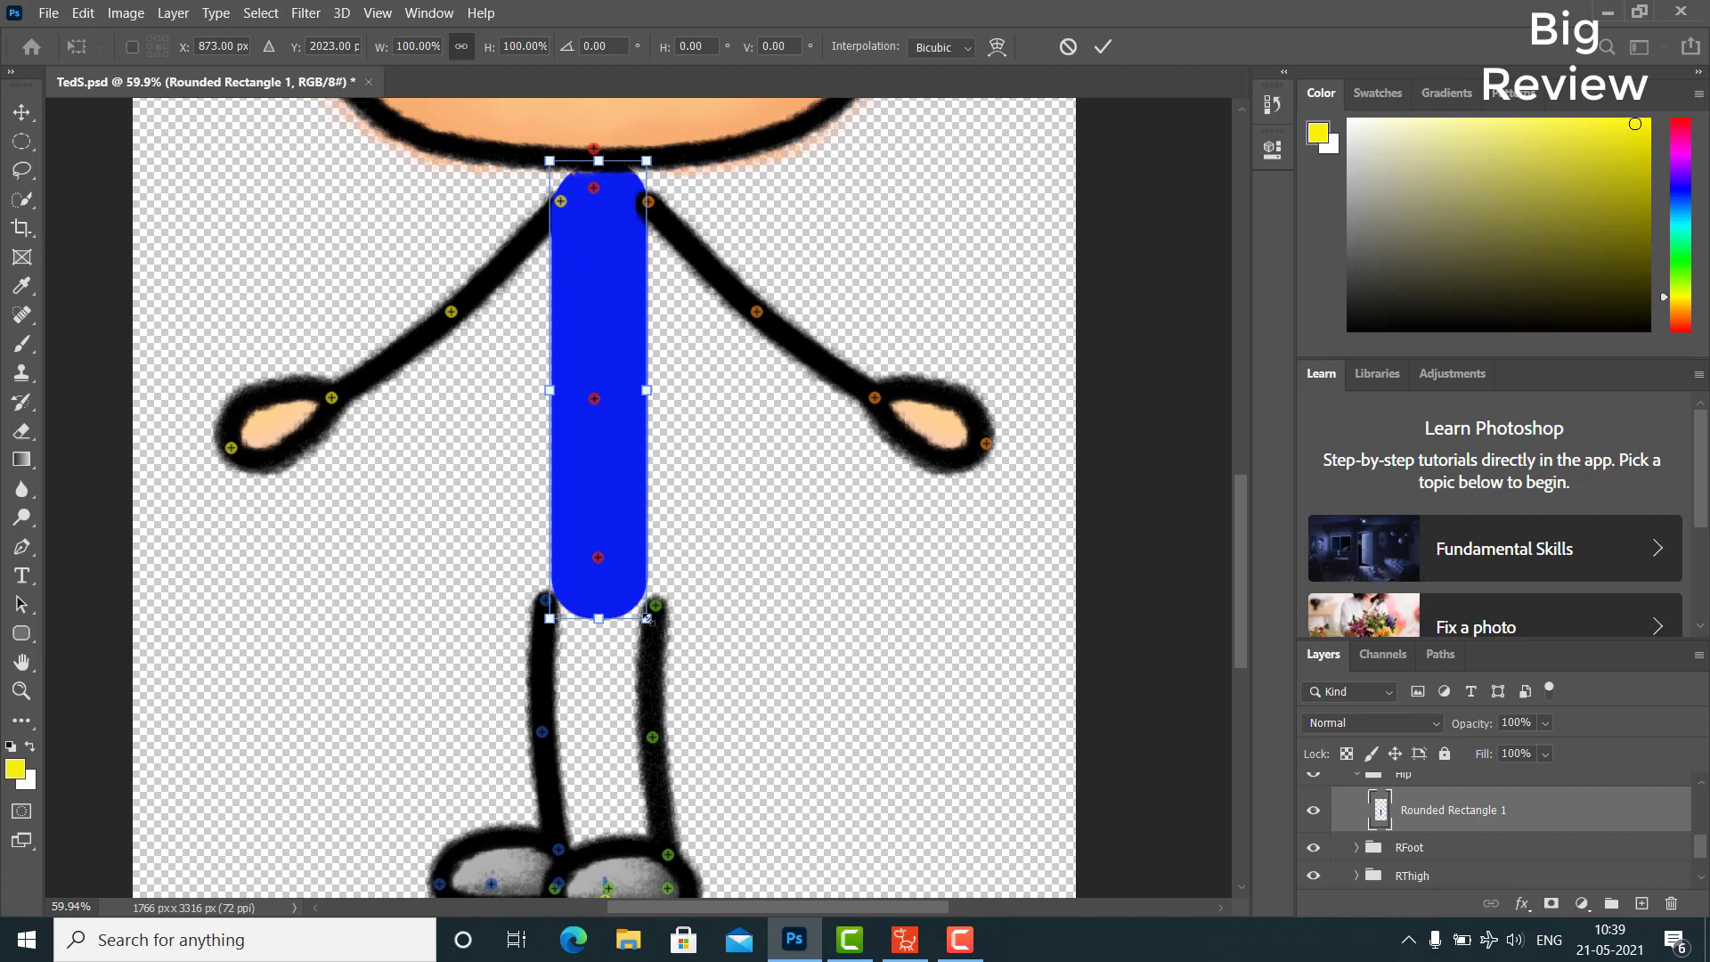
{"action": "left_click_drag", "start_coordinate": [648, 619], "coordinate": [654, 649]}
{"action": "left_click_drag", "start_coordinate": [611, 531], "coordinate": [607, 510]}
{"action": "left_click_drag", "start_coordinate": [534, 634], "coordinate": [536, 640]}
{"action": "left_click_drag", "start_coordinate": [640, 528], "coordinate": [634, 505]}
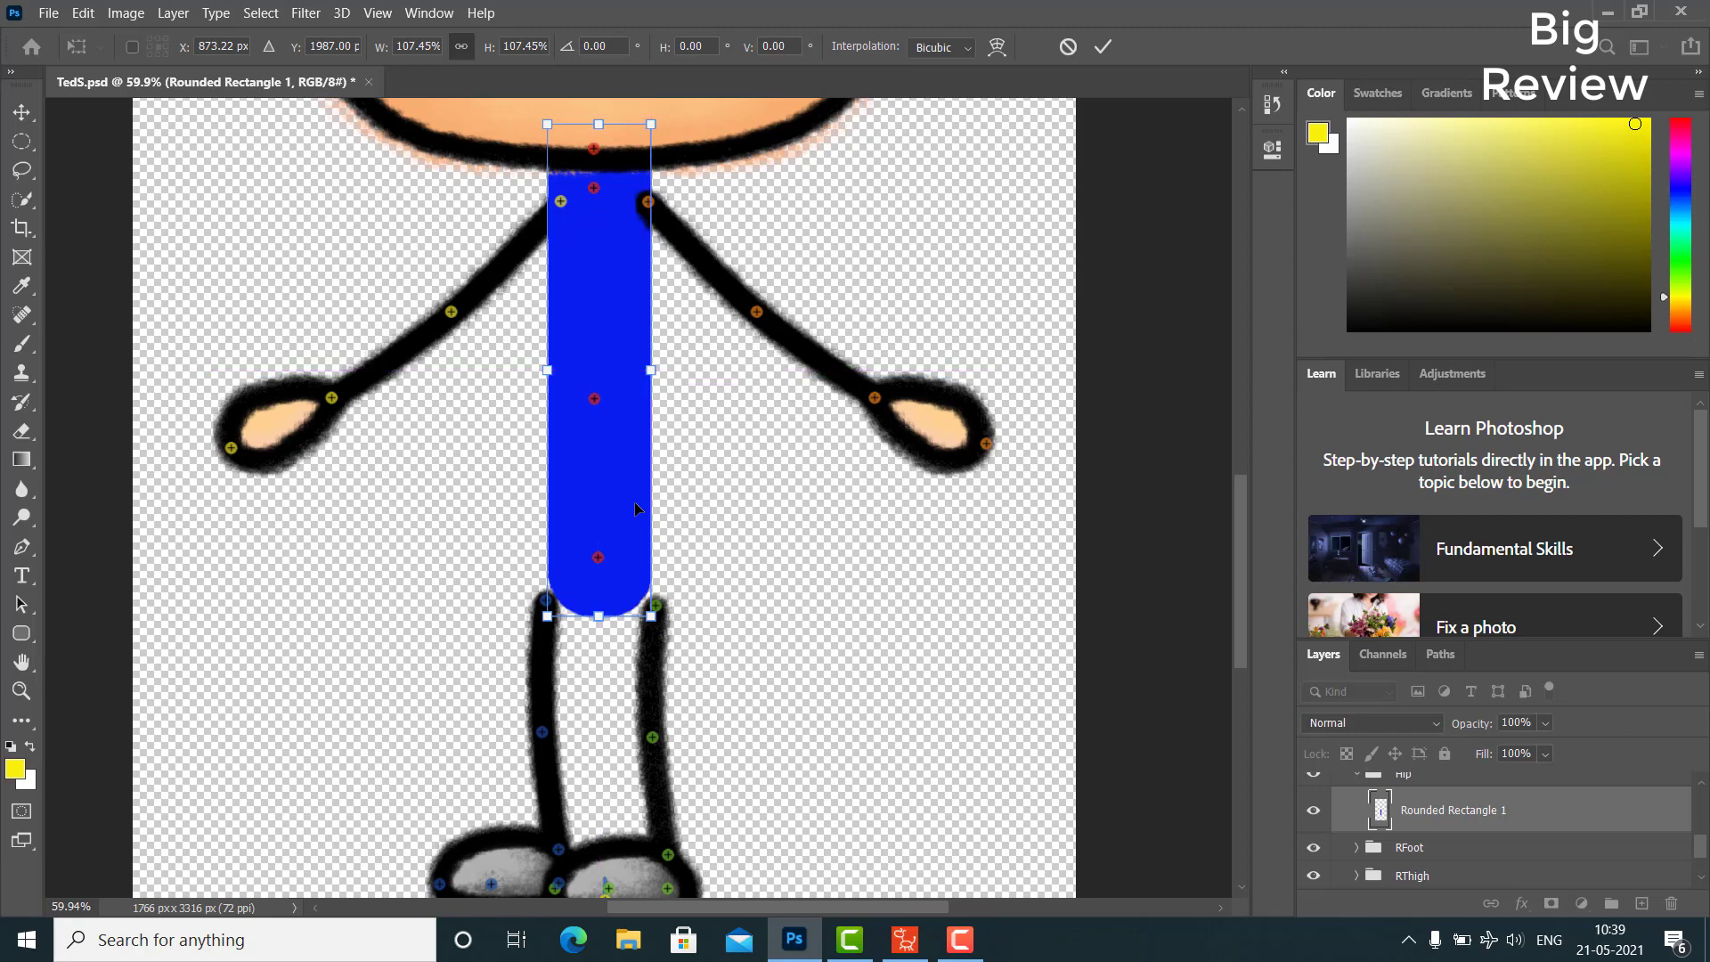
{"action": "key", "text": "Return"}
{"action": "left_click", "coordinate": [782, 564]}
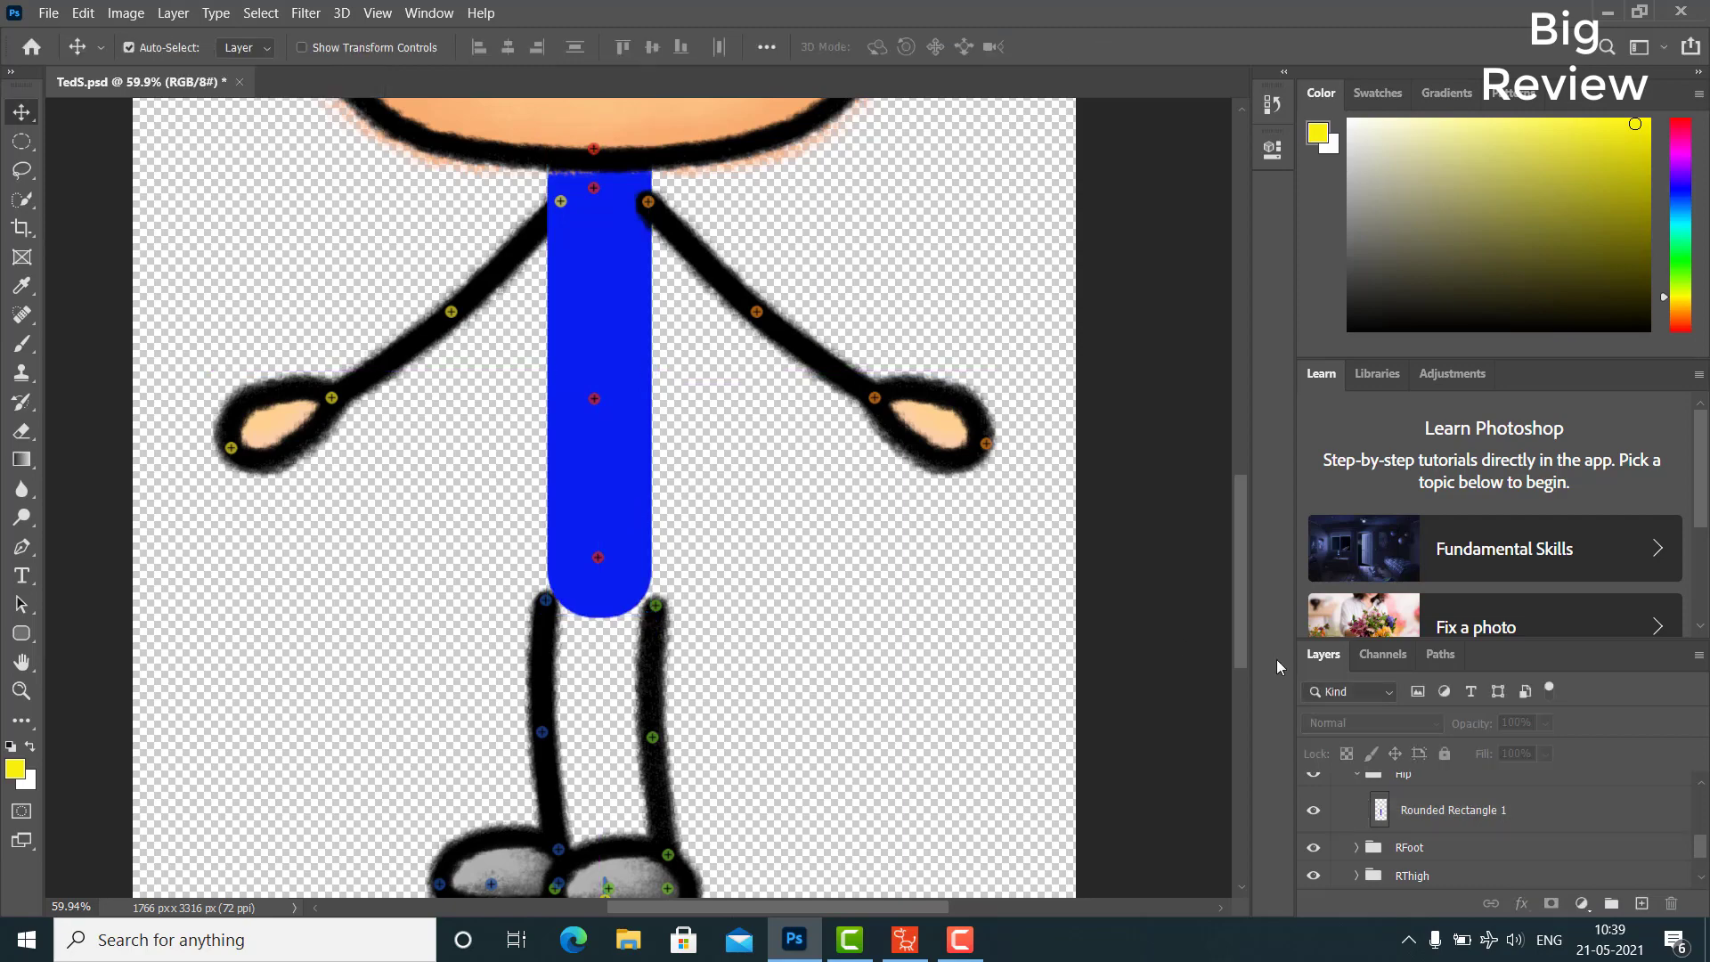
Select the left thigh artwork and add a new layer above it in the LThigh group
{"action": "scroll", "coordinate": [904, 603], "scroll_direction": "down", "scroll_amount": 5}
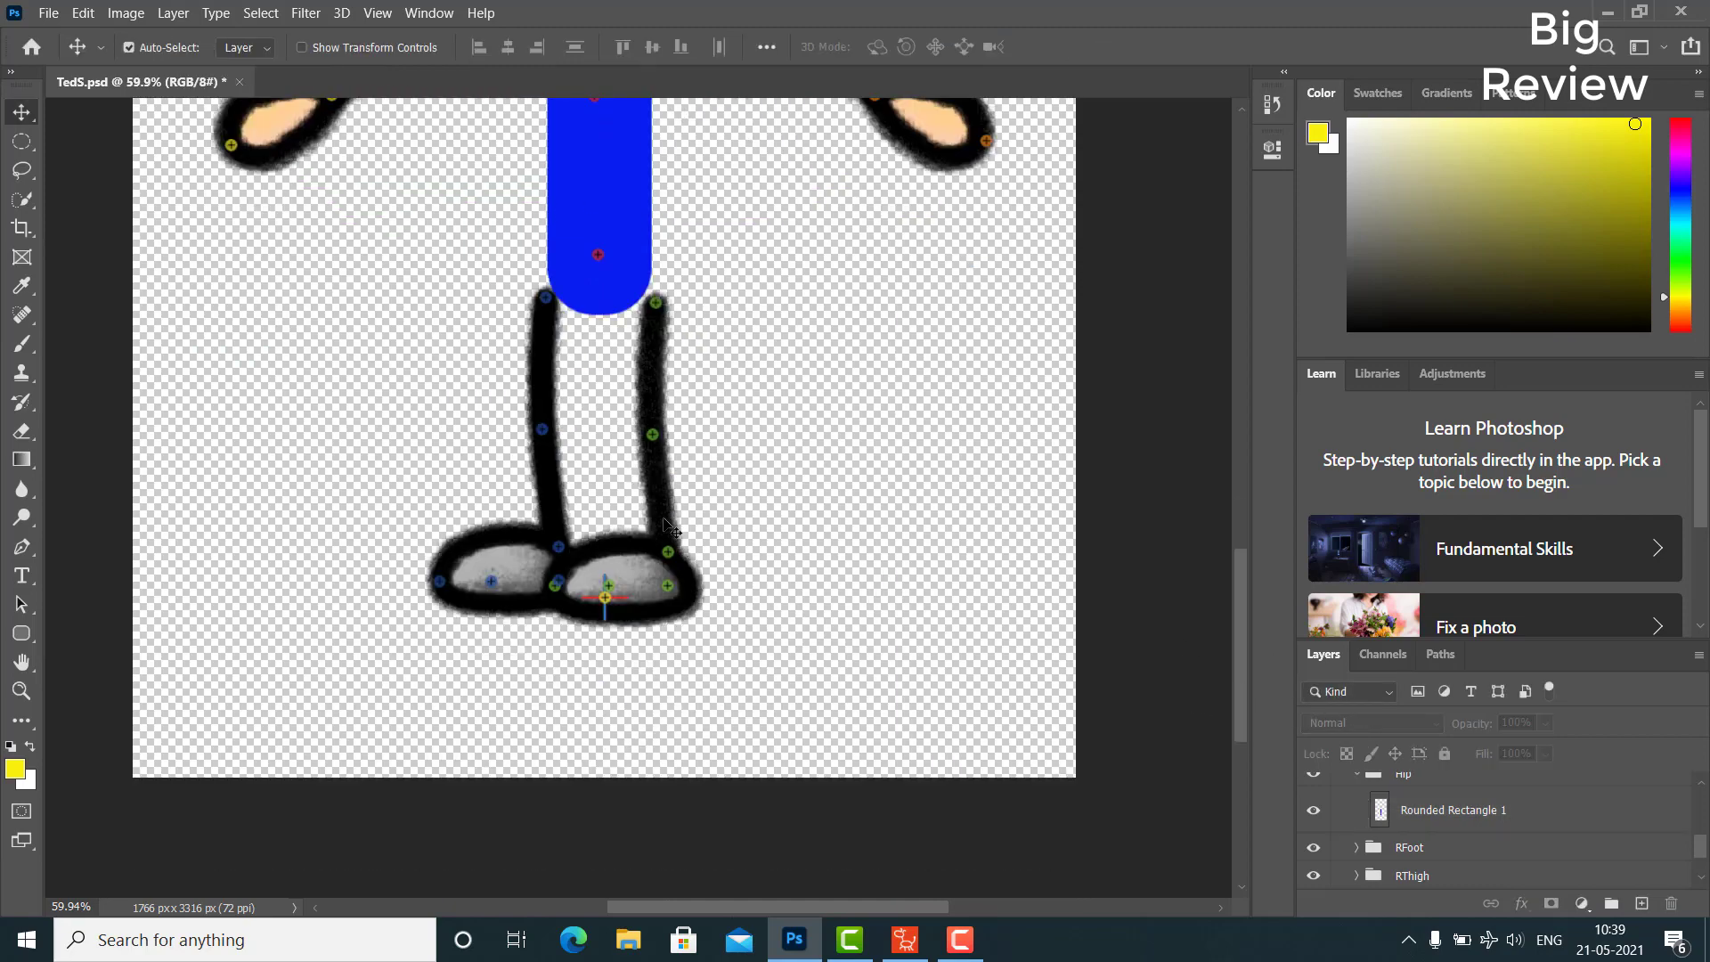
{"action": "left_click", "coordinate": [663, 510]}
{"action": "scroll", "coordinate": [1434, 837], "scroll_direction": "up", "scroll_amount": 1}
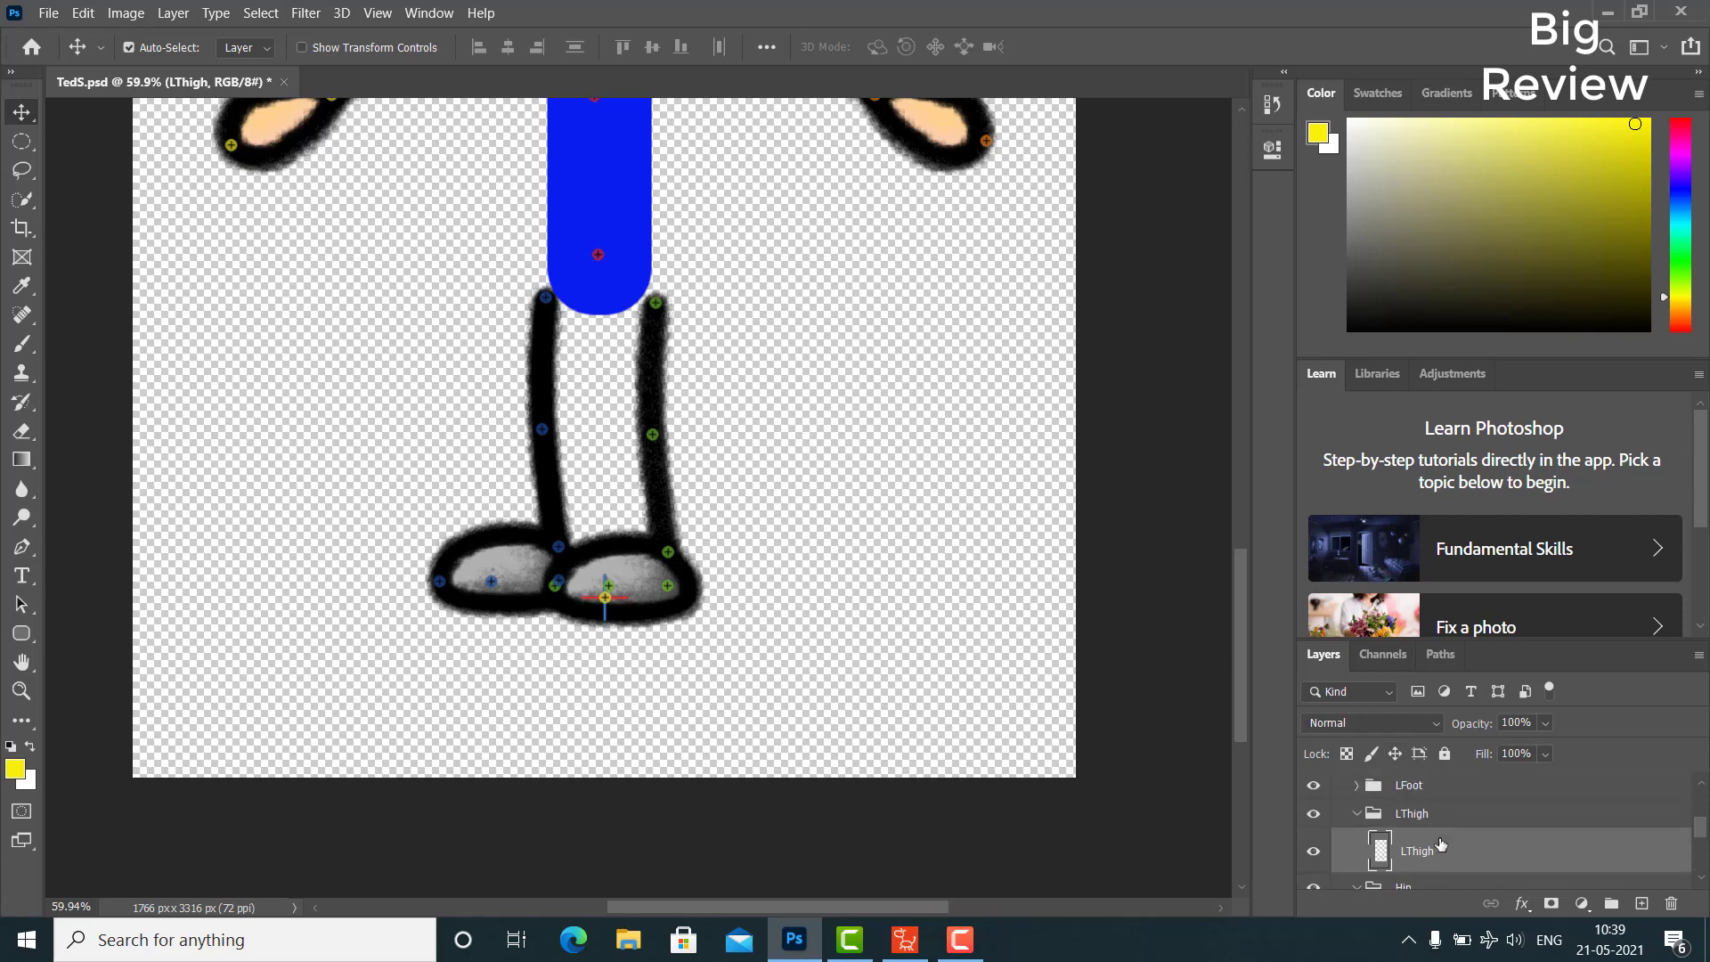
{"action": "left_click", "coordinate": [1641, 903]}
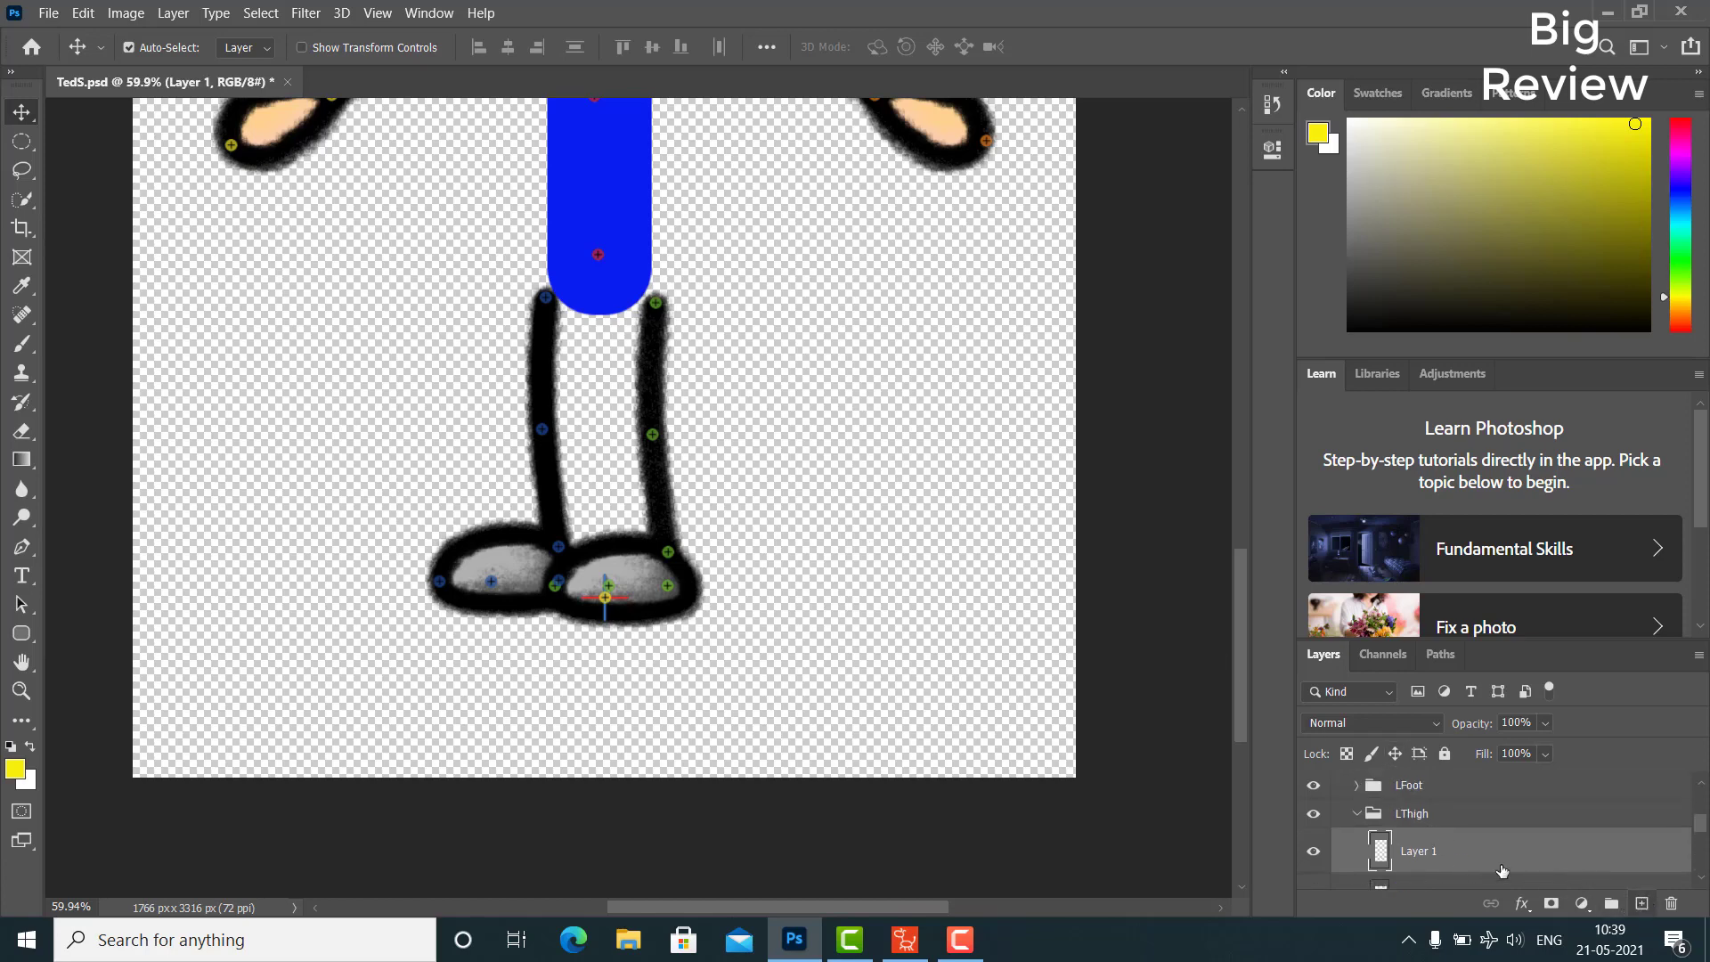
Draw a yellow rounded rectangle about 143 px wide and 795 px high over the left leg in the LThigh group
{"action": "scroll", "coordinate": [1441, 834], "scroll_direction": "up", "scroll_amount": 1}
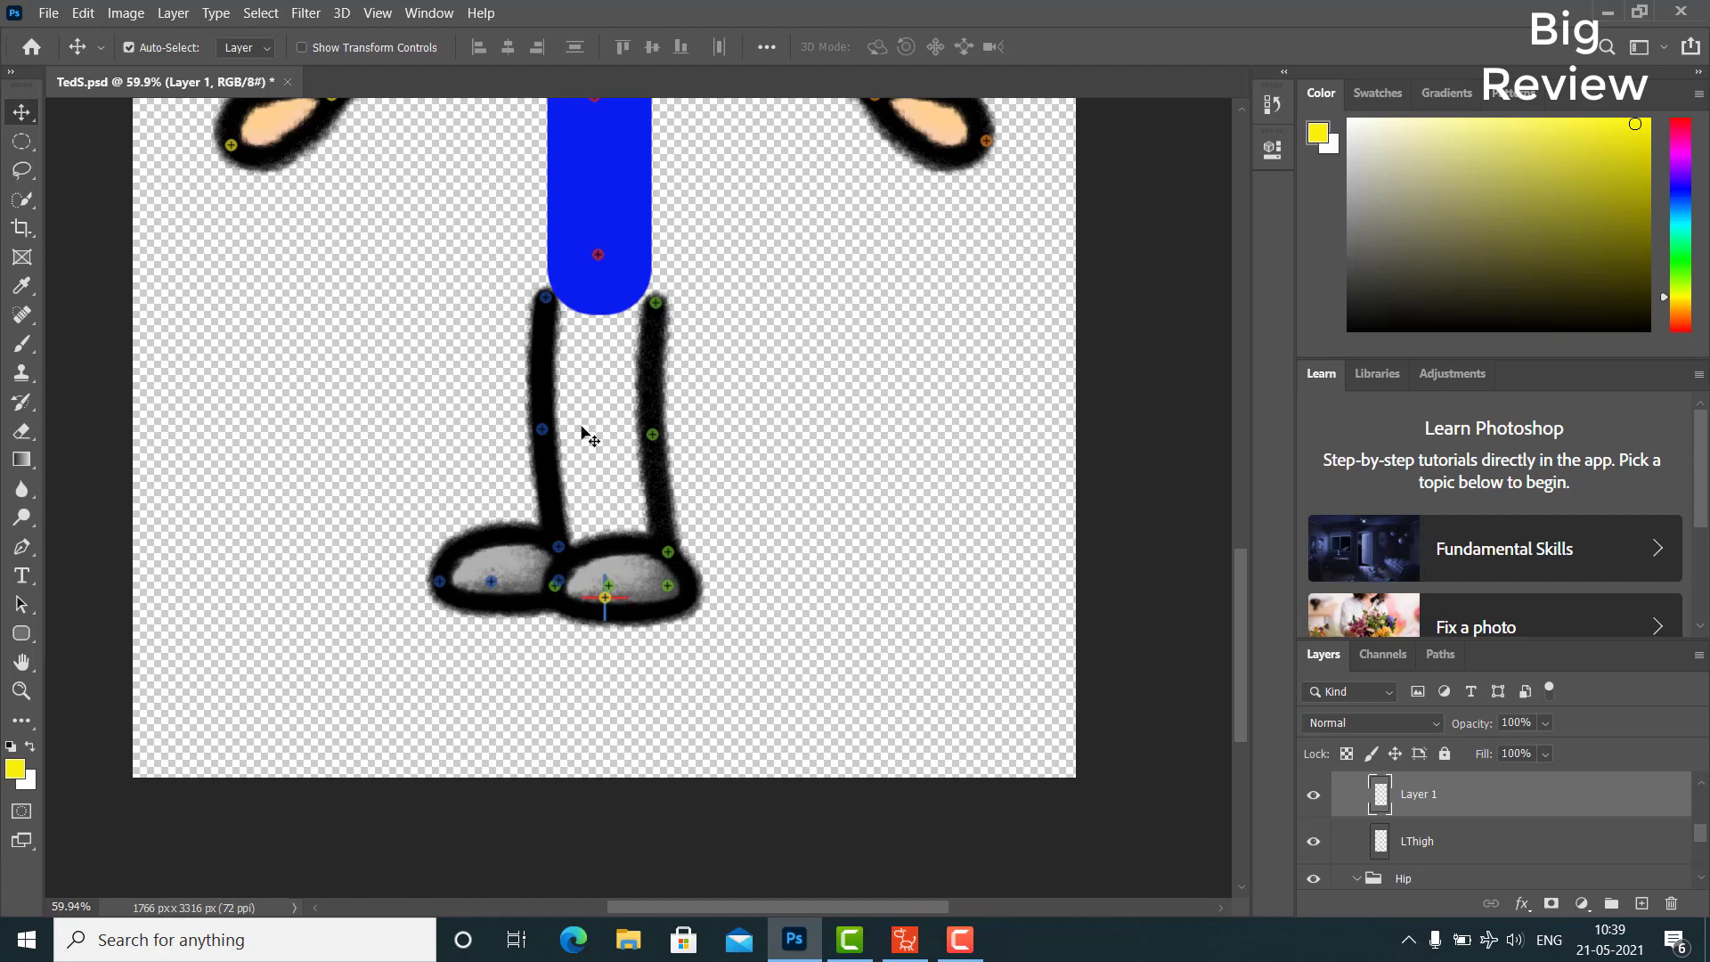
{"action": "left_click", "coordinate": [23, 635]}
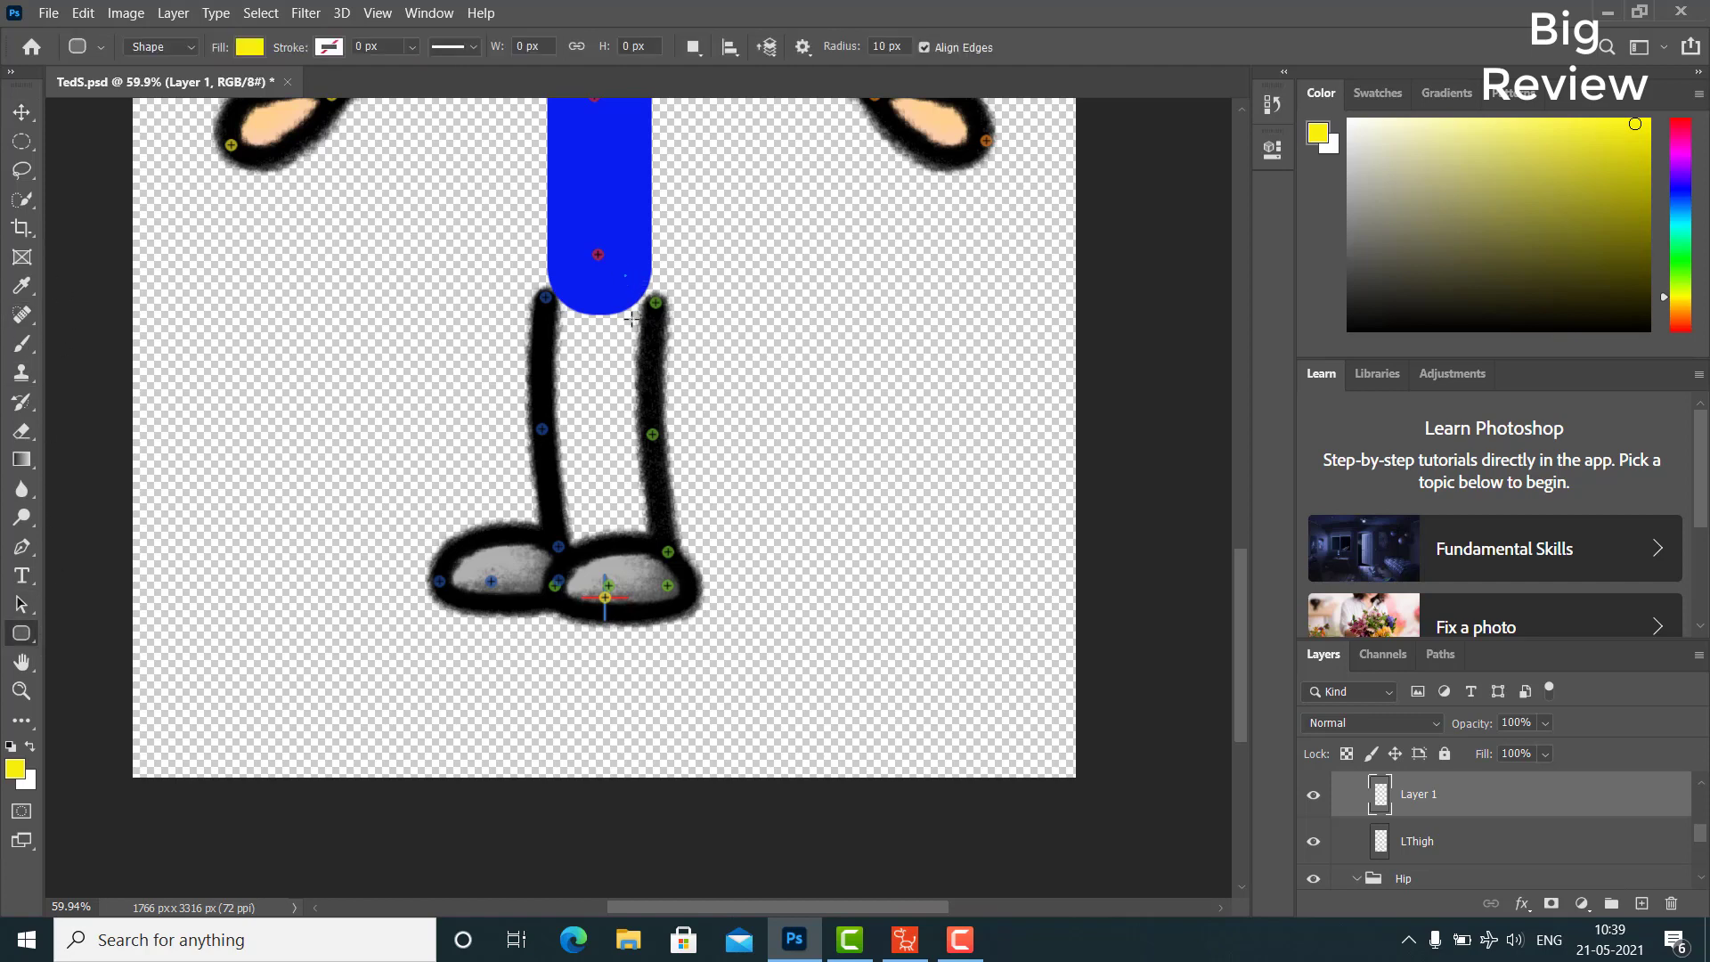
{"action": "left_click_drag", "start_coordinate": [623, 275], "coordinate": [700, 699]}
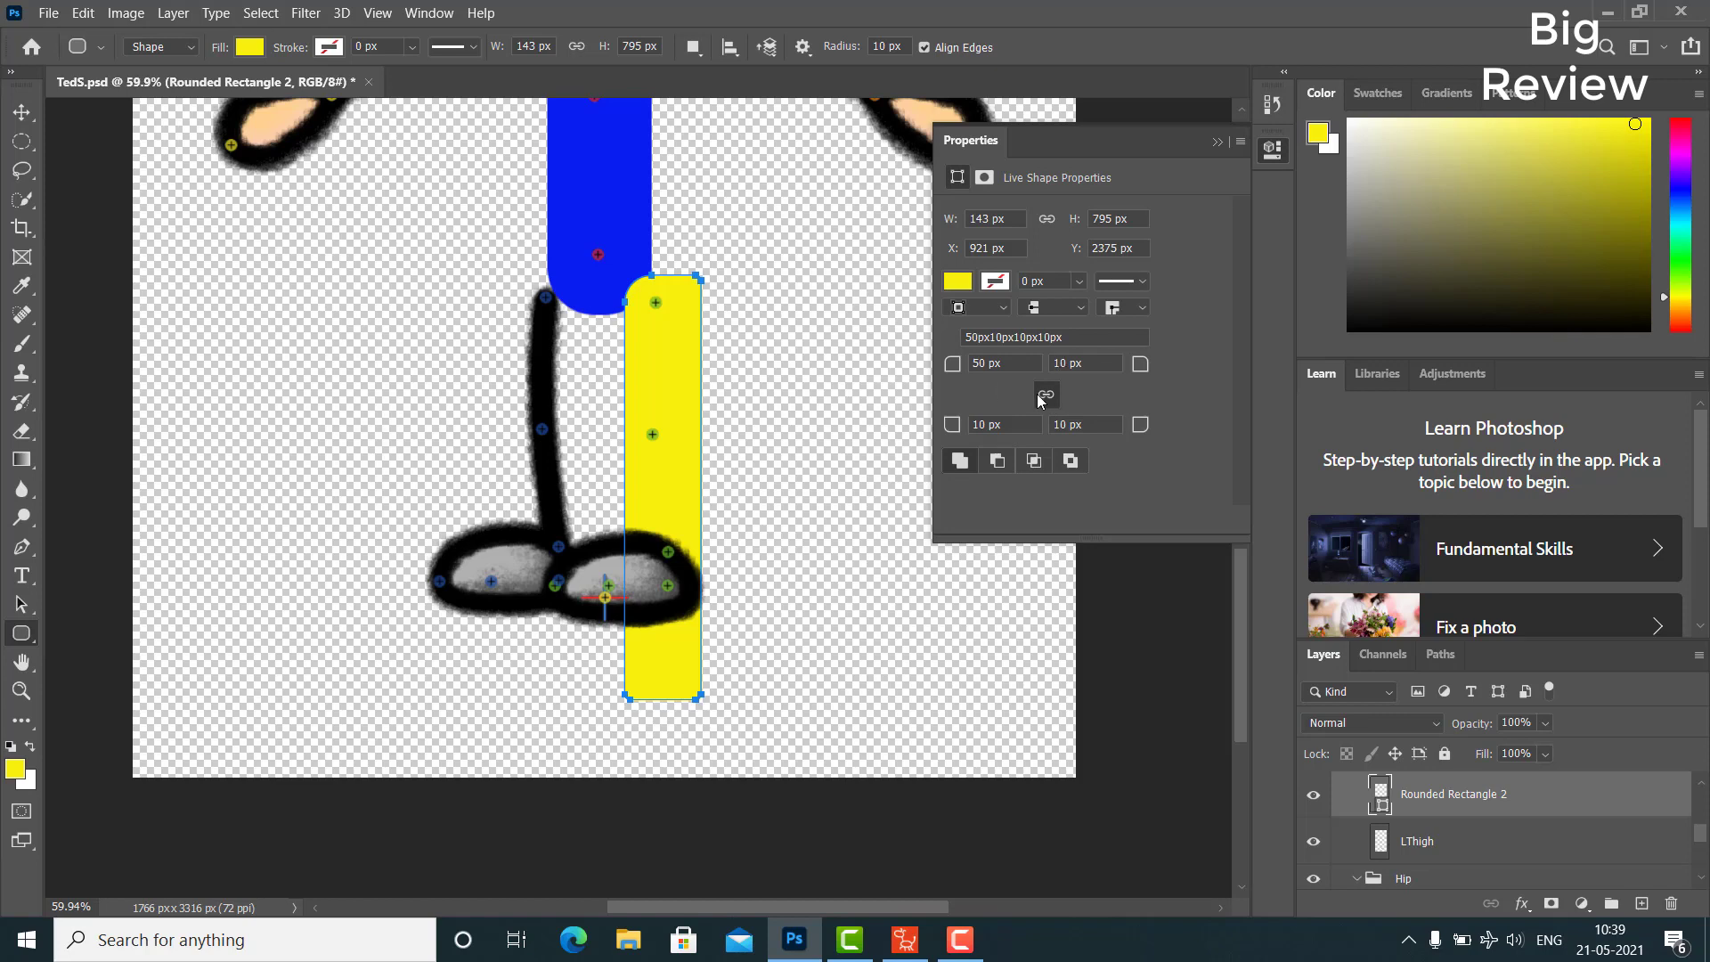
Set the leg rectangle's top-right and bottom-right corner radii to 100 px and adjust its bottom-left radius
{"action": "double_click", "coordinate": [1058, 363]}
{"action": "type", "text": "100"}
{"action": "left_click", "coordinate": [1066, 423]}
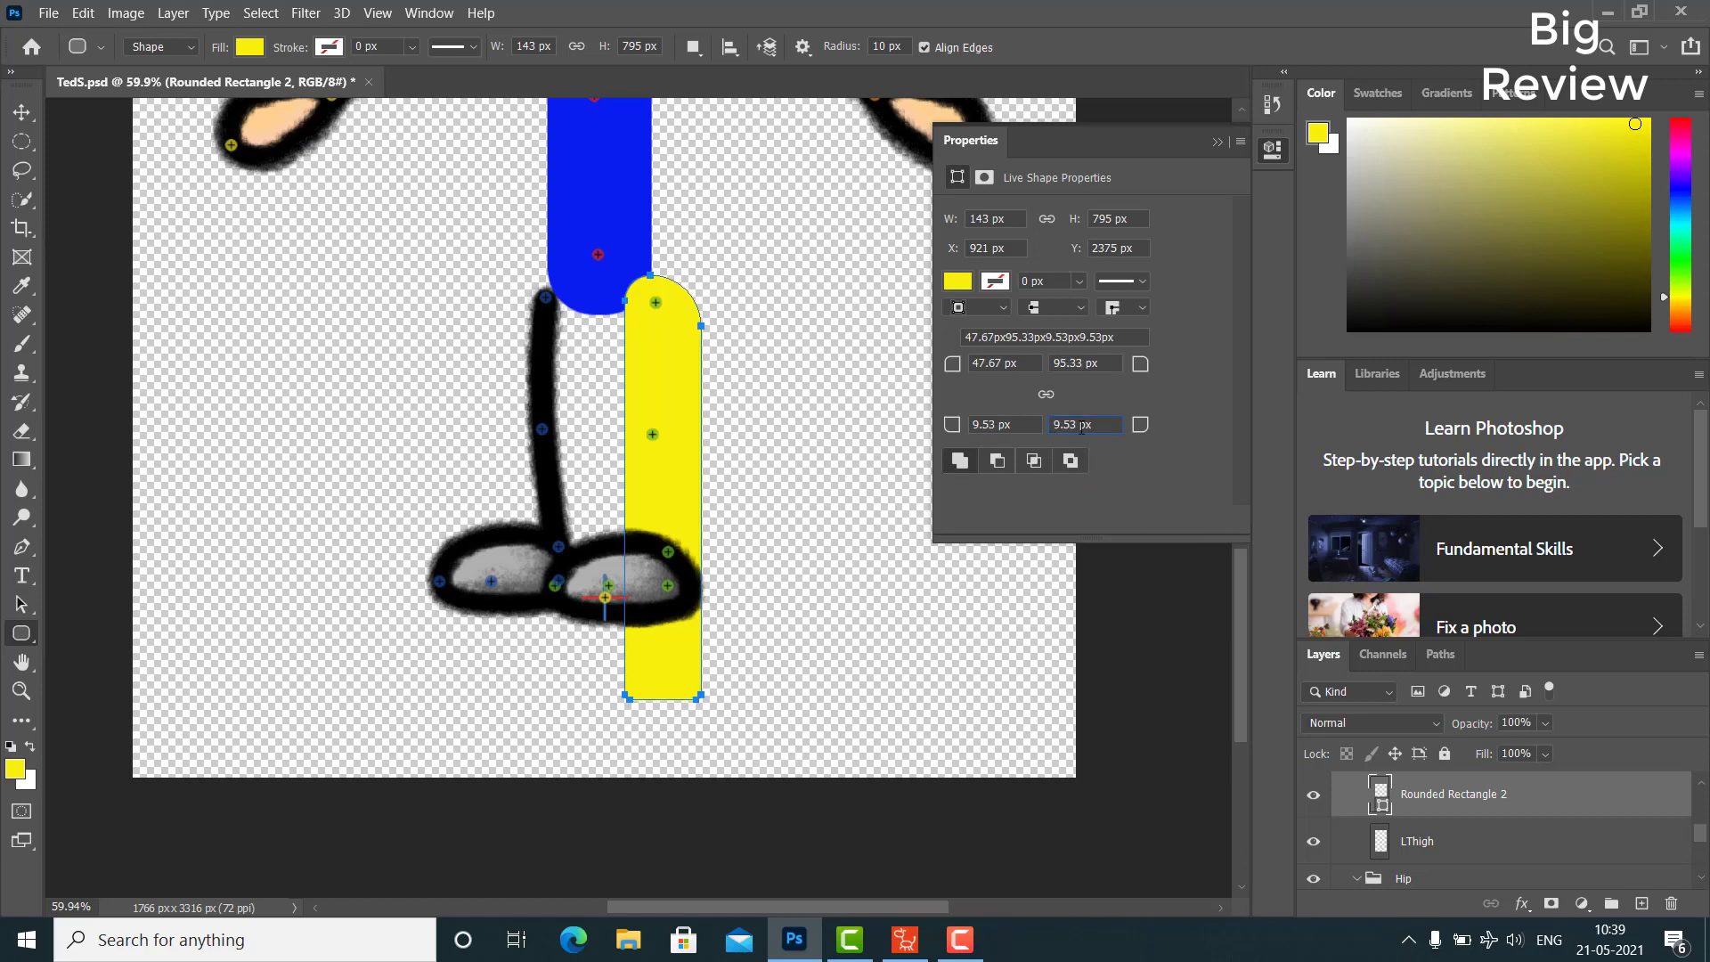
{"action": "left_click_drag", "start_coordinate": [1078, 424], "coordinate": [1056, 425]}
{"action": "type", "text": "100"}
{"action": "left_click_drag", "start_coordinate": [991, 424], "coordinate": [969, 425]}
{"action": "type", "text": "3"}
Set the leg rectangle's top-left corner radius to 100 px
{"action": "left_click", "coordinate": [1007, 365]}
{"action": "type", "text": "100"}
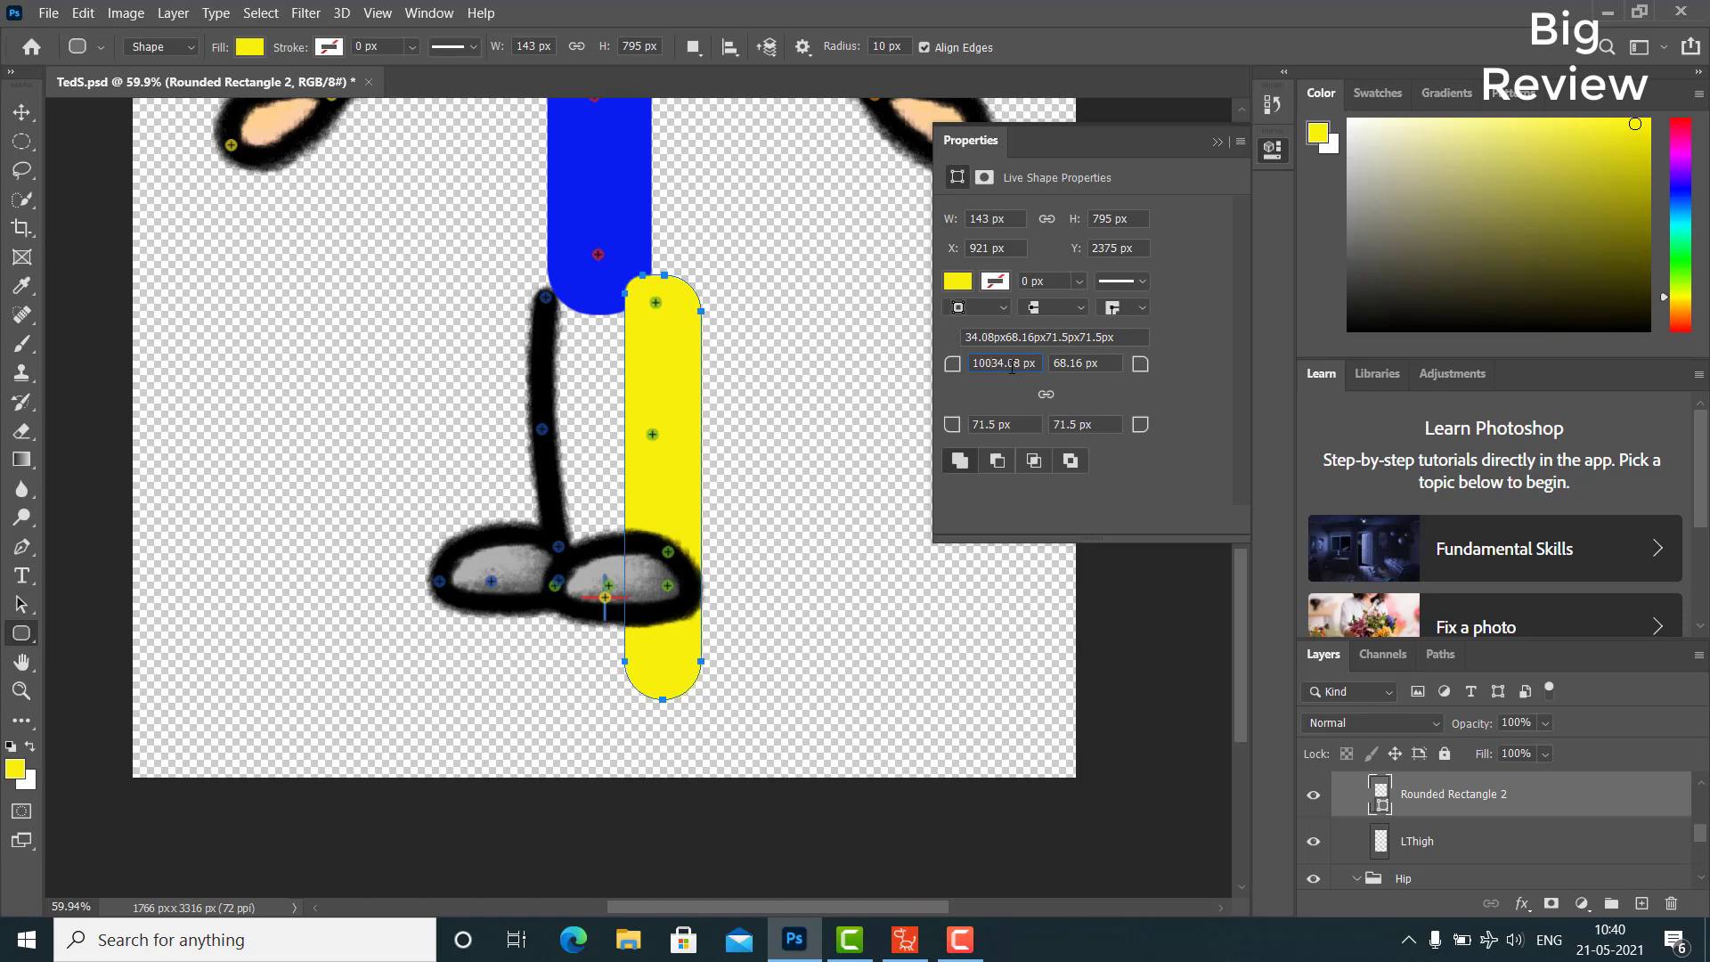
{"action": "left_click_drag", "start_coordinate": [1026, 359], "coordinate": [949, 360]}
{"action": "type", "text": "100"}
{"action": "key", "text": "Return"}
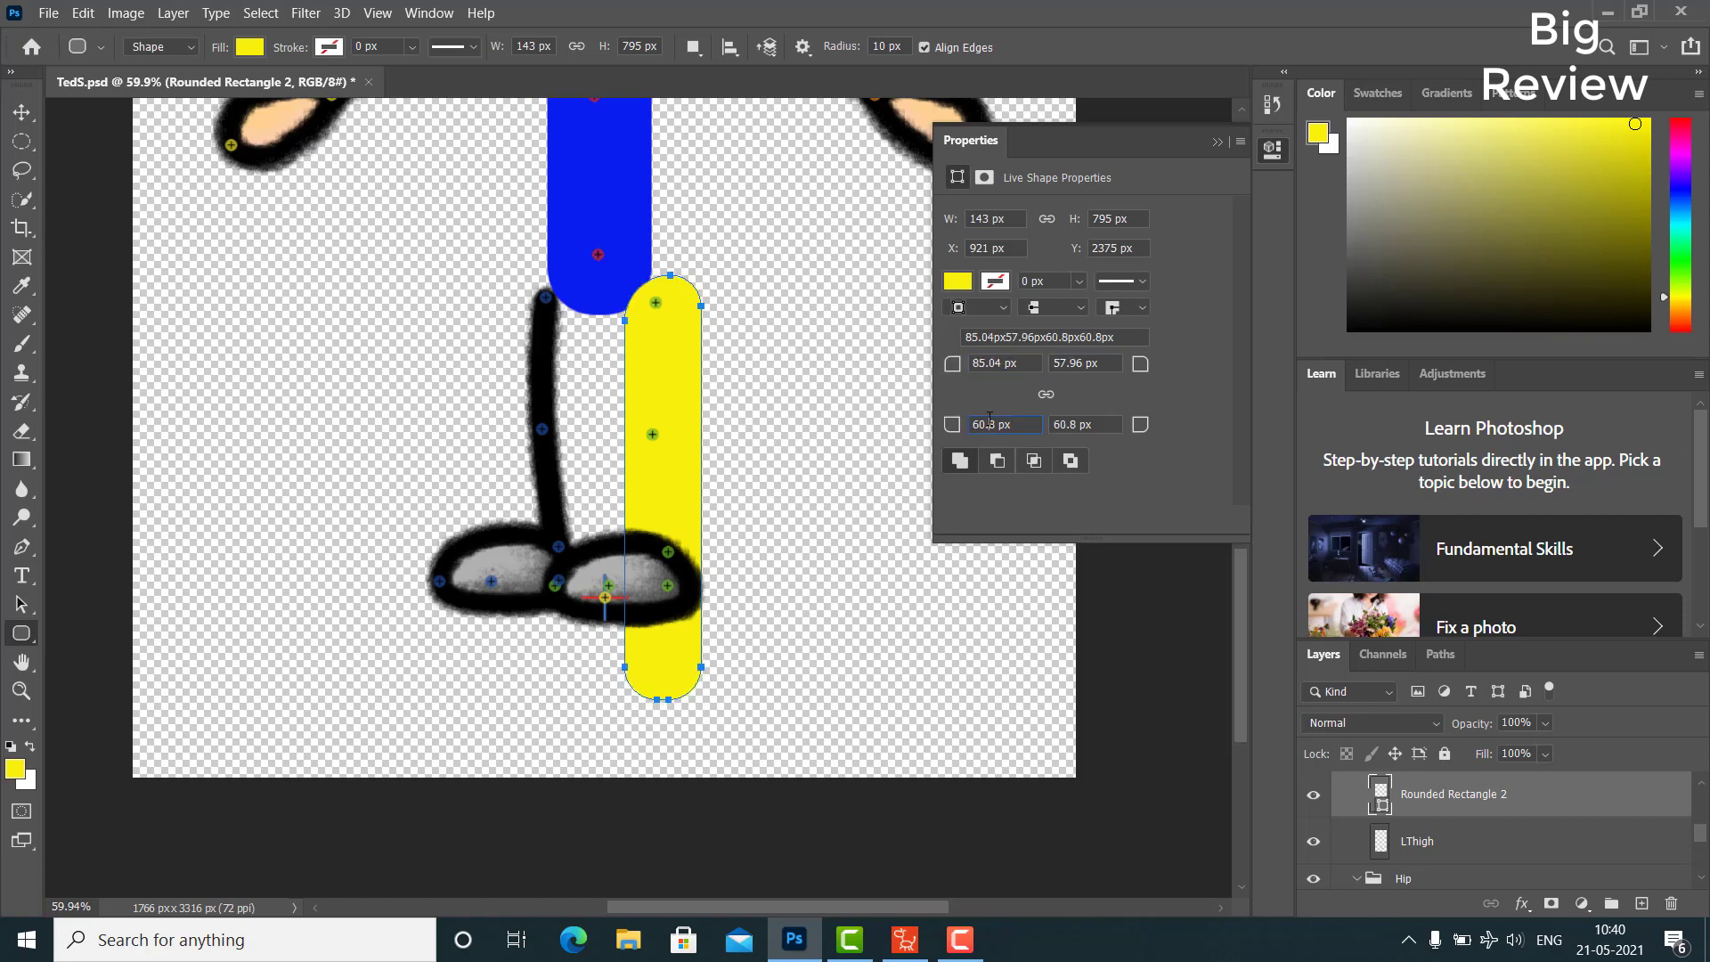
Toggle the corner radius linking and set the leg rectangle's top-left radius to 75 px and top-right radius to 60 px
{"action": "left_click", "coordinate": [1045, 393]}
{"action": "left_click", "coordinate": [993, 426]}
{"action": "left_click_drag", "start_coordinate": [1001, 364], "coordinate": [927, 363]}
{"action": "type", "text": "75"}
{"action": "key", "text": "Return"}
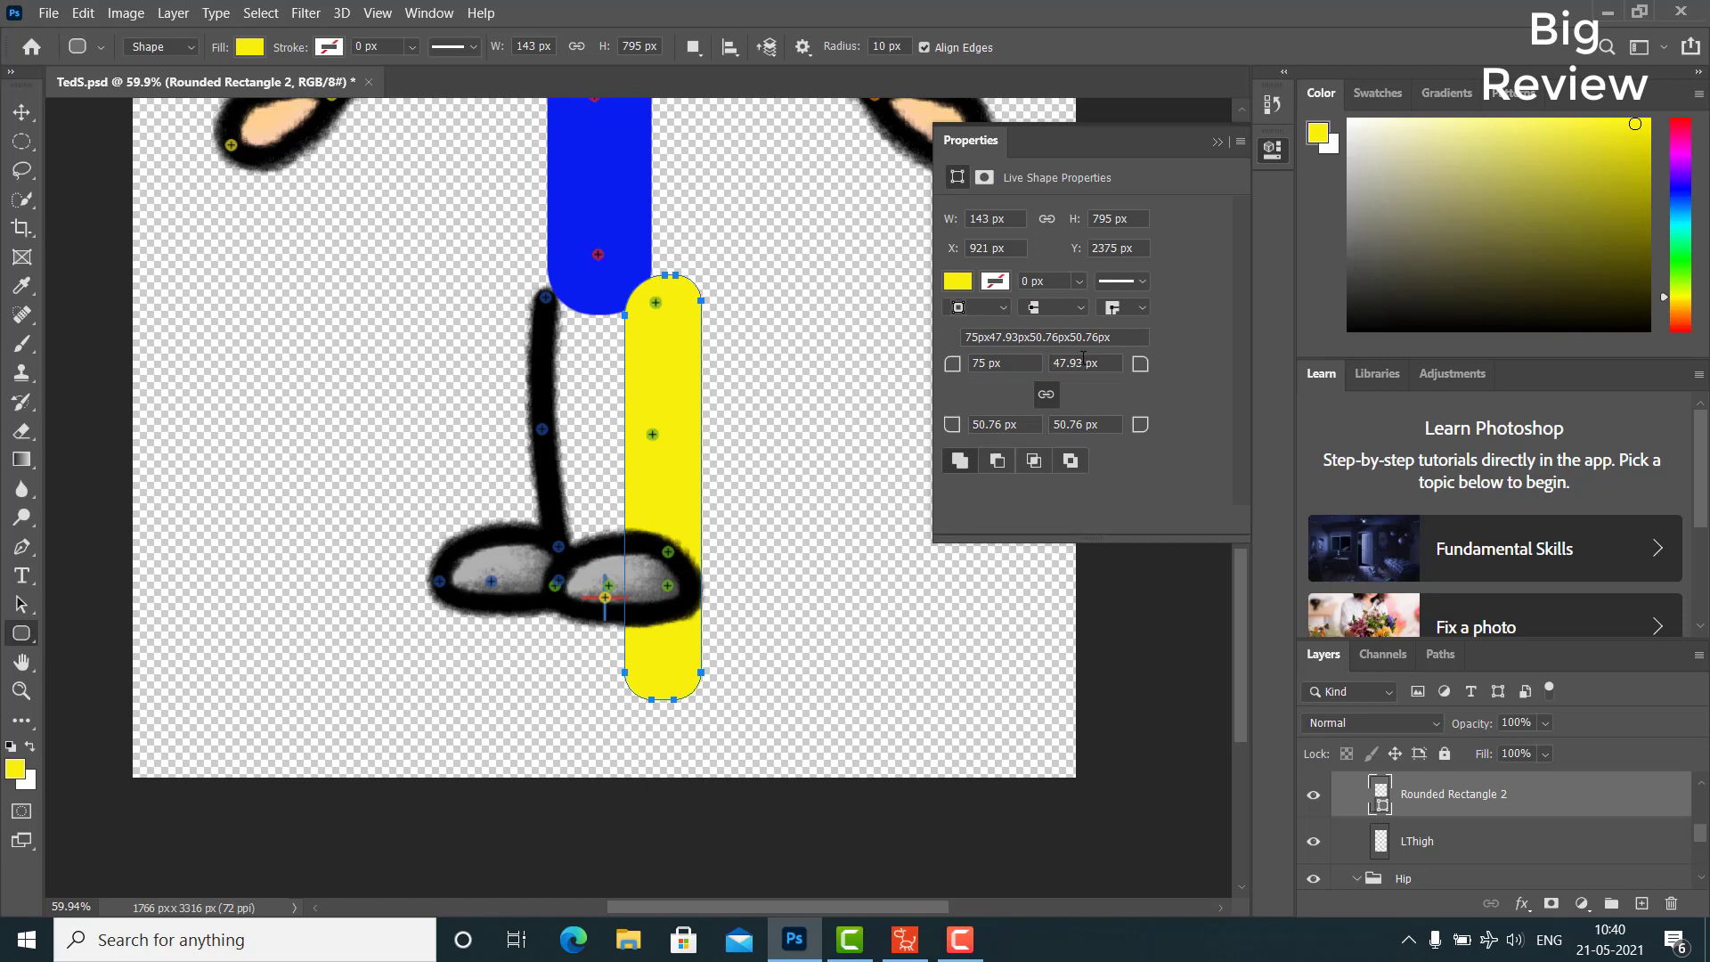
{"action": "left_click_drag", "start_coordinate": [1082, 360], "coordinate": [996, 372]}
{"action": "type", "text": "60"}
{"action": "key", "text": "Return"}
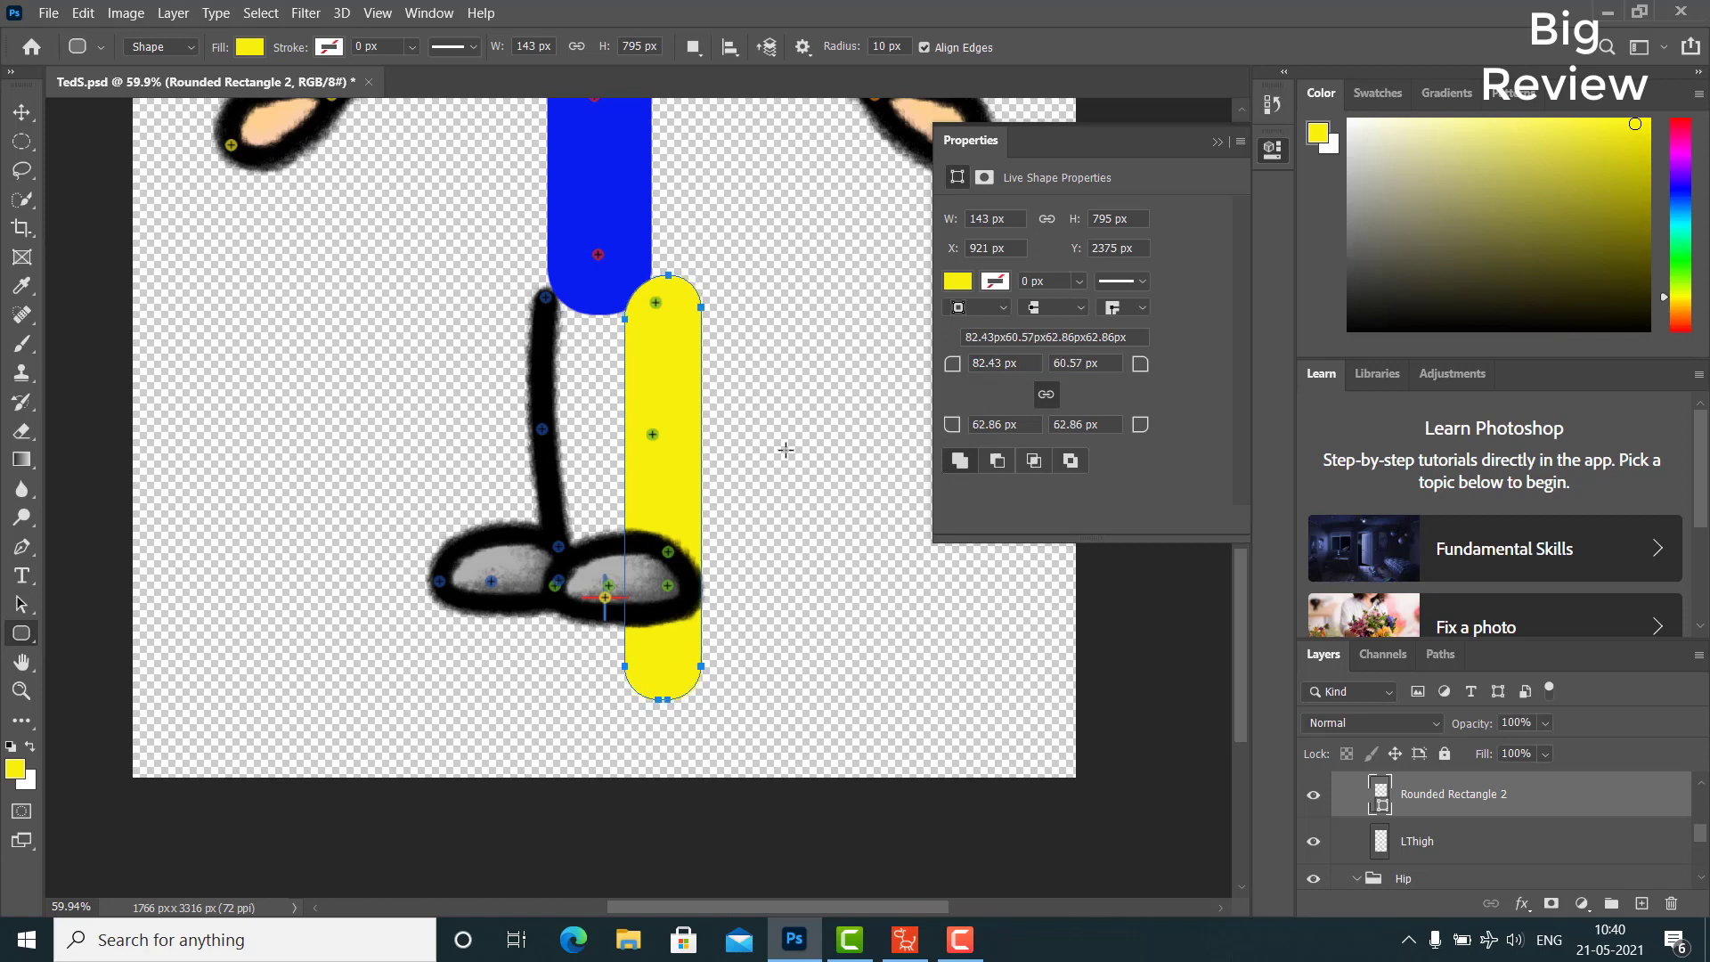
Move the leg rectangle to overlap the torso's lower end and change its fill to the recently used dark blue
{"action": "left_click", "coordinate": [21, 112]}
{"action": "mouse_move", "coordinate": [678, 378]}
{"action": "left_mouse_down"}
{"action": "mouse_move", "coordinate": [650, 374]}
{"action": "mouse_move", "coordinate": [658, 363]}
{"action": "left_mouse_up"}
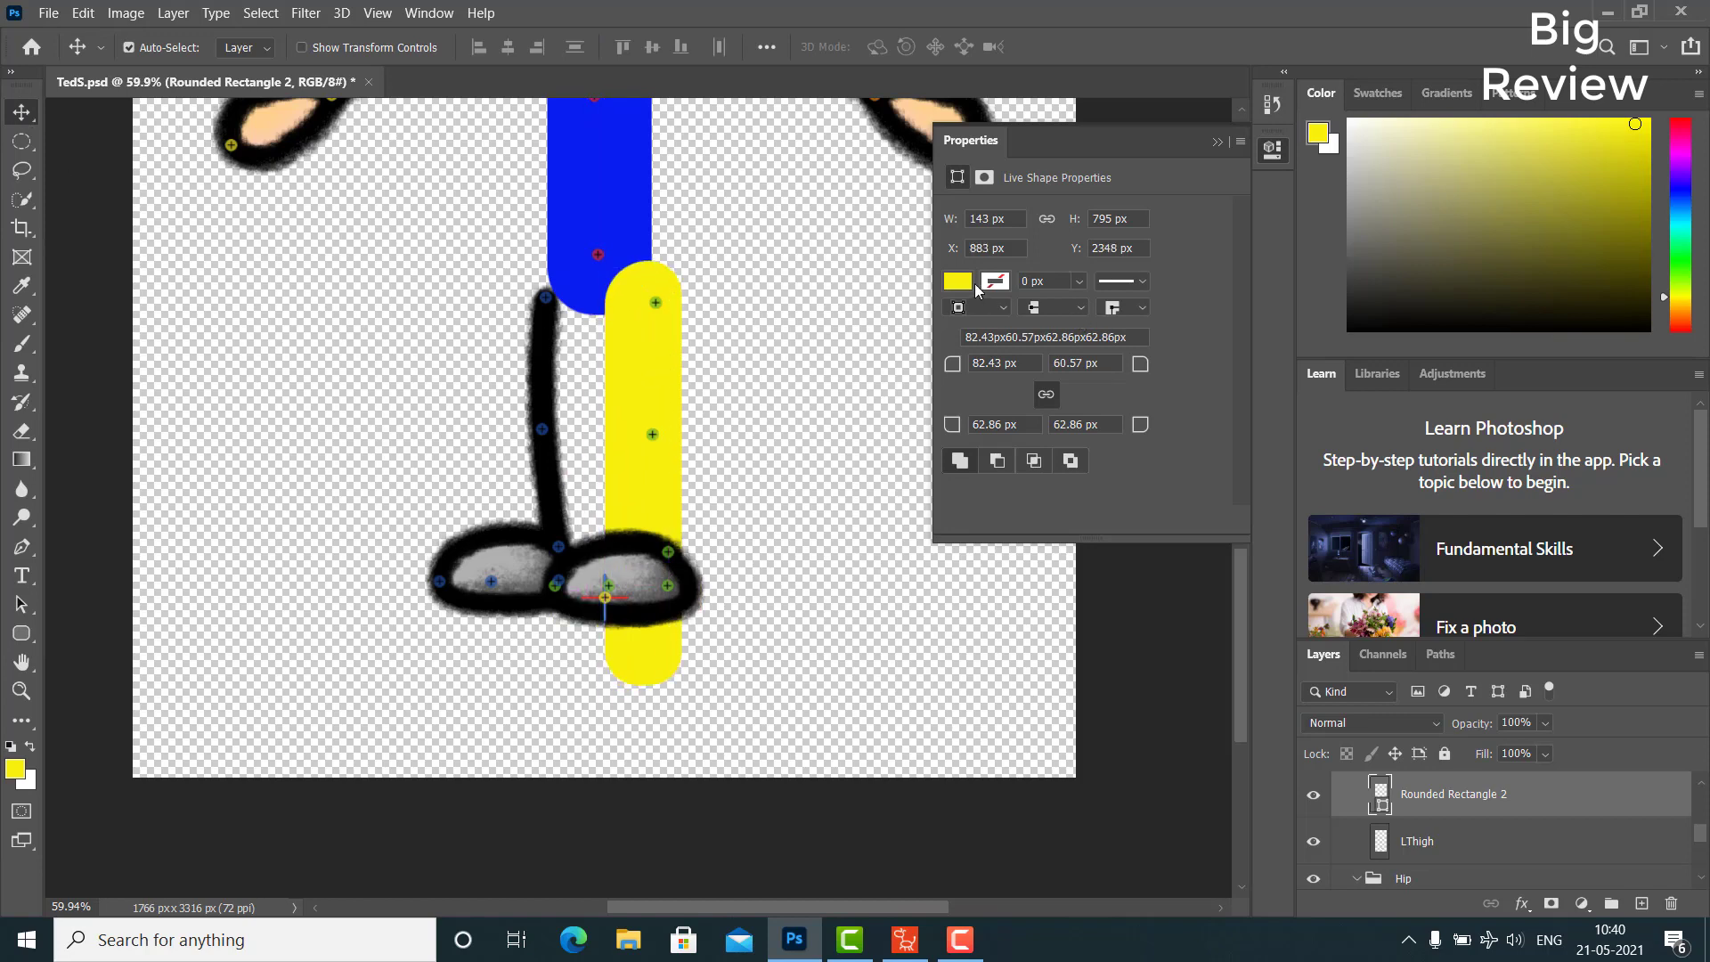
{"action": "left_click", "coordinate": [969, 283]}
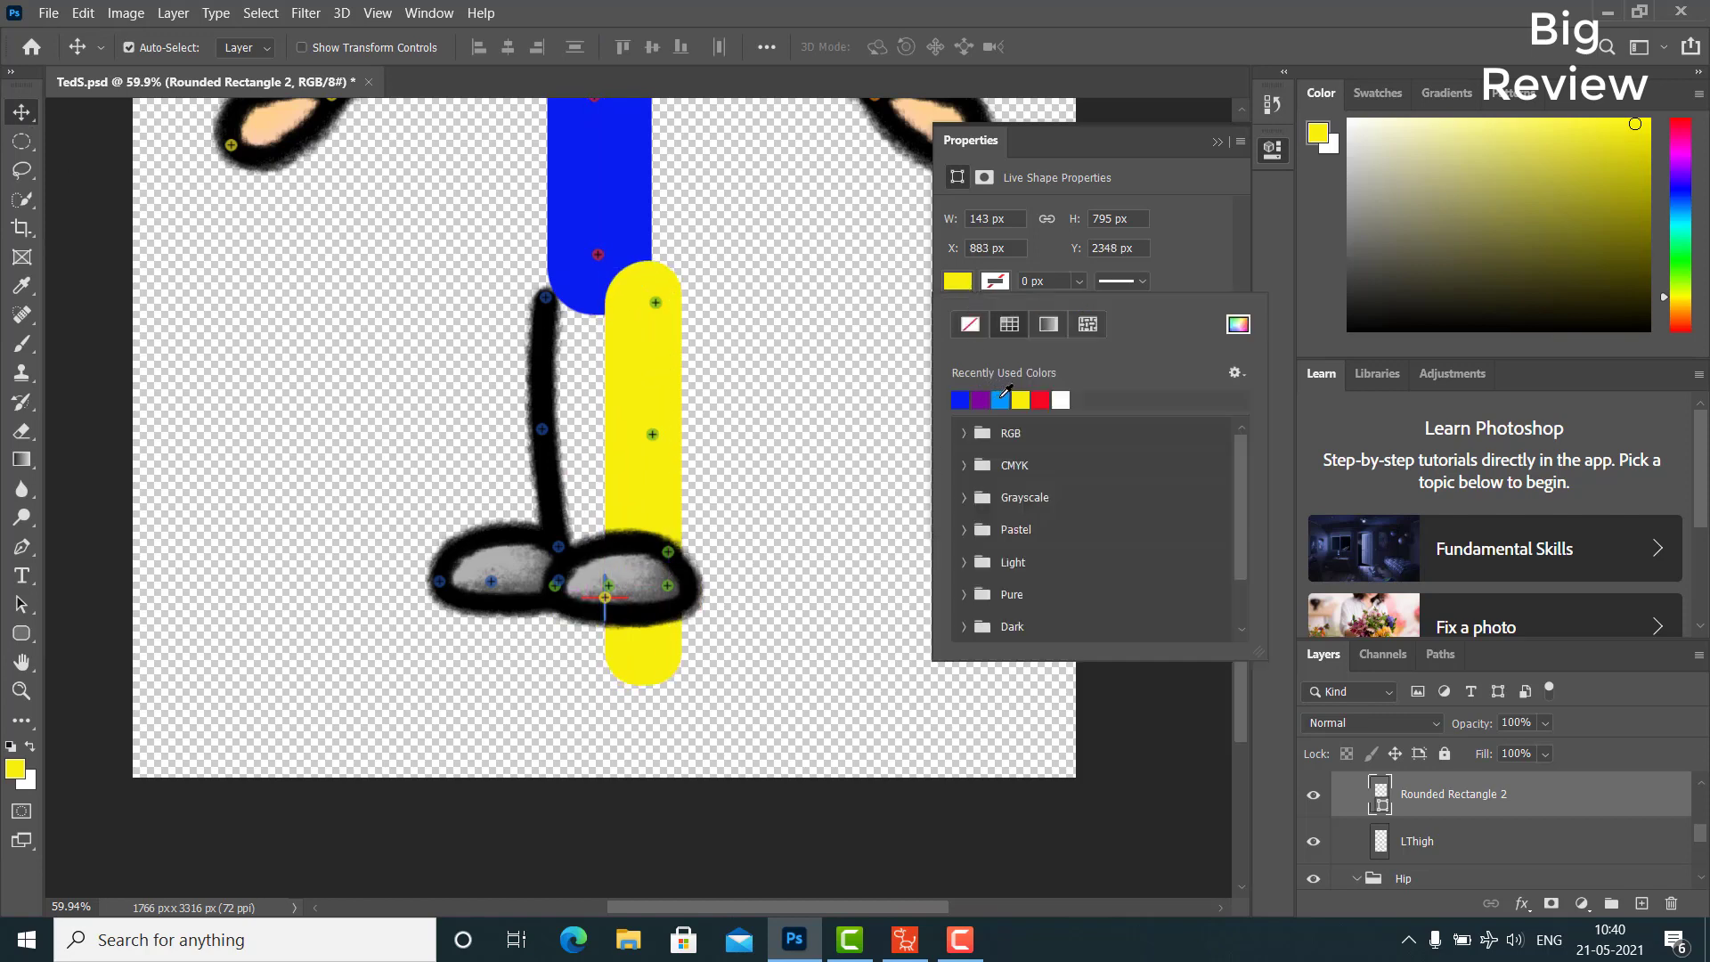
{"action": "left_click", "coordinate": [1000, 398]}
{"action": "left_click", "coordinate": [983, 398]}
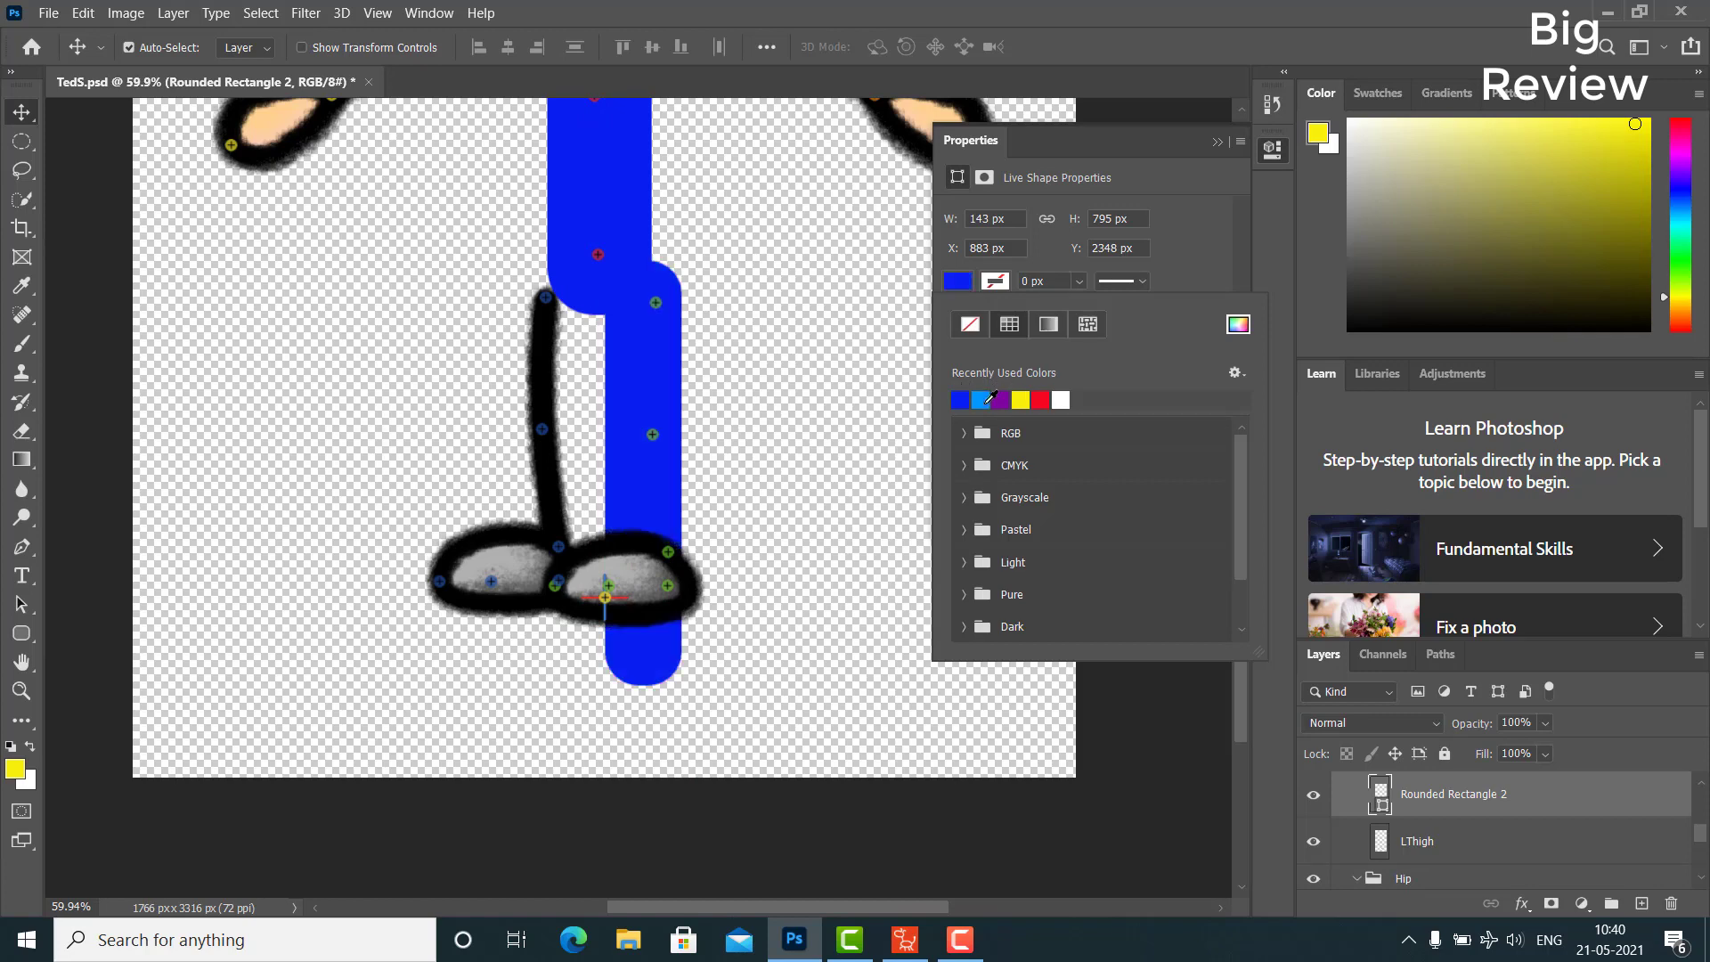
{"action": "left_click", "coordinate": [21, 120]}
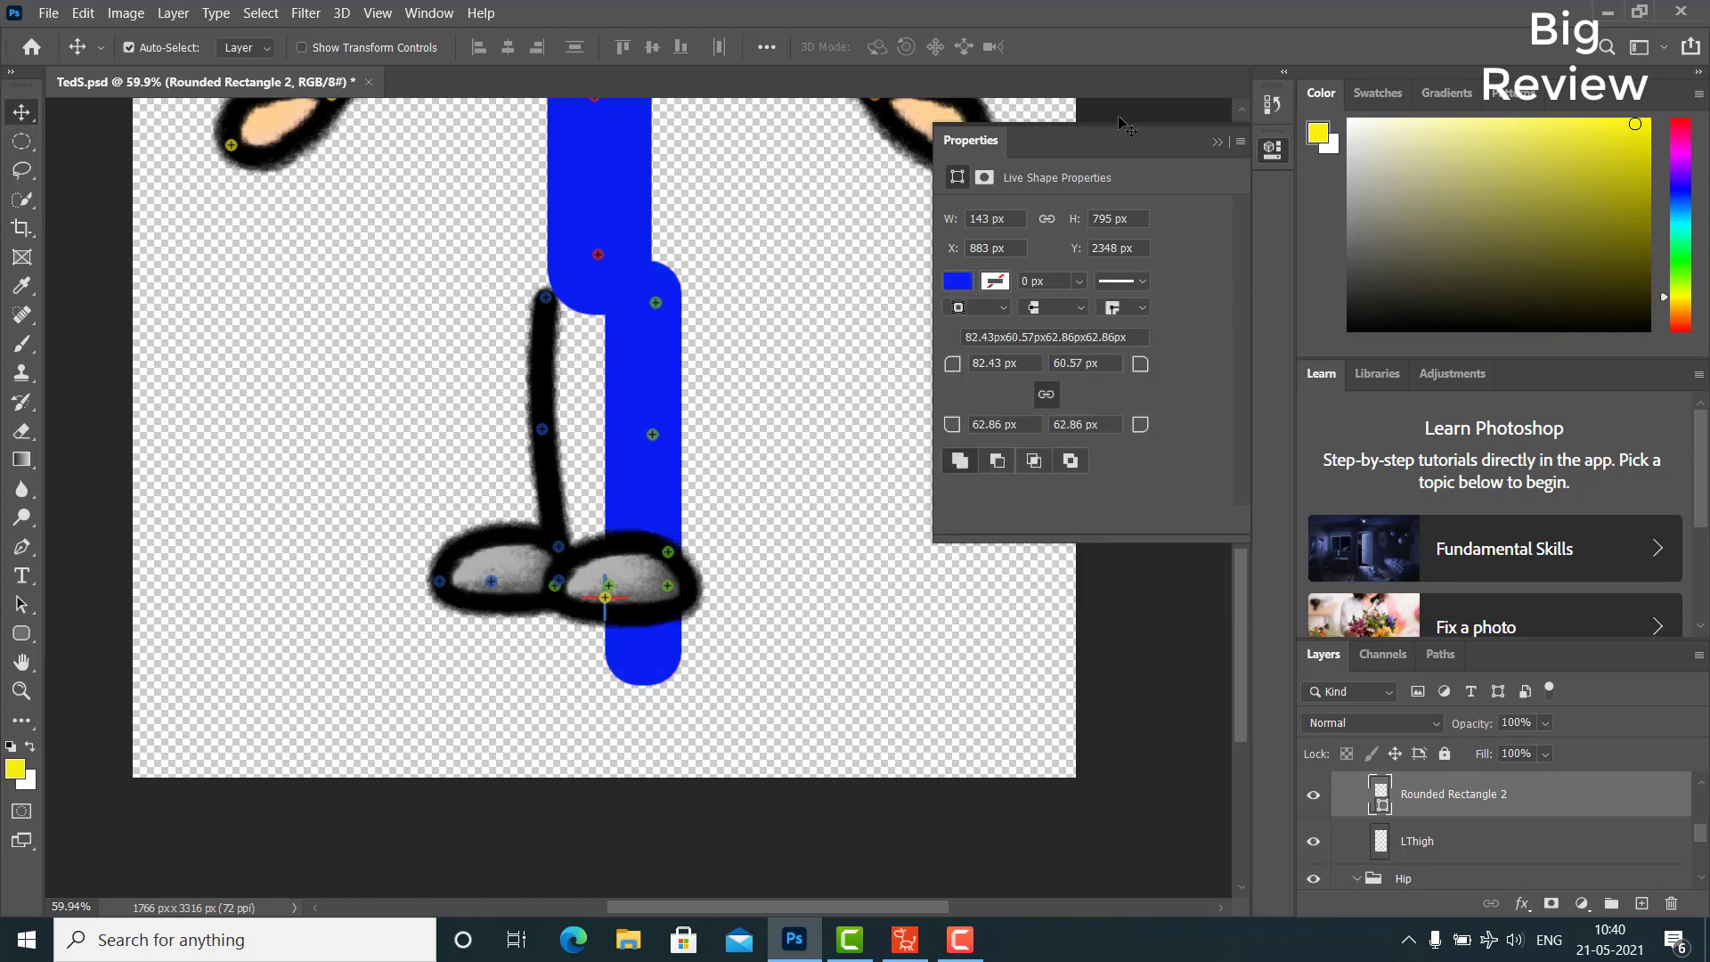
{"action": "left_click", "coordinate": [1215, 143]}
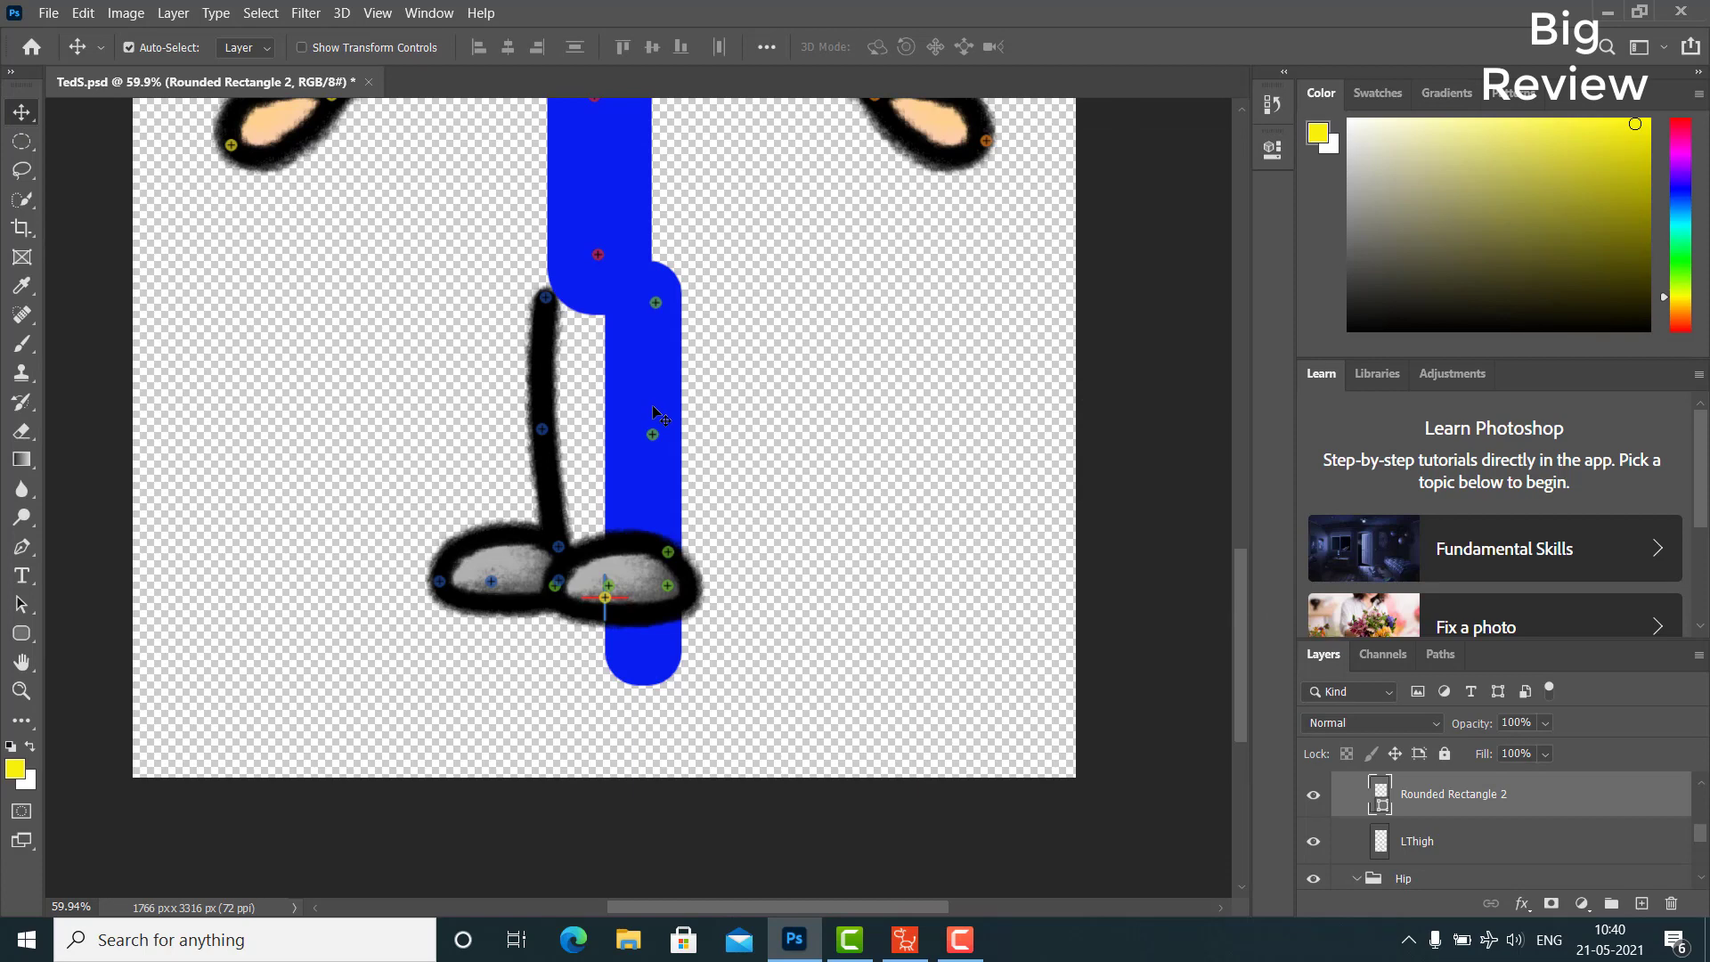
Rotate the blue leg to about -12.69° and position it so it slants outward from the torso's lower end
{"action": "key", "text": "ctrl+t"}
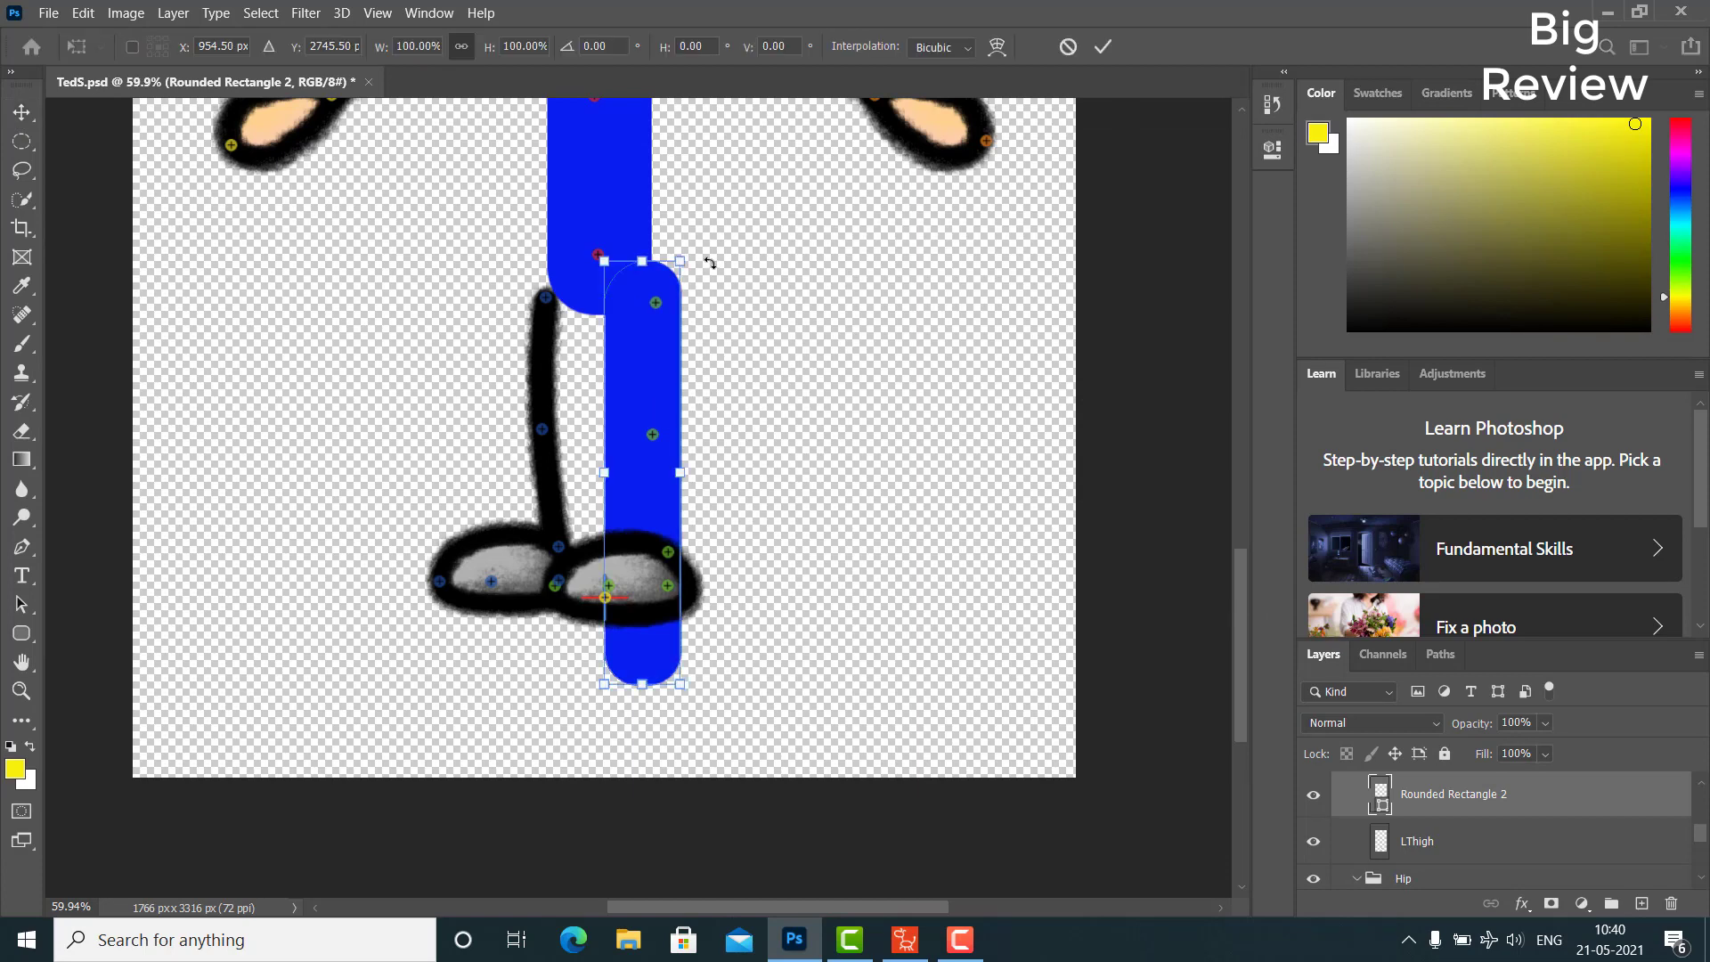
{"action": "left_click_drag", "start_coordinate": [710, 263], "coordinate": [689, 252]}
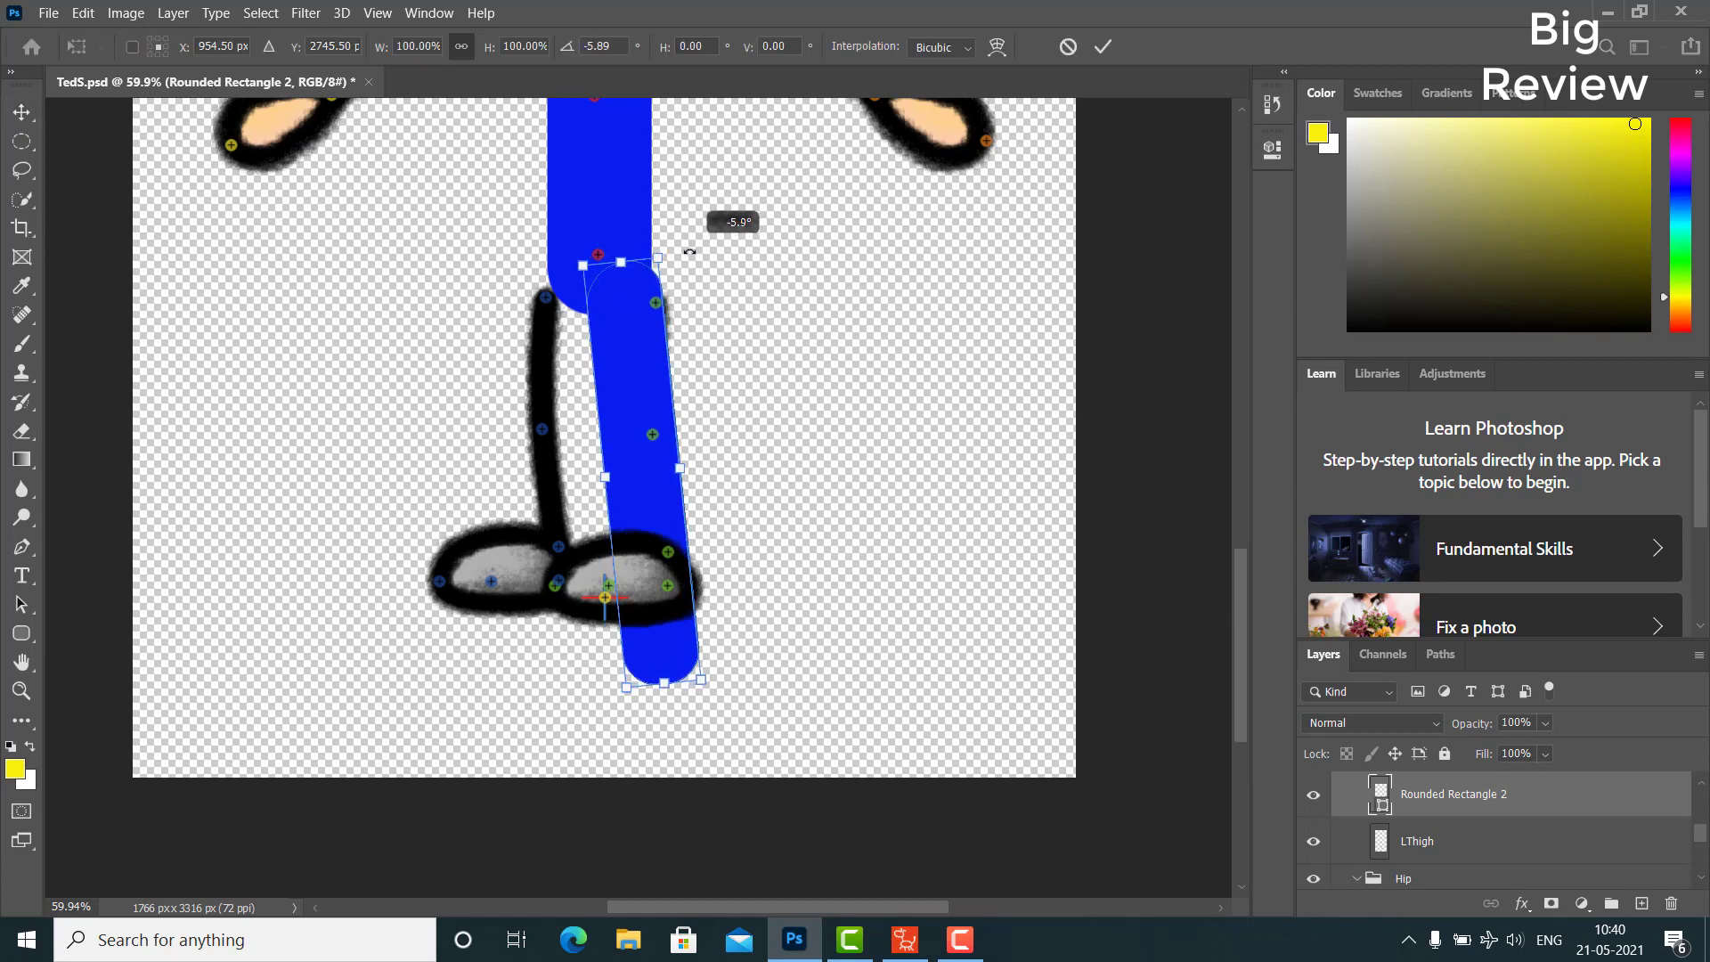
{"action": "left_click_drag", "start_coordinate": [638, 454], "coordinate": [629, 426]}
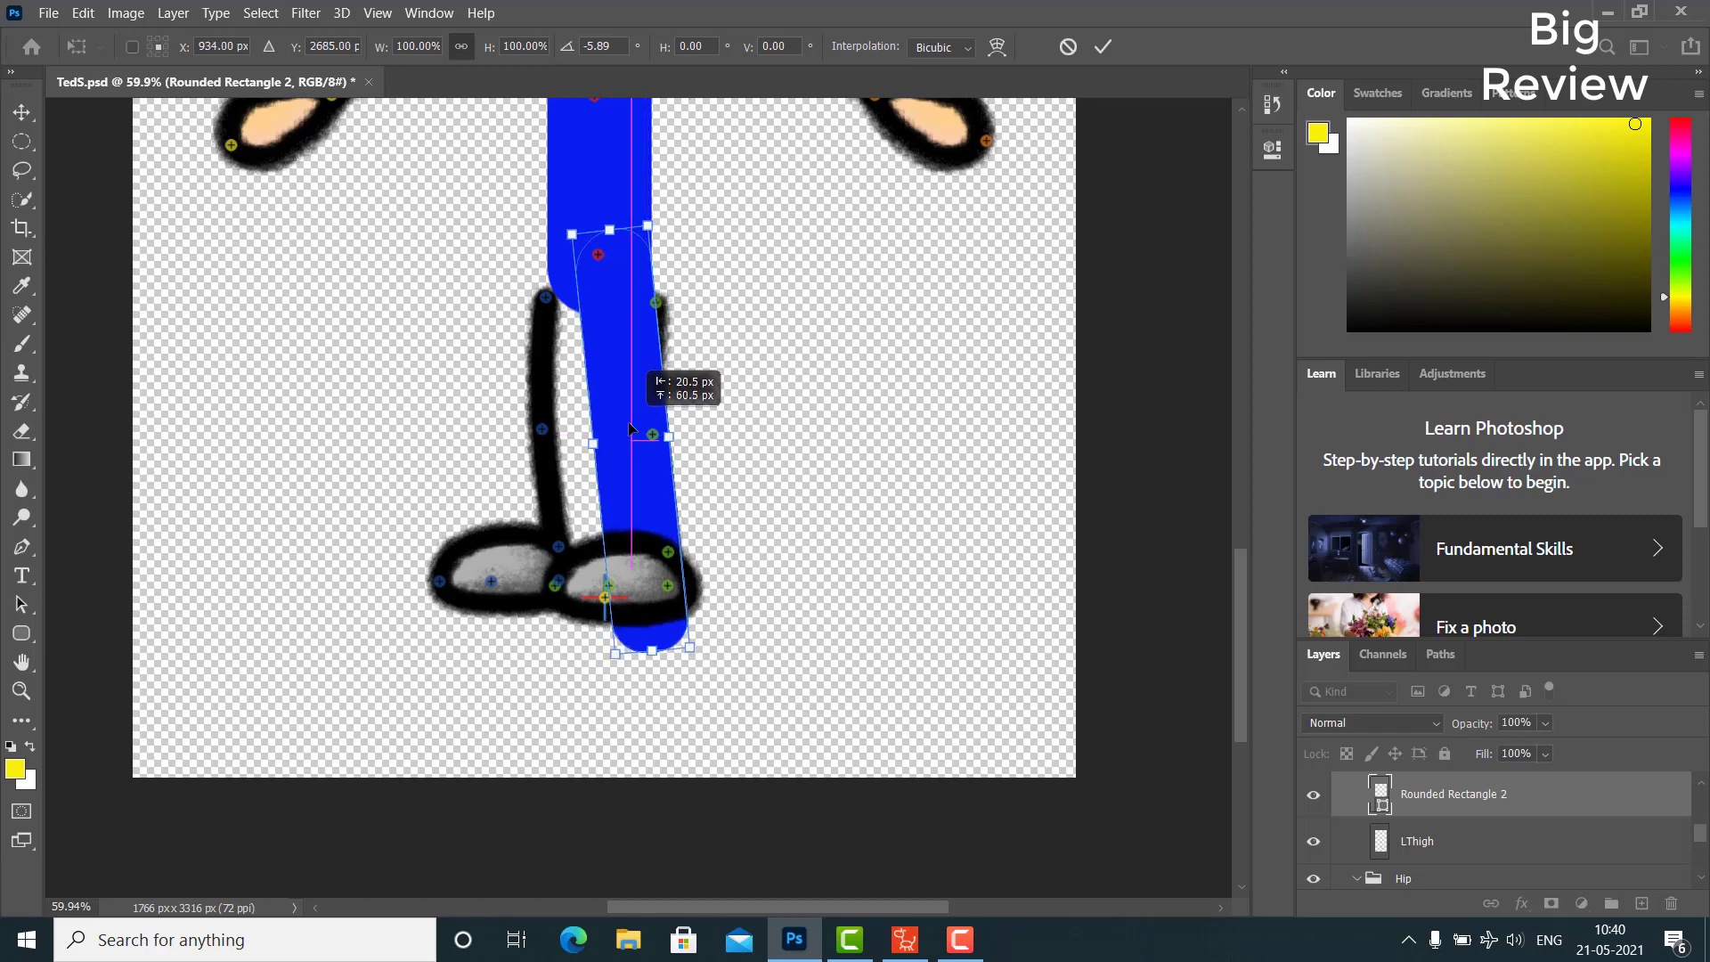
{"action": "mouse_move", "coordinate": [629, 431]}
{"action": "left_mouse_down"}
{"action": "mouse_move", "coordinate": [613, 465]}
{"action": "mouse_move", "coordinate": [627, 463]}
{"action": "left_mouse_up"}
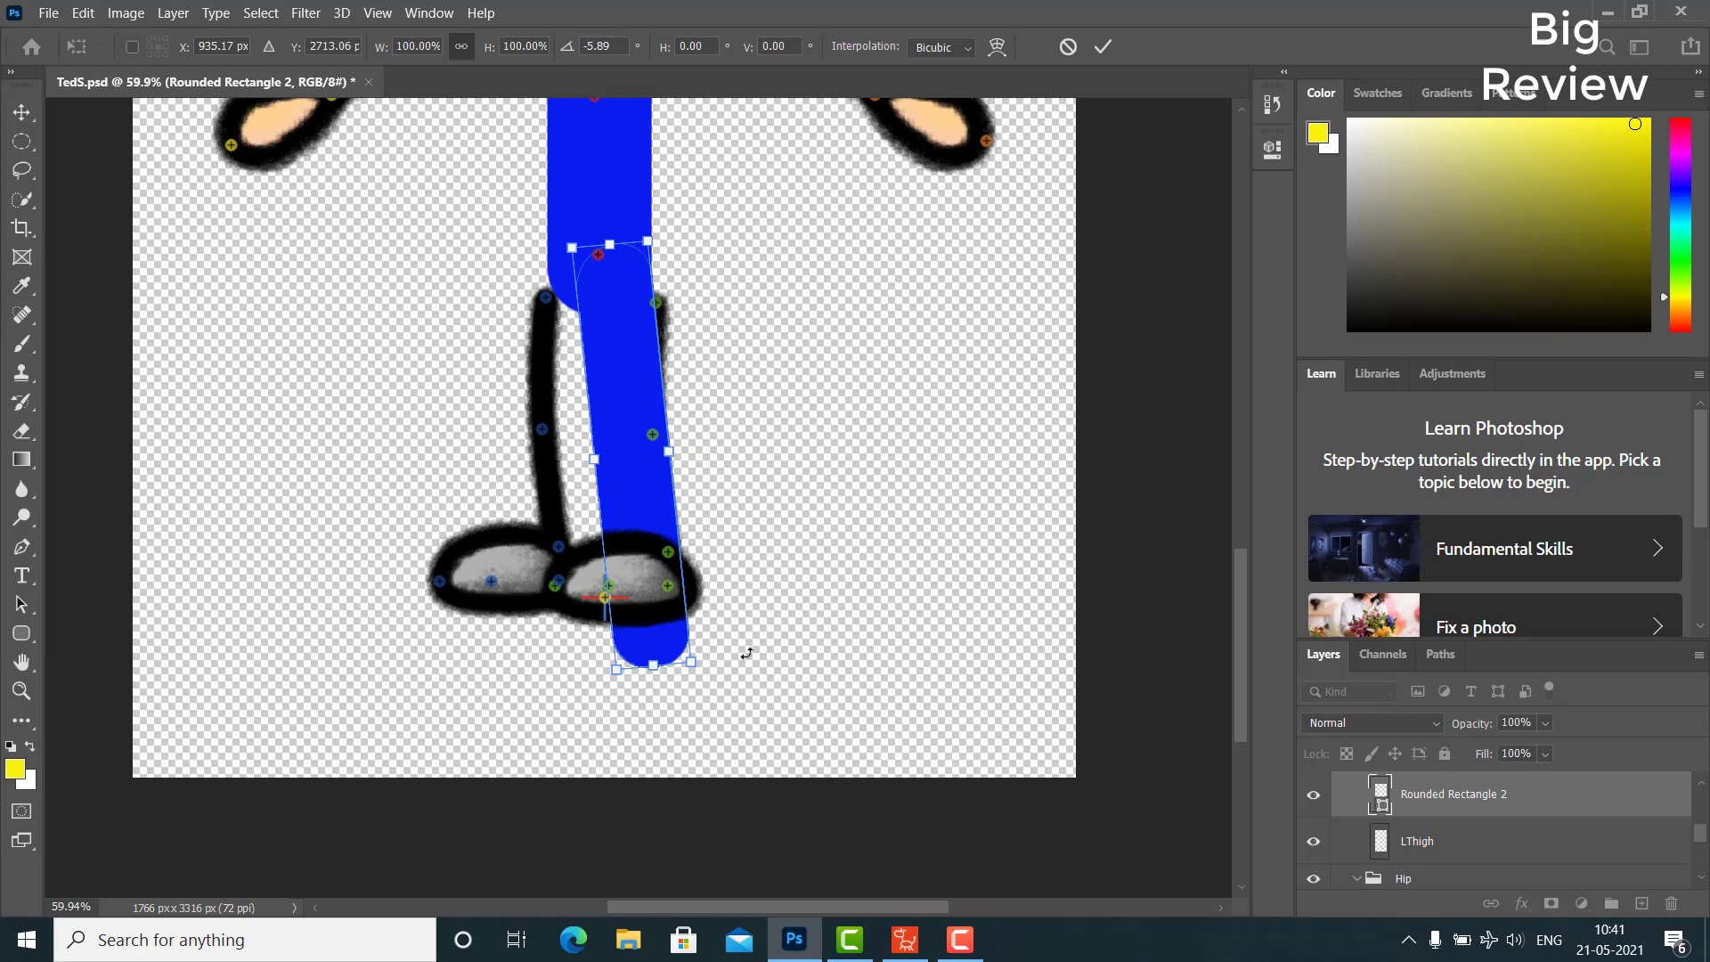
{"action": "left_click_drag", "start_coordinate": [741, 661], "coordinate": [758, 639]}
{"action": "left_click_drag", "start_coordinate": [655, 495], "coordinate": [656, 479]}
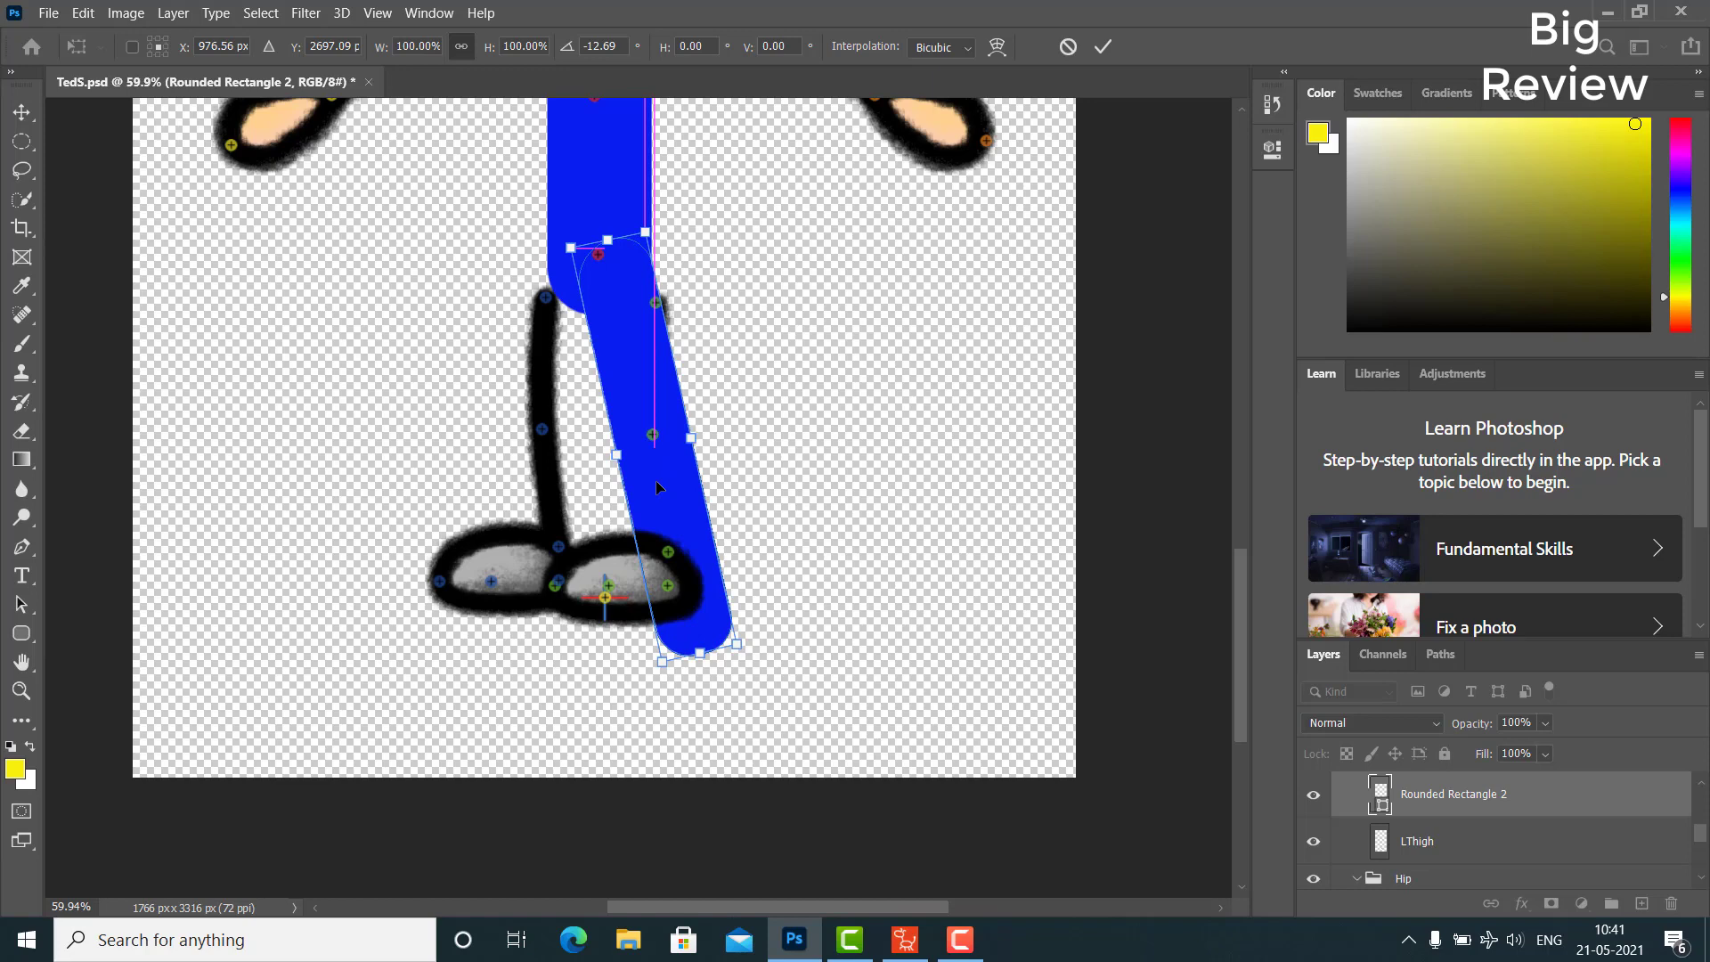
{"action": "key", "text": "Return"}
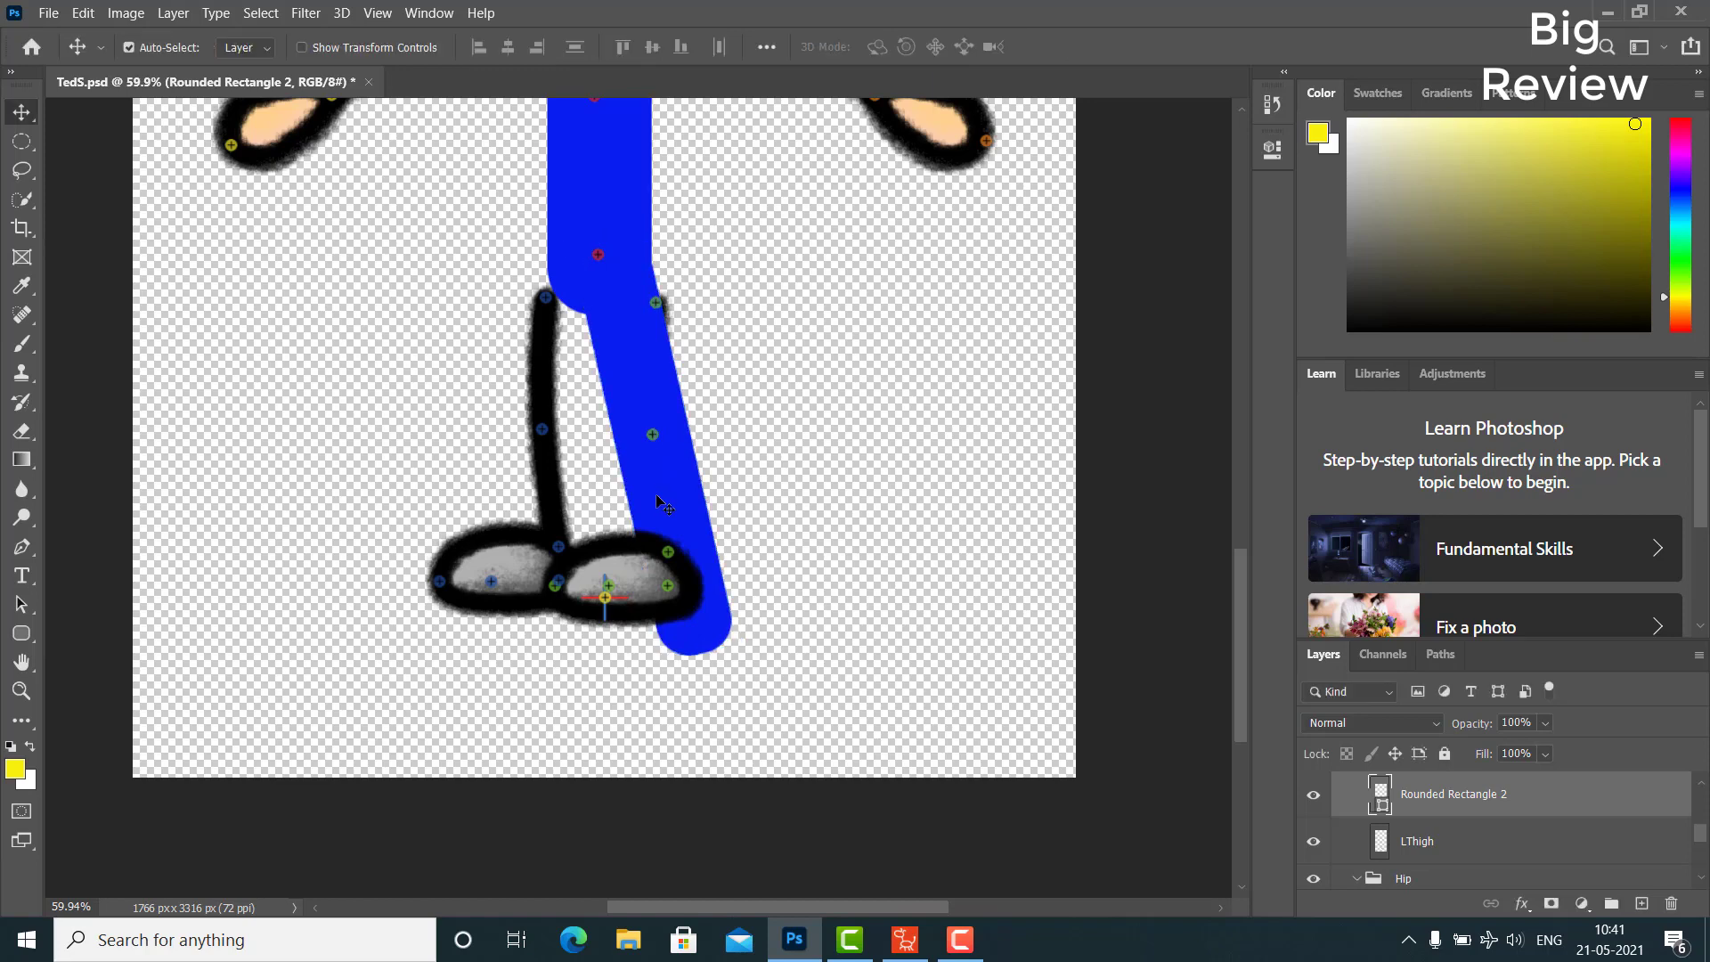
Delete the original LThigh artwork layer and rasterize the Rounded Rectangle 2 layer
{"action": "left_click", "coordinate": [1429, 846]}
{"action": "key", "text": "Delete"}
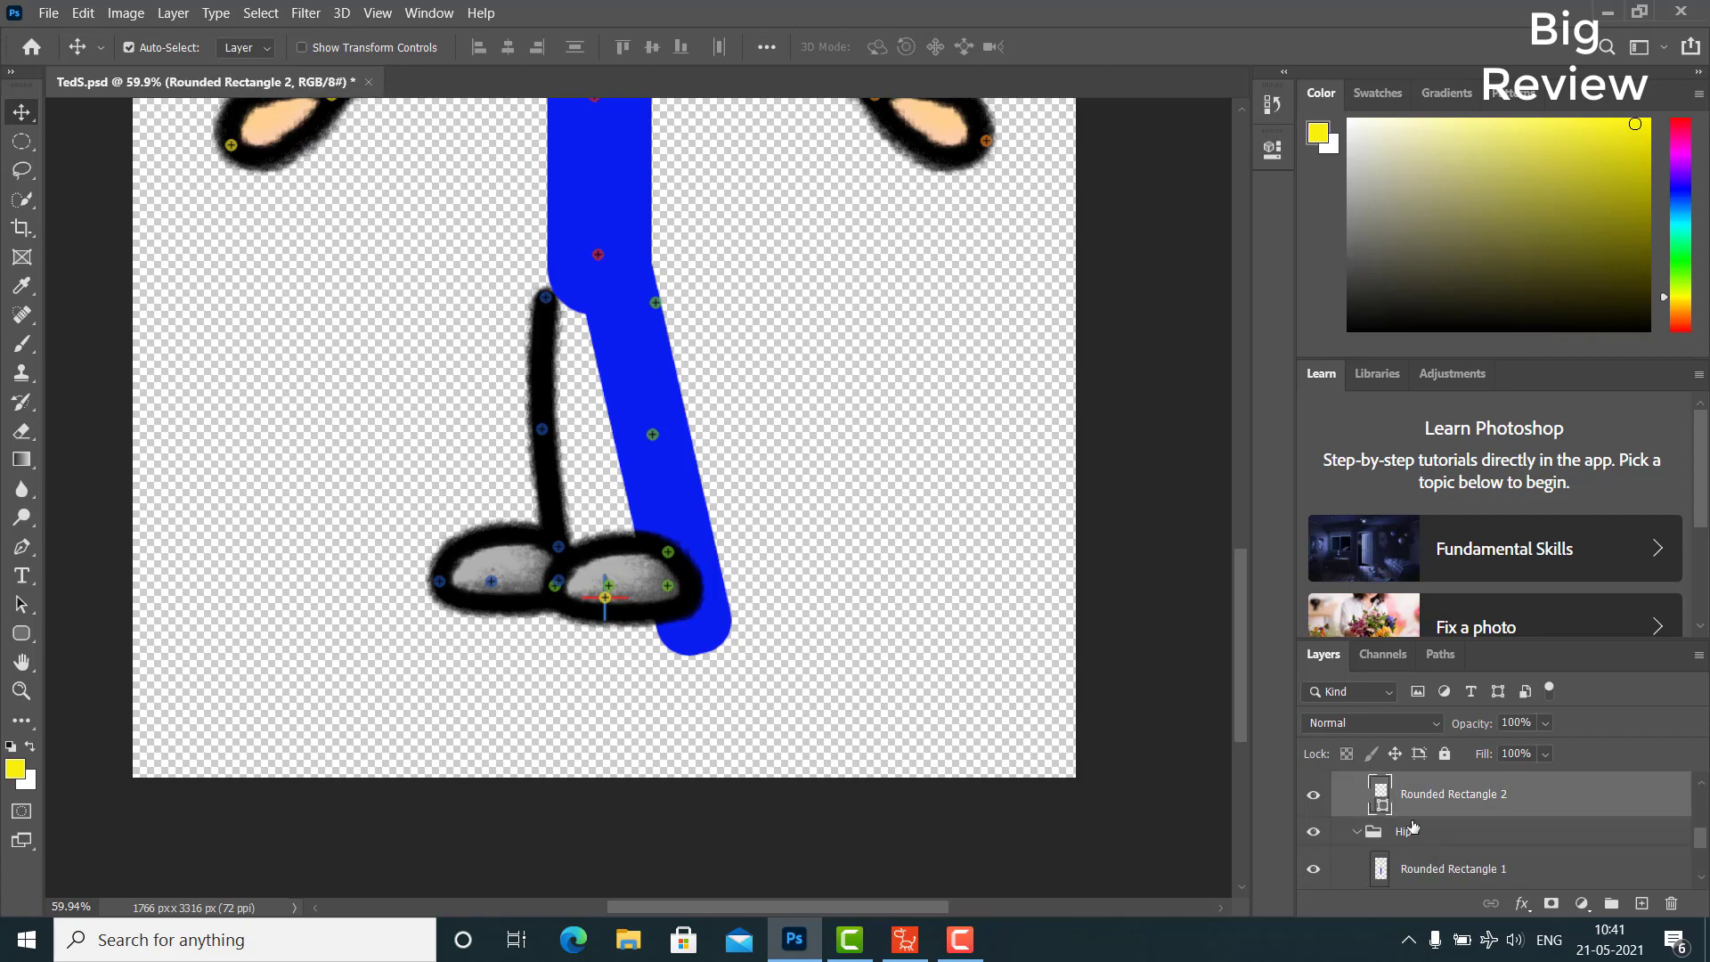
{"action": "right_click", "coordinate": [1429, 804]}
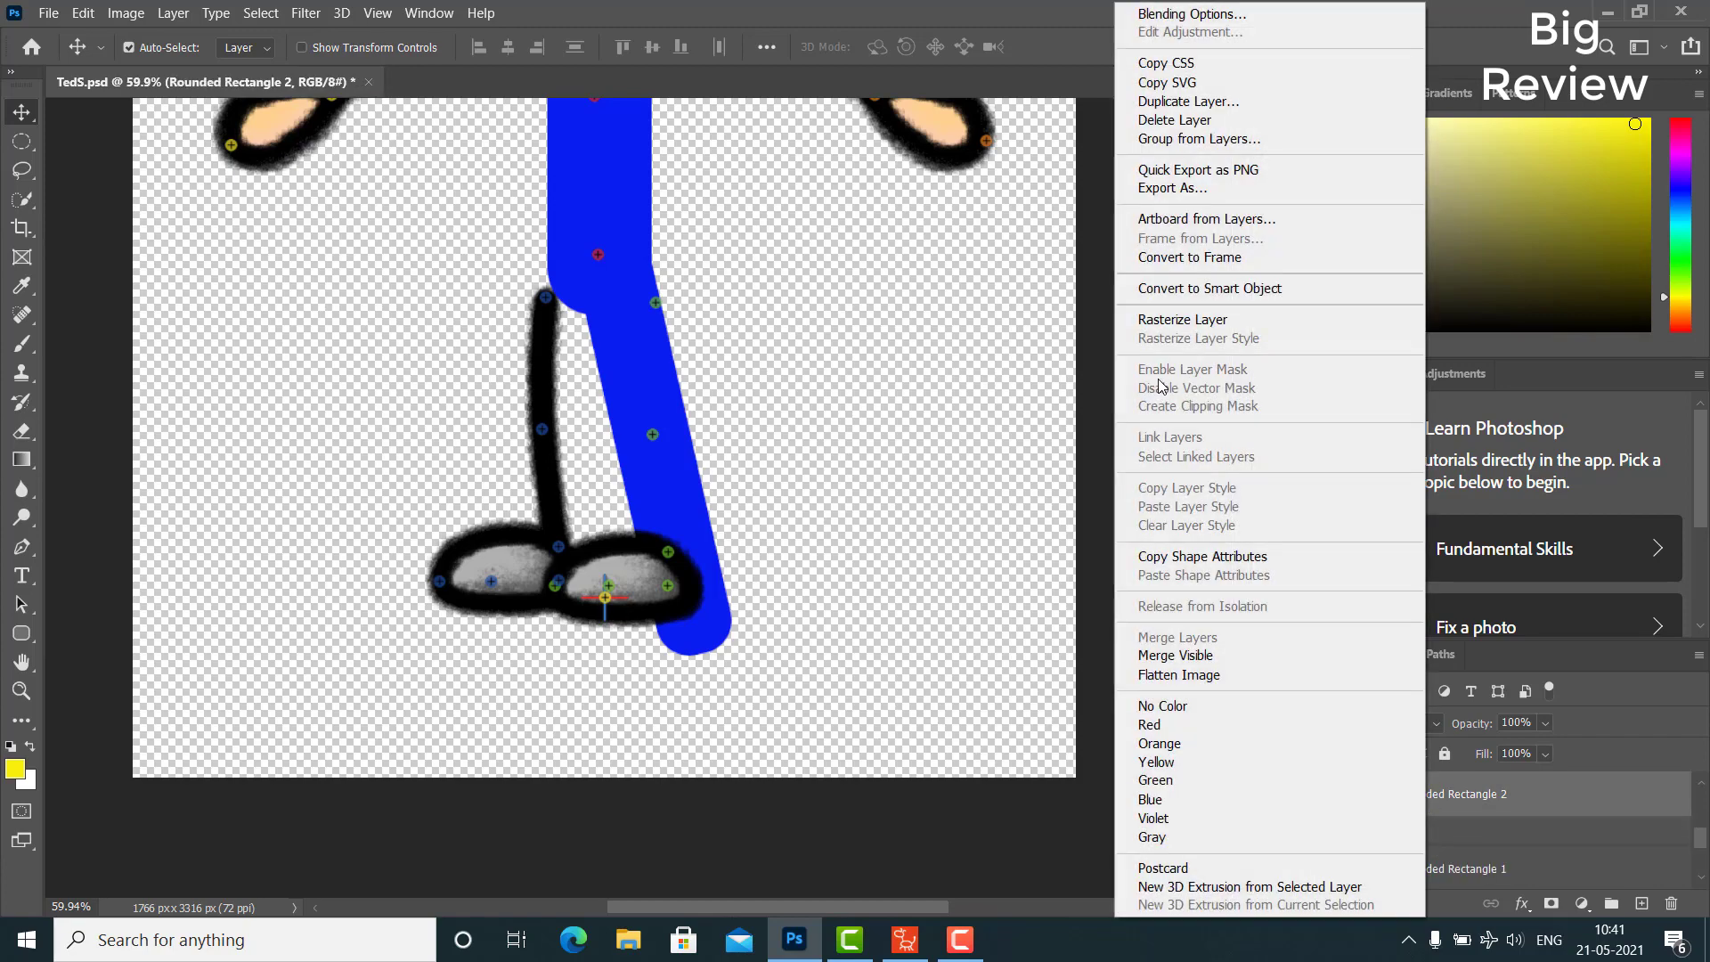
{"action": "left_click", "coordinate": [1216, 322]}
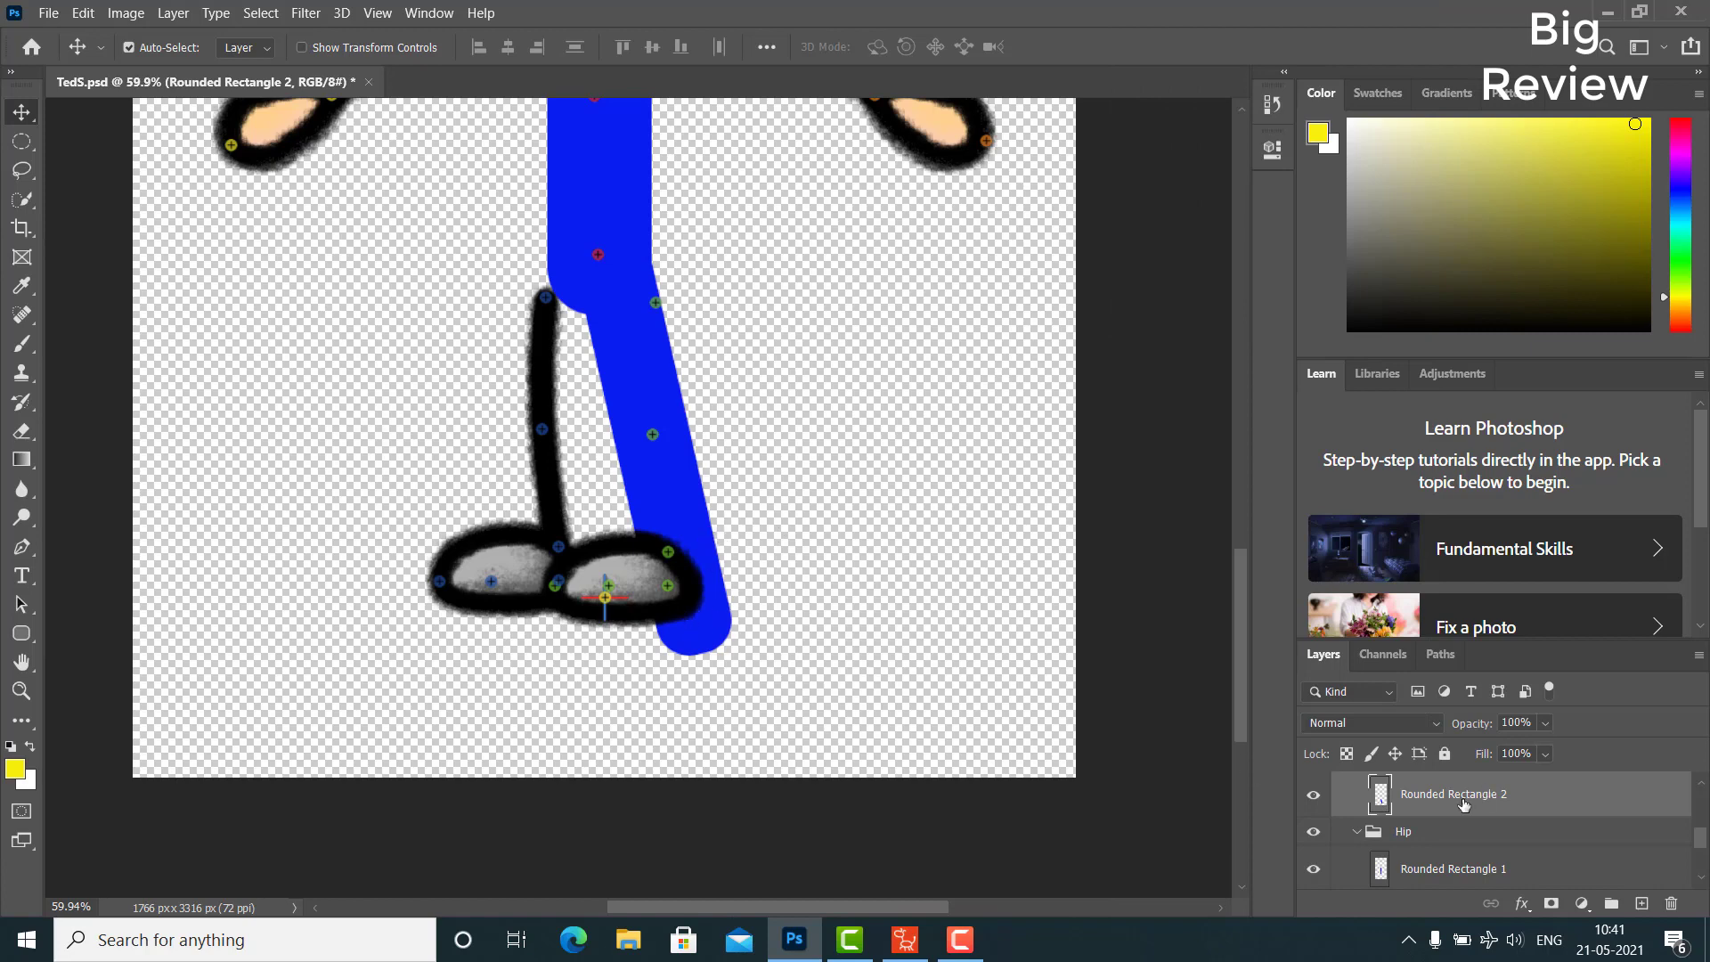
Duplicate the Rounded Rectangle 2 layer and place the copy inside the RThigh group above the original artwork
{"action": "scroll", "coordinate": [1463, 804], "scroll_direction": "up", "scroll_amount": 2}
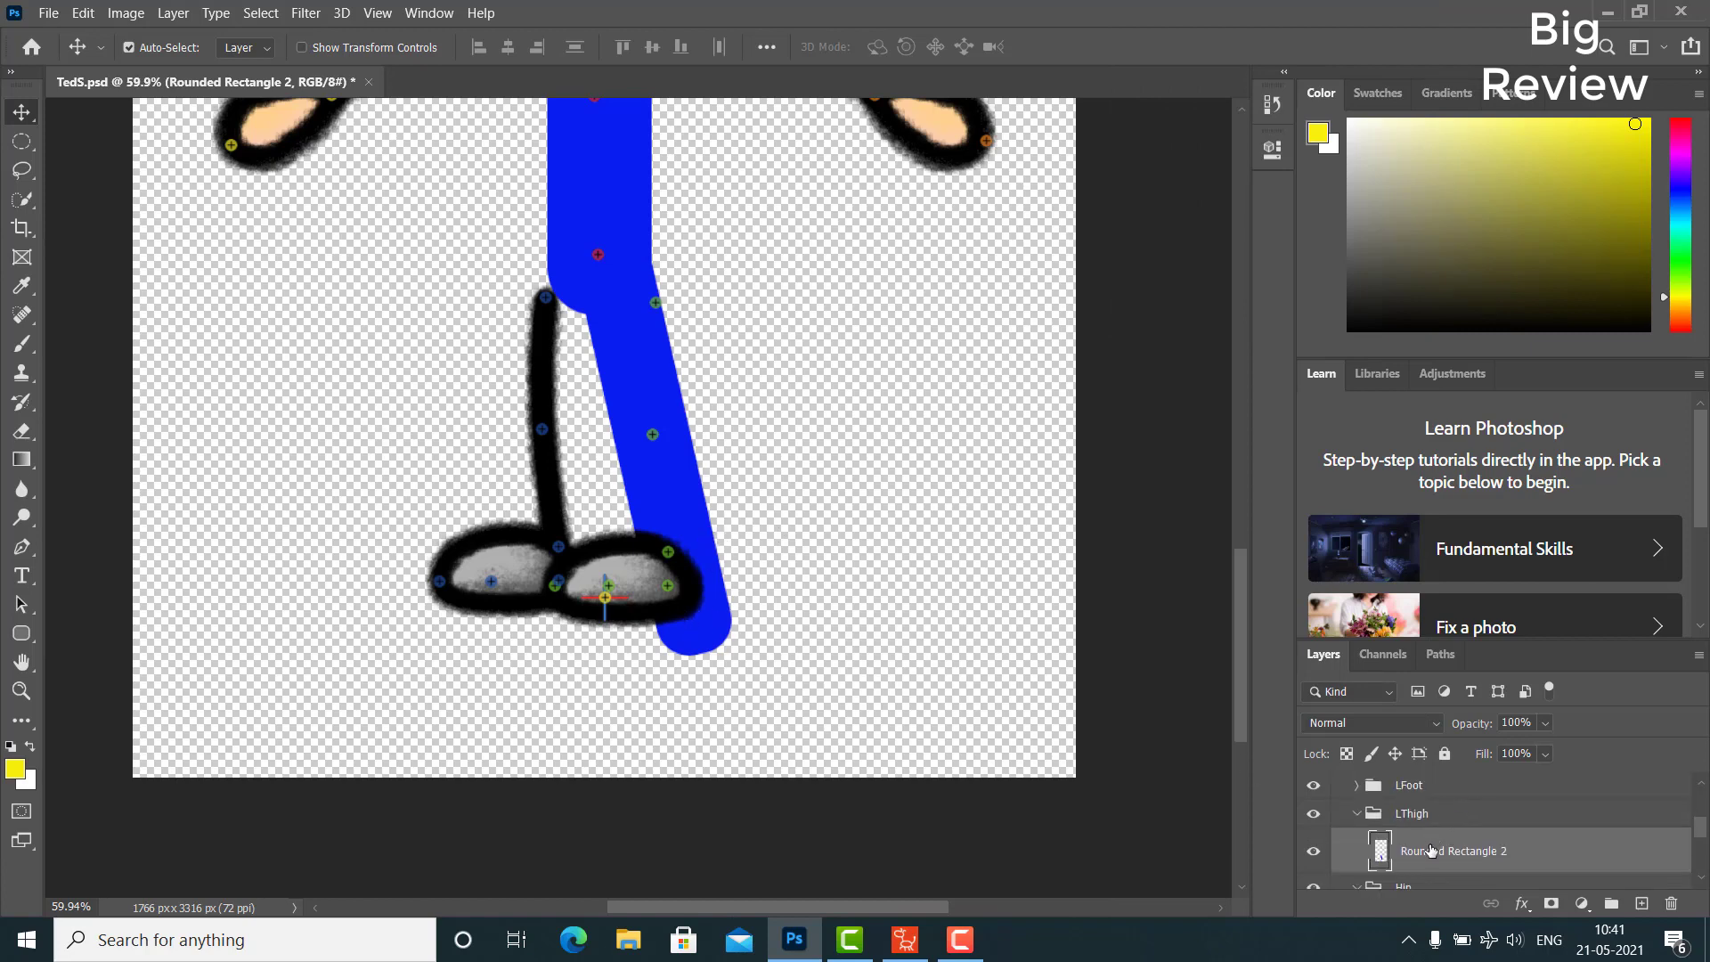
{"action": "key", "text": "ctrl"}
{"action": "key", "text": "ctrl+j"}
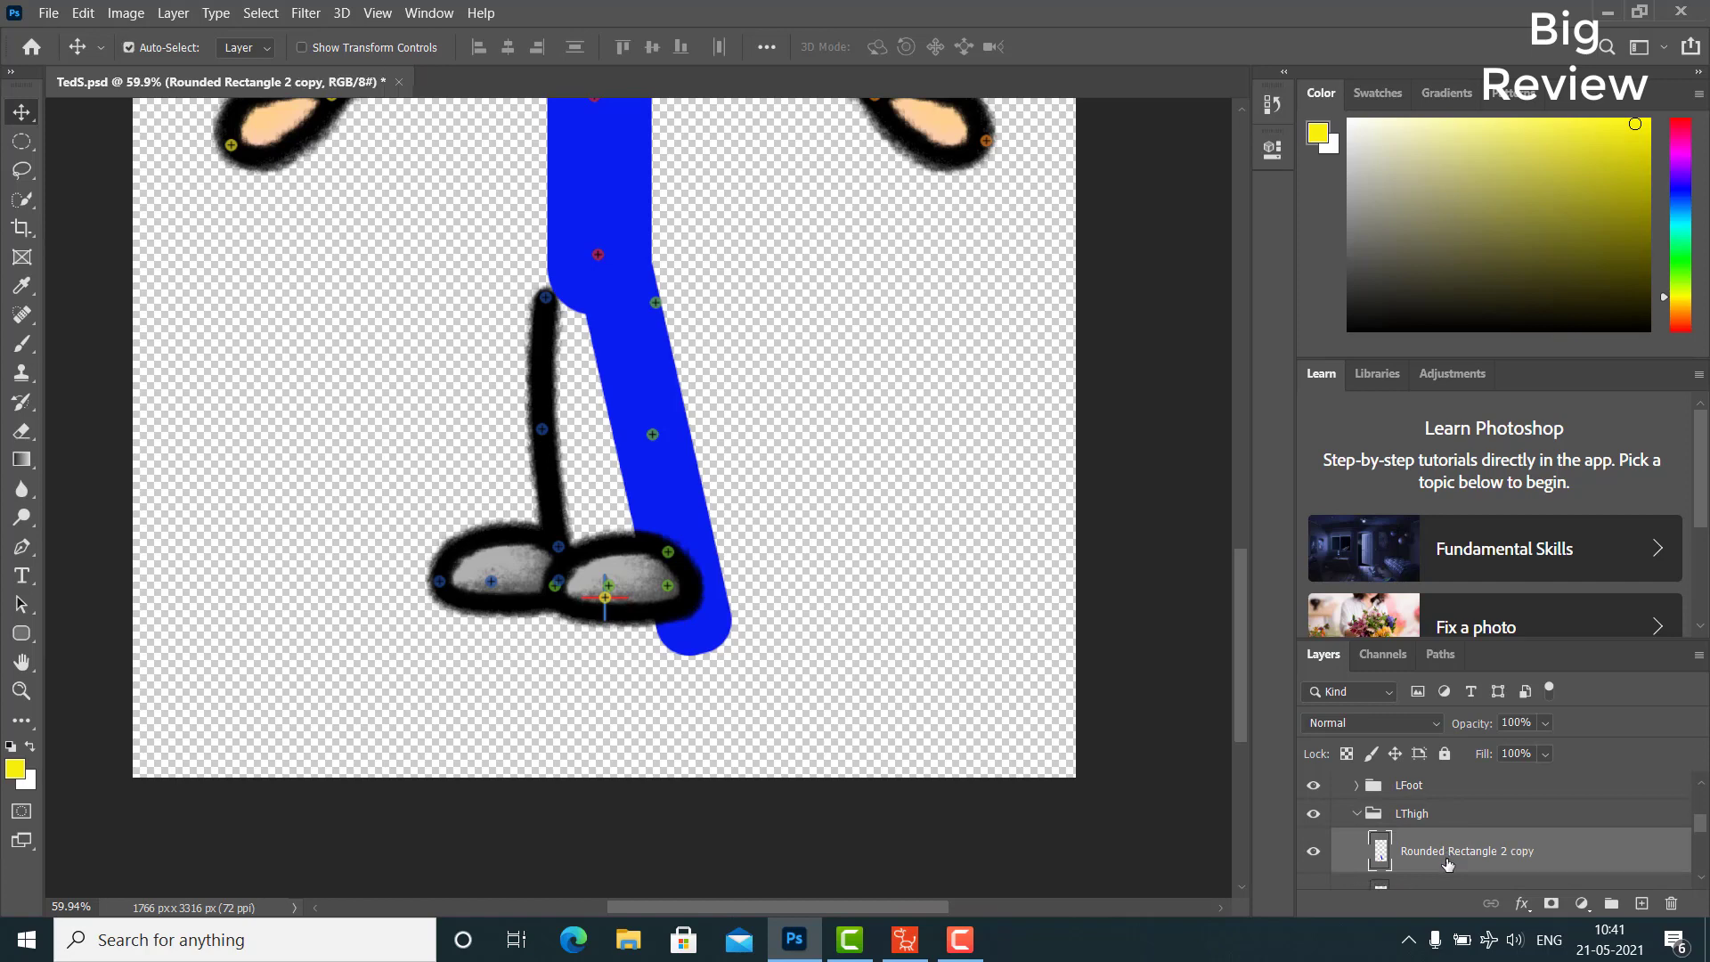
{"action": "mouse_move", "coordinate": [1443, 849]}
{"action": "left_mouse_down"}
{"action": "mouse_move", "coordinate": [1448, 926]}
{"action": "mouse_move", "coordinate": [1439, 842]}
{"action": "left_mouse_up"}
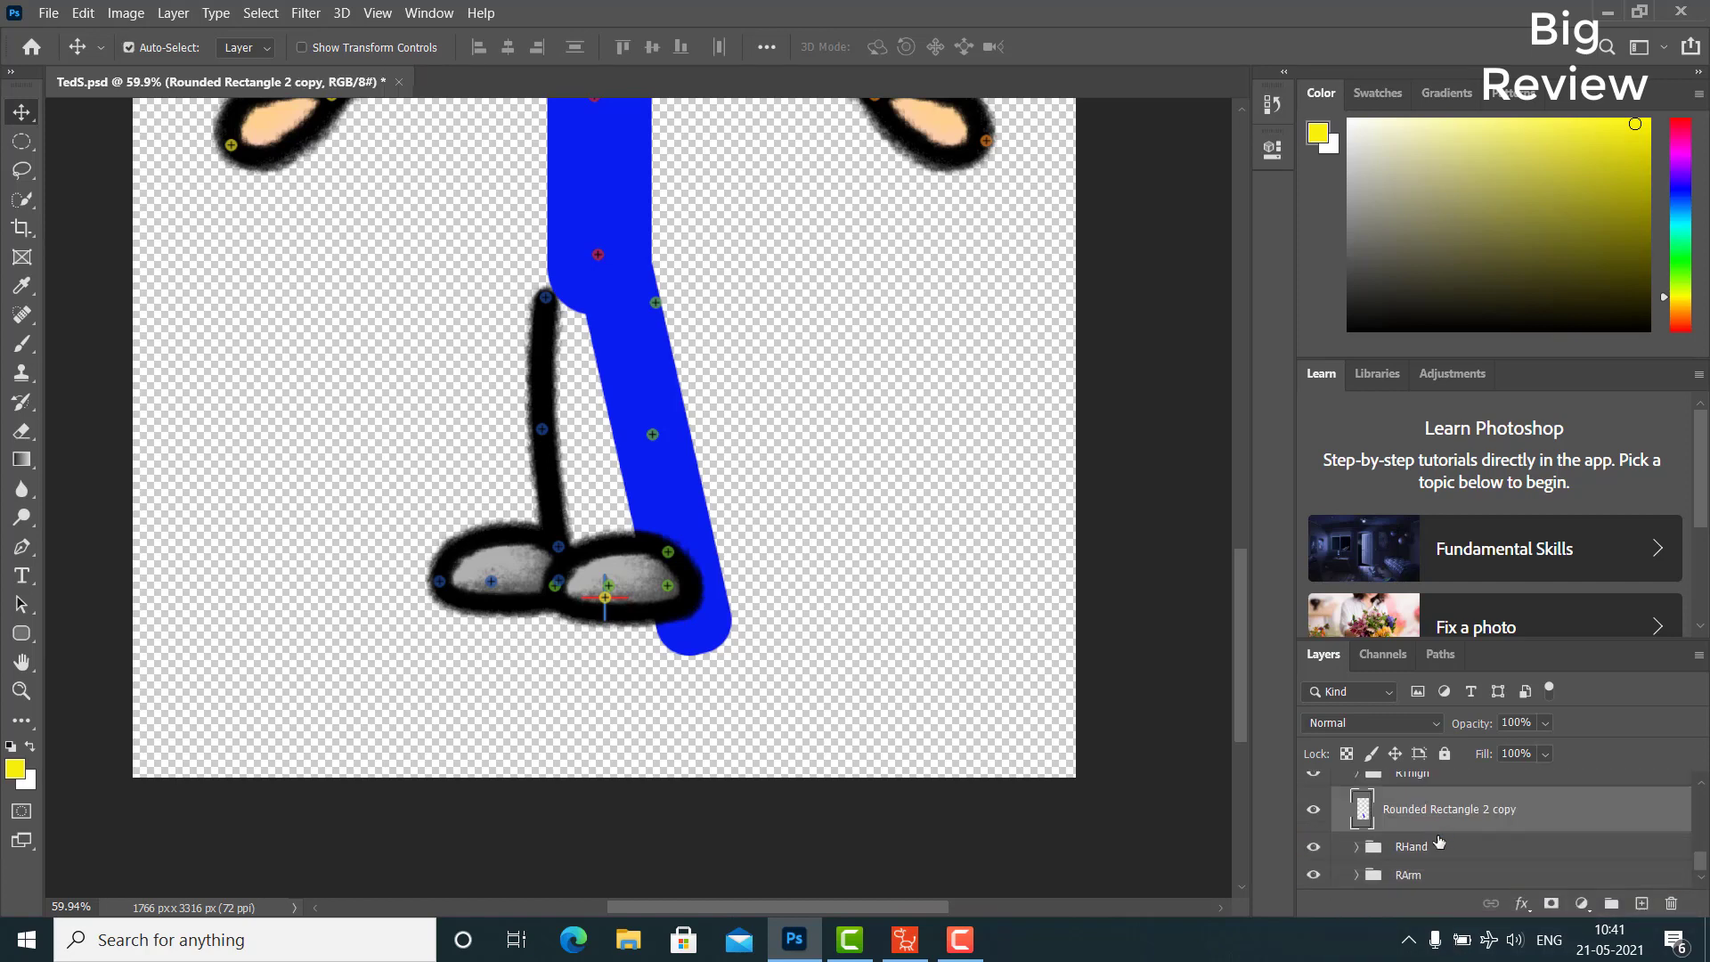
{"action": "scroll", "coordinate": [1391, 805], "scroll_direction": "up", "scroll_amount": 1}
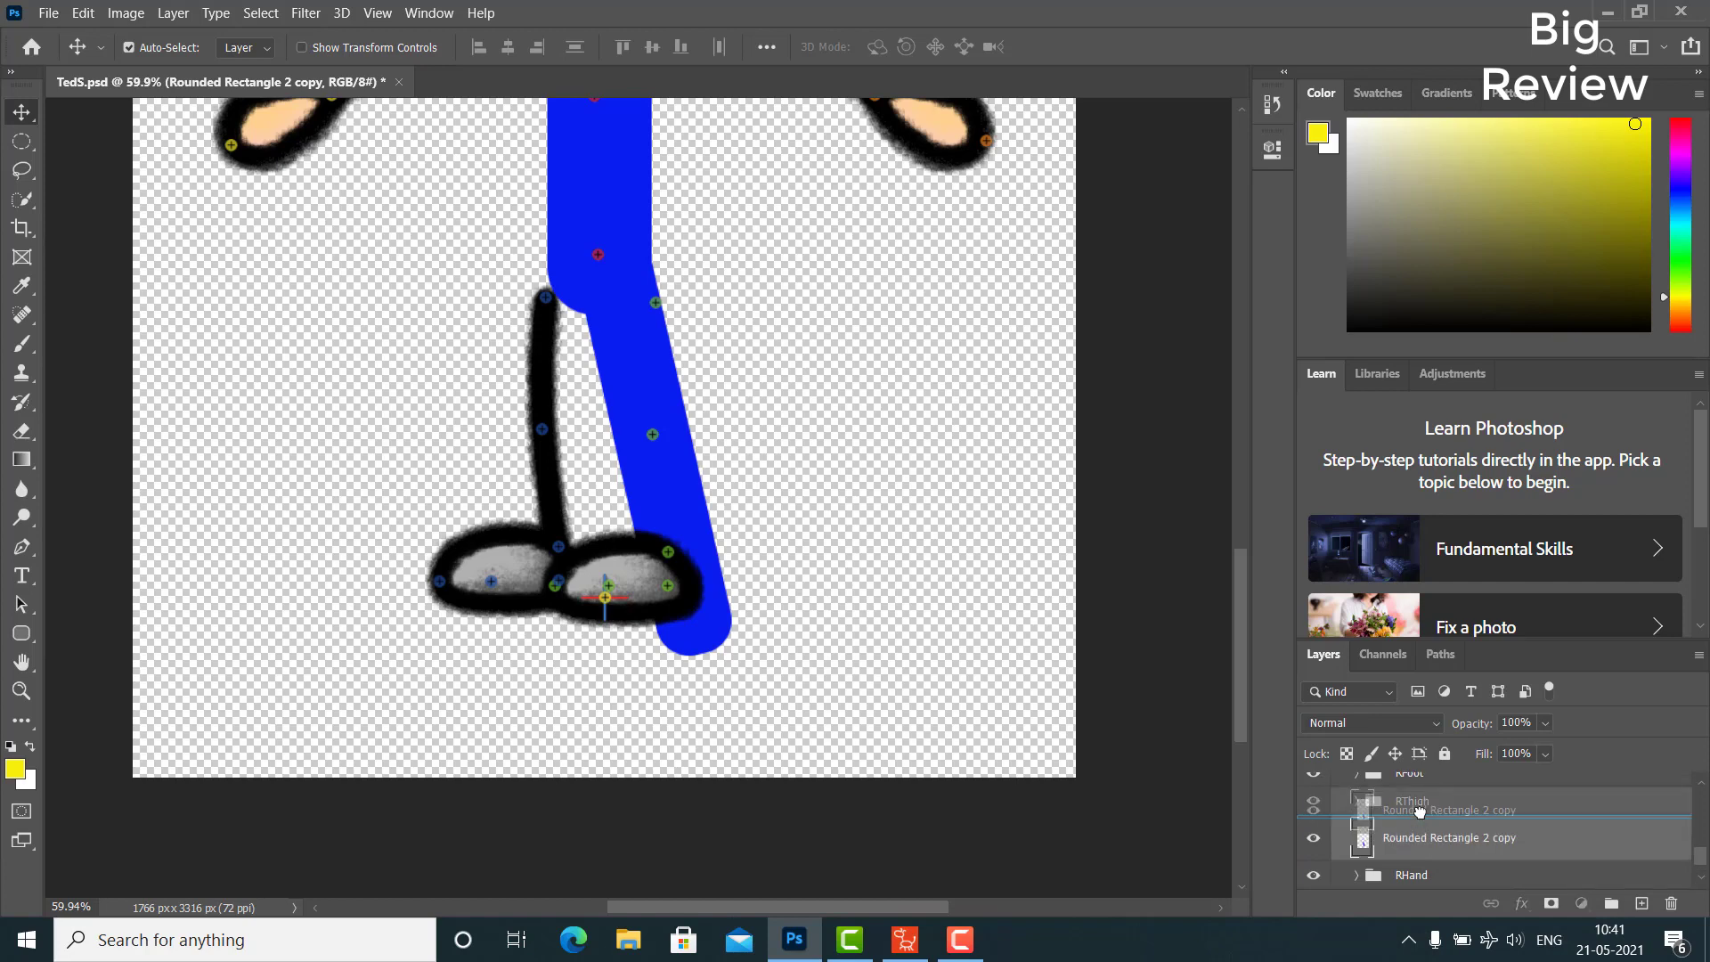
{"action": "left_click", "coordinate": [1357, 801]}
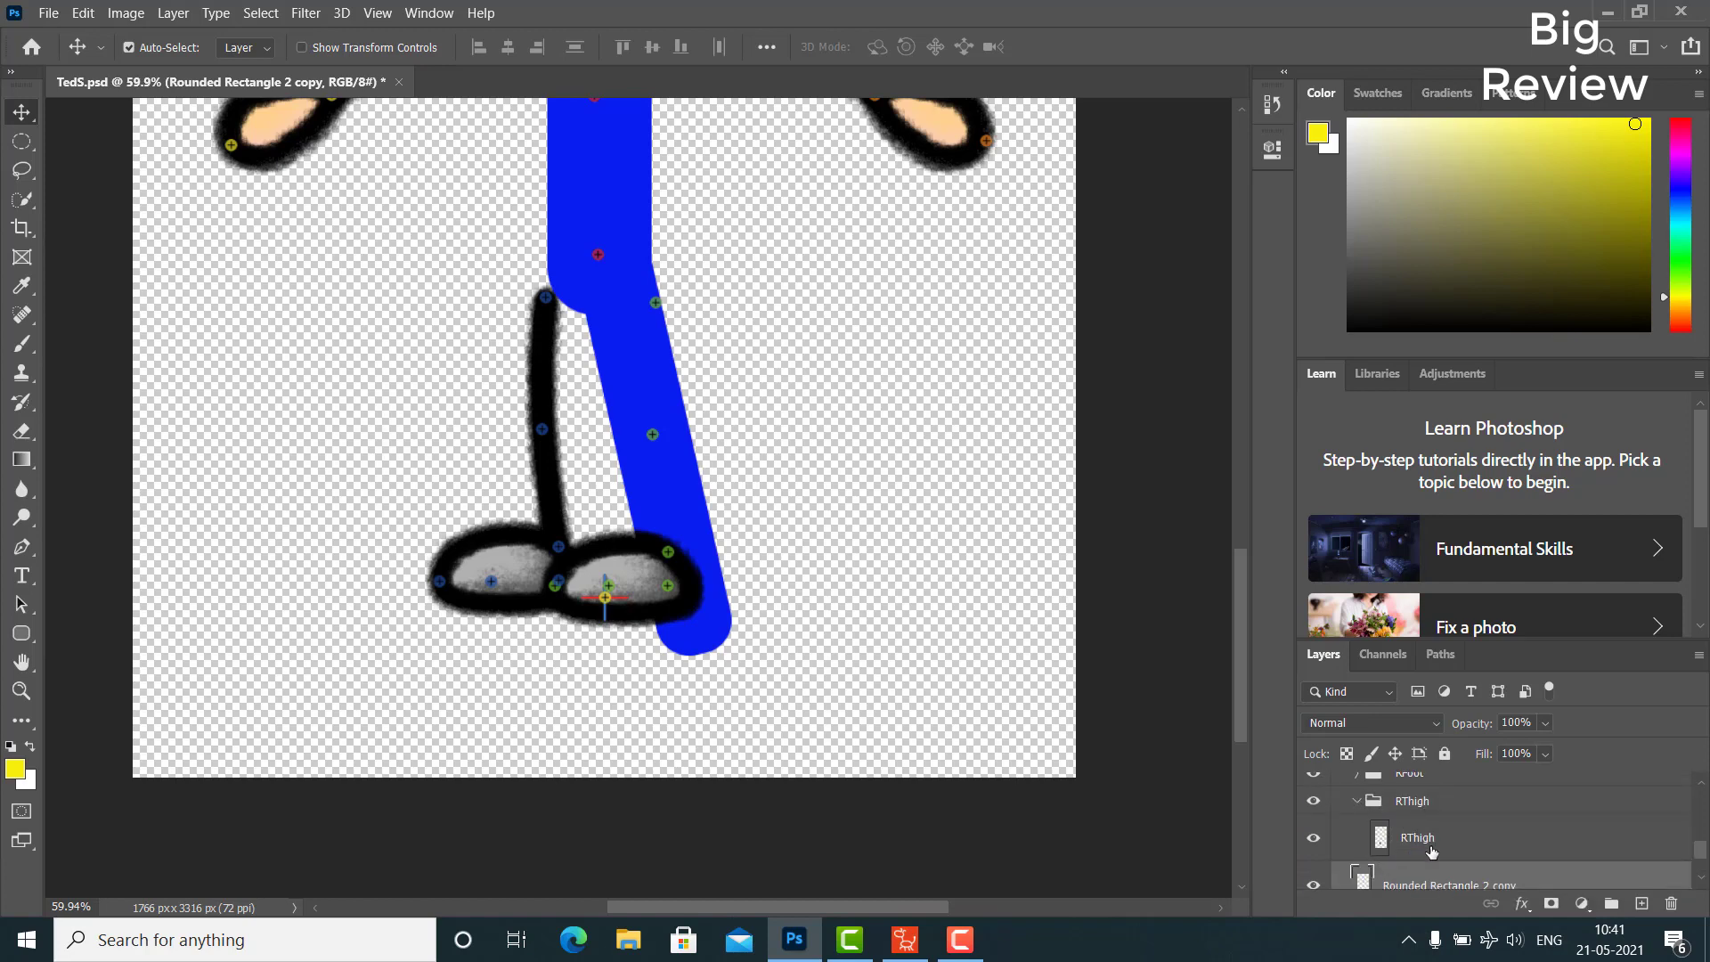
{"action": "left_click_drag", "start_coordinate": [1433, 889], "coordinate": [1427, 835]}
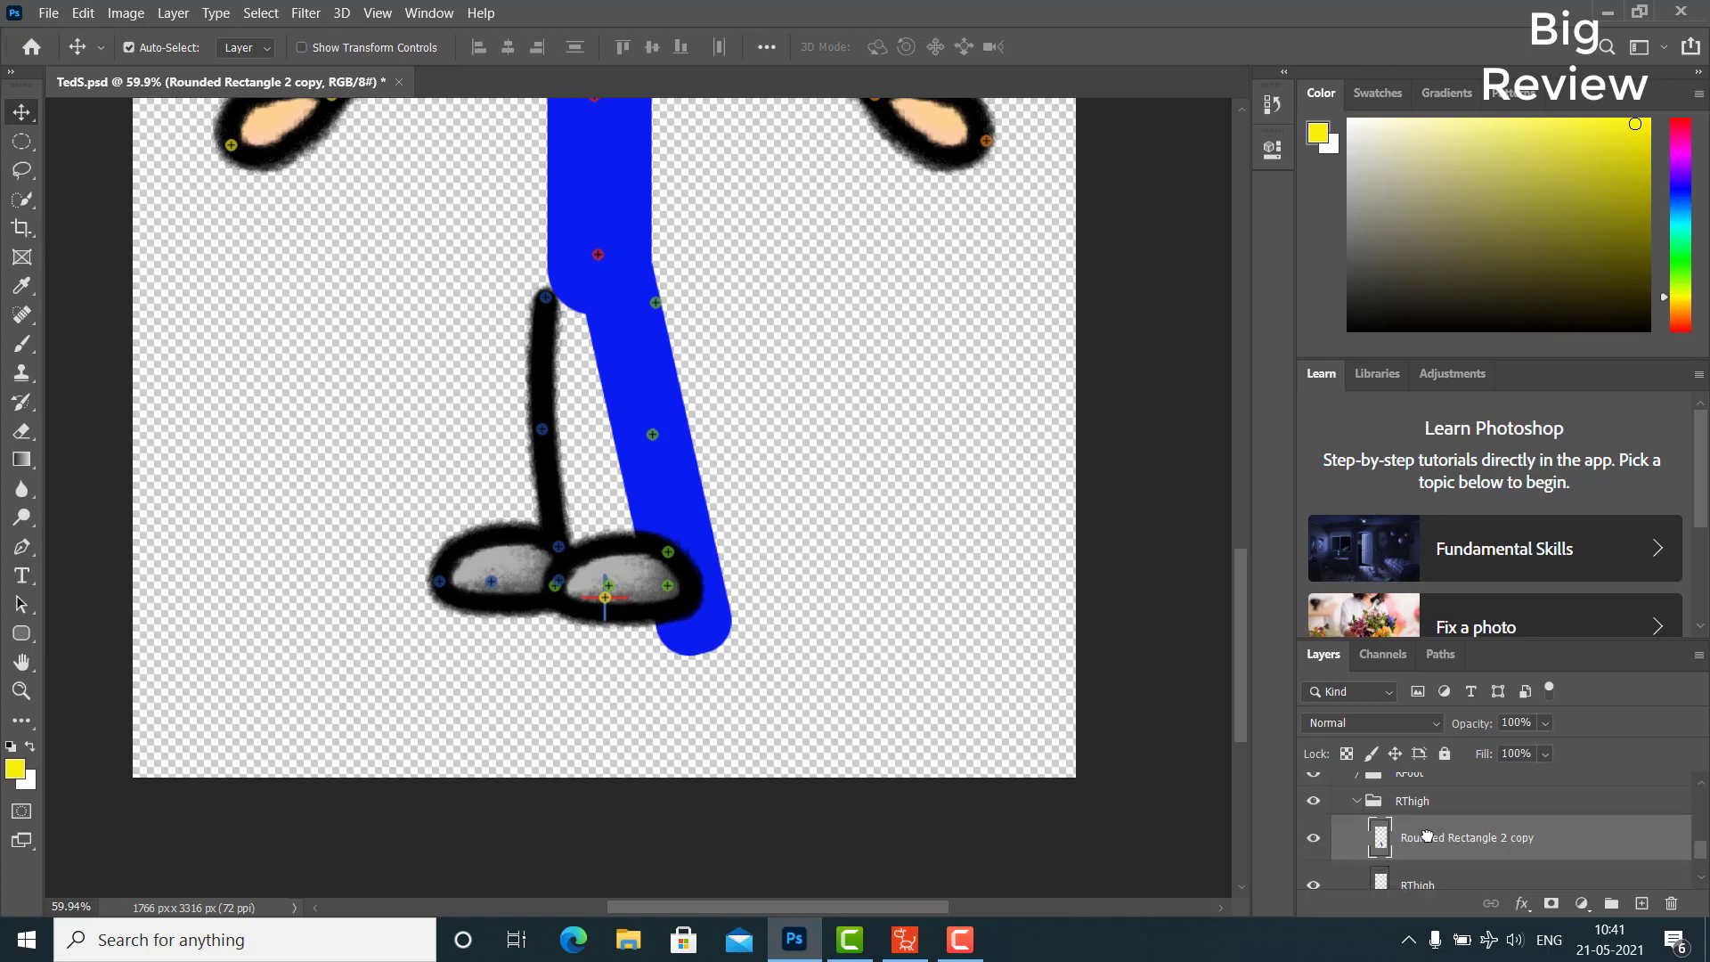
Delete the original RThigh artwork layer beneath the copied leg
{"action": "scroll", "coordinate": [1420, 845], "scroll_direction": "down", "scroll_amount": 1}
{"action": "left_click", "coordinate": [1326, 831]}
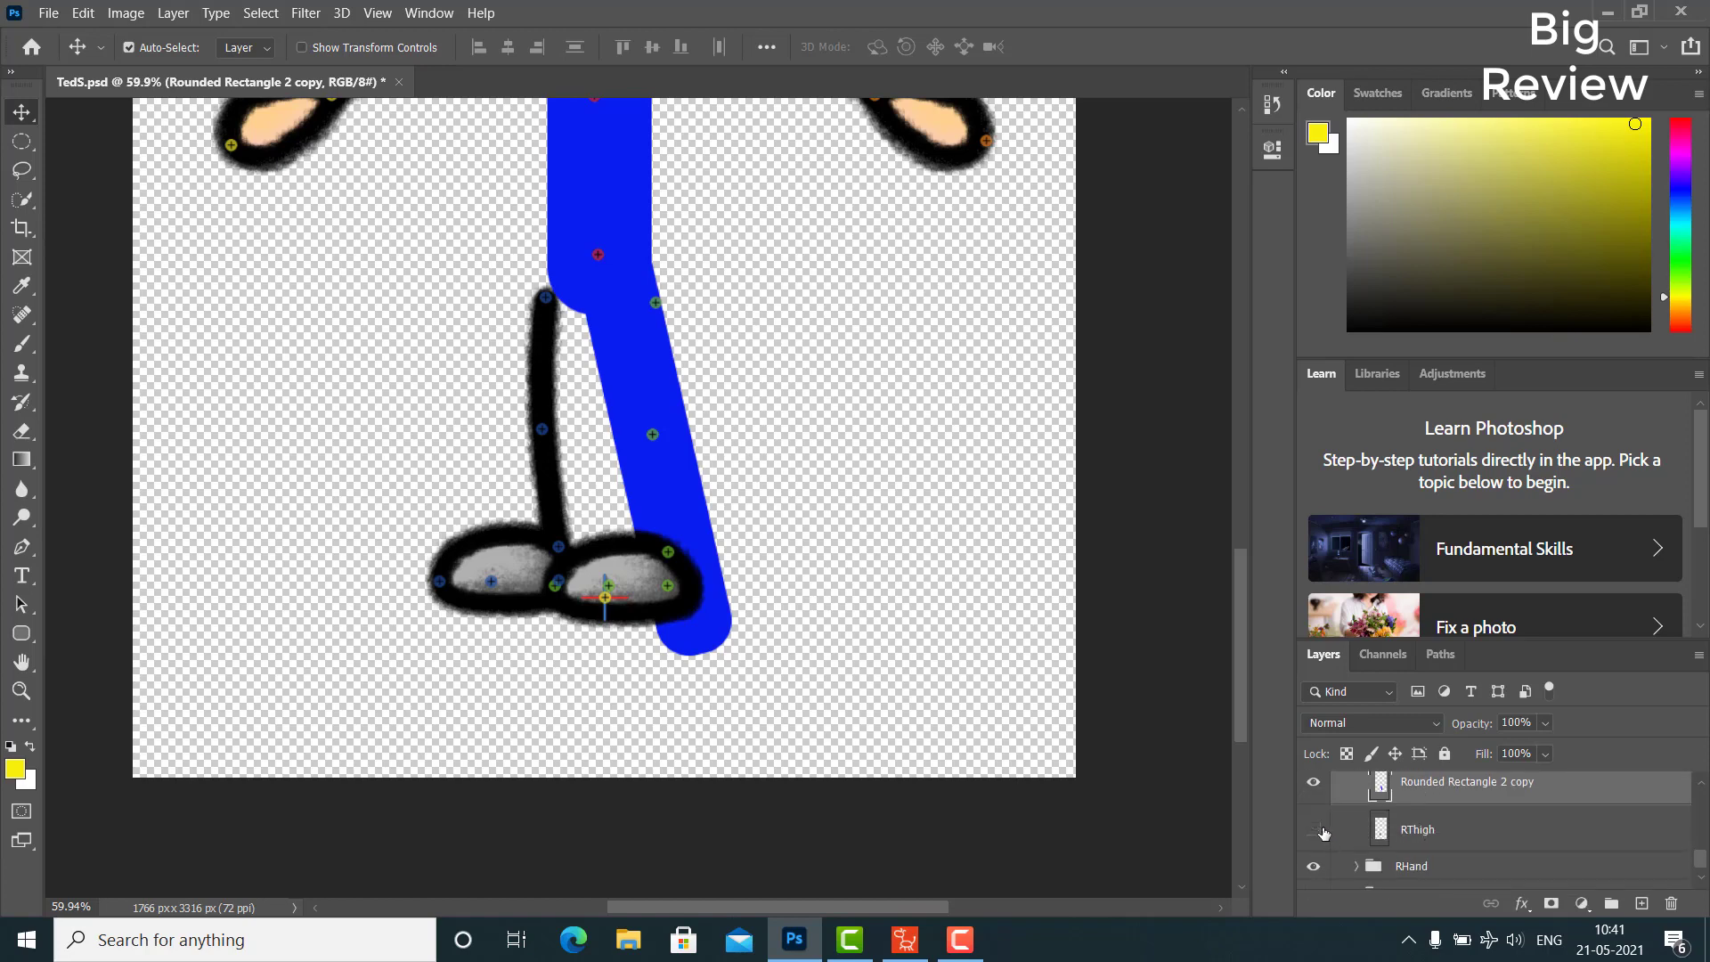
{"action": "left_click", "coordinate": [1326, 832]}
{"action": "left_click", "coordinate": [1470, 829]}
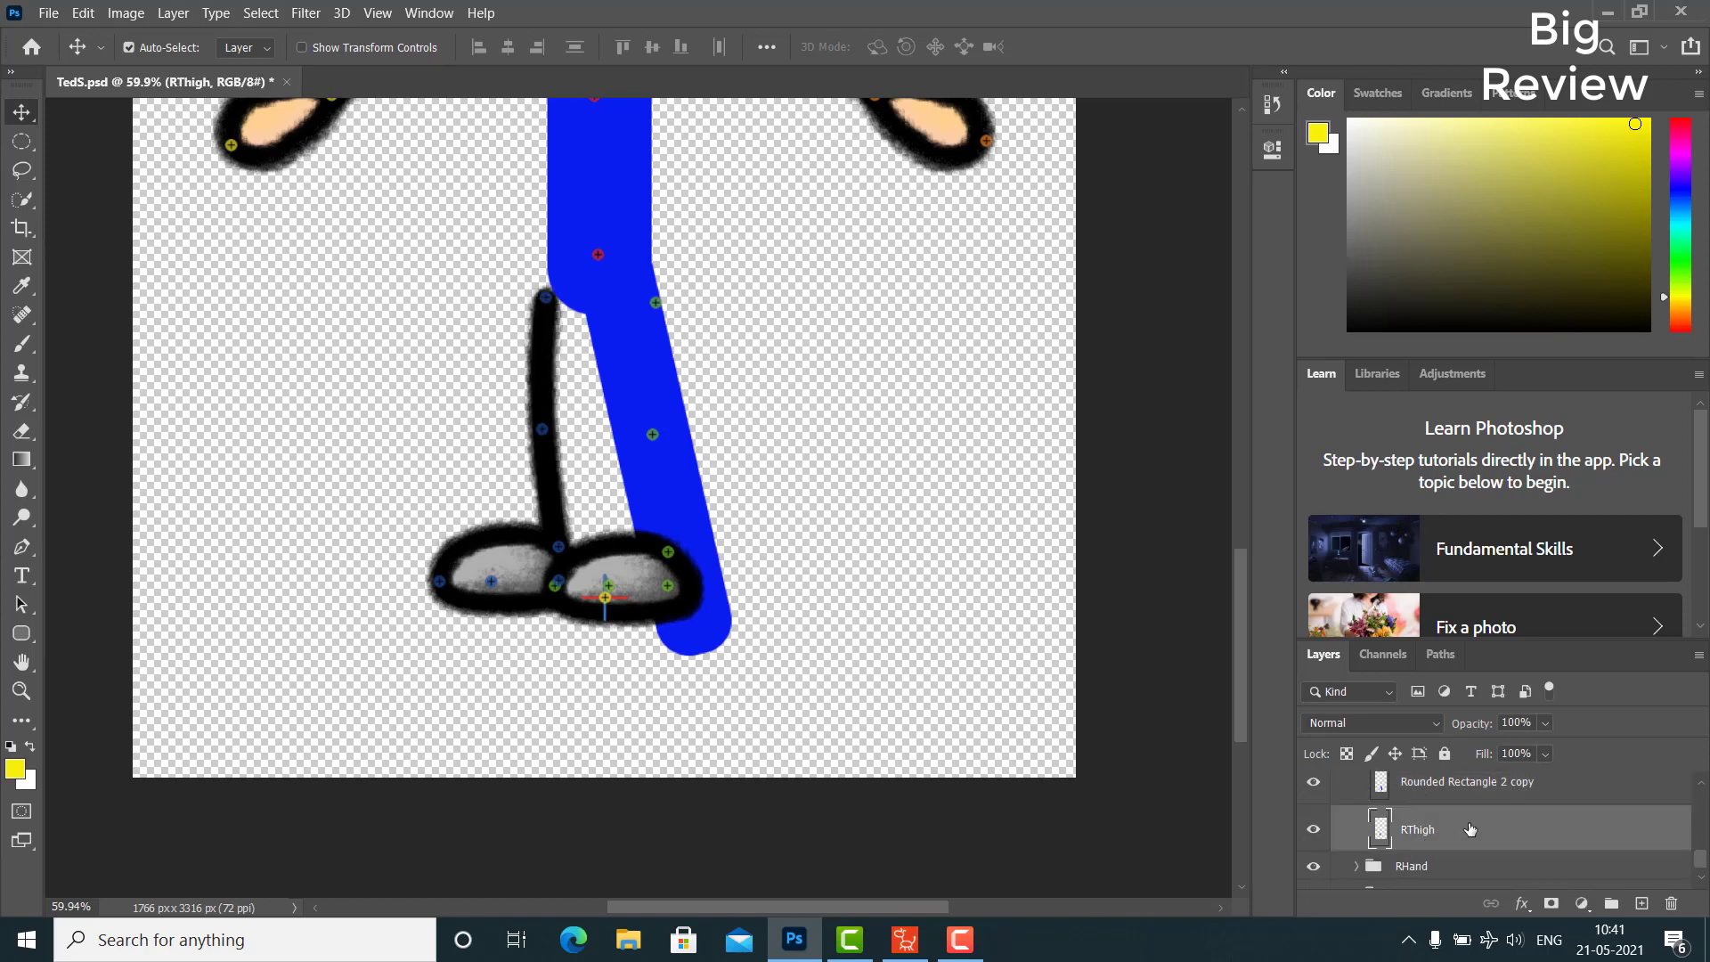
{"action": "key", "text": "Delete"}
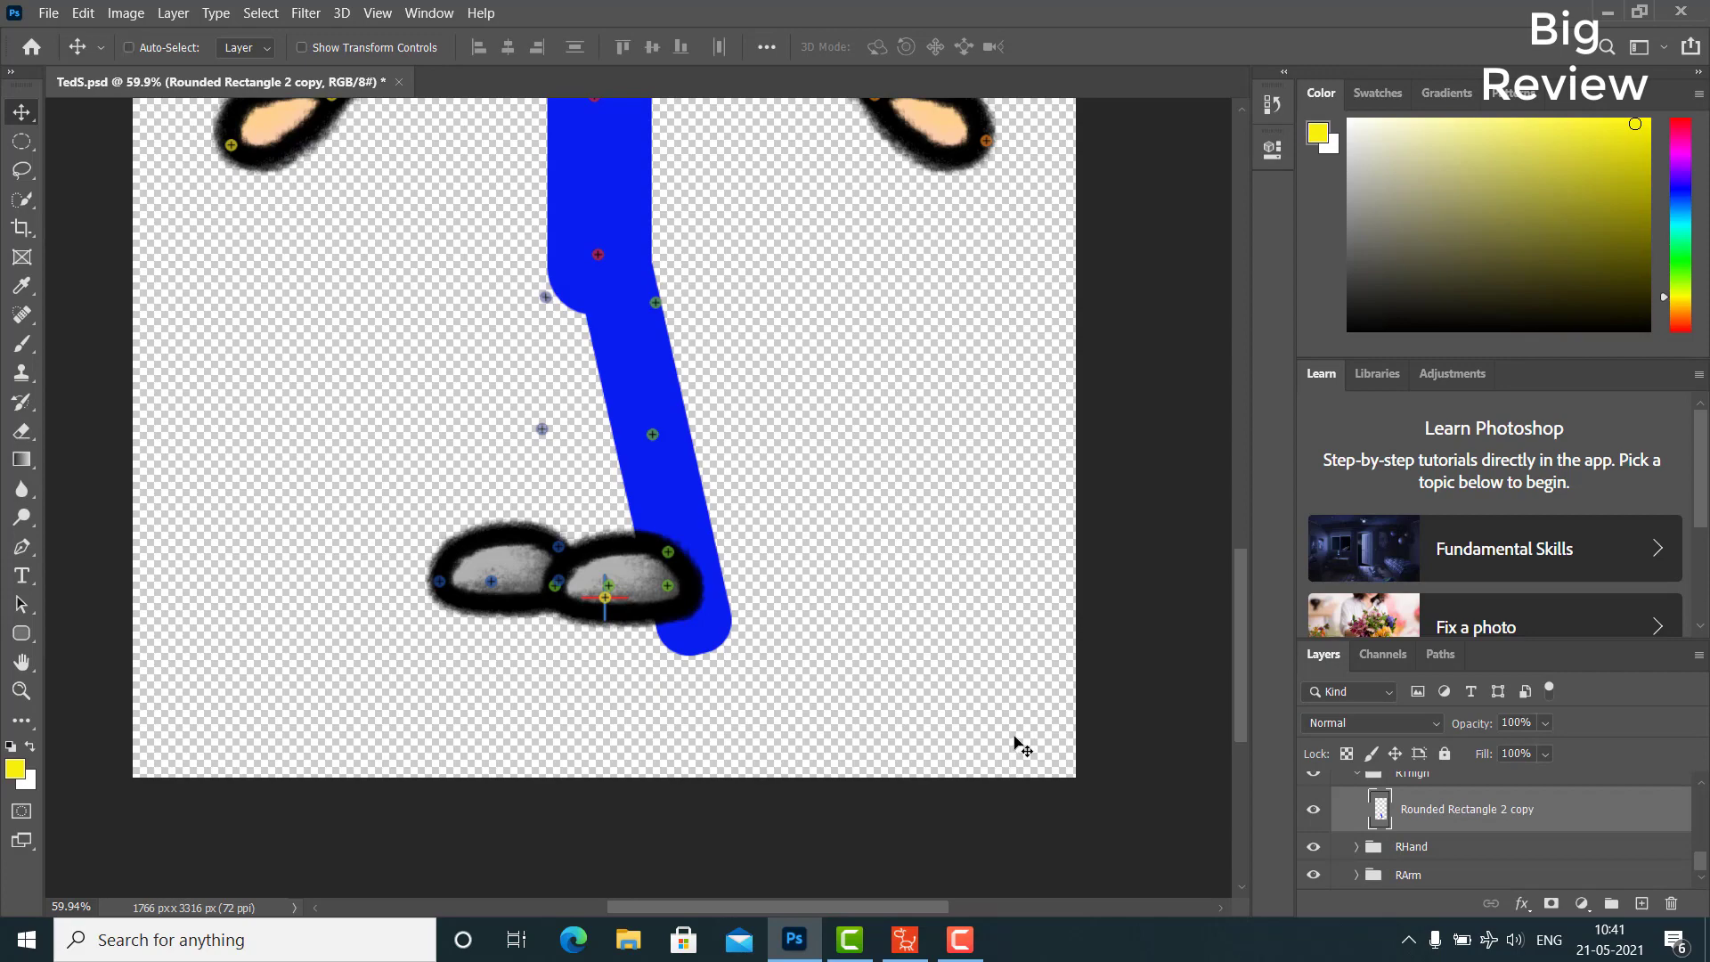
Flip the copied leg horizontally and move it over the right thigh's joints to mirror the other leg
{"action": "key", "text": "ctrl+t"}
{"action": "right_click", "coordinate": [660, 411]}
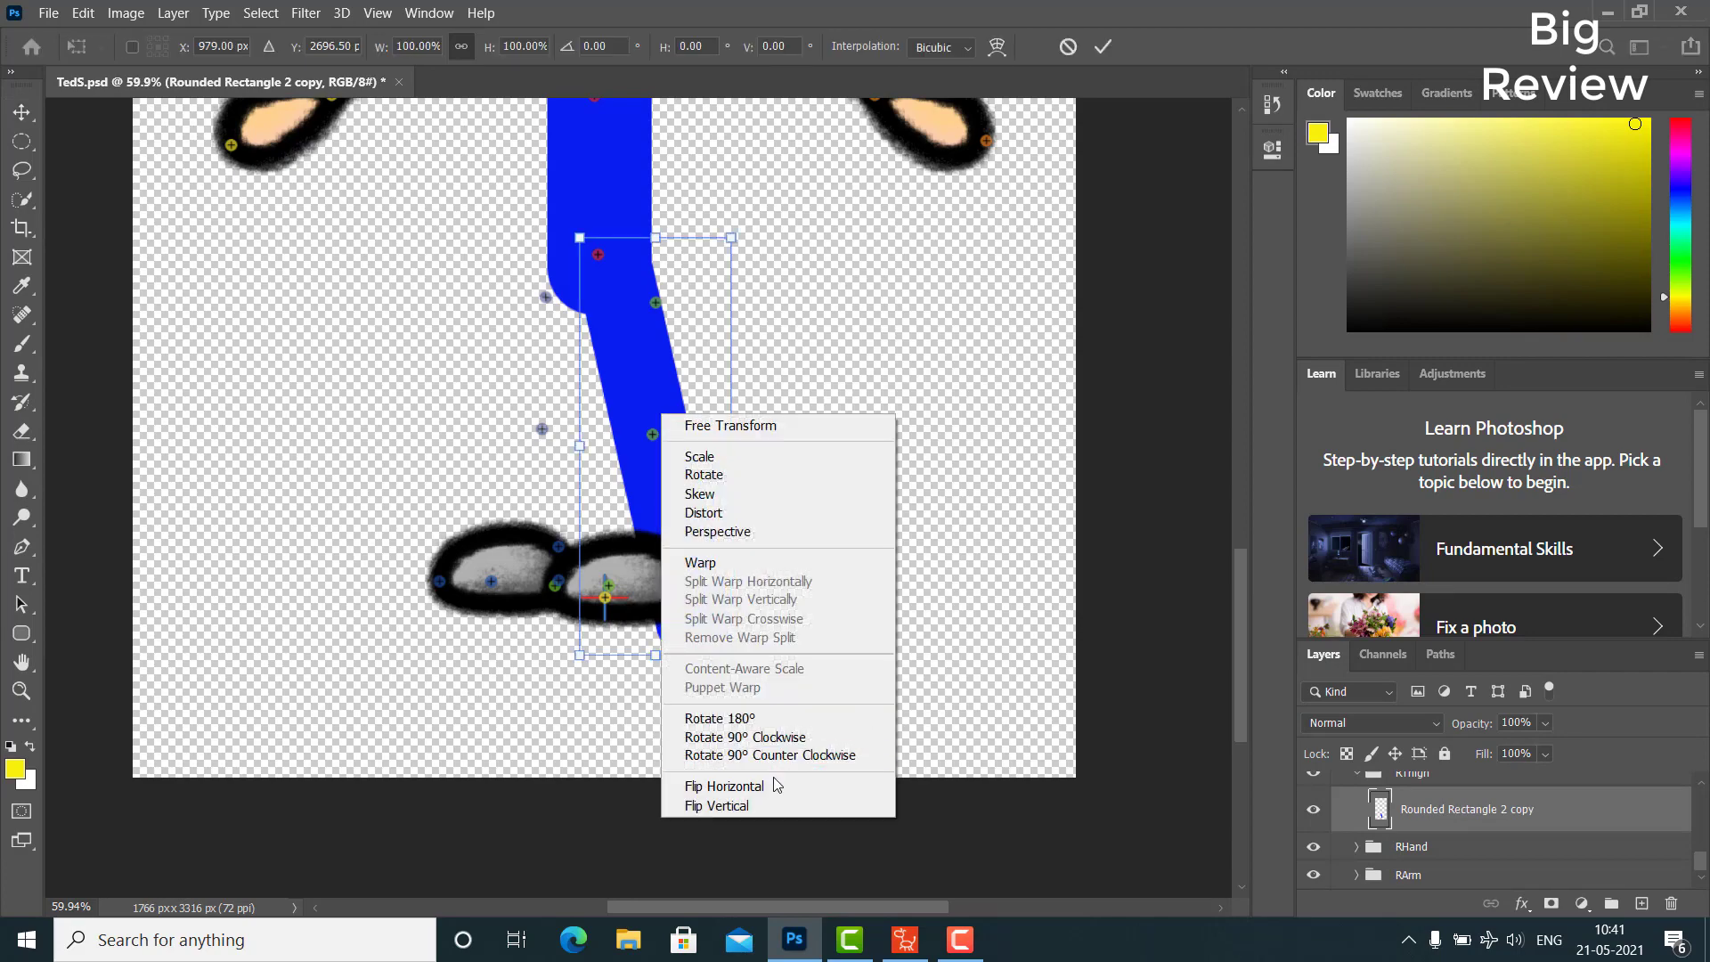
{"action": "left_click", "coordinate": [772, 784]}
{"action": "left_click_drag", "start_coordinate": [718, 331], "coordinate": [600, 324]}
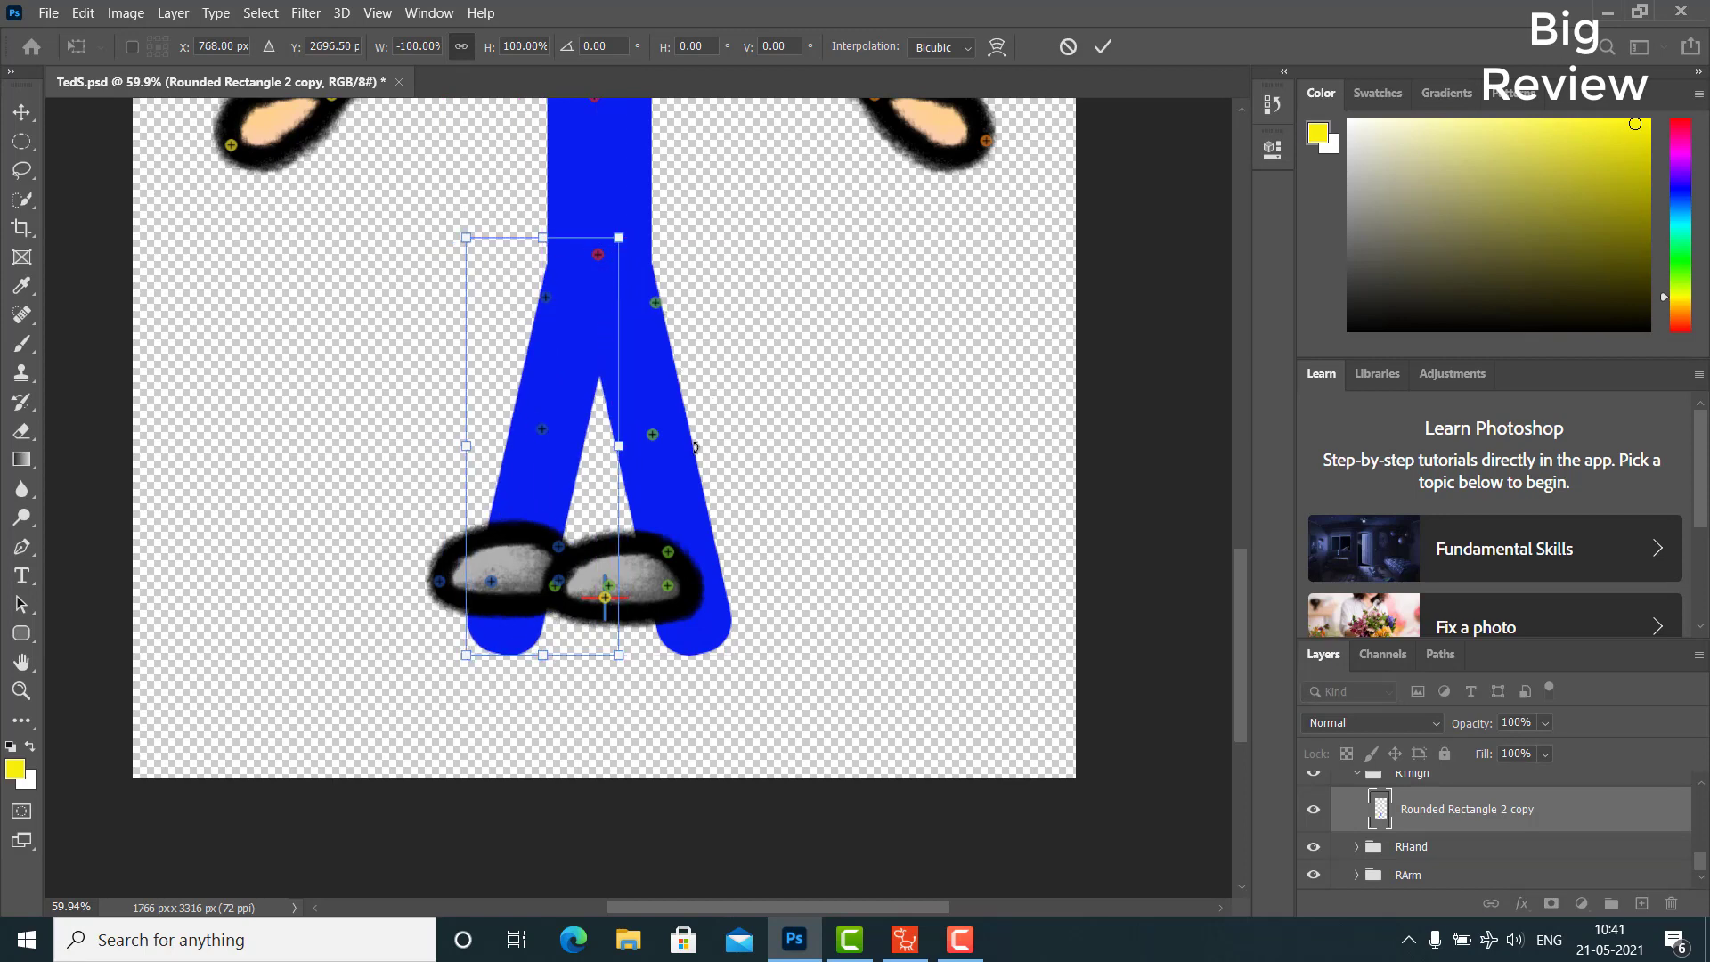
{"action": "key", "text": "Return"}
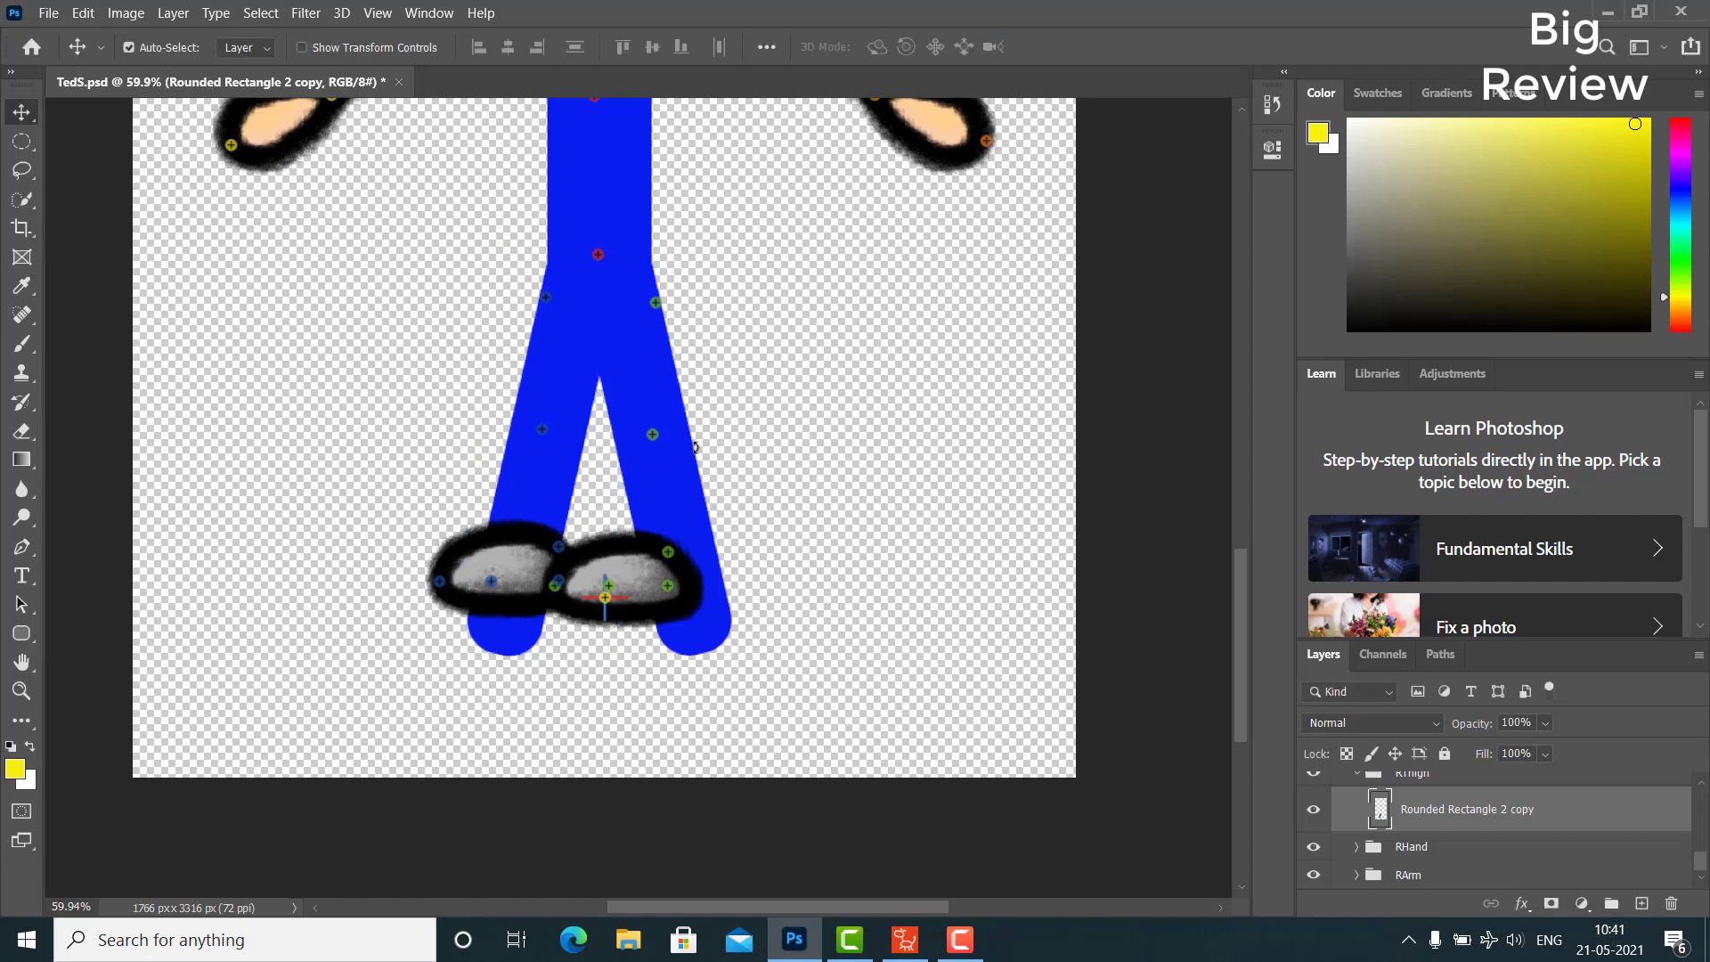
{"action": "scroll", "coordinate": [677, 579], "scroll_direction": "down", "scroll_amount": 4}
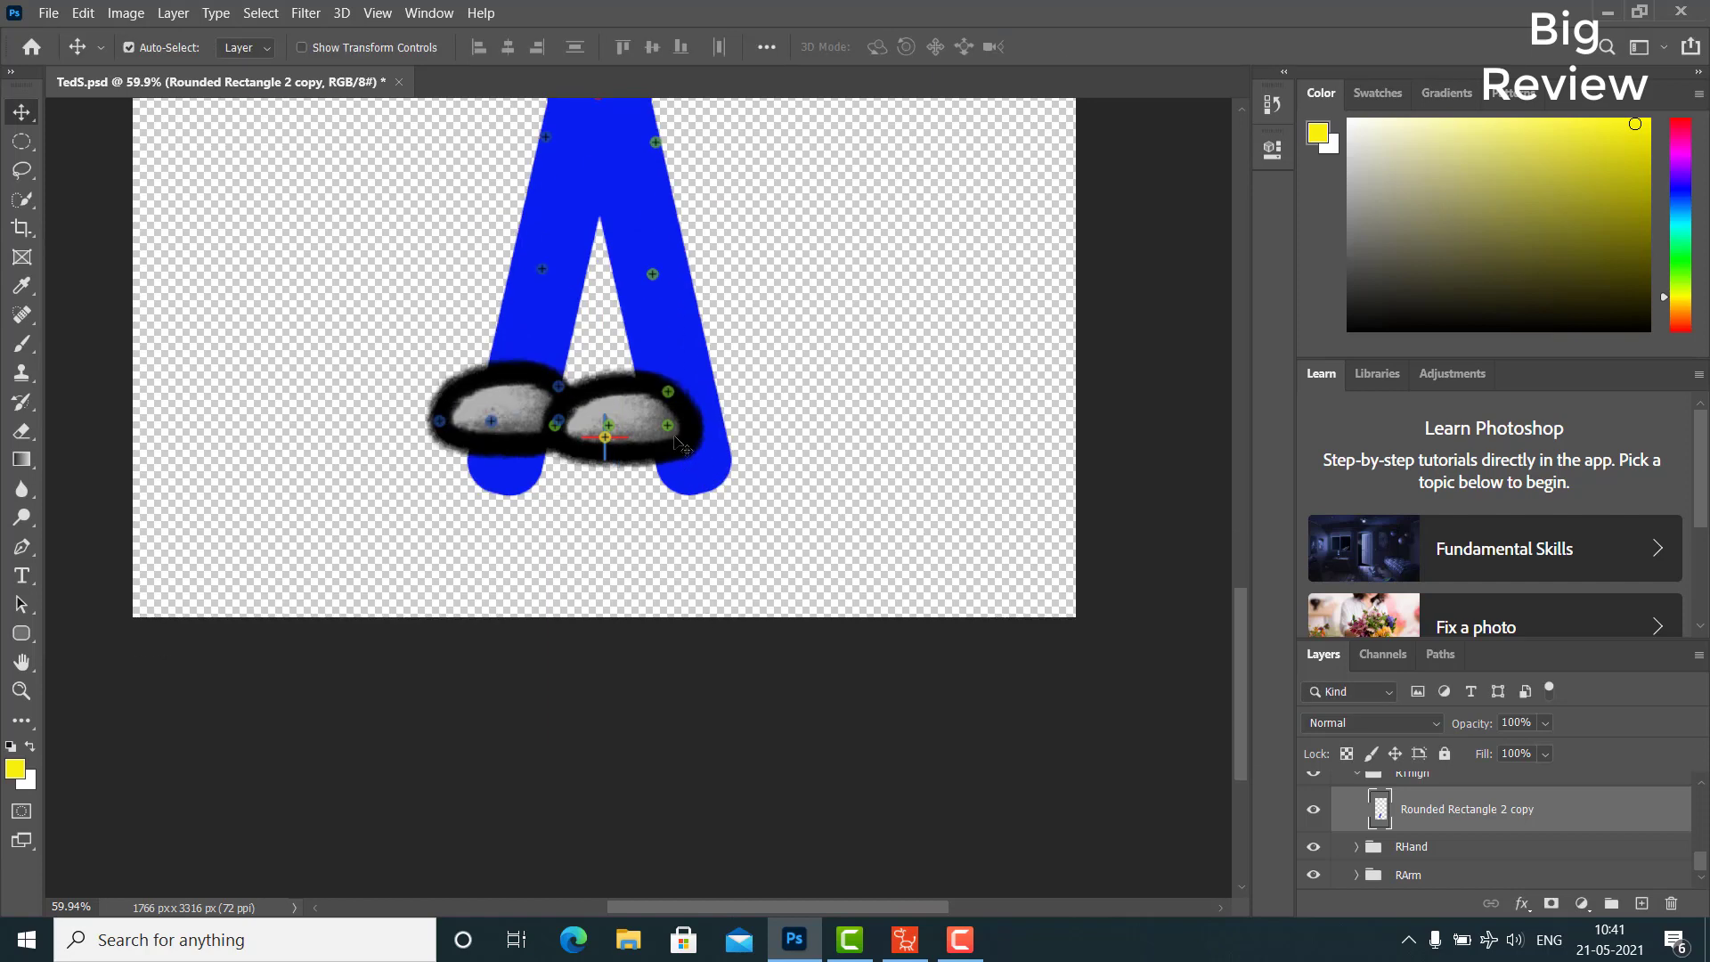
Draw a rounded rectangle about 110 × 67 px above the LFoot artwork layer and fill it with the recently used blue
{"action": "left_click", "coordinate": [649, 423]}
{"action": "scroll", "coordinate": [1423, 816], "scroll_direction": "up", "scroll_amount": 1}
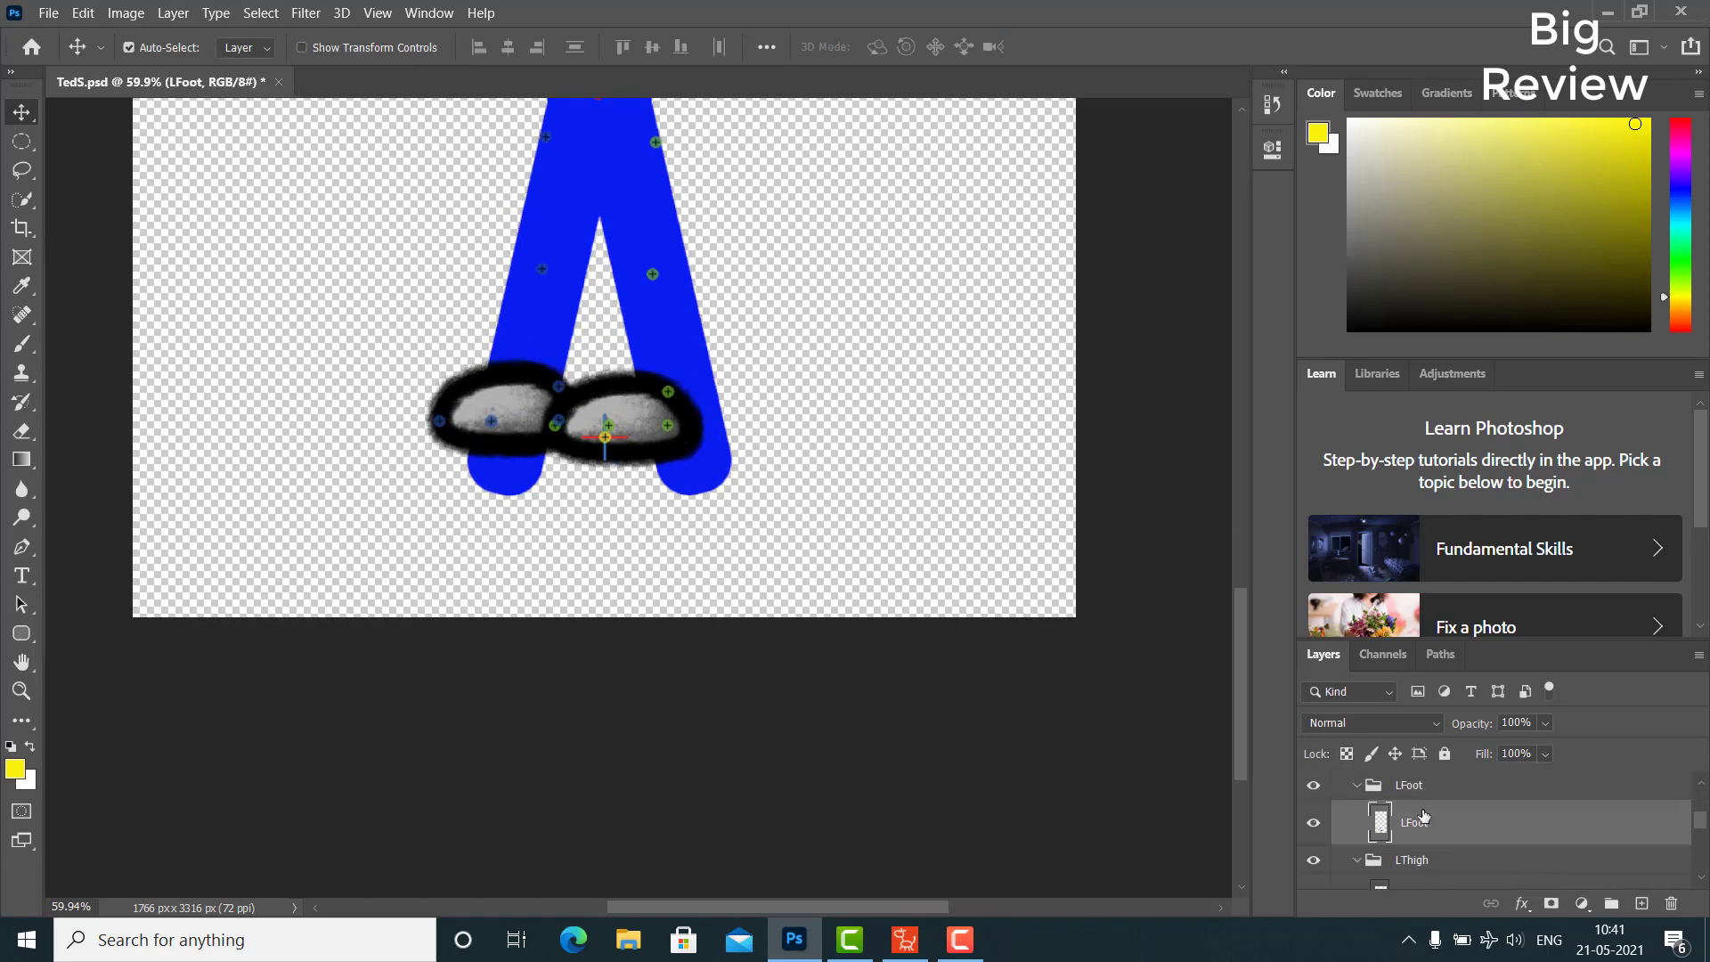
{"action": "left_click", "coordinate": [23, 633]}
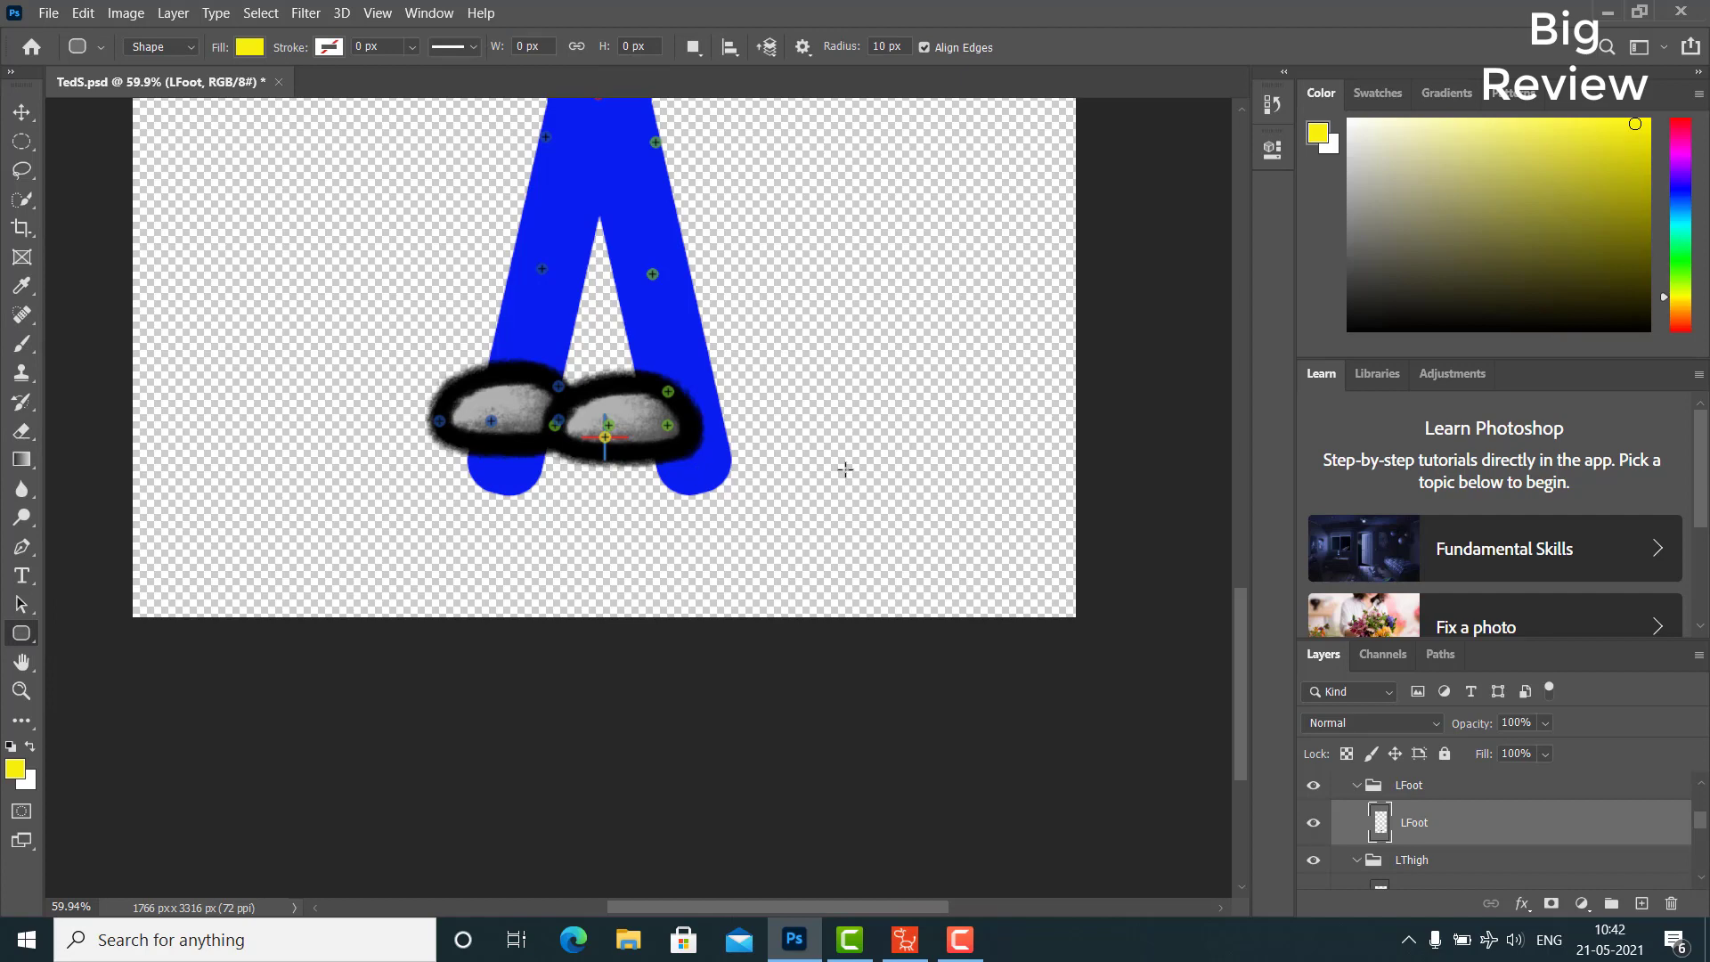
{"action": "left_click_drag", "start_coordinate": [815, 475], "coordinate": [873, 508]}
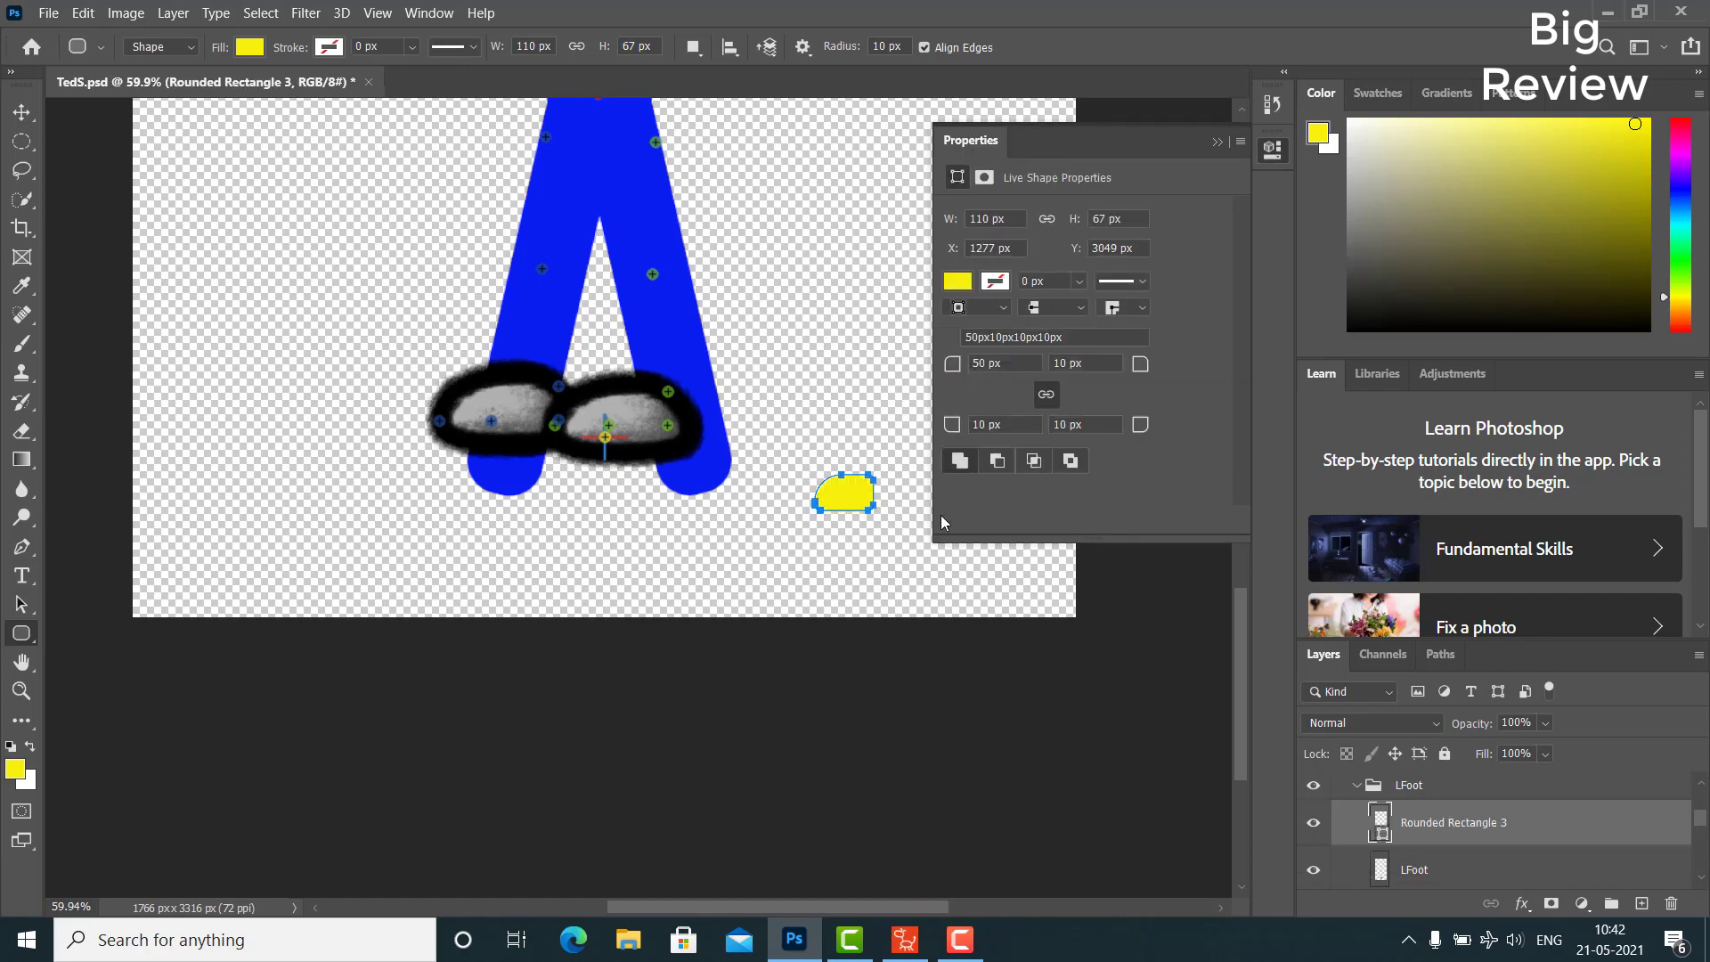
{"action": "left_click", "coordinate": [955, 283]}
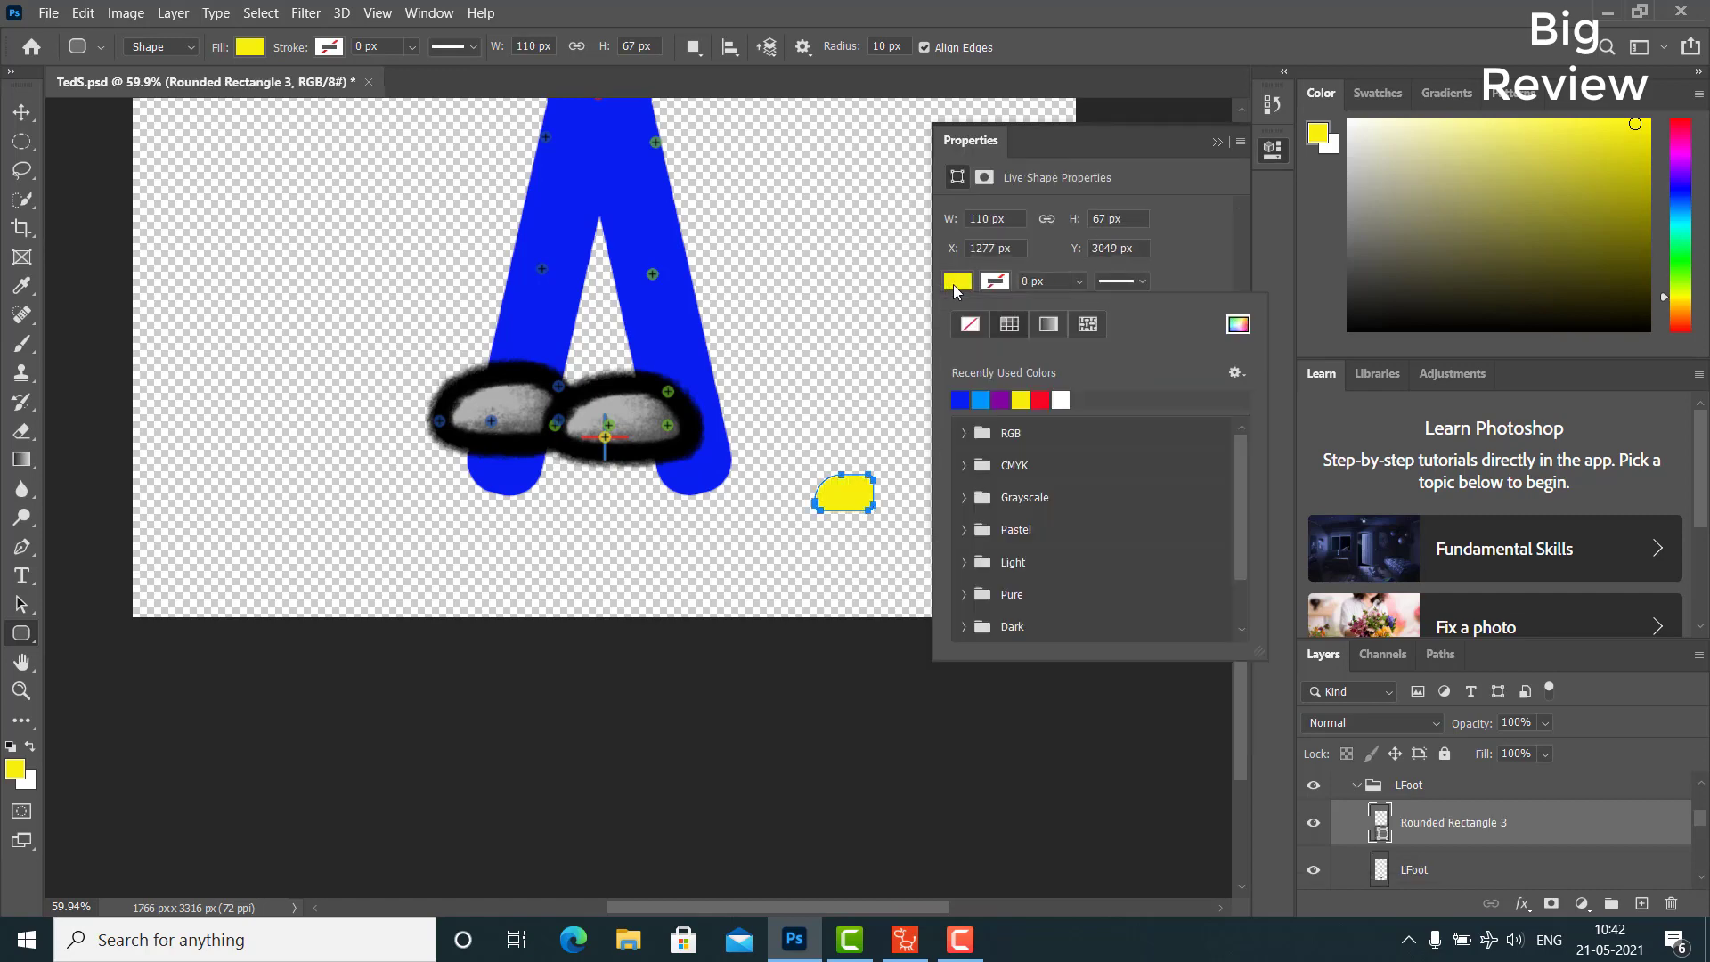
{"action": "left_click", "coordinate": [960, 400]}
Move the blue foot shape onto the left leg's lower end and delete the original LFoot artwork layer
{"action": "left_click", "coordinate": [22, 112]}
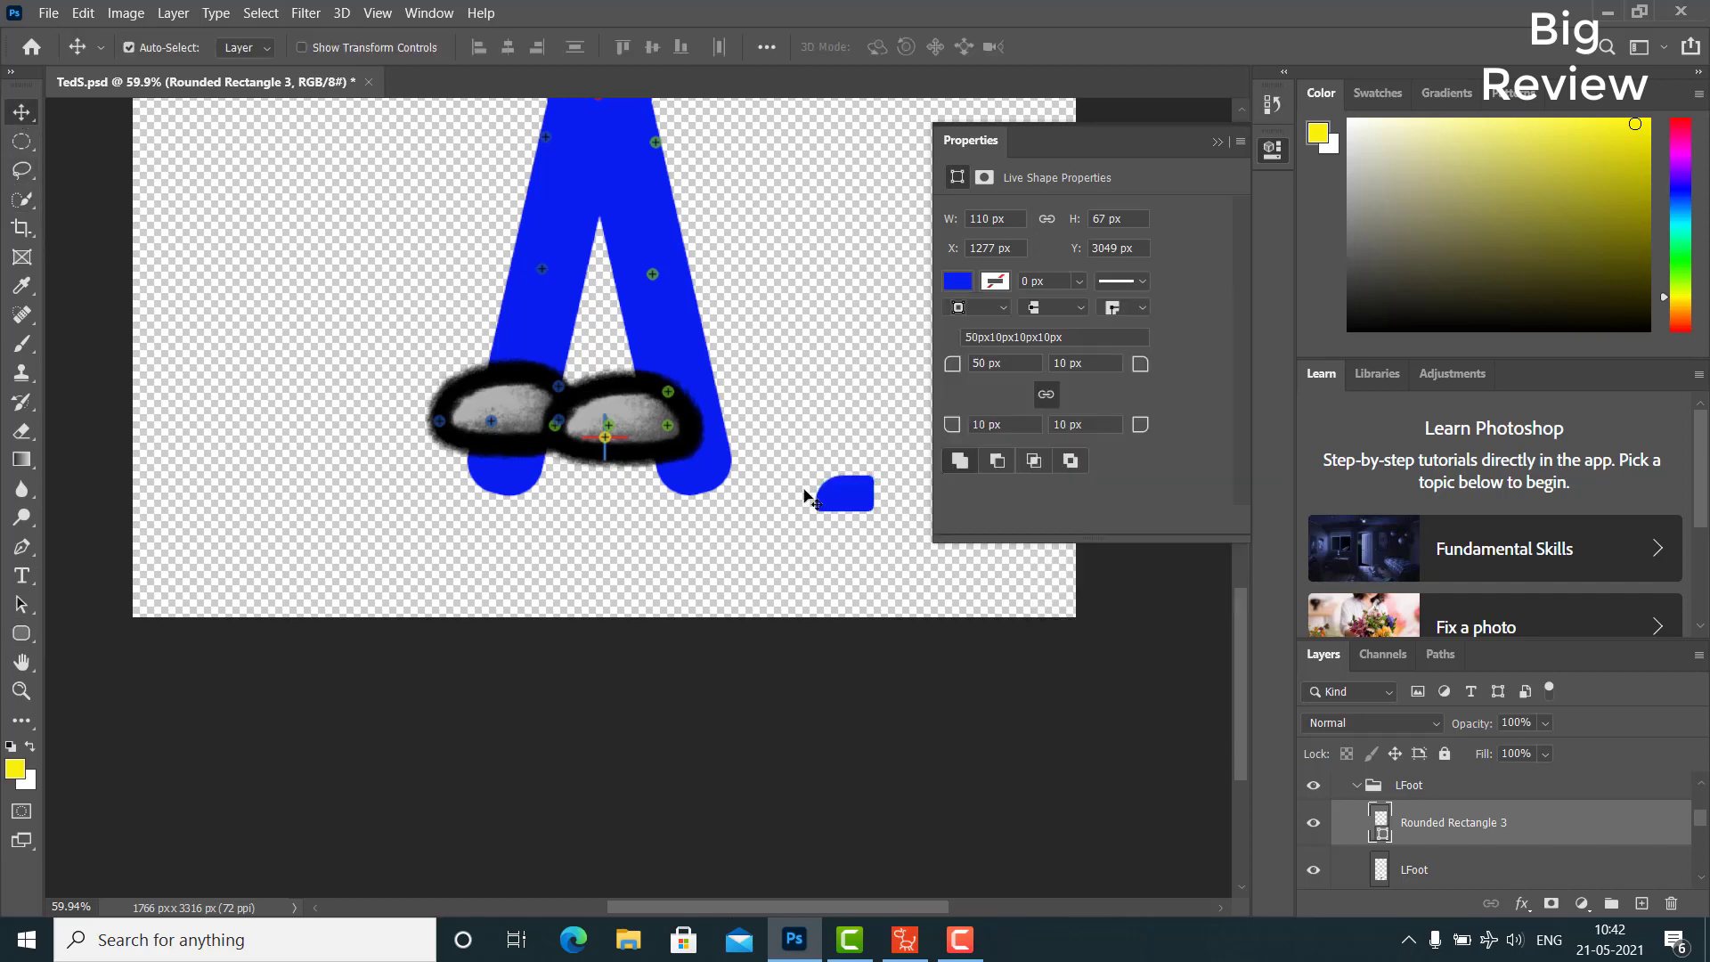
{"action": "left_click_drag", "start_coordinate": [849, 496], "coordinate": [673, 483]}
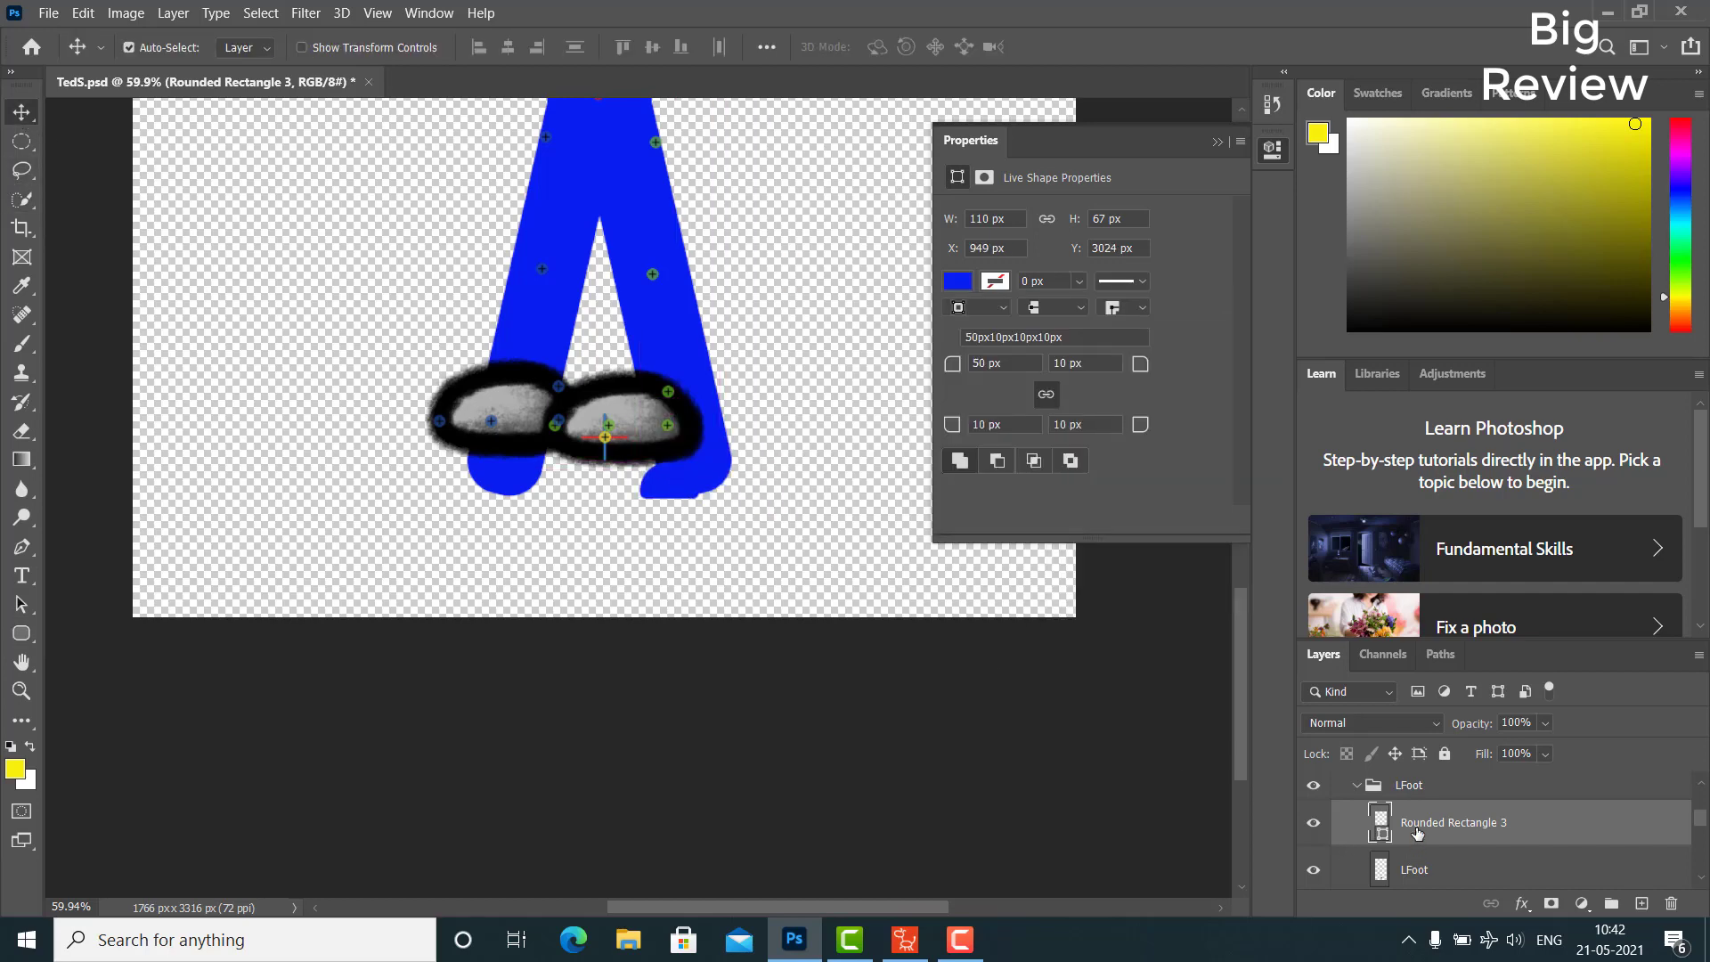
{"action": "right_click", "coordinate": [1418, 833]}
{"action": "left_click", "coordinate": [1468, 864]}
{"action": "left_click", "coordinate": [1449, 873]}
{"action": "key", "text": "Delete"}
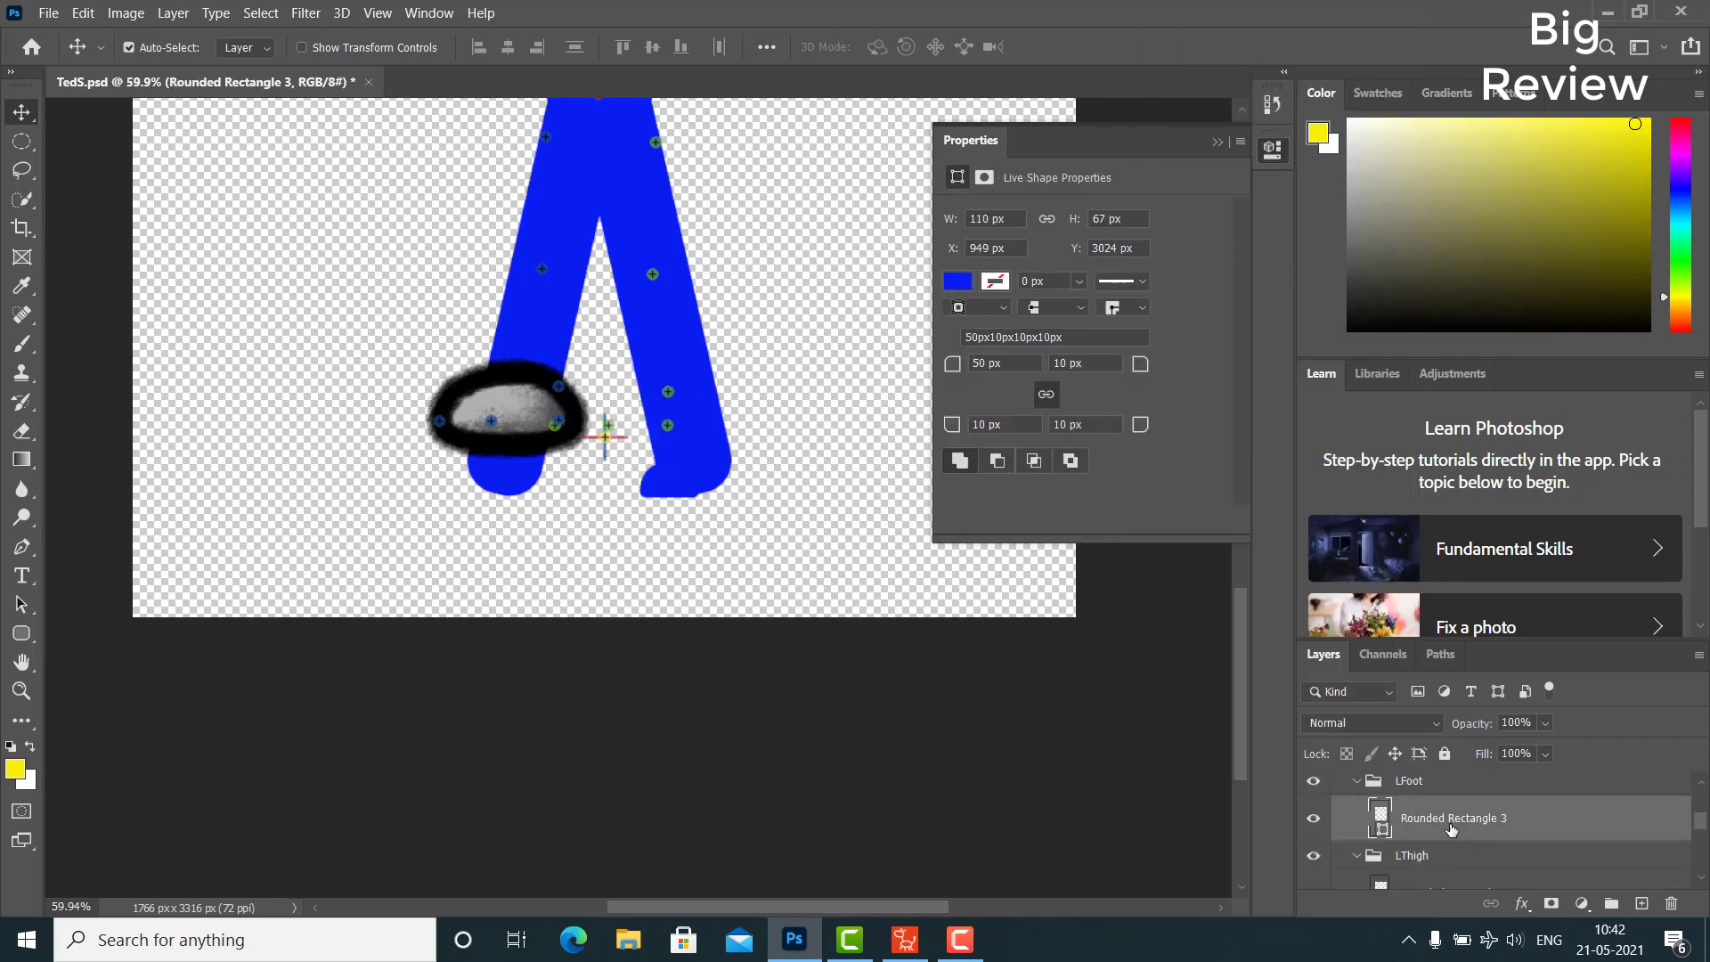
Rasterize the Rounded Rectangle 3 layer and nudge the foot to X 943 px, Y 3022 px
{"action": "right_click", "coordinate": [1451, 828]}
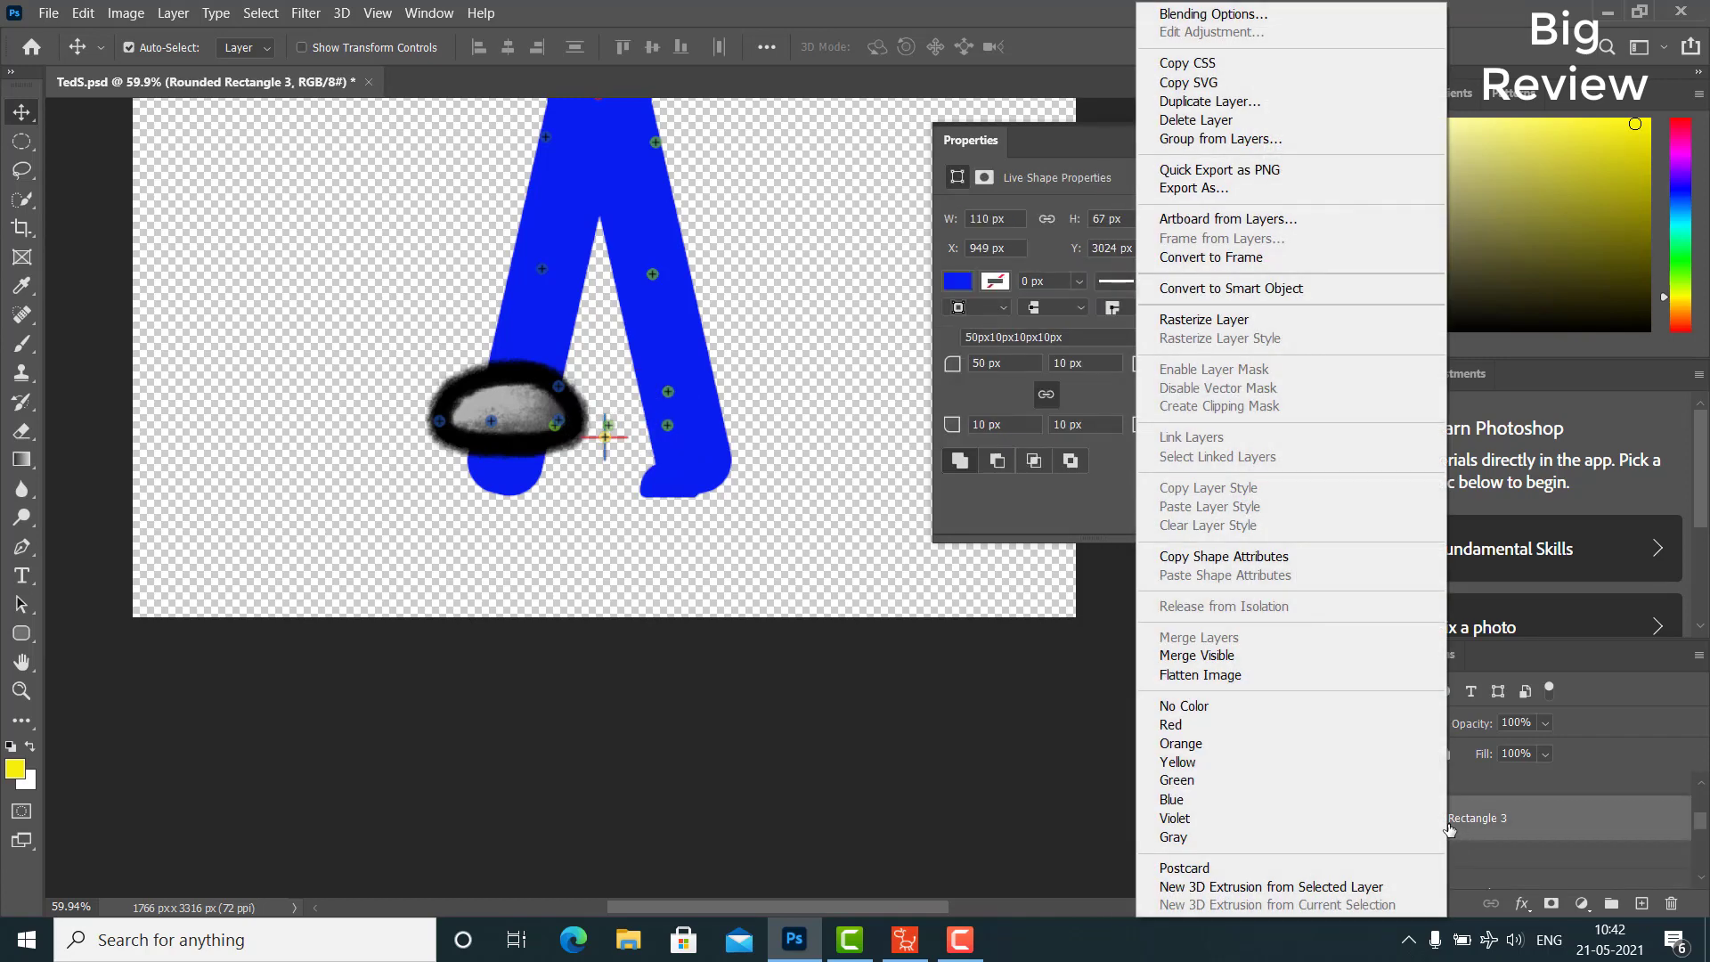
{"action": "left_click", "coordinate": [1198, 320]}
{"action": "left_click_drag", "start_coordinate": [665, 486], "coordinate": [661, 479]}
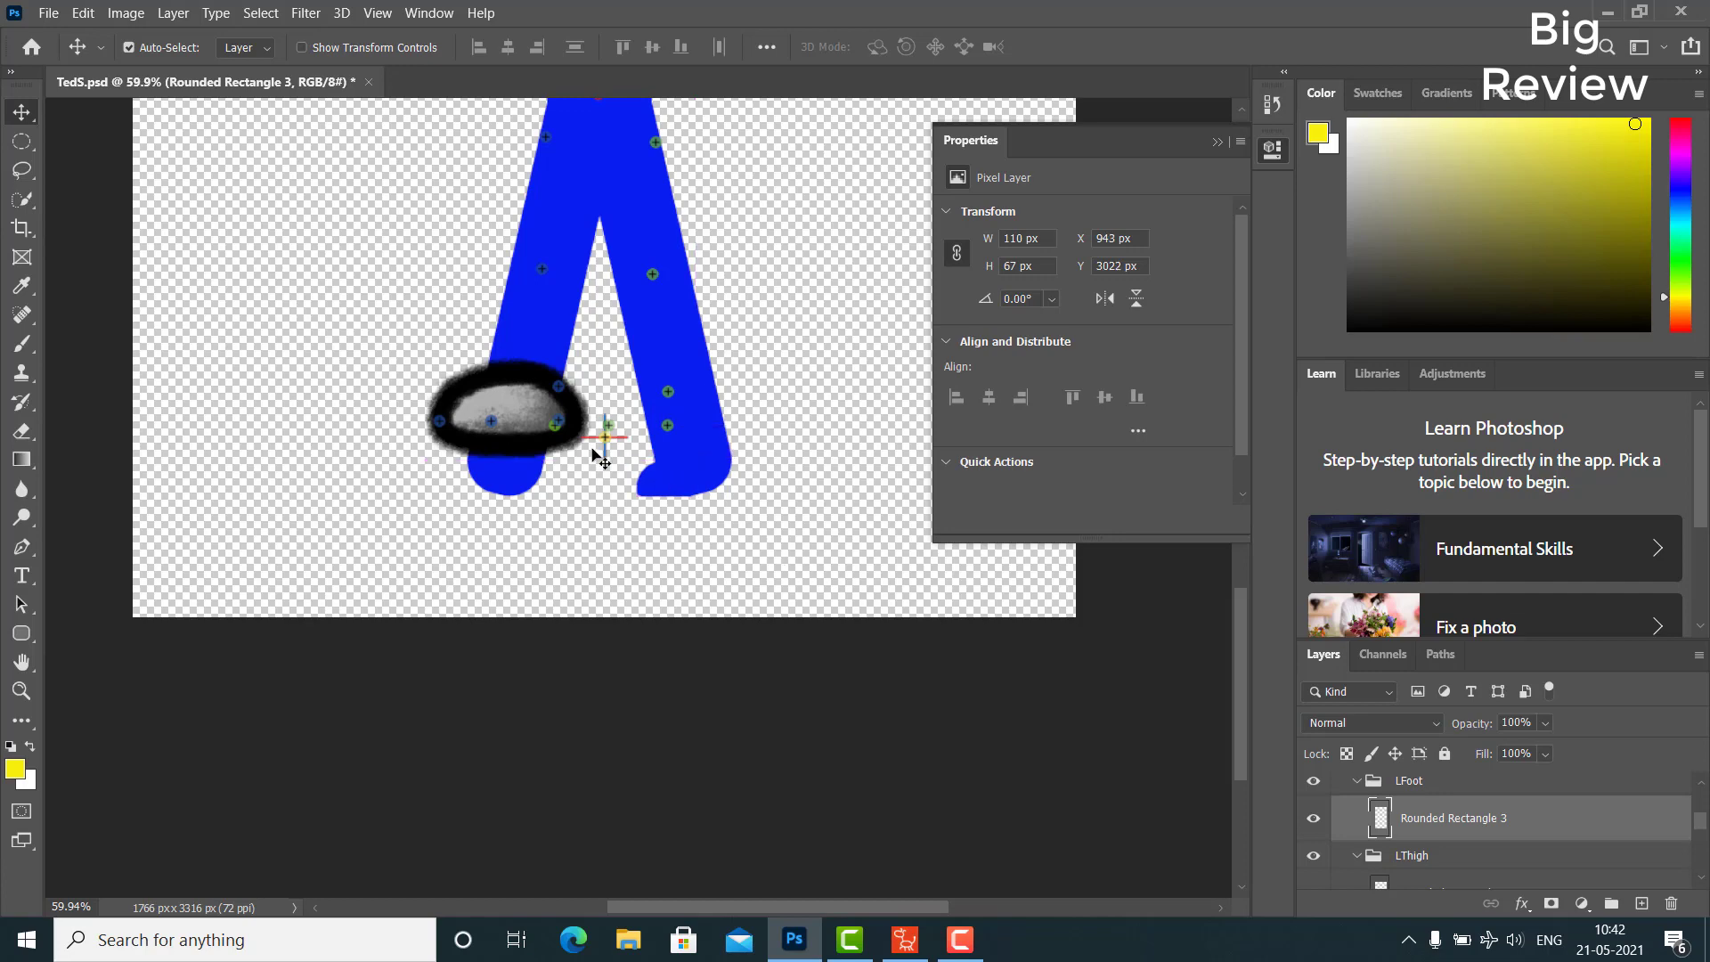
Duplicate the Rounded Rectangle 3 layer and place the copy inside the RFoot group
{"action": "left_click", "coordinate": [522, 422]}
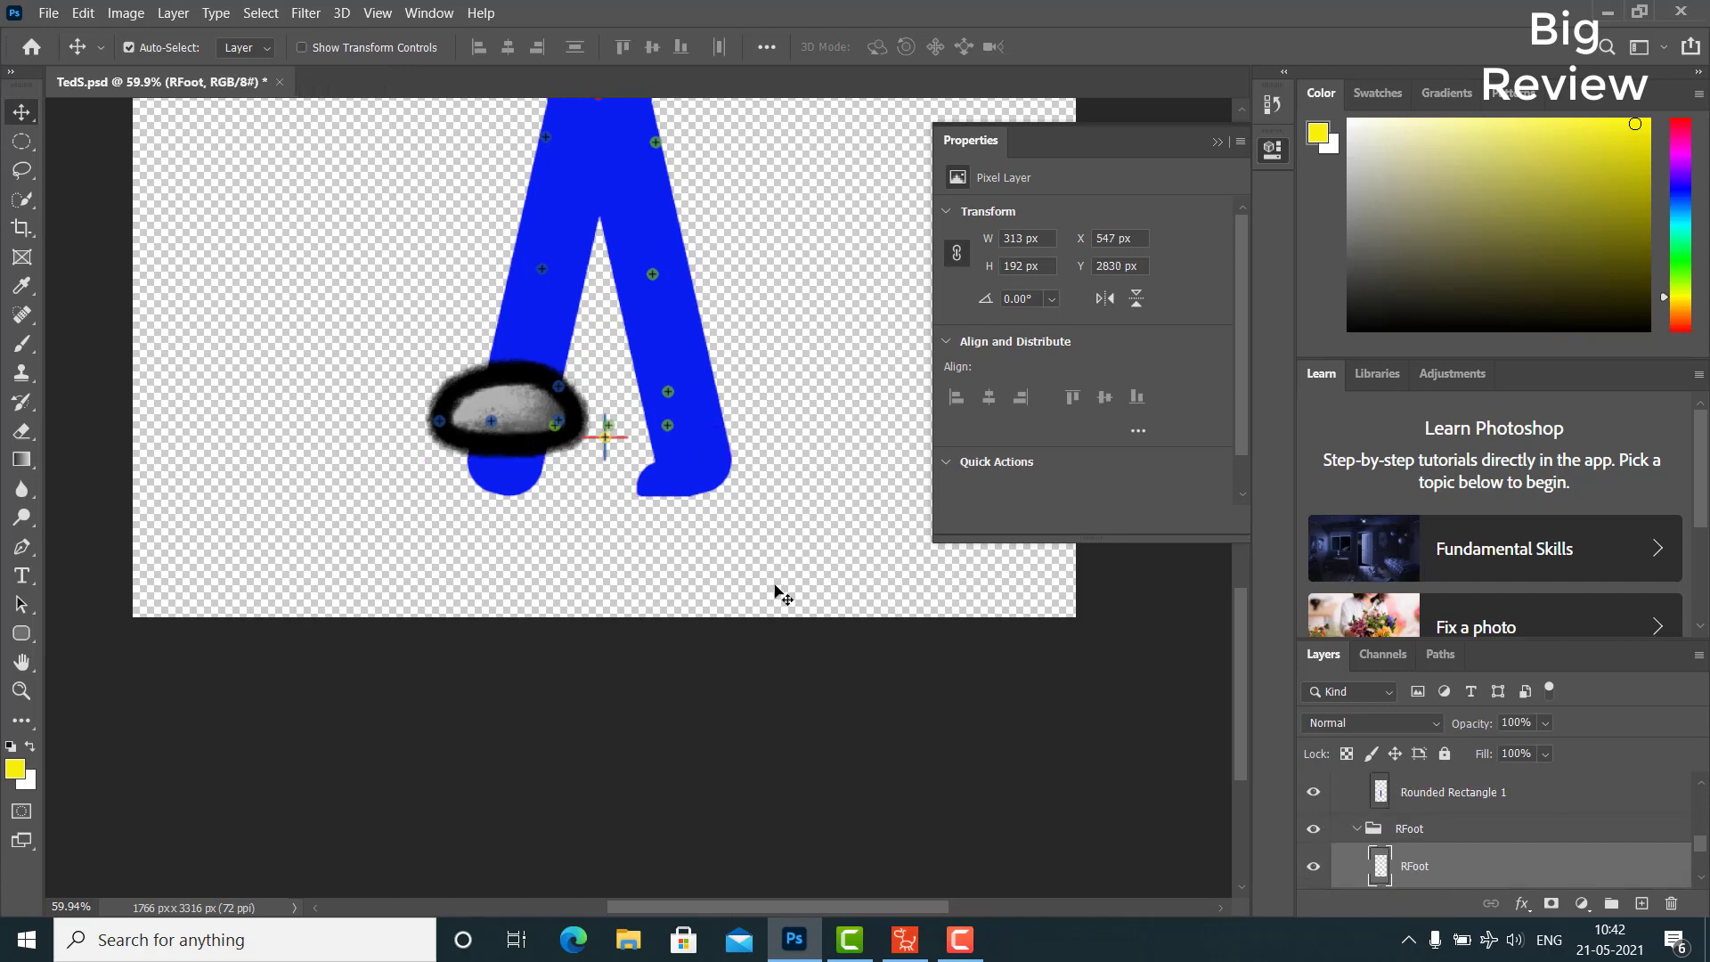
{"action": "left_click", "coordinate": [672, 492]}
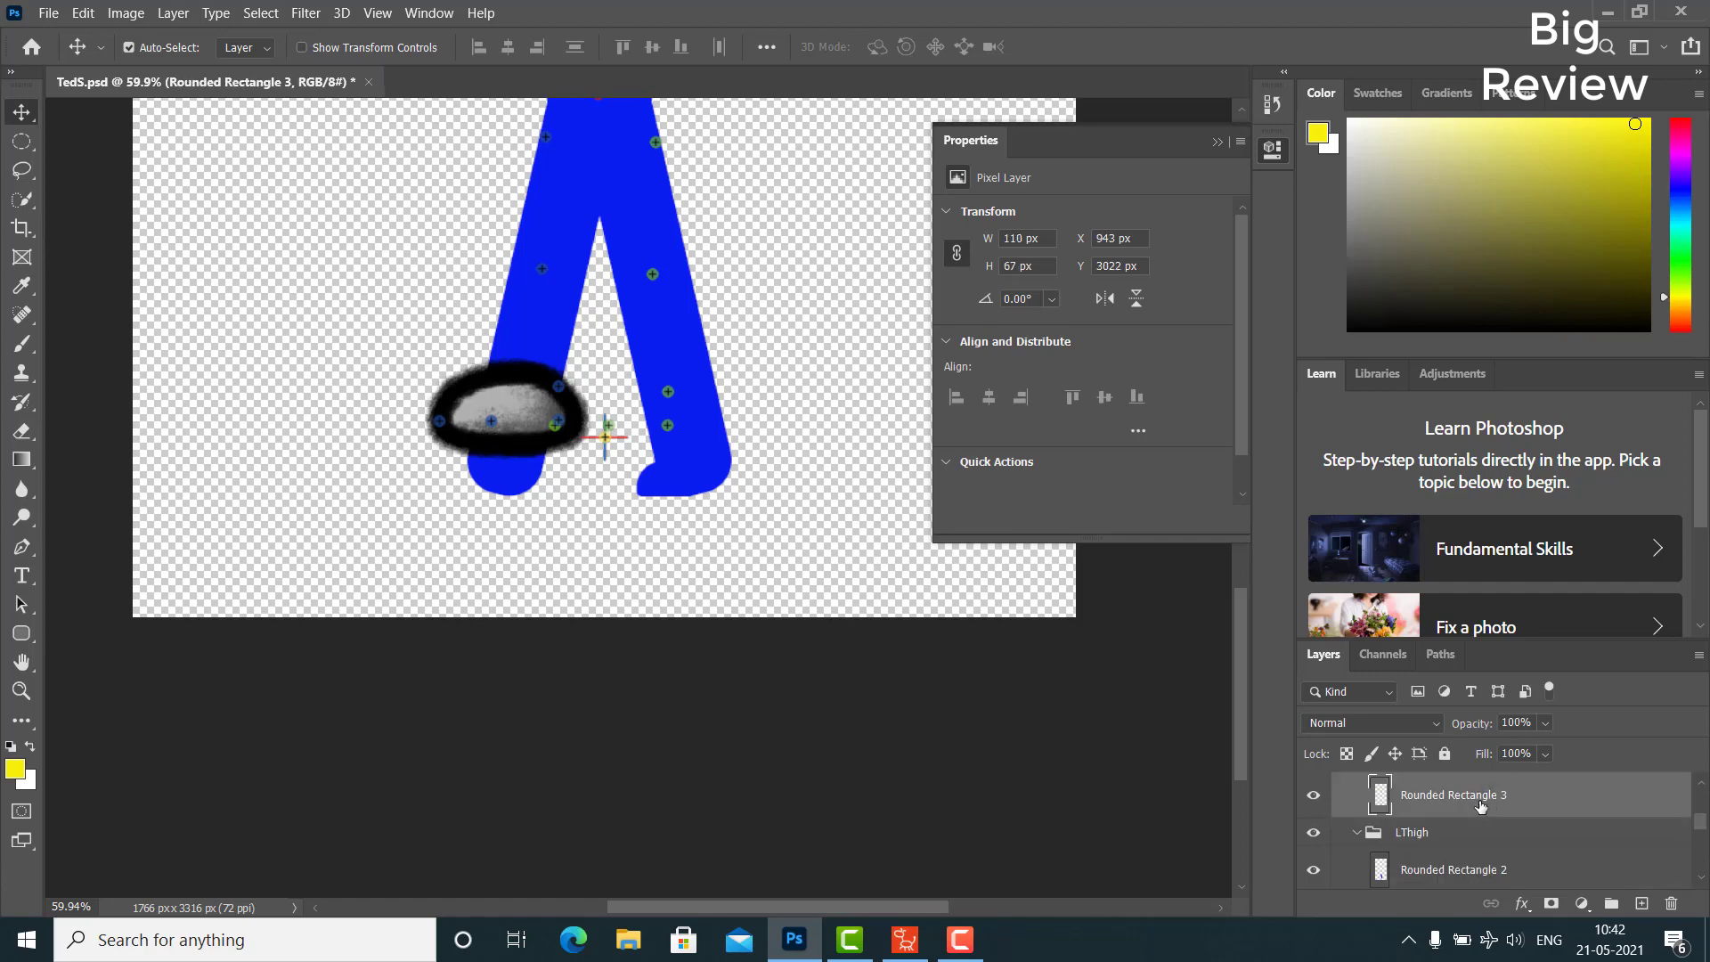
{"action": "key", "text": "ctrl+j"}
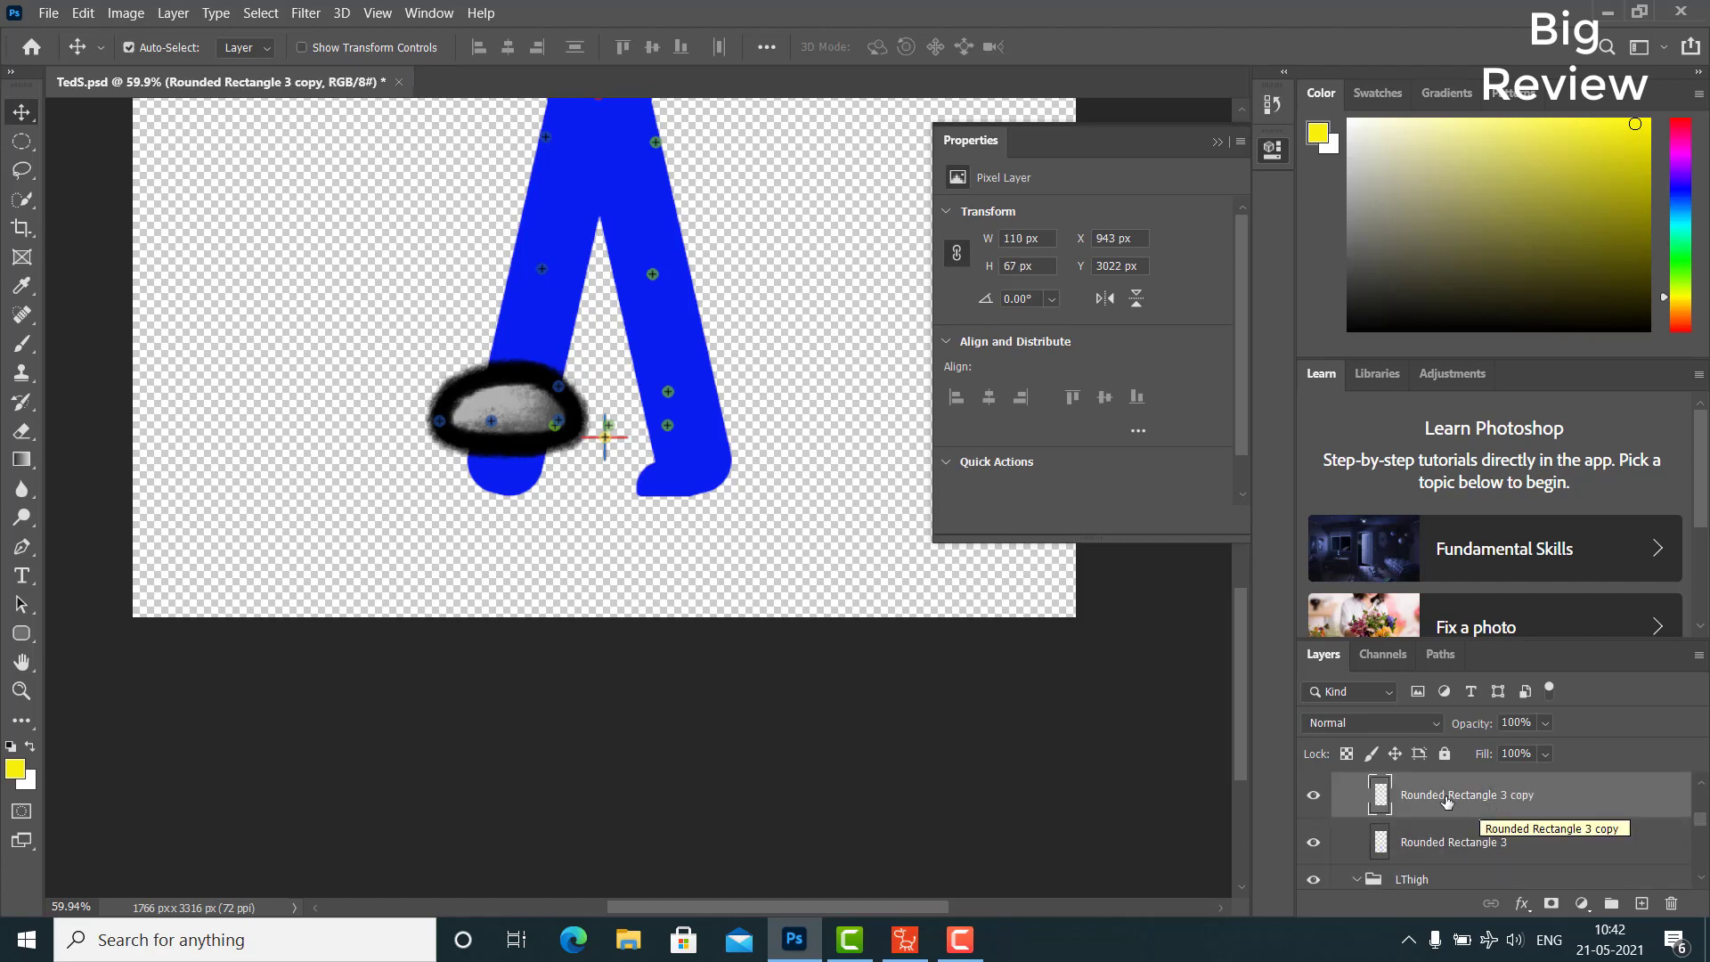
{"action": "mouse_move", "coordinate": [1446, 801]}
{"action": "left_mouse_down"}
{"action": "mouse_move", "coordinate": [1457, 937]}
{"action": "mouse_move", "coordinate": [1444, 819]}
{"action": "left_mouse_up"}
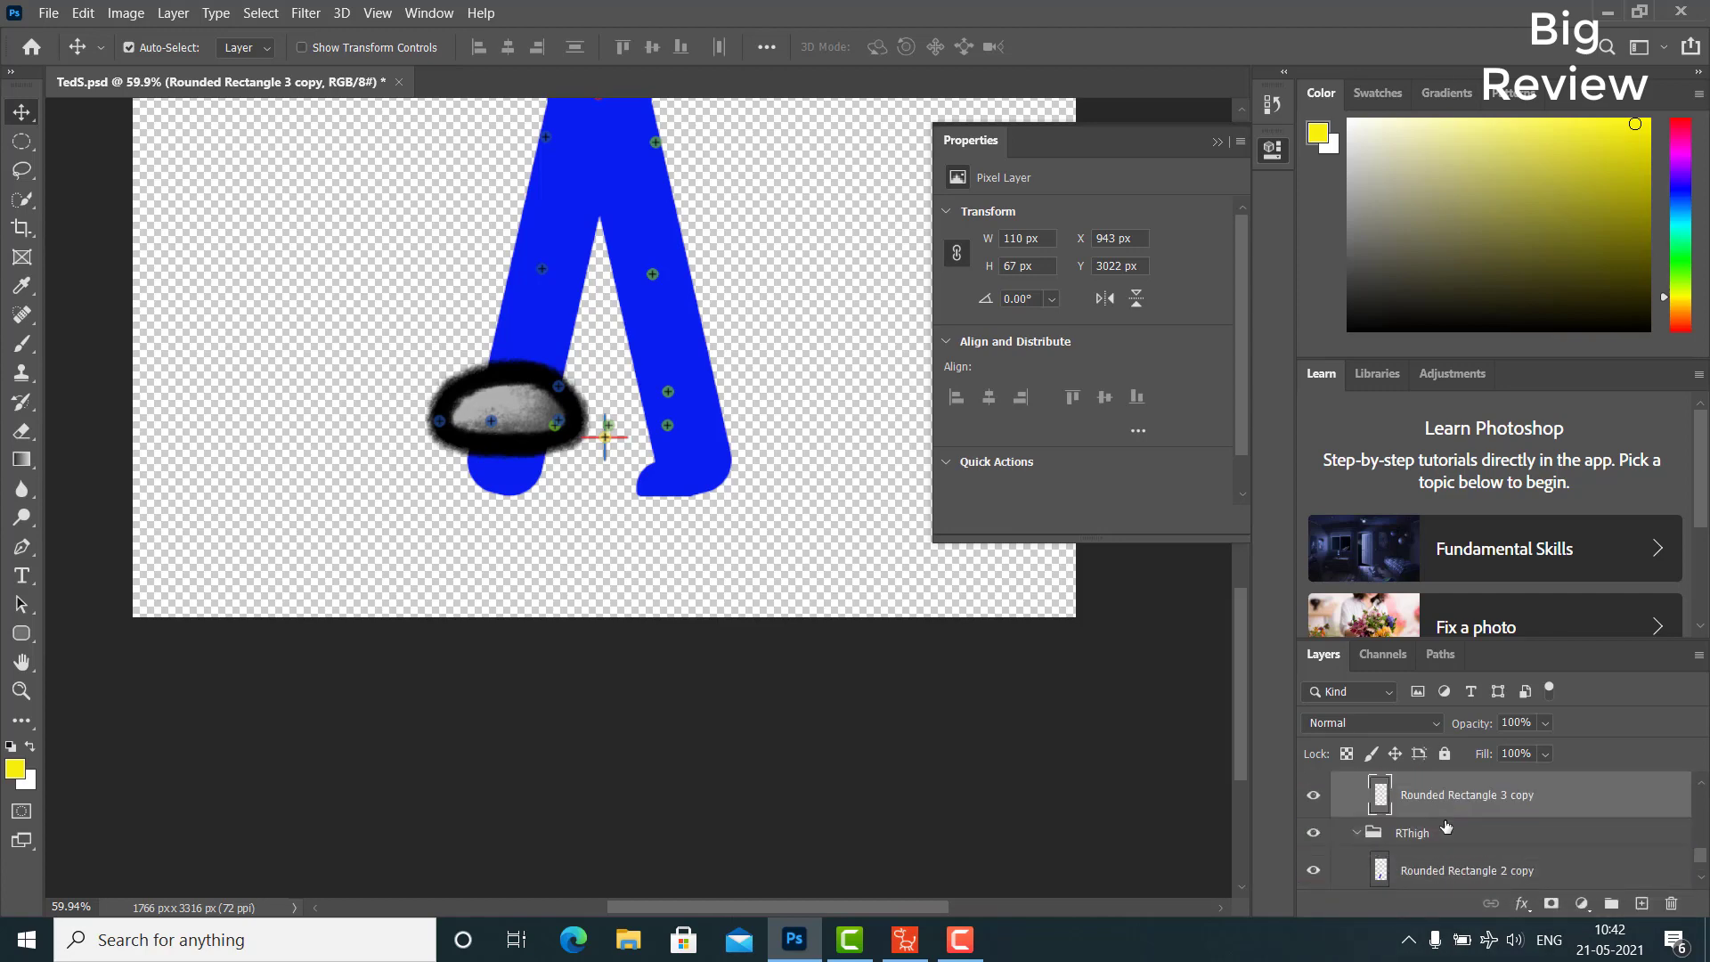
Delete the original RFoot artwork layer and move an overlapping blue foot shape onto the right leg's lower end, level with the other foot
{"action": "left_click", "coordinate": [1314, 806]}
{"action": "left_click", "coordinate": [1313, 805]}
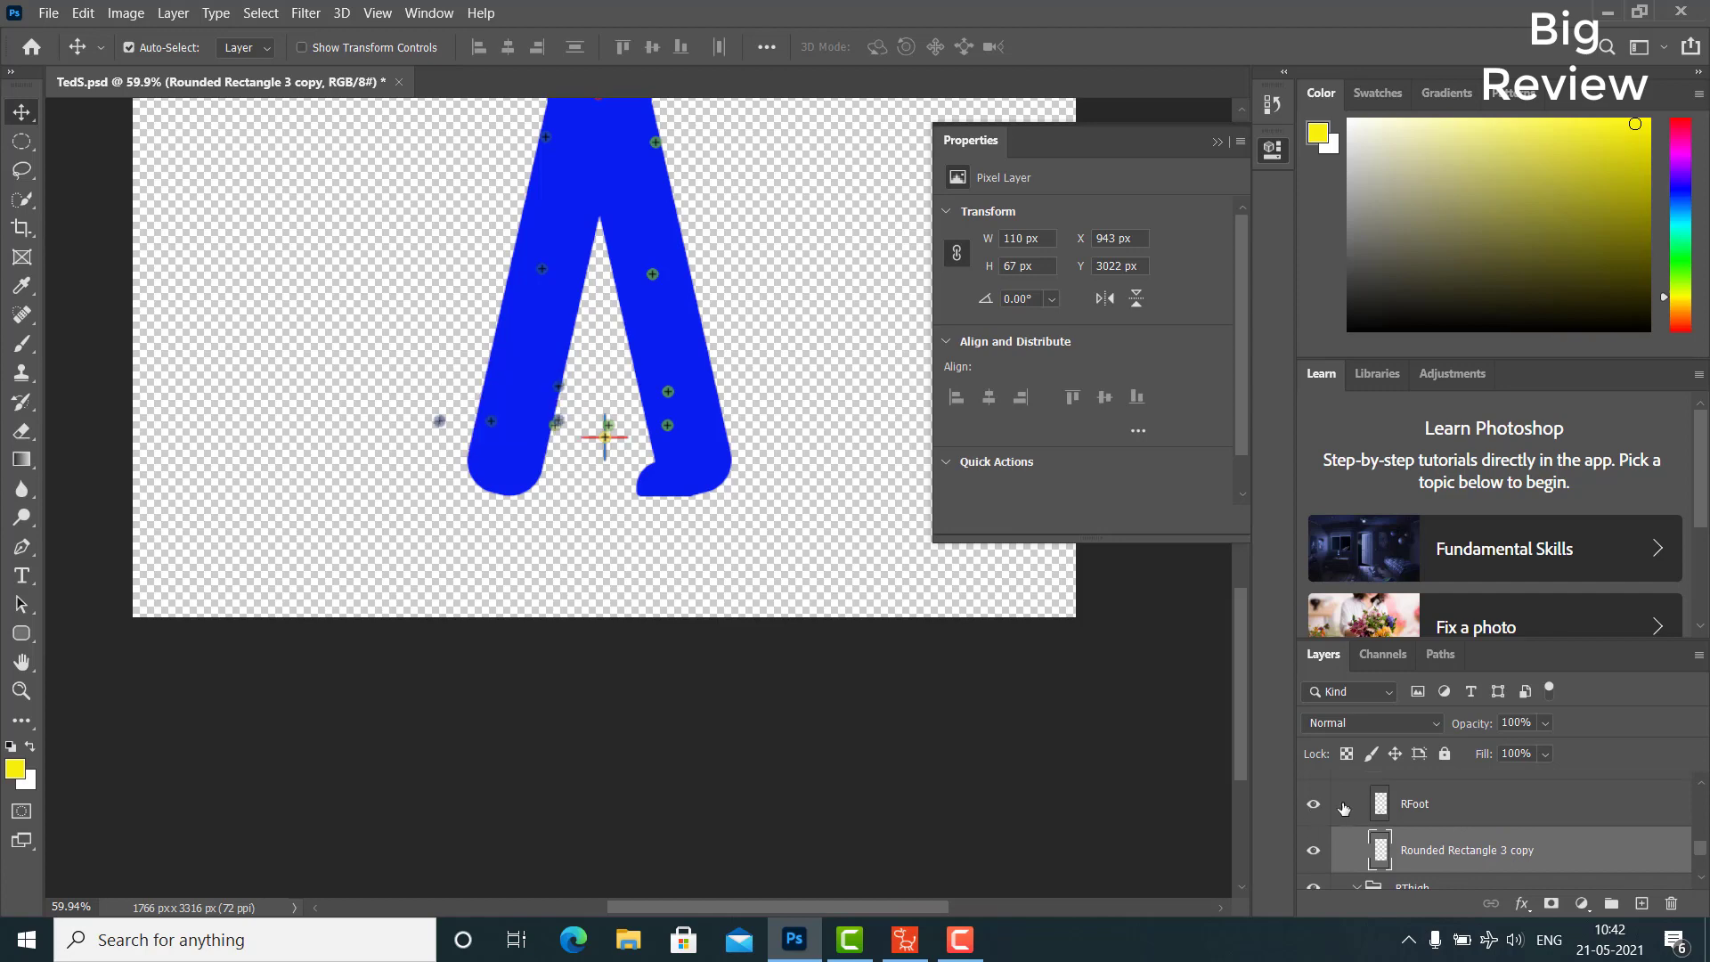
{"action": "left_click", "coordinate": [1435, 807]}
{"action": "key", "text": "Delete"}
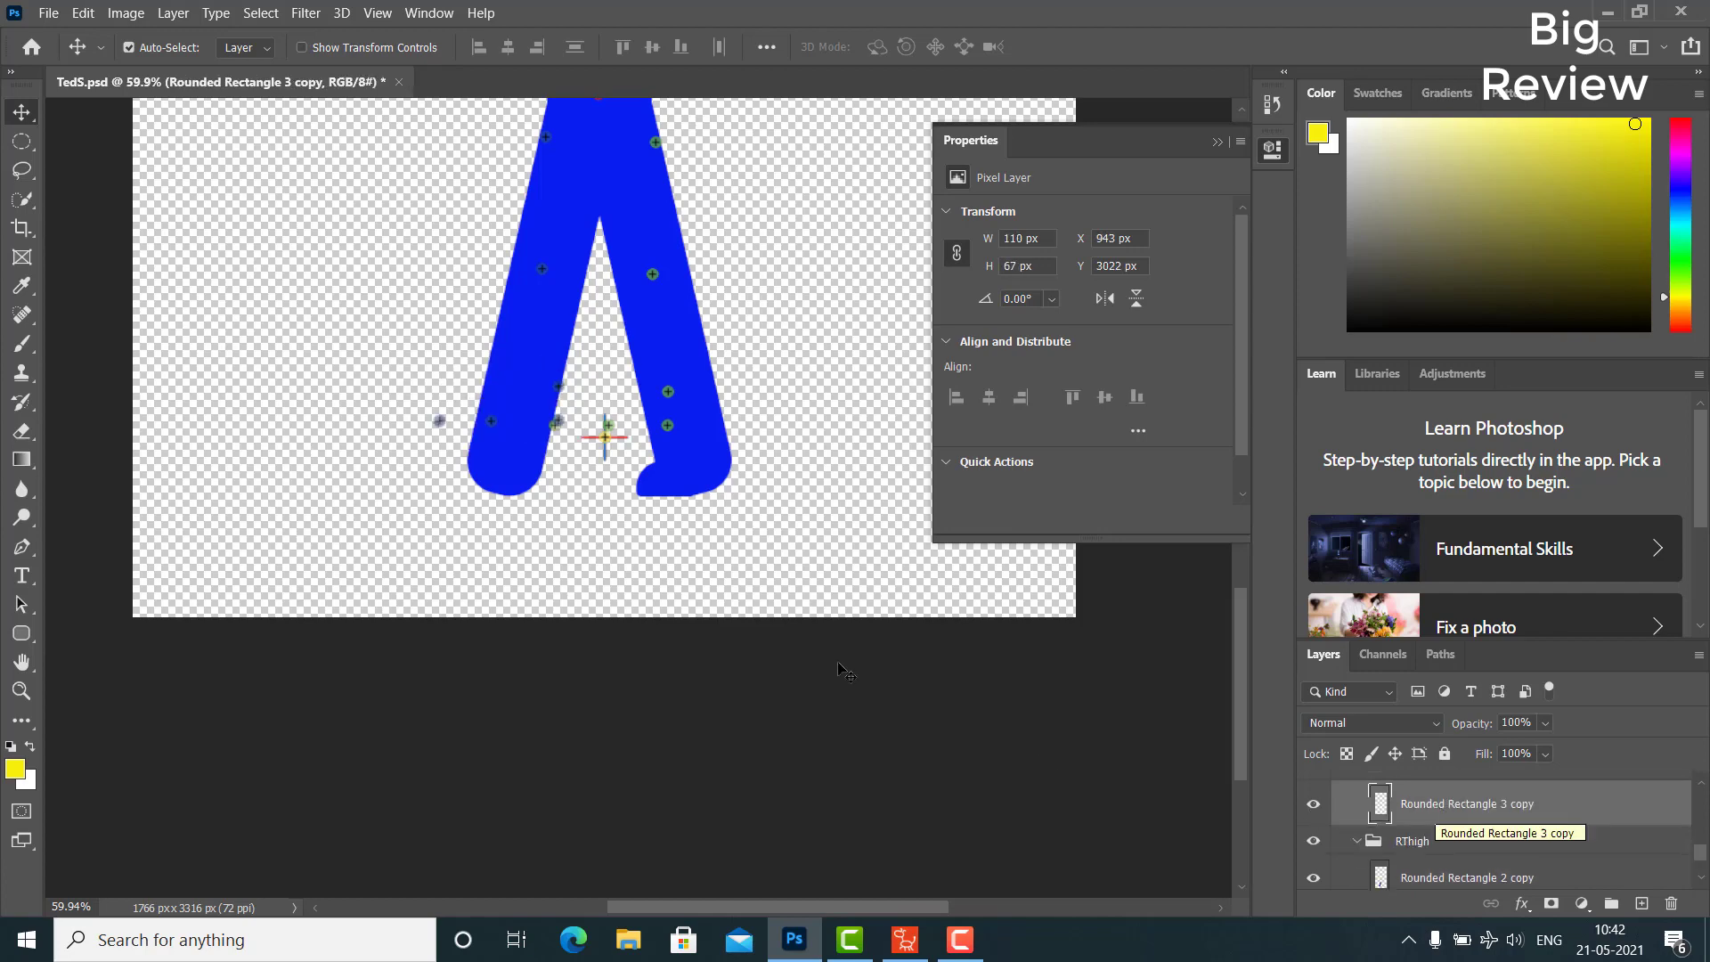
{"action": "left_click_drag", "start_coordinate": [621, 488], "coordinate": [458, 481]}
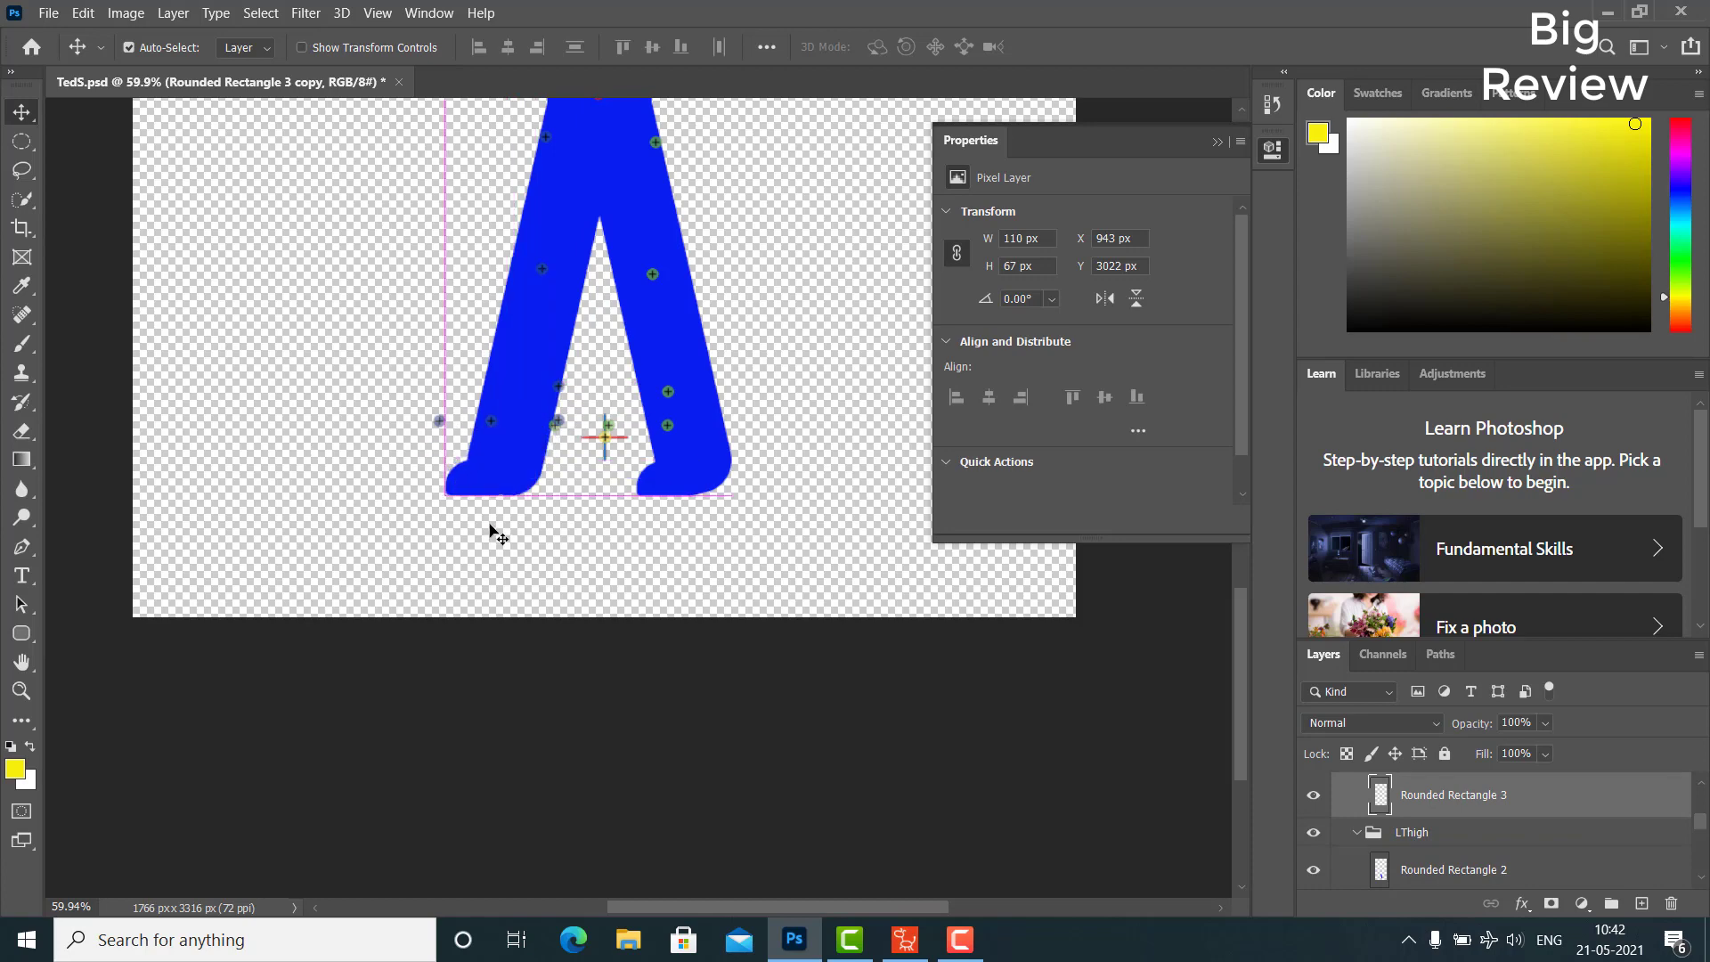
{"action": "left_click", "coordinate": [540, 521]}
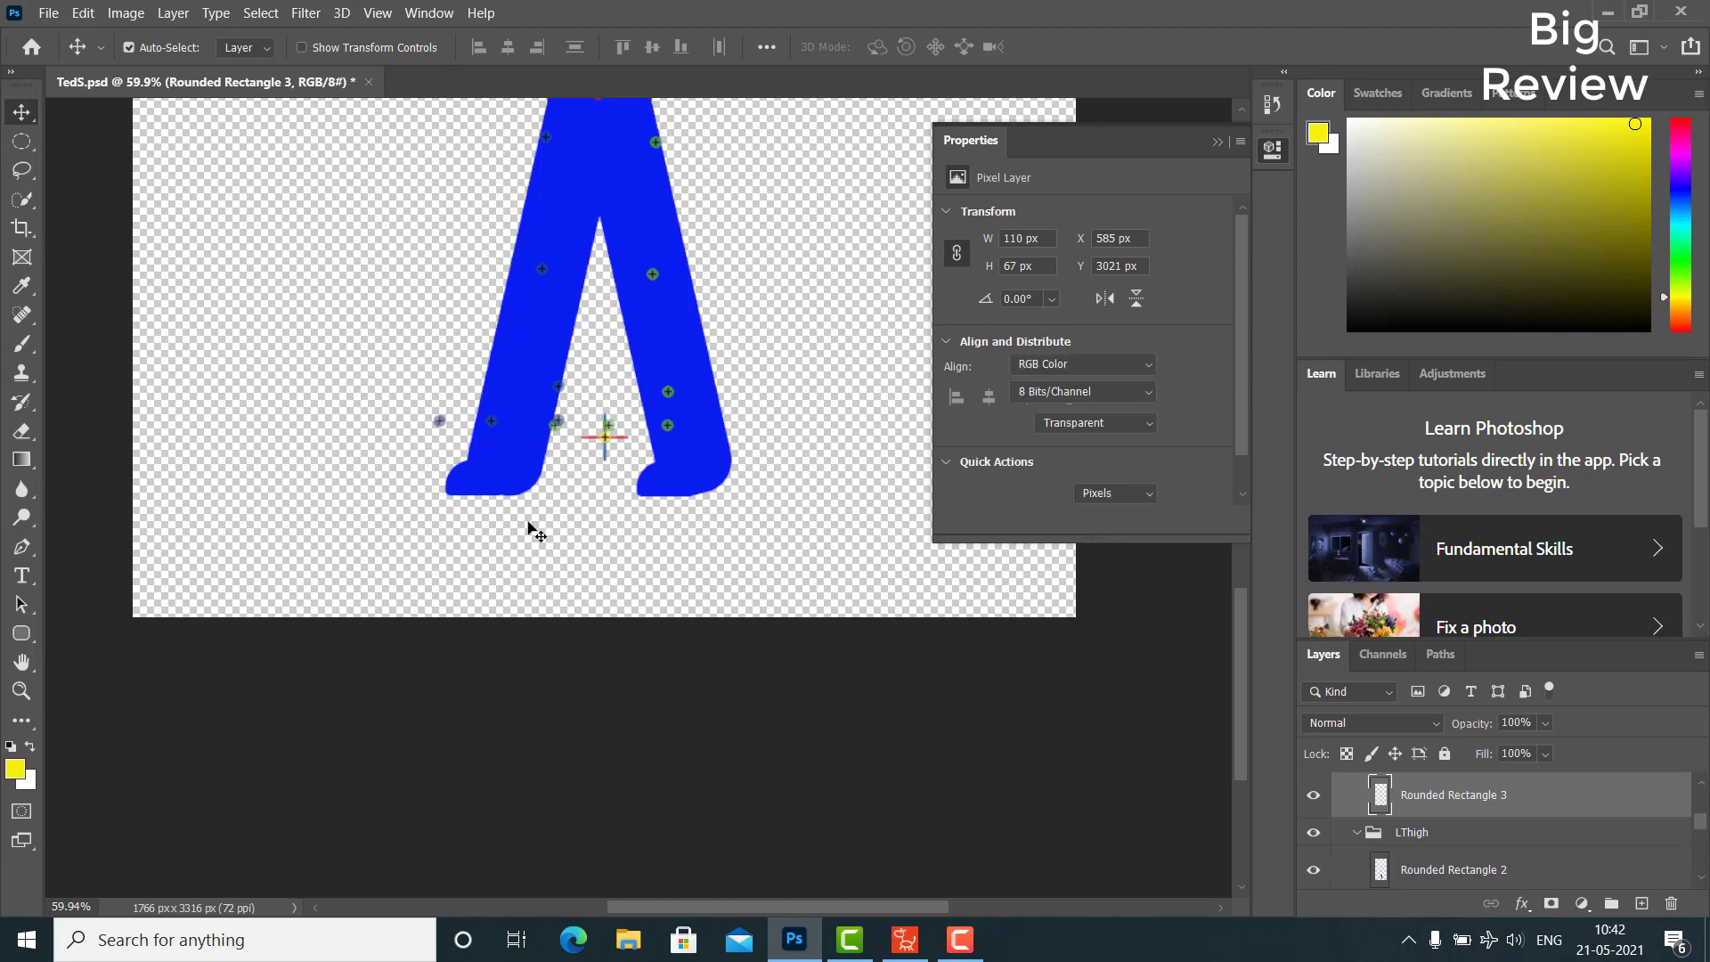
Draw a tall rounded rectangle about 75 × 622 px above the LArm artwork layer and fill it with the recently used blue
{"action": "scroll", "coordinate": [614, 539], "scroll_direction": "up", "scroll_amount": 3}
{"action": "scroll", "coordinate": [617, 539], "scroll_direction": "up", "scroll_amount": 8}
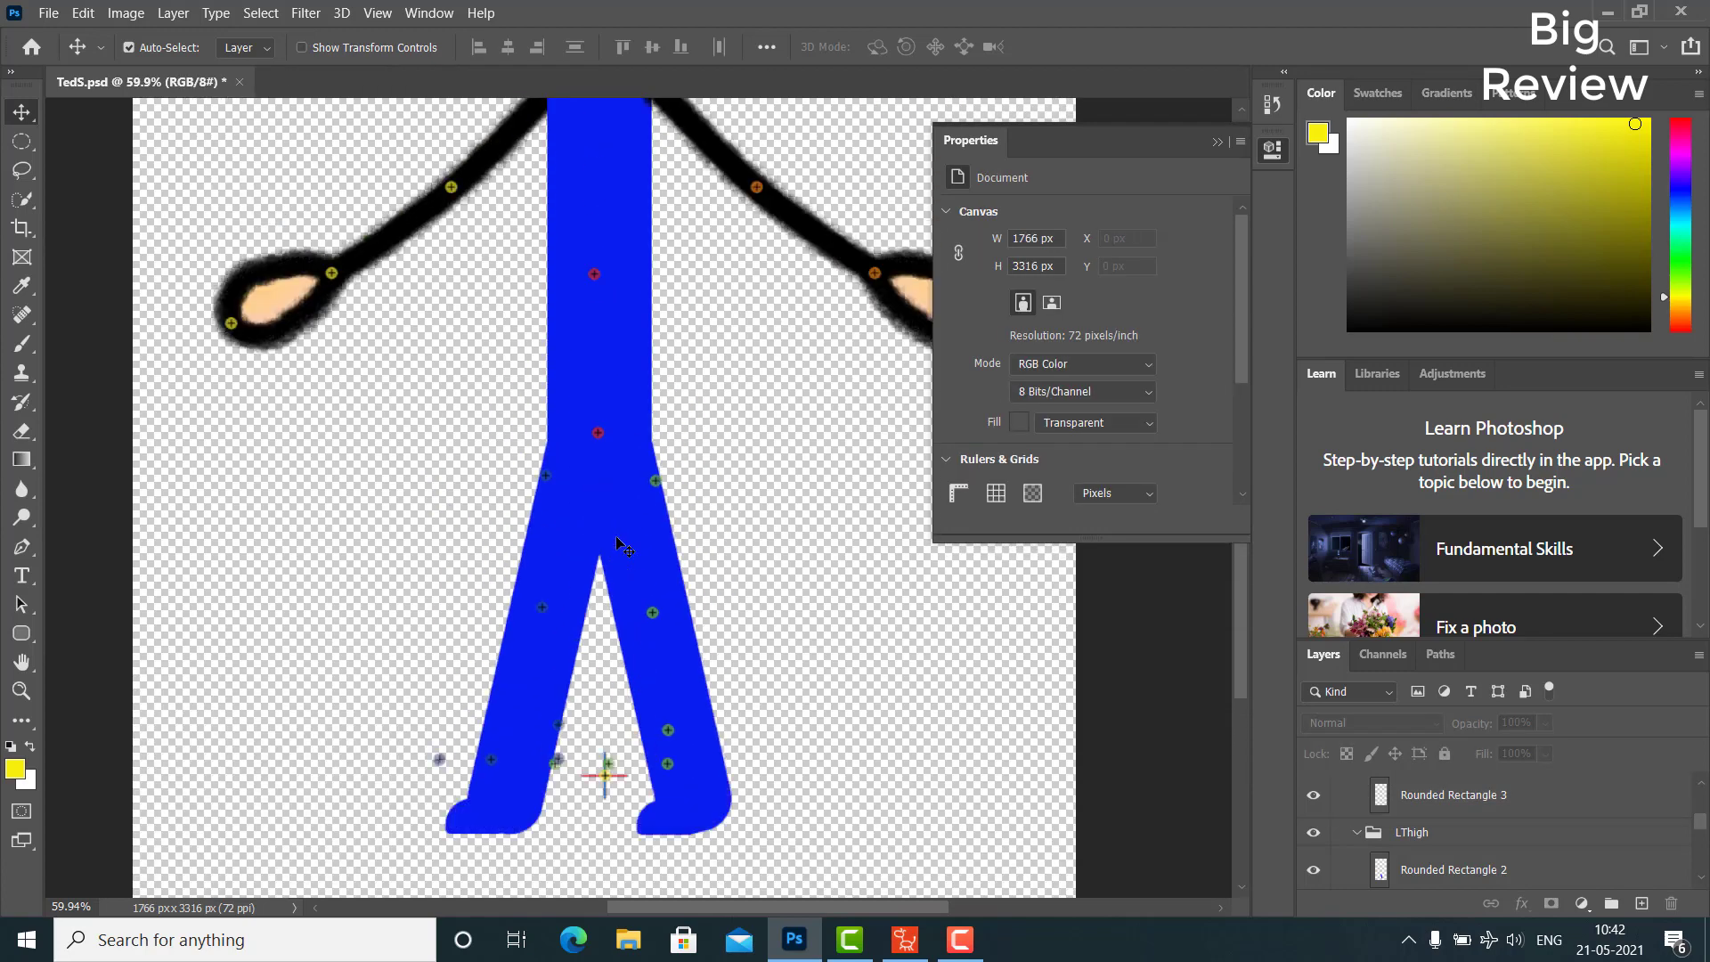
{"action": "scroll", "coordinate": [617, 543], "scroll_direction": "down", "scroll_amount": 5}
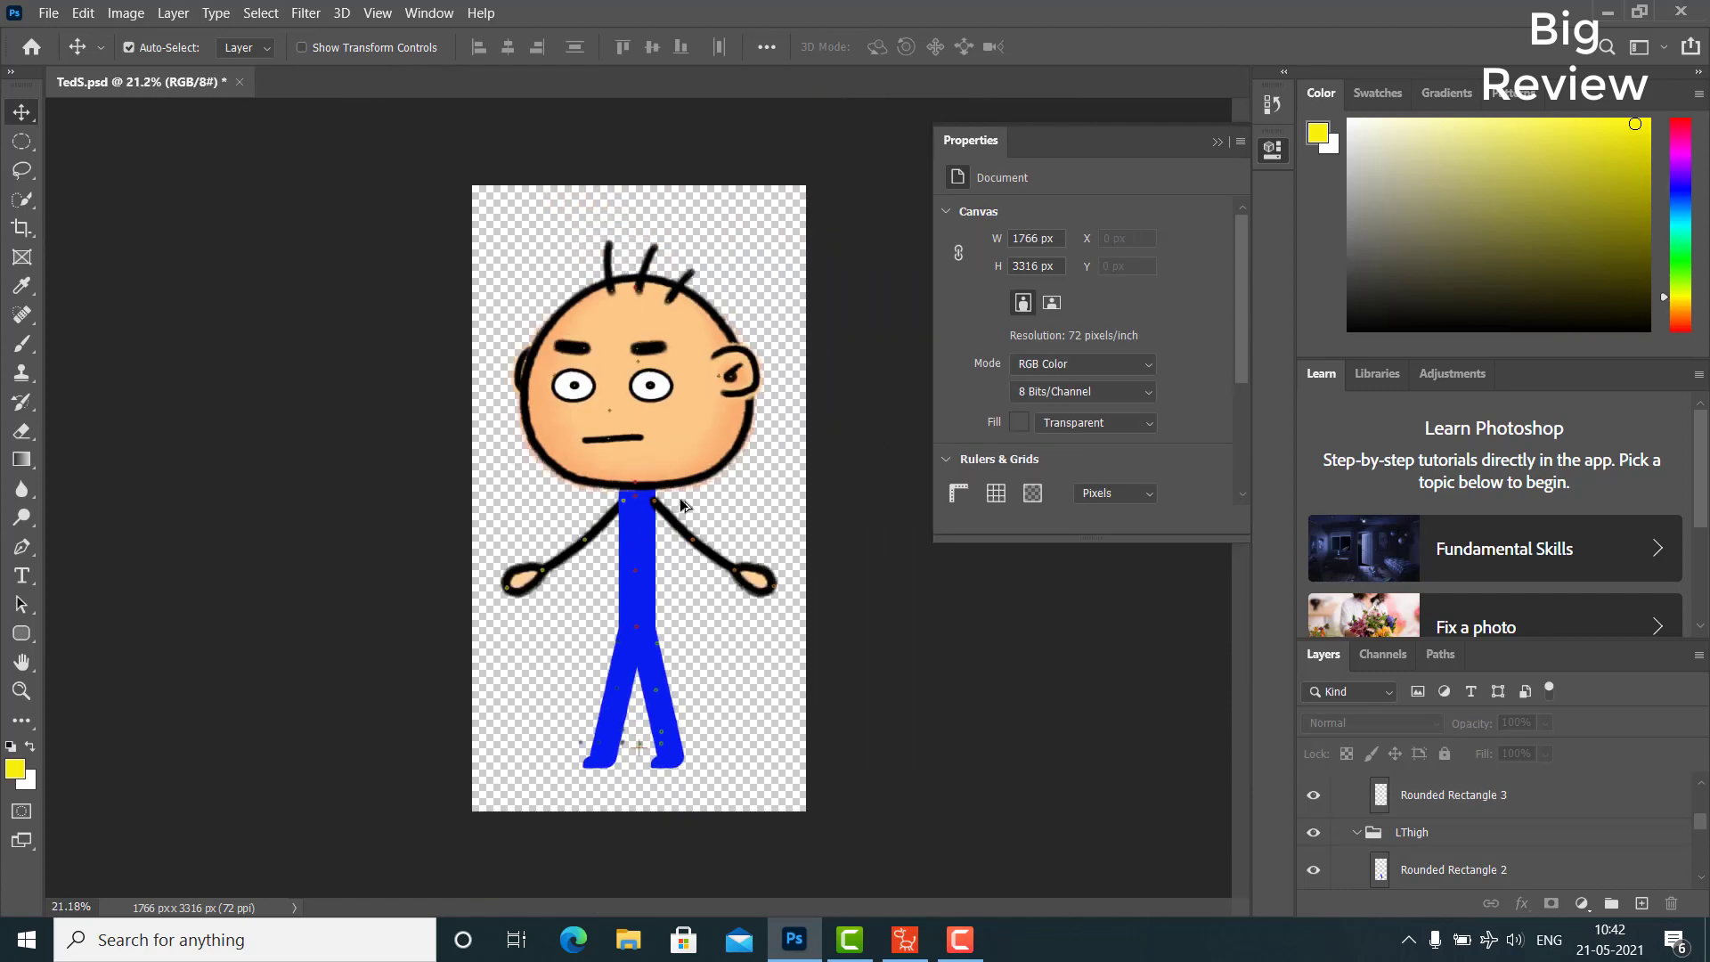
{"action": "scroll", "coordinate": [773, 611], "scroll_direction": "up", "scroll_amount": 6}
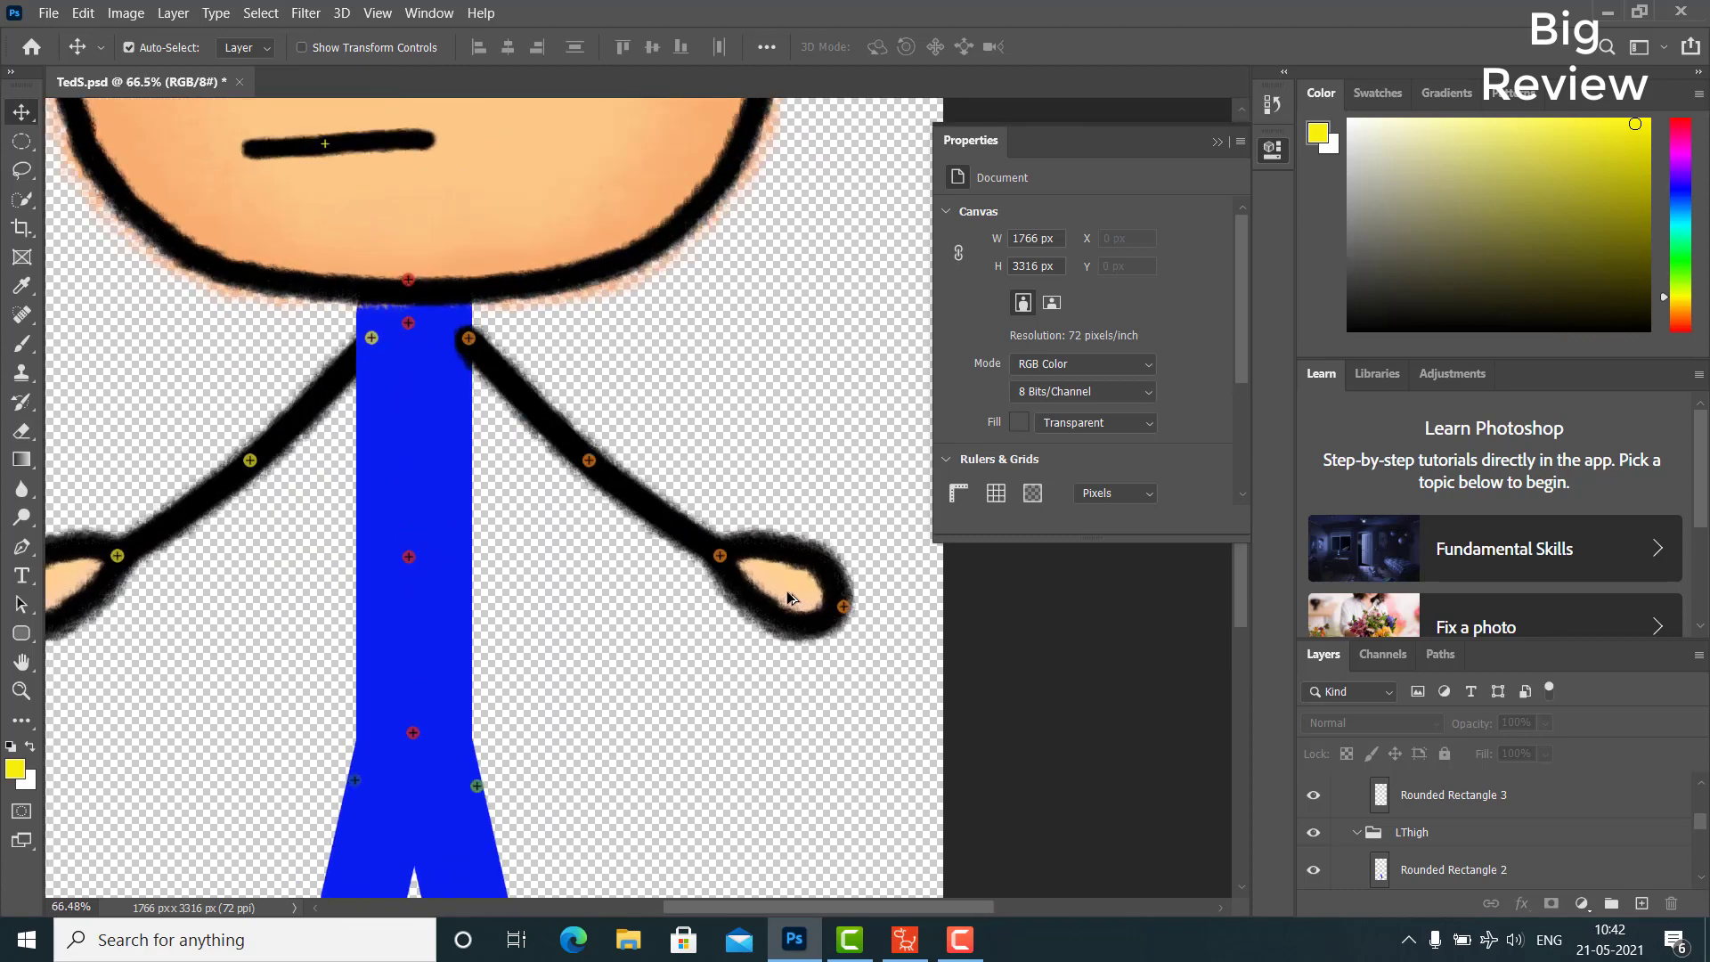
{"action": "scroll", "coordinate": [669, 643], "scroll_direction": "right", "scroll_amount": 2}
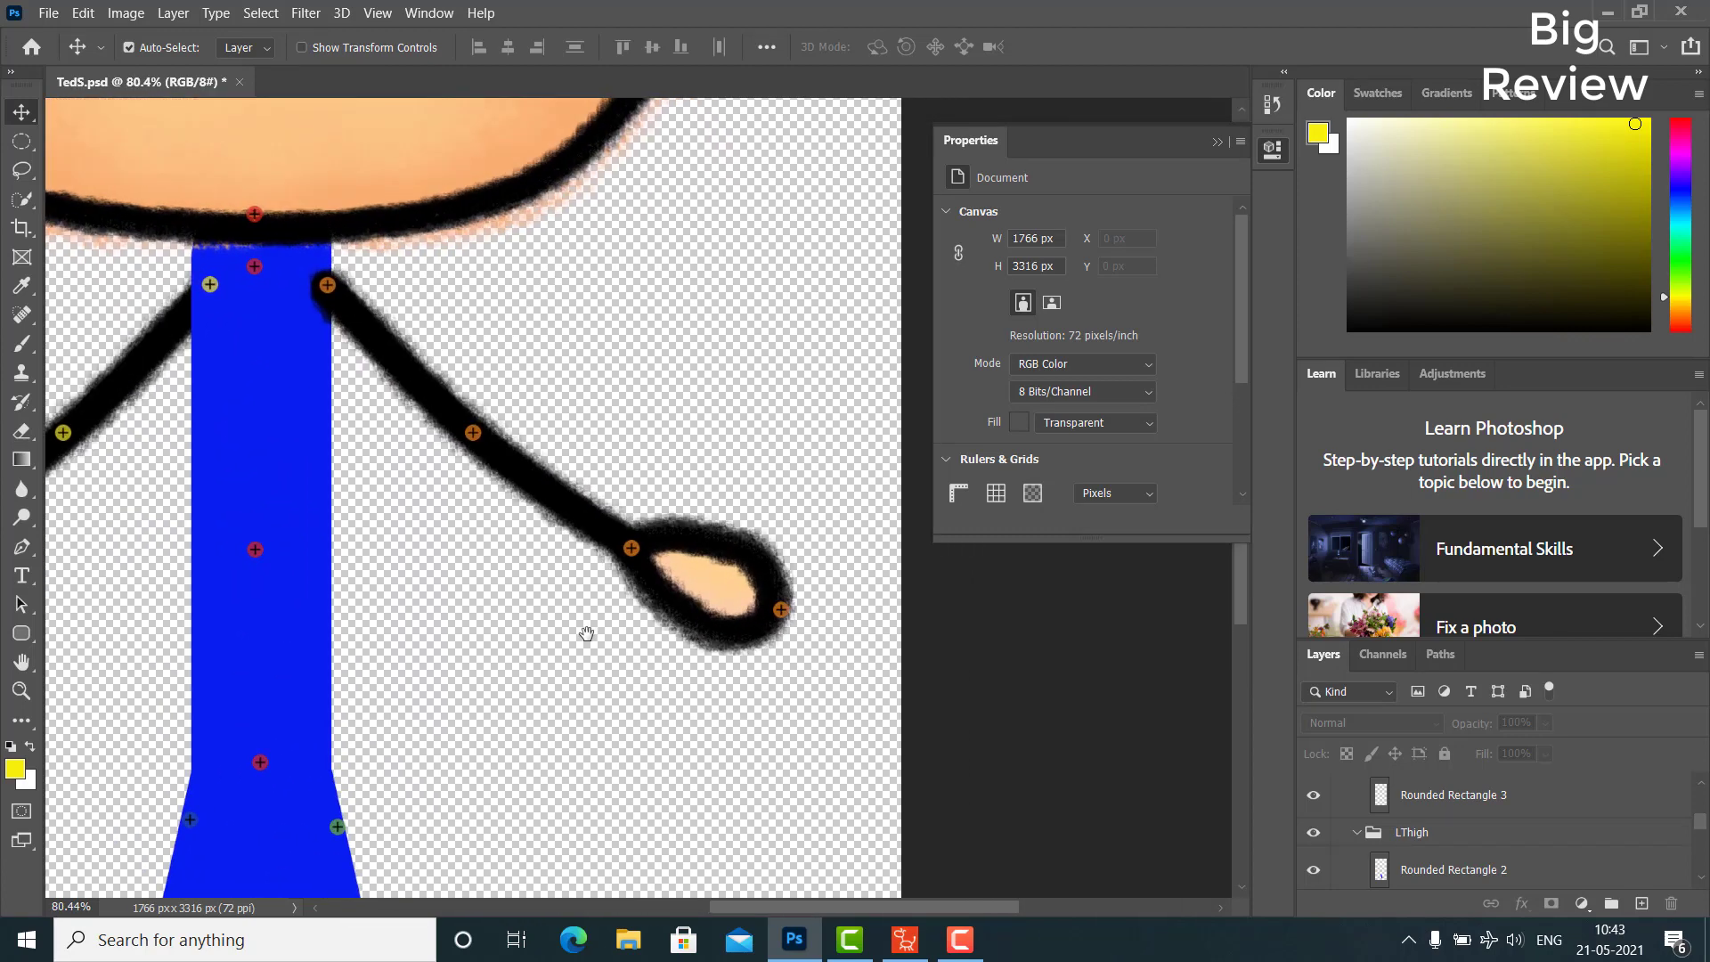
{"action": "left_click", "coordinate": [586, 520]}
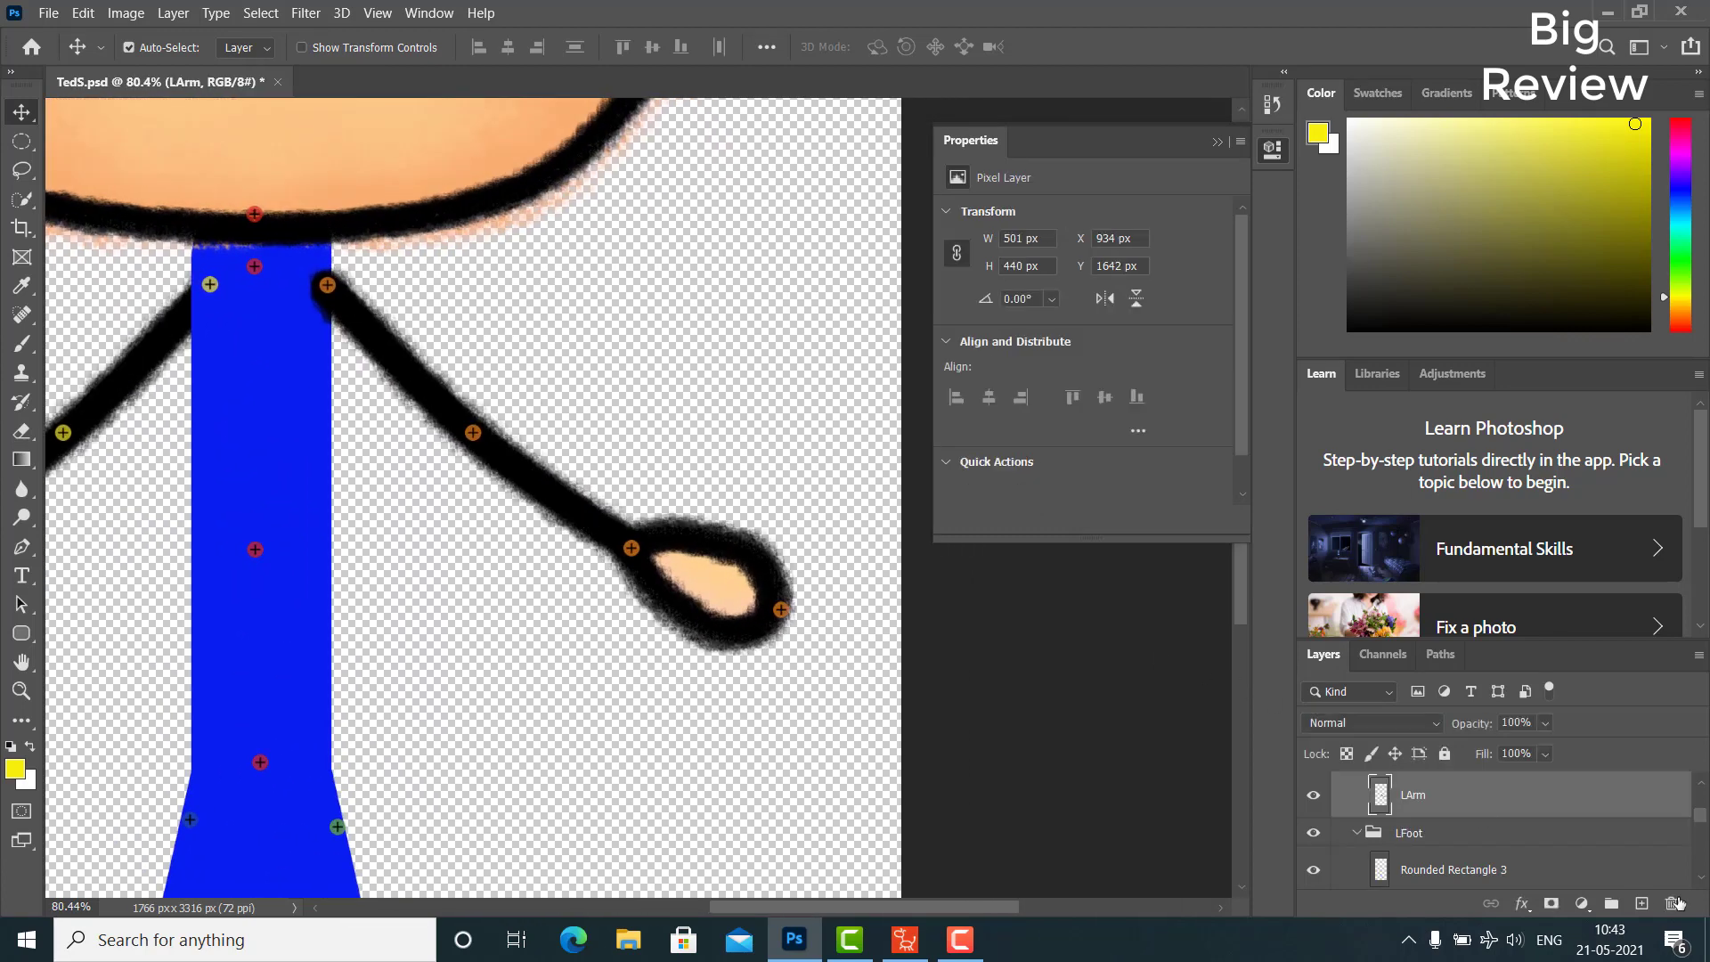
{"action": "left_click", "coordinate": [1641, 902]}
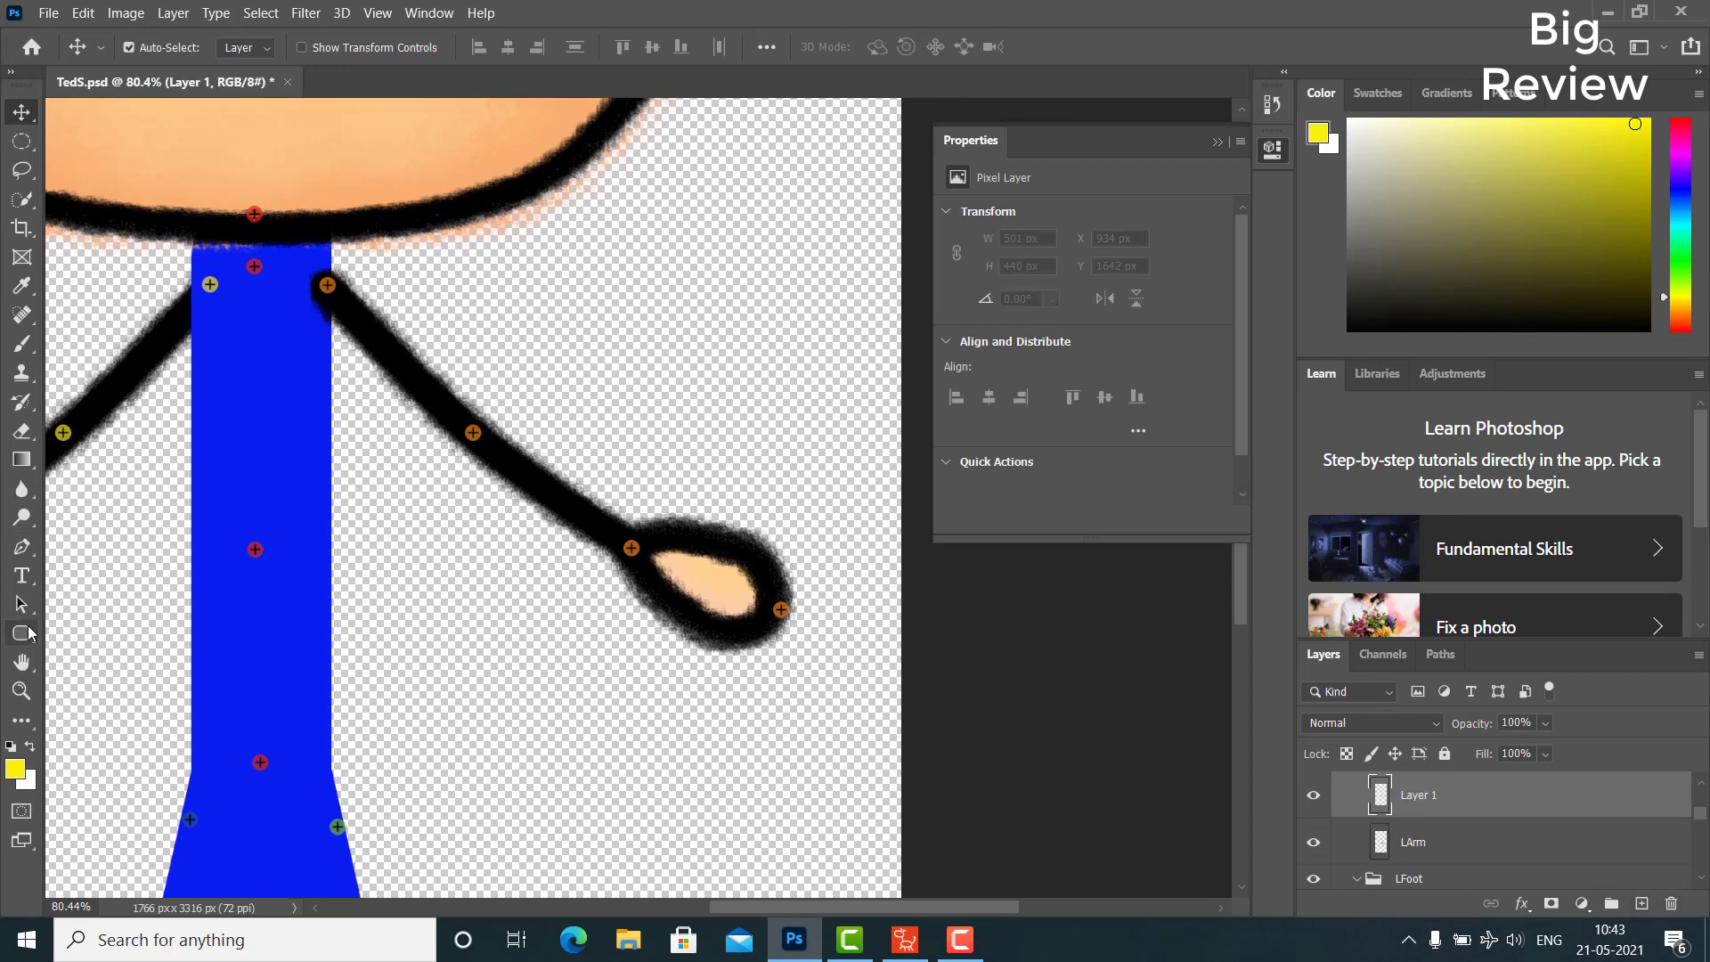
{"action": "left_click", "coordinate": [28, 632]}
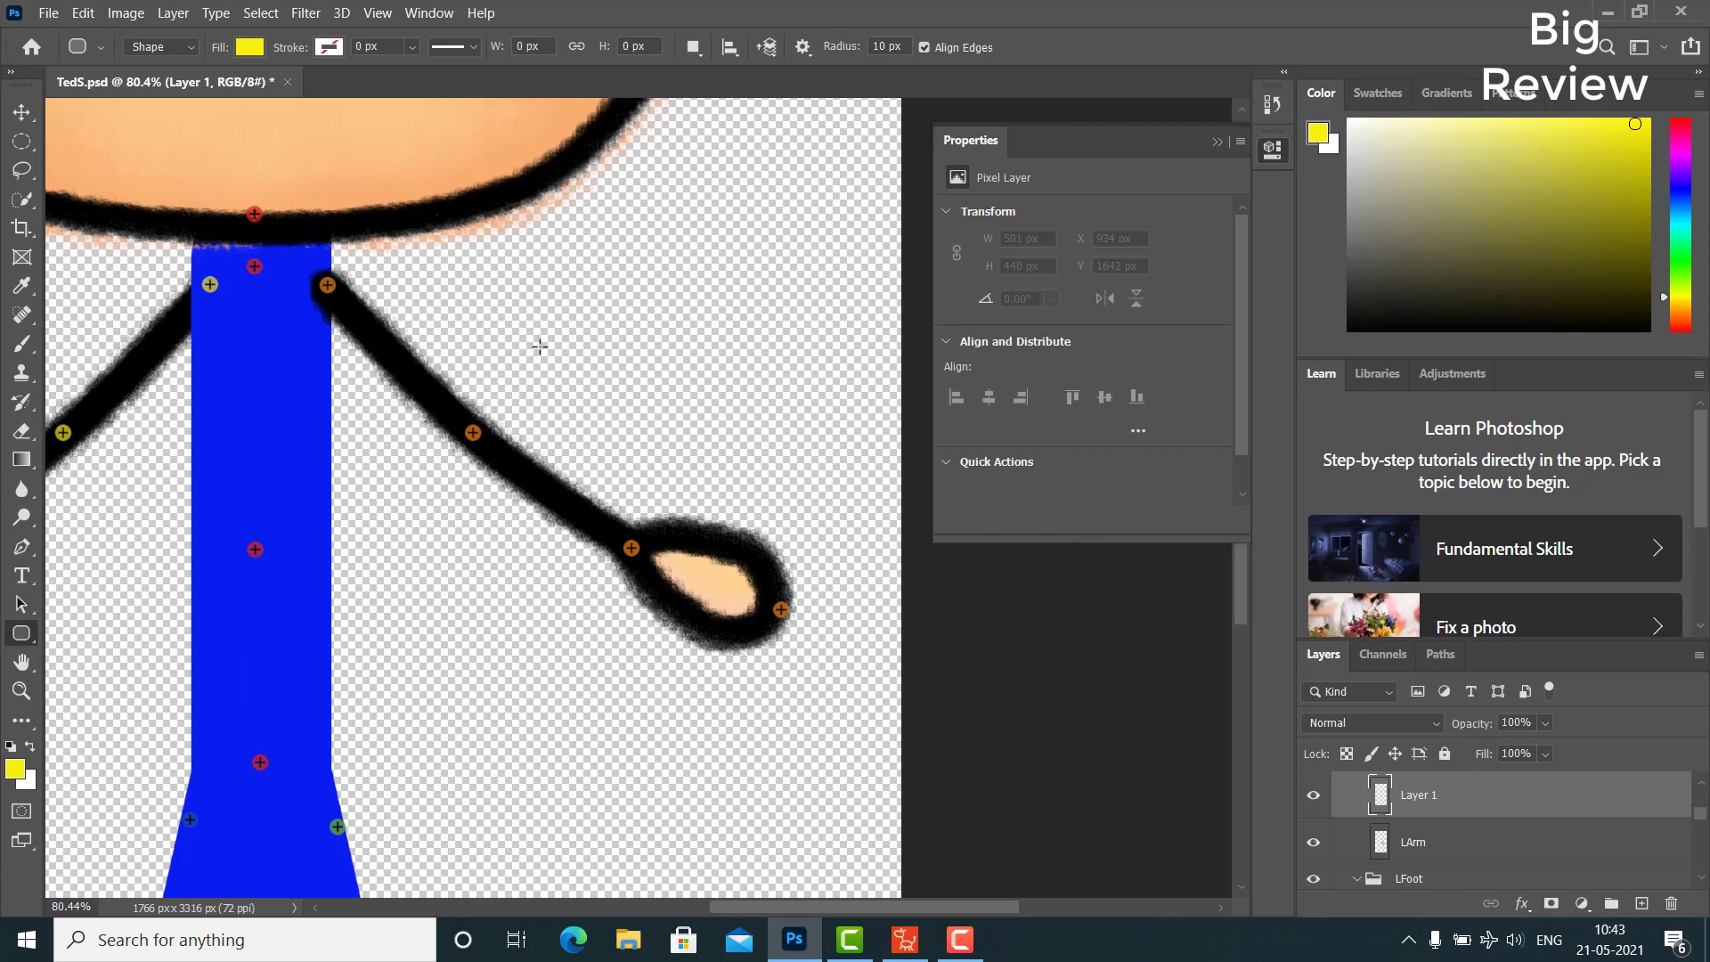
{"action": "left_click_drag", "start_coordinate": [538, 309], "coordinate": [590, 752]}
{"action": "left_click", "coordinate": [958, 281]}
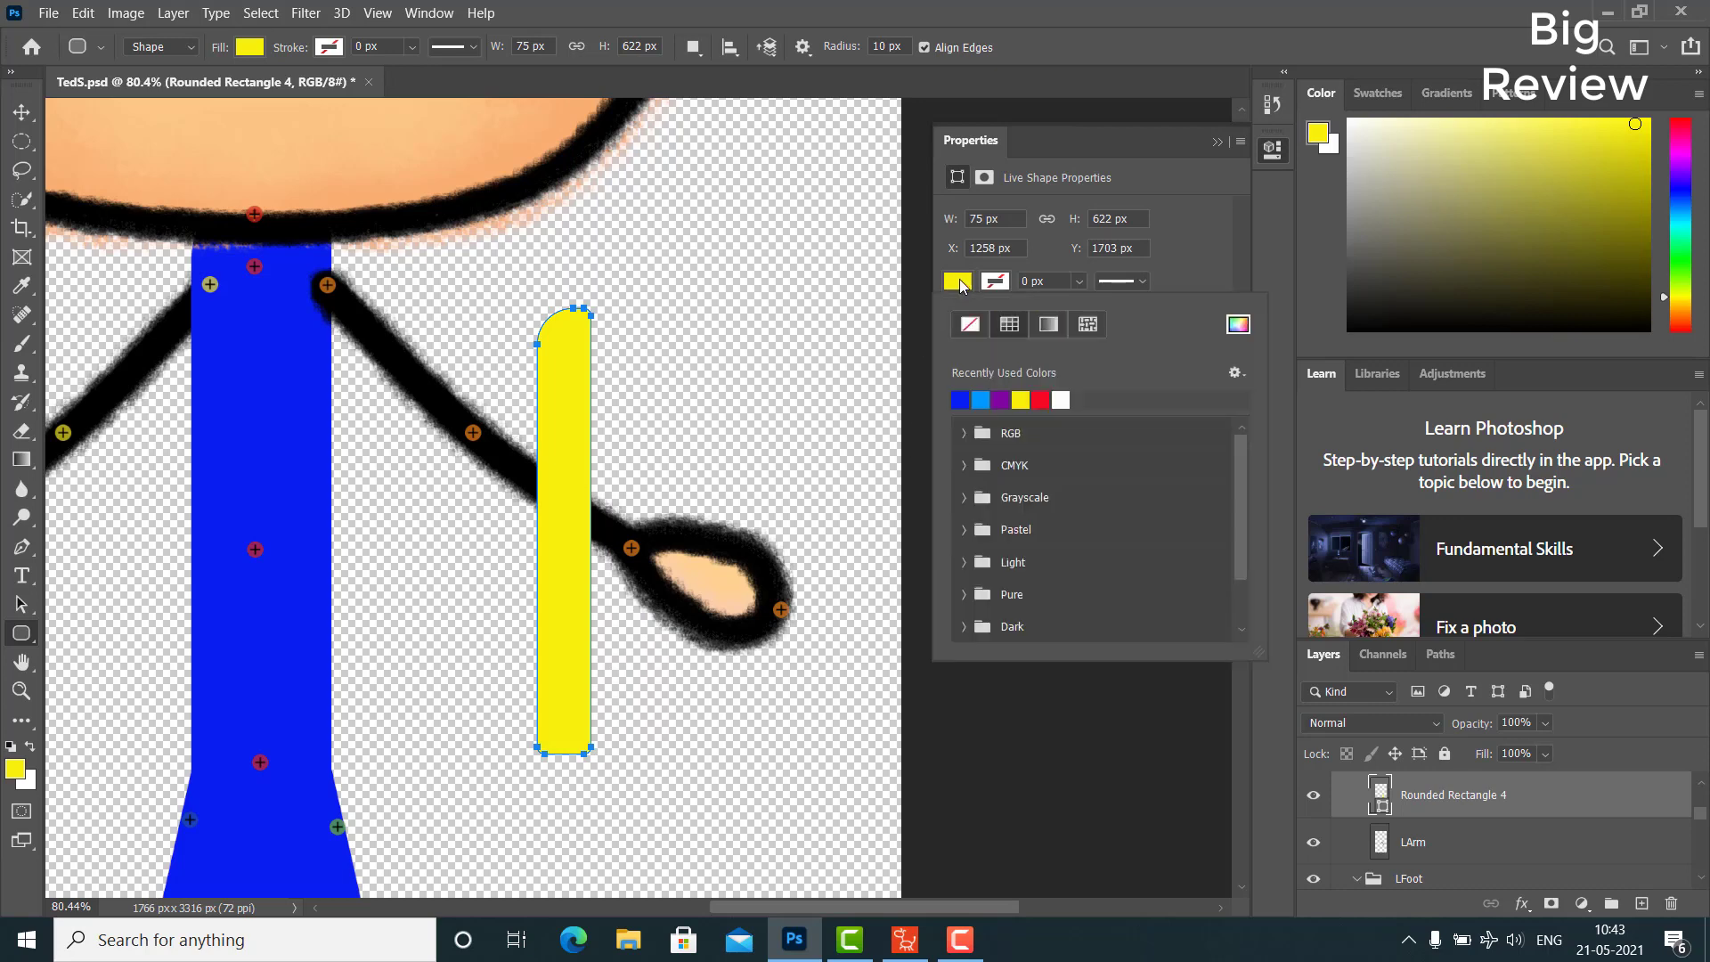
{"action": "left_click", "coordinate": [960, 400]}
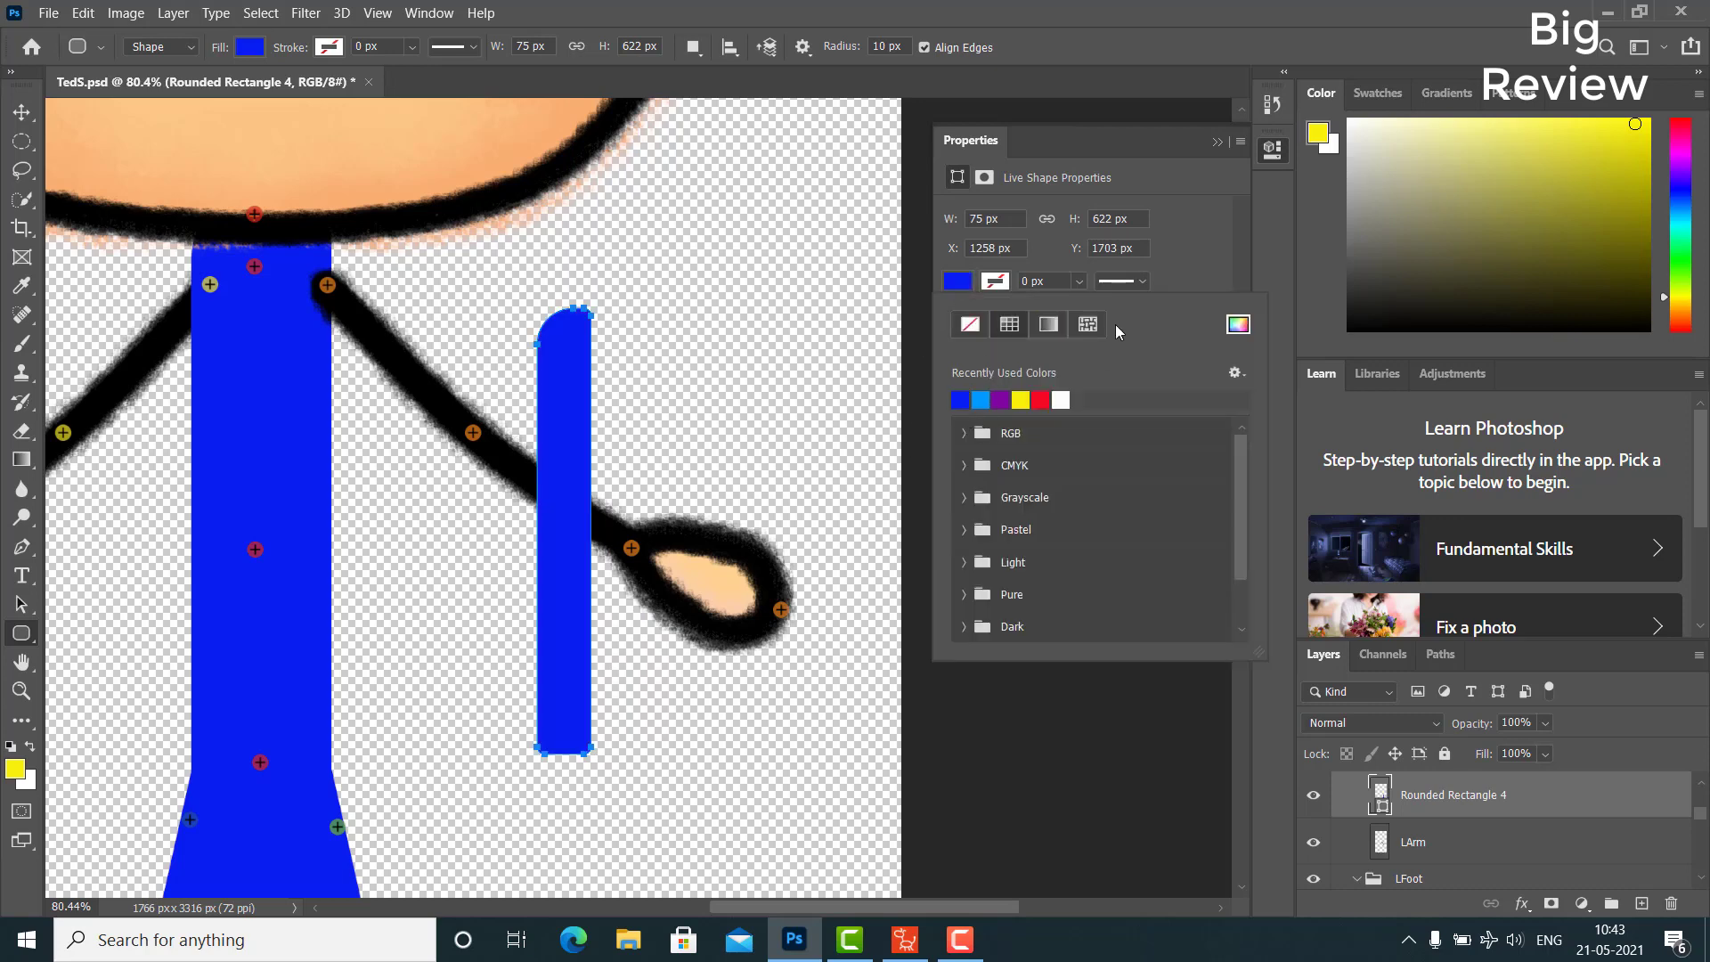
Set all four linked corner radii of the blue arm shape to 100 px to round its ends fully
{"action": "left_click", "coordinate": [1204, 280]}
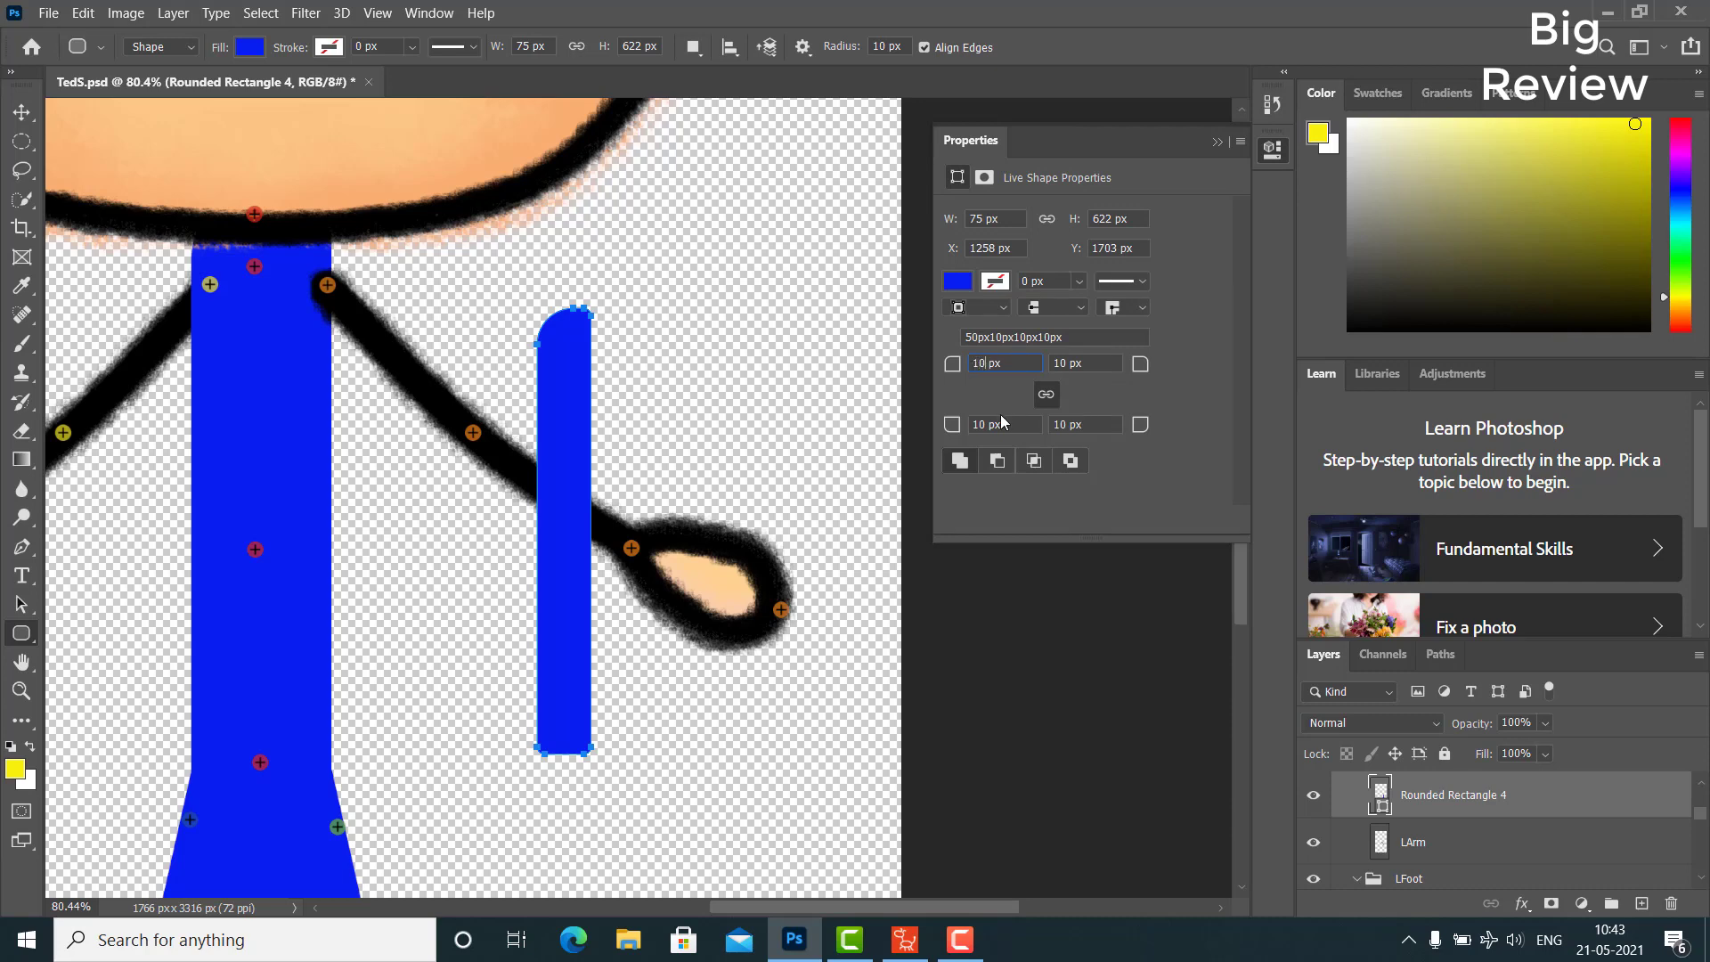
{"action": "key", "text": "Return"}
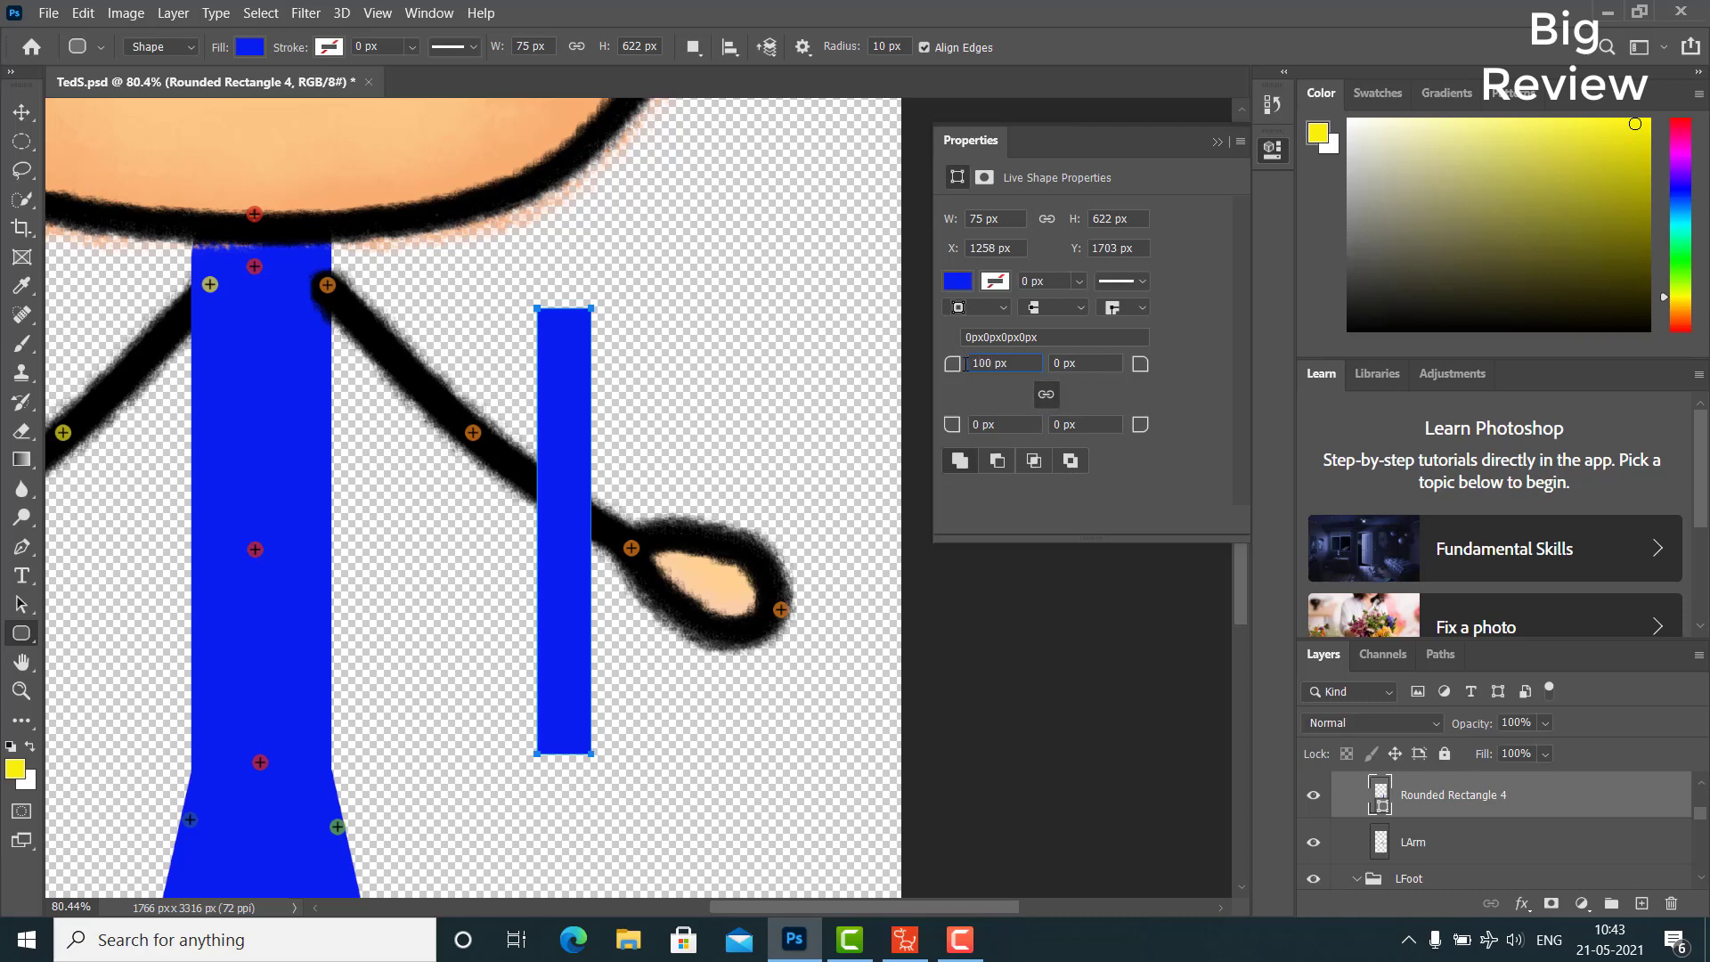
{"action": "key", "text": "Return"}
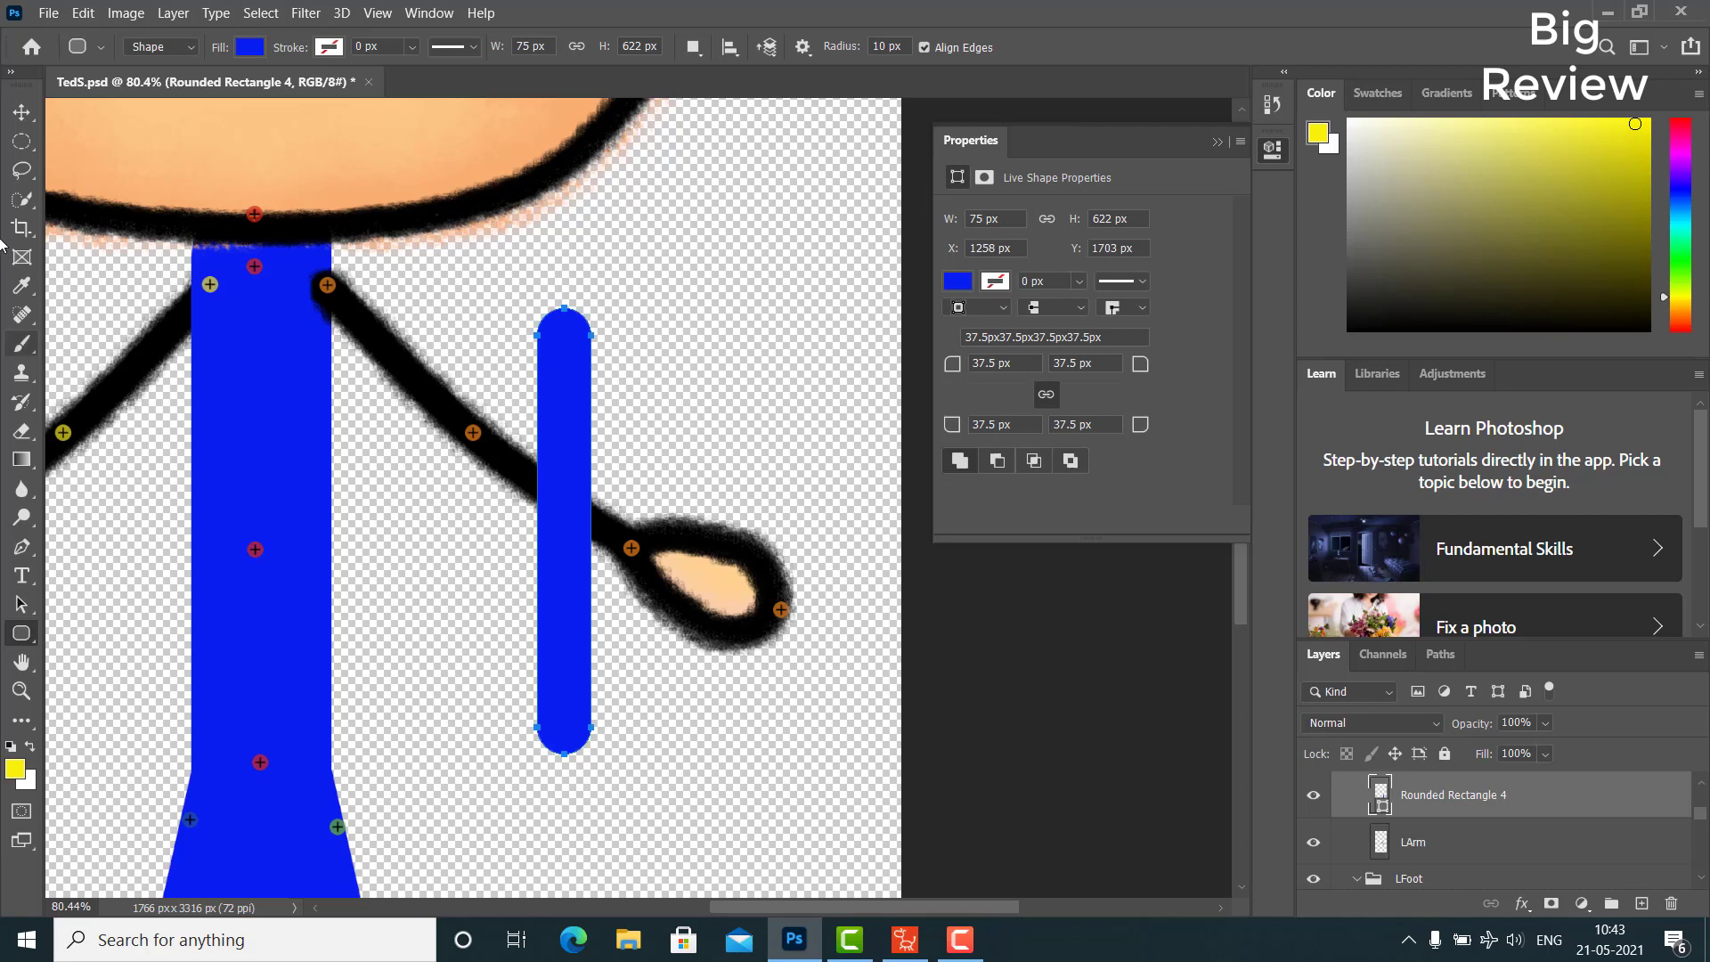
Move the blue arm's upper end onto the left shoulder joint and rotate the arm to -36.94°
{"action": "left_click", "coordinate": [21, 111]}
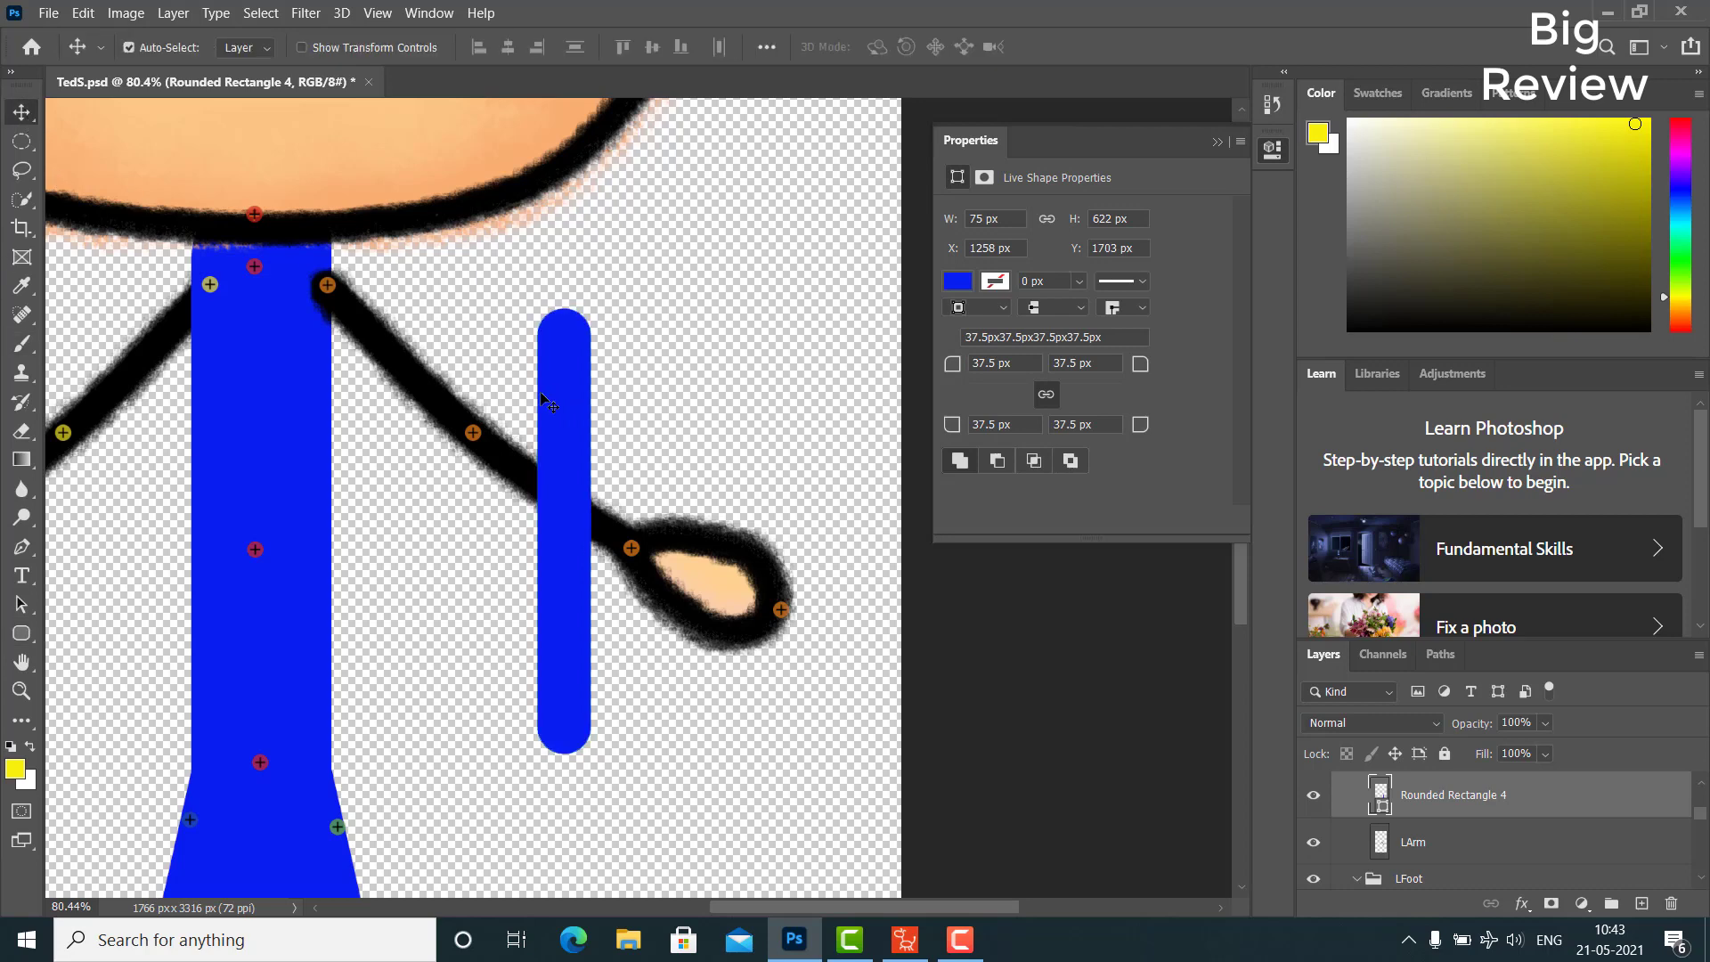
{"action": "left_click_drag", "start_coordinate": [545, 396], "coordinate": [383, 337]}
{"action": "key", "text": "ctrl+t"}
{"action": "mouse_move", "coordinate": [384, 434]}
{"action": "left_mouse_down"}
{"action": "mouse_move", "coordinate": [424, 440]}
{"action": "mouse_move", "coordinate": [403, 414]}
{"action": "left_mouse_up"}
{"action": "scroll", "coordinate": [446, 445], "scroll_direction": "down", "scroll_amount": 5}
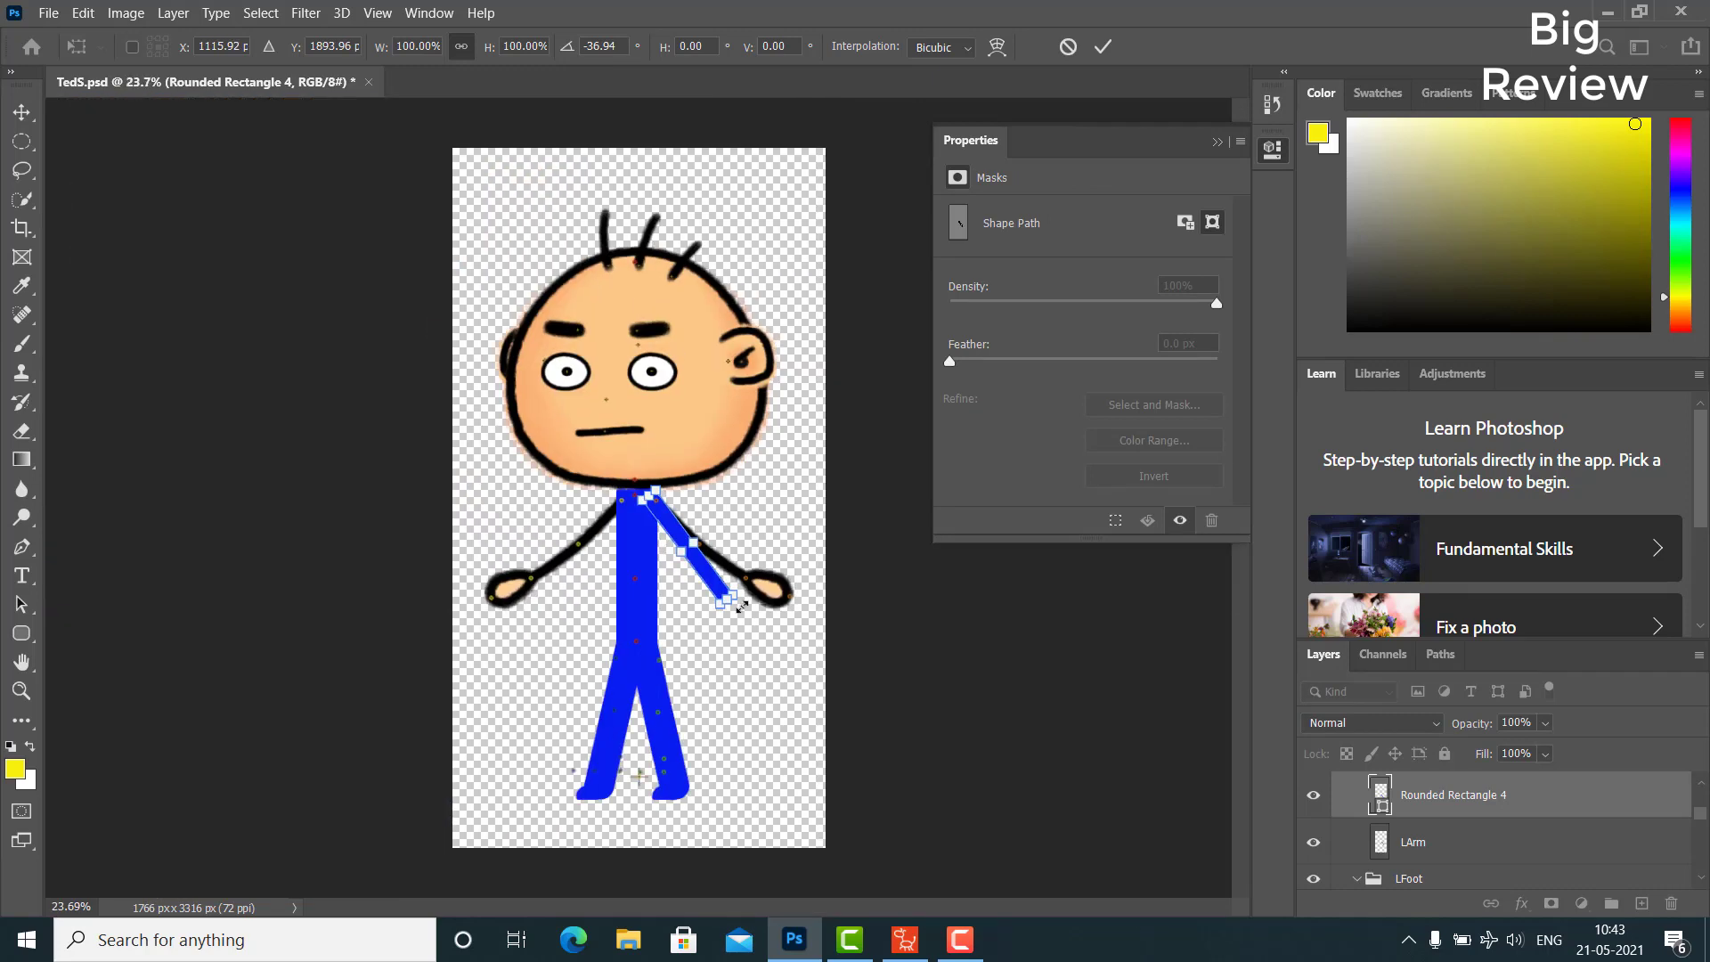
Scale the blue arm proportionally to 121.16% from its shoulder end and apply the transform
{"action": "scroll", "coordinate": [742, 610], "scroll_direction": "up", "scroll_amount": 5}
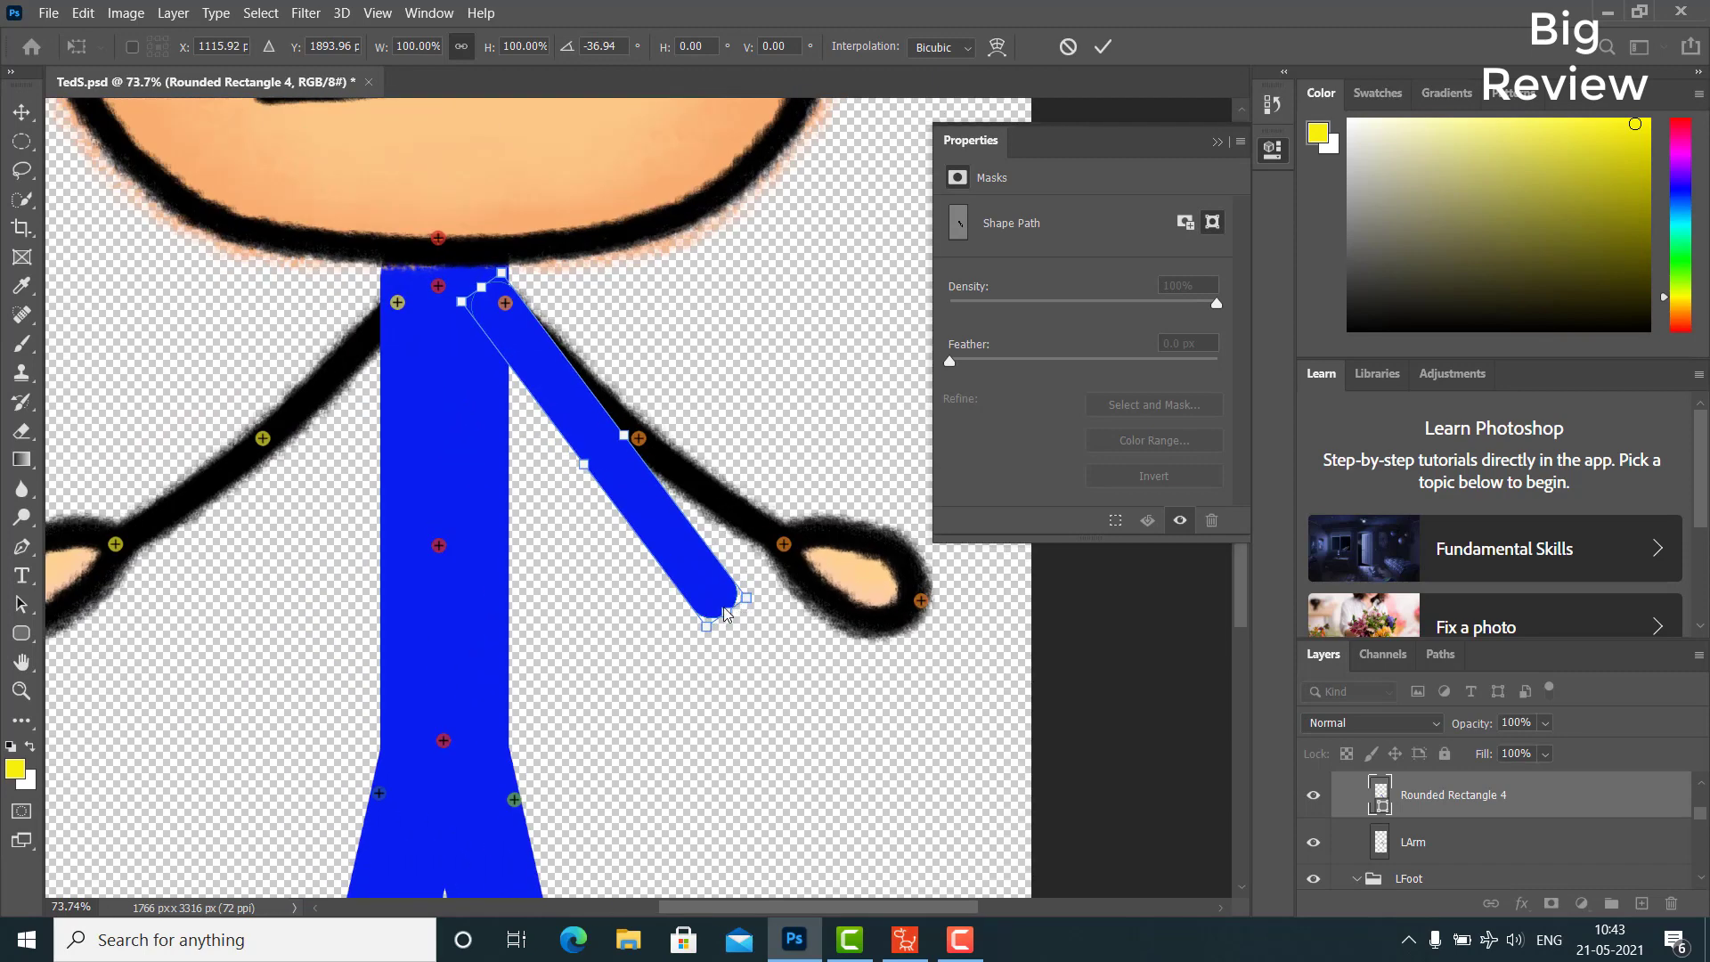
{"action": "left_click_drag", "start_coordinate": [726, 608], "coordinate": [792, 669]}
{"action": "scroll", "coordinate": [788, 670], "scroll_direction": "down", "scroll_amount": 5}
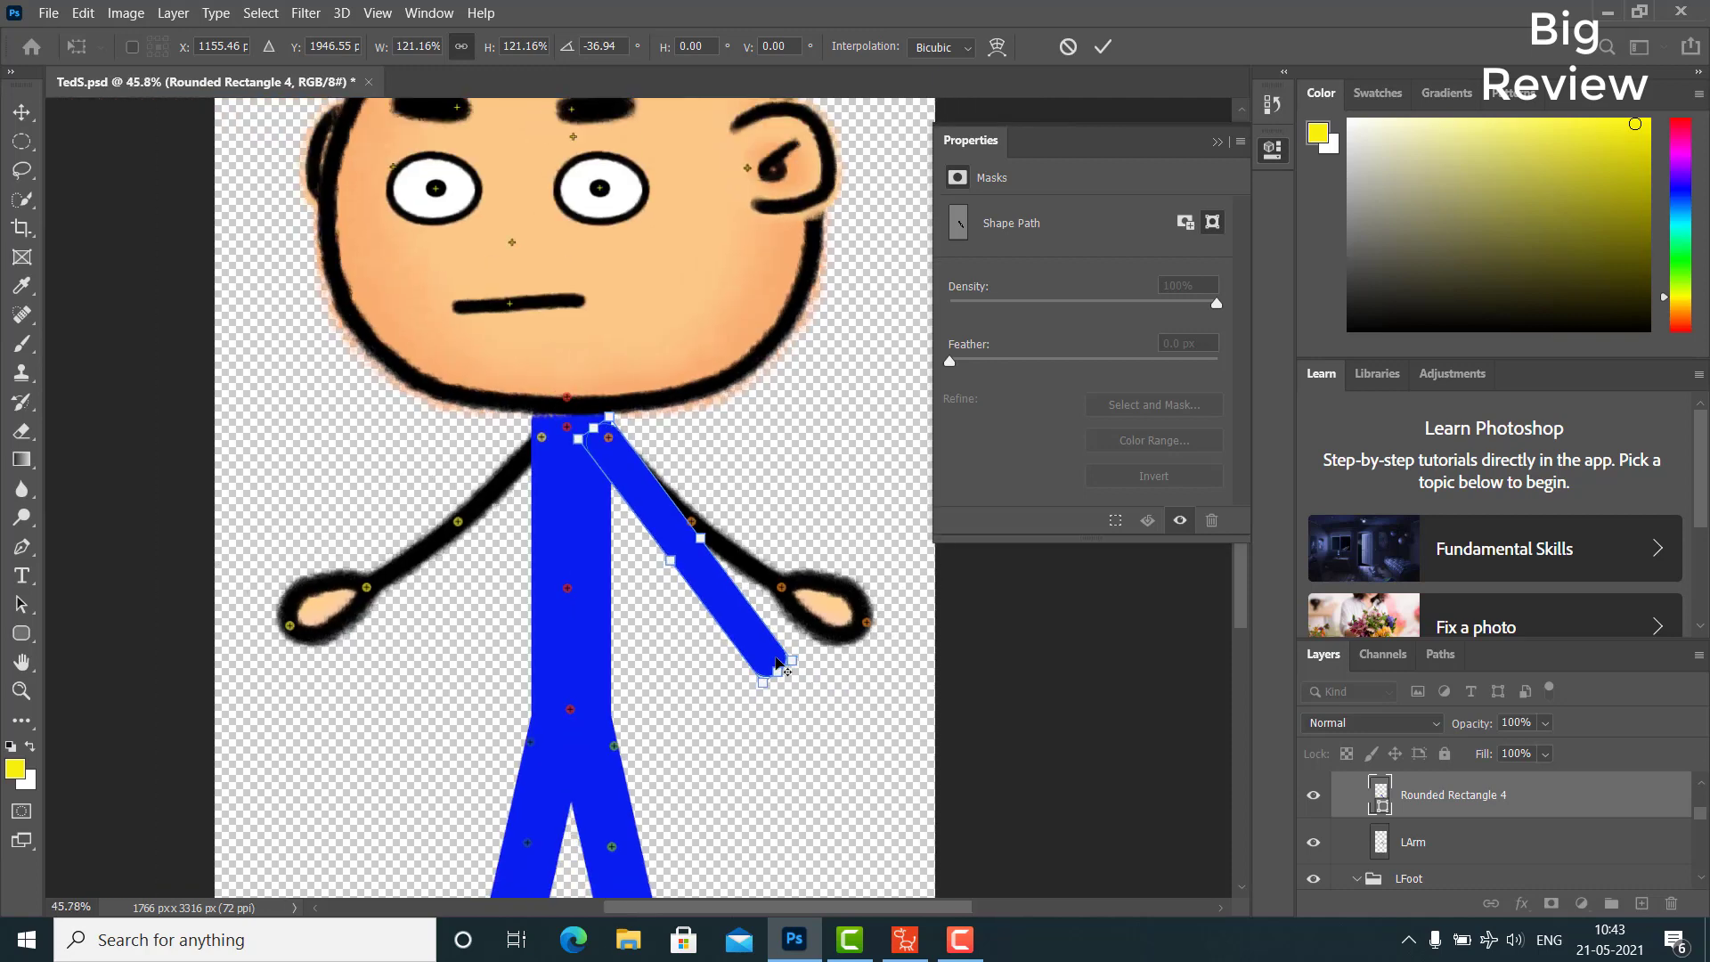
{"action": "scroll", "coordinate": [774, 661], "scroll_direction": "up", "scroll_amount": 4}
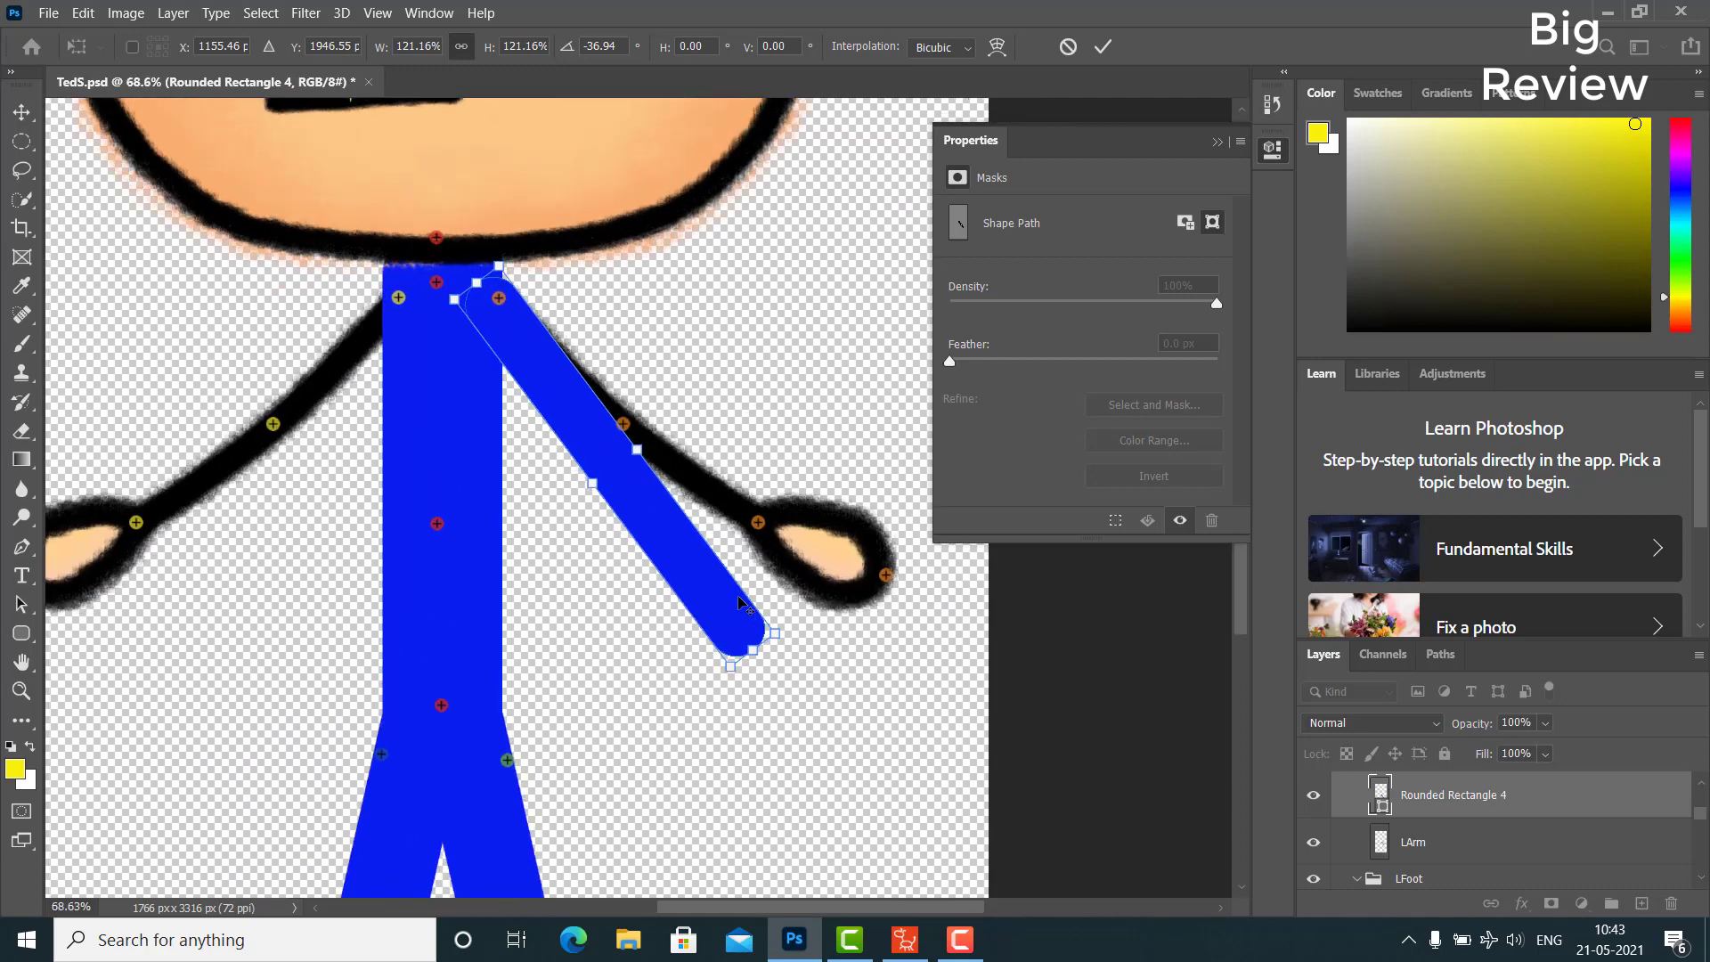
{"action": "key", "text": "Return"}
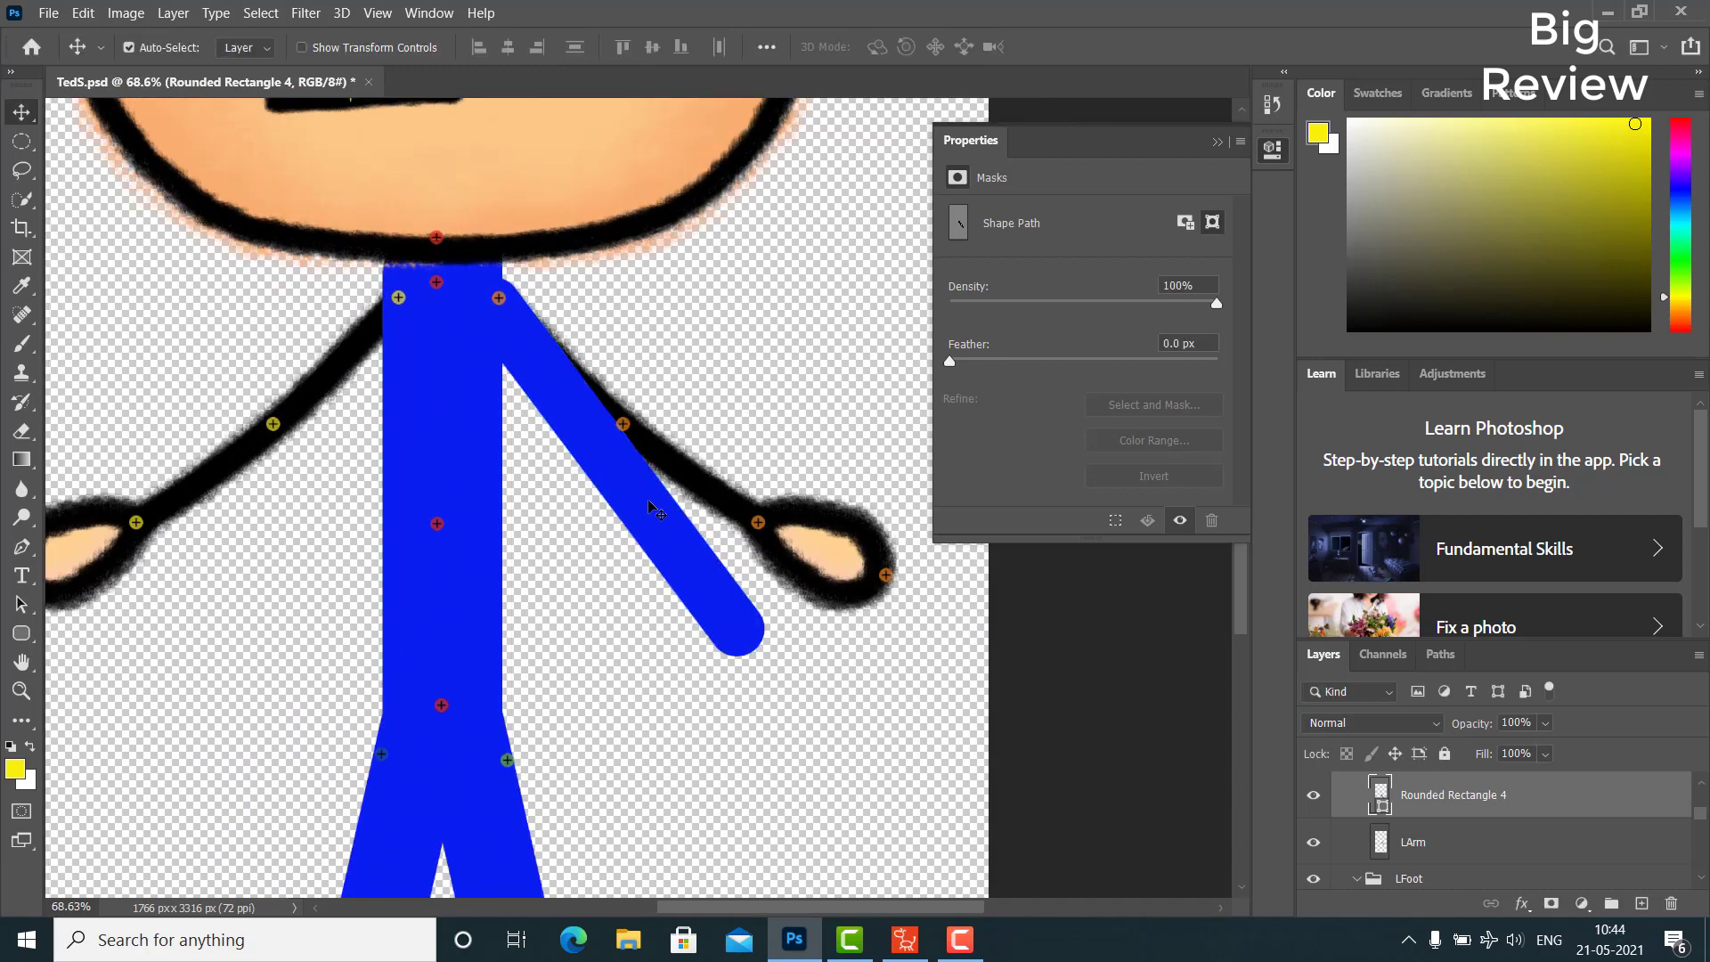
Nudge the blue left arm slightly into place and delete the original LArm artwork layer beneath it
{"action": "left_click_drag", "start_coordinate": [649, 496], "coordinate": [646, 494]}
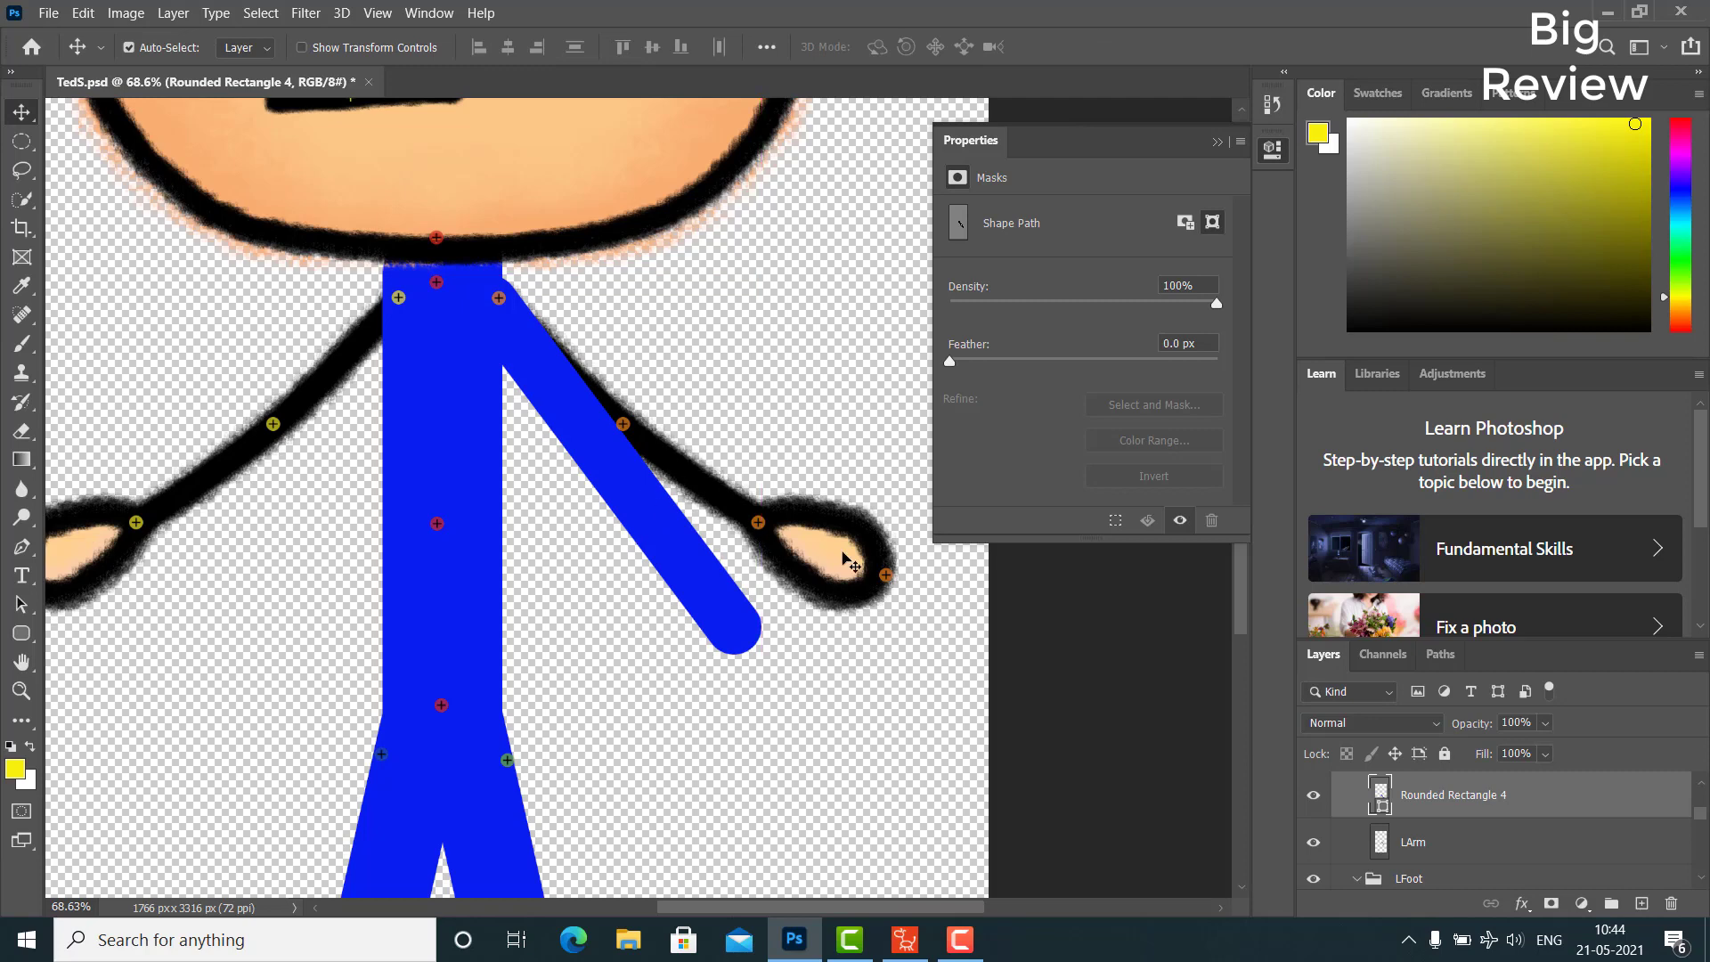
{"action": "left_click", "coordinate": [1312, 843]}
{"action": "left_click", "coordinate": [1312, 843]}
{"action": "left_click", "coordinate": [1436, 852]}
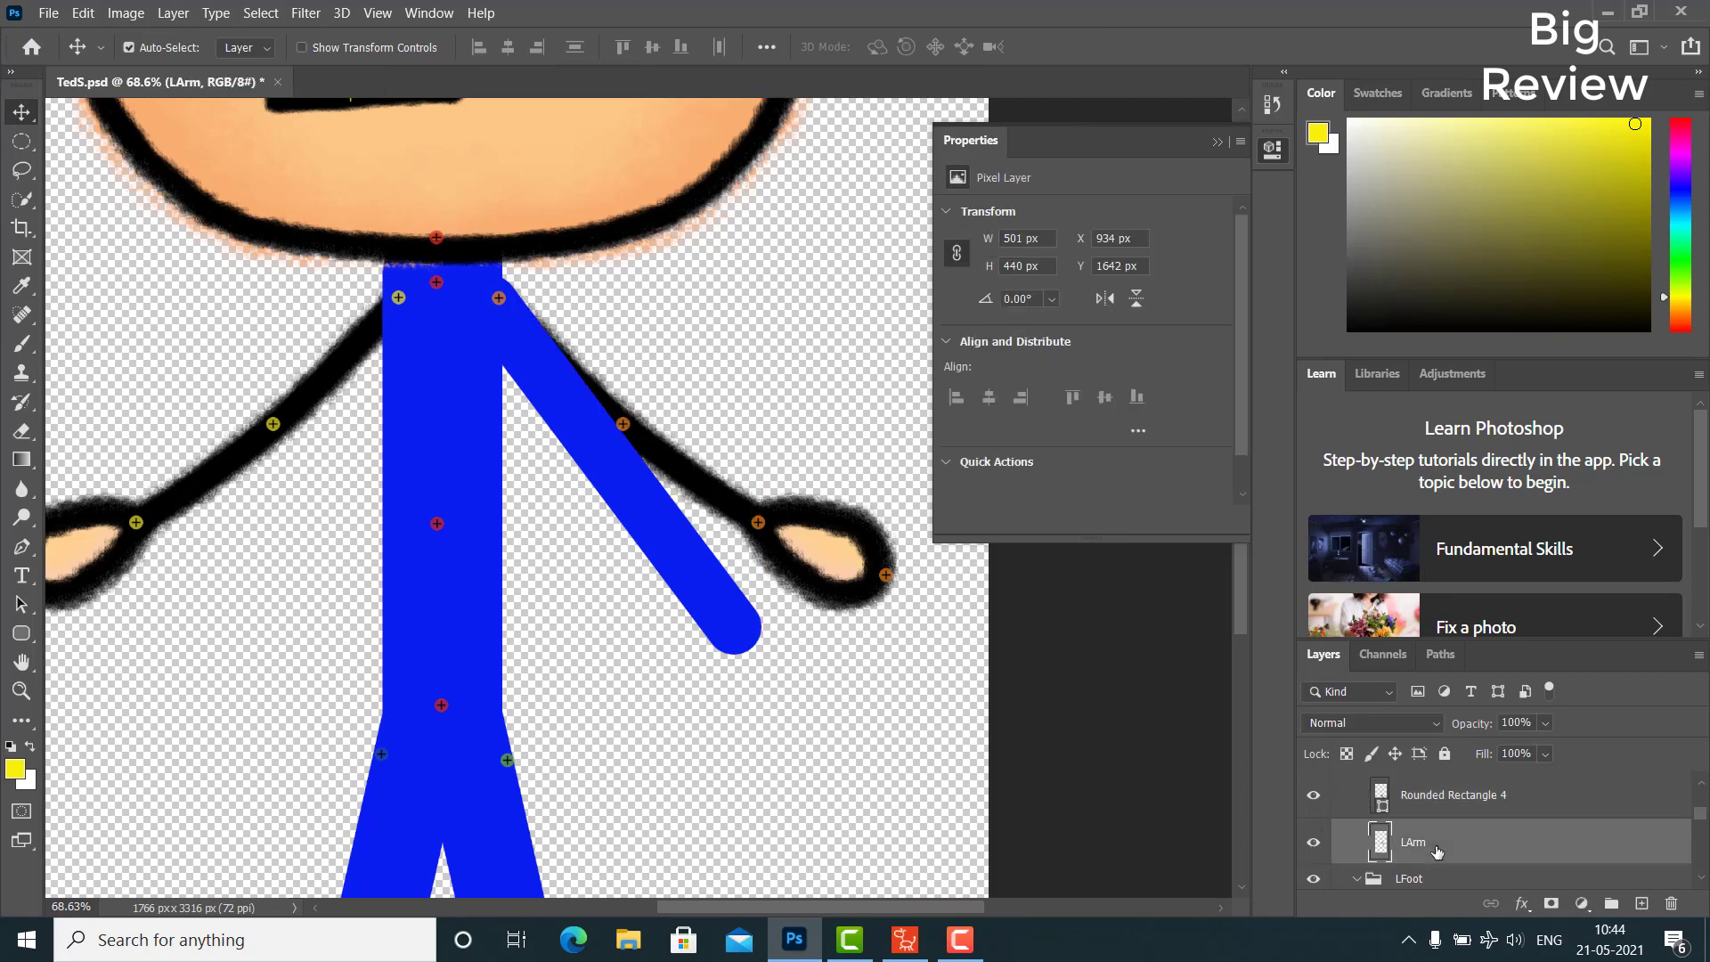
Rasterize the blue left arm's shape layer and delete the original LHand artwork
{"action": "left_click", "coordinate": [1436, 795]}
{"action": "right_click", "coordinate": [1425, 795]}
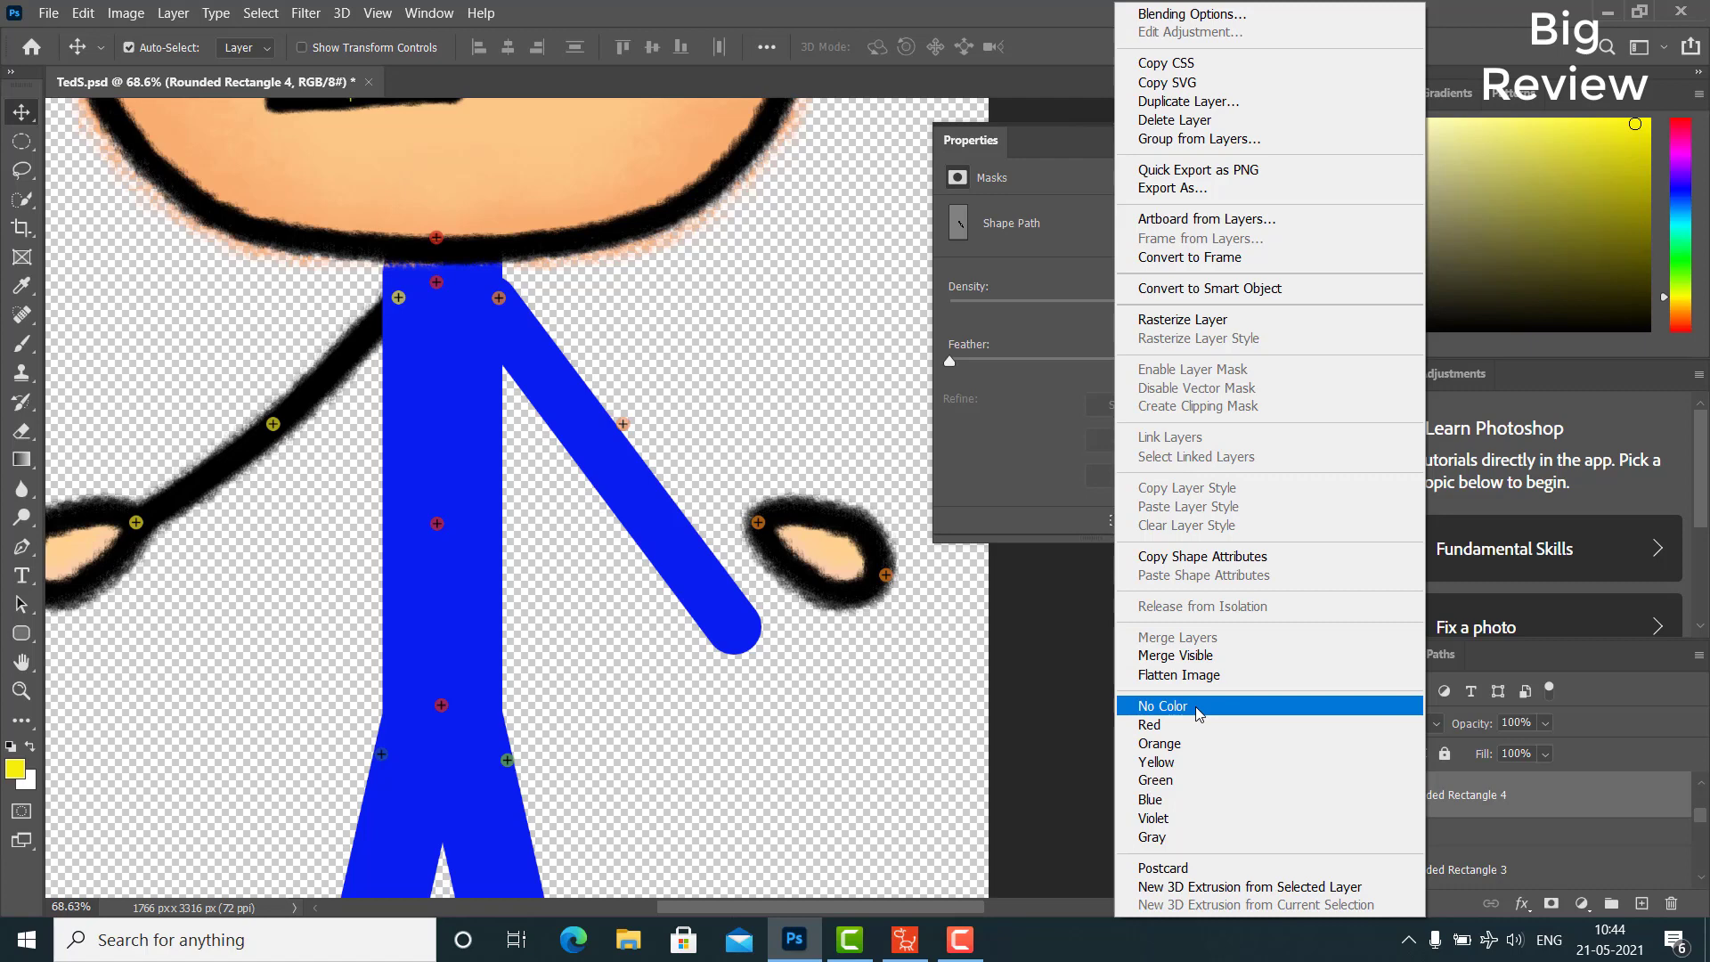
{"action": "left_click", "coordinate": [1174, 322]}
{"action": "left_click", "coordinate": [1214, 144]}
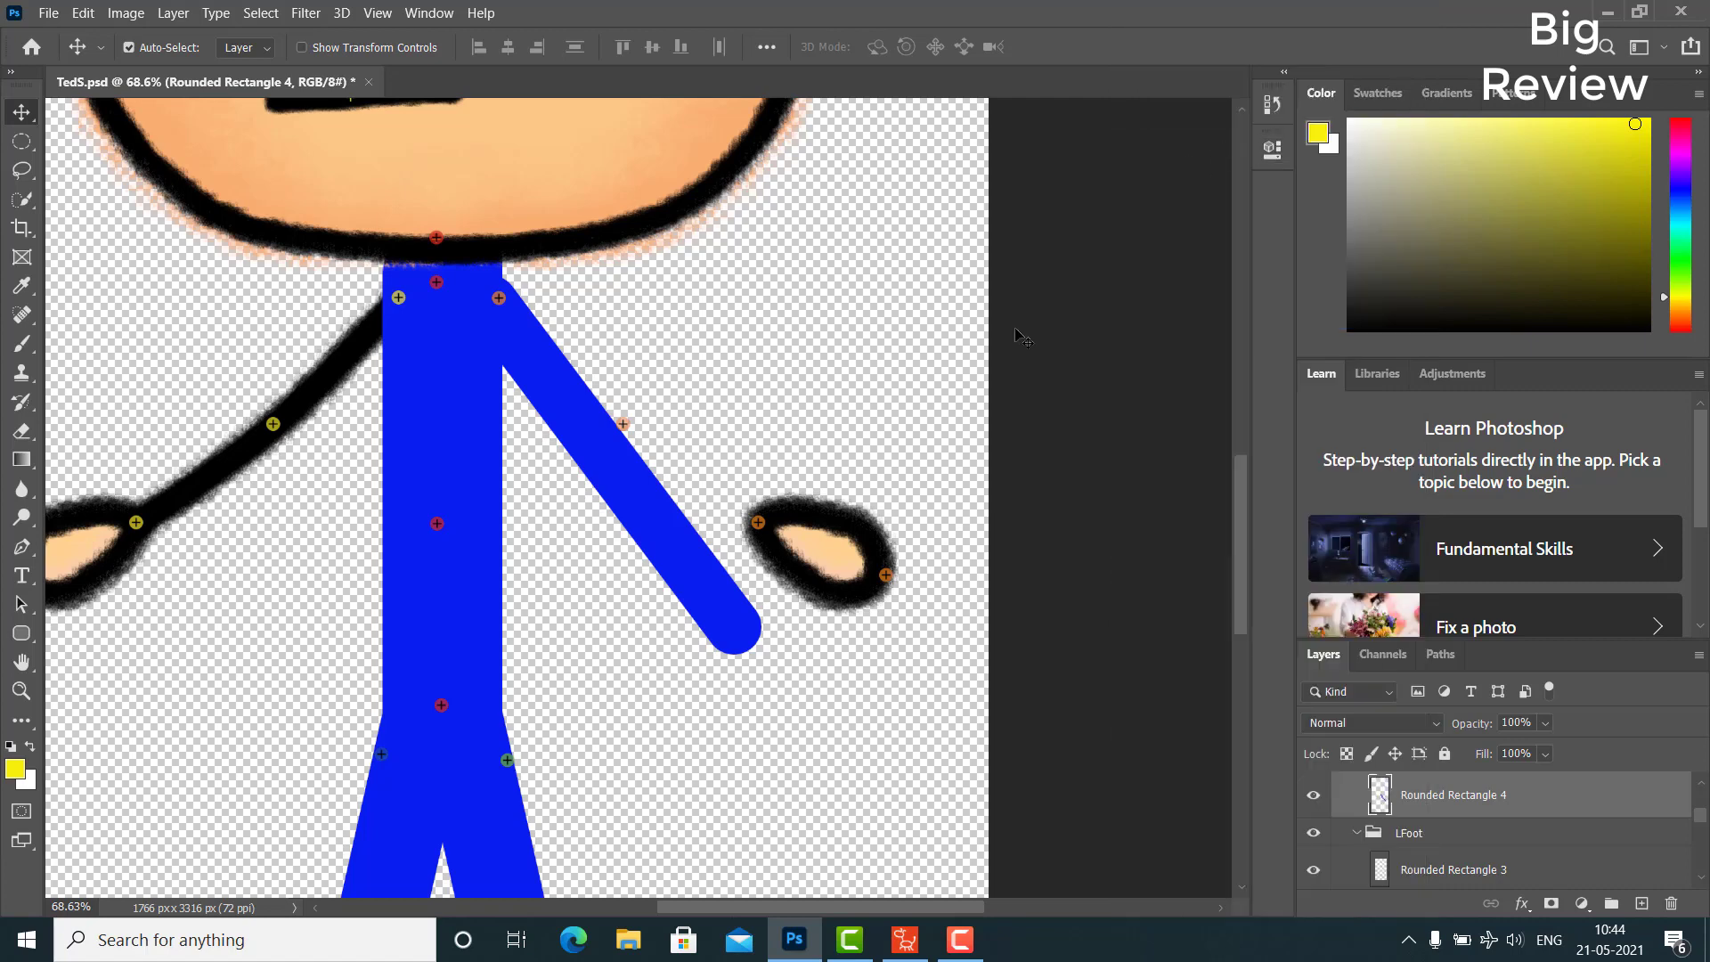
{"action": "left_click", "coordinate": [846, 580]}
{"action": "key", "text": "Delete"}
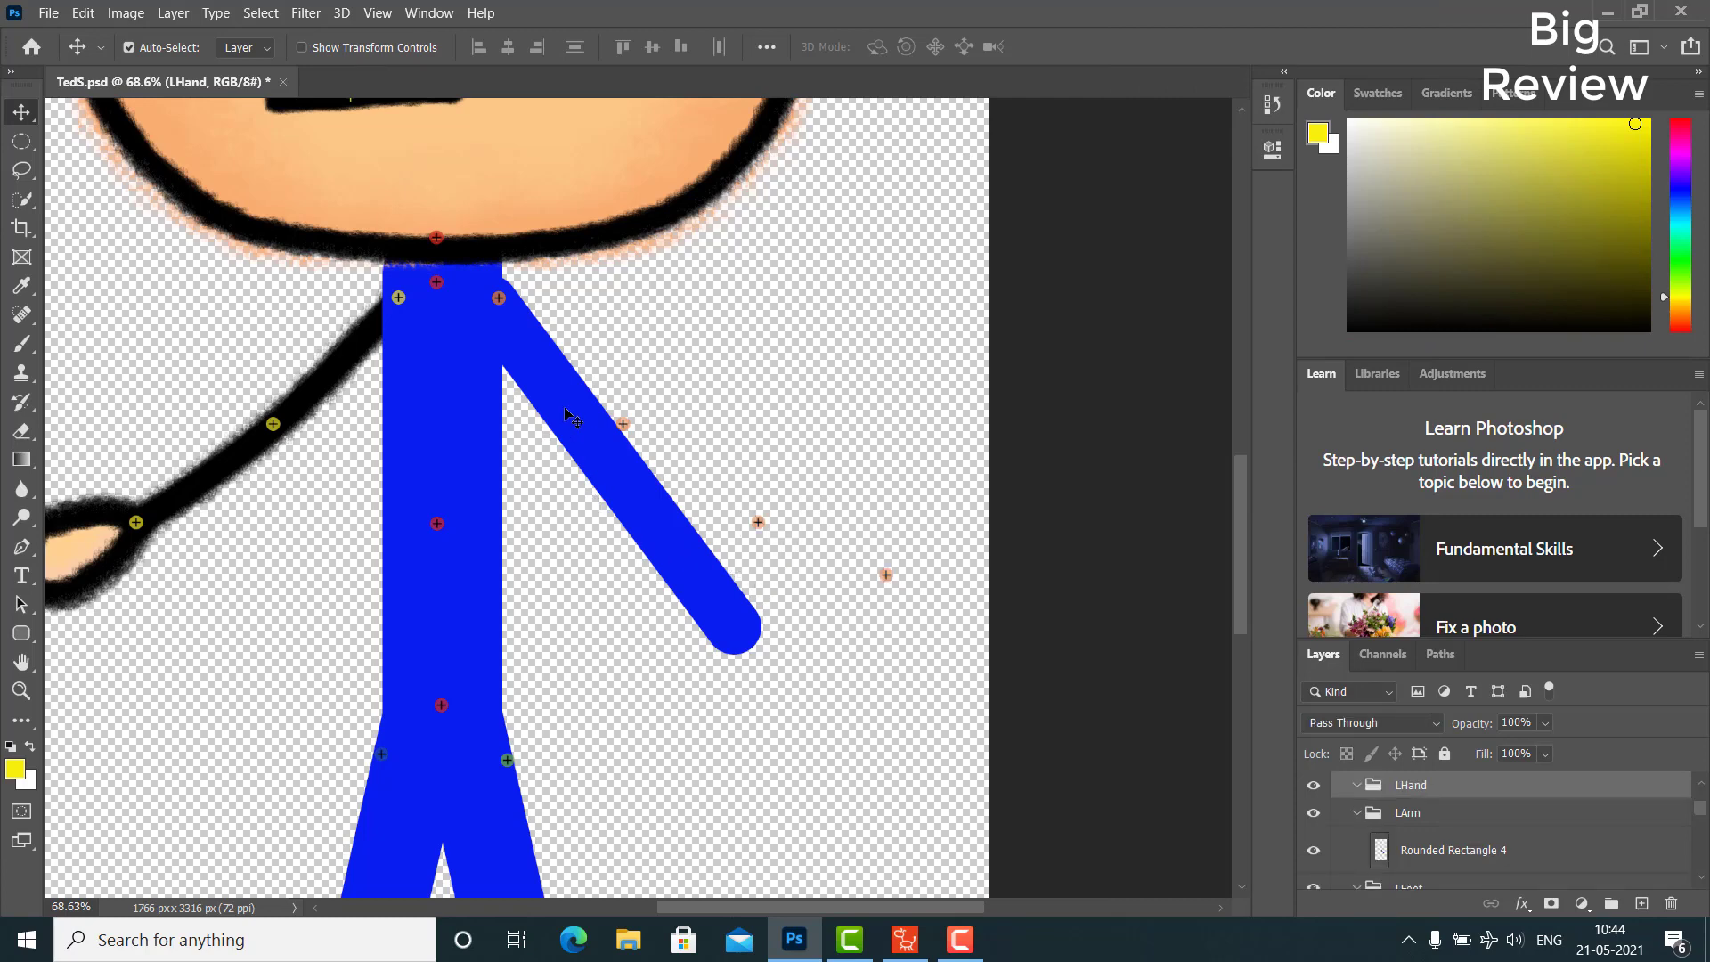
Reposition the LArm, LForearm, LHand and LHand_Nub joints along the blue left arm from shoulder to tip
{"action": "scroll", "coordinate": [543, 374], "scroll_direction": "up", "scroll_amount": 4}
{"action": "left_click_drag", "start_coordinate": [483, 268], "coordinate": [467, 267]}
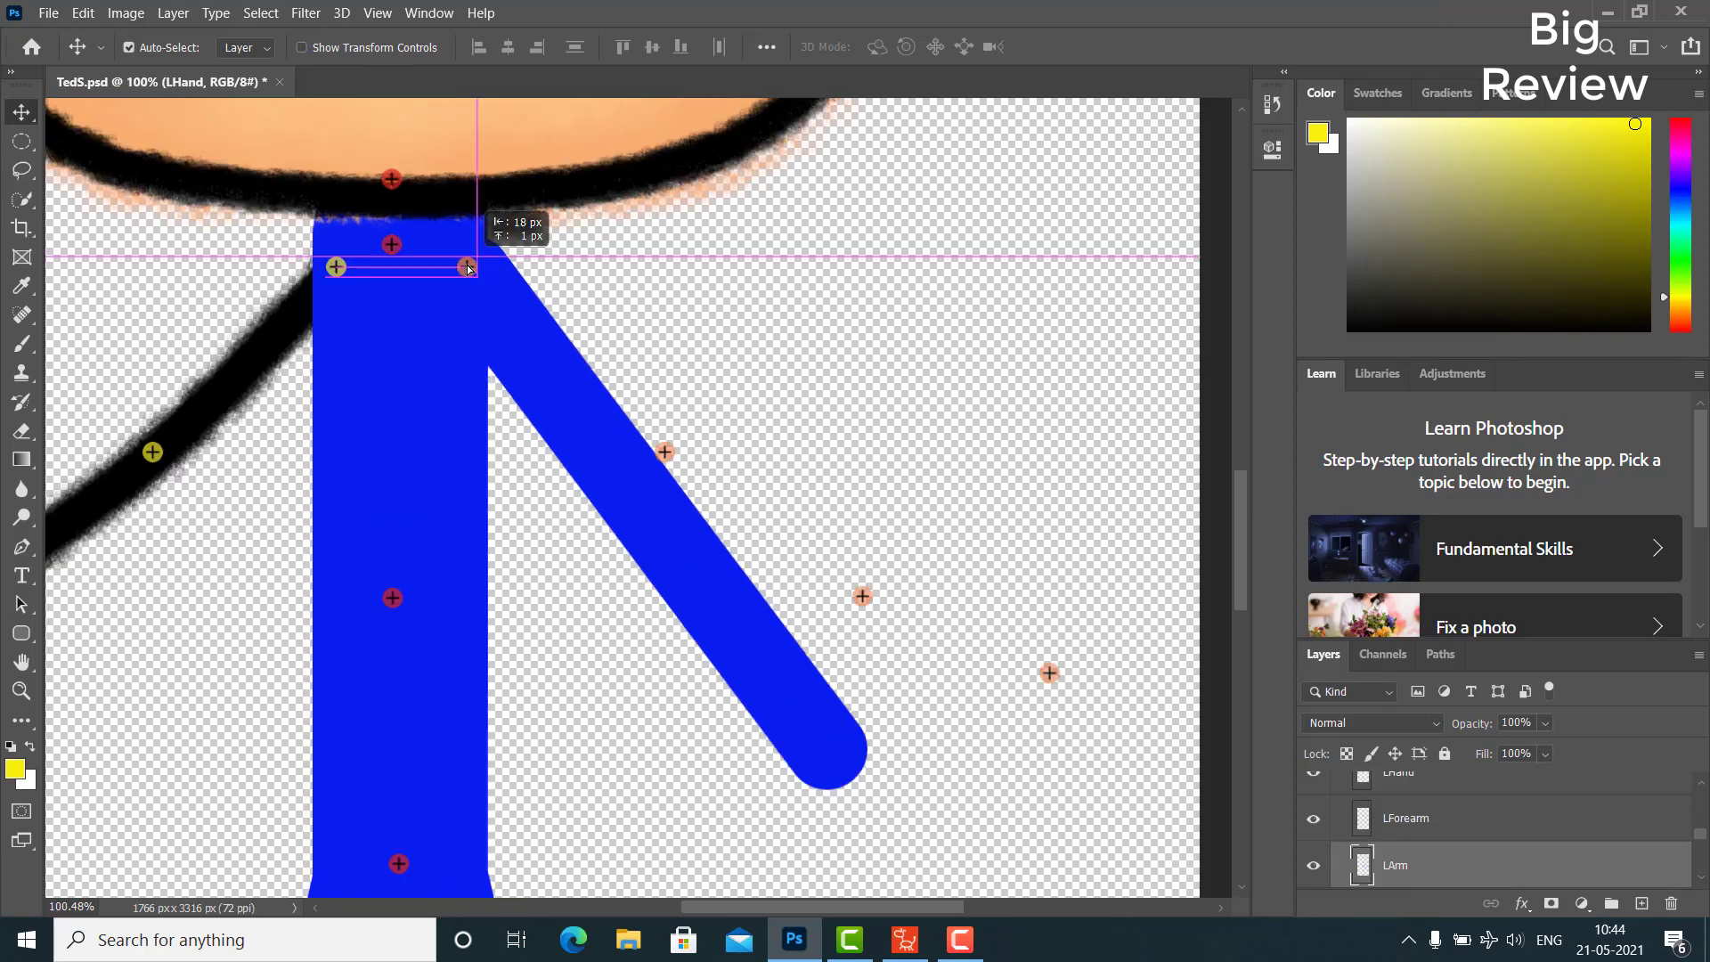
{"action": "left_click_drag", "start_coordinate": [666, 456], "coordinate": [635, 488]}
{"action": "mouse_move", "coordinate": [862, 598]}
{"action": "left_mouse_down"}
{"action": "mouse_move", "coordinate": [811, 723]}
{"action": "mouse_move", "coordinate": [795, 722]}
{"action": "left_mouse_up"}
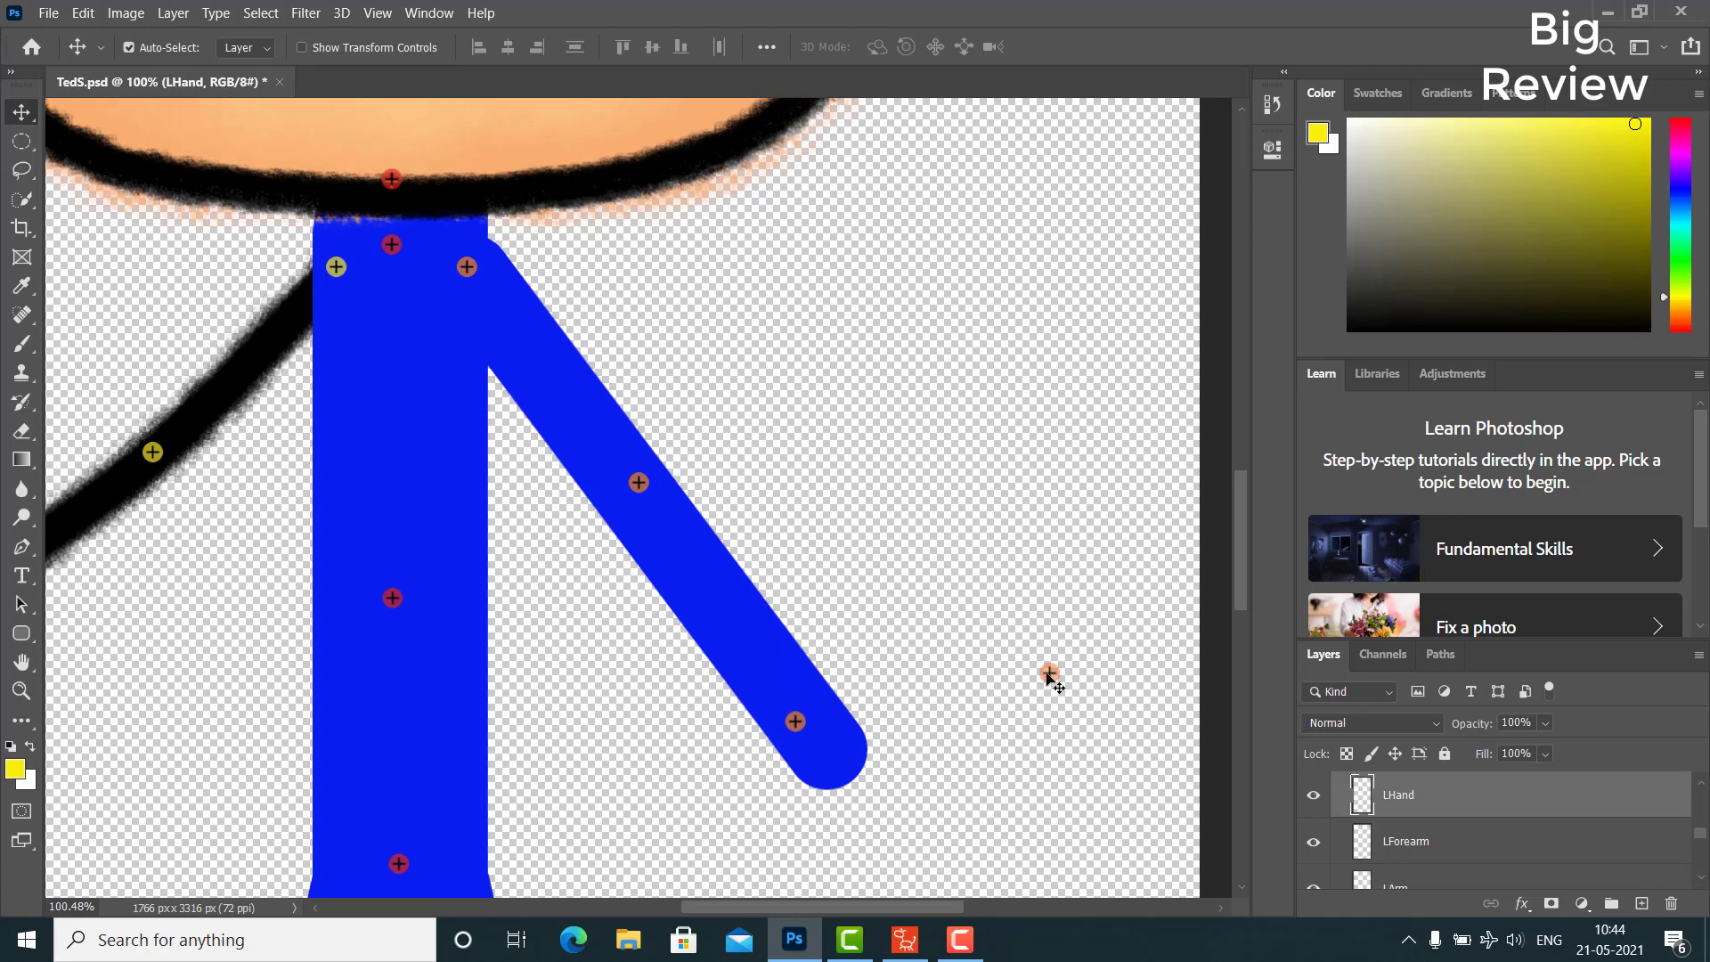
{"action": "mouse_move", "coordinate": [1048, 673]}
{"action": "left_mouse_down"}
{"action": "mouse_move", "coordinate": [855, 725]}
{"action": "mouse_move", "coordinate": [845, 771]}
{"action": "left_mouse_up"}
{"action": "scroll", "coordinate": [737, 659], "scroll_direction": "down", "scroll_amount": 4}
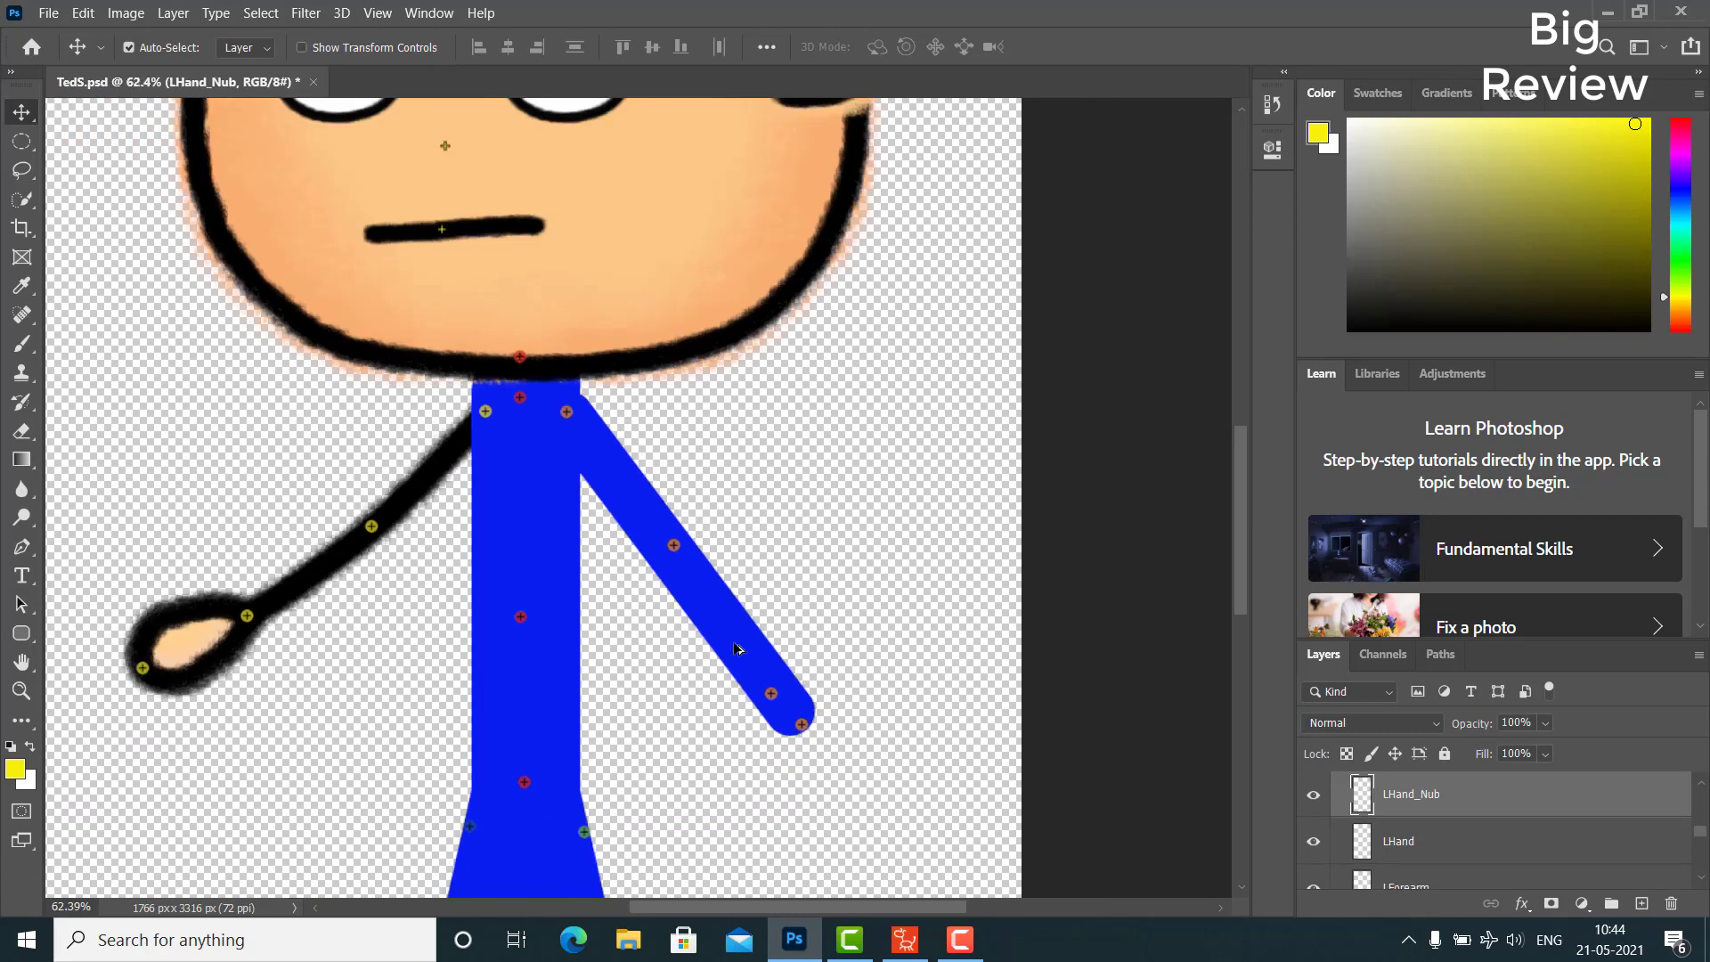
Duplicate the blue left arm layer and move the copy into the RArm group above its original artwork
{"action": "scroll", "coordinate": [548, 680], "scroll_direction": "up", "scroll_amount": 3}
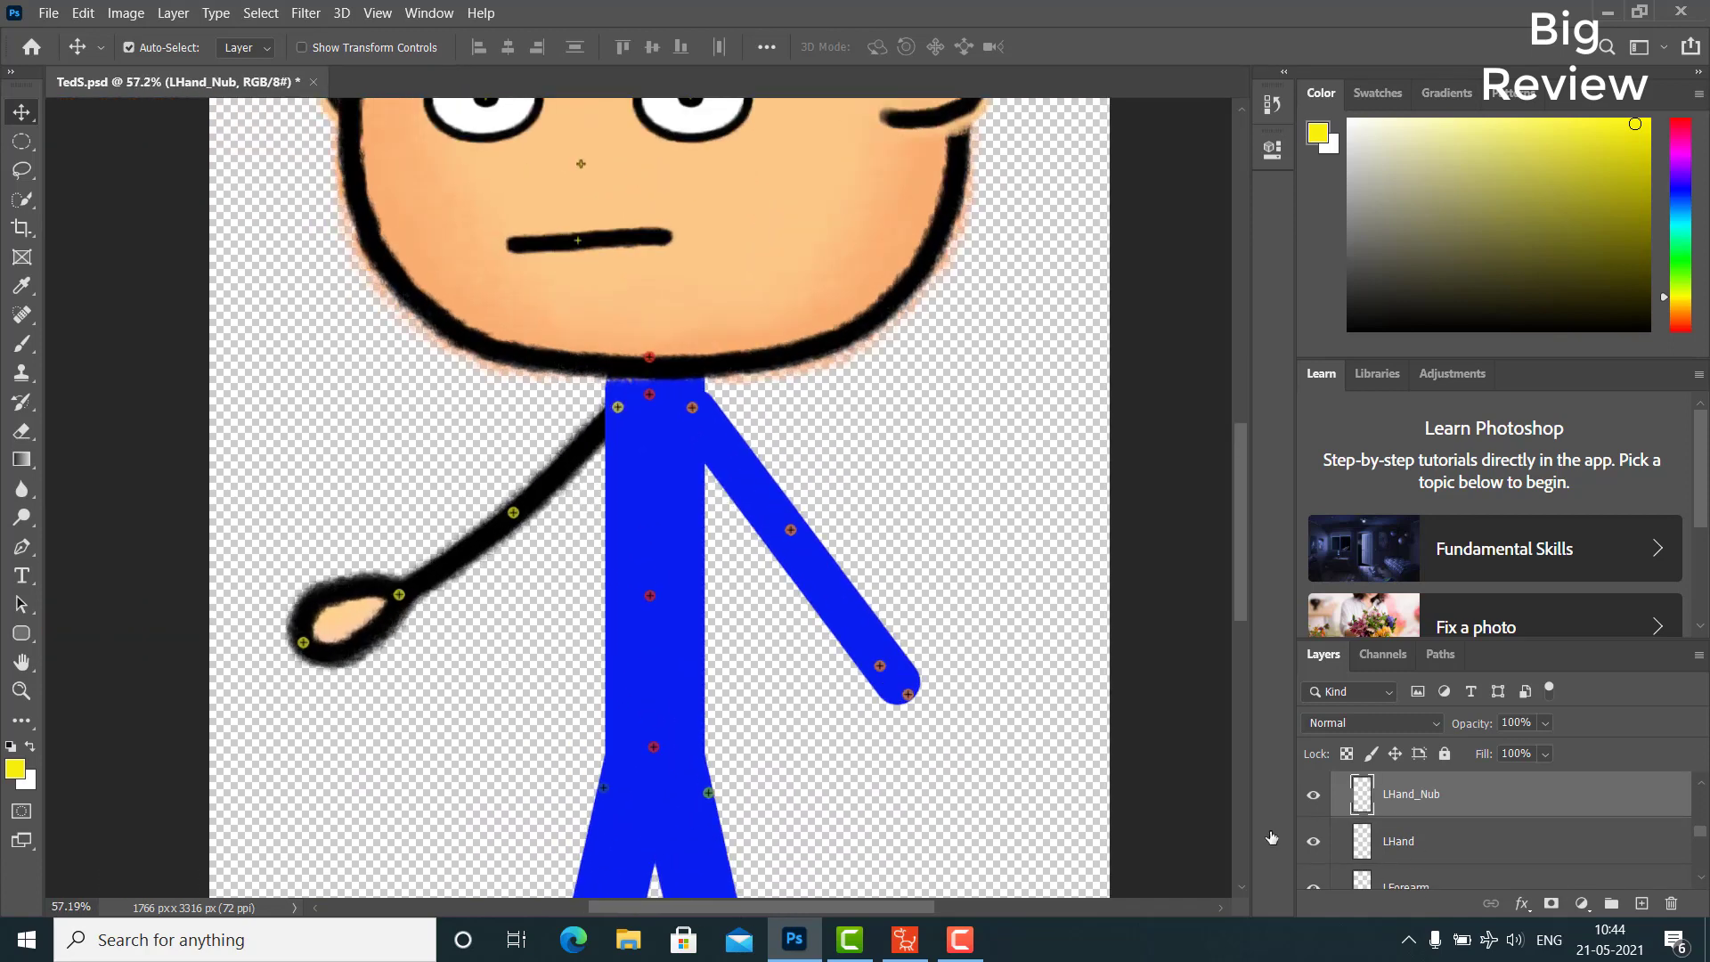
{"action": "left_click", "coordinate": [729, 476]}
{"action": "scroll", "coordinate": [1427, 839], "scroll_direction": "down", "scroll_amount": 2}
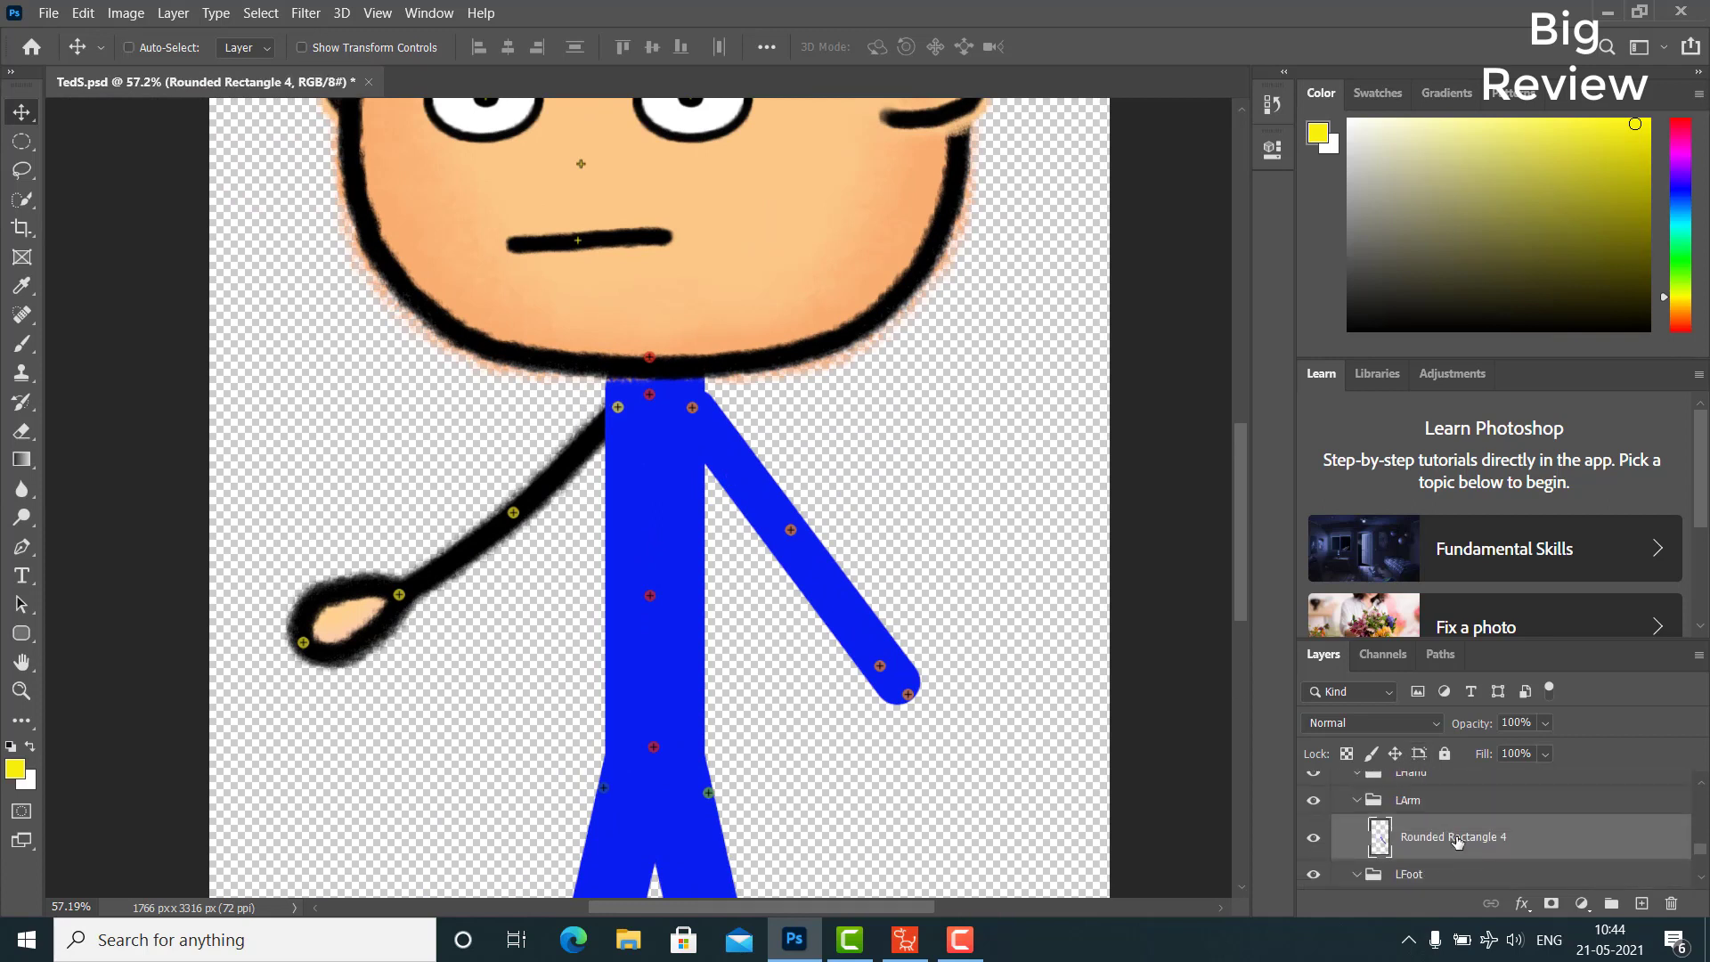
{"action": "key", "text": "ctrl+j"}
{"action": "mouse_move", "coordinate": [1451, 837]}
{"action": "left_mouse_down"}
{"action": "mouse_move", "coordinate": [1424, 792]}
{"action": "mouse_move", "coordinate": [1420, 833]}
{"action": "mouse_move", "coordinate": [1460, 924]}
{"action": "mouse_move", "coordinate": [1429, 818]}
{"action": "left_mouse_up"}
{"action": "left_click", "coordinate": [1357, 828]}
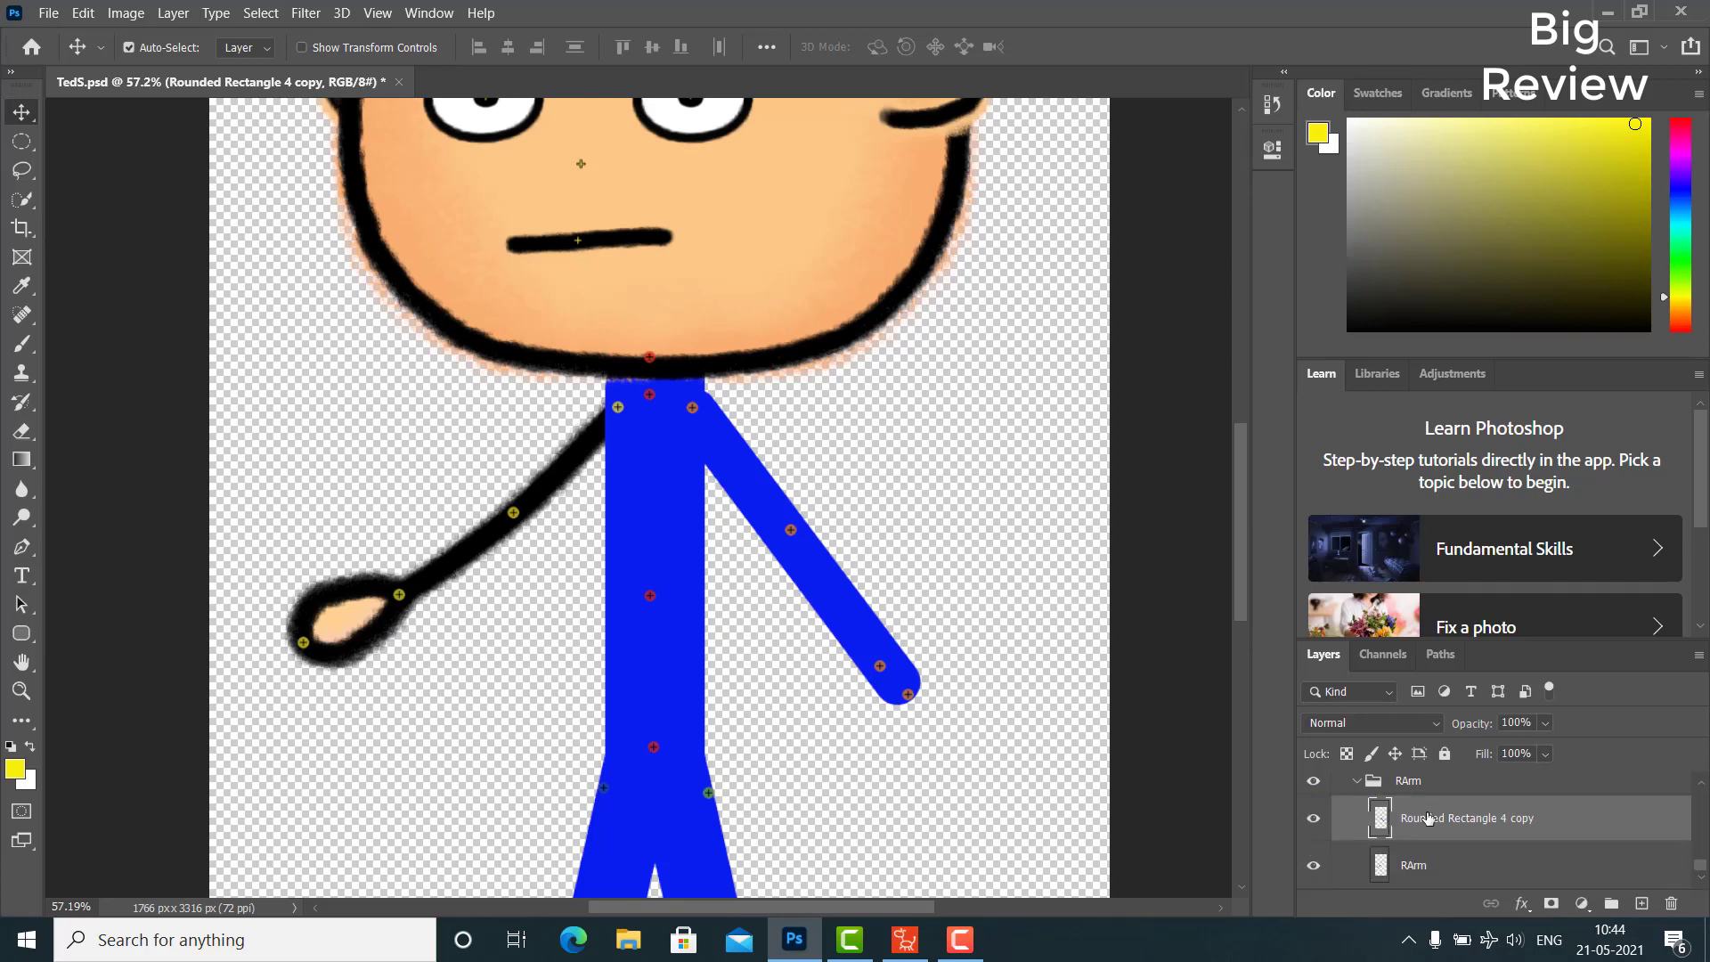
Identify the original RArm artwork by toggling its visibility and delete that layer
{"action": "left_click", "coordinate": [1315, 866]}
{"action": "left_click", "coordinate": [1314, 867]}
{"action": "left_click", "coordinate": [1457, 871]}
{"action": "key", "text": "Delete"}
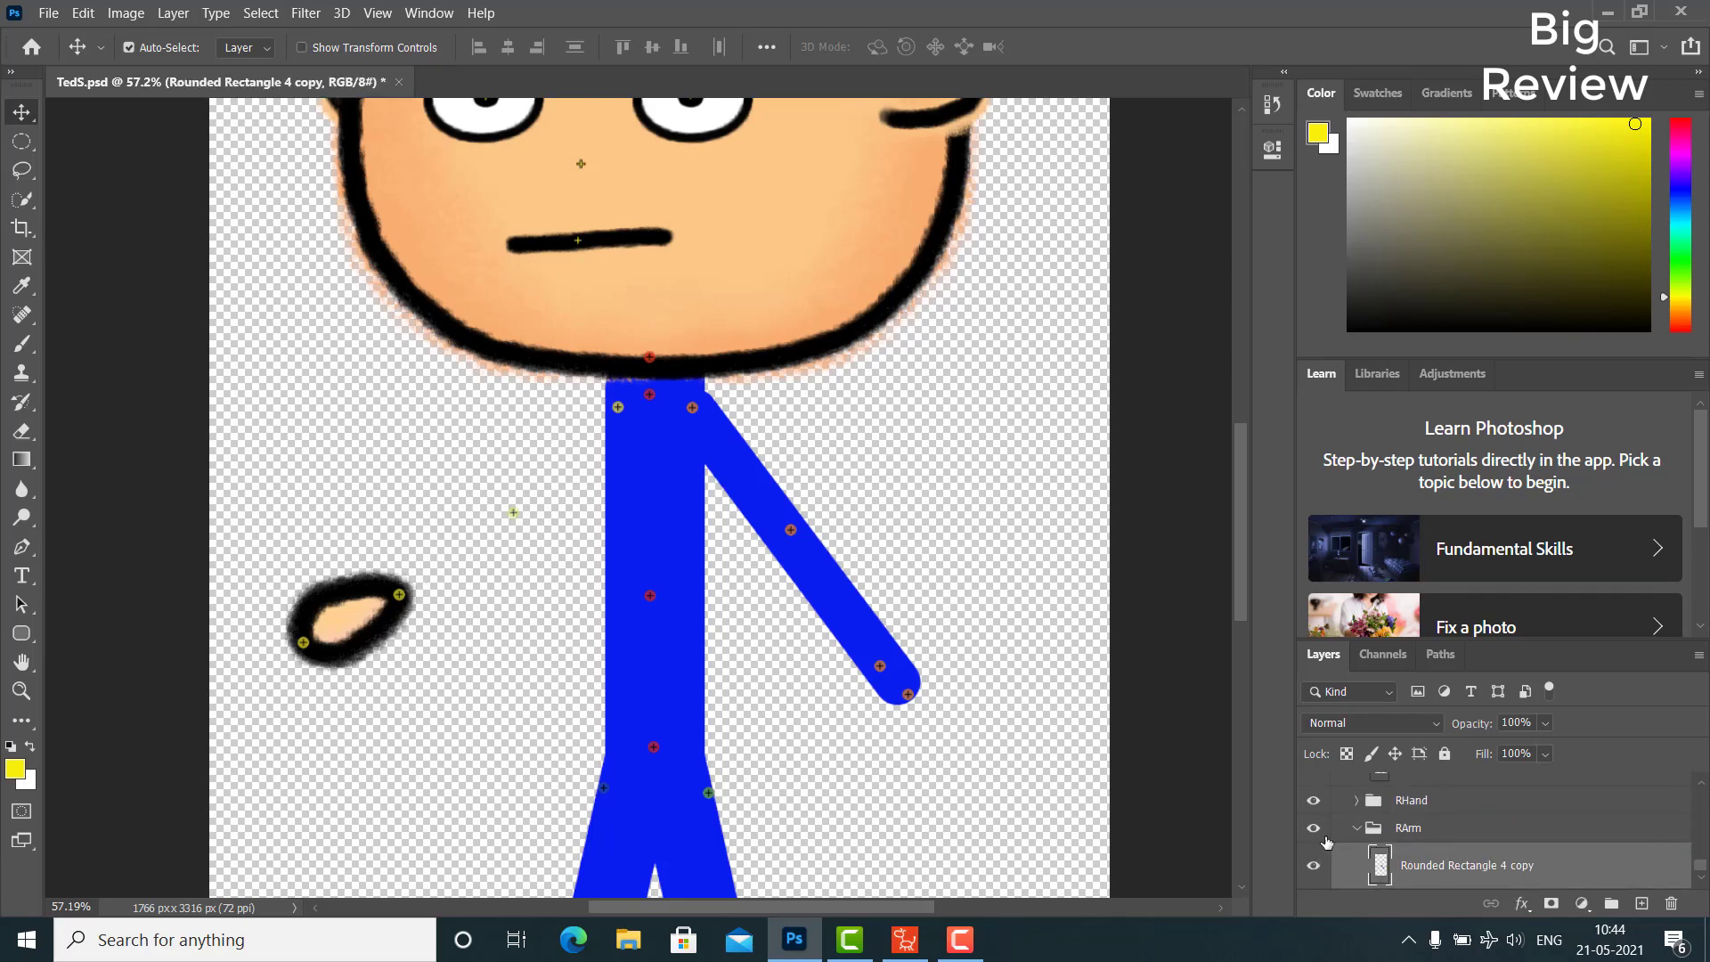
Flip the copied blue arm horizontally, move it onto the right shoulder joint at X 594.50 px and apply the transform
{"action": "key", "text": "ctrl+t"}
{"action": "right_click", "coordinate": [784, 512]}
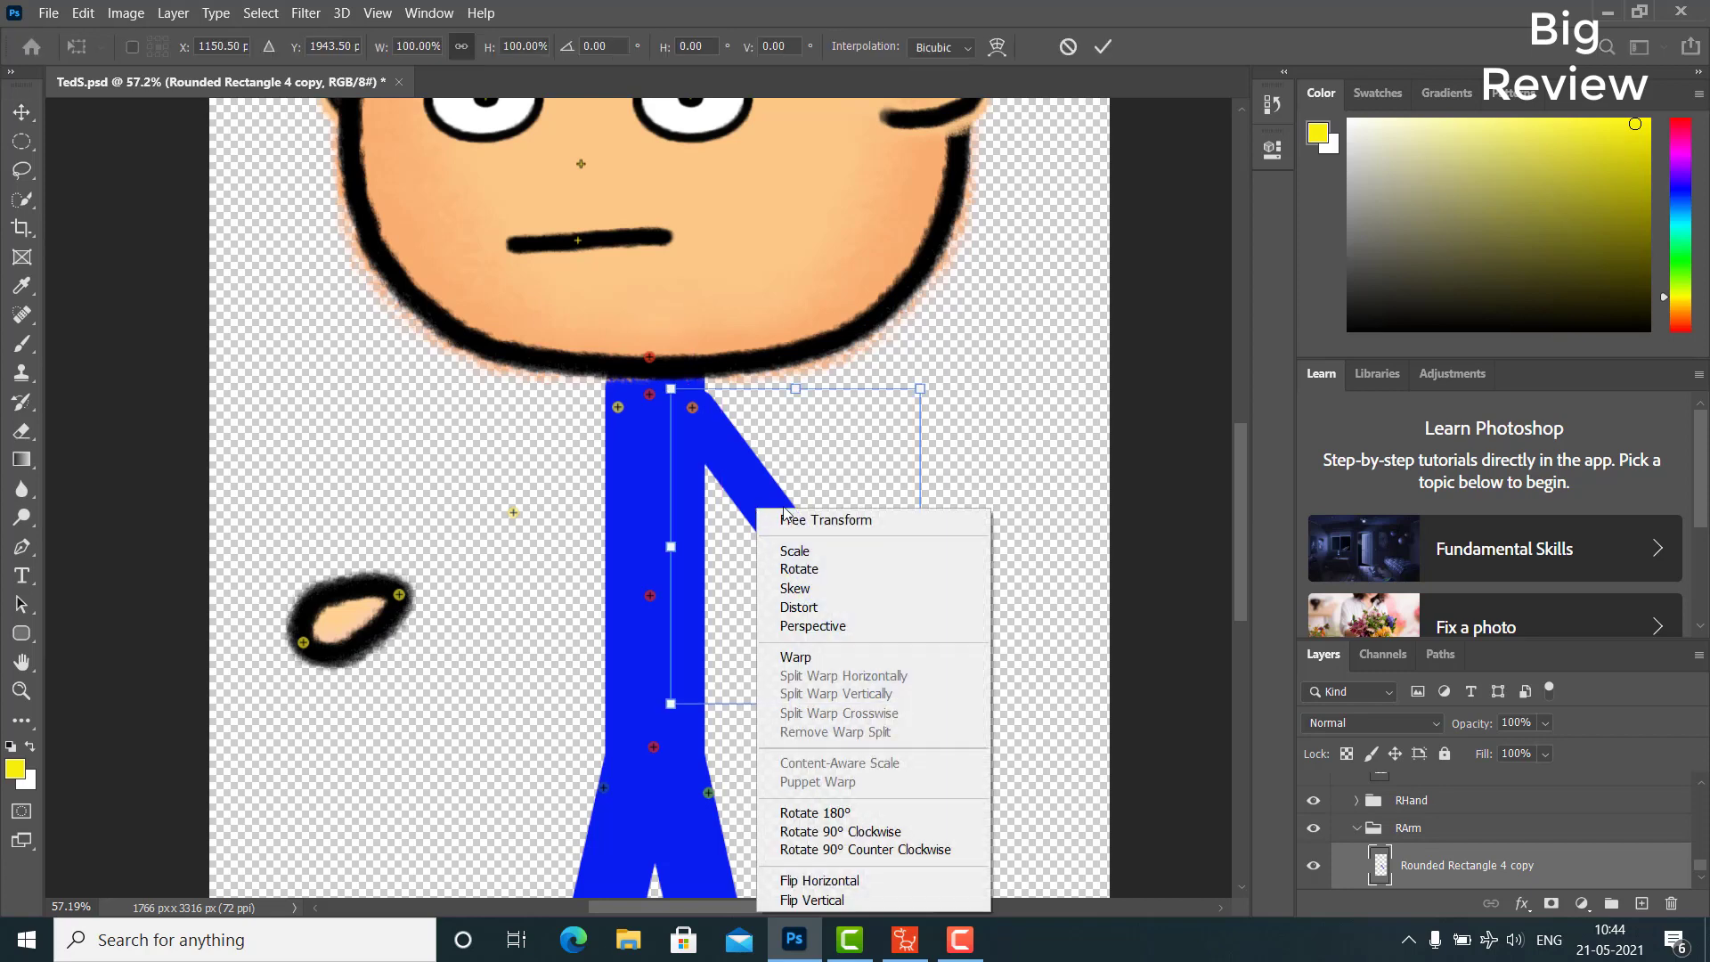
{"action": "left_click", "coordinate": [858, 880]}
{"action": "left_click_drag", "start_coordinate": [878, 458], "coordinate": [603, 459]}
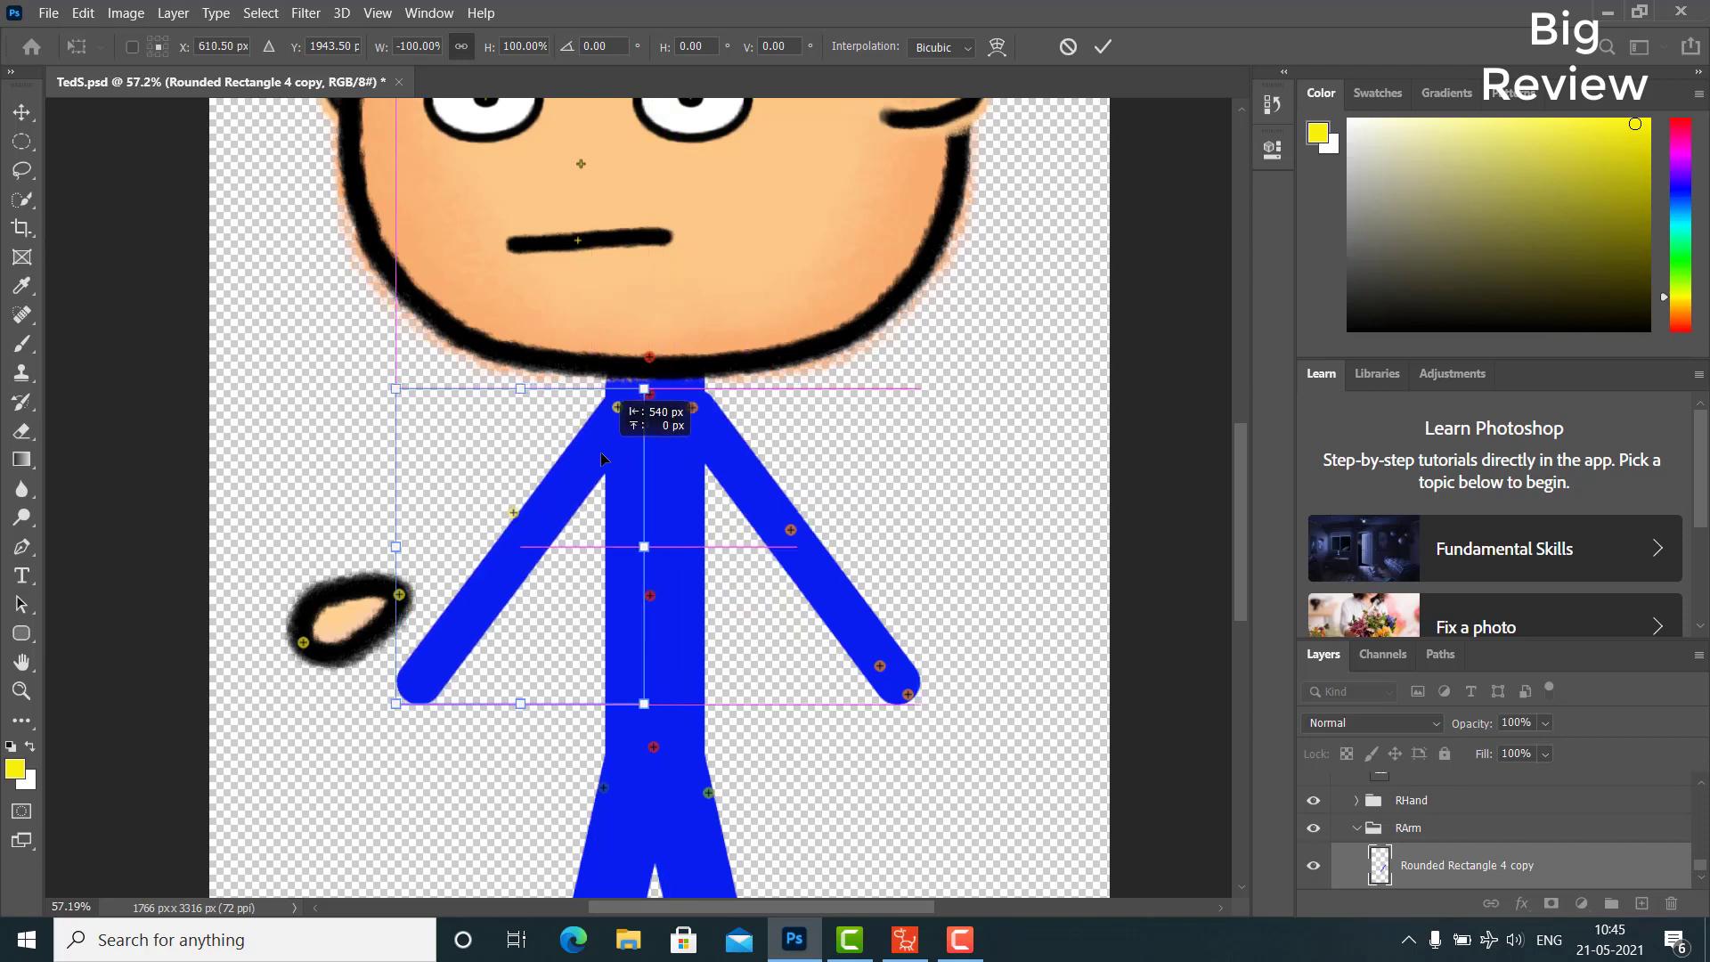
{"action": "left_click_drag", "start_coordinate": [601, 459], "coordinate": [601, 458]}
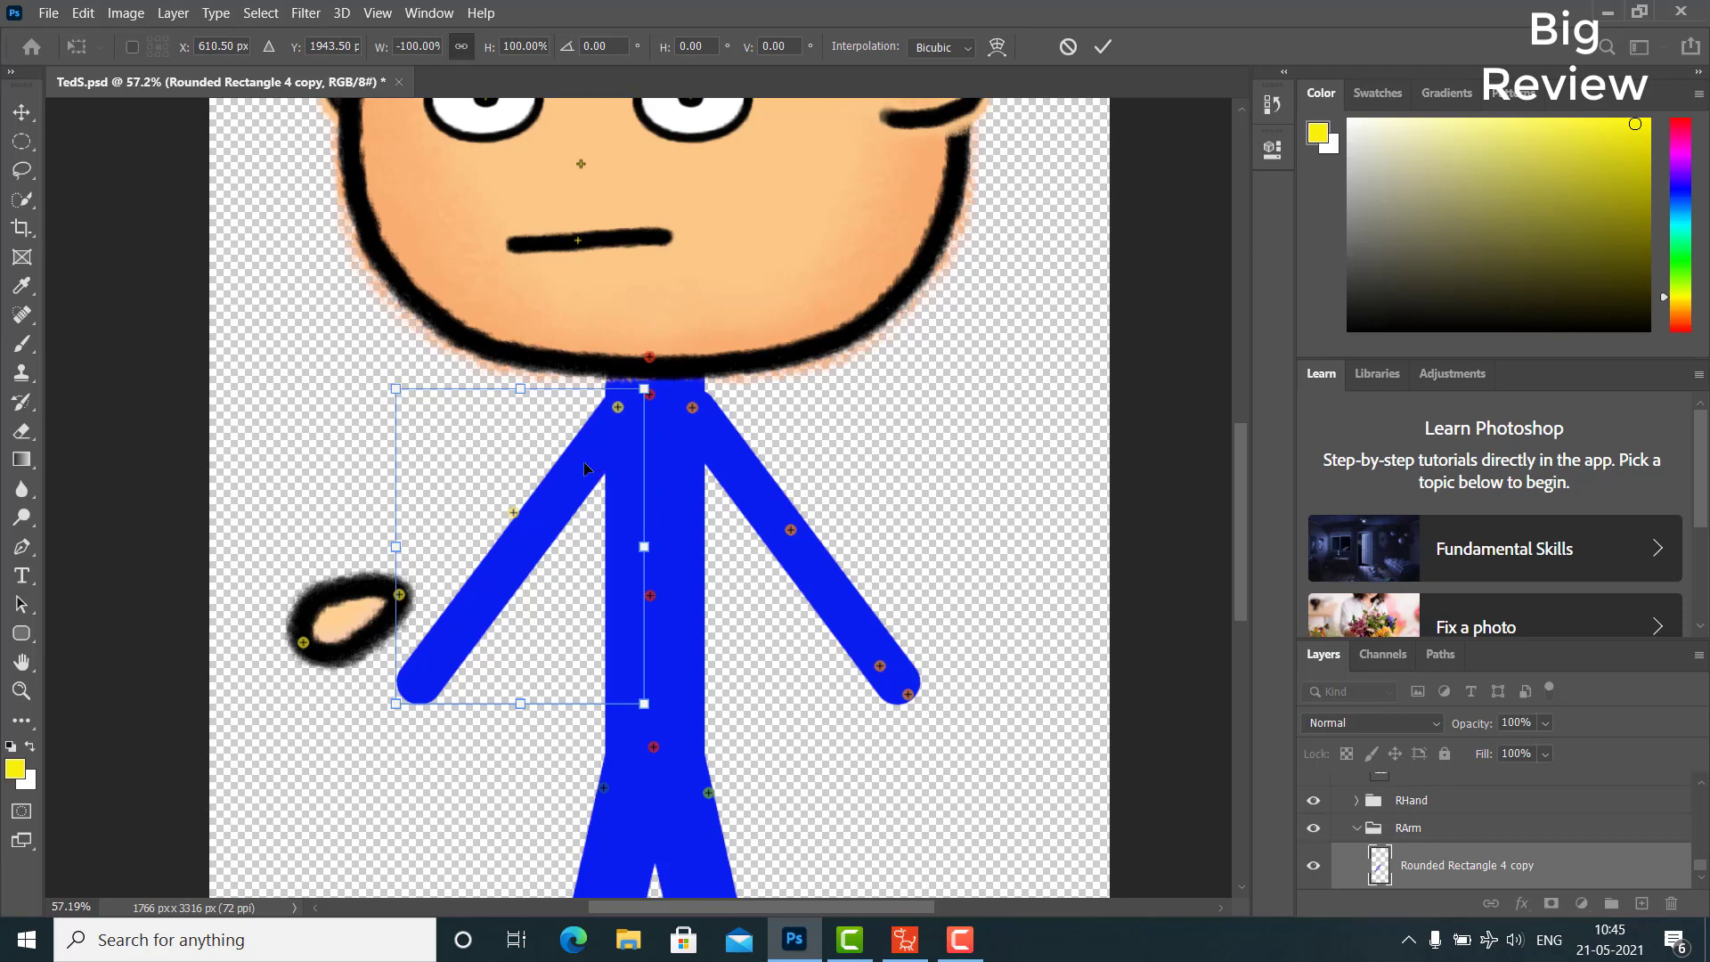
{"action": "key", "text": "Left"}
{"action": "key", "text": "Left"}
{"action": "key", "text": "Left"}
{"action": "key", "text": "Left"}
{"action": "key", "text": "Left"}
{"action": "key", "text": "Left"}
{"action": "key", "text": "Left"}
{"action": "key", "text": "Left"}
{"action": "key", "text": "Left"}
{"action": "key", "text": "Left"}
{"action": "key", "text": "Left"}
{"action": "key", "text": "Left"}
{"action": "key", "text": "Left"}
{"action": "key", "text": "Left"}
{"action": "key", "text": "Left"}
{"action": "key", "text": "Left"}
{"action": "key", "text": "Left"}
{"action": "key", "text": "Left"}
{"action": "key", "text": "Left"}
{"action": "left_click_drag", "start_coordinate": [584, 463], "coordinate": [585, 463]}
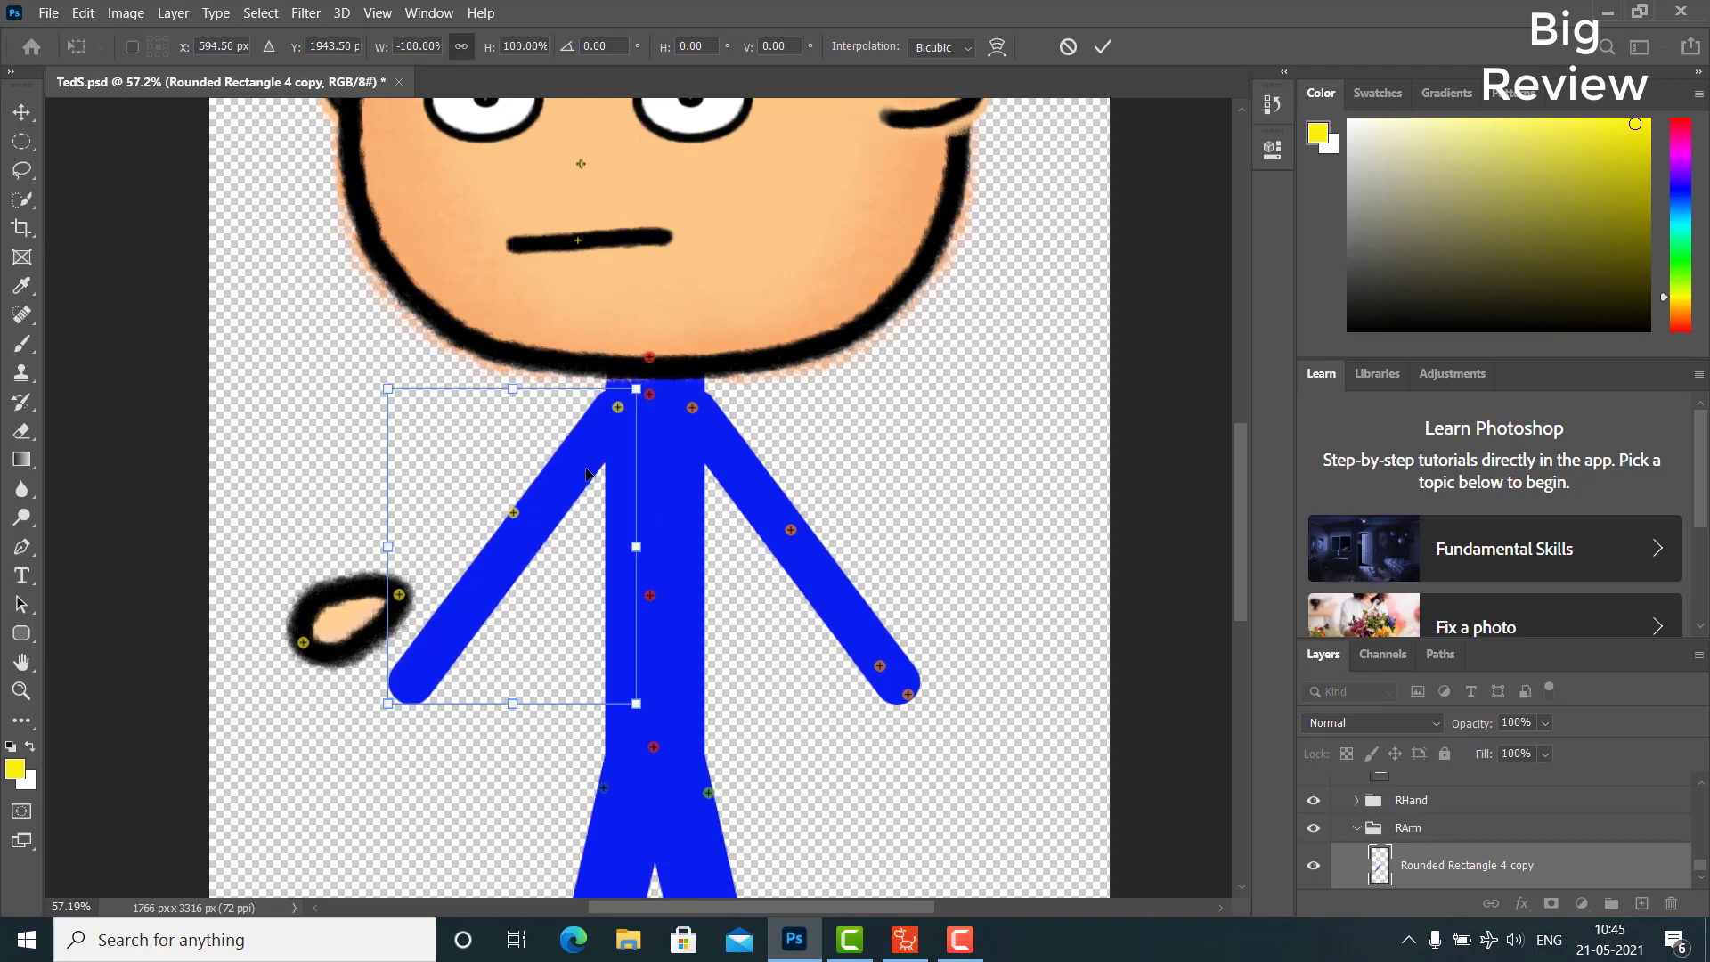
{"action": "key", "text": "Return"}
Delete the original RHand artwork and place the RForearm, RHand and RHand_Nub joints along the blue right arm
{"action": "left_click", "coordinate": [387, 628]}
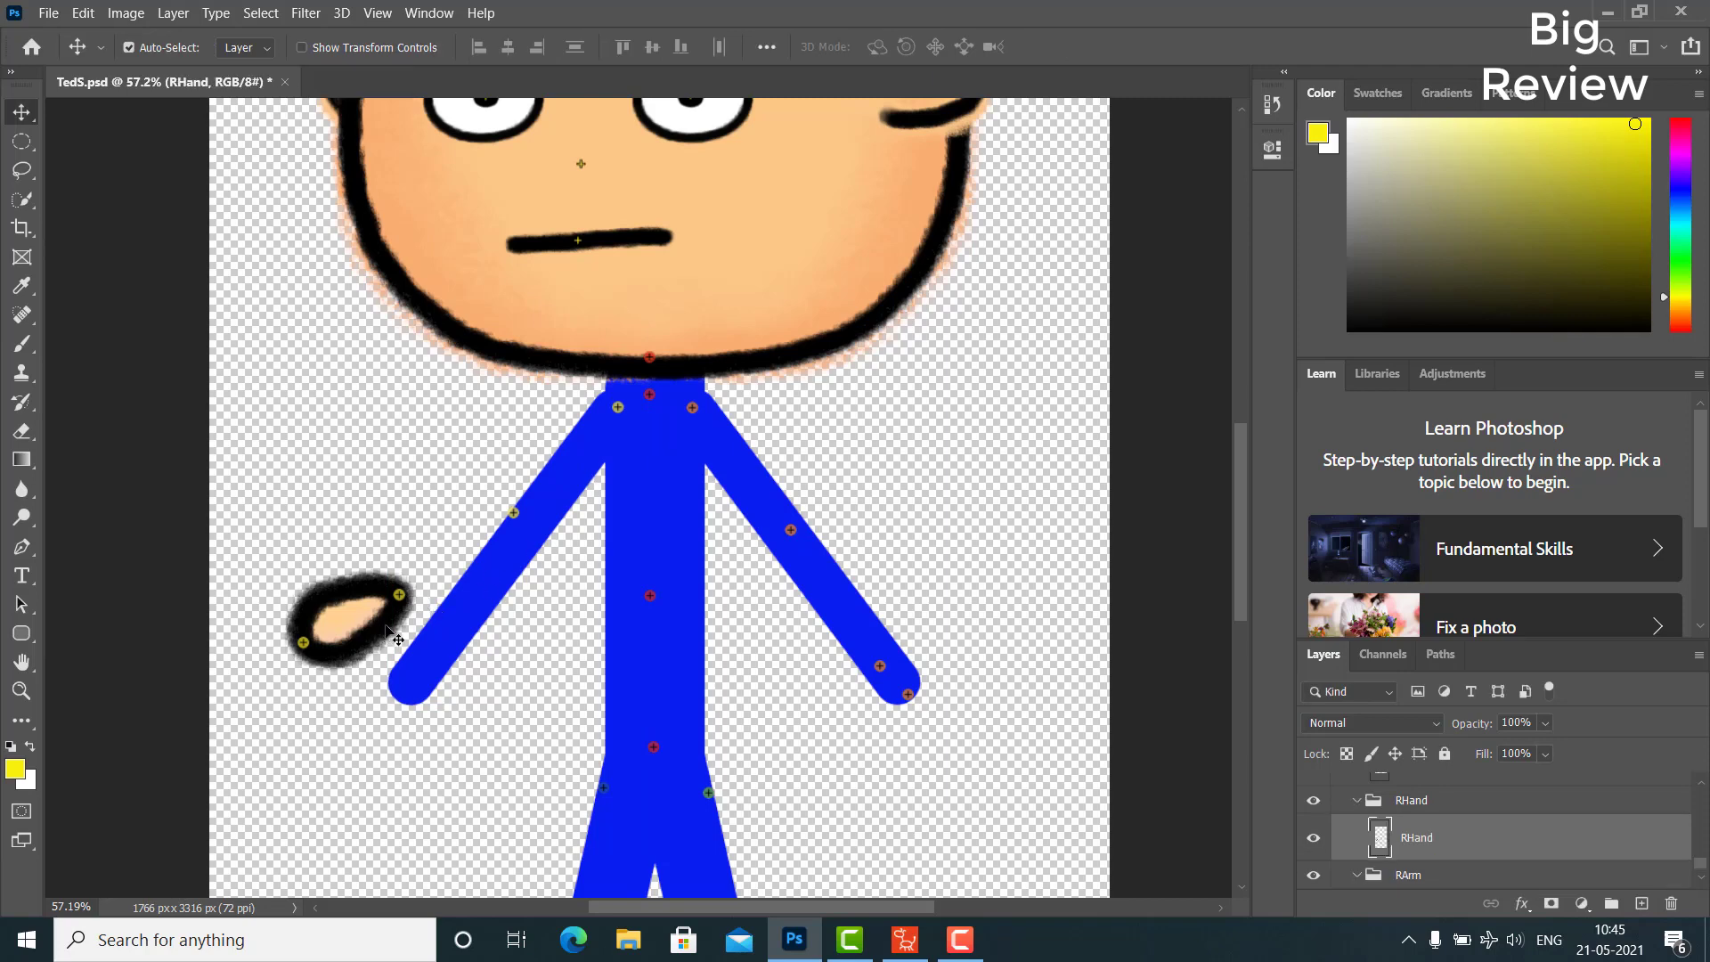
{"action": "key", "text": "Delete"}
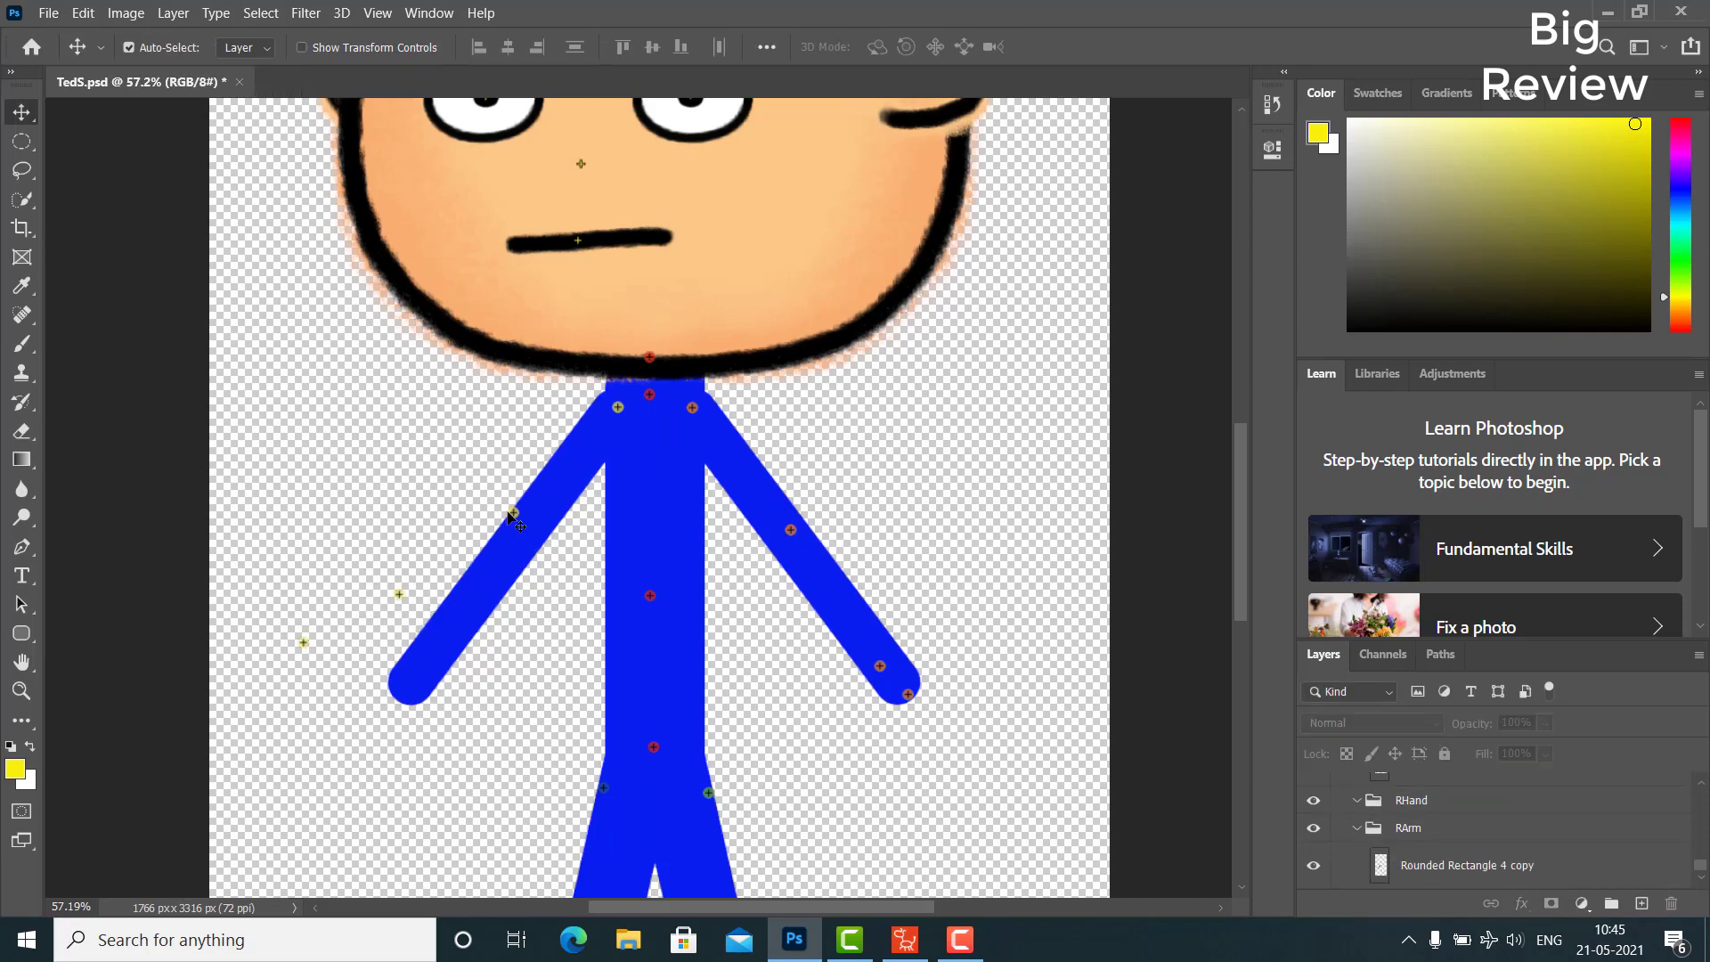
{"action": "left_click_drag", "start_coordinate": [515, 514], "coordinate": [524, 534]}
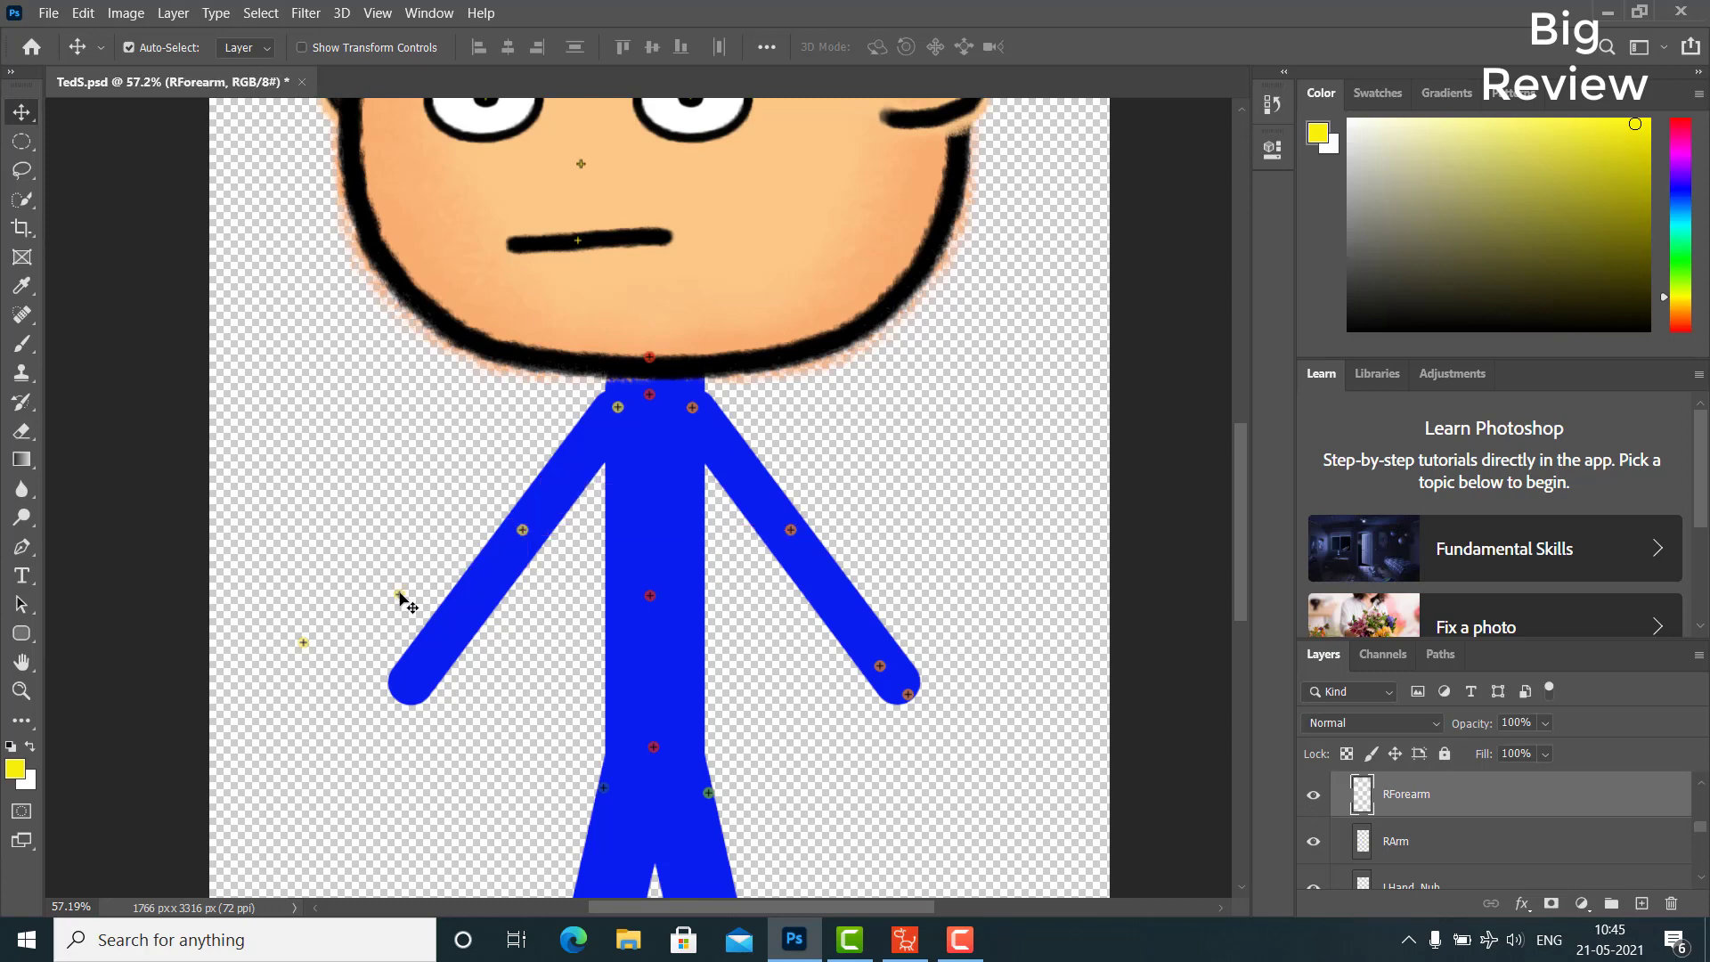
{"action": "left_click_drag", "start_coordinate": [400, 595], "coordinate": [426, 666]}
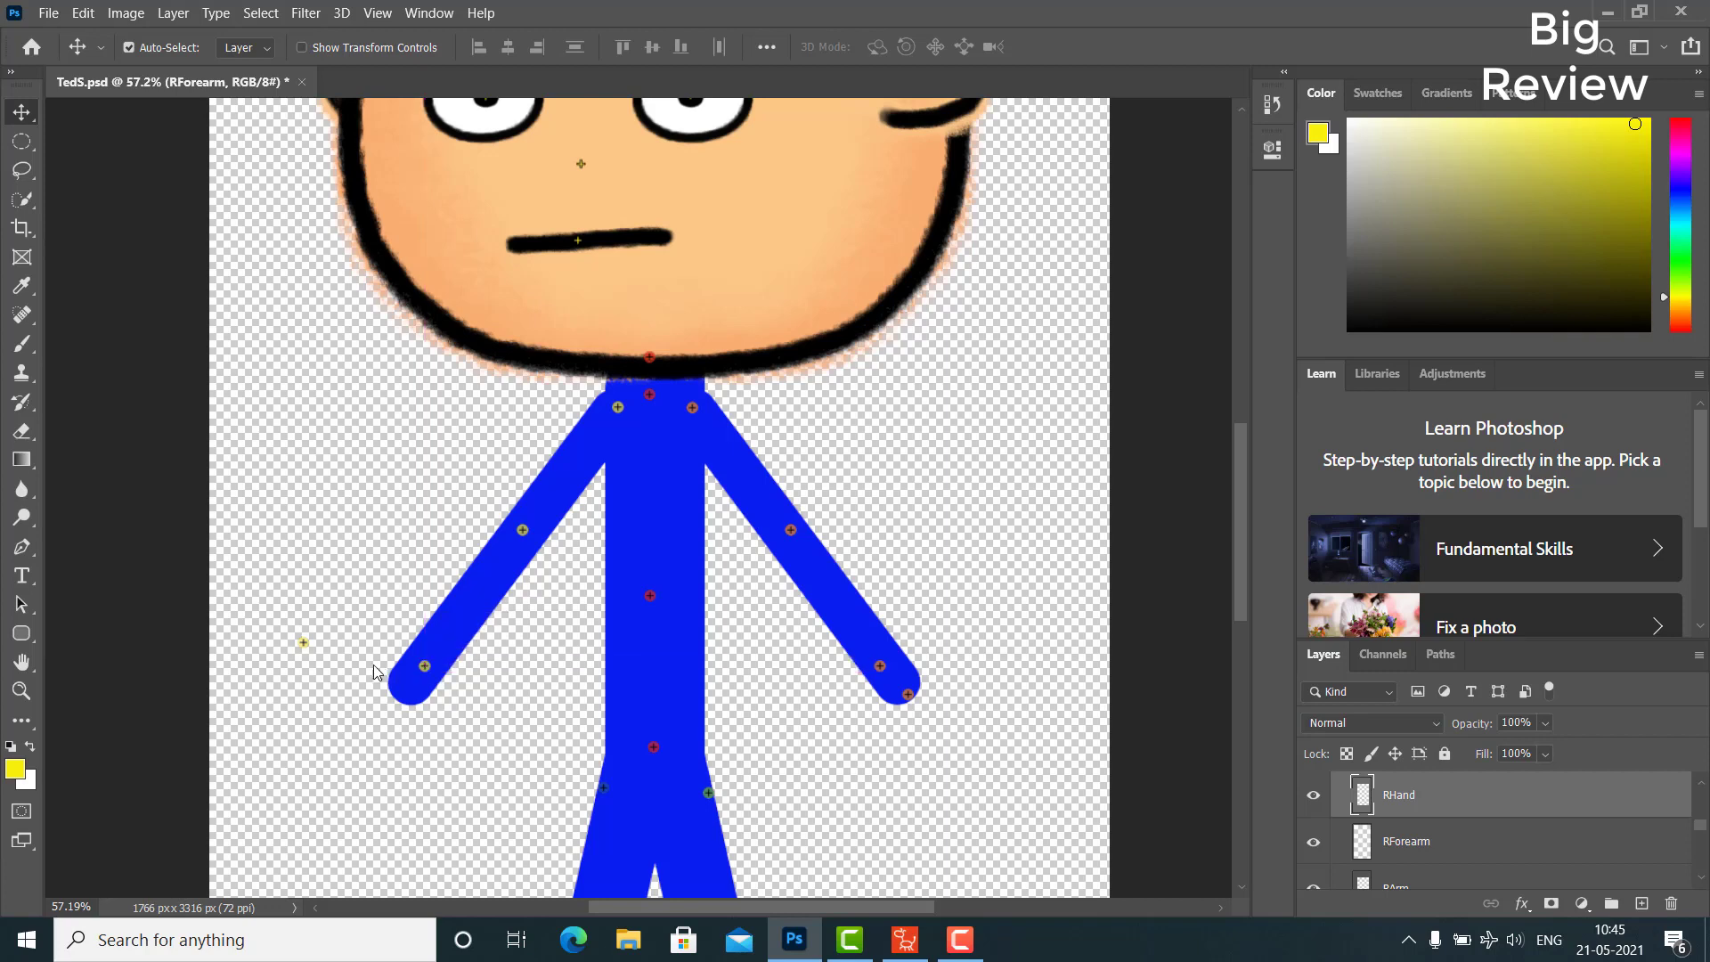
{"action": "left_click_drag", "start_coordinate": [303, 646], "coordinate": [401, 697]}
Move the Hip joint up into the lower torso and set the LThigh and RThigh joints side by side at the tops of the legs
{"action": "scroll", "coordinate": [813, 724], "scroll_direction": "down", "scroll_amount": 3}
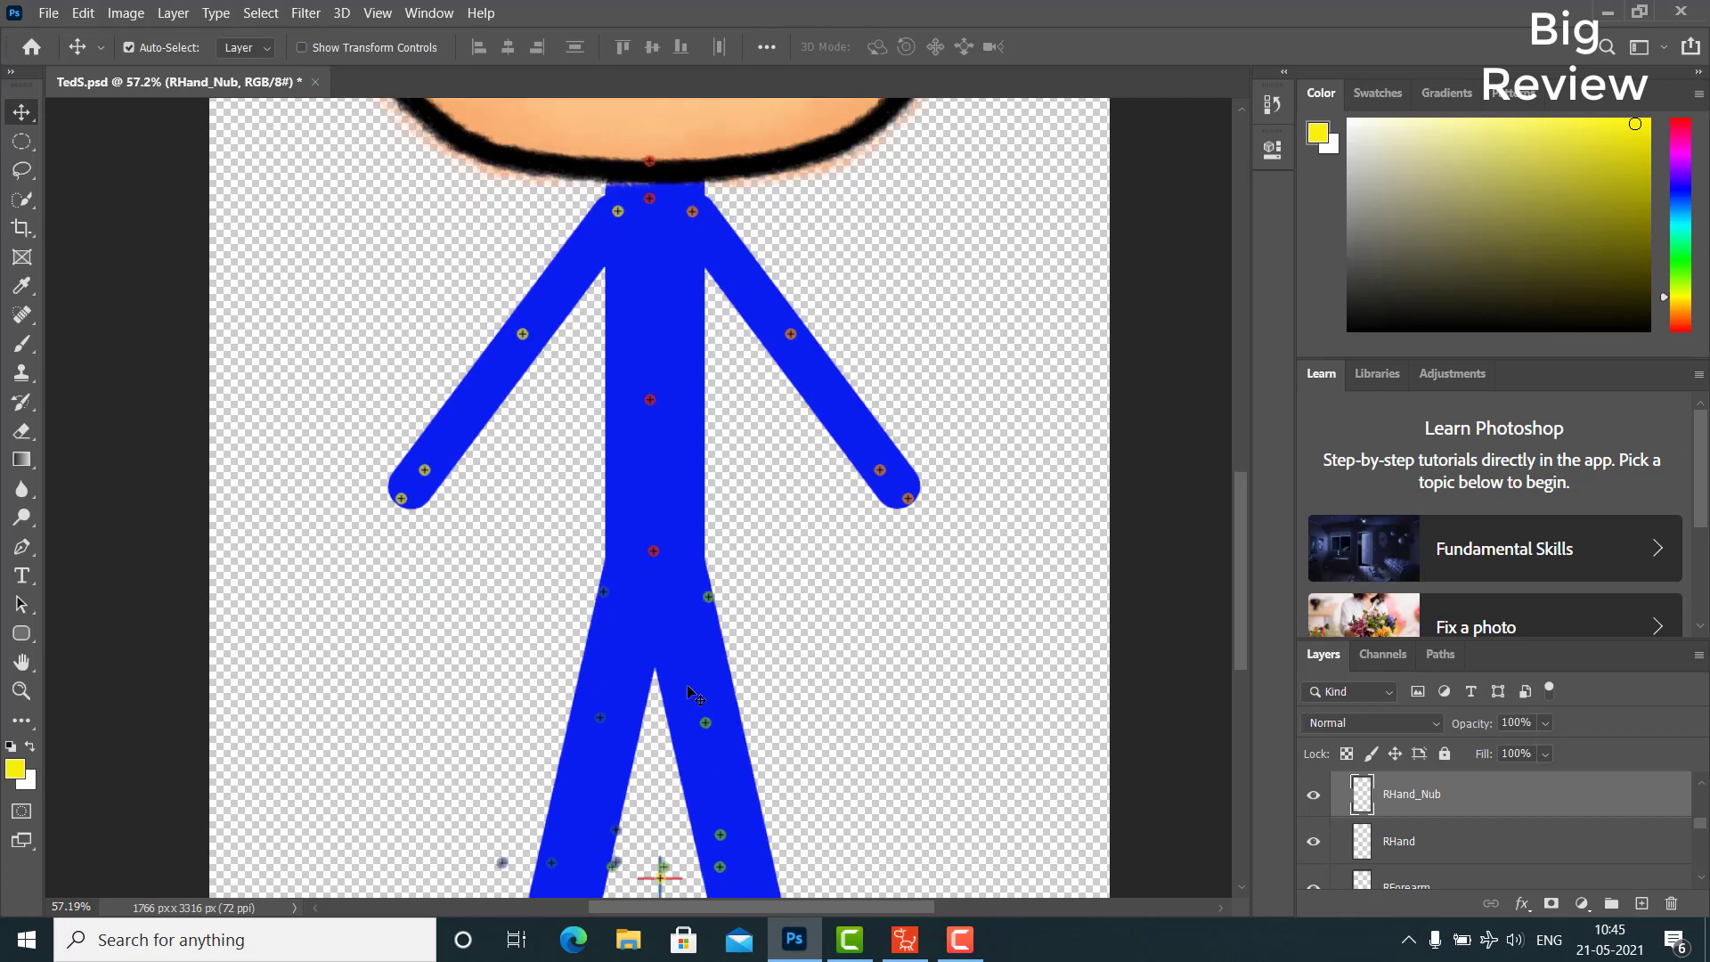
{"action": "scroll", "coordinate": [695, 665], "scroll_direction": "up", "scroll_amount": 2}
{"action": "scroll", "coordinate": [759, 623], "scroll_direction": "down", "scroll_amount": 4}
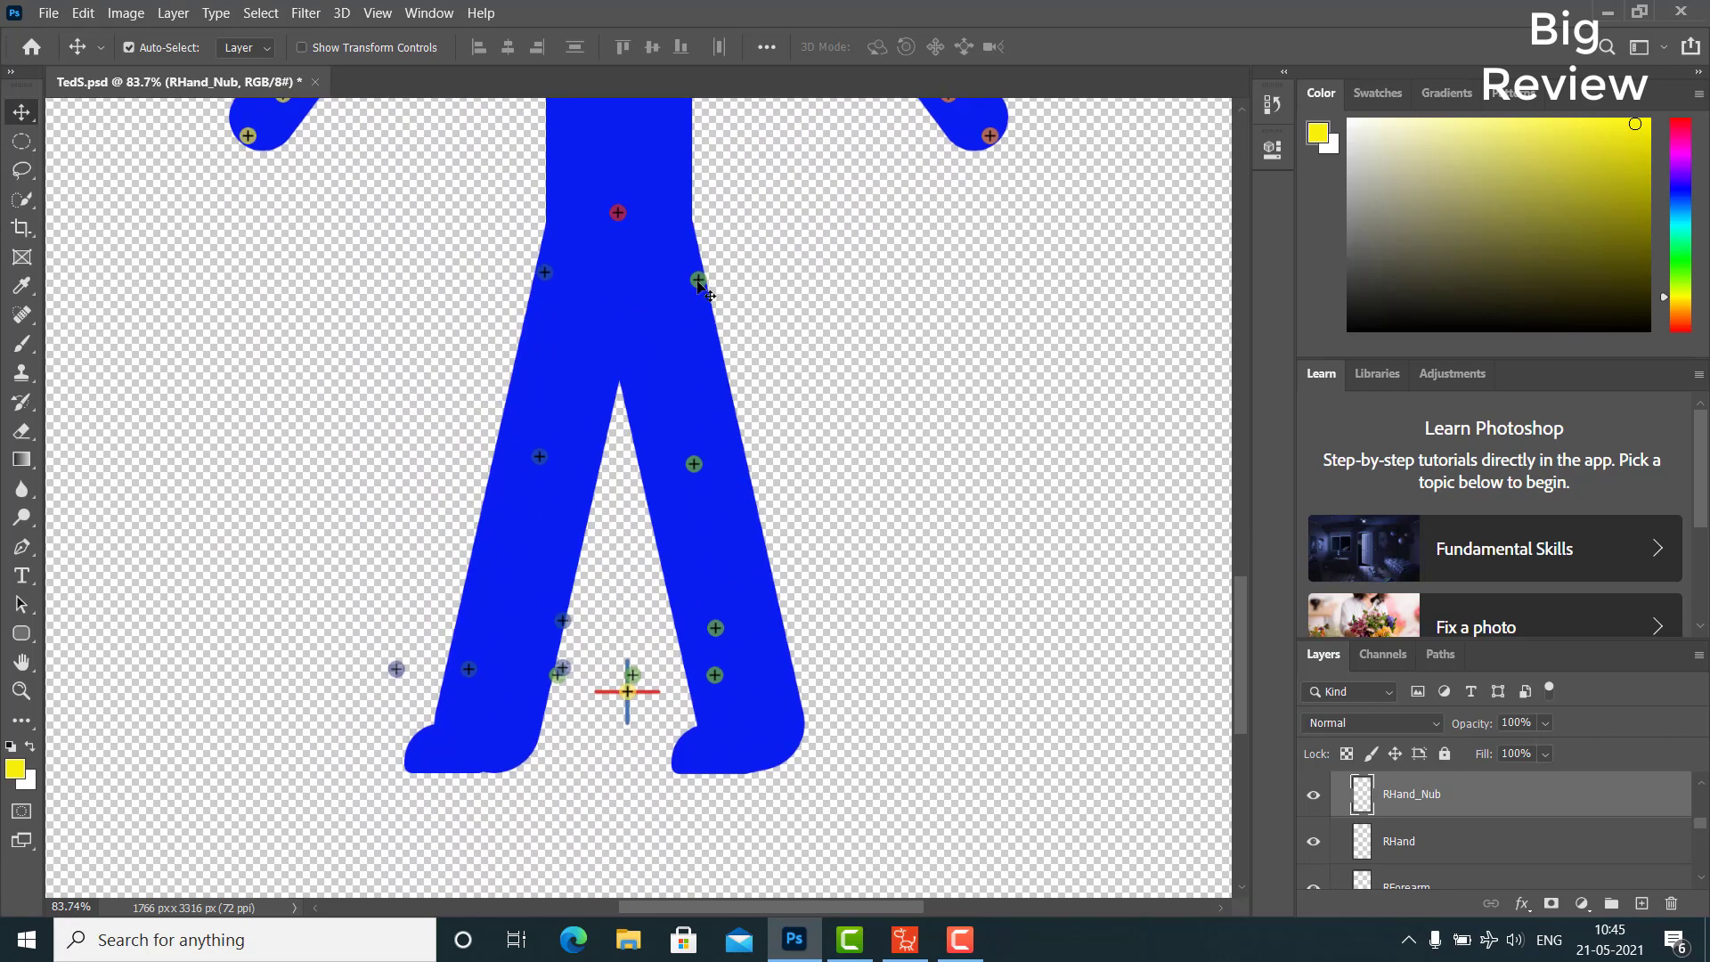
{"action": "left_click_drag", "start_coordinate": [699, 282], "coordinate": [618, 142]}
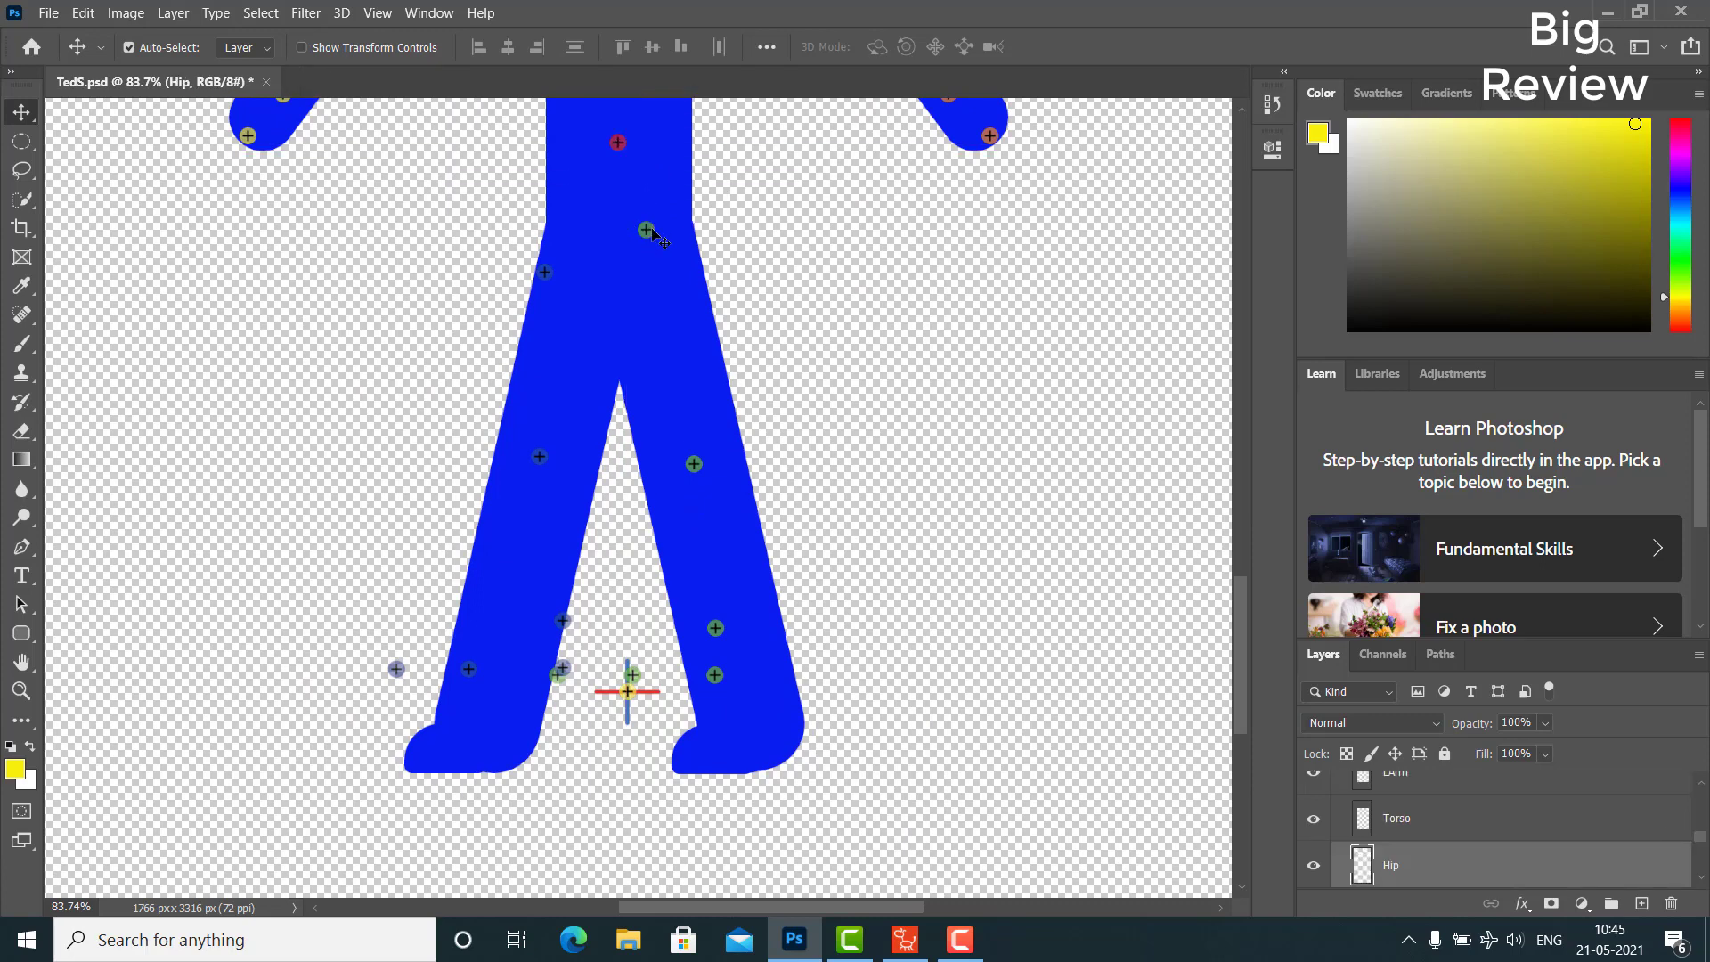
{"action": "left_click_drag", "start_coordinate": [545, 274], "coordinate": [598, 230]}
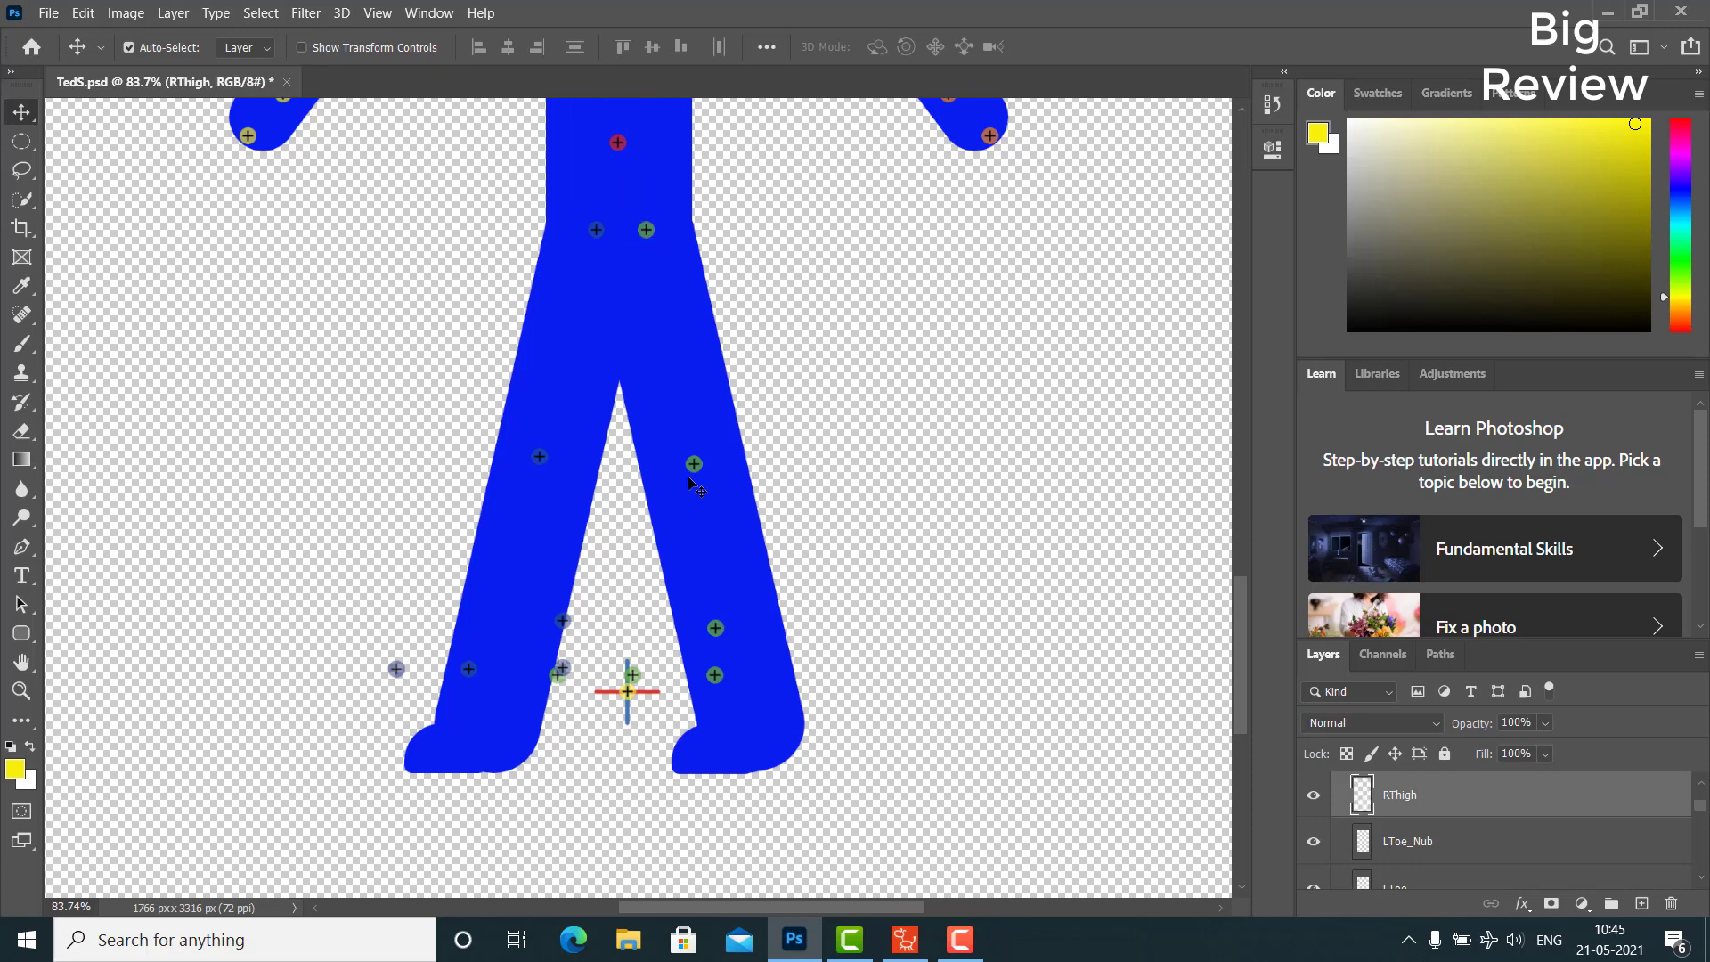
Place the RFoot joint at the right ankle and the RFoot2, RToe and RToe_Nub joints along the right foot
{"action": "scroll", "coordinate": [695, 485], "scroll_direction": "down", "scroll_amount": 4}
{"action": "scroll", "coordinate": [657, 500], "scroll_direction": "down", "scroll_amount": 2}
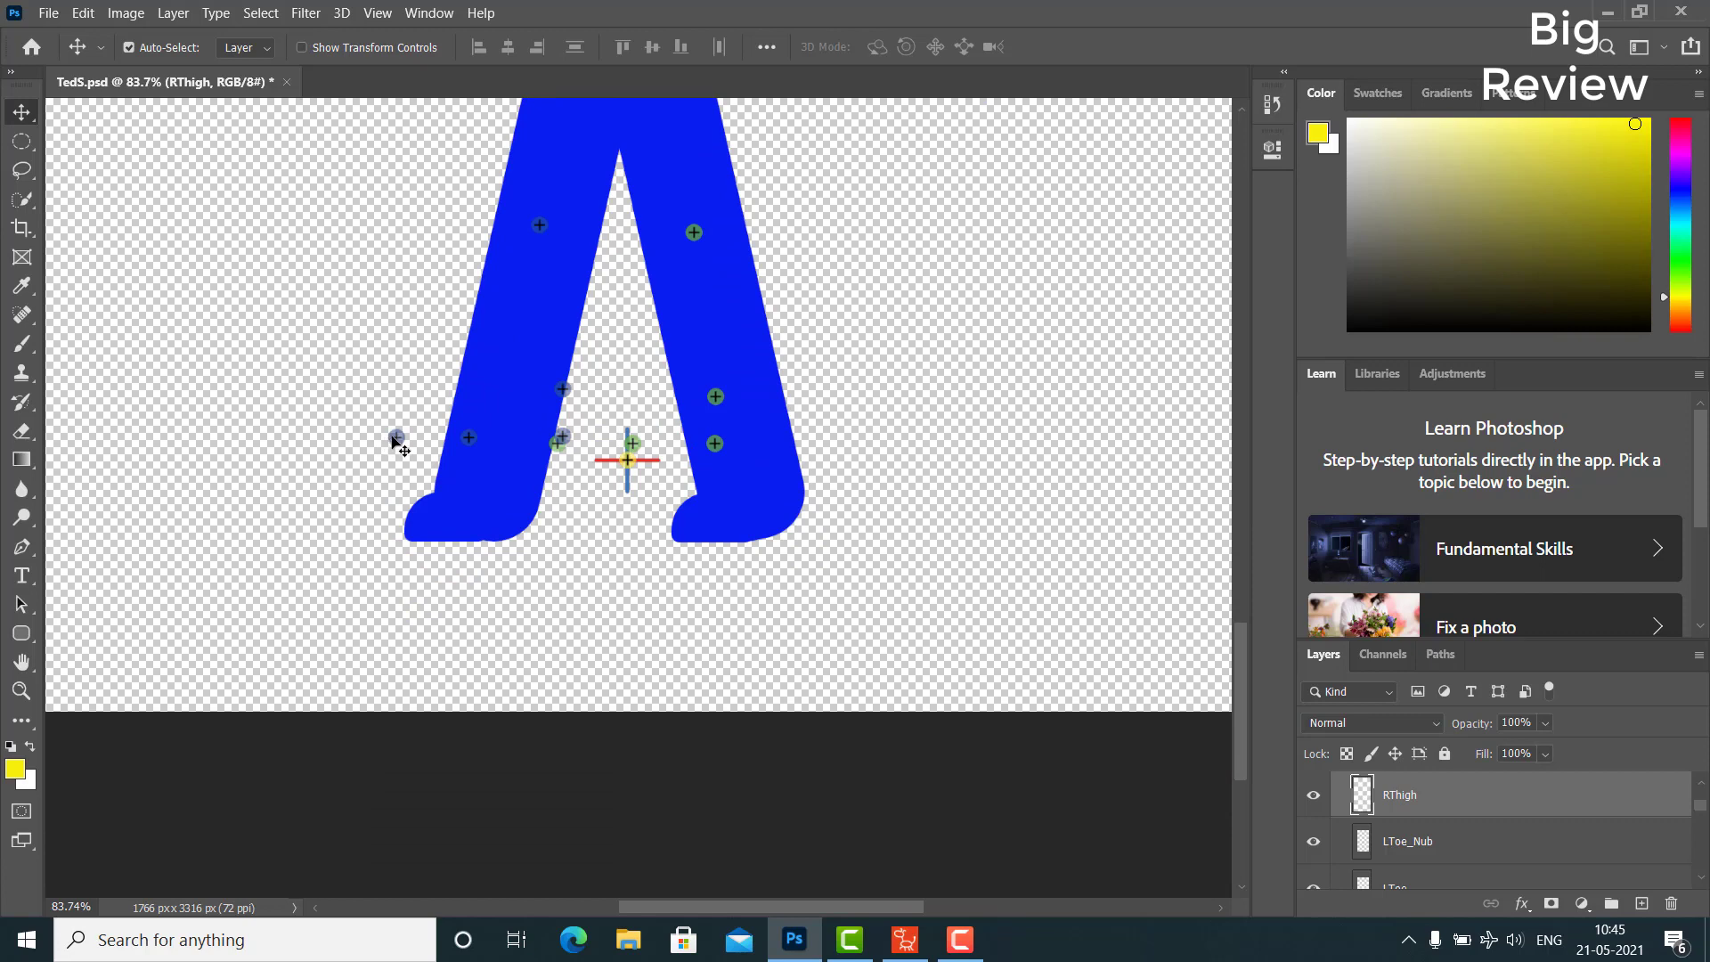
{"action": "left_click_drag", "start_coordinate": [394, 438], "coordinate": [414, 526]}
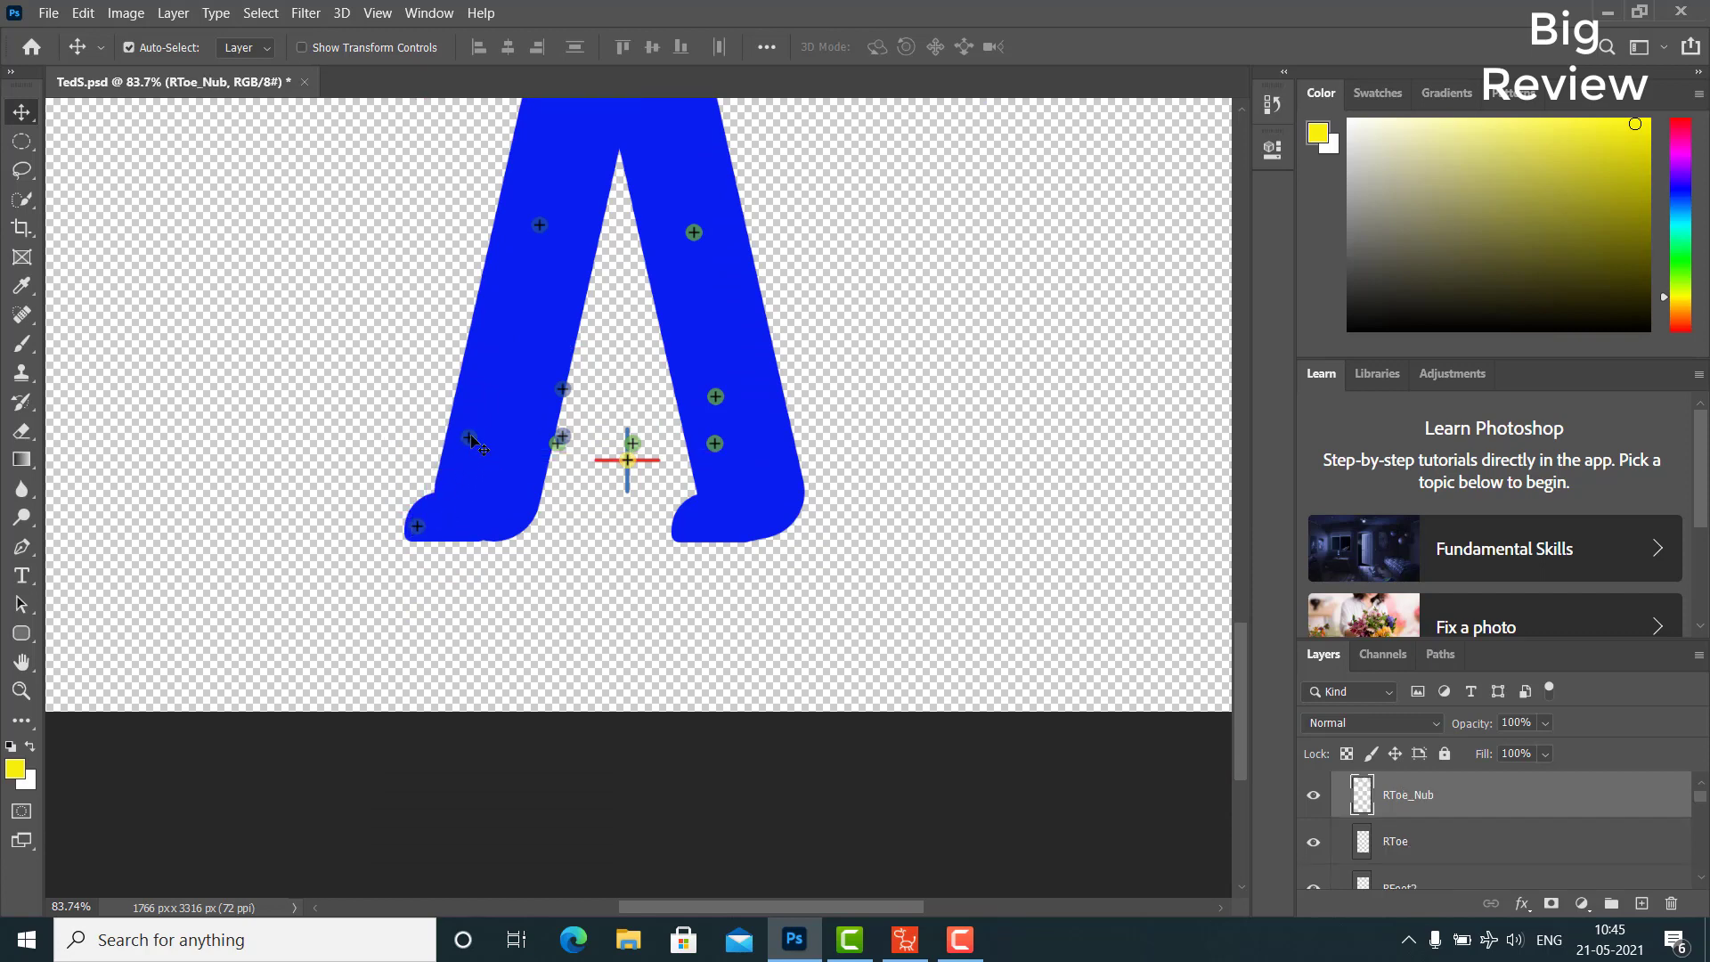
{"action": "left_click_drag", "start_coordinate": [472, 438], "coordinate": [481, 520]}
{"action": "left_click_drag", "start_coordinate": [566, 440], "coordinate": [539, 456]}
{"action": "left_click_drag", "start_coordinate": [563, 398], "coordinate": [454, 527]}
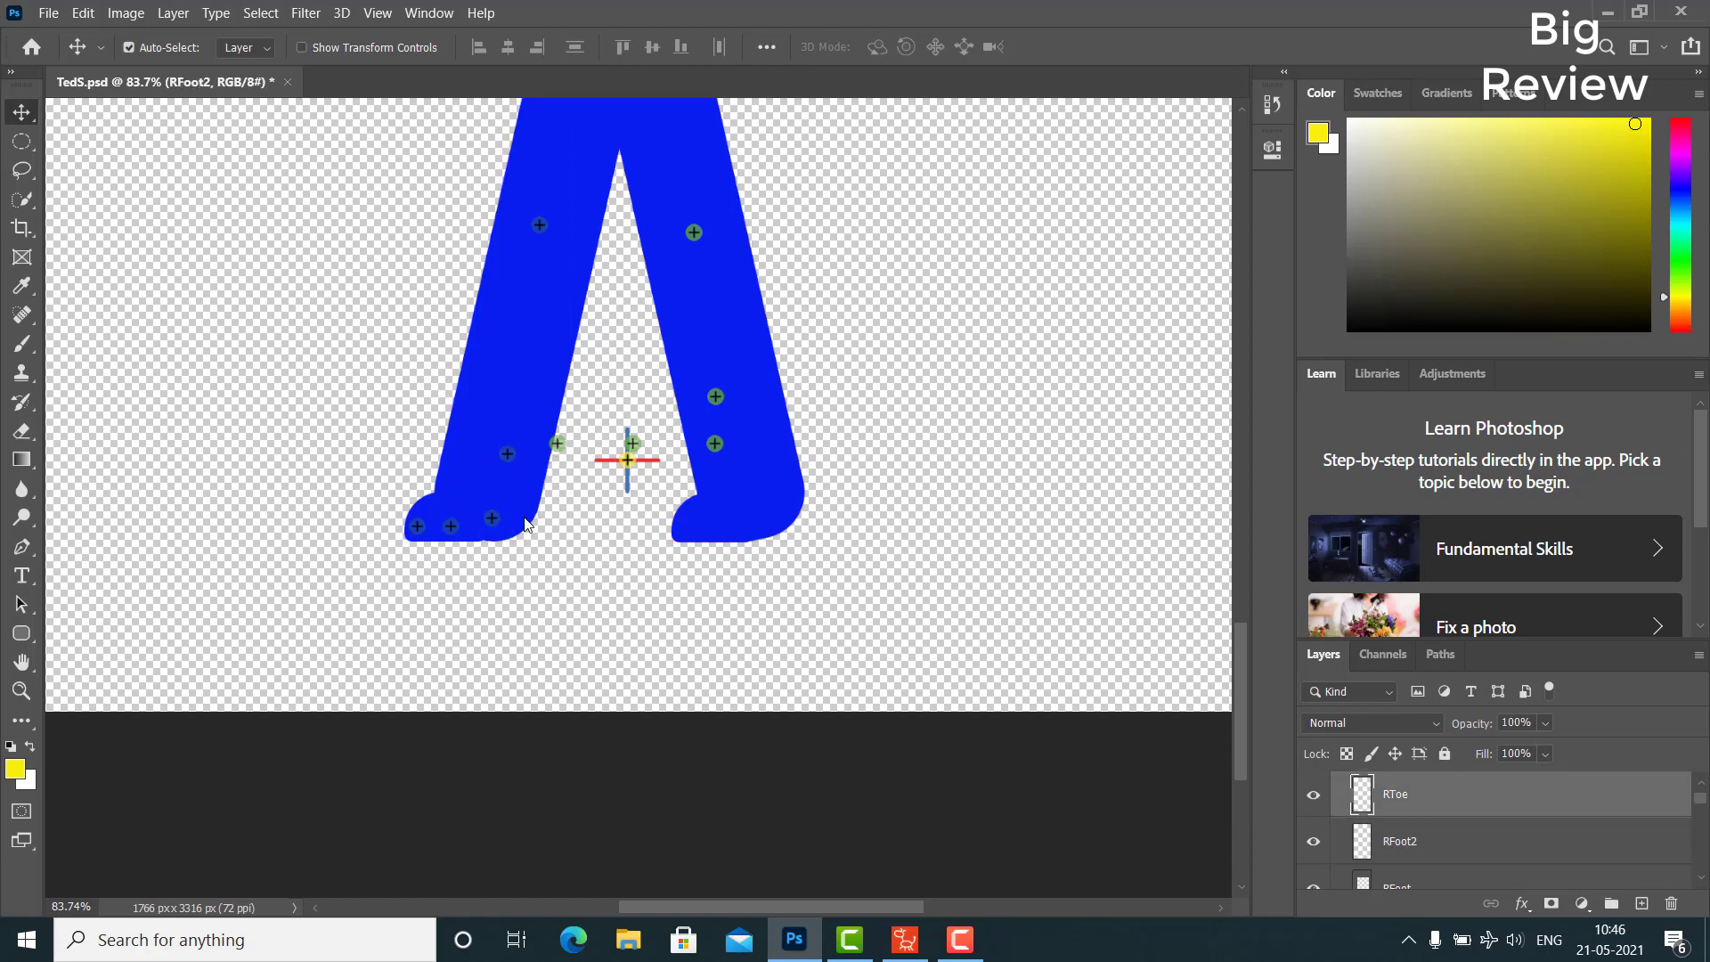
Lower the RShank and LShank joints to matching knee positions on the blue legs
{"action": "scroll", "coordinate": [529, 492], "scroll_direction": "up", "scroll_amount": 2}
{"action": "scroll", "coordinate": [552, 347], "scroll_direction": "up", "scroll_amount": 2}
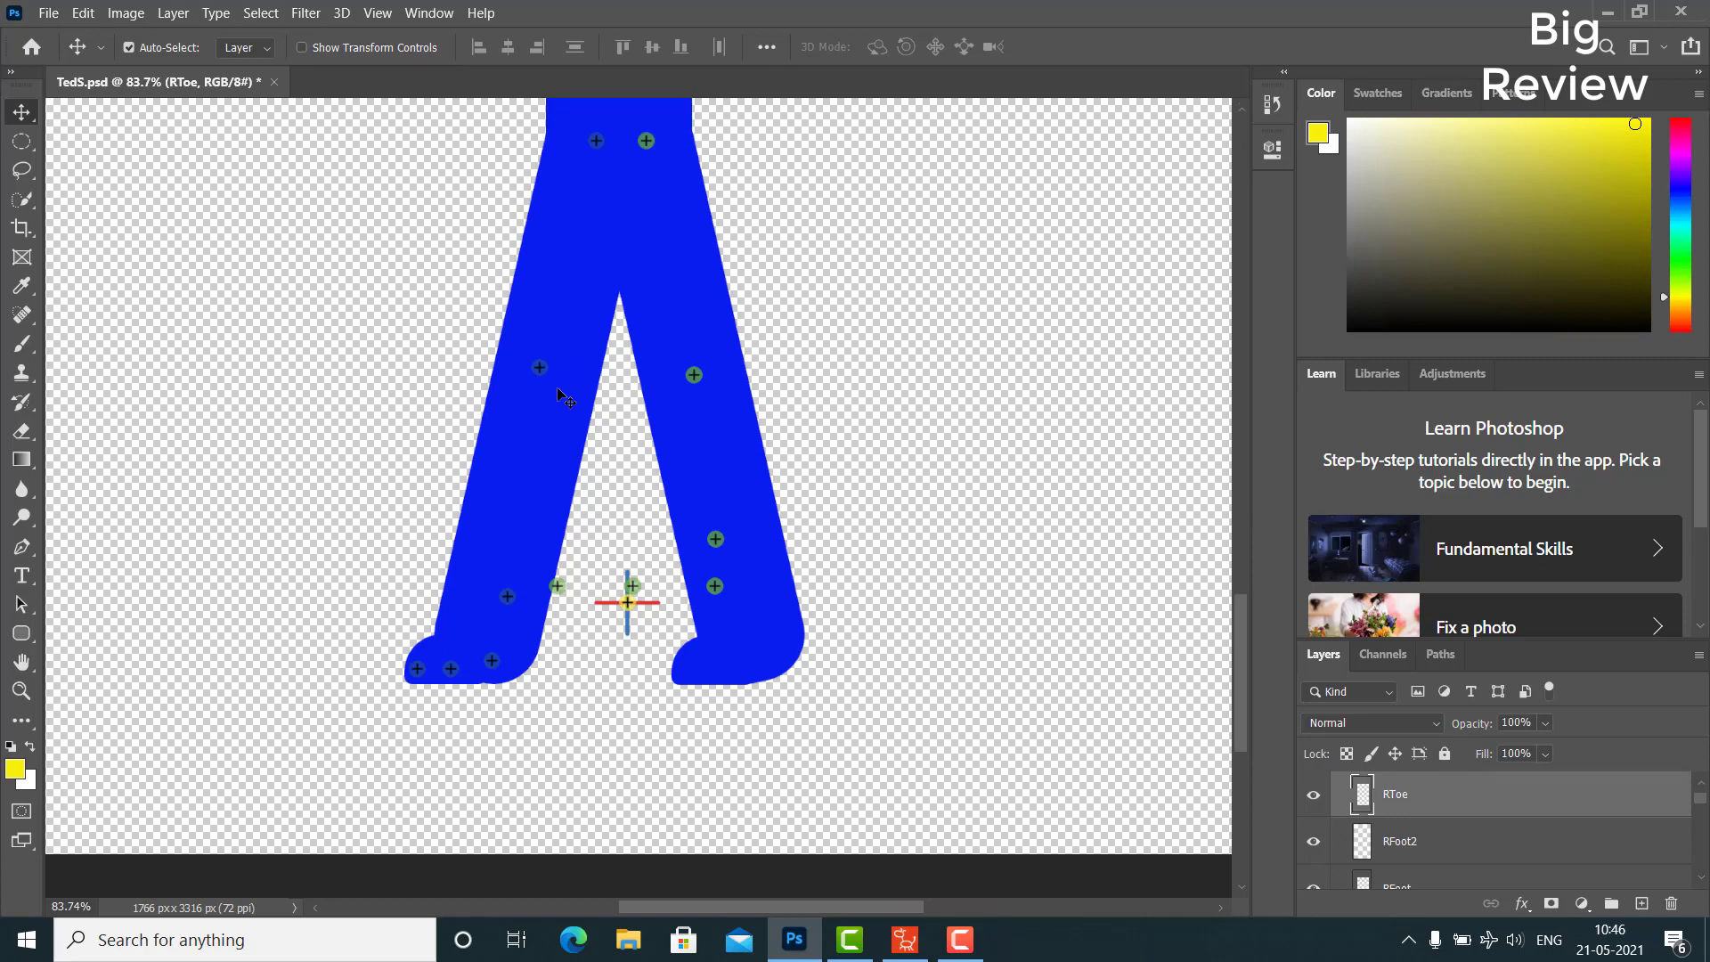
{"action": "left_click_drag", "start_coordinate": [541, 372], "coordinate": [536, 427]}
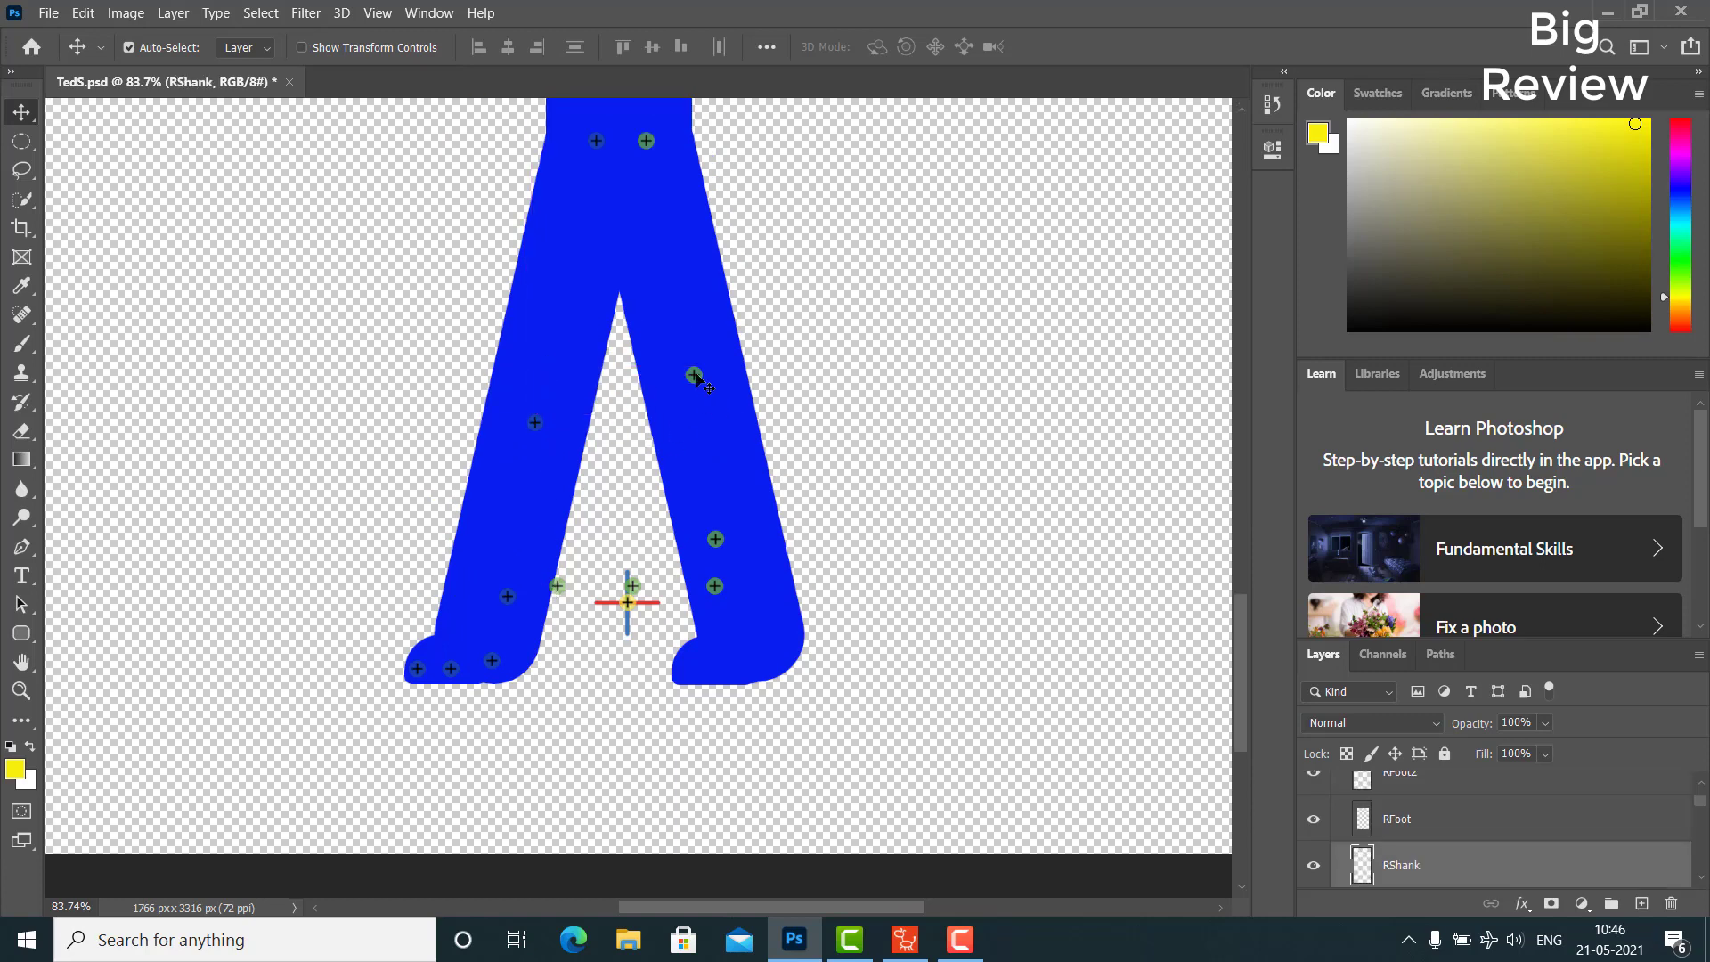
{"action": "left_click_drag", "start_coordinate": [696, 376], "coordinate": [698, 424]}
Place the LFoot joint at the left ankle and the LFoot2, LToe and LToe_Nub joints along the left foot
{"action": "scroll", "coordinate": [712, 472], "scroll_direction": "down", "scroll_amount": 2}
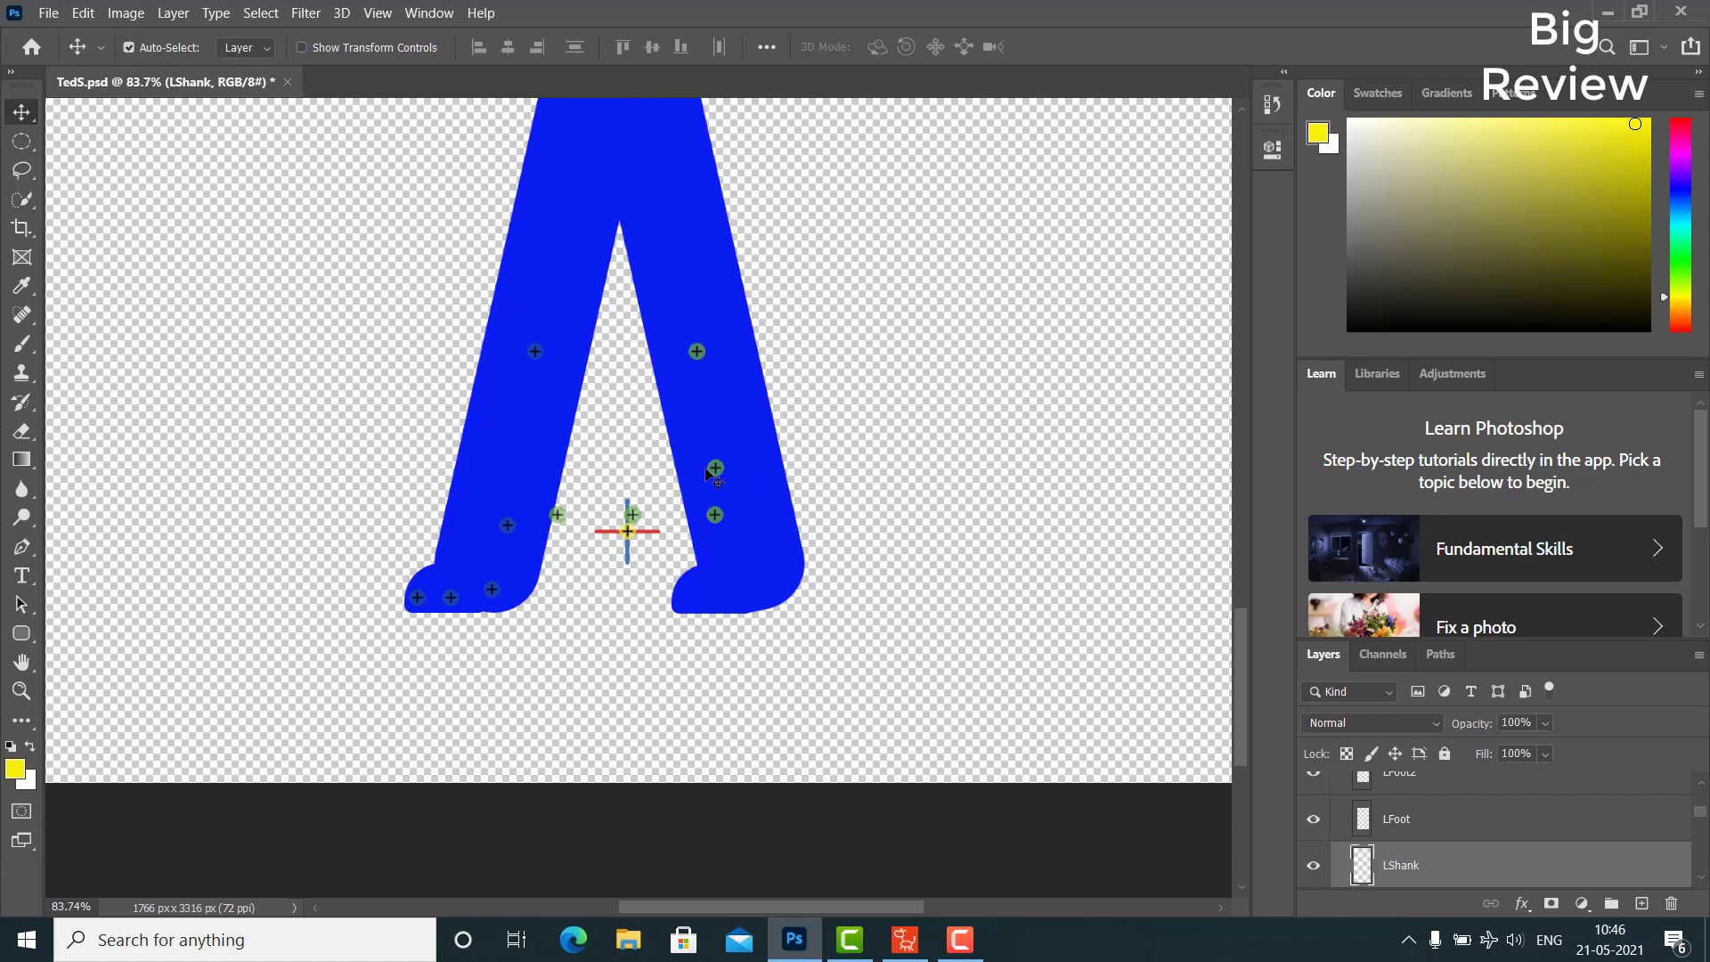
{"action": "left_click_drag", "start_coordinate": [718, 475], "coordinate": [766, 598]}
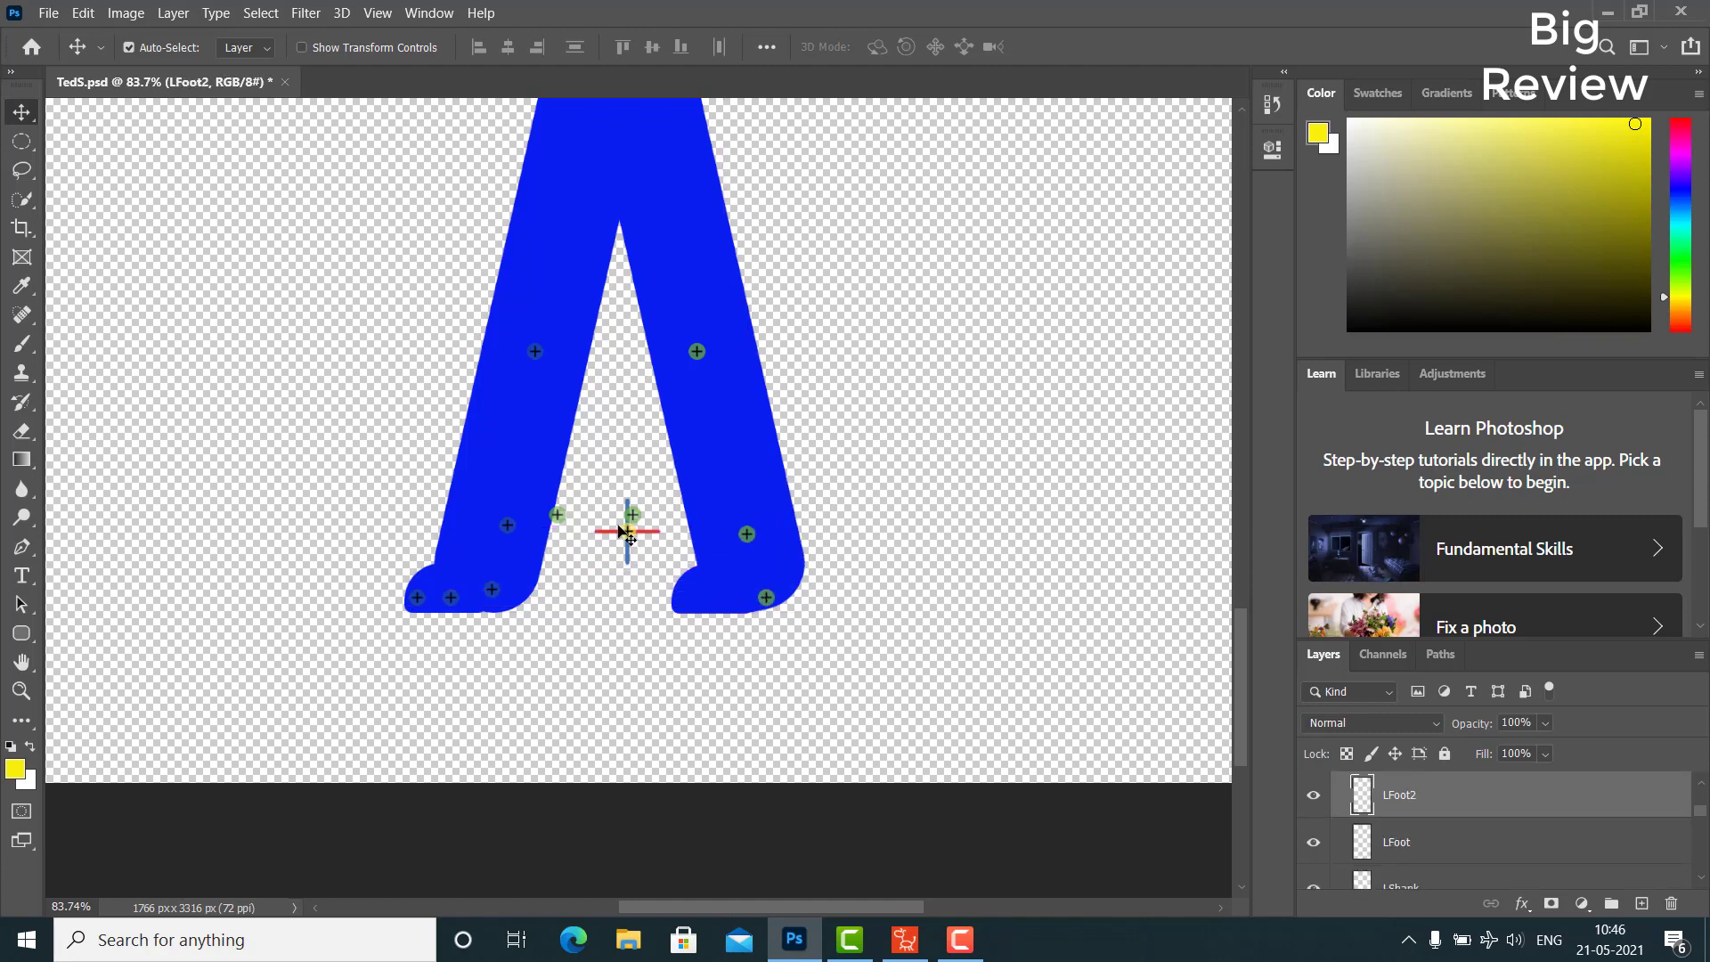
{"action": "left_click", "coordinate": [635, 521]}
{"action": "left_click_drag", "start_coordinate": [636, 521], "coordinate": [733, 607]}
{"action": "left_click_drag", "start_coordinate": [561, 520], "coordinate": [687, 602]}
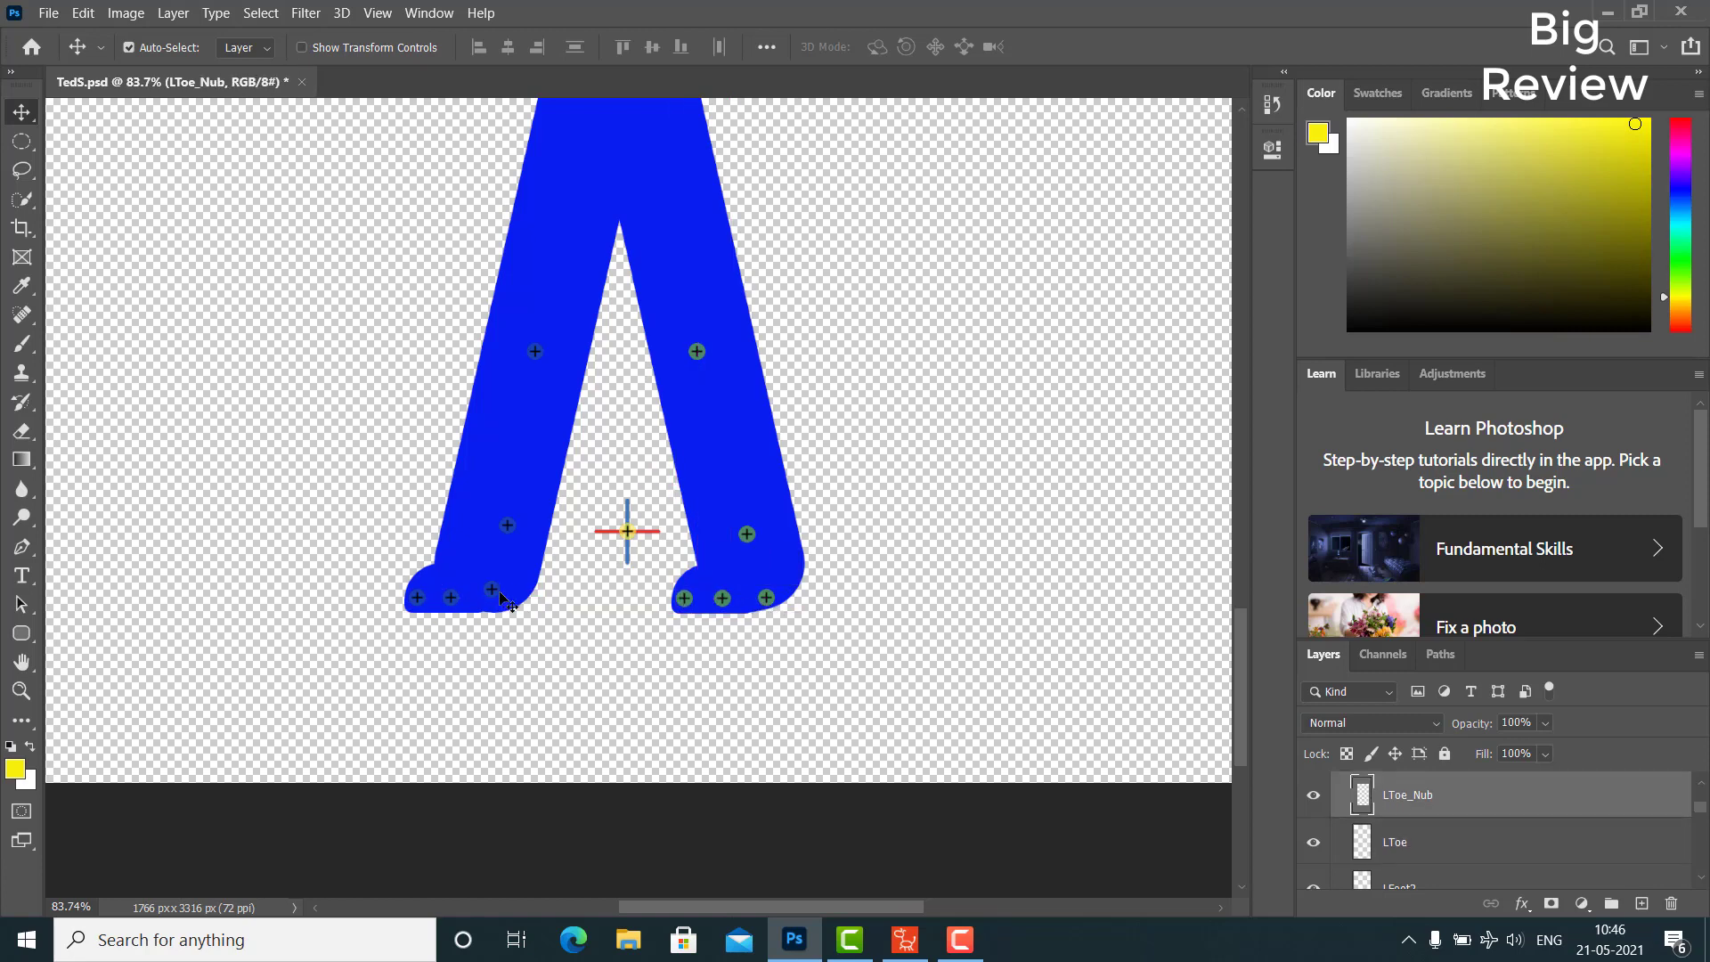
Lower the RFoot2 joint, the Root joint and the ObjectPivot marker to the same level as the toe joints
{"action": "left_click_drag", "start_coordinate": [500, 597], "coordinate": [498, 604]}
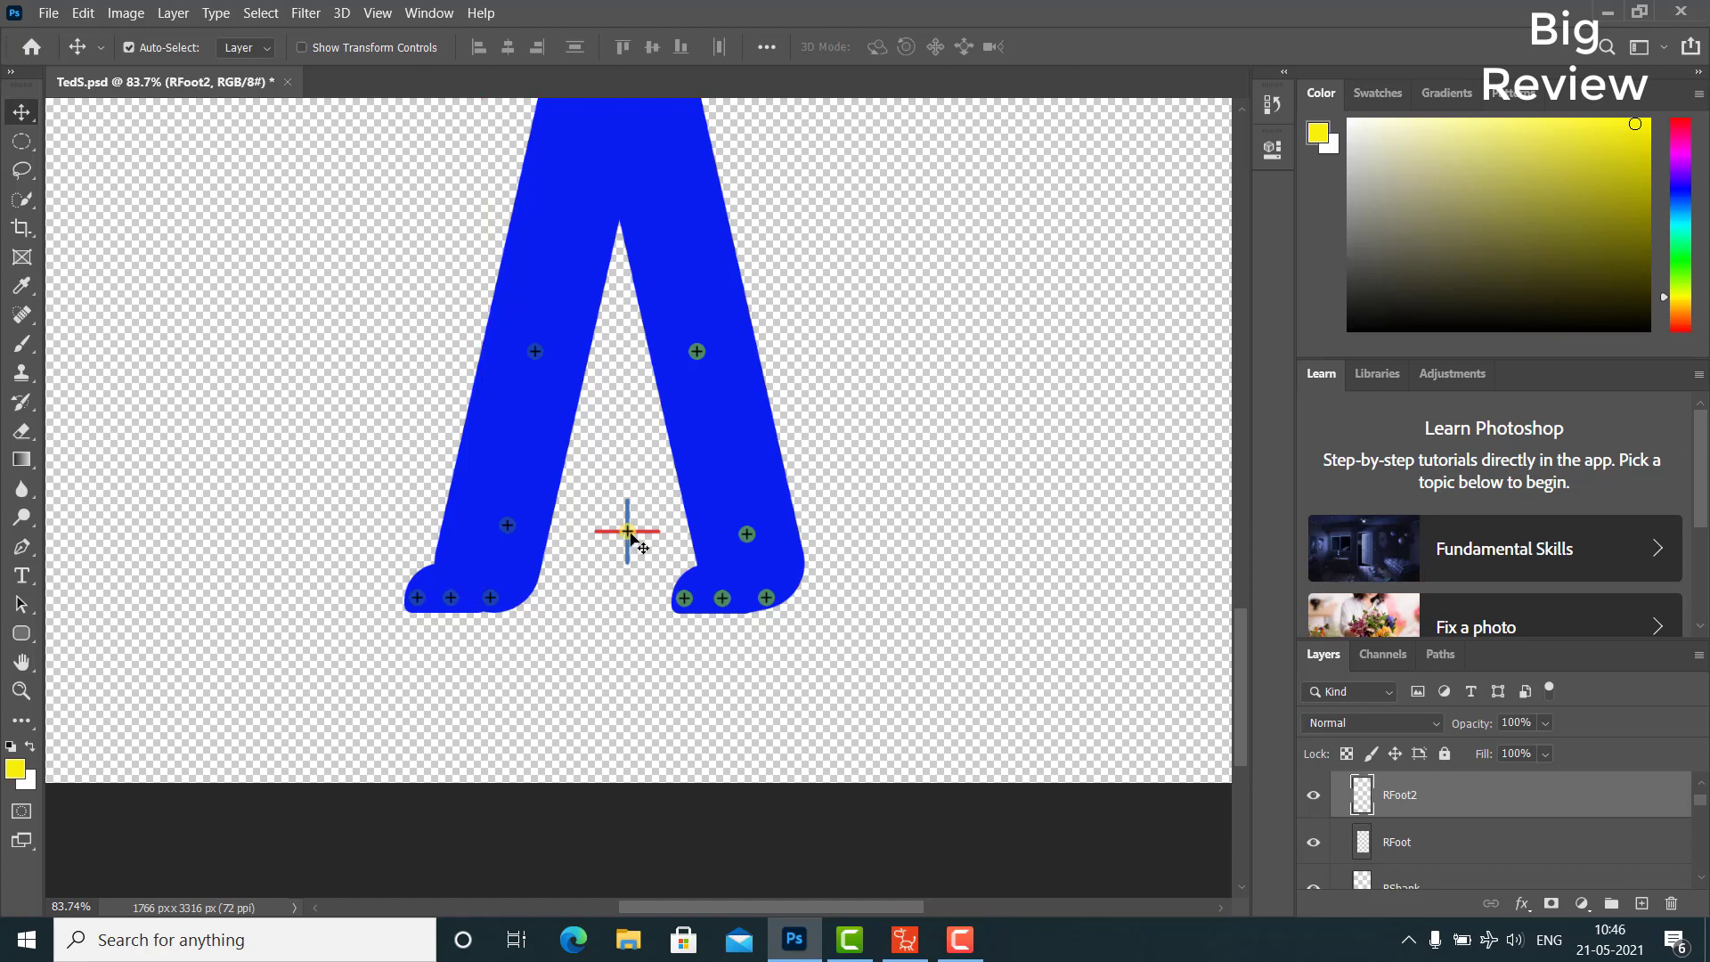
{"action": "left_click_drag", "start_coordinate": [631, 538], "coordinate": [631, 604]}
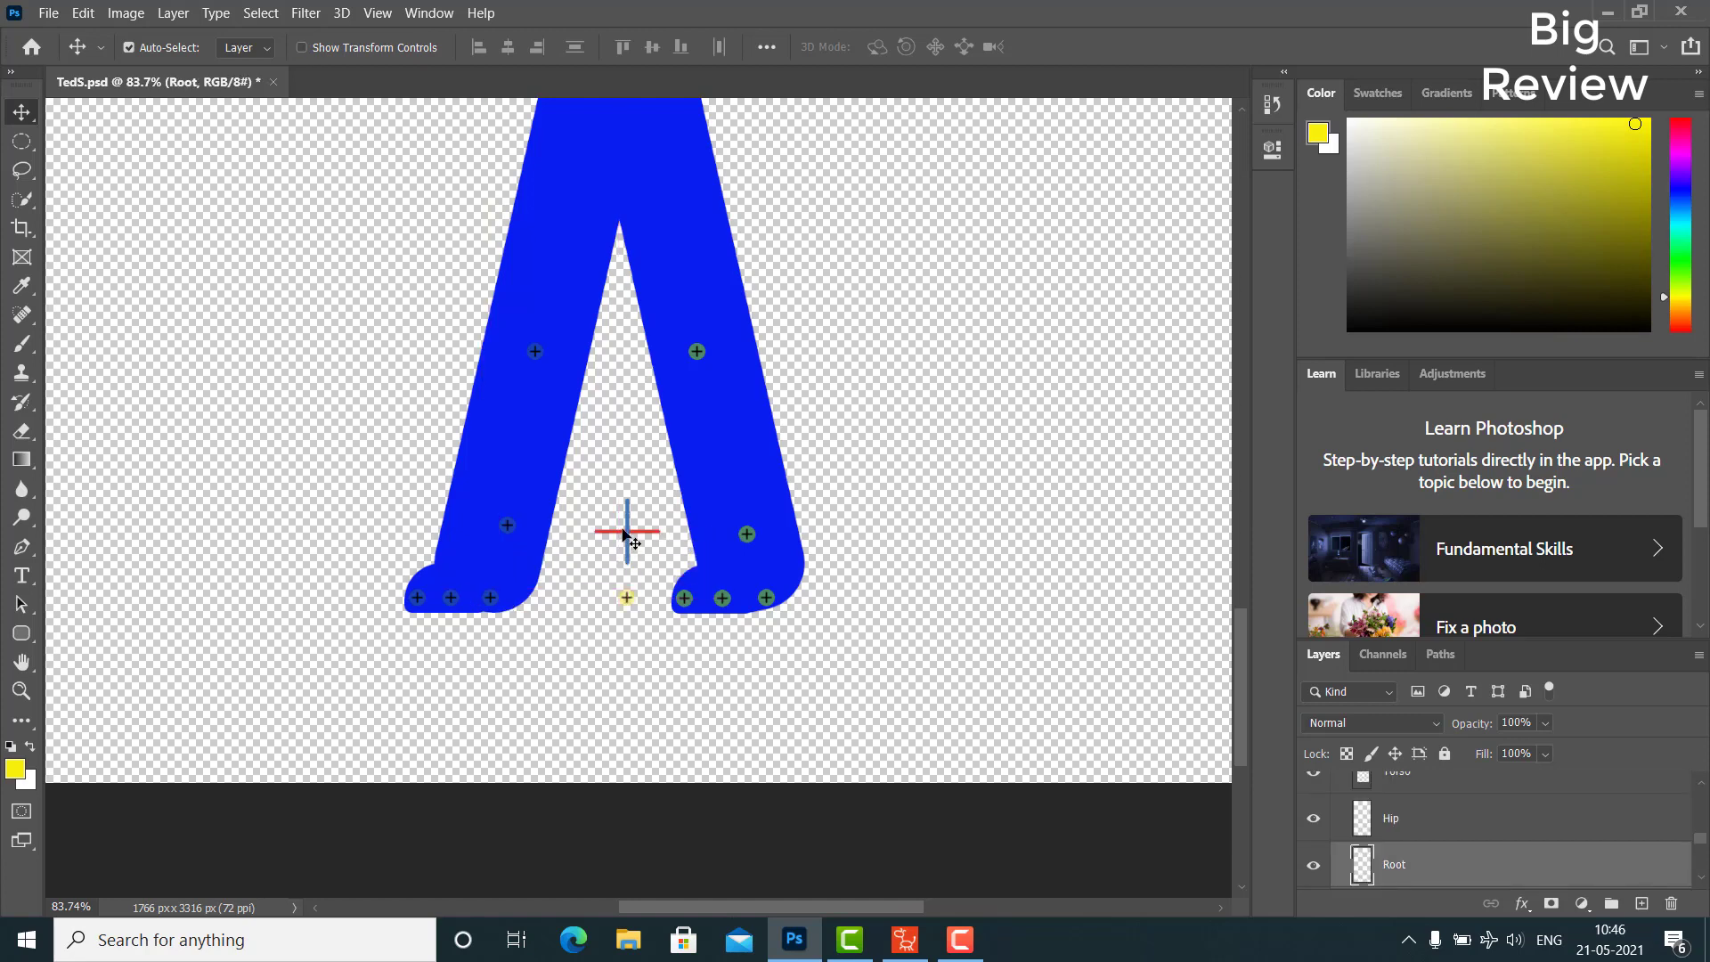
{"action": "left_click_drag", "start_coordinate": [628, 532], "coordinate": [630, 599]}
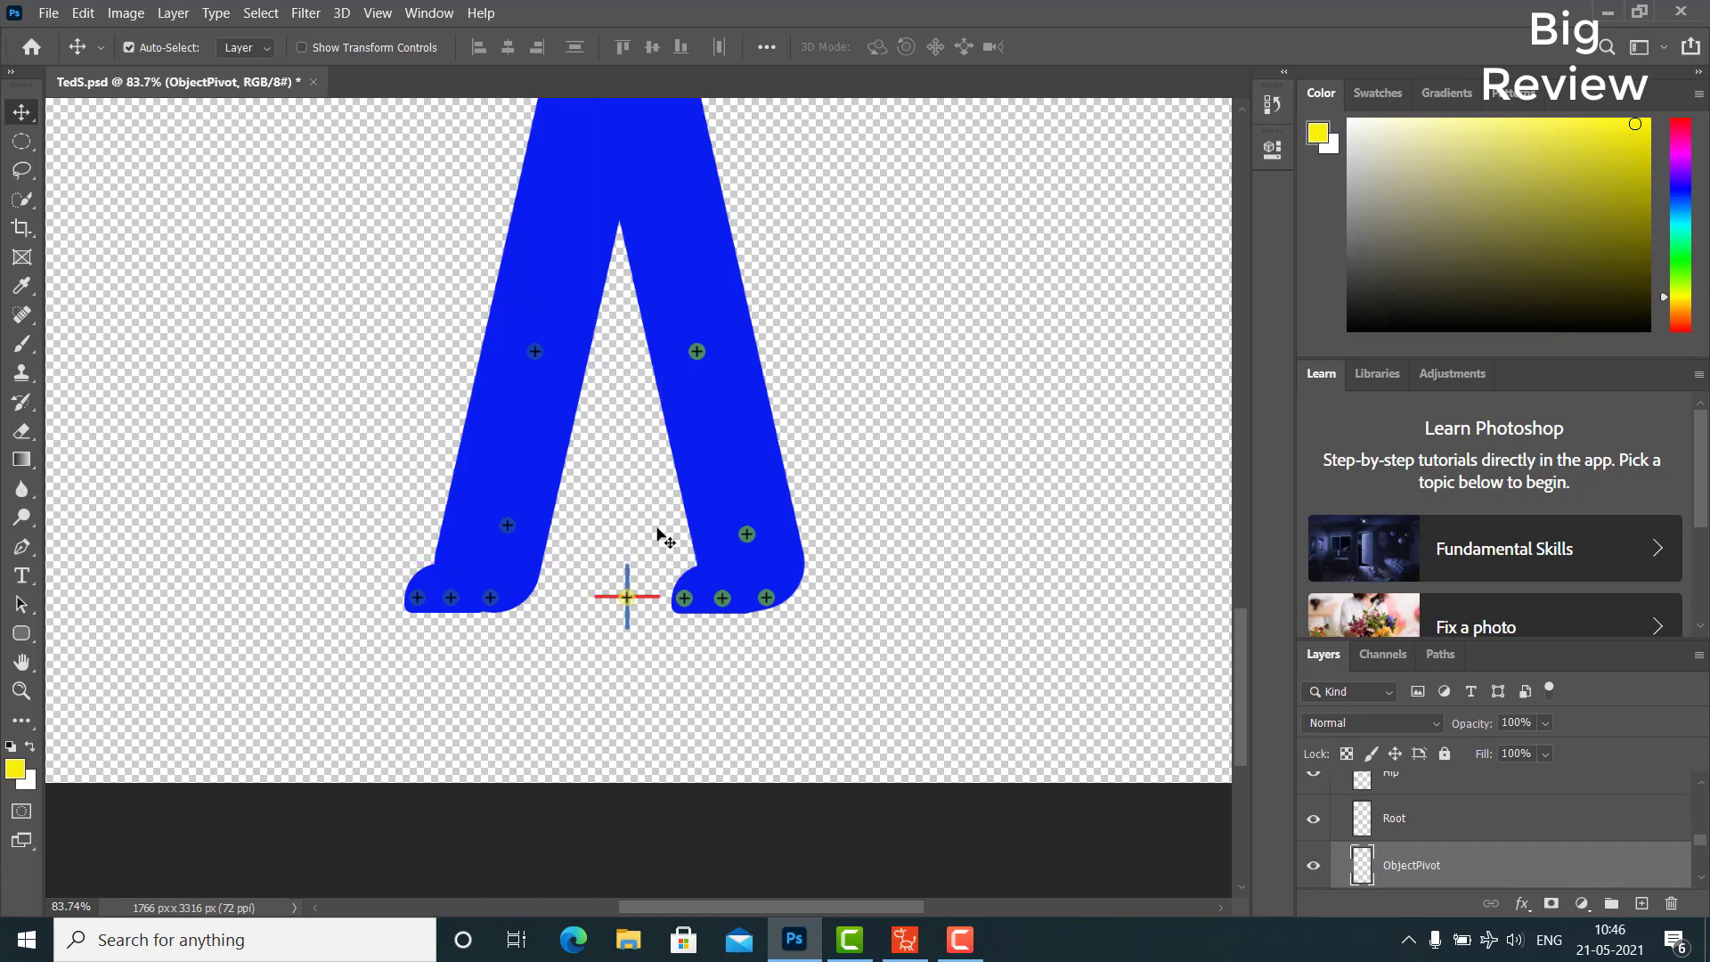
Delete the Mask layer below NSFace in the character's face group
{"action": "scroll", "coordinate": [693, 461], "scroll_direction": "up", "scroll_amount": 2}
{"action": "scroll", "coordinate": [697, 462], "scroll_direction": "up", "scroll_amount": 13}
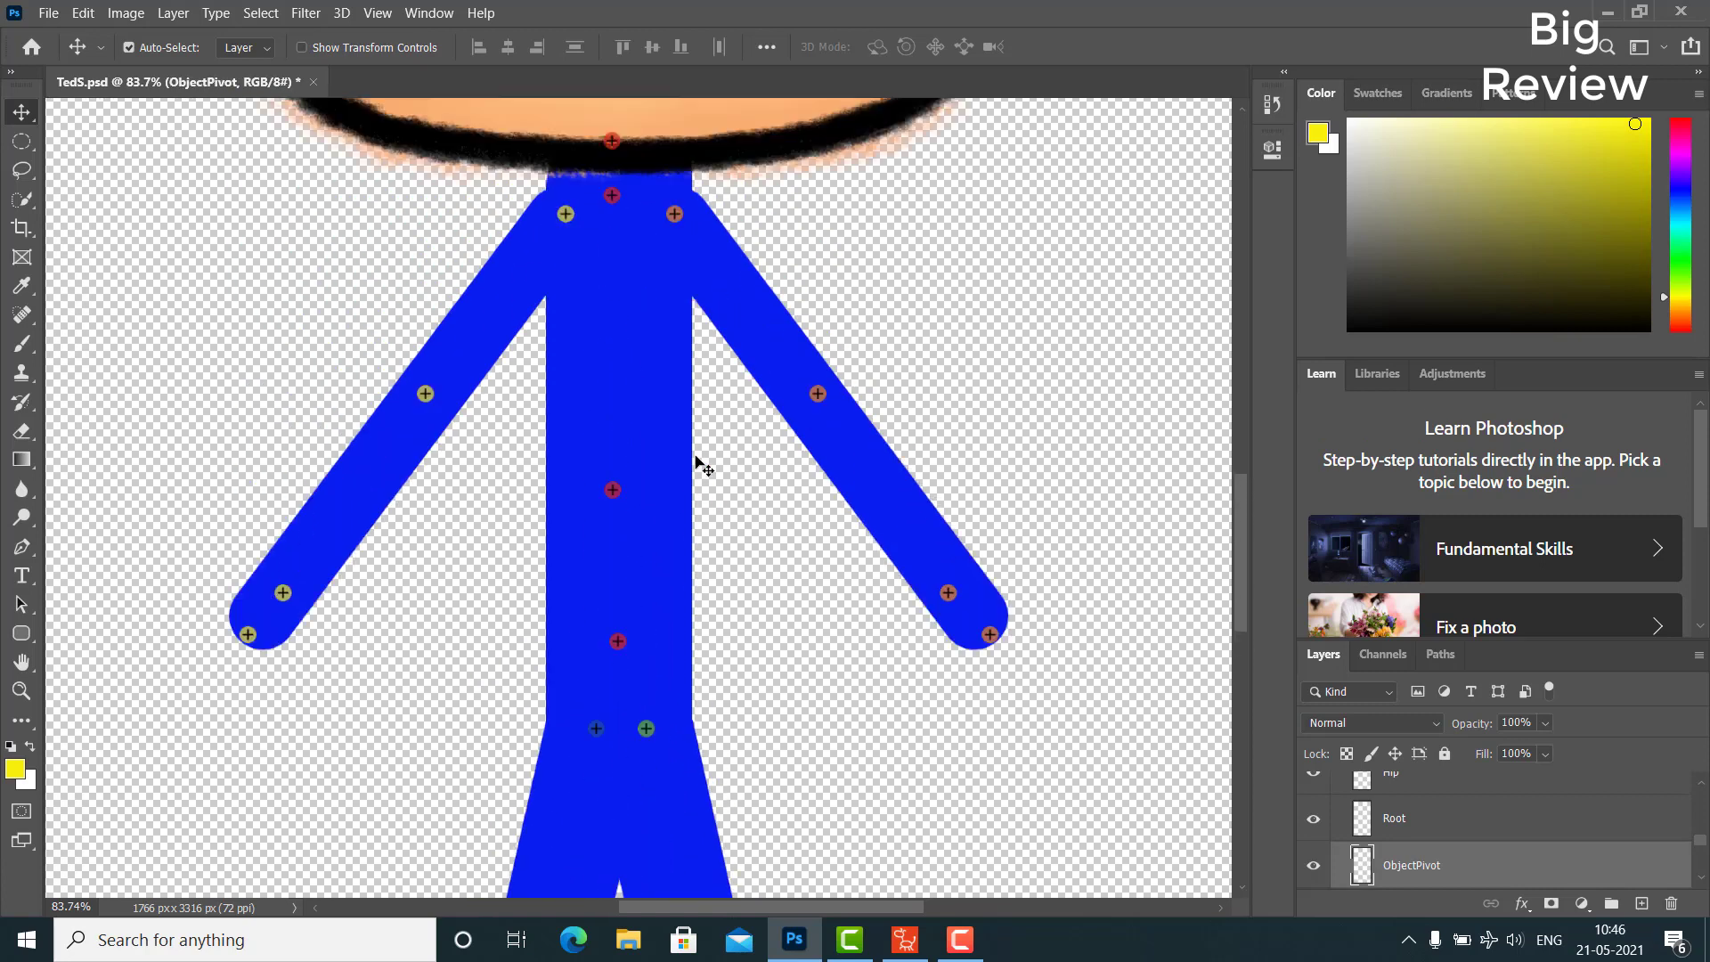
{"action": "scroll", "coordinate": [696, 462], "scroll_direction": "up", "scroll_amount": 5}
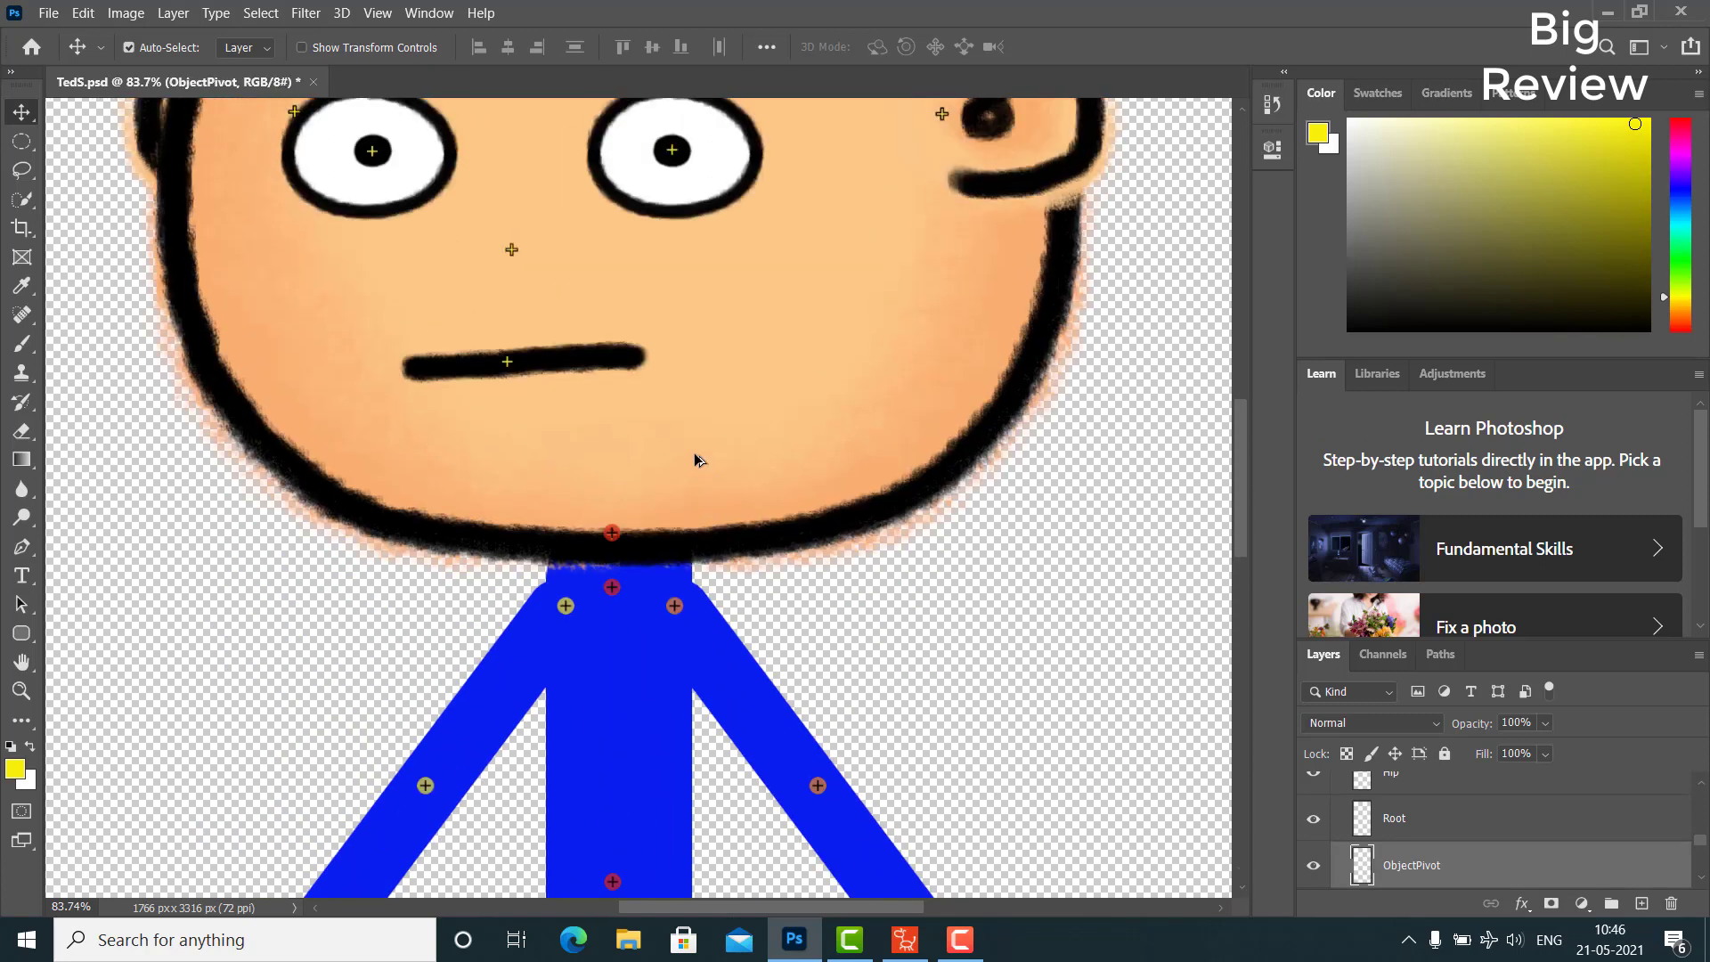
{"action": "scroll", "coordinate": [696, 461], "scroll_direction": "down", "scroll_amount": 6}
{"action": "scroll", "coordinate": [667, 333], "scroll_direction": "up", "scroll_amount": 2}
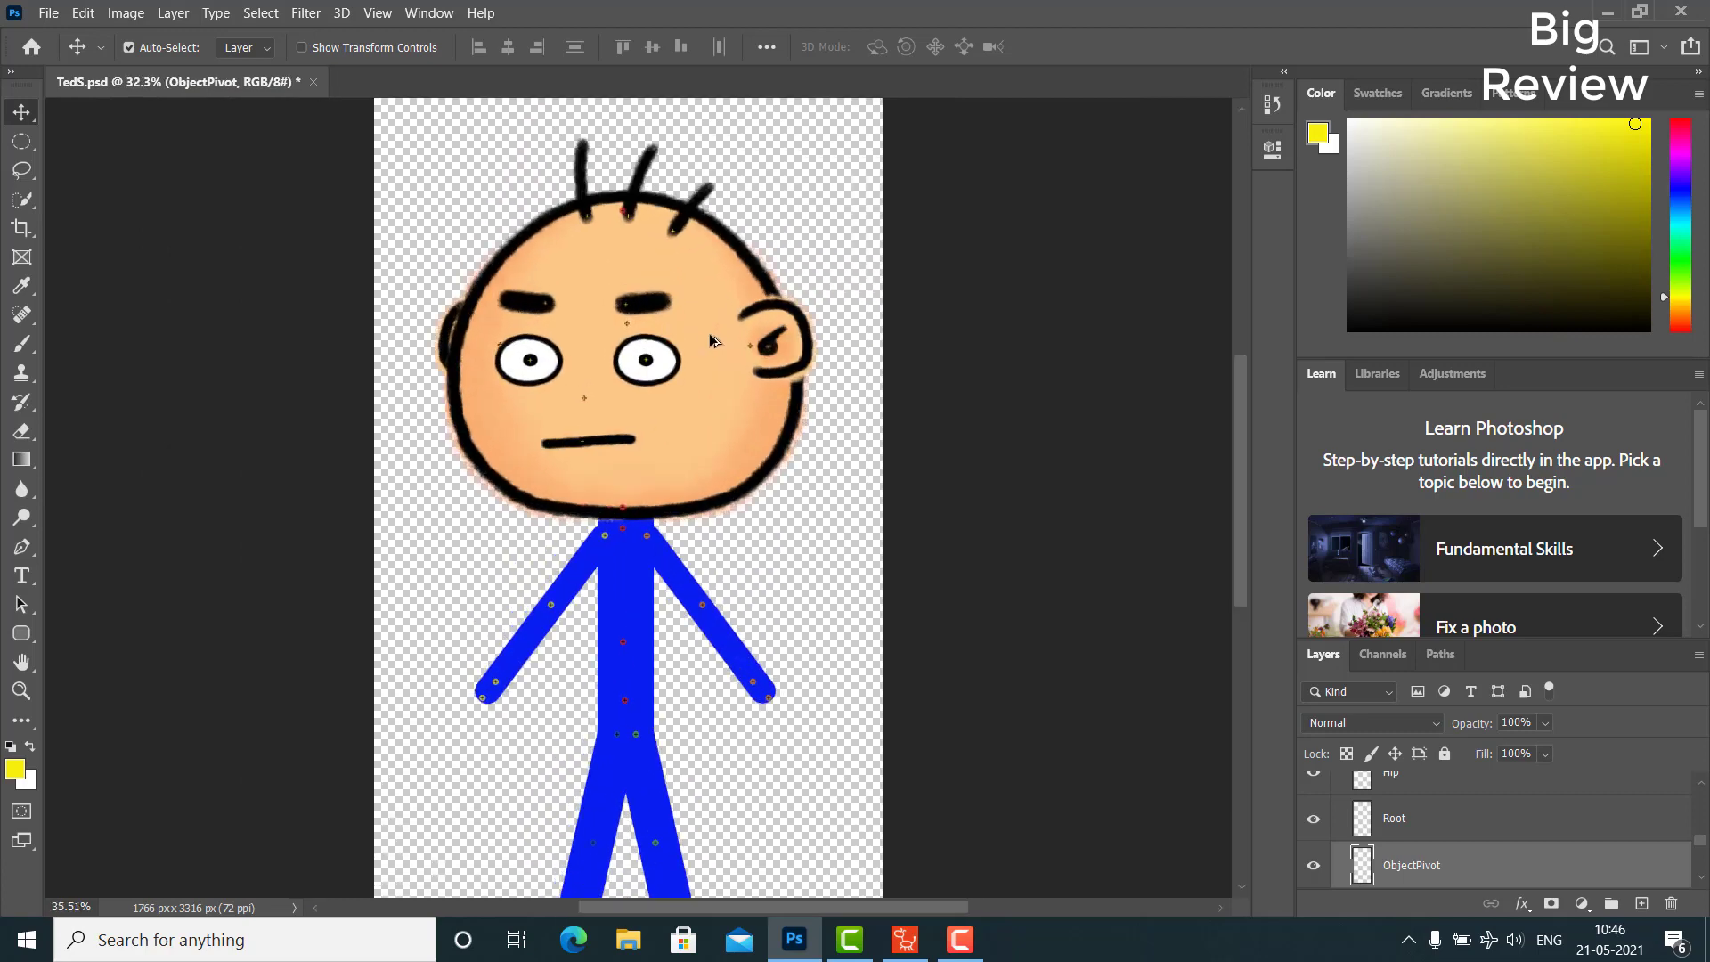
{"action": "scroll", "coordinate": [709, 333], "scroll_direction": "up", "scroll_amount": 1}
{"action": "left_click", "coordinate": [712, 465]}
{"action": "scroll", "coordinate": [1504, 862], "scroll_direction": "down", "scroll_amount": 1}
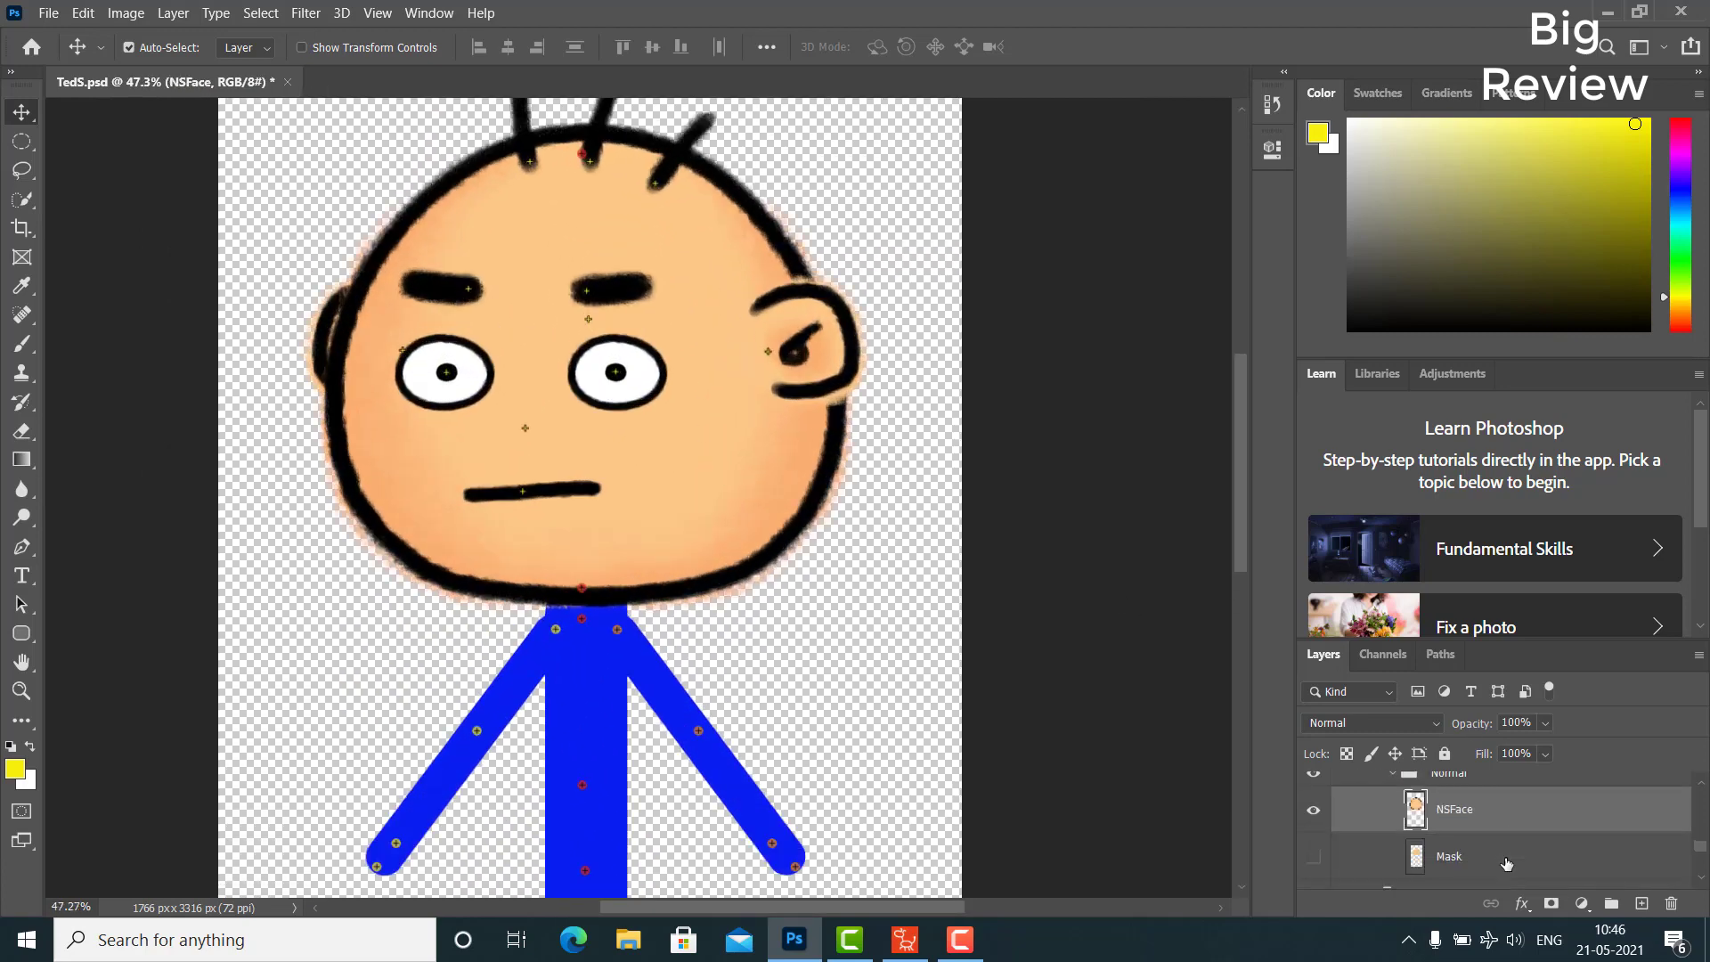
{"action": "scroll", "coordinate": [1505, 862], "scroll_direction": "down", "scroll_amount": 1}
{"action": "left_click", "coordinate": [1504, 824]}
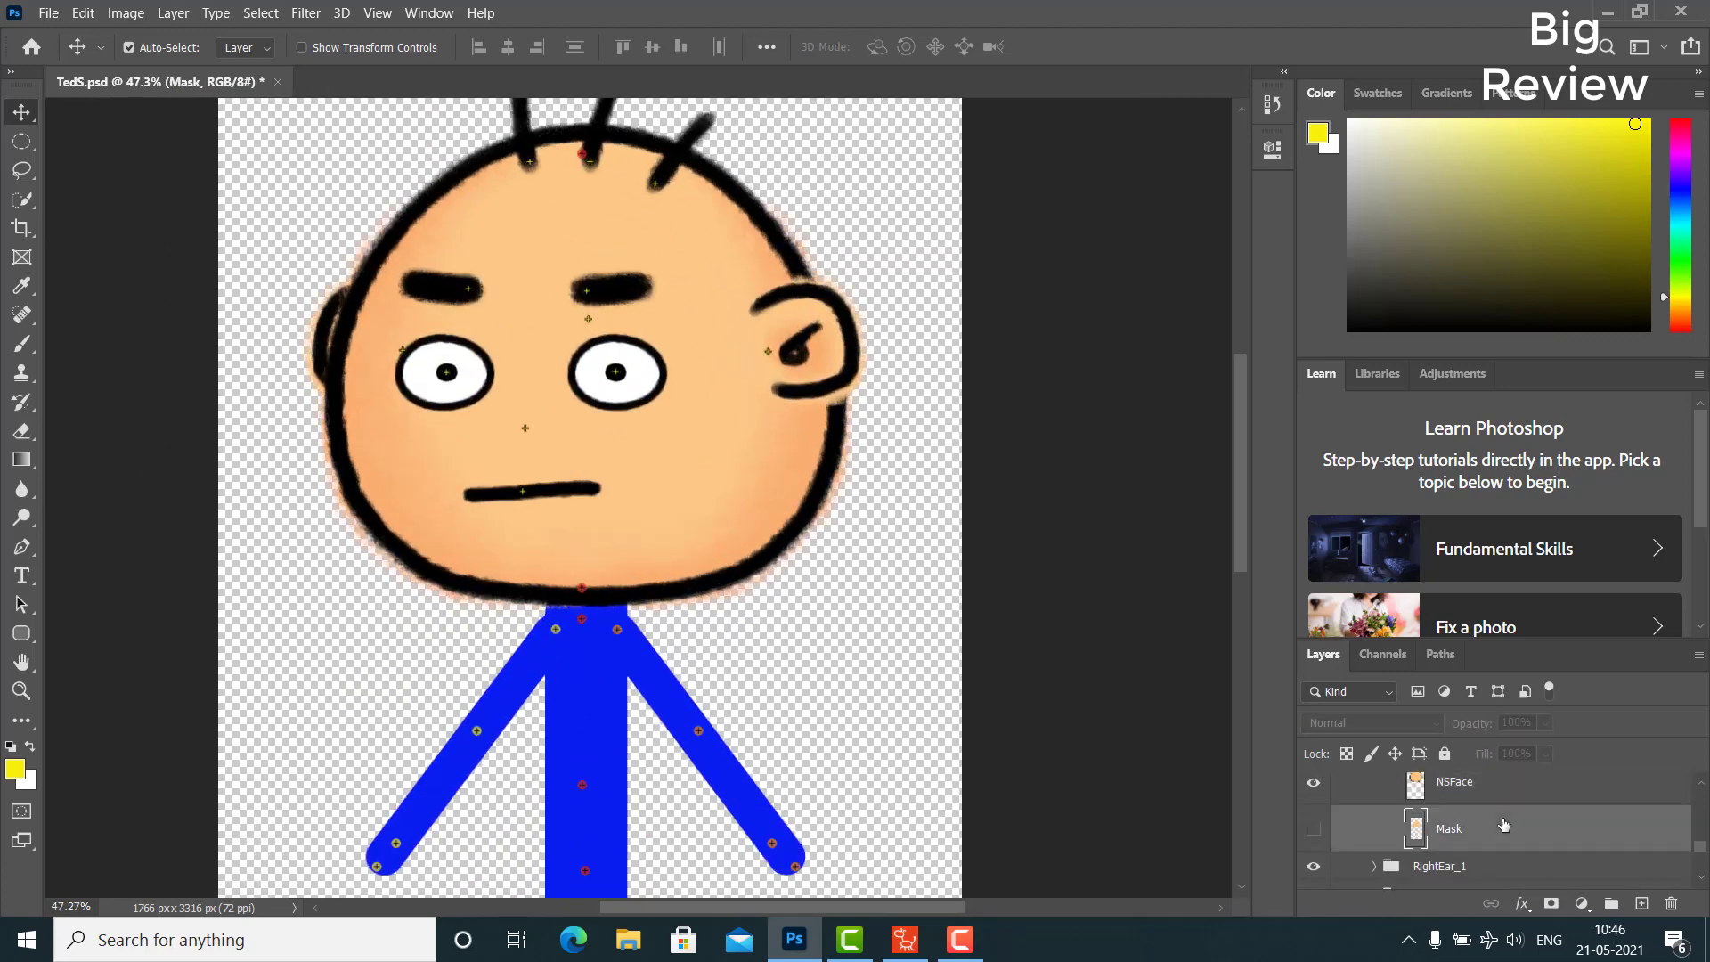
{"action": "key", "text": "Delete"}
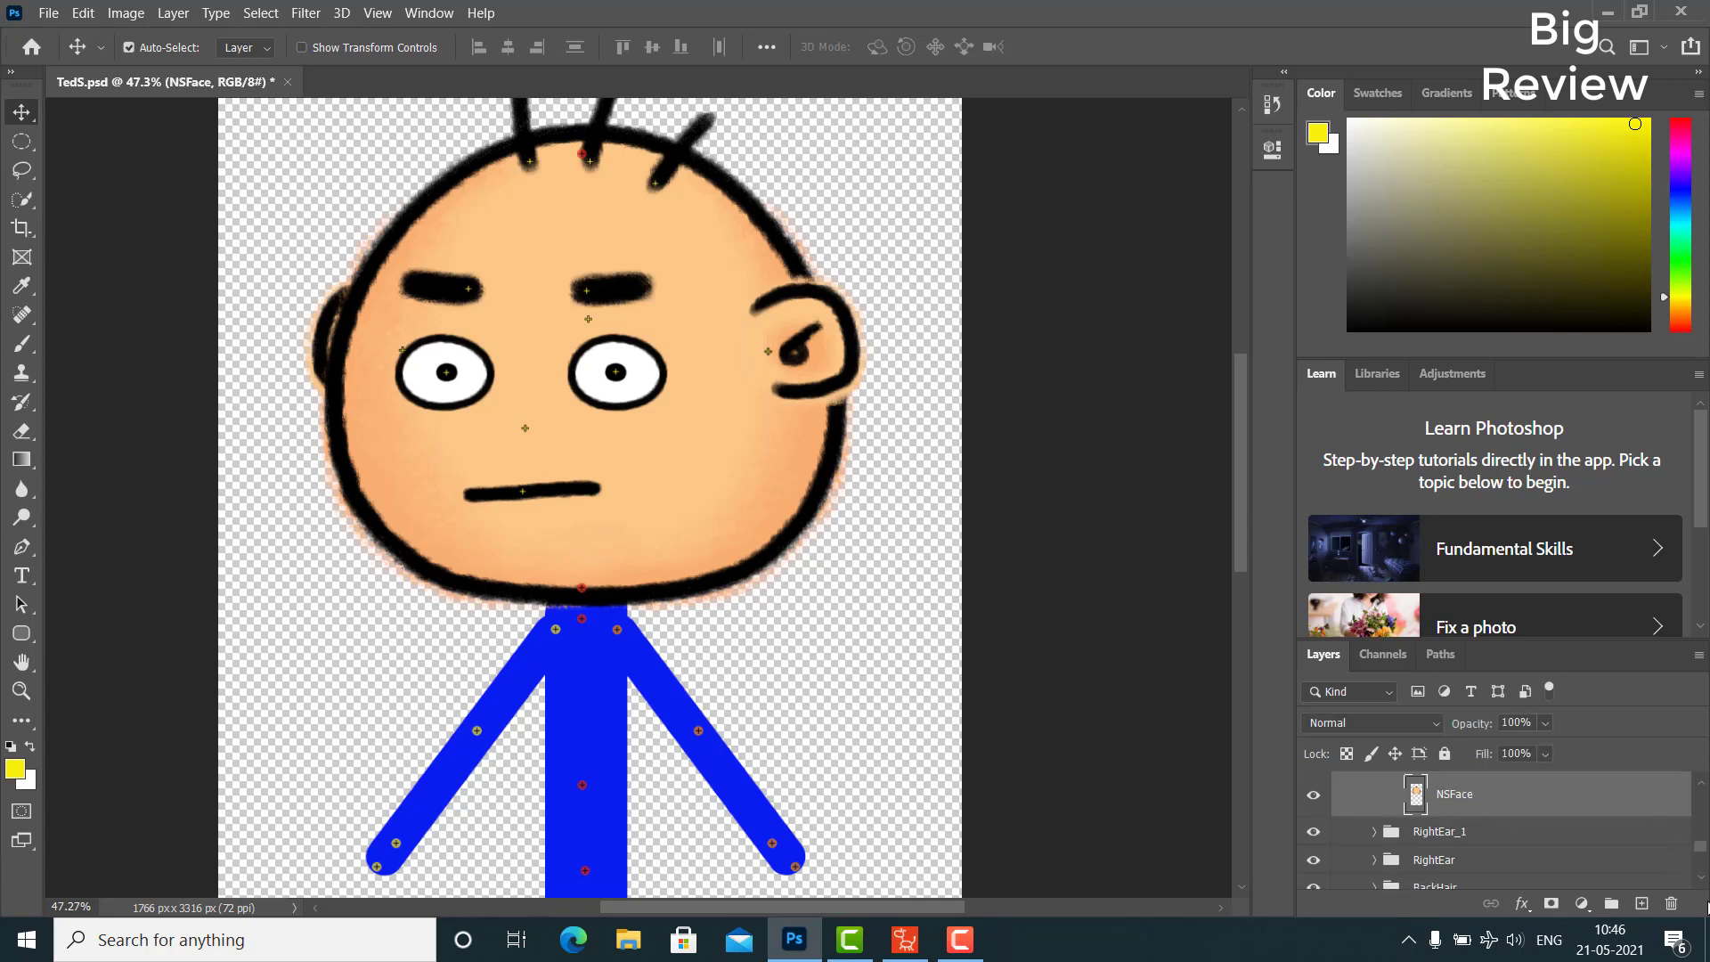
Draw a circle about 1146 px wide over the head on a new layer above NSFace and fill it blue
{"action": "left_click", "coordinate": [1642, 904]}
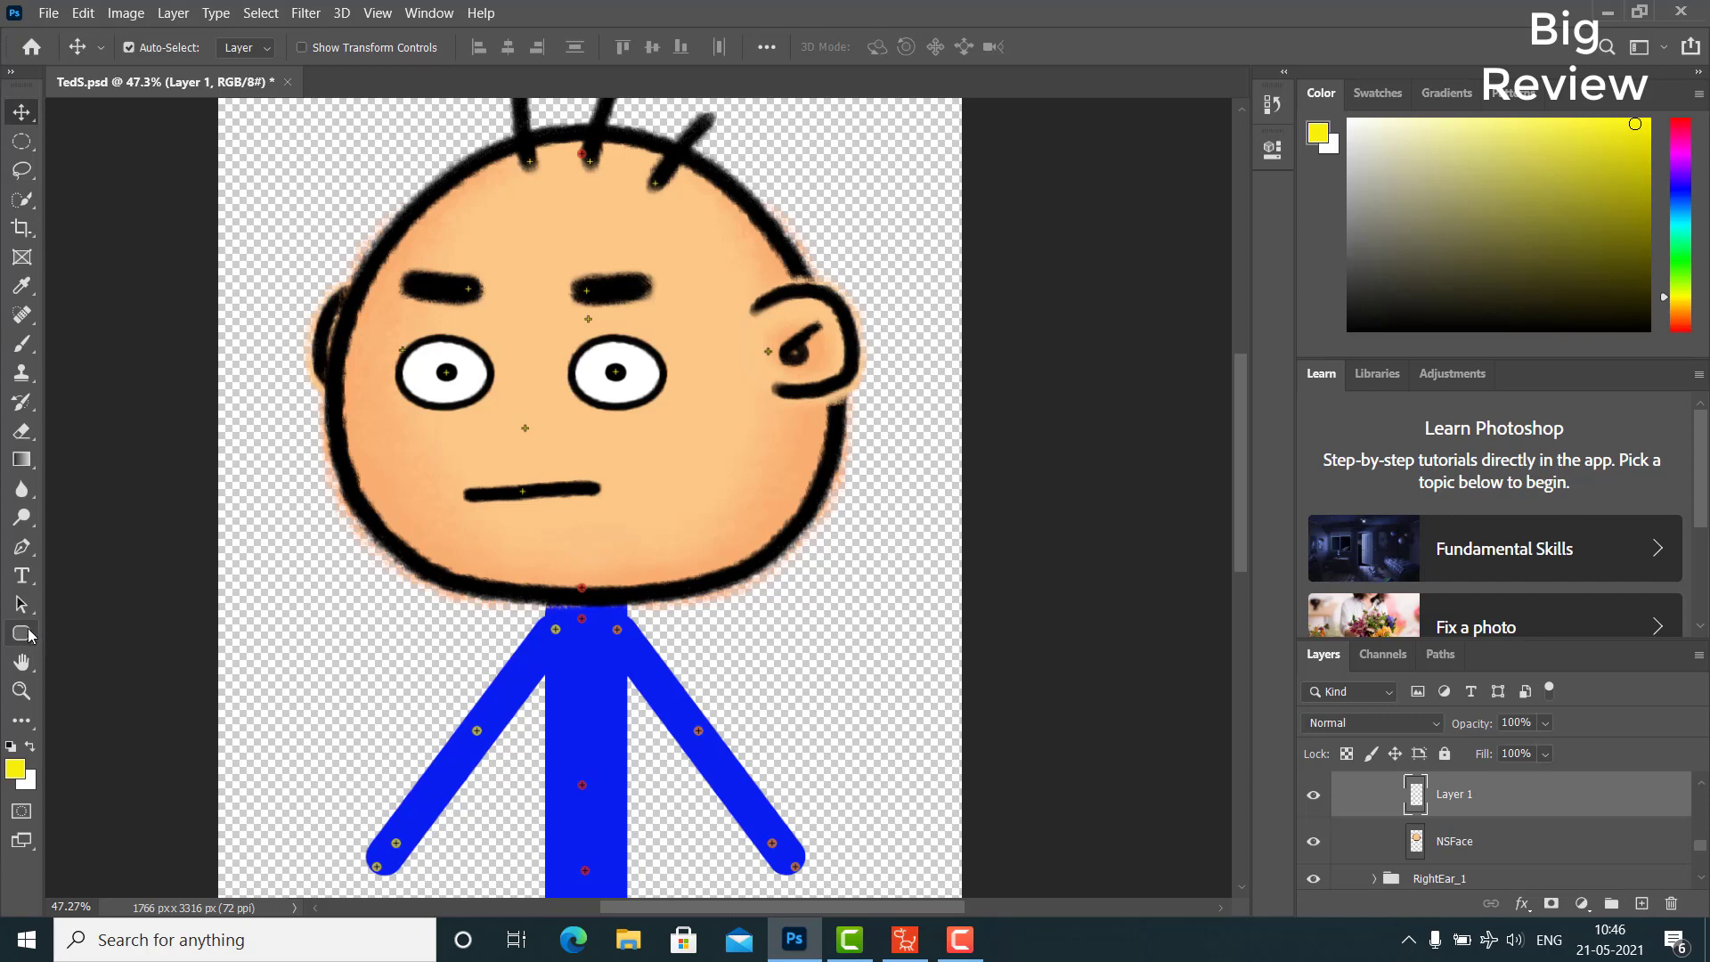
{"action": "left_click", "coordinate": [24, 632]}
{"action": "right_click", "coordinate": [28, 639]}
{"action": "left_click", "coordinate": [103, 676]}
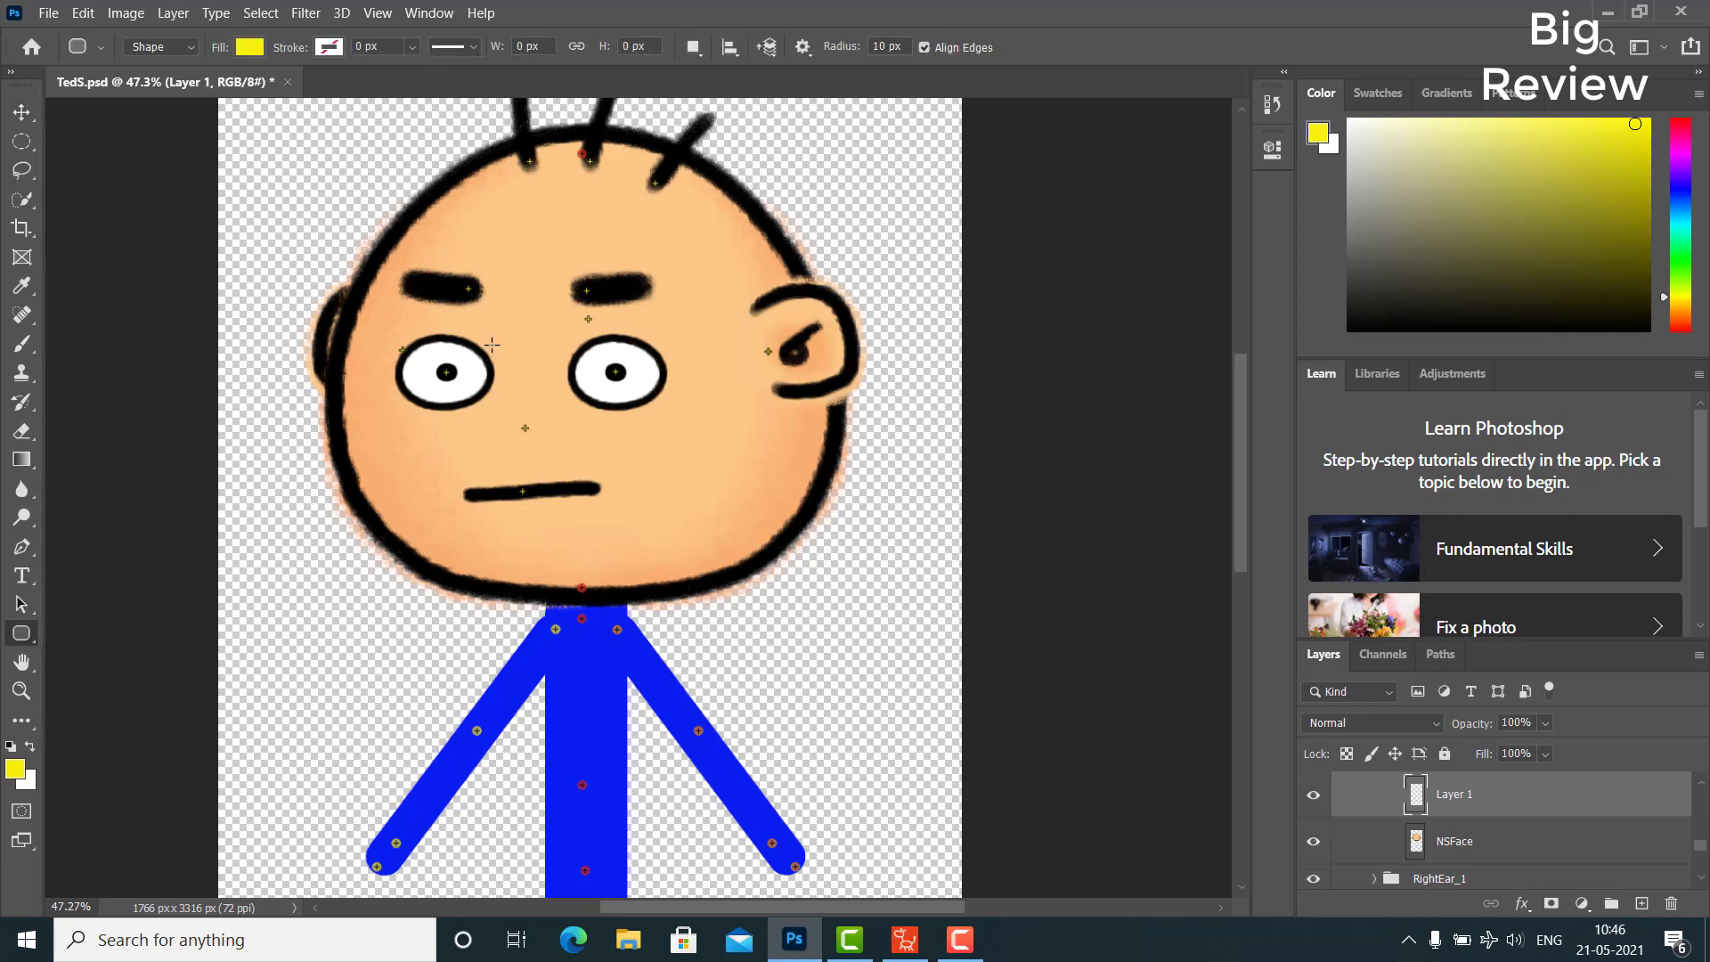
{"action": "left_click_drag", "start_coordinate": [396, 147], "coordinate": [831, 656]}
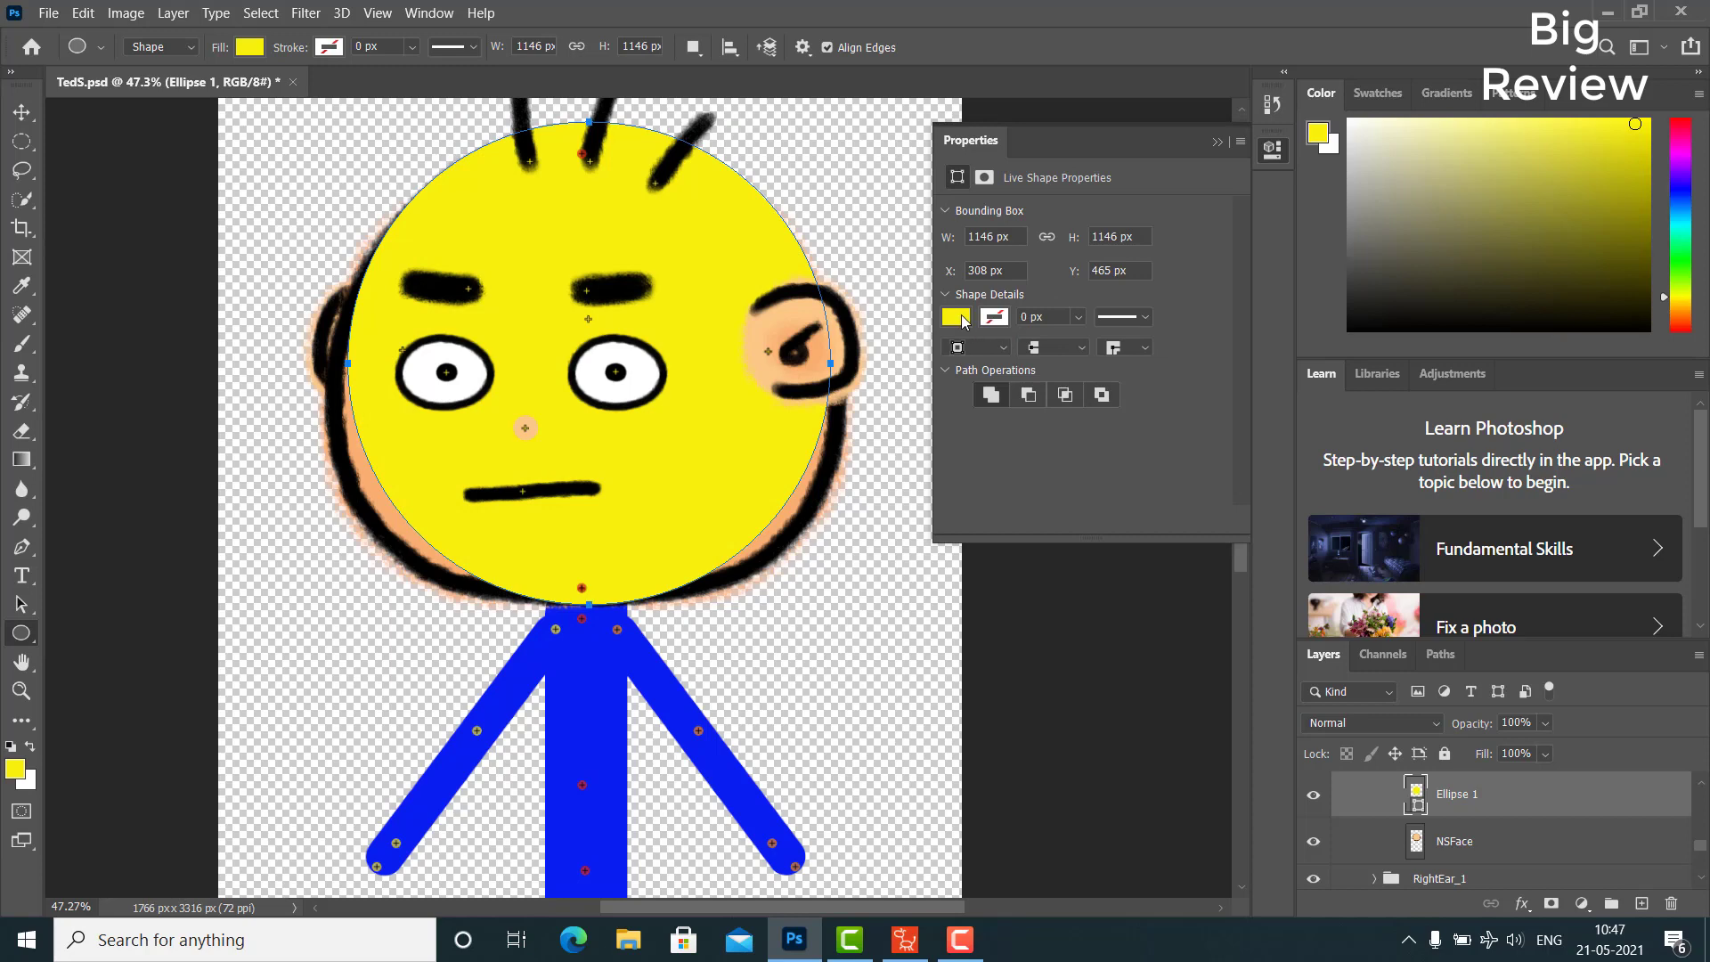
{"action": "left_click", "coordinate": [957, 317]}
{"action": "left_click", "coordinate": [960, 435]}
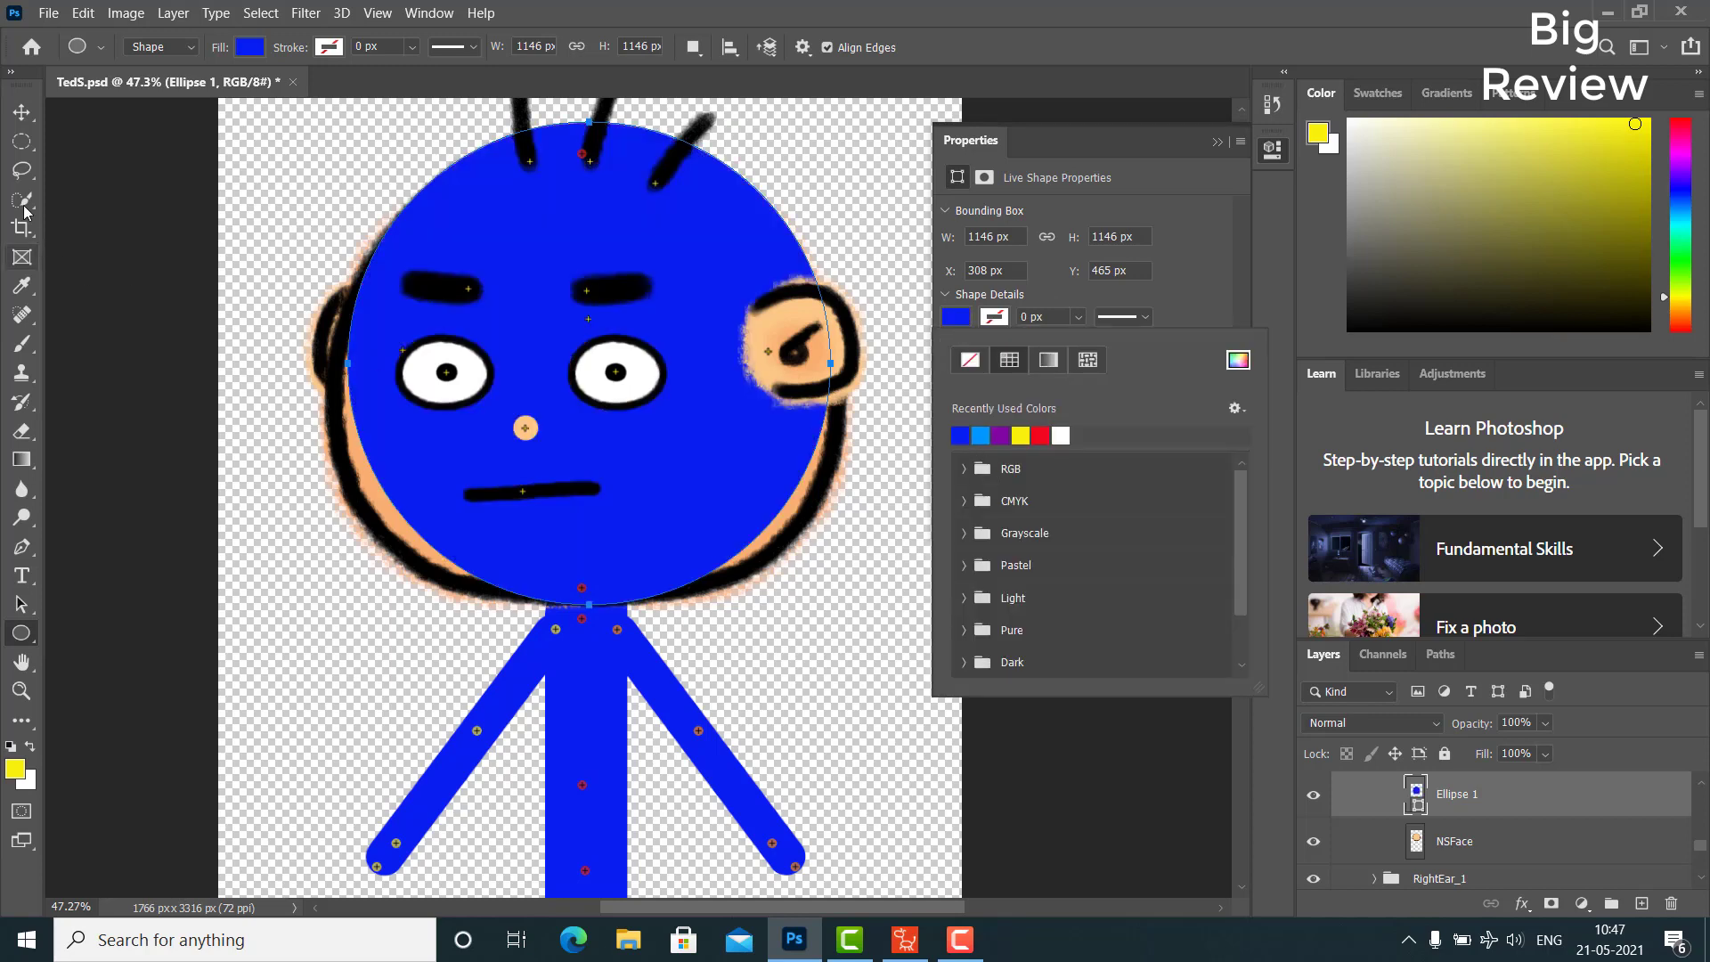
{"action": "left_click", "coordinate": [22, 112]}
{"action": "left_click", "coordinate": [1217, 144]}
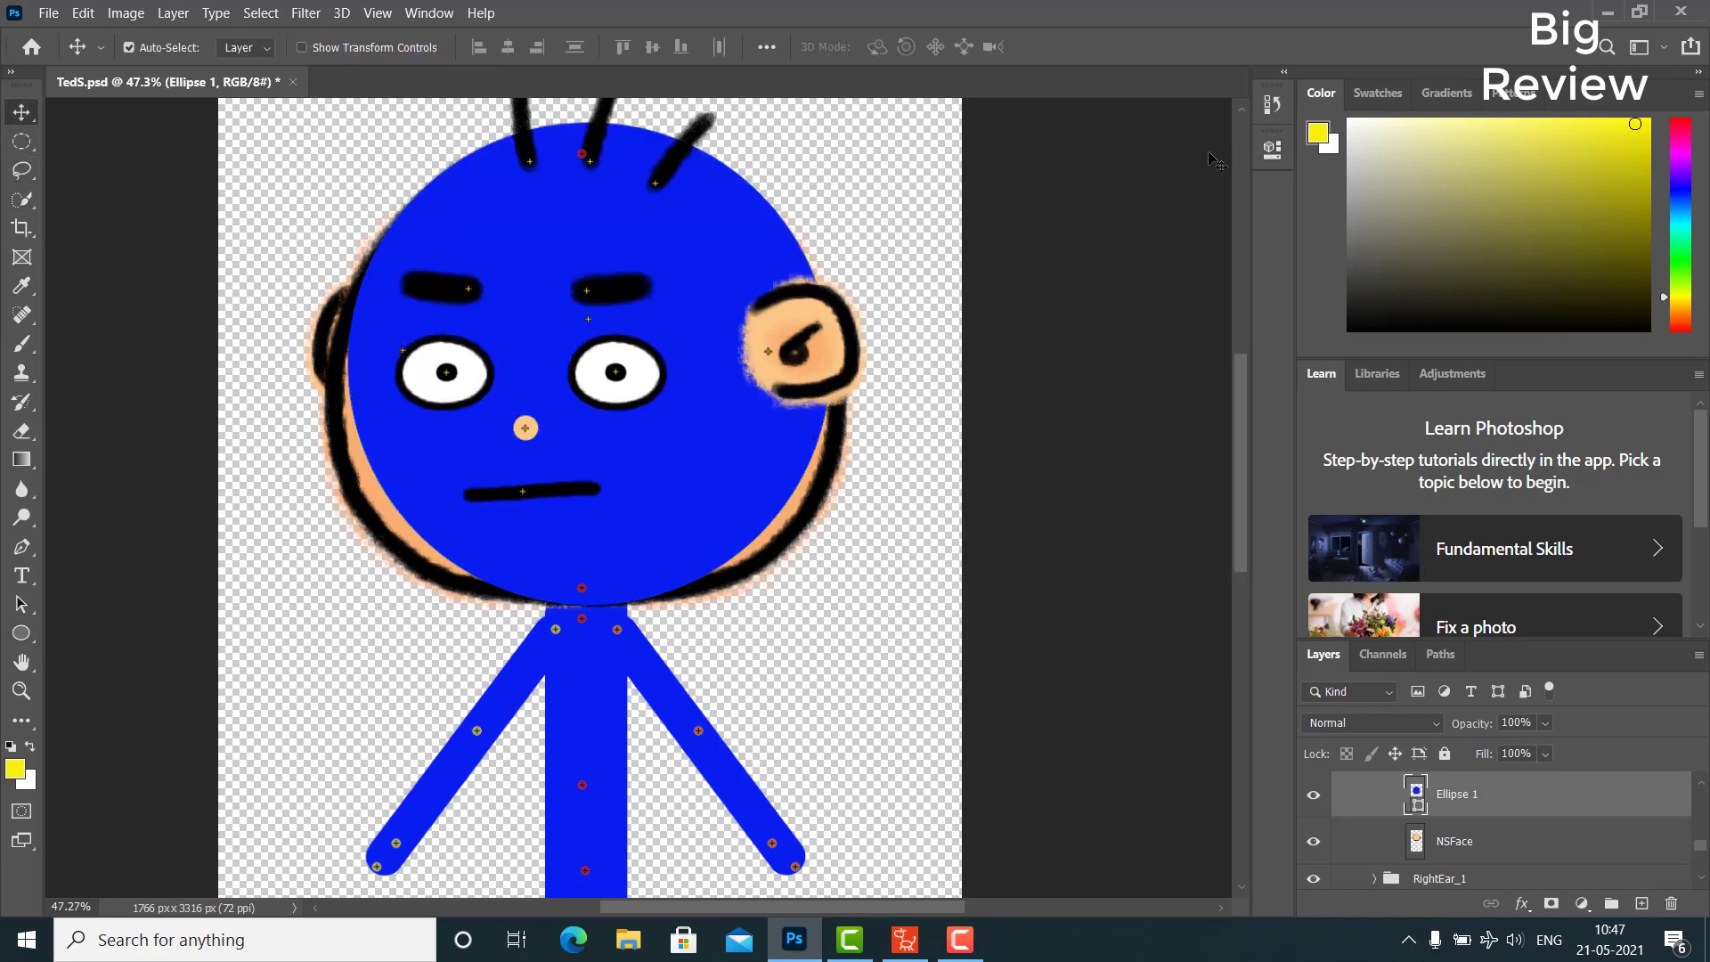
Rasterize the blue circle layer and delete the old NSFace artwork
{"action": "right_click", "coordinate": [1490, 804]}
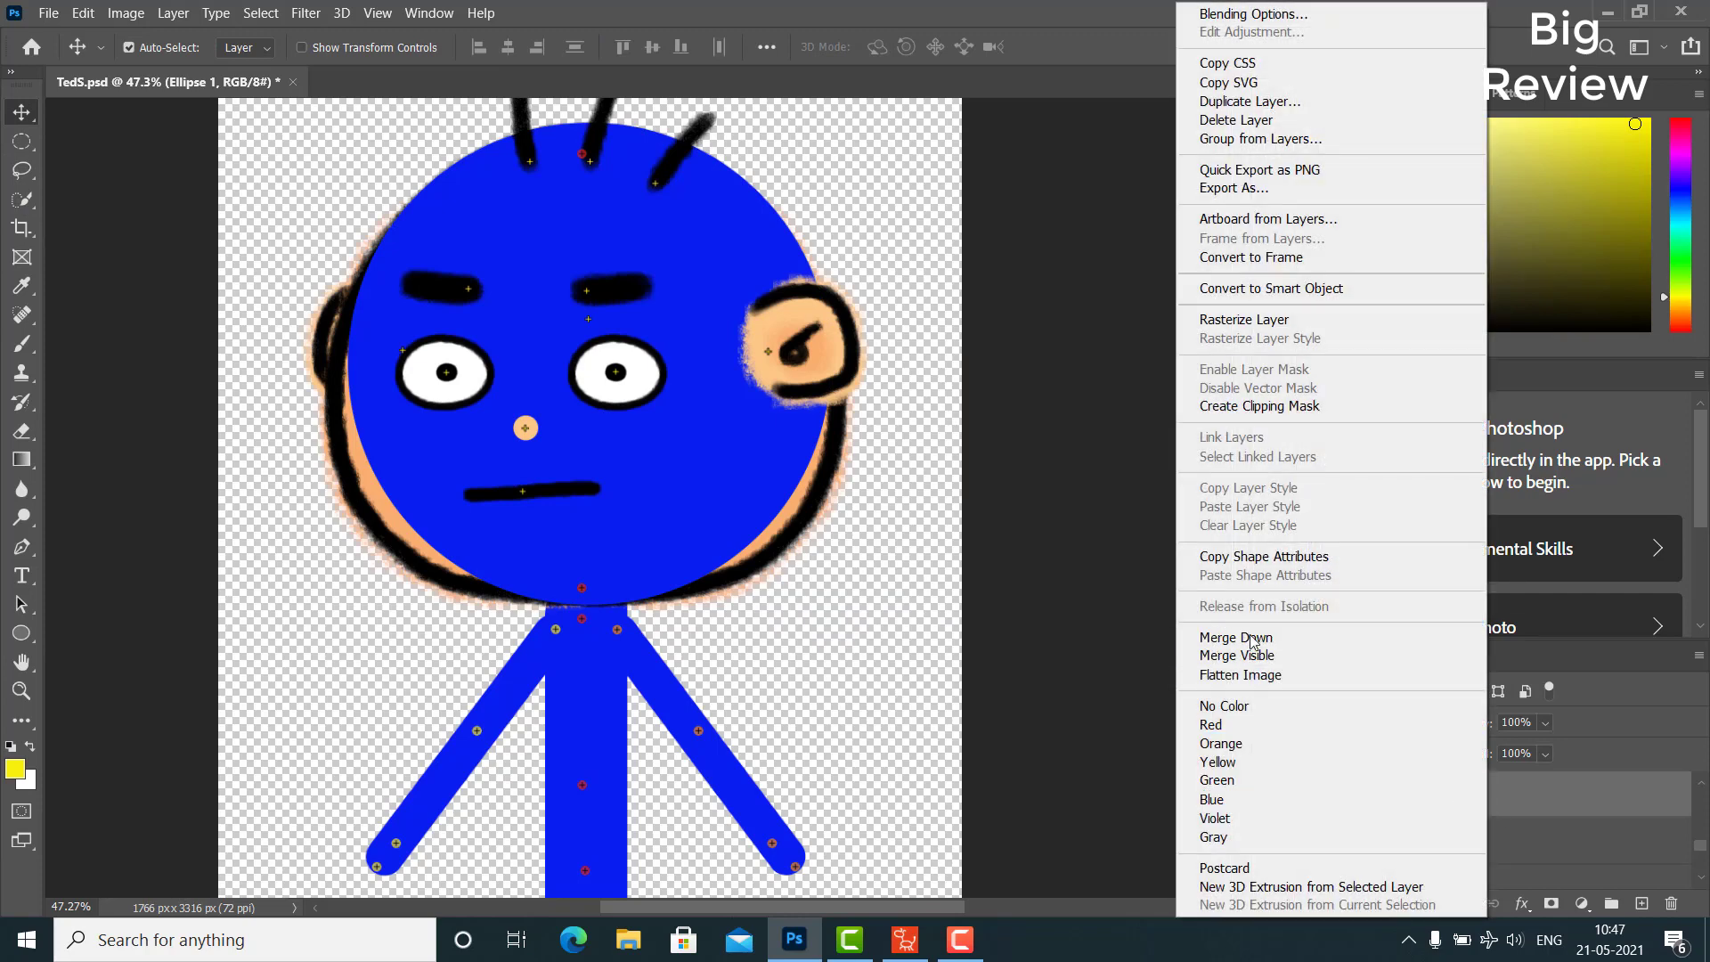
{"action": "left_click", "coordinate": [1279, 319]}
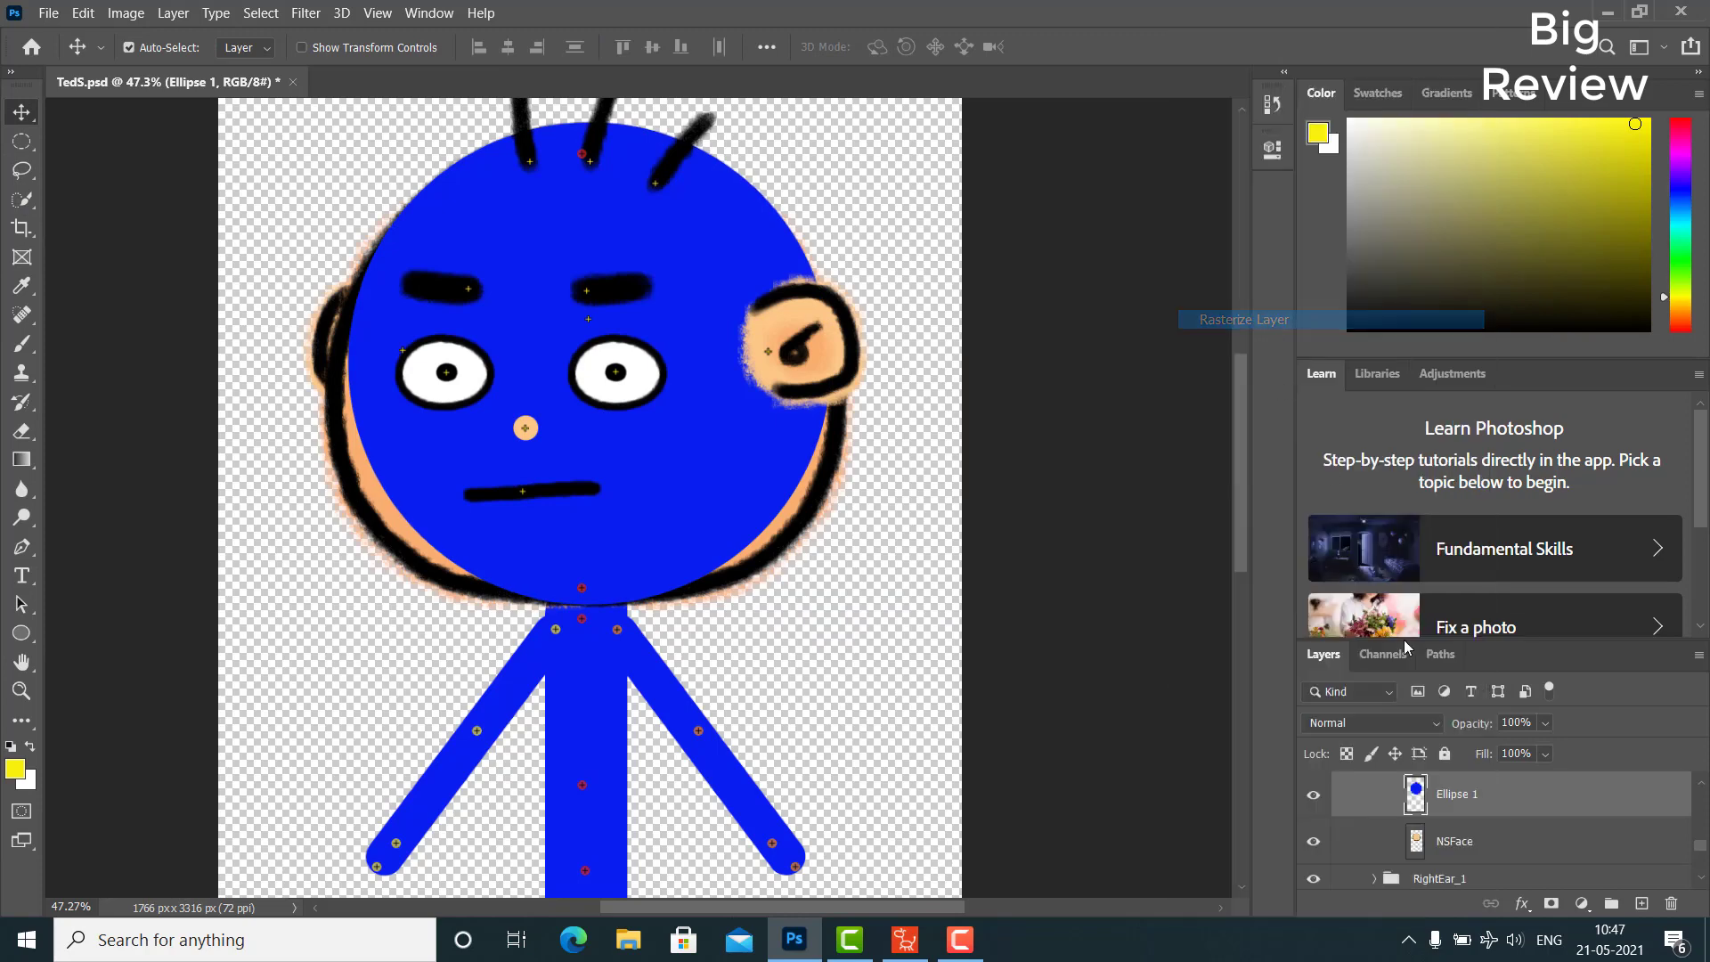
{"action": "left_click", "coordinate": [1467, 843]}
{"action": "key", "text": "Delete"}
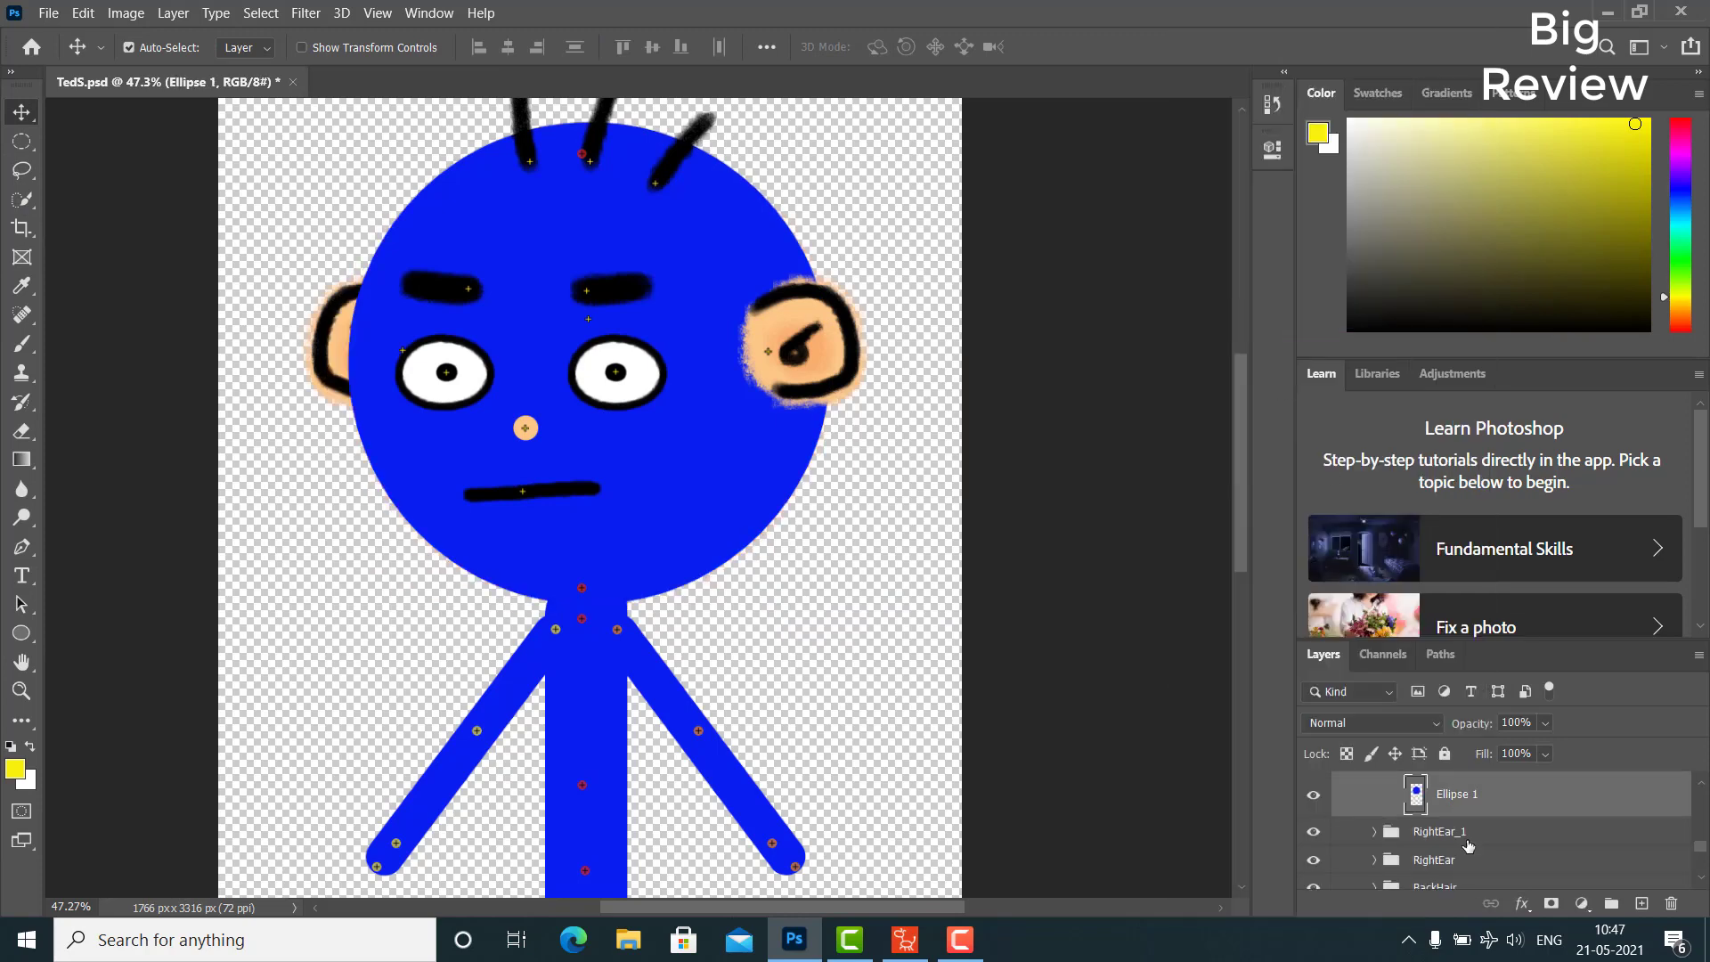
Delete the artwork in the LeftEar, LeftEar_1, RightEar and RightEar_1 groups
{"action": "left_click", "coordinate": [832, 385]}
{"action": "key", "text": "Delete"}
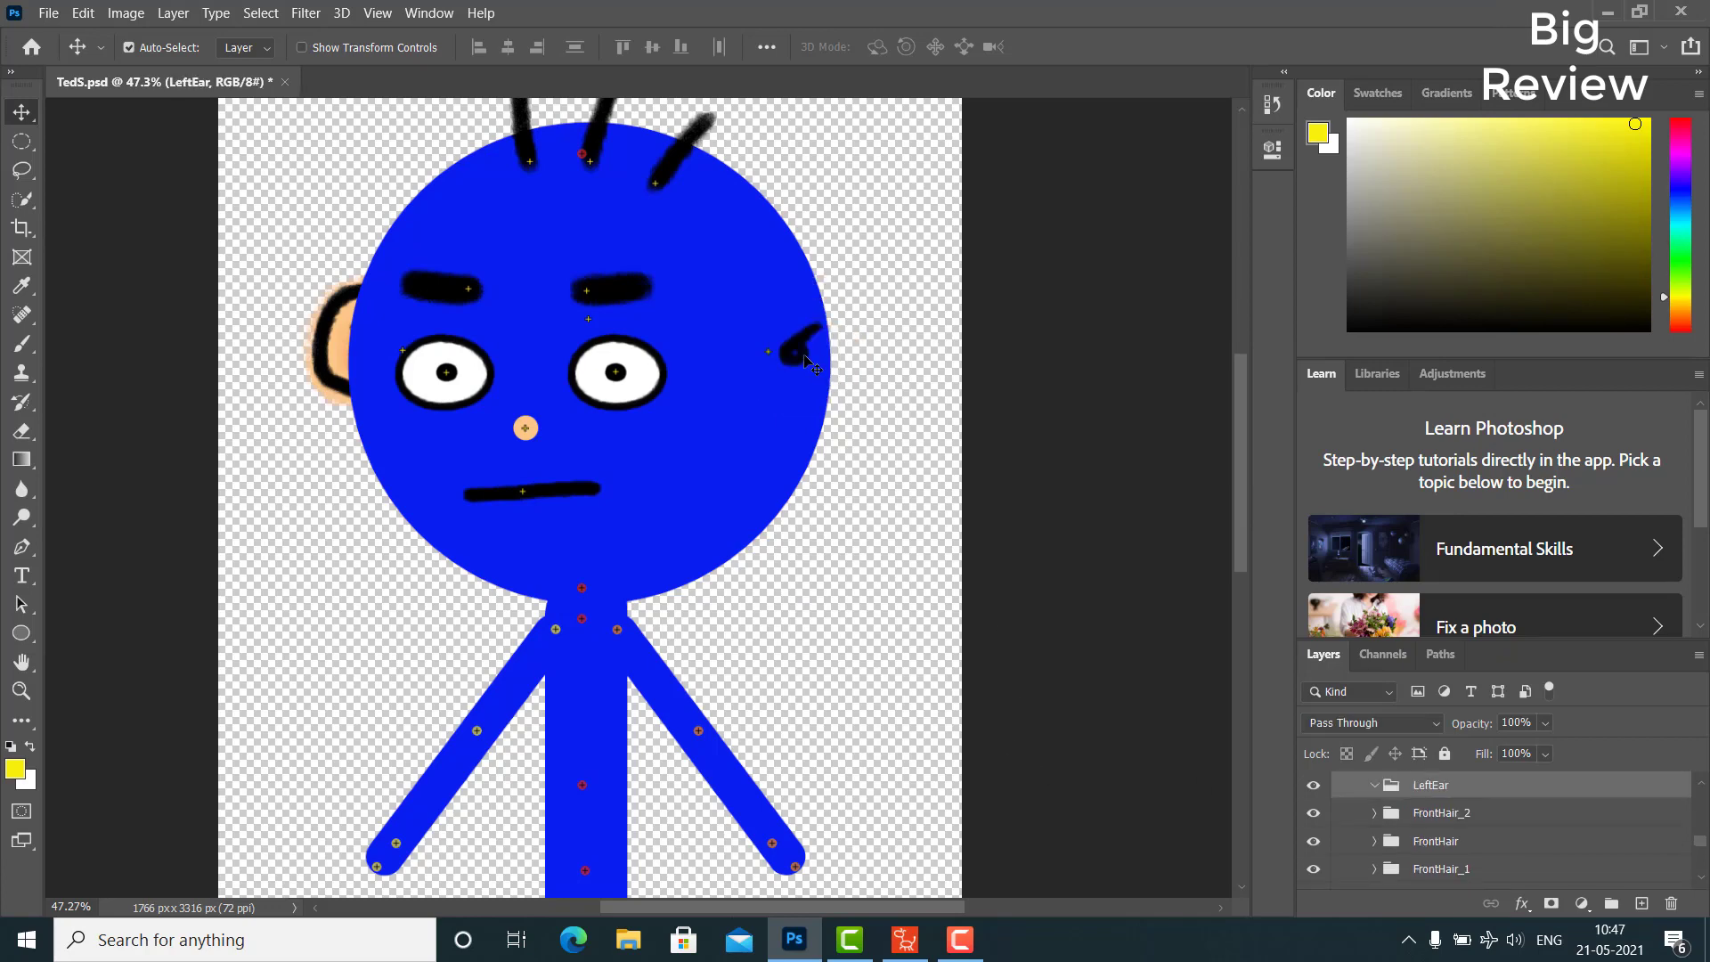
{"action": "key", "text": "ctrl+j"}
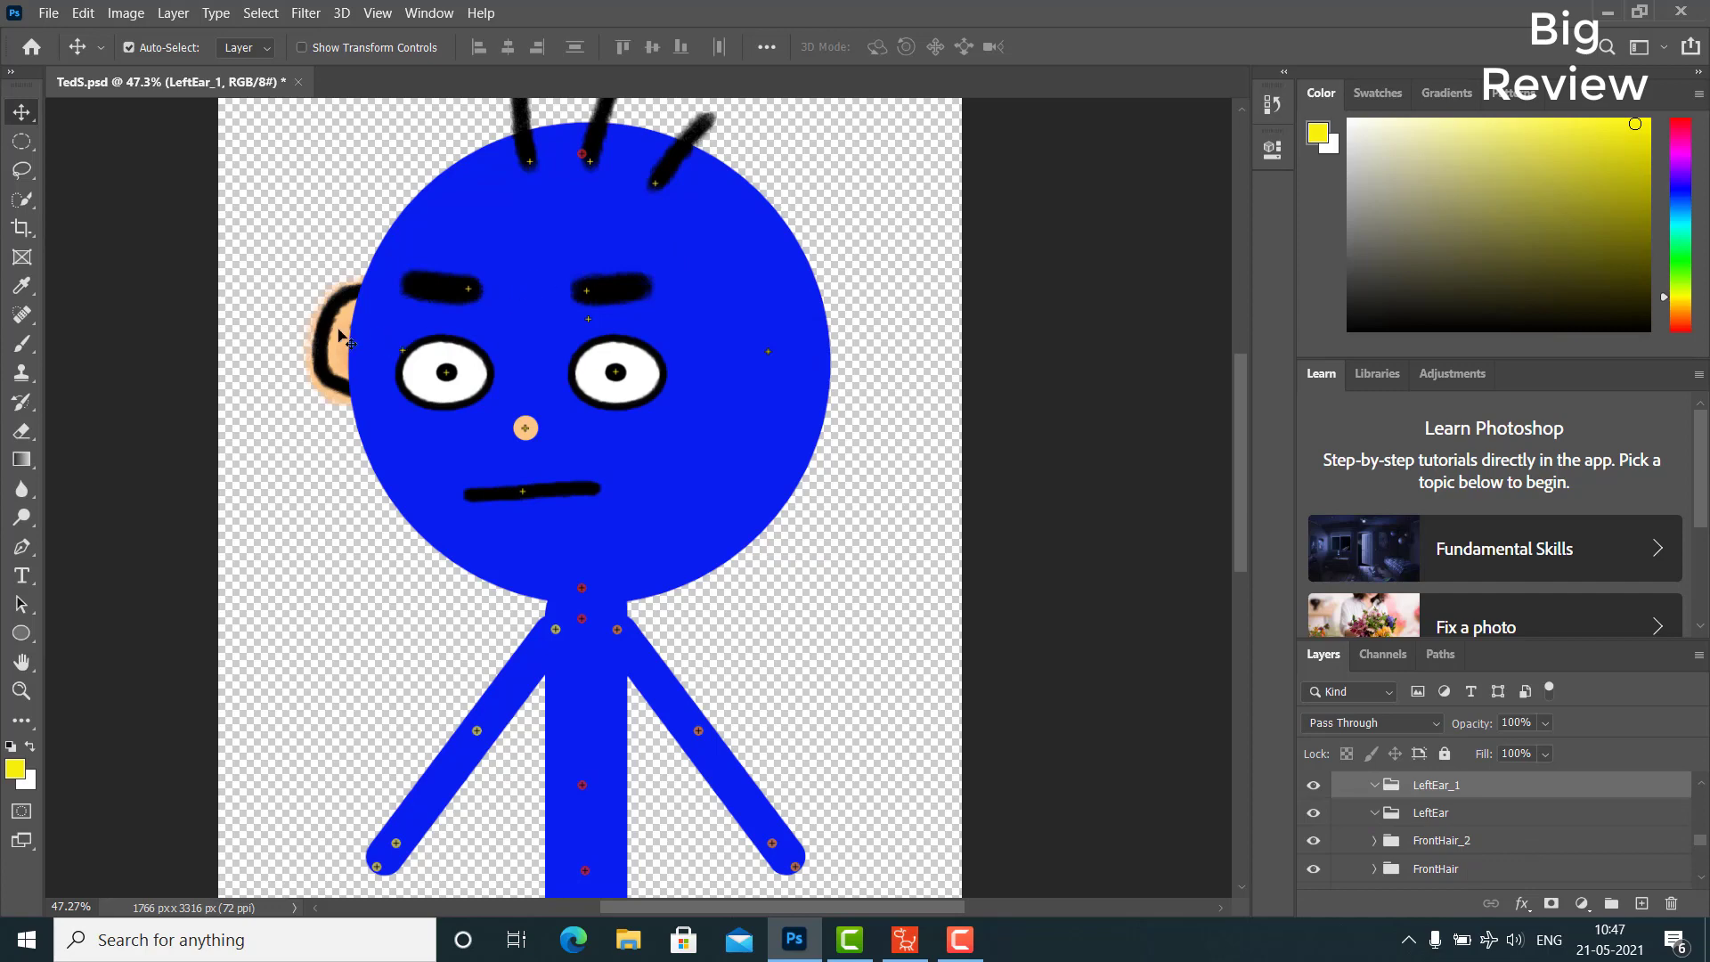
{"action": "left_click", "coordinate": [339, 335]}
{"action": "key", "text": "Delete"}
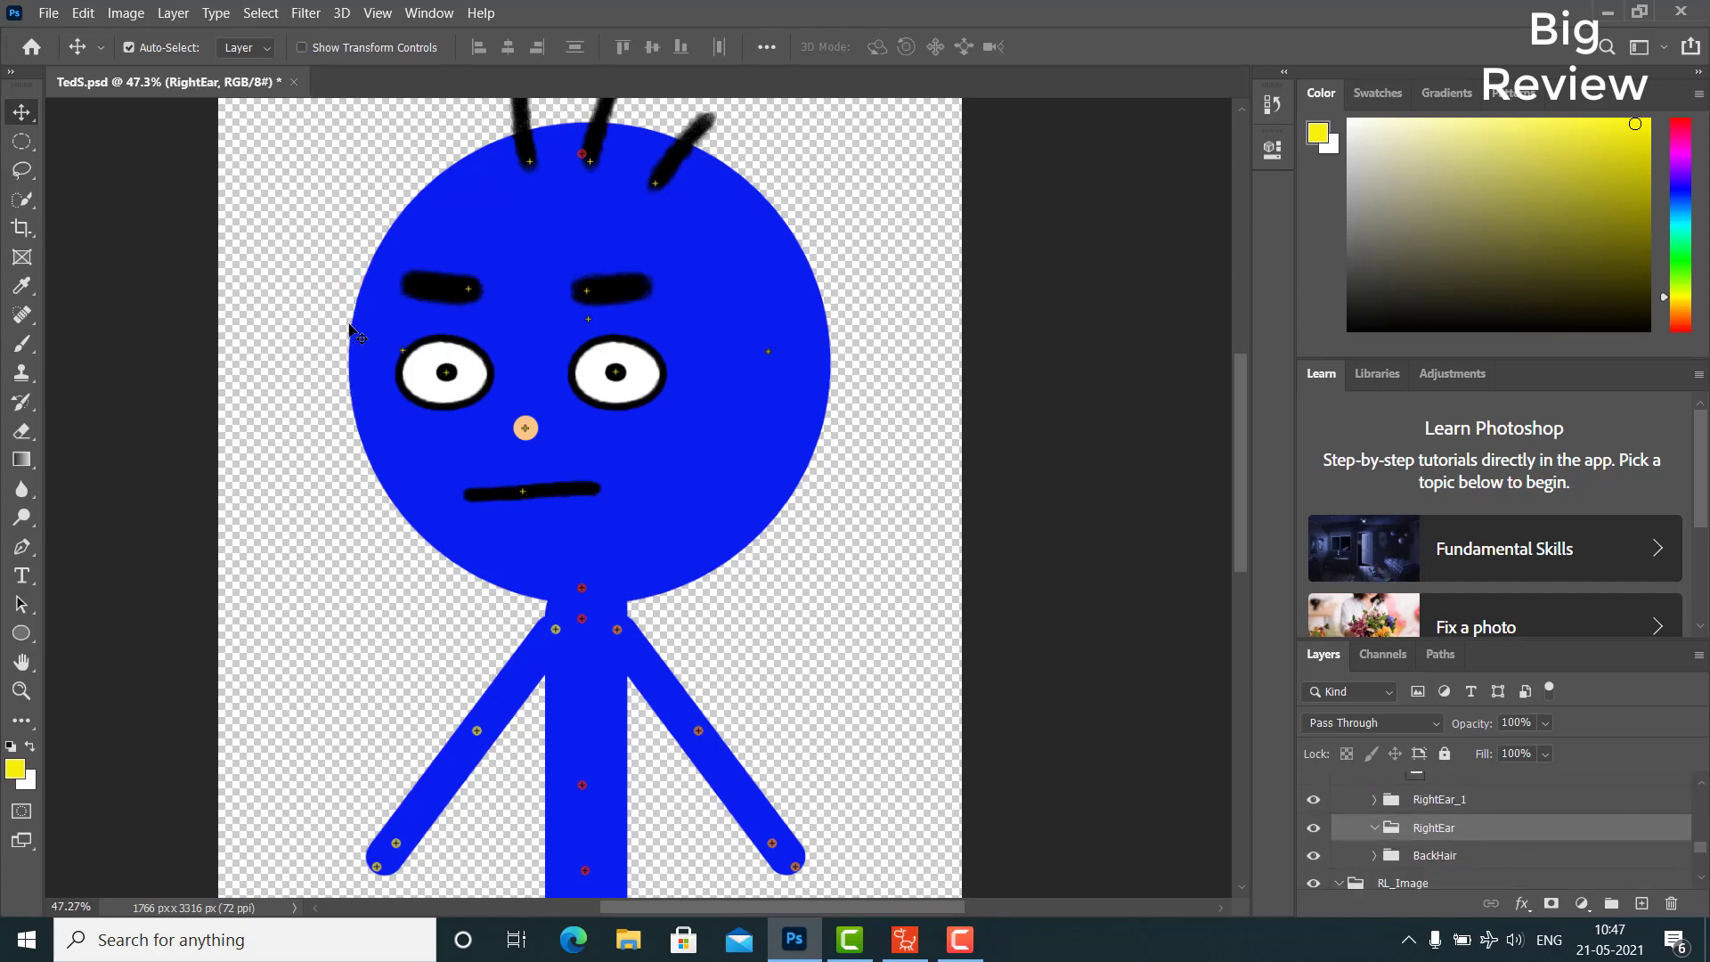
{"action": "left_click_drag", "start_coordinate": [351, 327], "coordinate": [391, 323]}
{"action": "key", "text": "alt+bracketleft"}
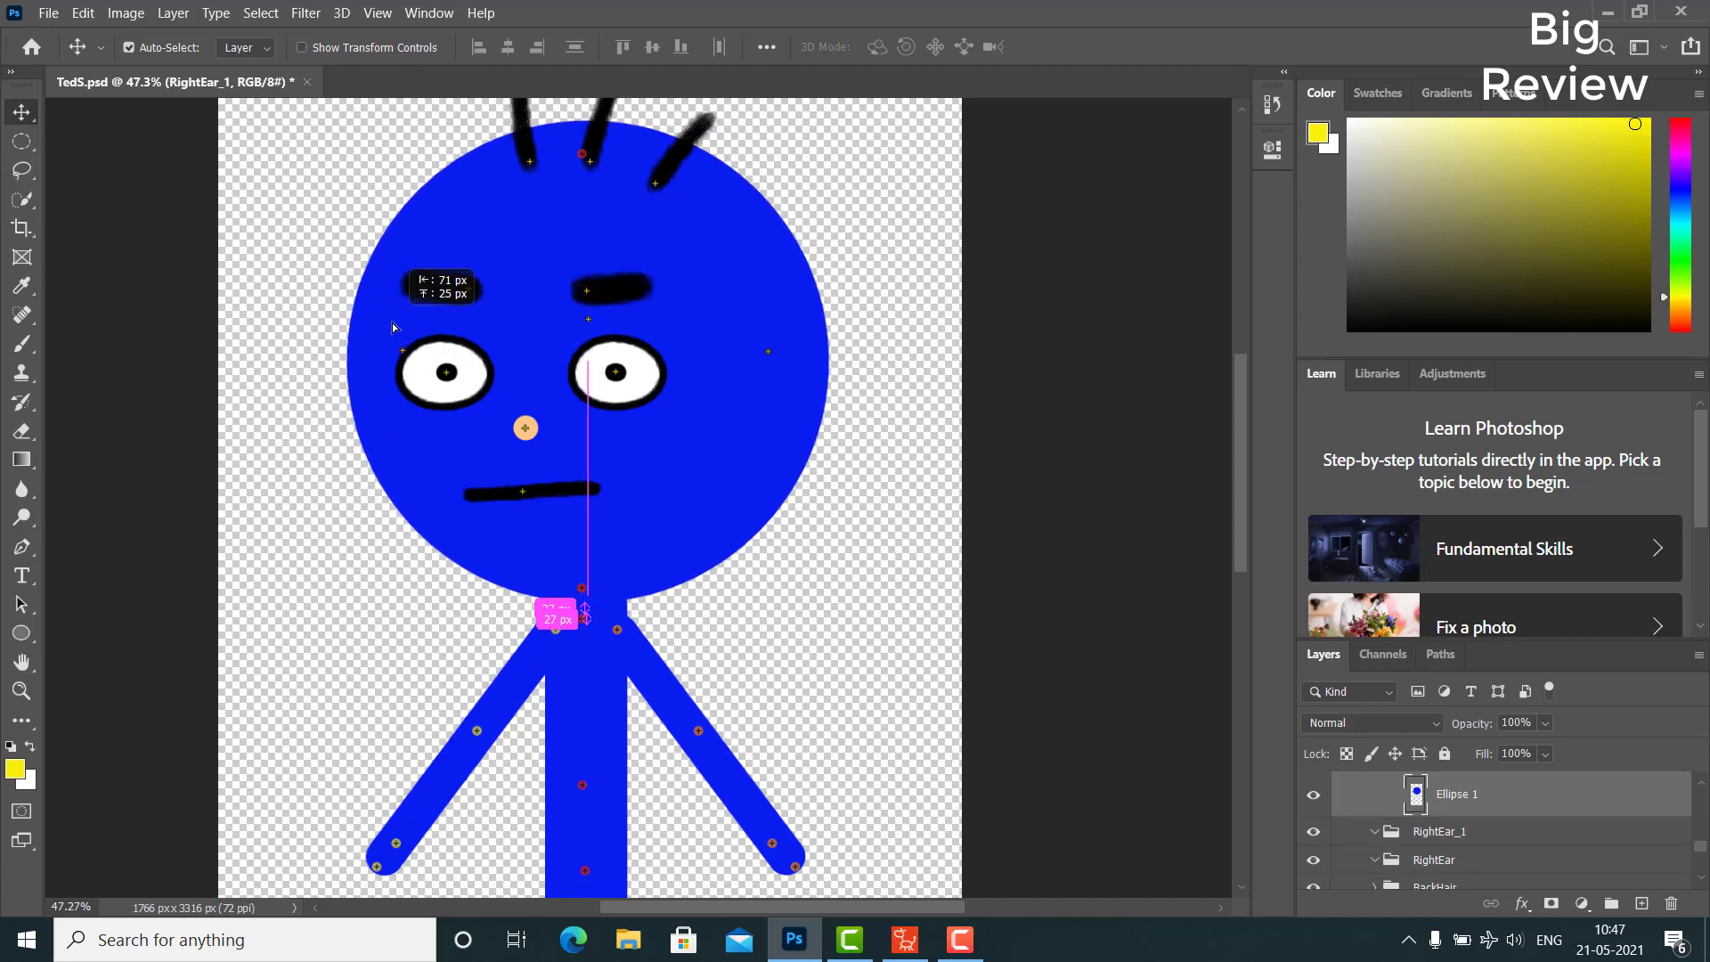
Delete the three hair strands from the FrontHair_2, FrontHair and FrontHair_1 groups
{"action": "scroll", "coordinate": [561, 379], "scroll_direction": "up", "scroll_amount": 4}
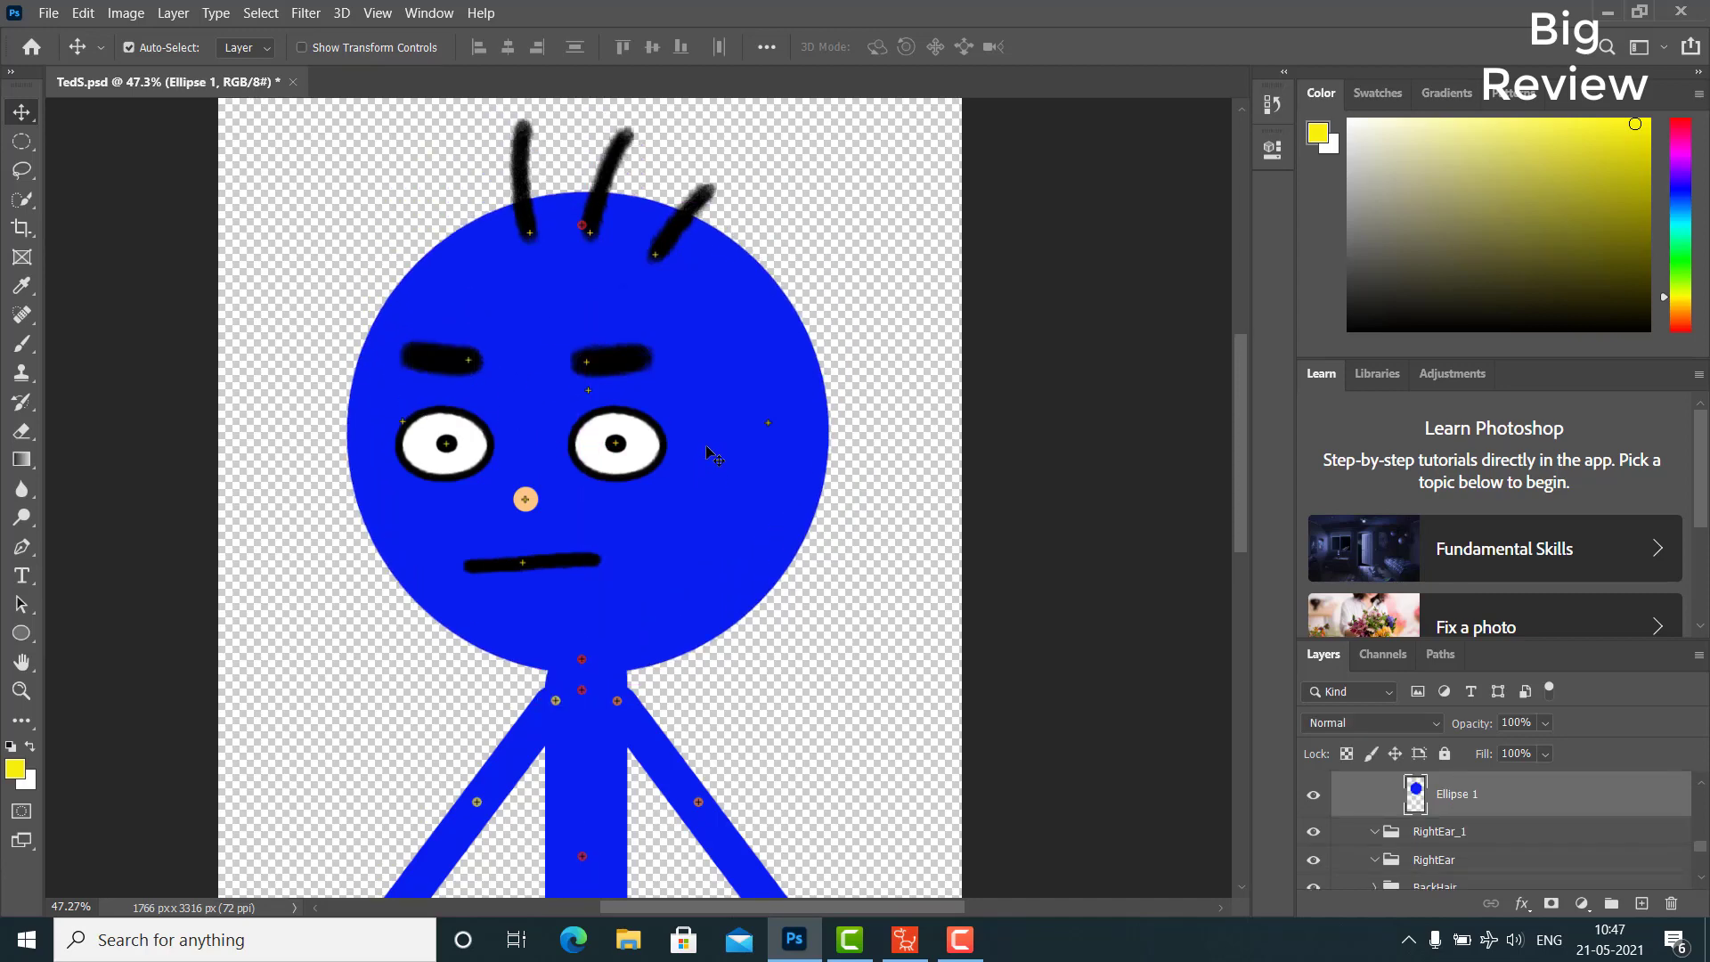
{"action": "left_click", "coordinate": [688, 316]}
{"action": "key", "text": "Delete"}
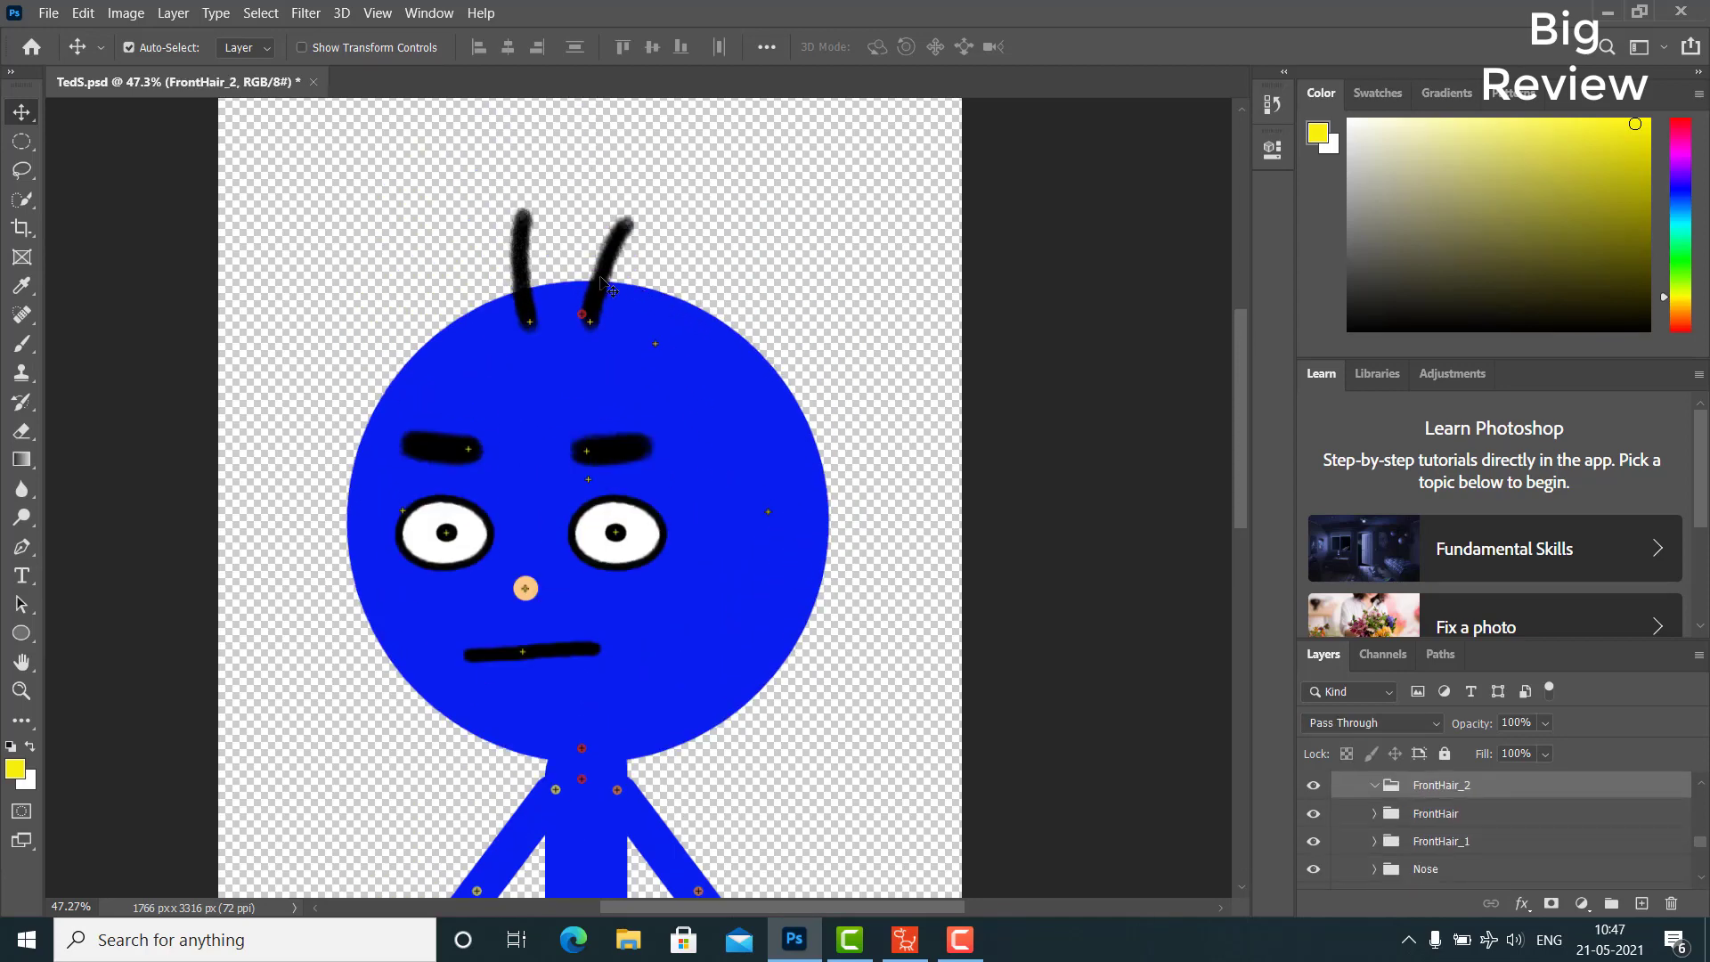
{"action": "left_click", "coordinate": [602, 284]}
{"action": "key", "text": "Delete"}
{"action": "left_click", "coordinate": [525, 296]}
{"action": "key", "text": "Delete"}
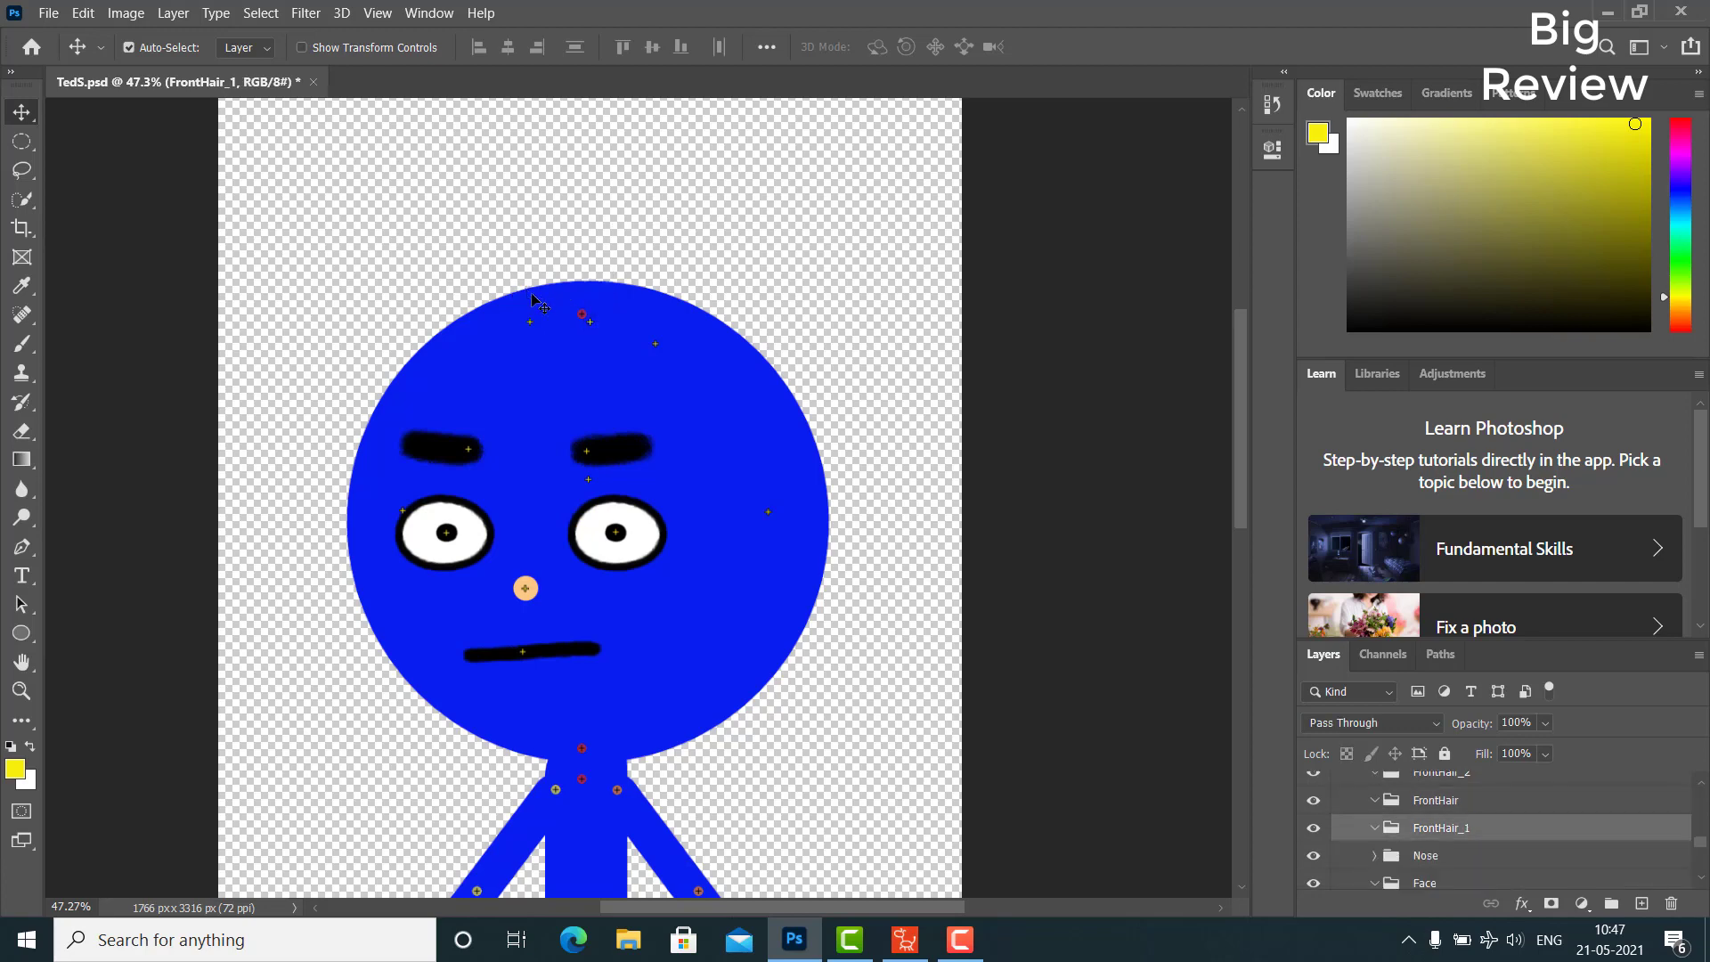
Examine the nose layer and the whole blue character from head to feet
{"action": "scroll", "coordinate": [549, 406], "scroll_direction": "down", "scroll_amount": 5}
{"action": "left_click", "coordinate": [526, 411]}
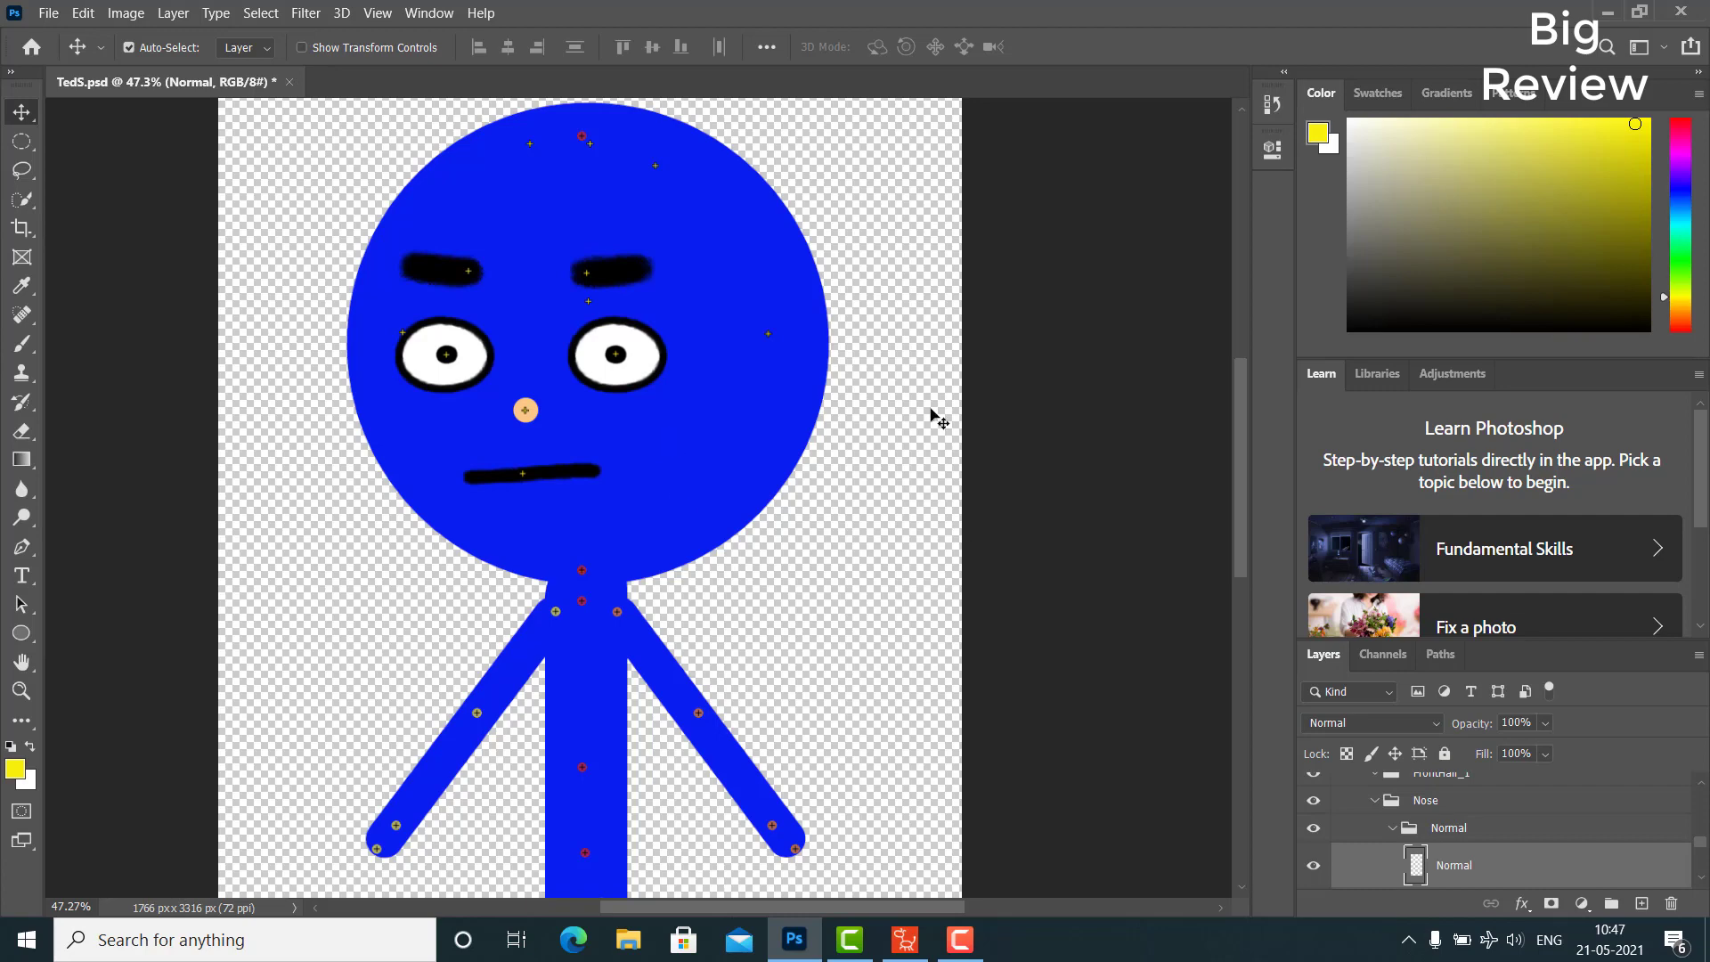
{"action": "scroll", "coordinate": [864, 379], "scroll_direction": "down", "scroll_amount": 3}
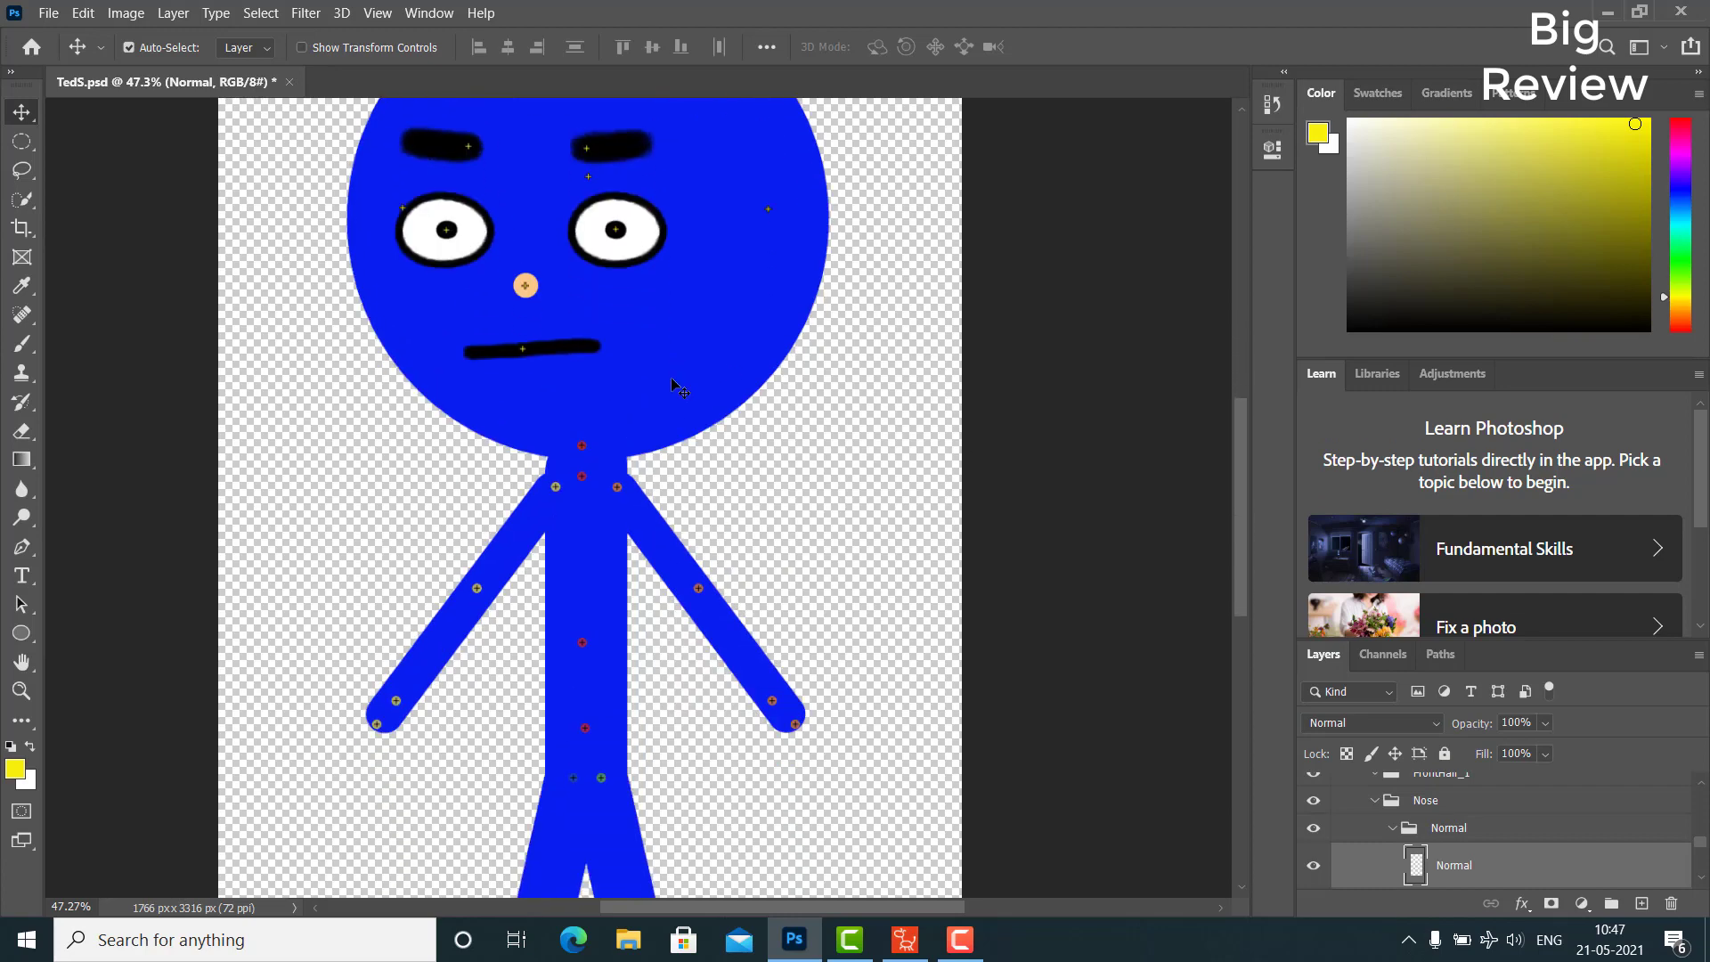
{"action": "scroll", "coordinate": [680, 389], "scroll_direction": "up", "scroll_amount": 2}
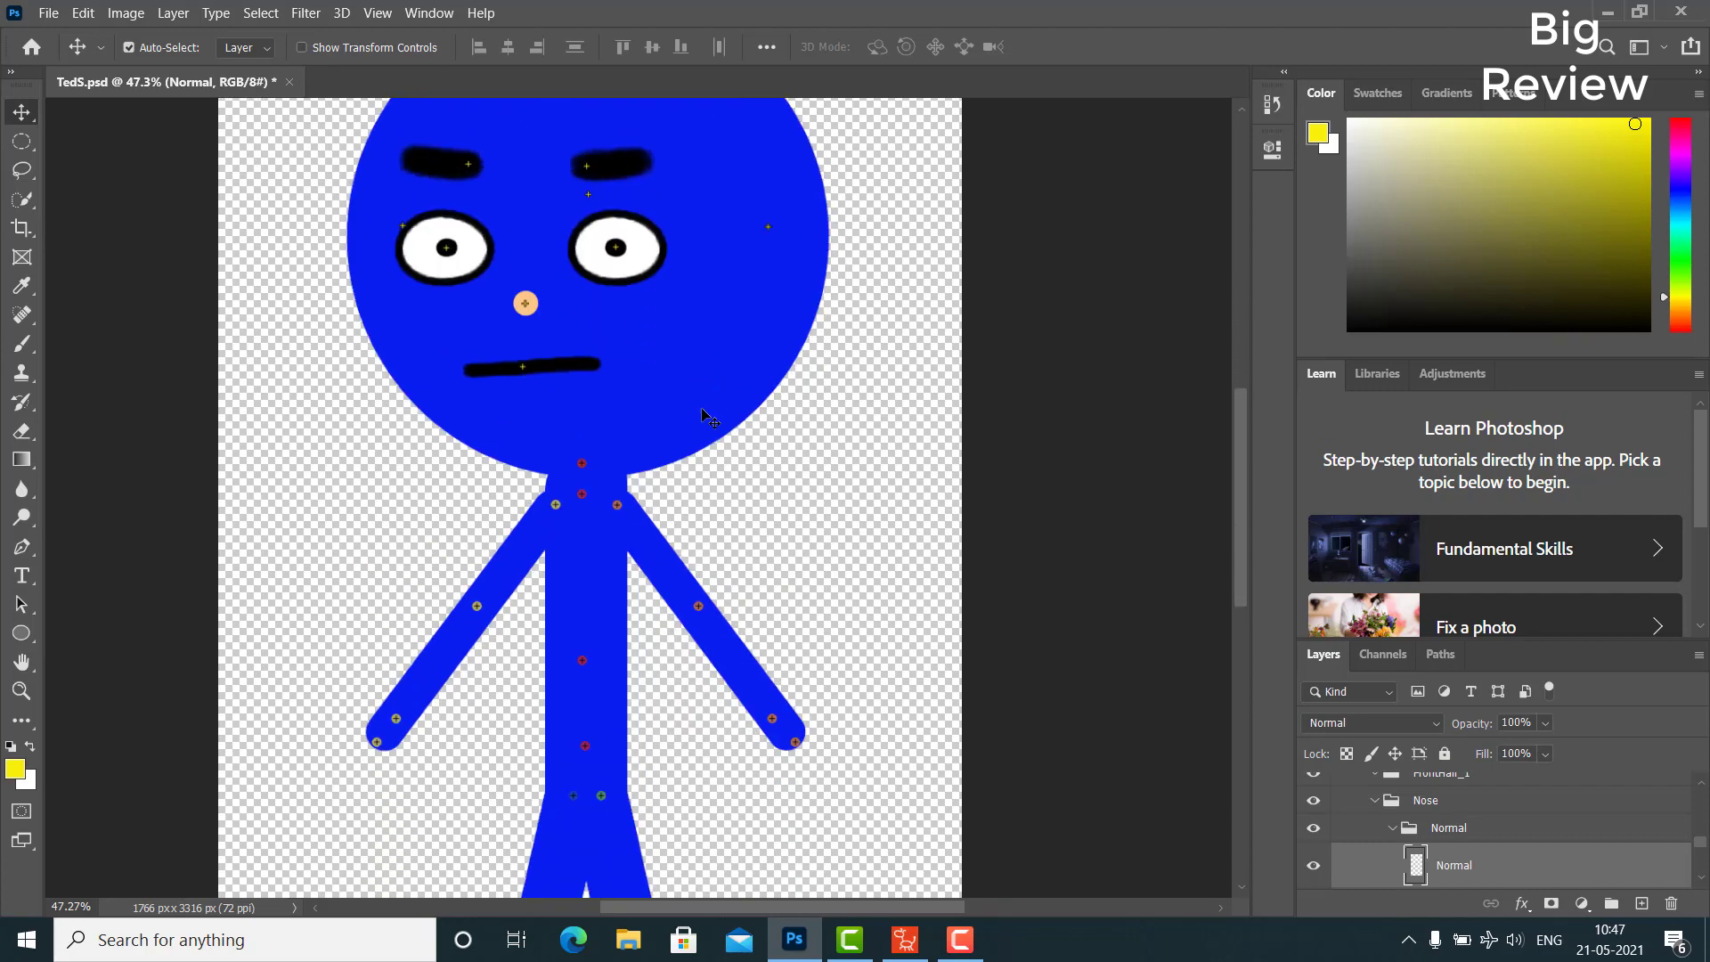
{"action": "scroll", "coordinate": [703, 415], "scroll_direction": "down", "scroll_amount": 4}
{"action": "scroll", "coordinate": [703, 416], "scroll_direction": "down", "scroll_amount": 4}
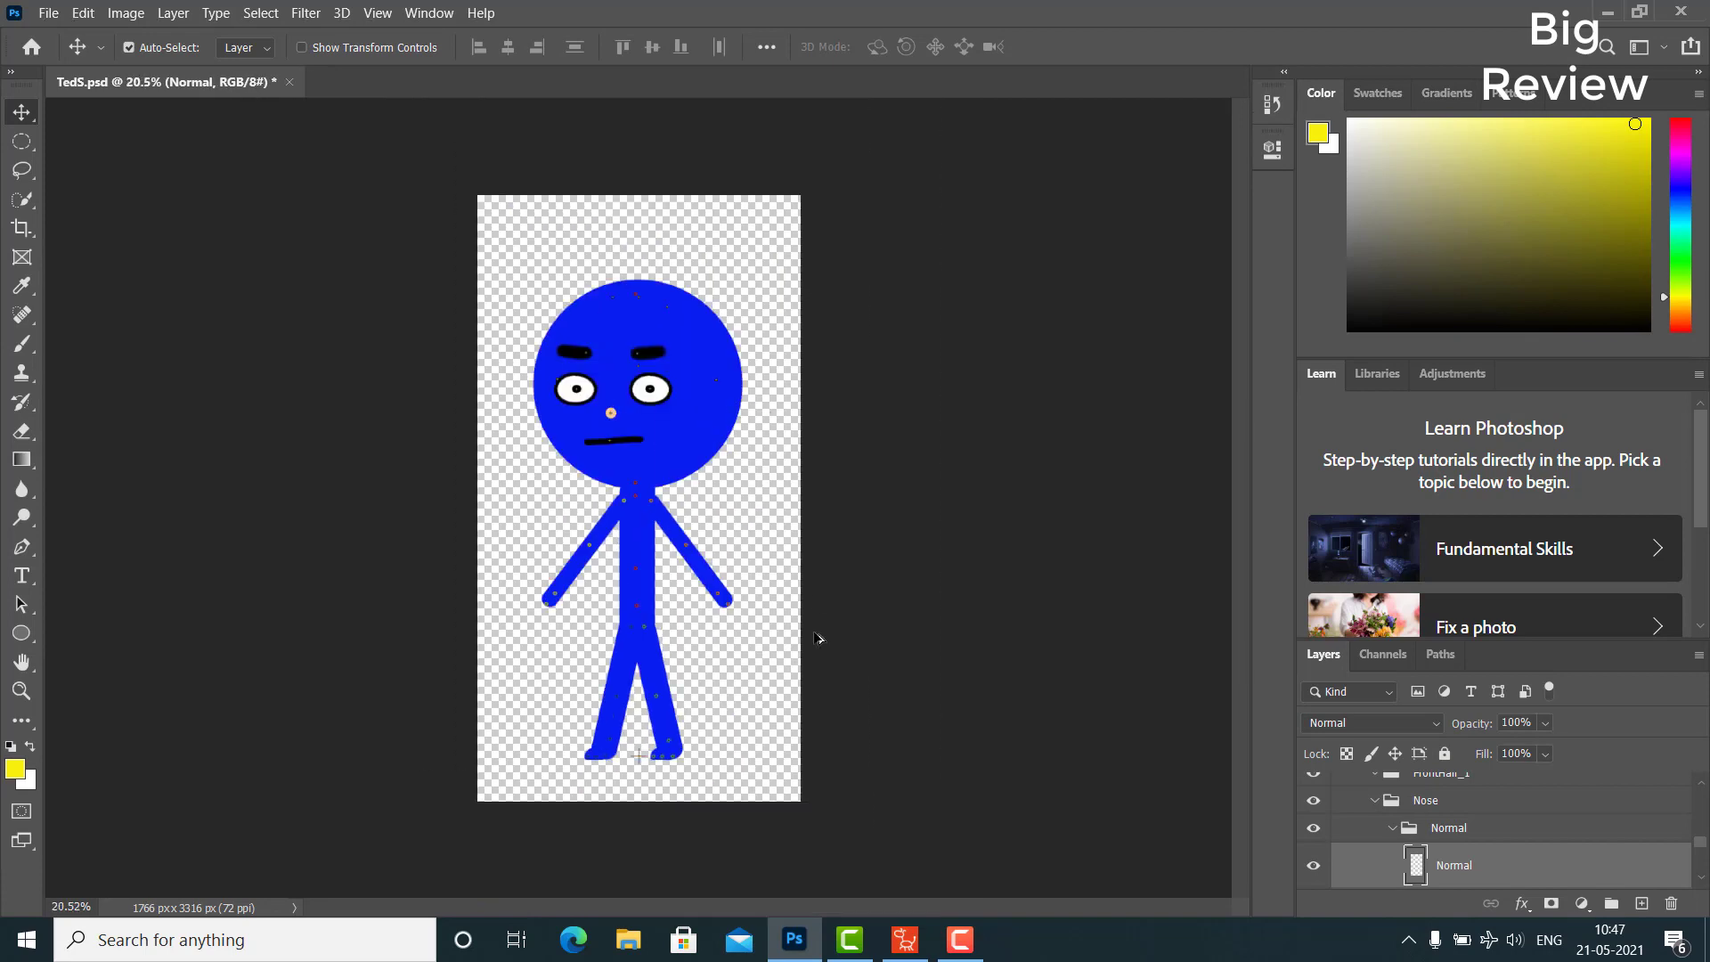
{"action": "scroll", "coordinate": [732, 677], "scroll_direction": "up", "scroll_amount": 3}
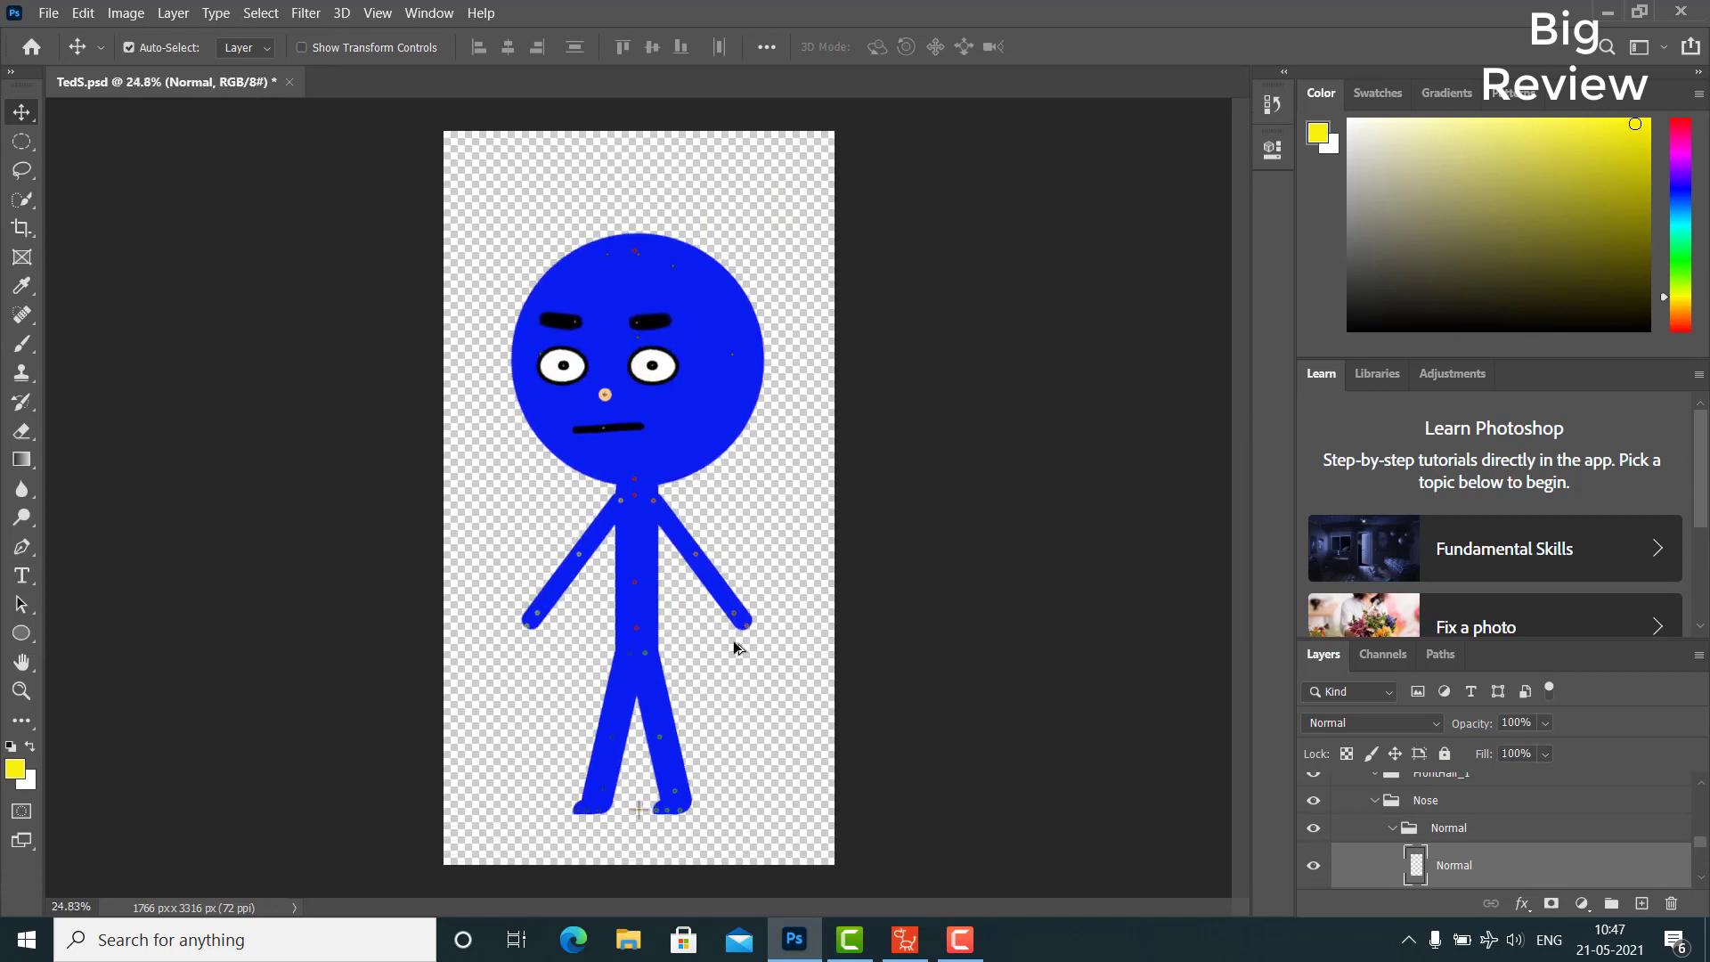
{"action": "scroll", "coordinate": [573, 202], "scroll_direction": "up", "scroll_amount": 2}
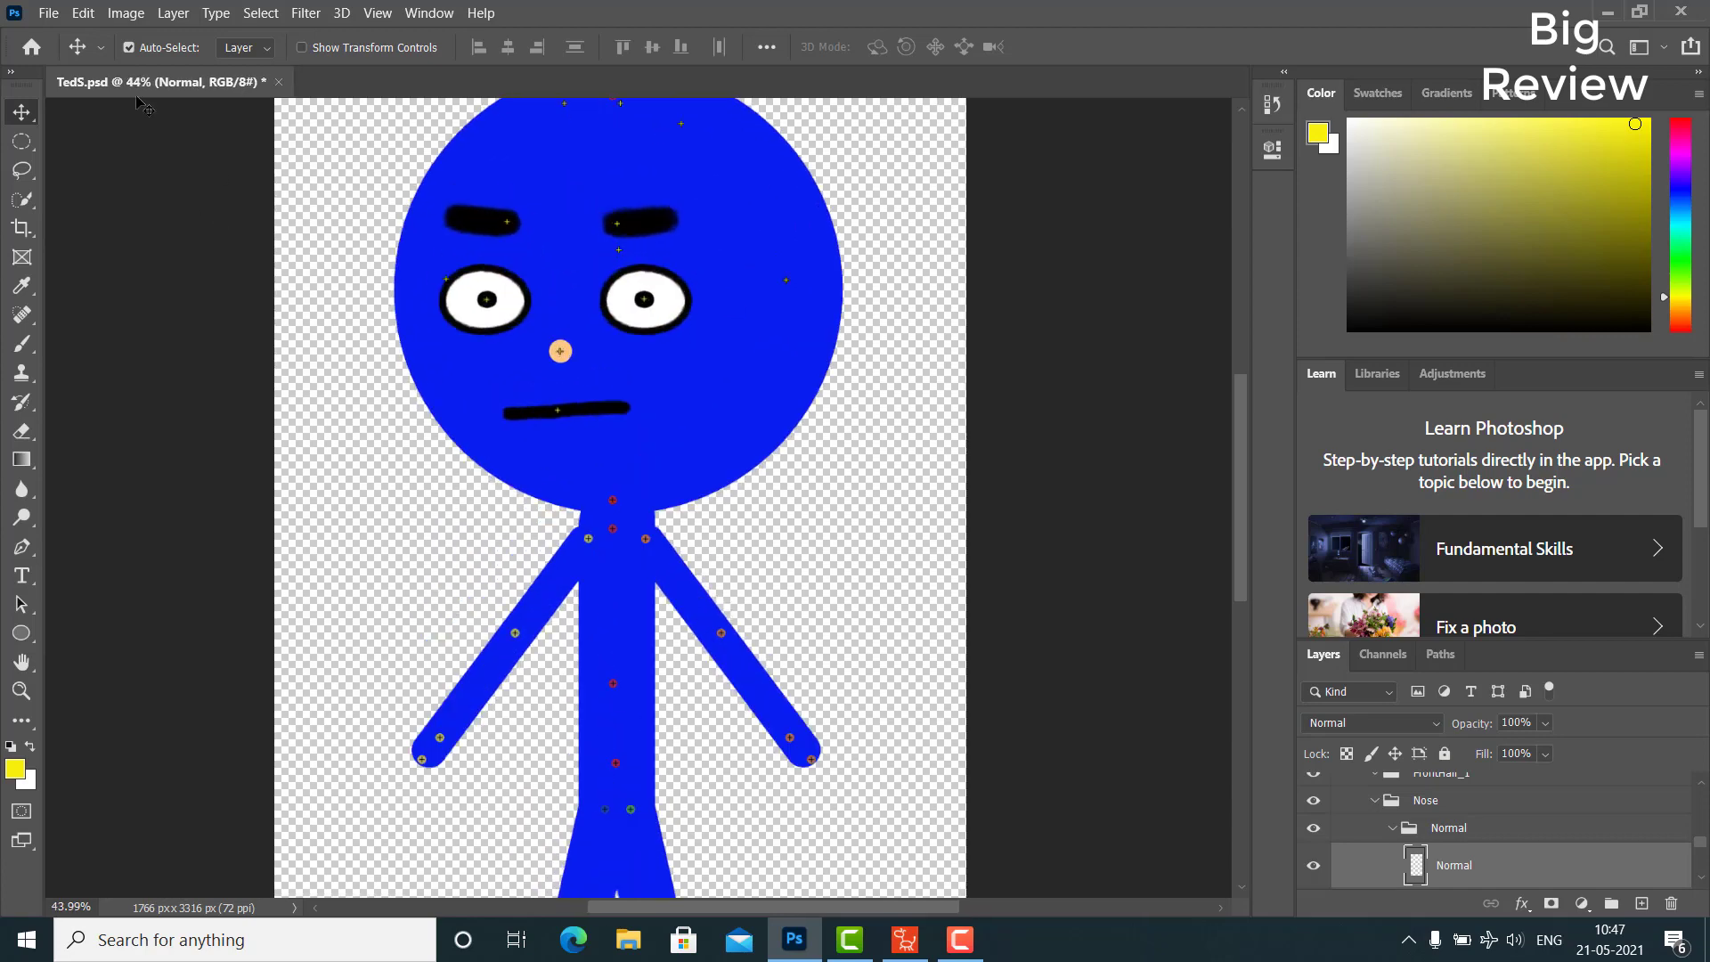
Save the edited TedS.psd and switch to Cartoon Animator 4 to load the updated character
{"action": "left_click", "coordinate": [48, 12]}
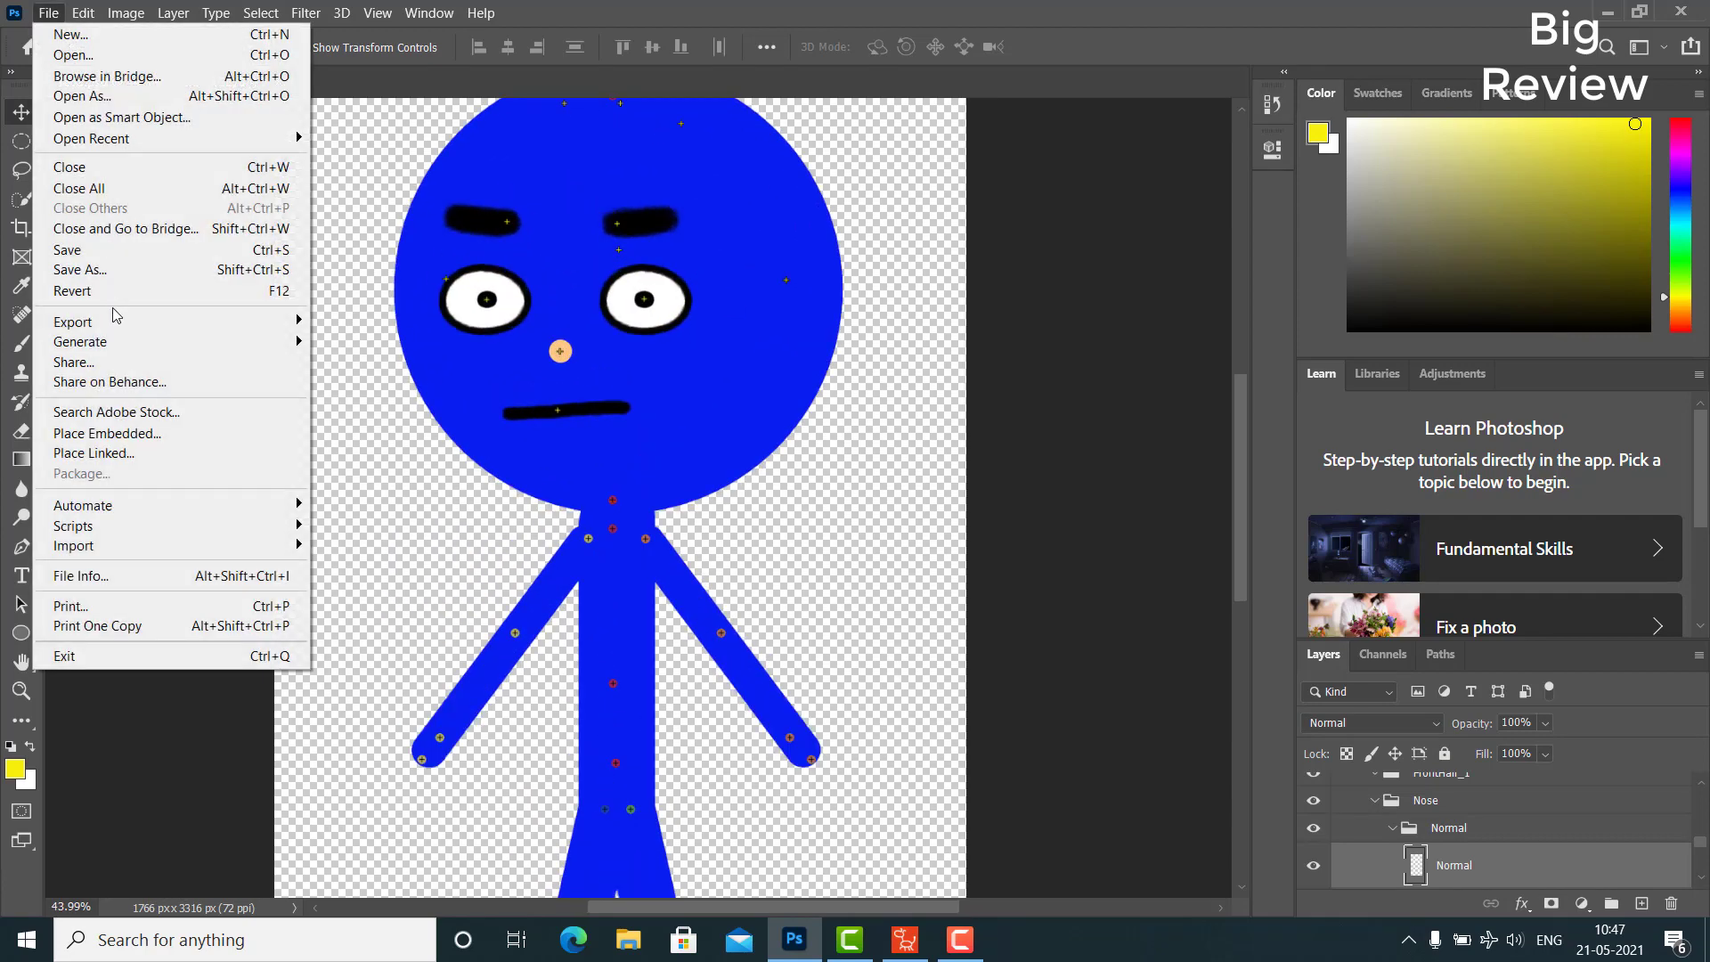
{"action": "left_click", "coordinate": [80, 250]}
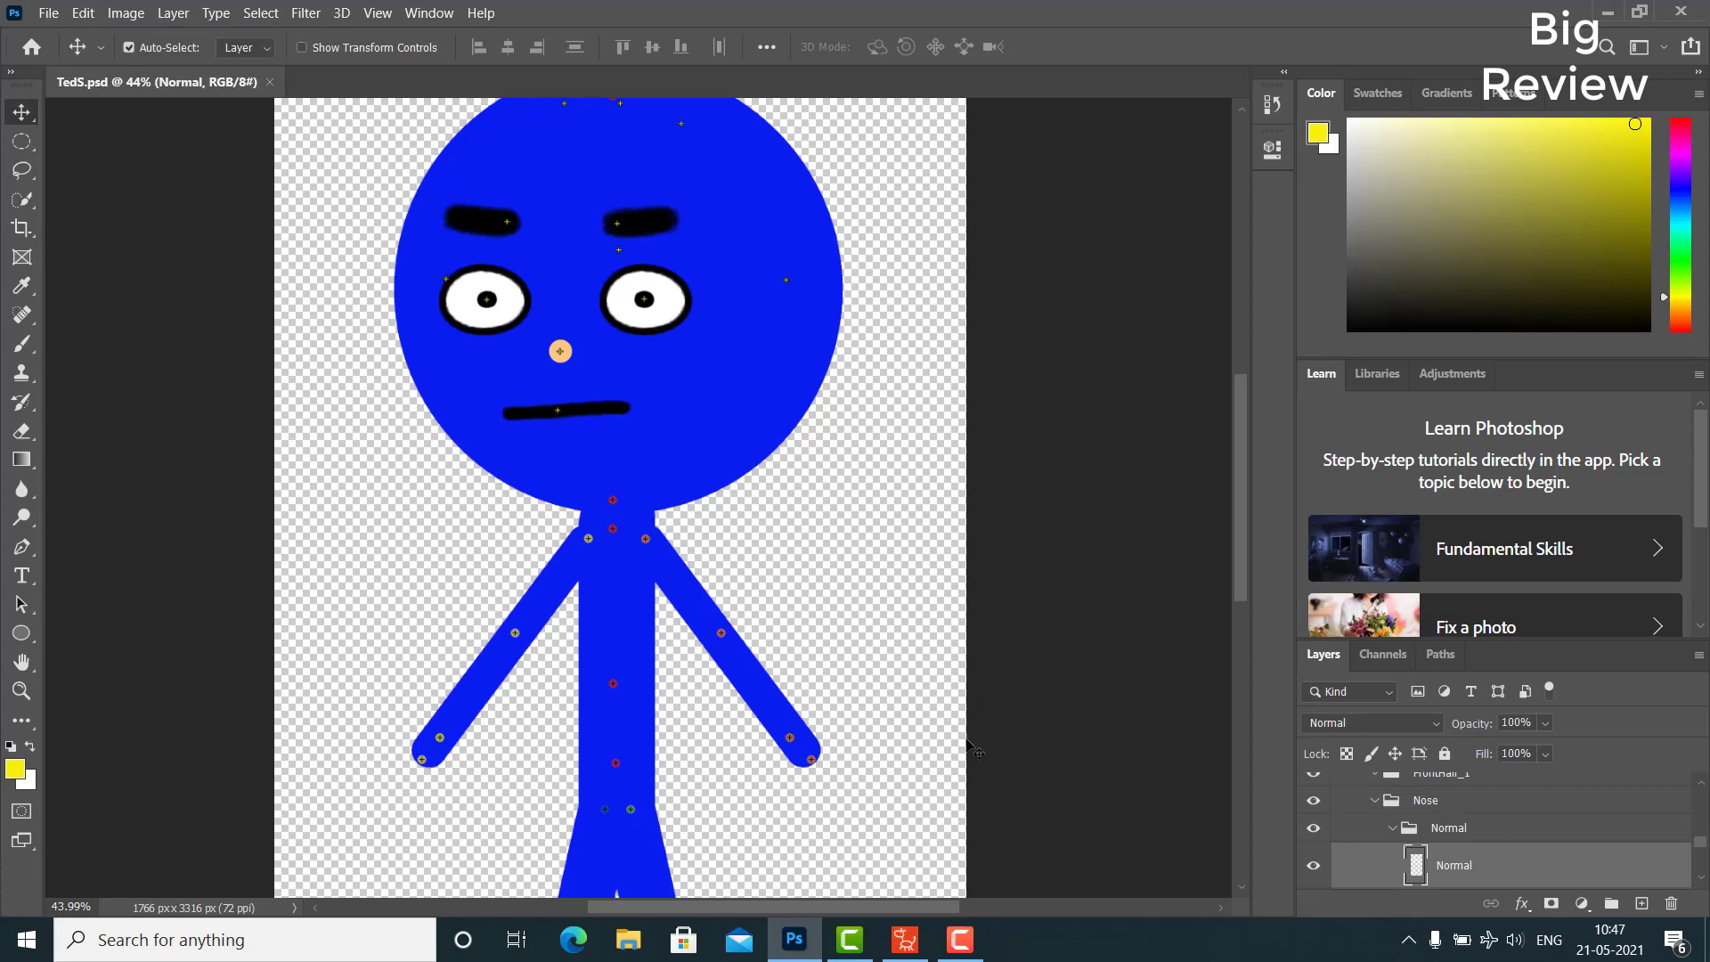
{"action": "left_click", "coordinate": [904, 939]}
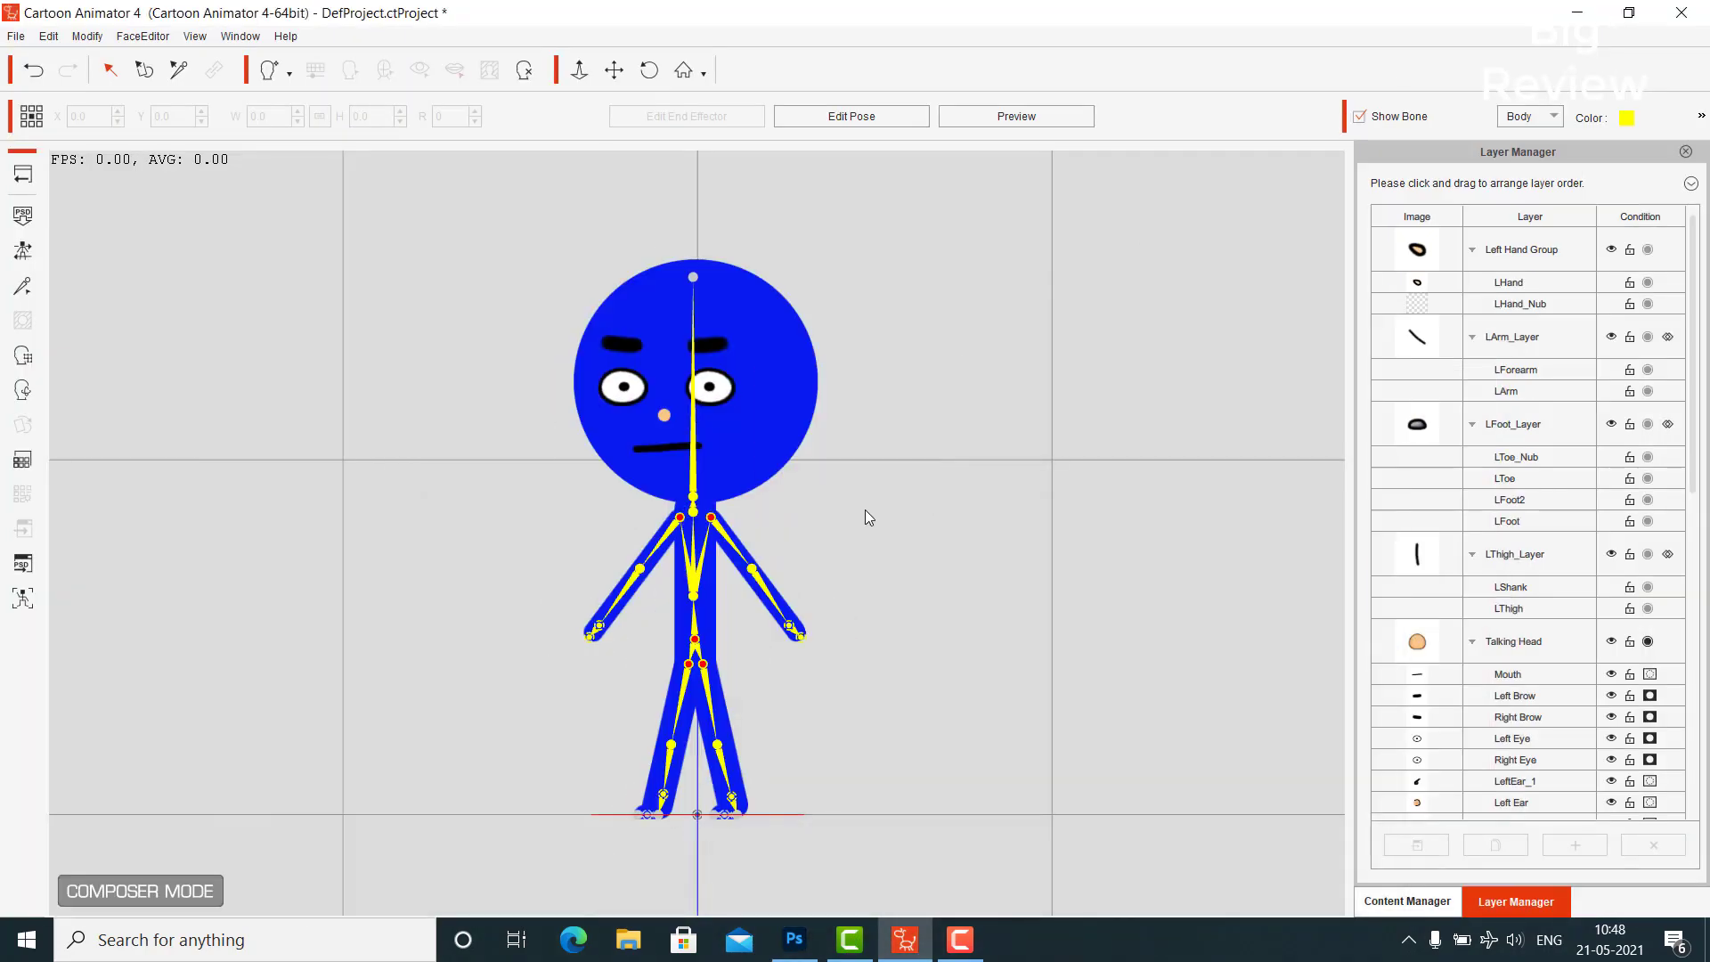
Examine the updated character in the composer, checking its bones against the blue body and the round head
{"action": "scroll", "coordinate": [832, 524], "scroll_direction": "up", "scroll_amount": 2}
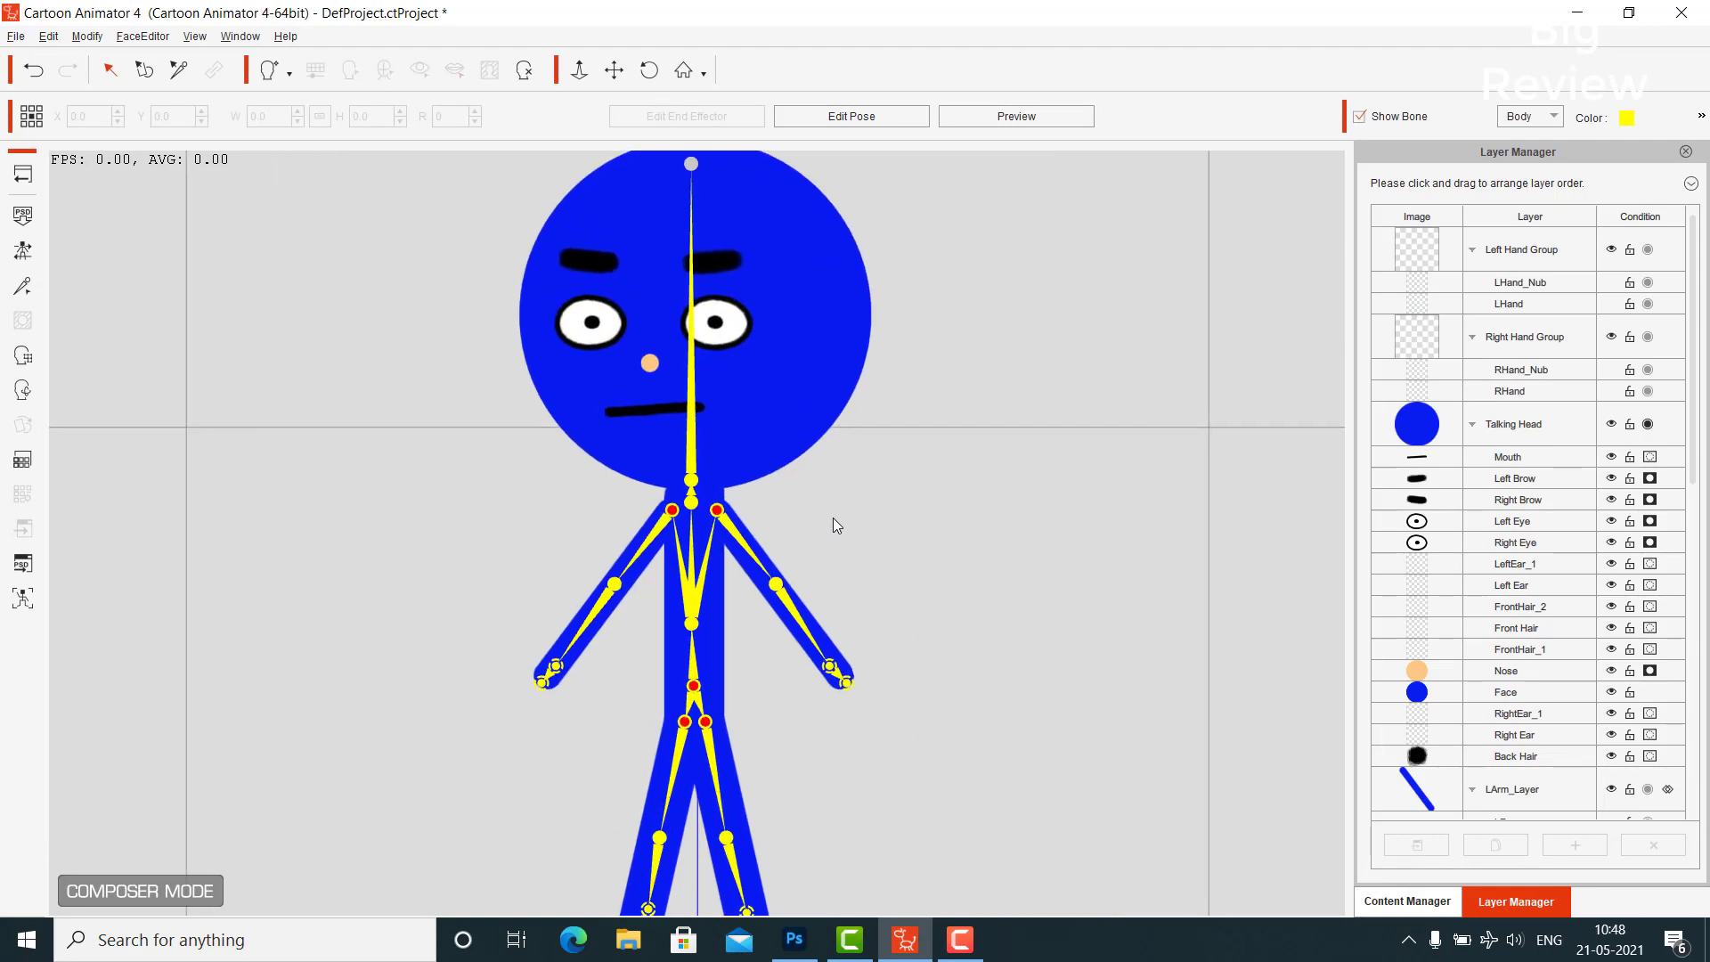
{"action": "scroll", "coordinate": [832, 511], "scroll_direction": "up", "scroll_amount": 1}
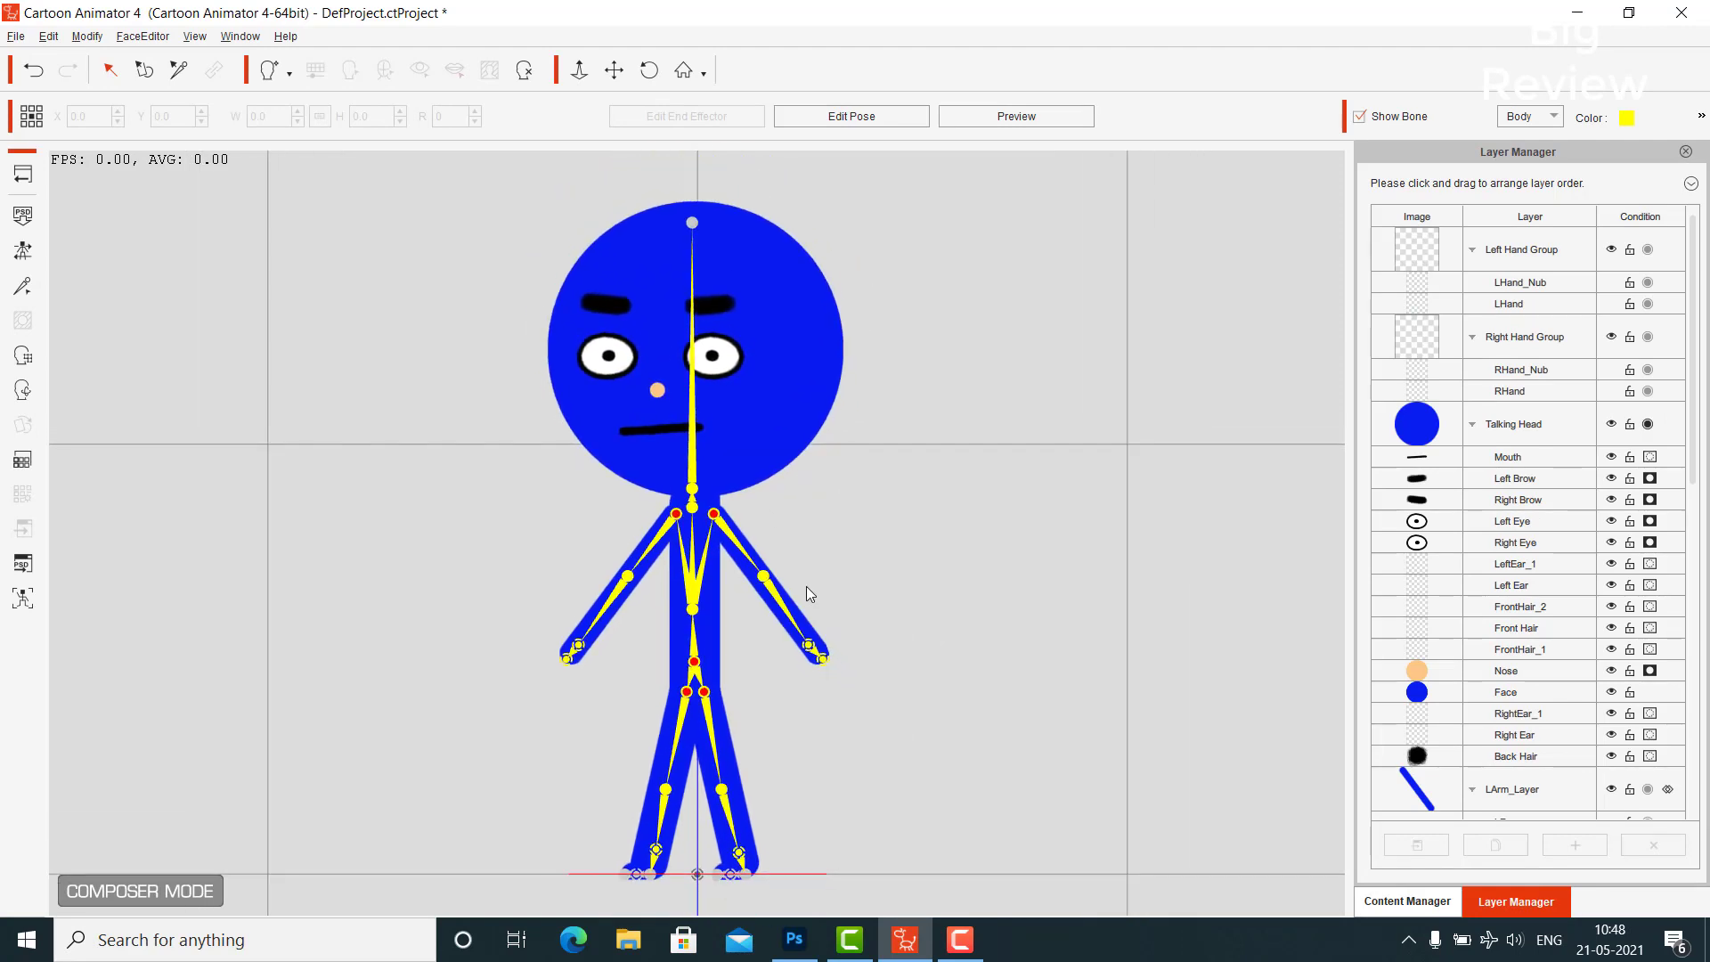
{"action": "scroll", "coordinate": [779, 410], "scroll_direction": "up", "scroll_amount": 2}
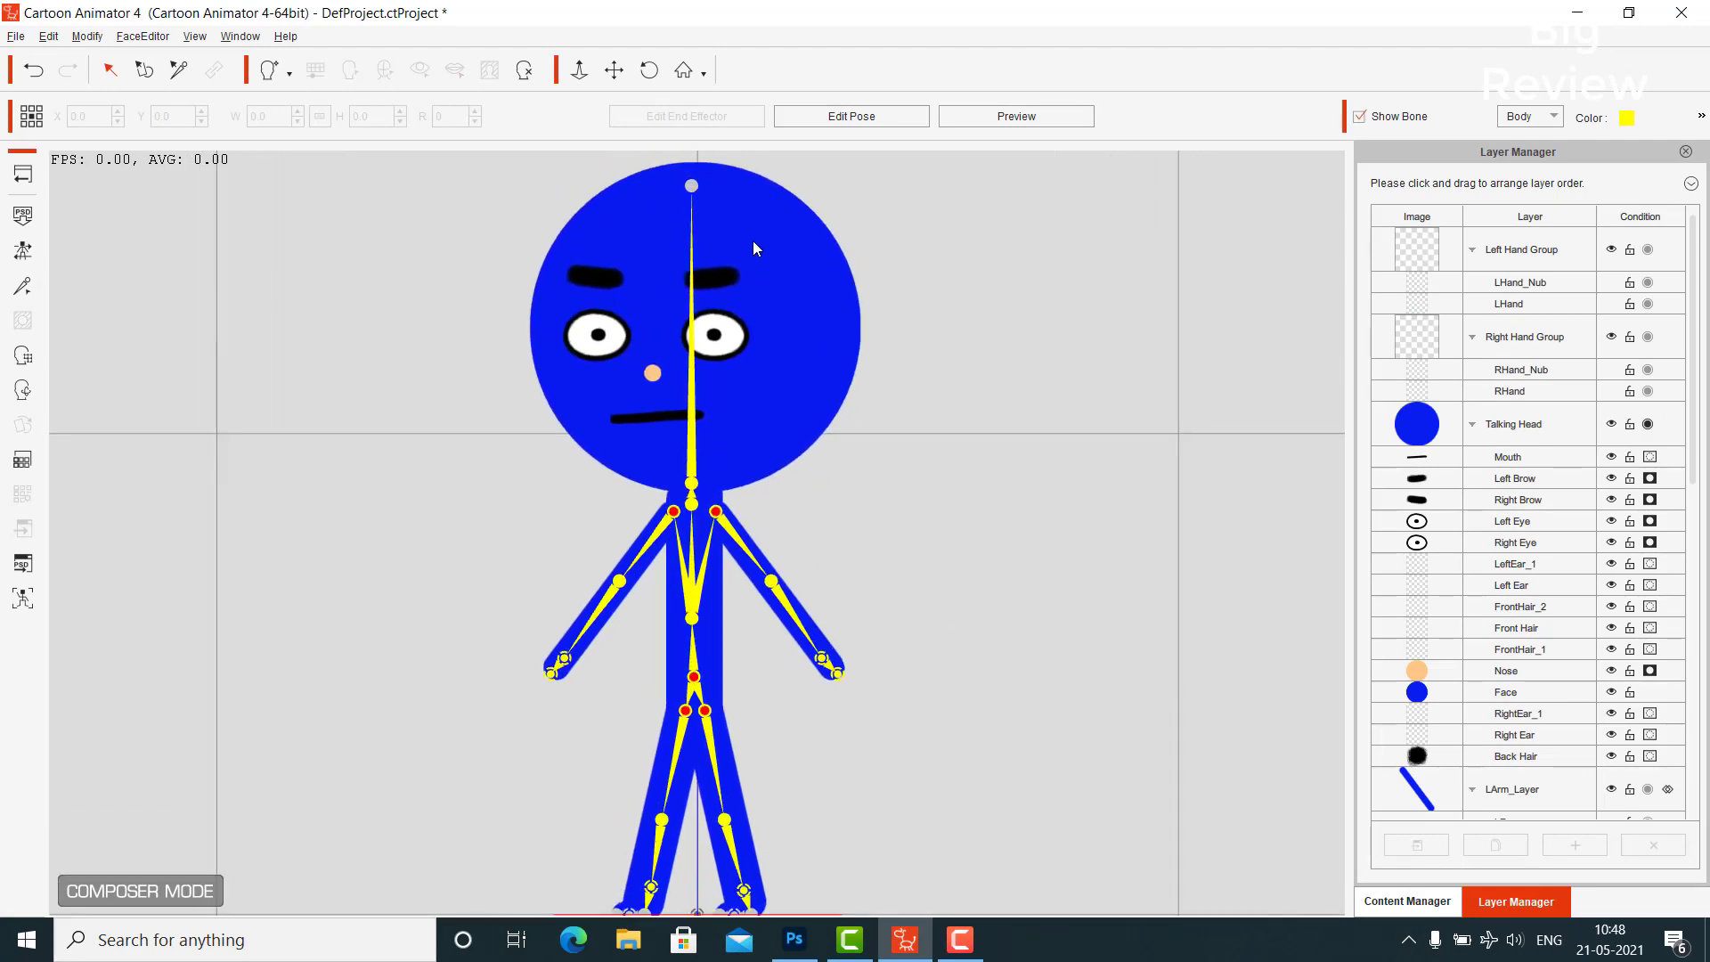
{"action": "scroll", "coordinate": [747, 204], "scroll_direction": "up", "scroll_amount": 3}
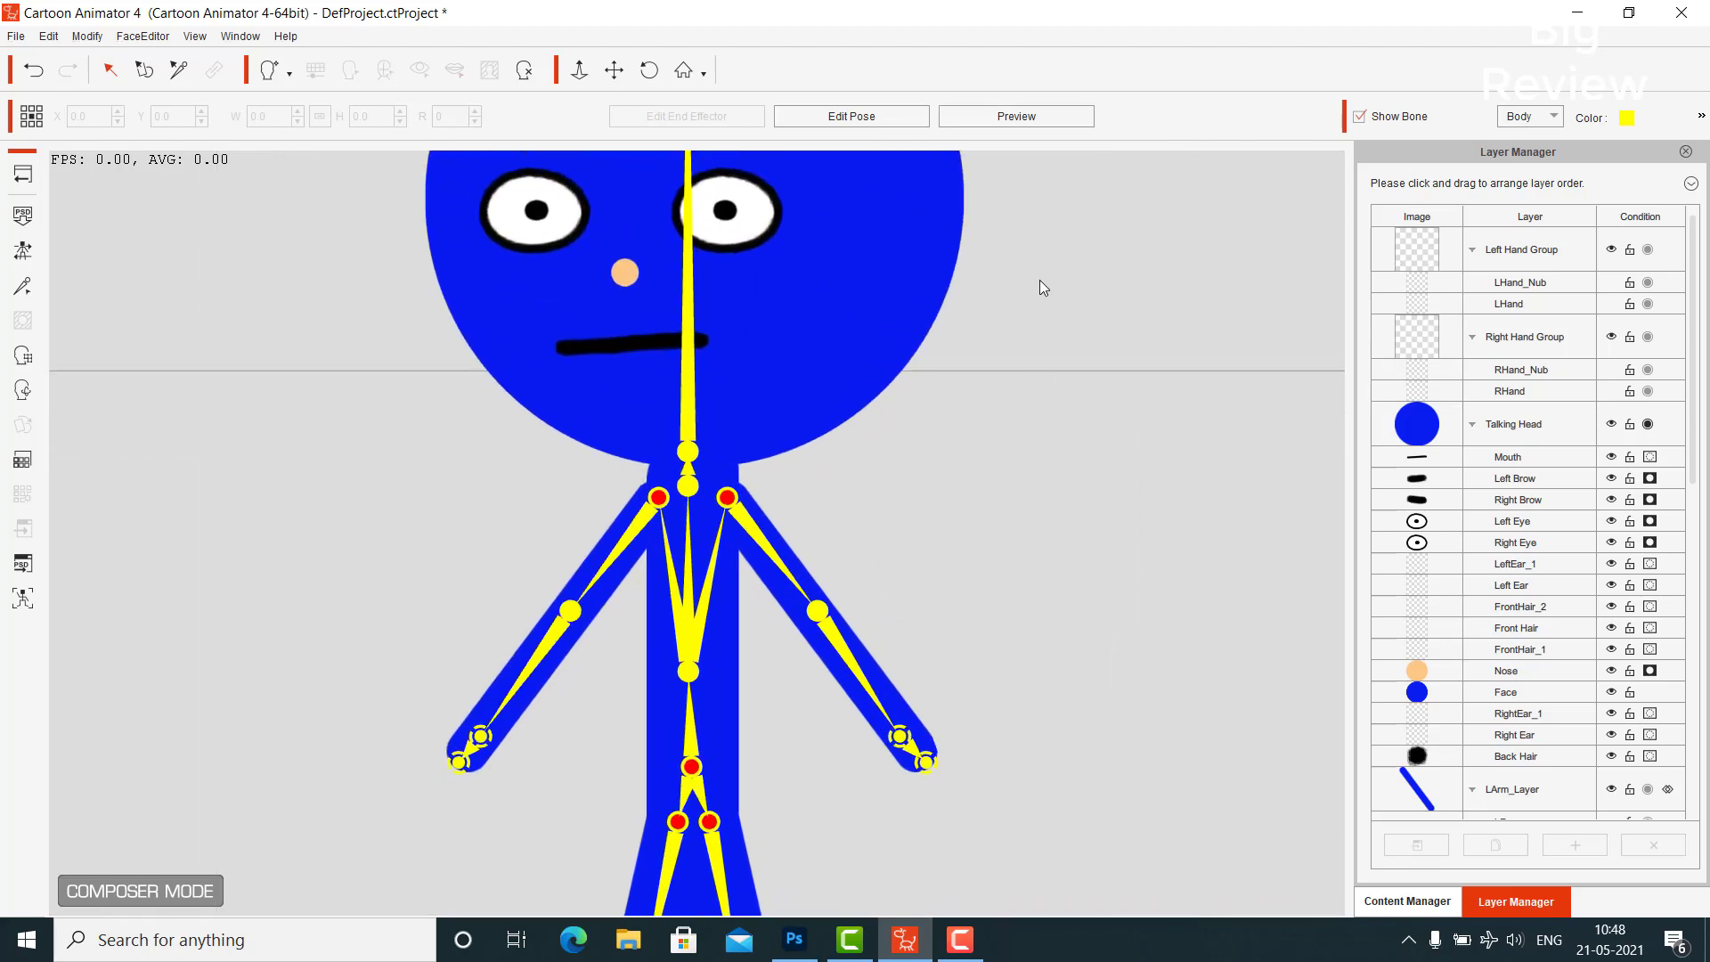
{"action": "left_click", "coordinate": [613, 70]}
{"action": "left_click_drag", "start_coordinate": [1216, 362], "coordinate": [1209, 553]}
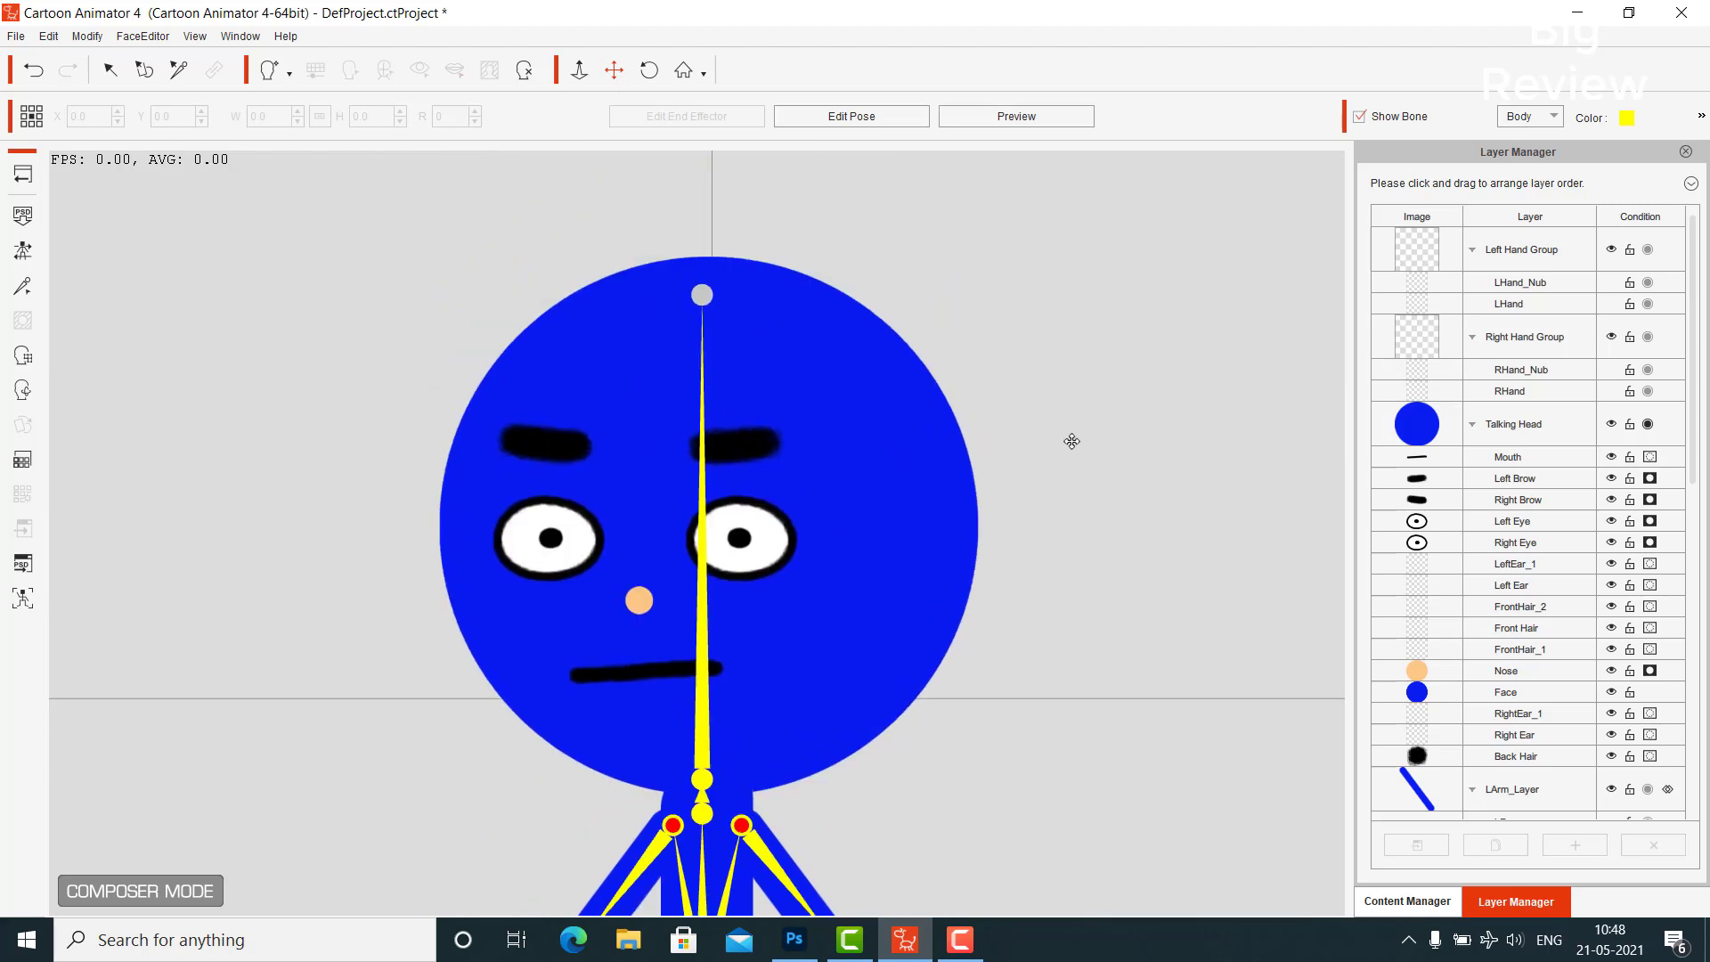
Open the Head template library in the Content Manager and expand its Brow category
{"action": "scroll", "coordinate": [1072, 439], "scroll_direction": "up", "scroll_amount": 2}
{"action": "left_click_drag", "start_coordinate": [1126, 675], "coordinate": [1117, 644]}
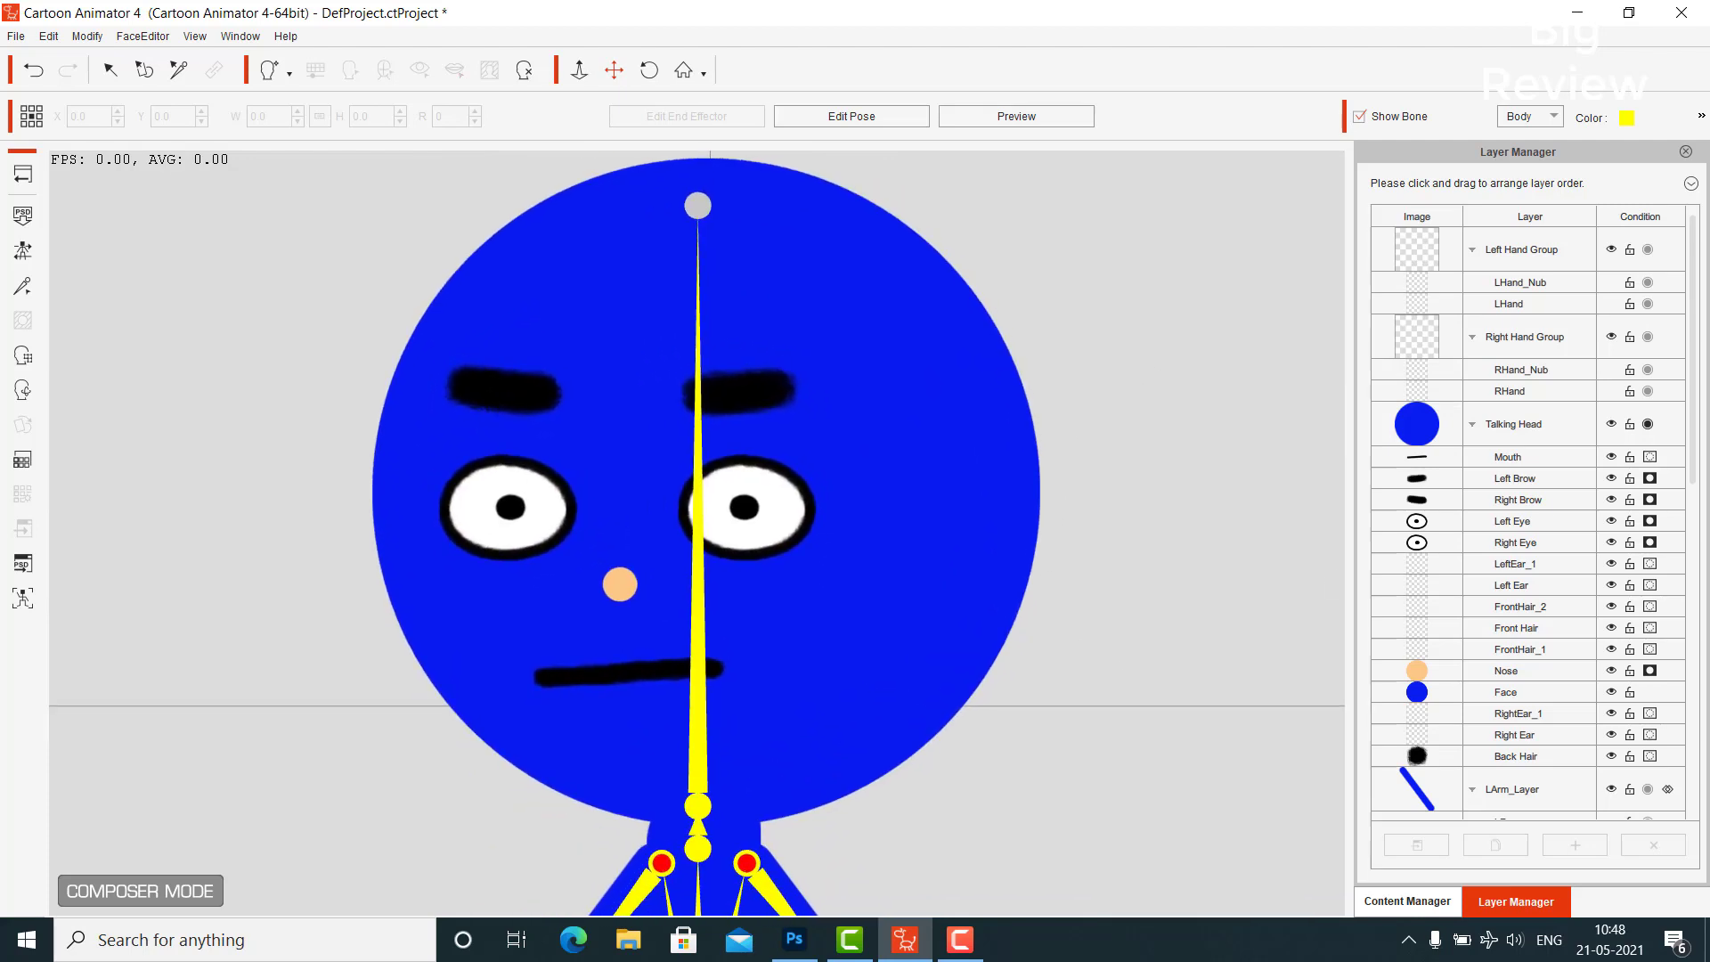
{"action": "left_click", "coordinate": [1685, 153]}
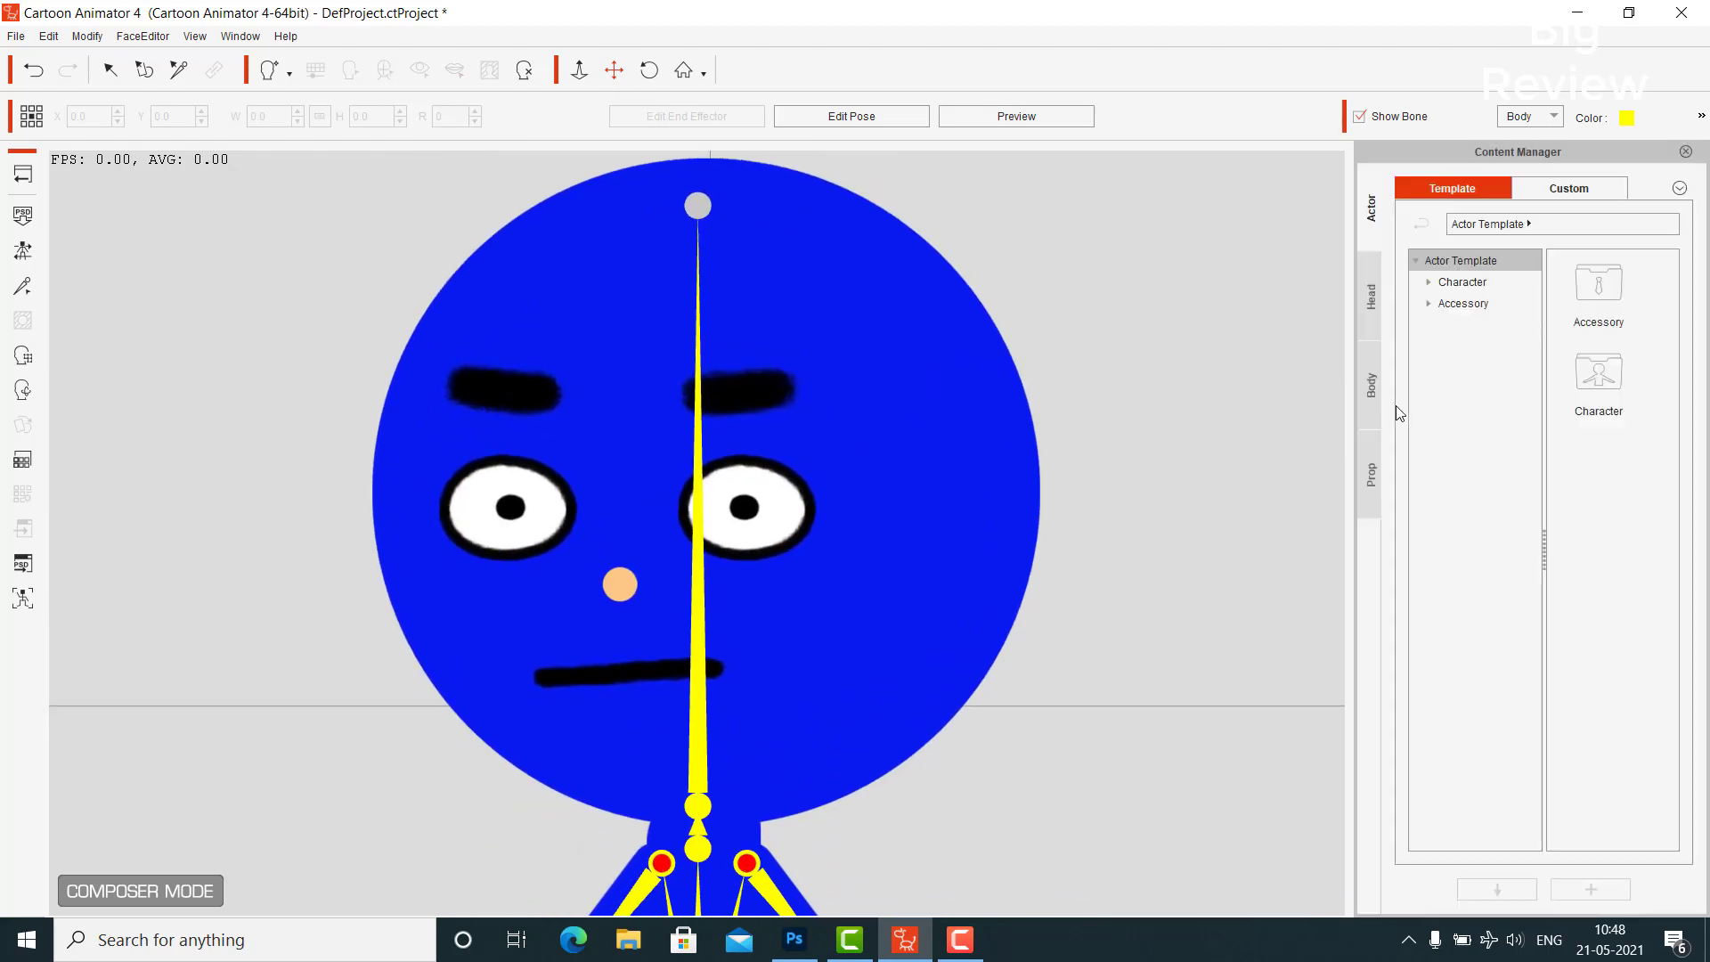
{"action": "left_click", "coordinate": [1376, 296]}
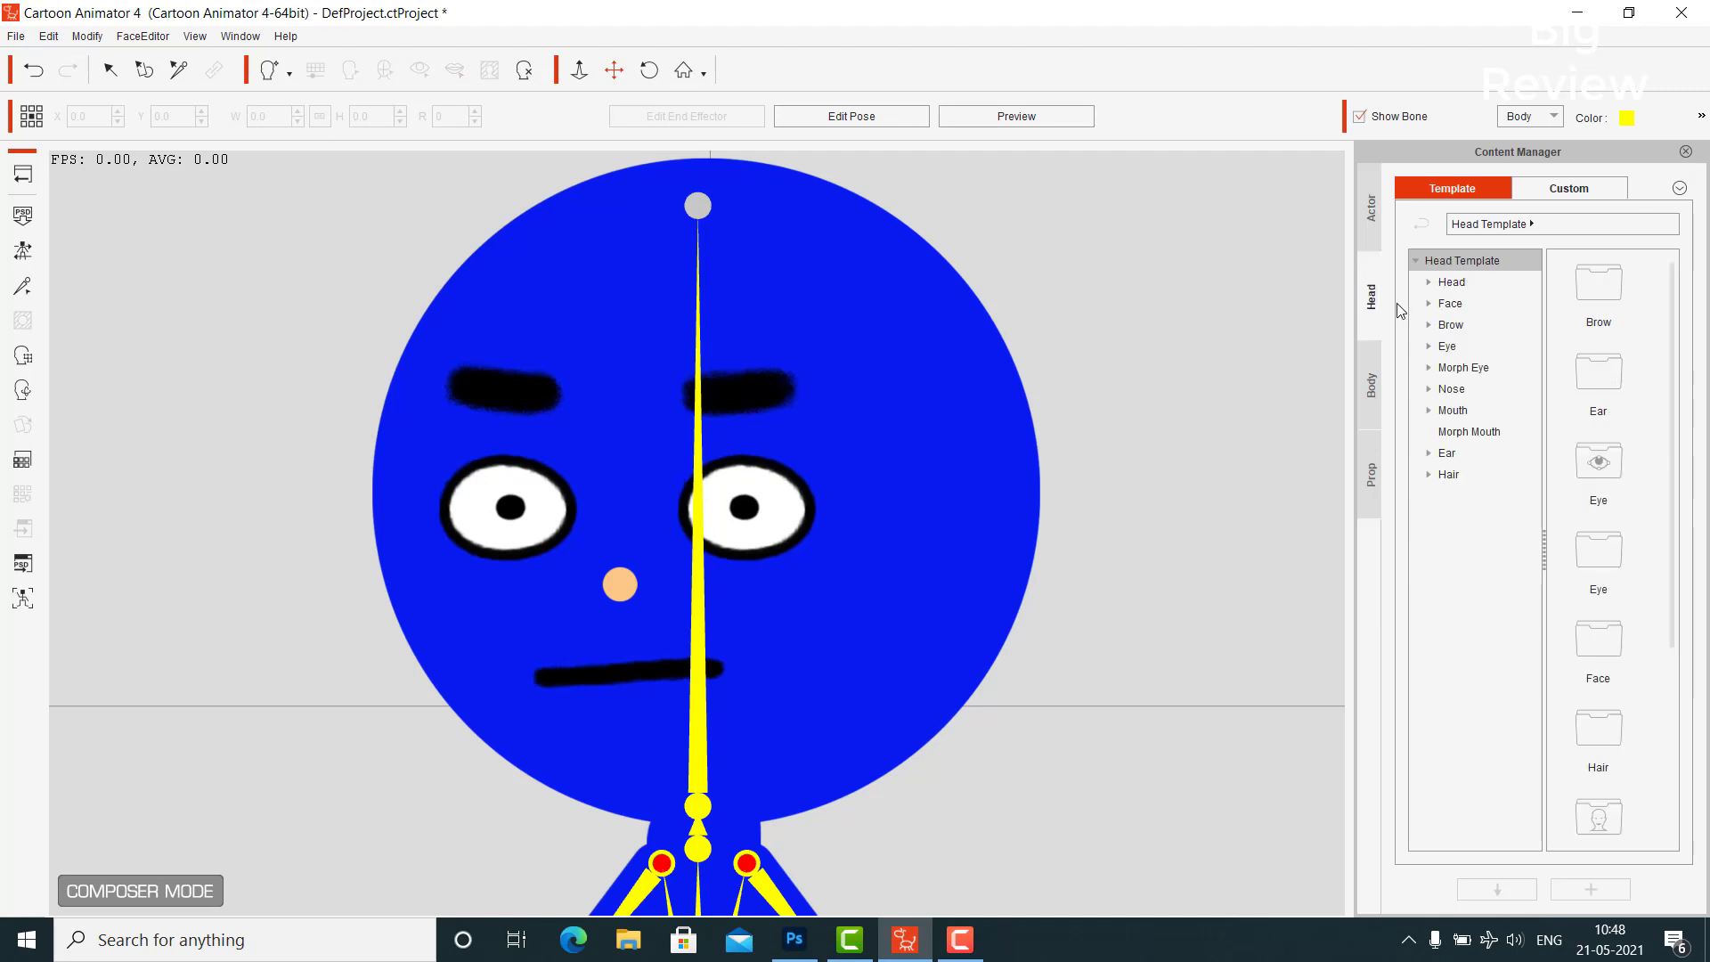
{"action": "left_click", "coordinate": [1427, 304]}
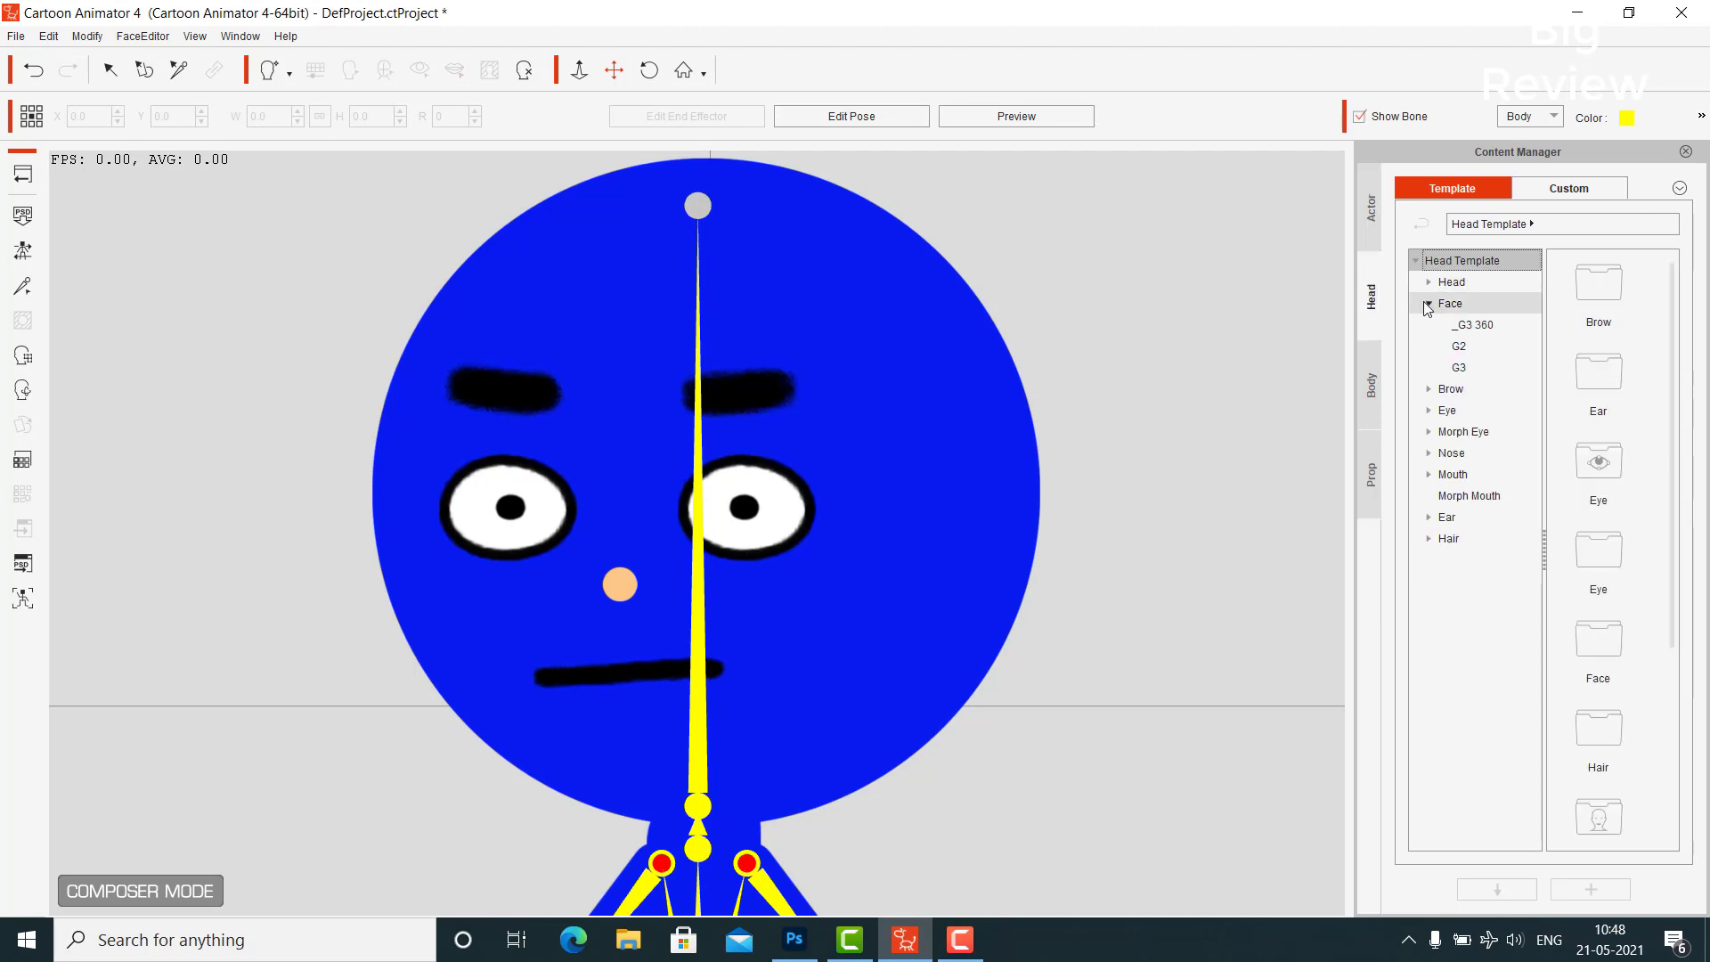
{"action": "left_click", "coordinate": [1428, 303]}
{"action": "left_click", "coordinate": [1429, 325]}
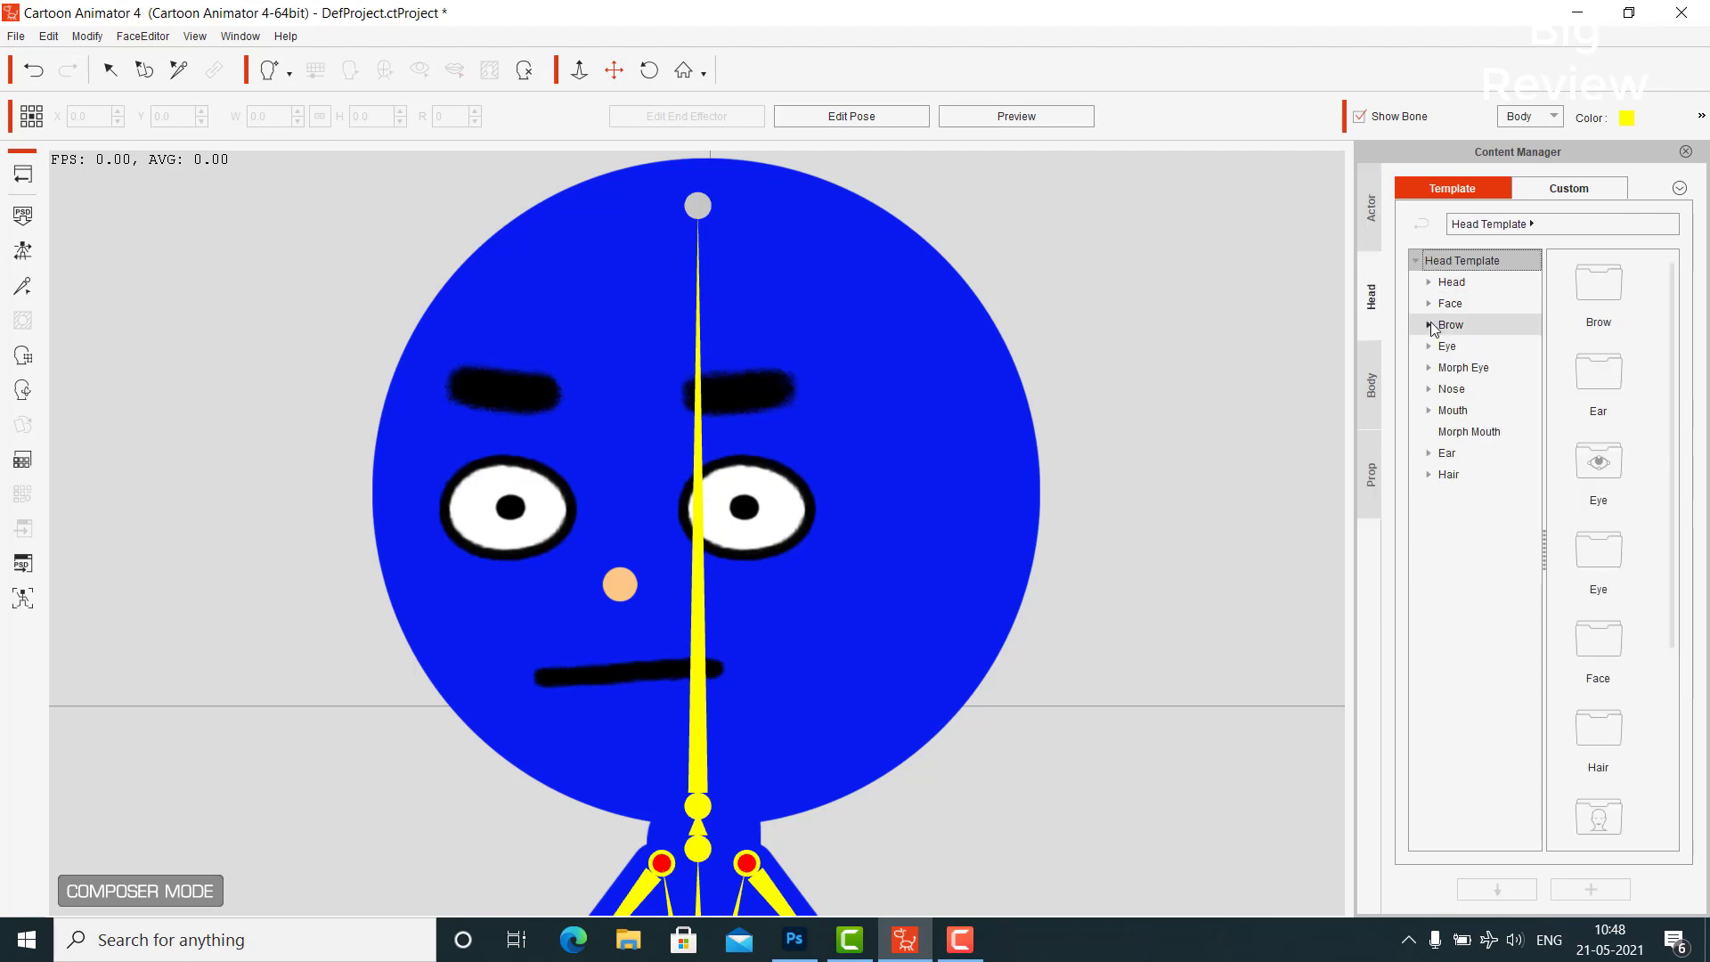
Look through the _G3 360 brow templates and replace the black eyebrows with Brows_03 from the G2 set
{"action": "left_click", "coordinate": [1474, 348]}
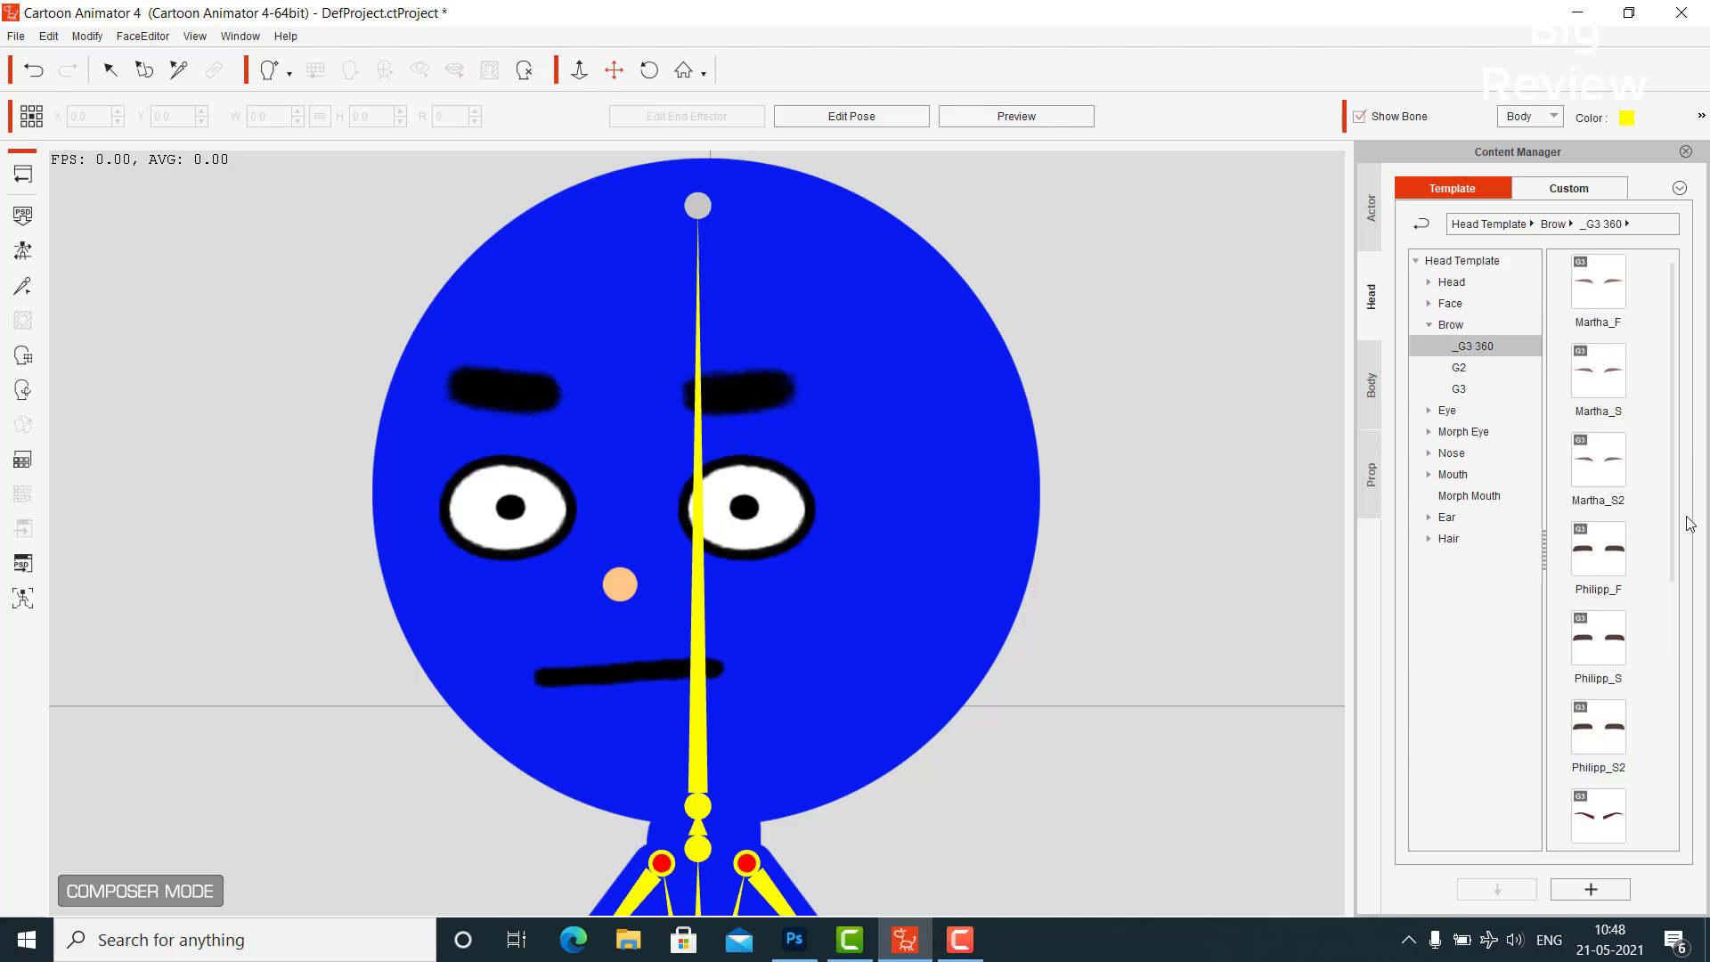
{"action": "scroll", "coordinate": [1656, 588], "scroll_direction": "down", "scroll_amount": 5}
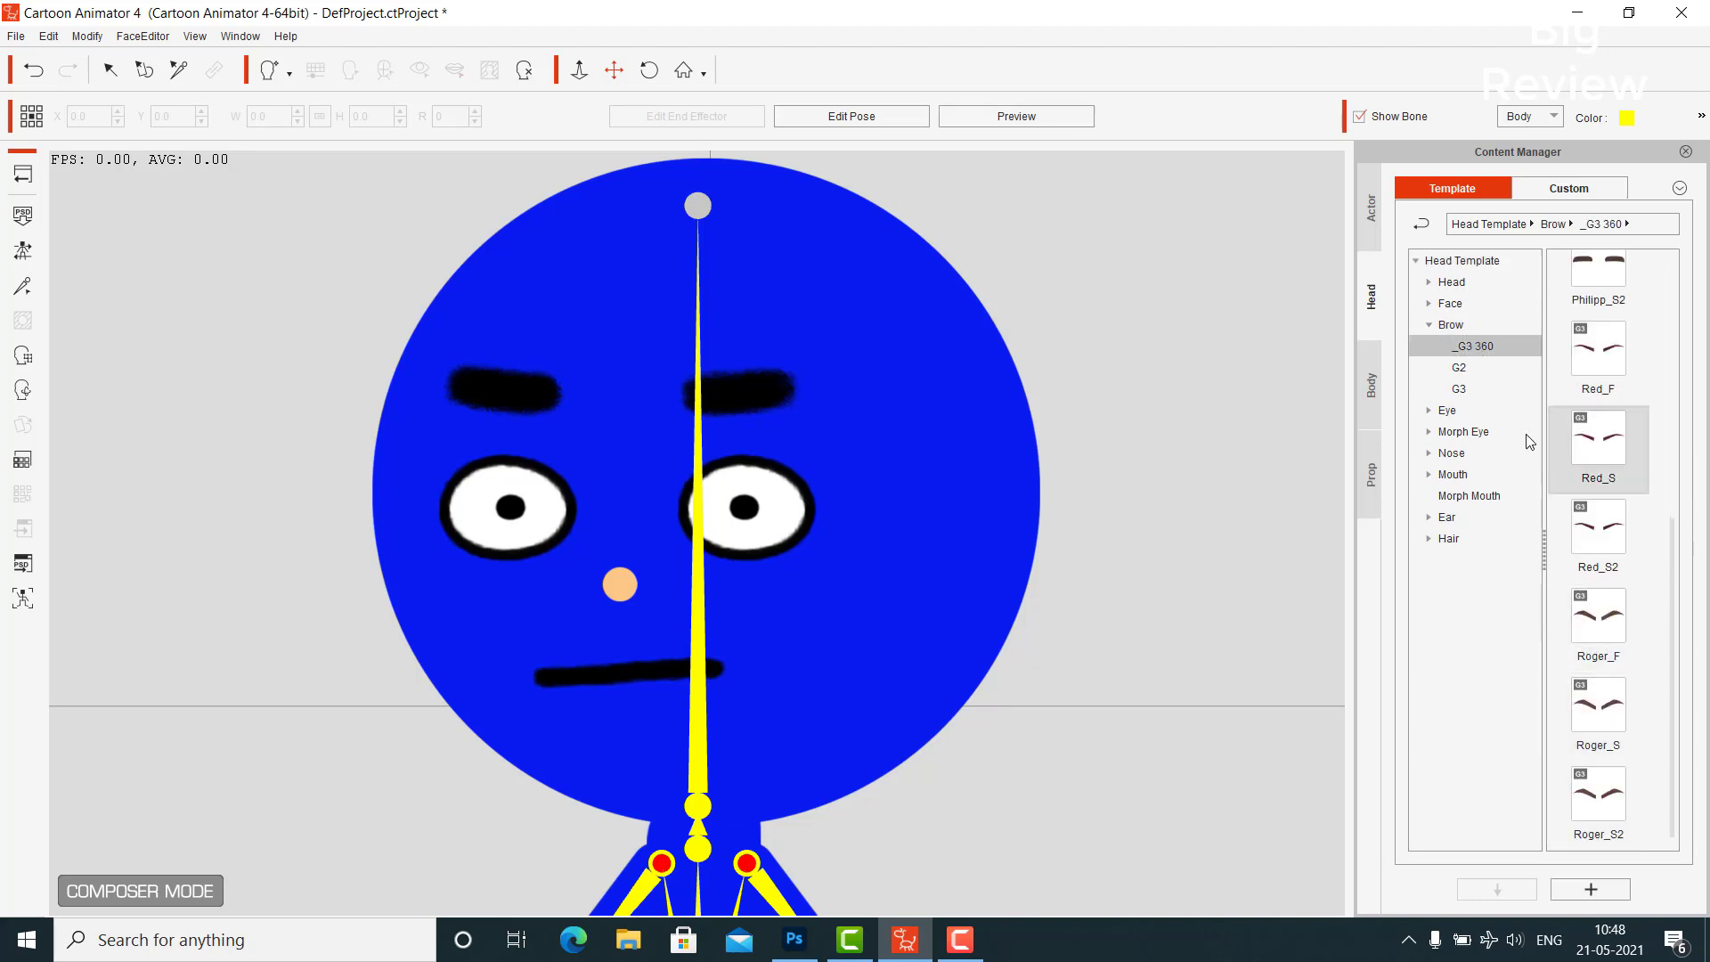
{"action": "left_click", "coordinate": [1474, 369]}
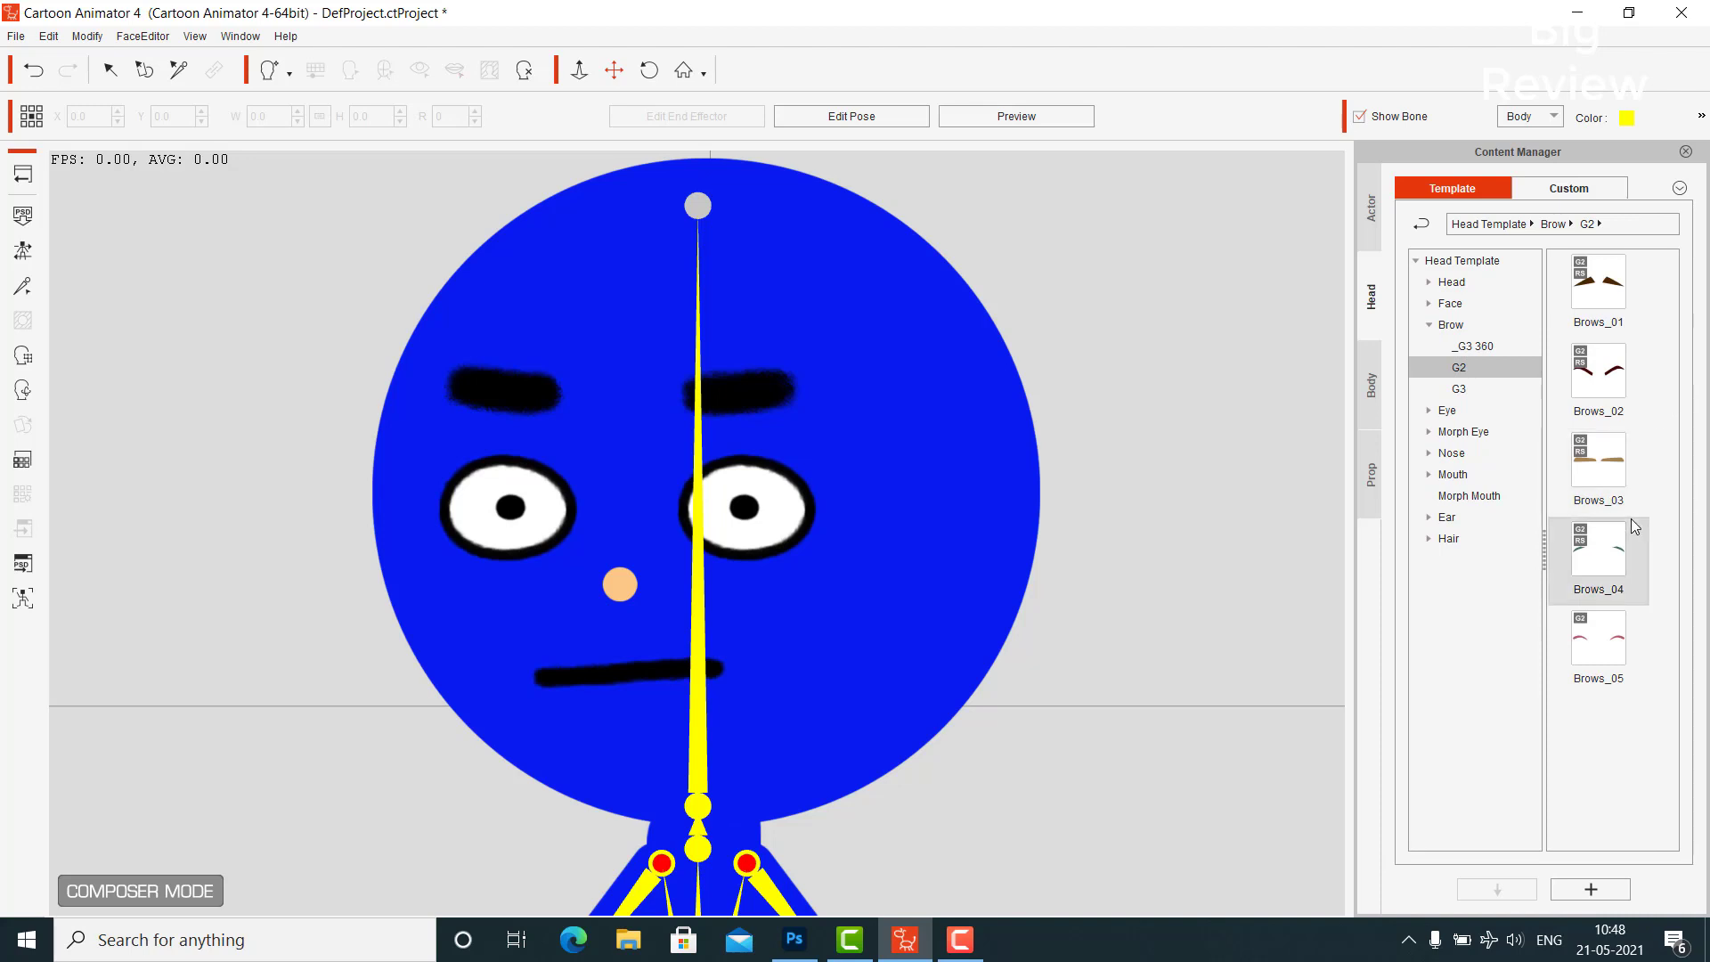
{"action": "left_click_drag", "start_coordinate": [1600, 463], "coordinate": [517, 398]}
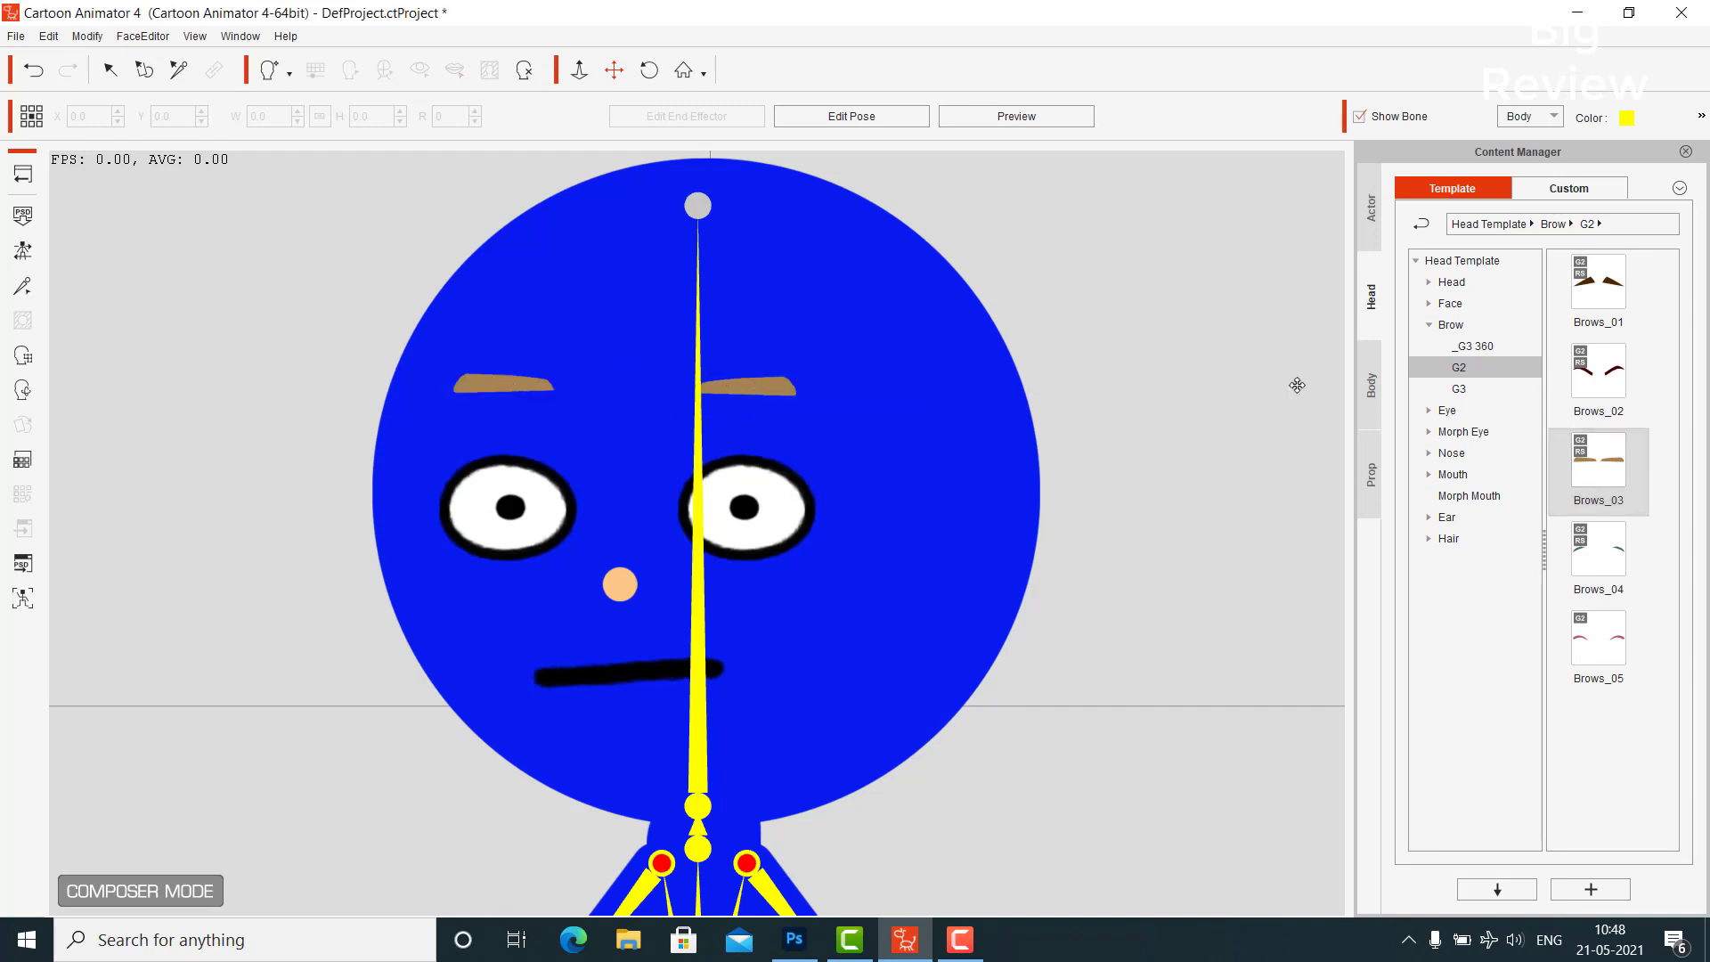
Try the Brow_01_S eyebrows from the G3 set, and apply Brow_02_S from the same set instead
{"action": "left_click", "coordinate": [1462, 393]}
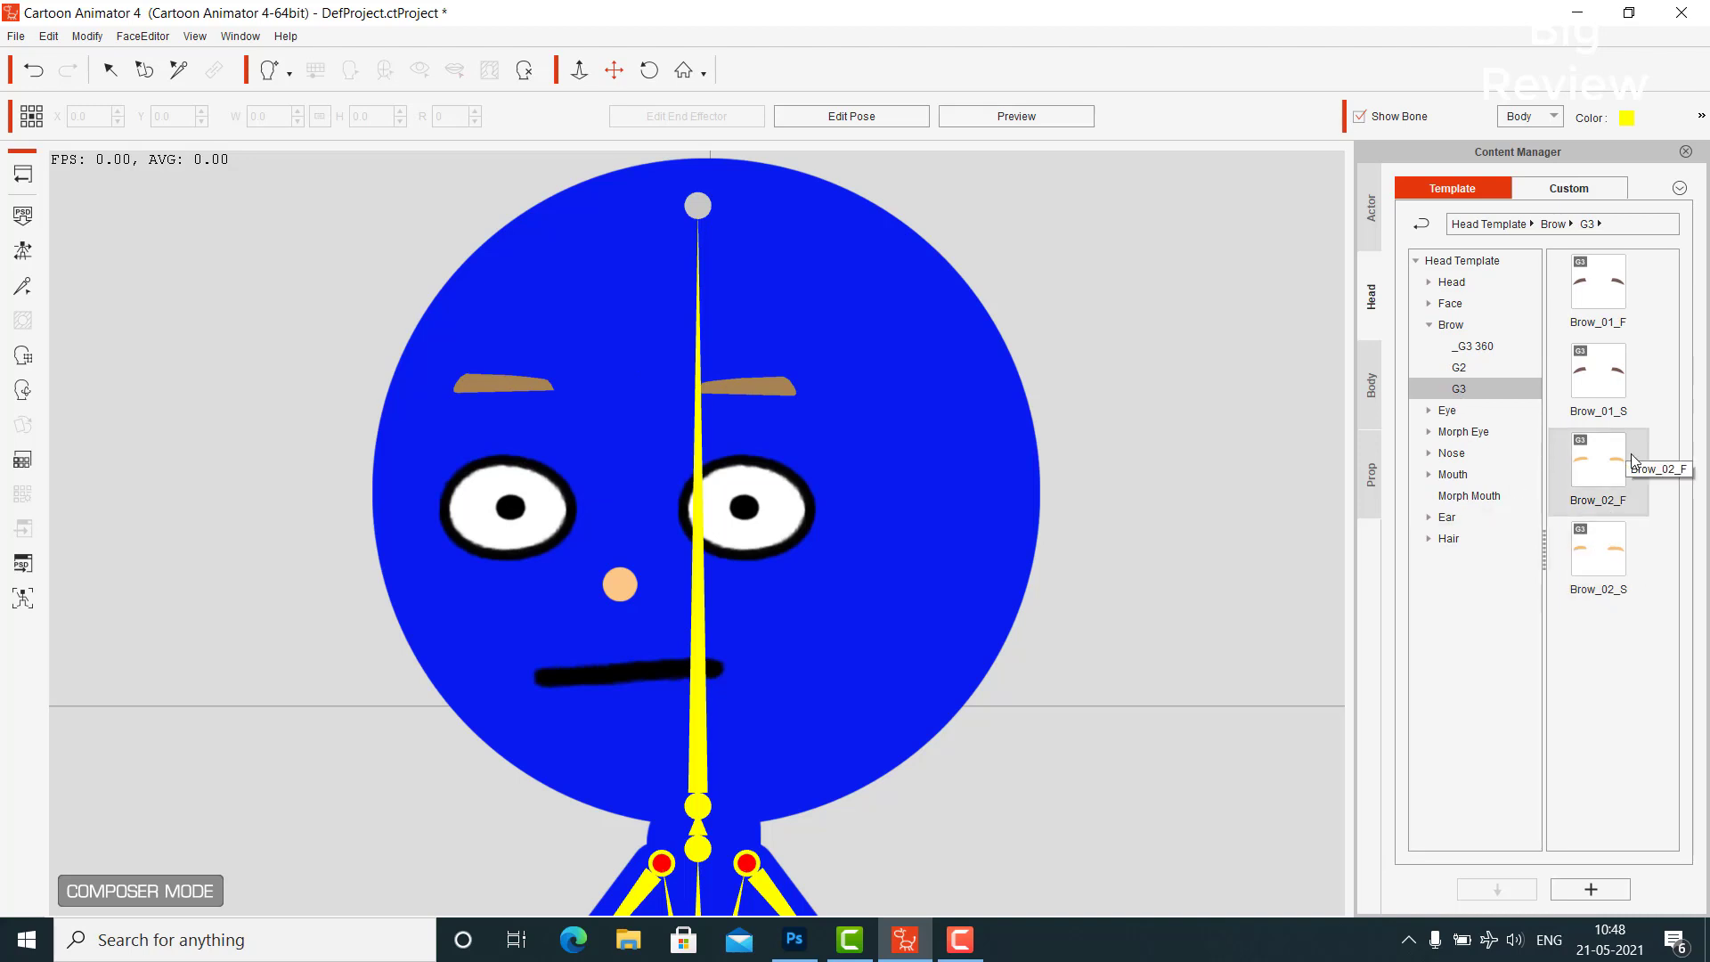
{"action": "left_click_drag", "start_coordinate": [1619, 377], "coordinate": [538, 382]}
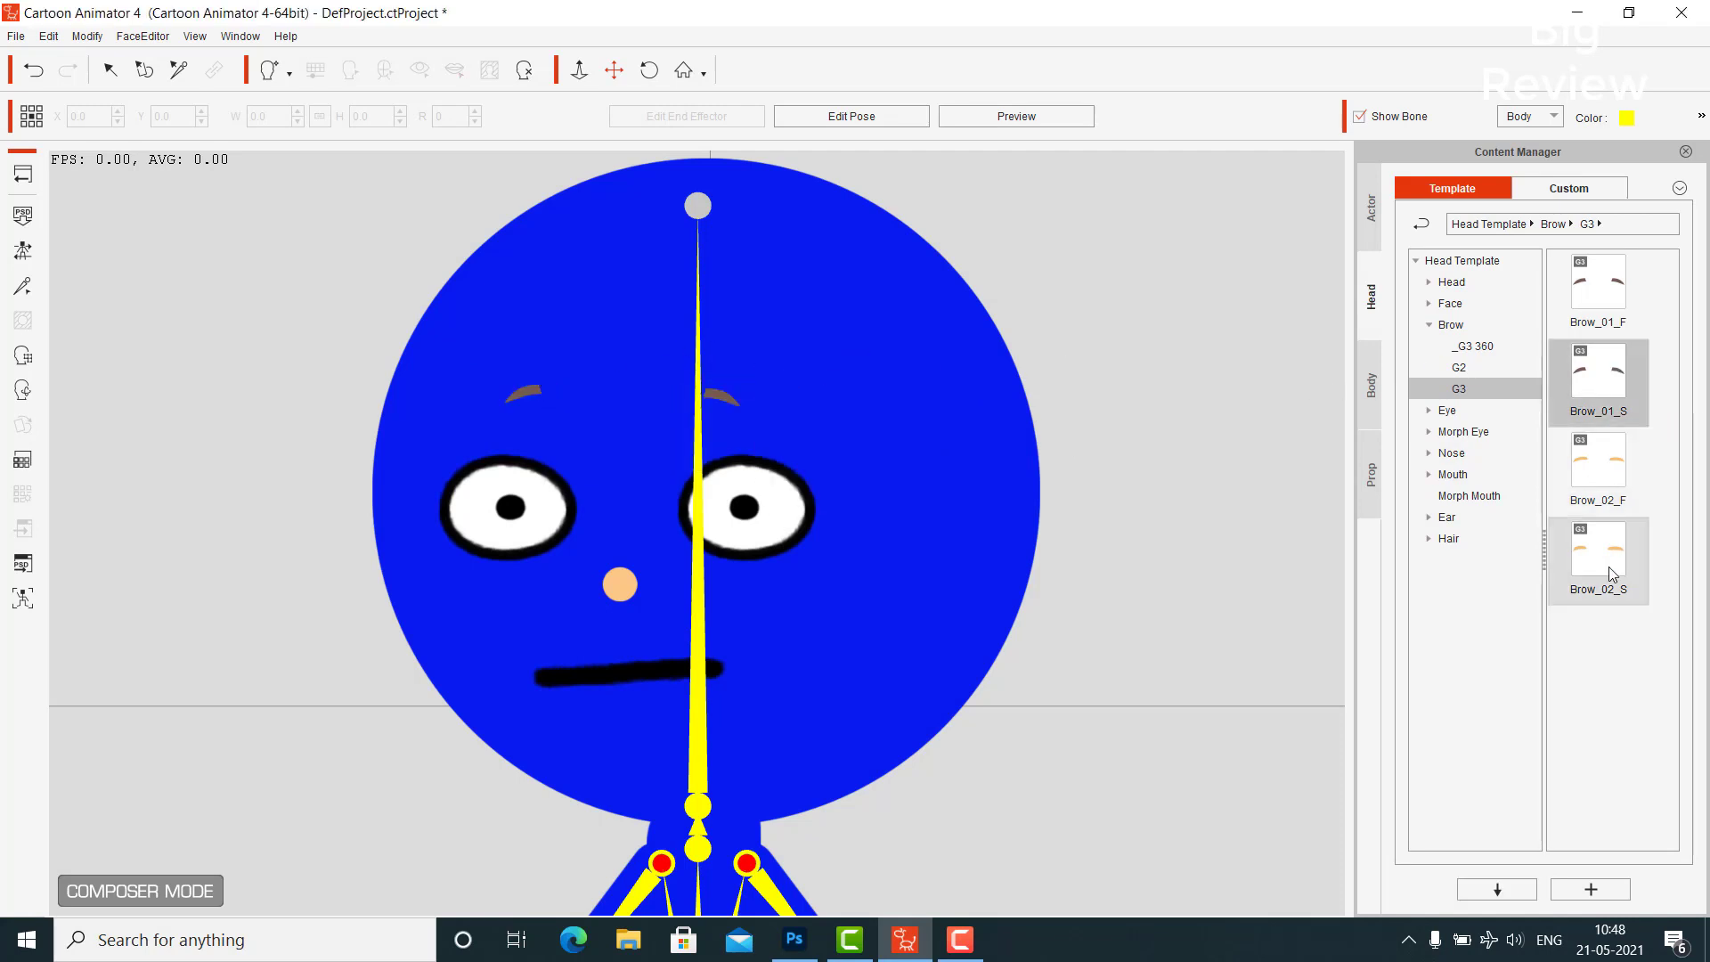
{"action": "left_click_drag", "start_coordinate": [1607, 559], "coordinate": [549, 401]}
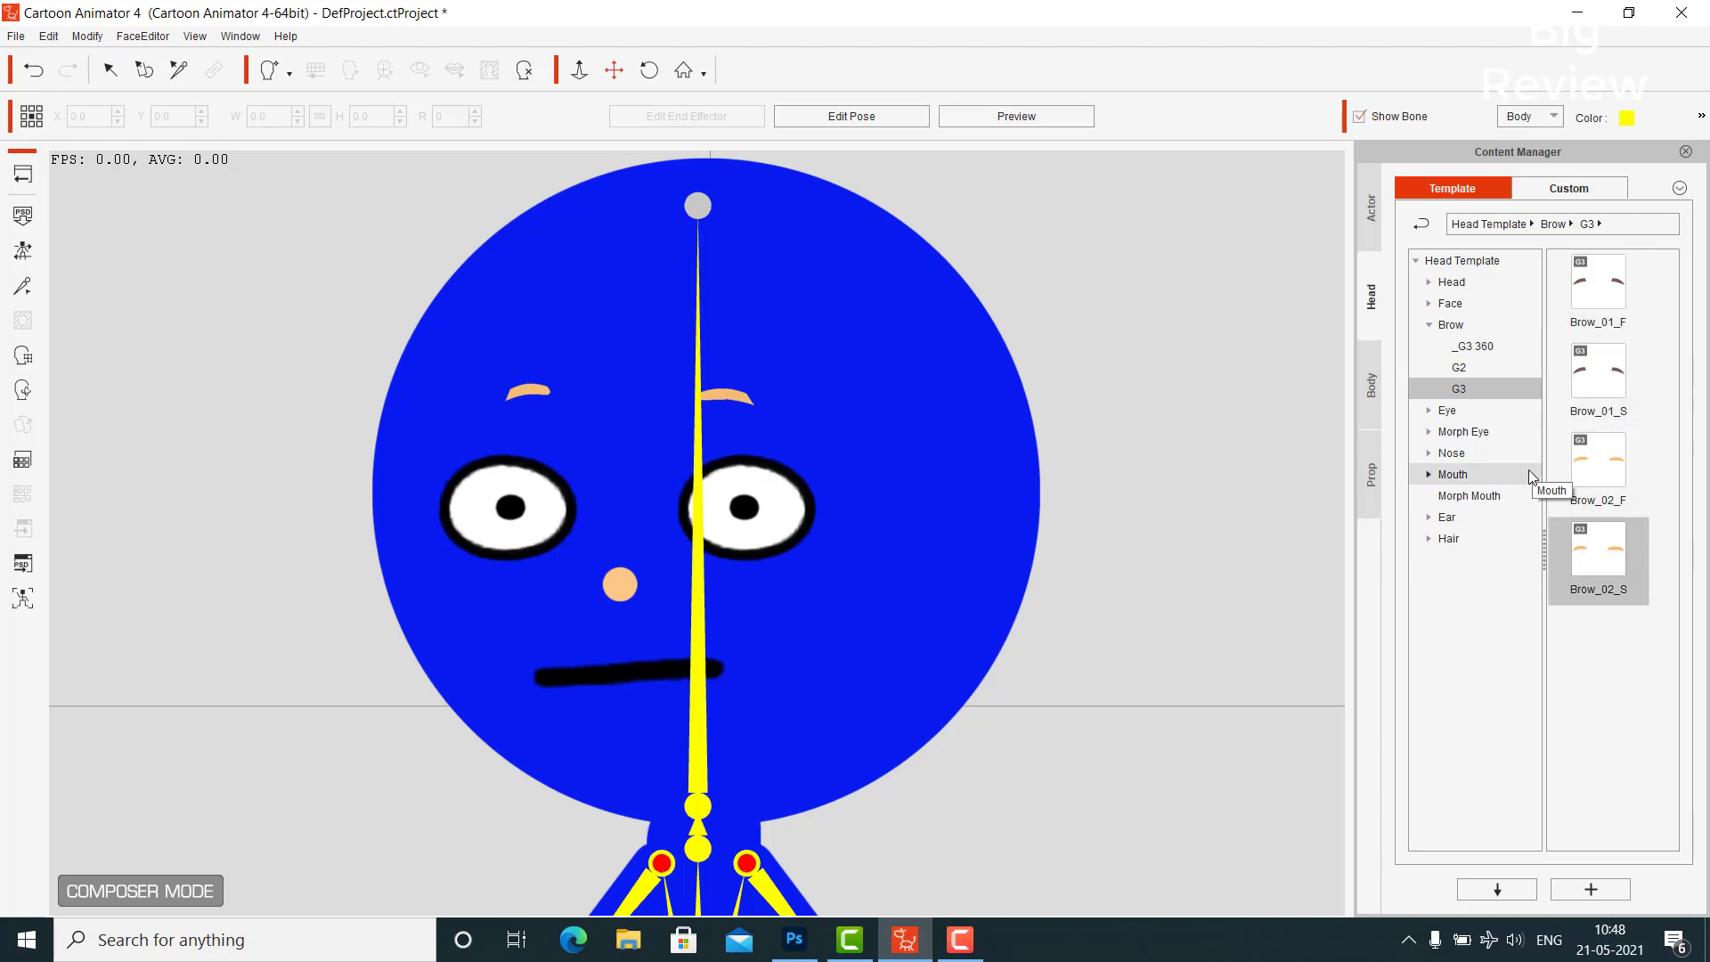
Replace the white cartoon eyes with the Eye_02 template from the G3 eye set
{"action": "left_click", "coordinate": [1429, 411]}
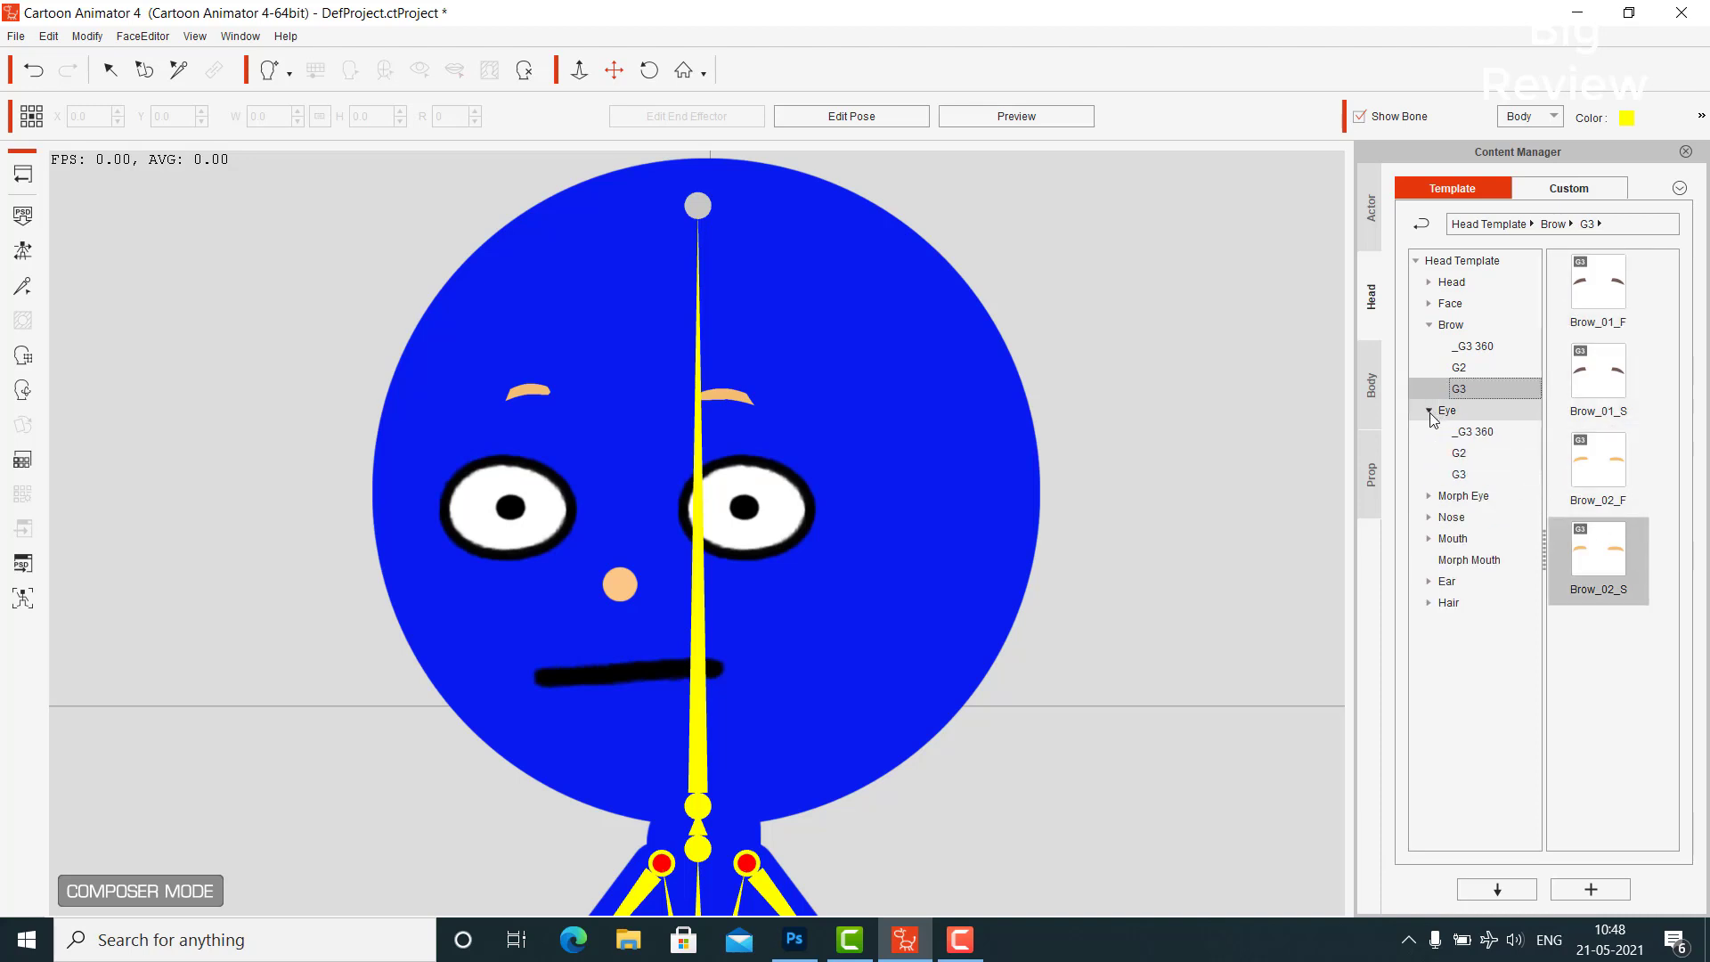
{"action": "left_click", "coordinate": [1467, 432]}
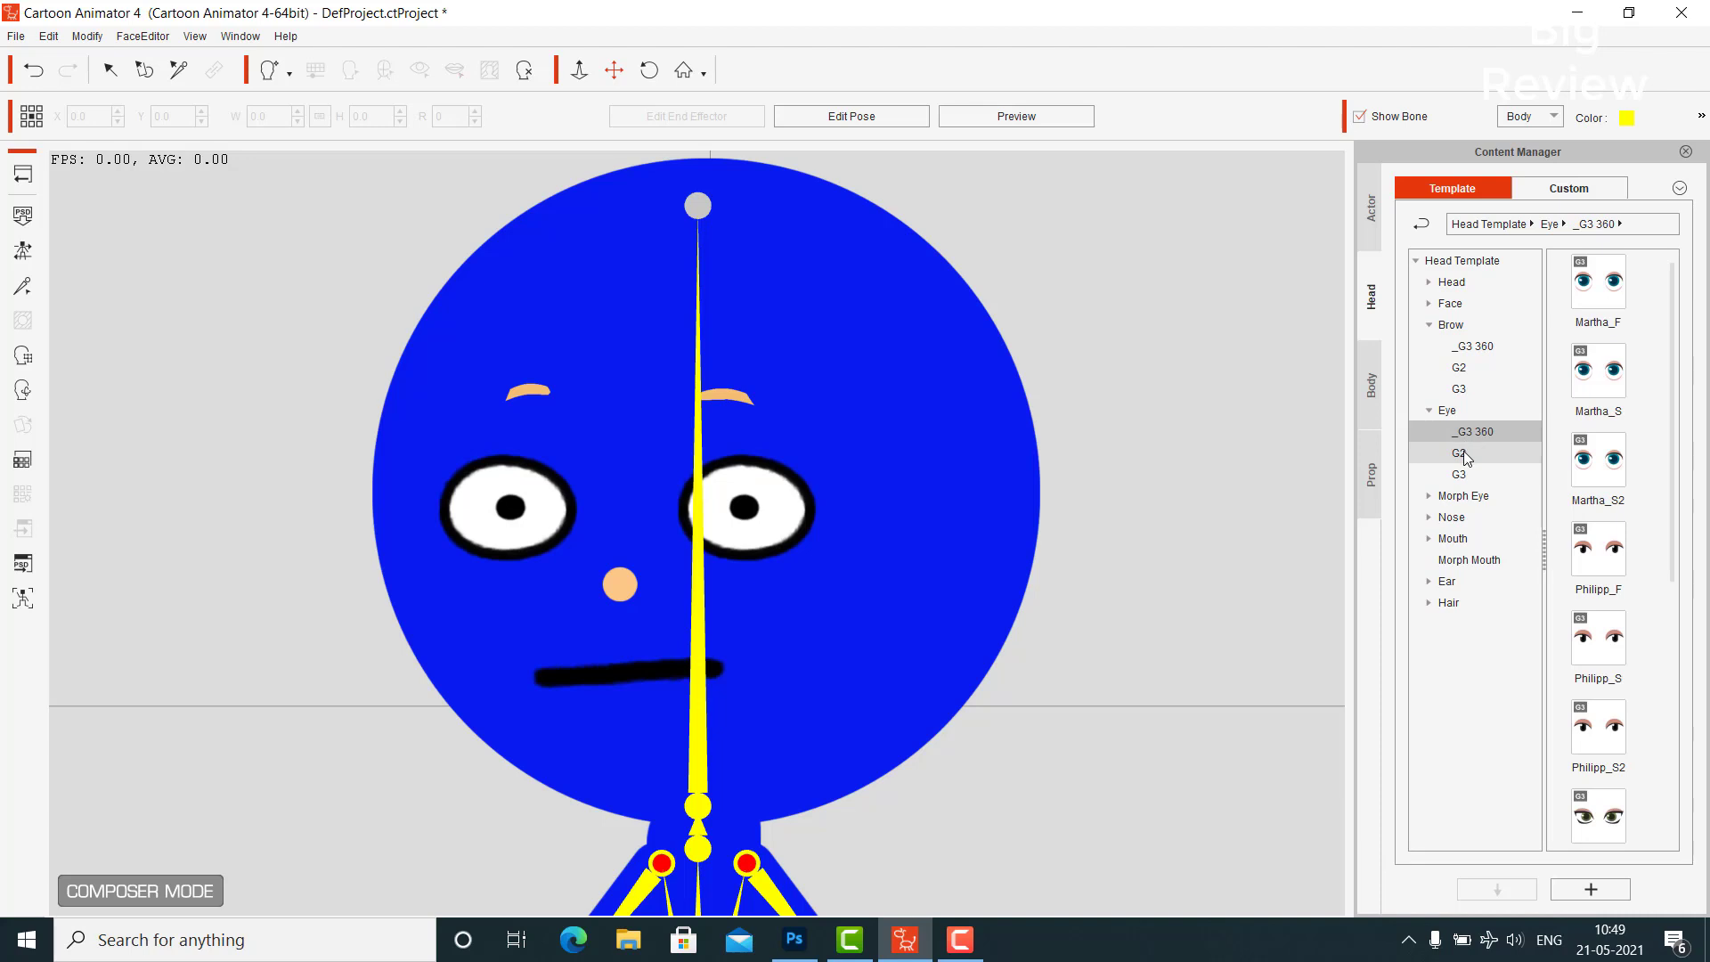
{"action": "left_click", "coordinate": [1462, 453]}
{"action": "left_click", "coordinate": [1463, 474]}
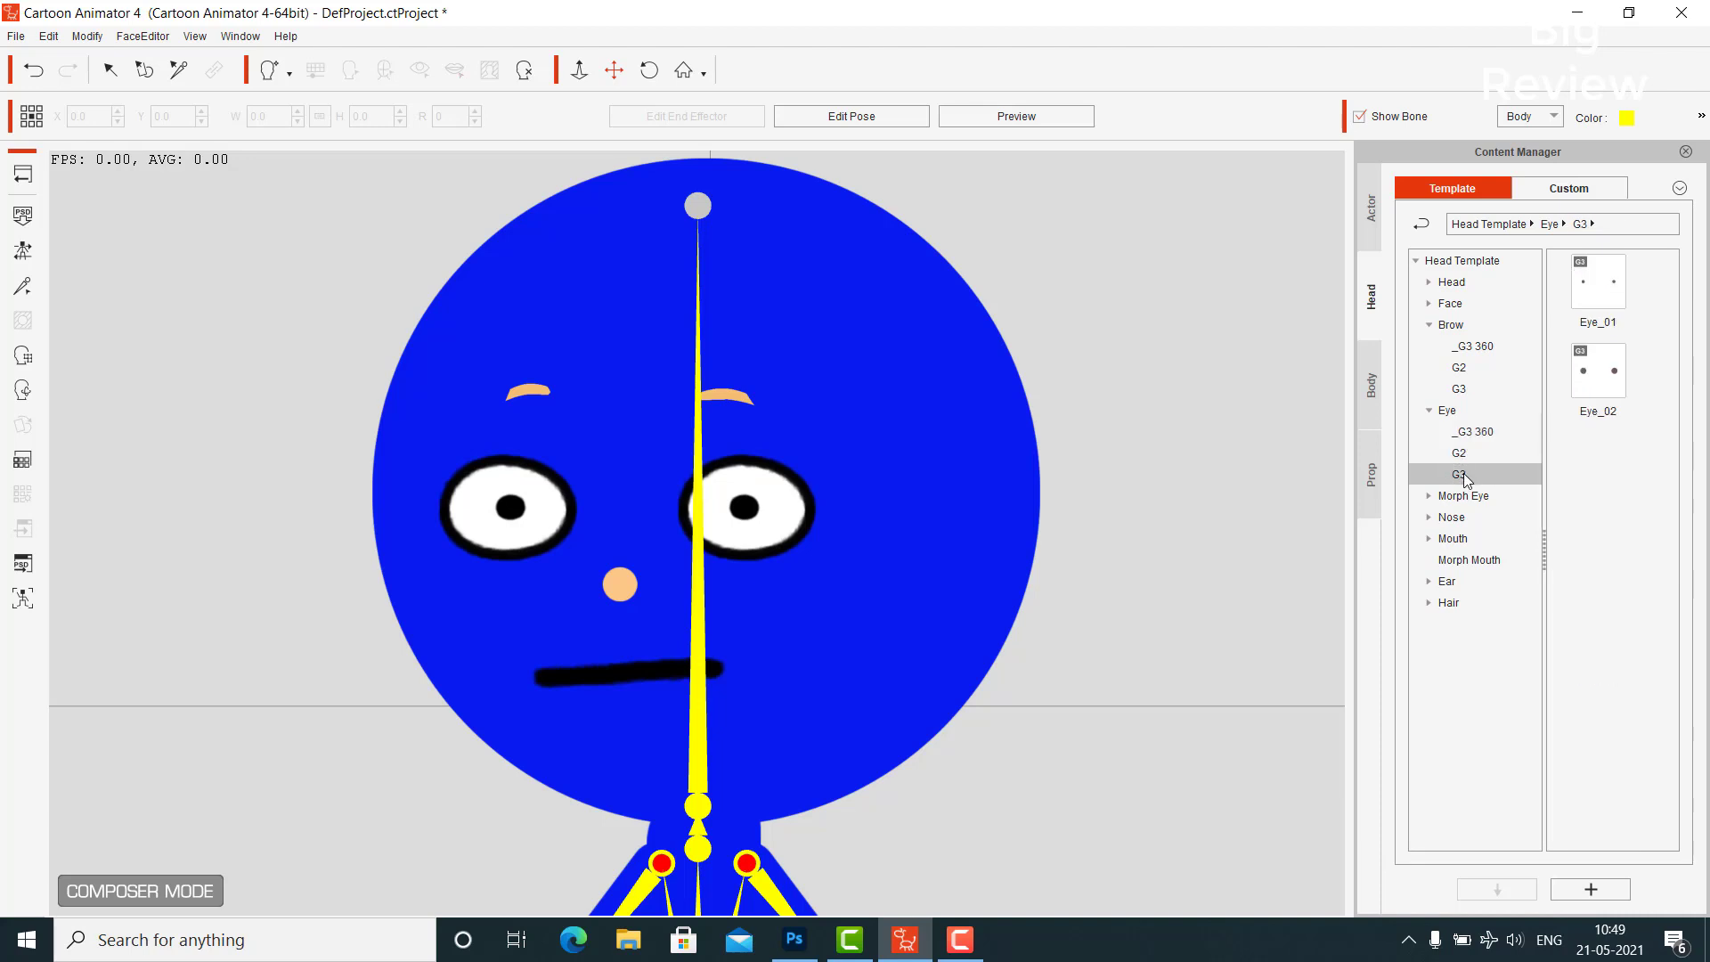
{"action": "left_click_drag", "start_coordinate": [1599, 369], "coordinate": [516, 476]}
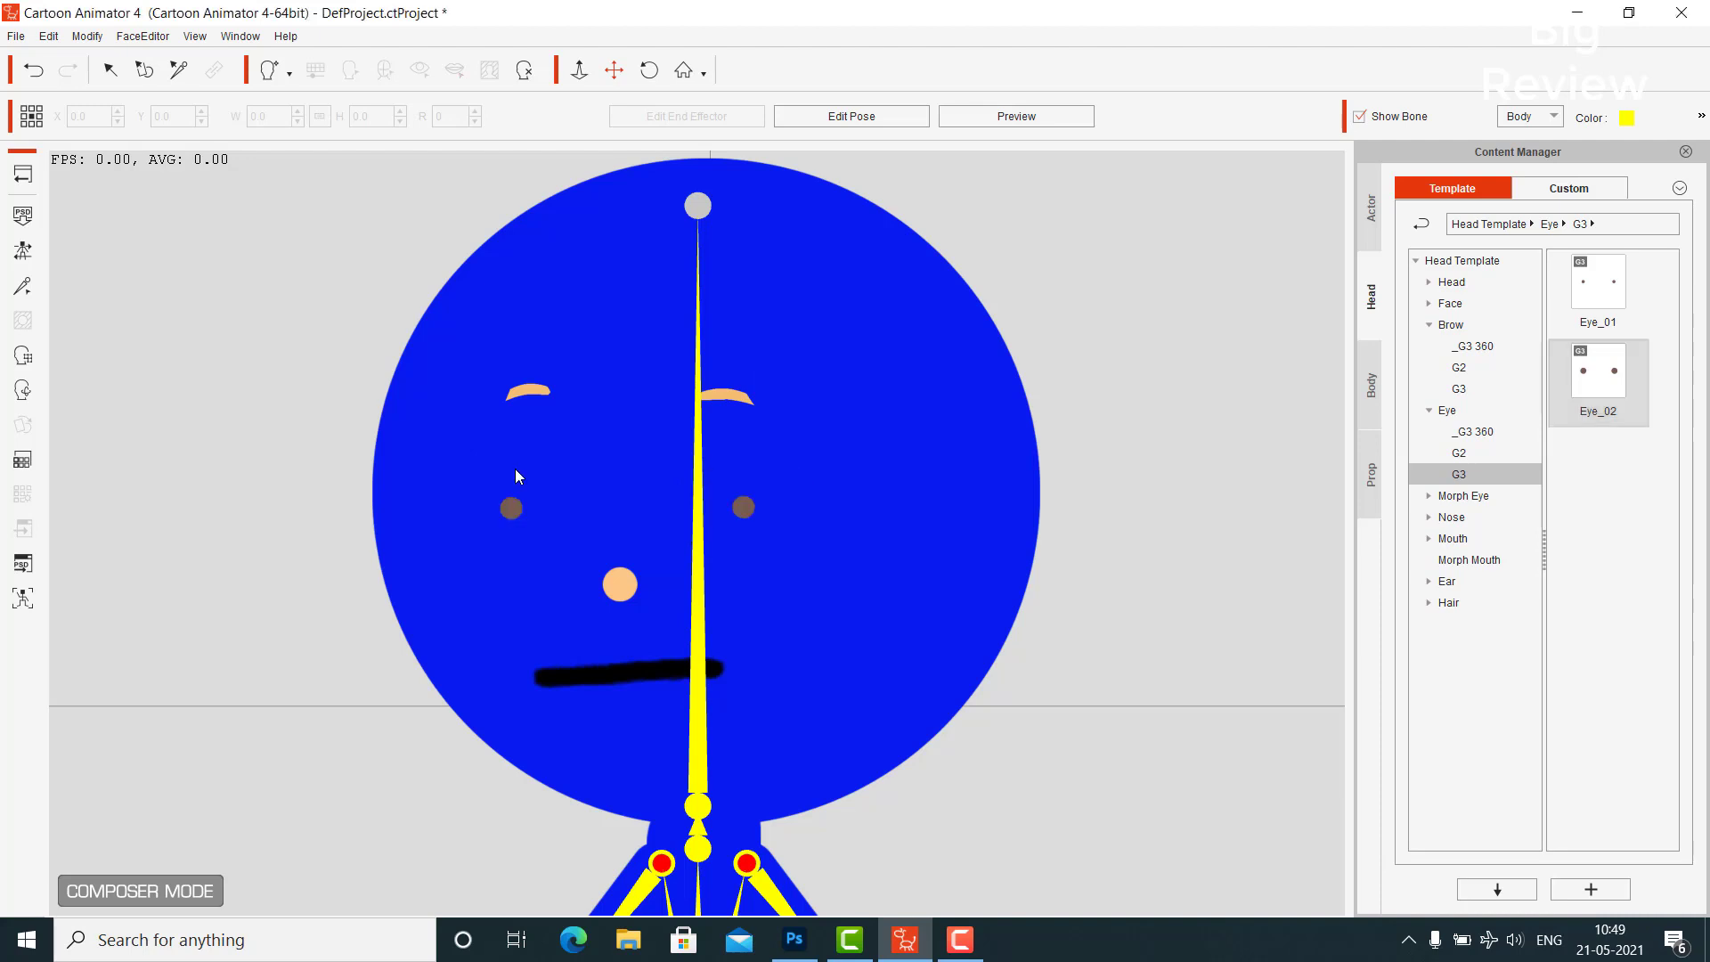
Examine the G2 and G3 eye templates and the Morph Eye categories for alternative eyes
{"action": "left_click", "coordinate": [1462, 452]}
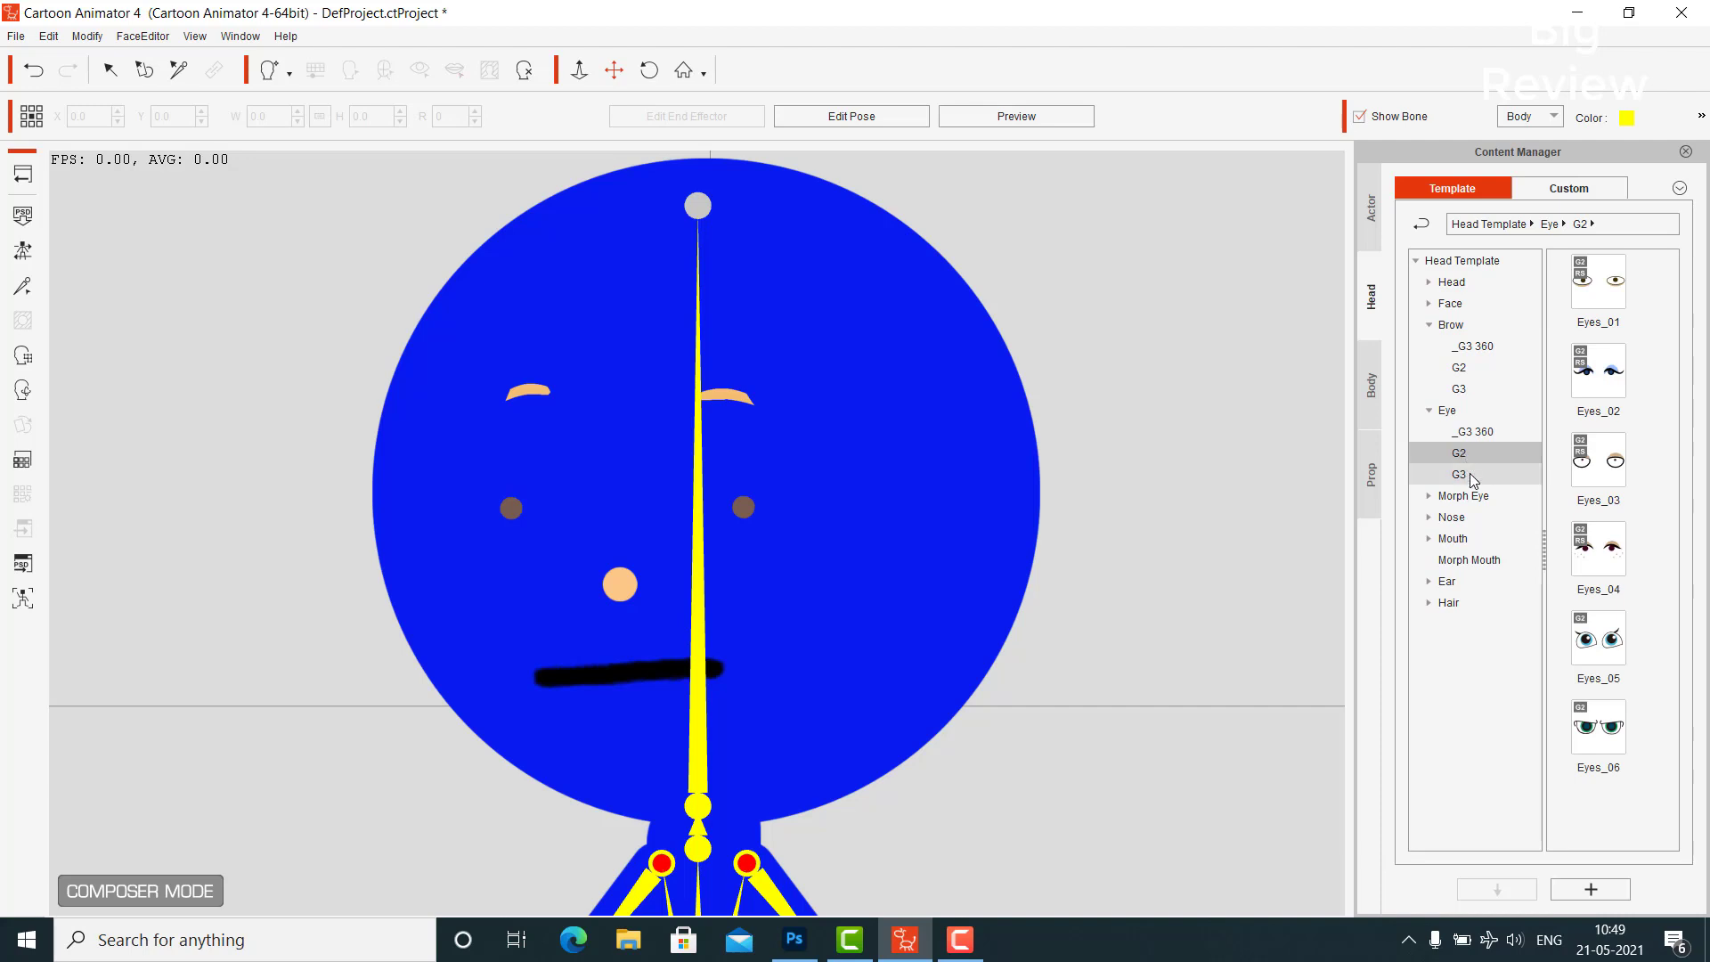
{"action": "left_click", "coordinate": [1469, 474]}
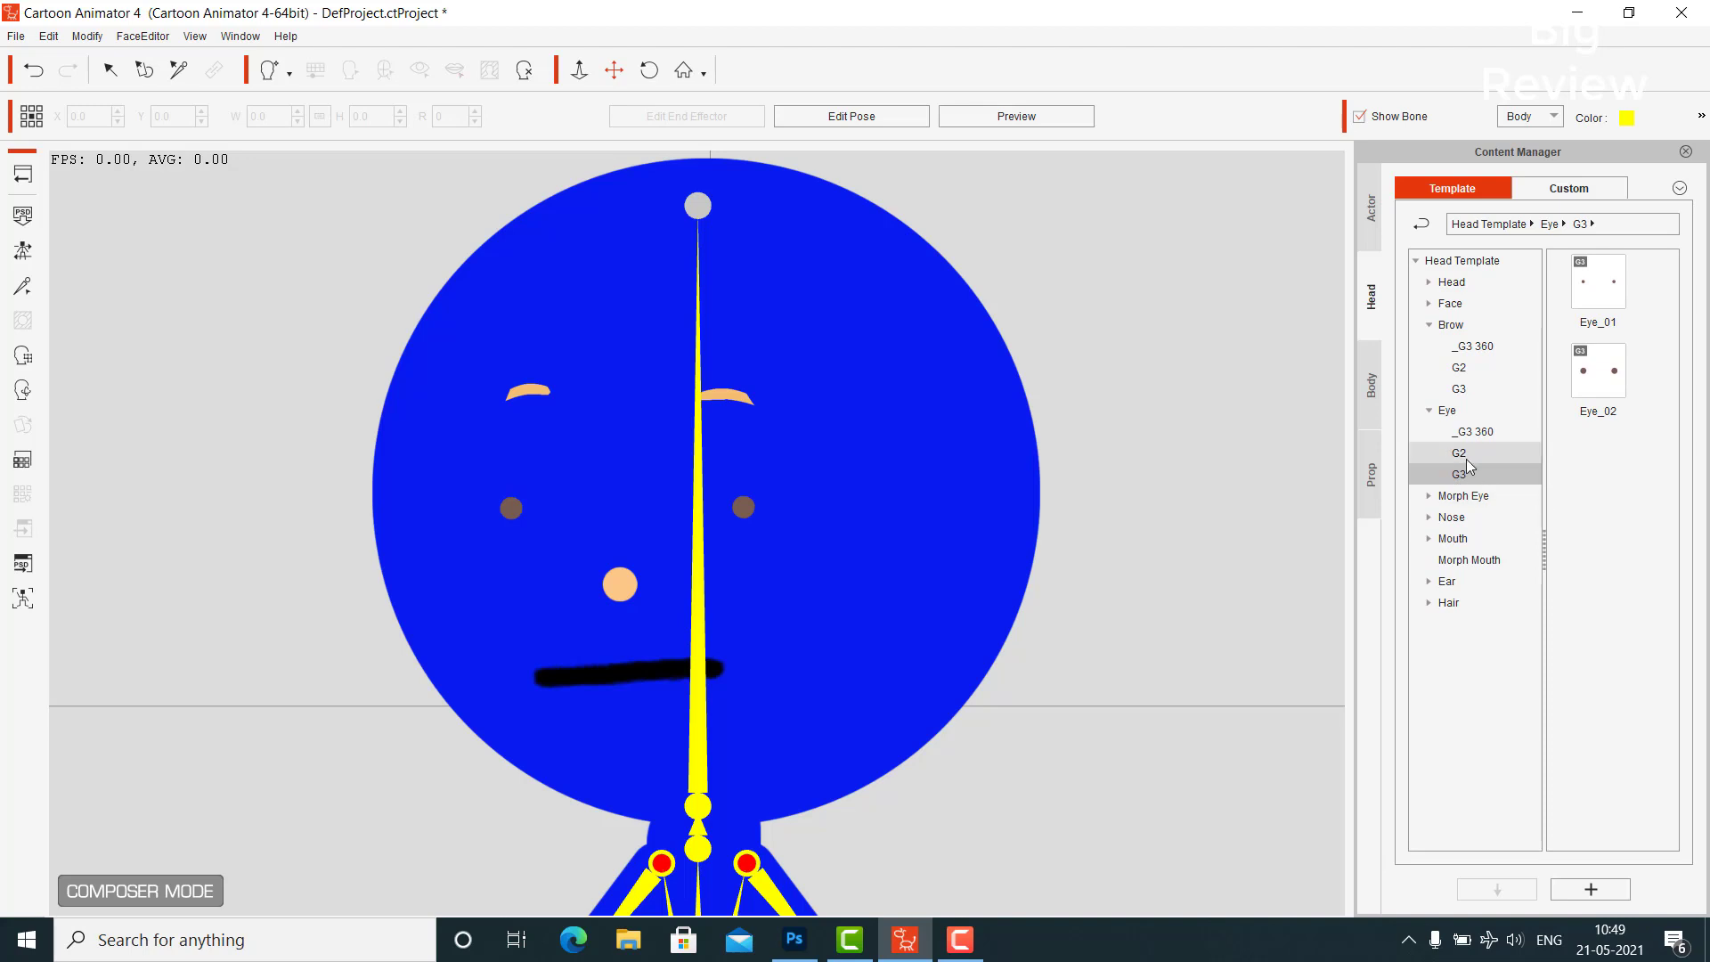
{"action": "left_click", "coordinate": [1469, 465]}
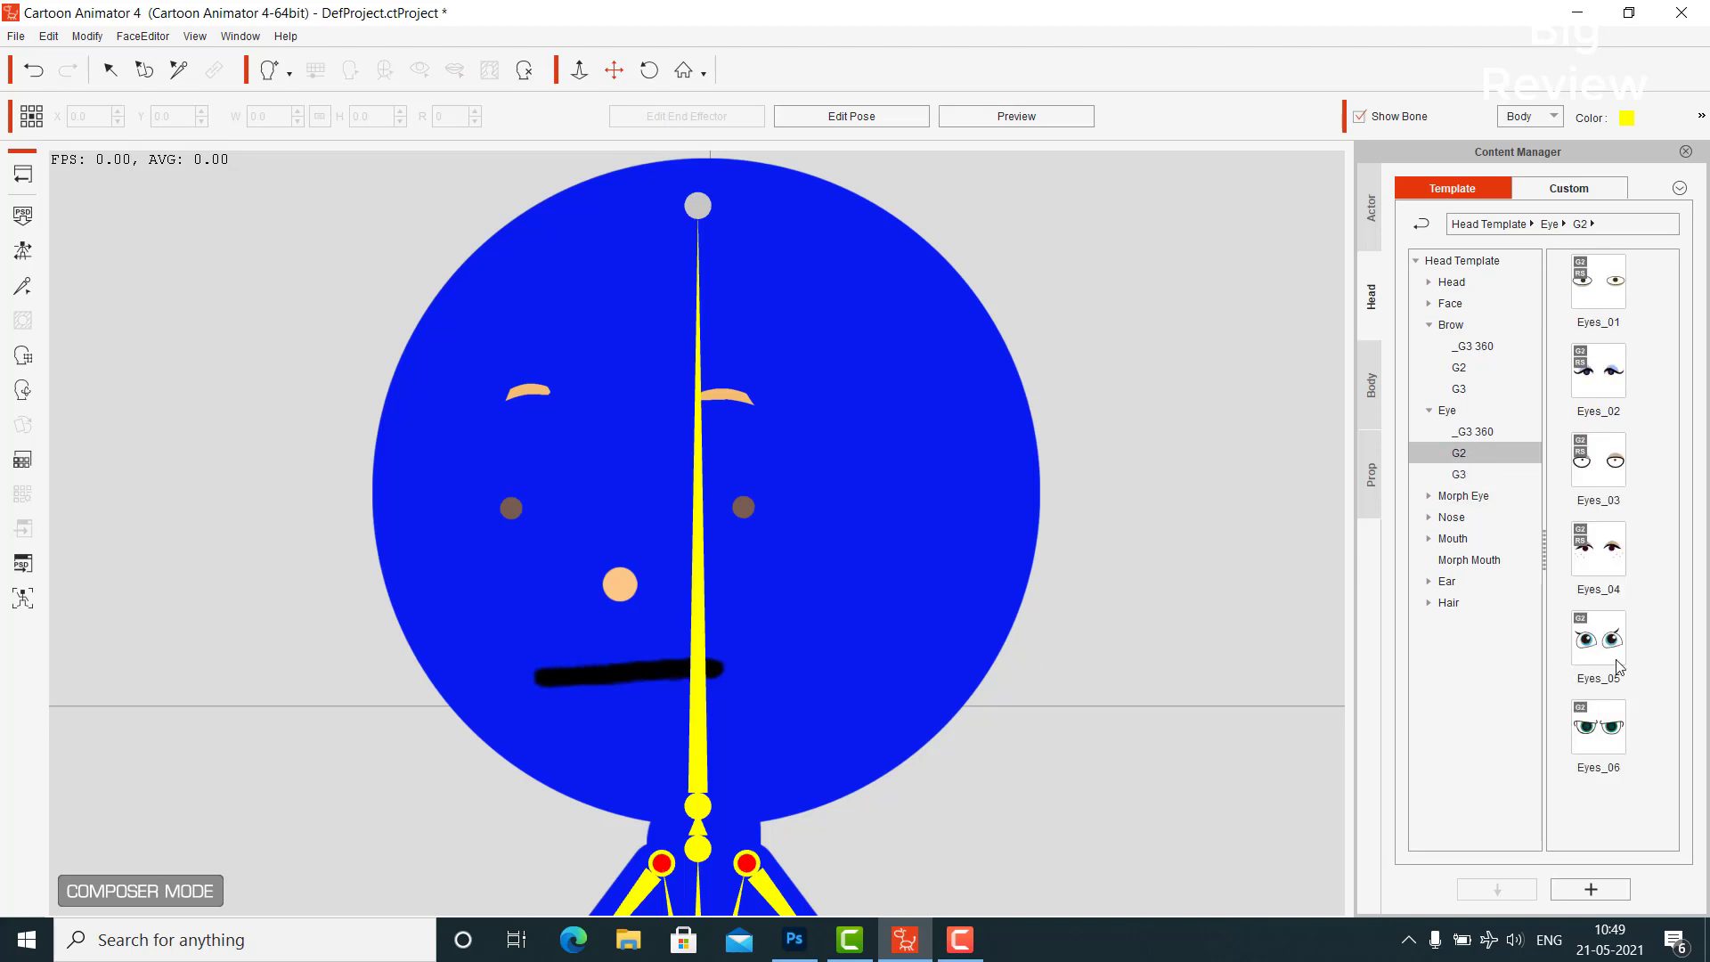
{"action": "left_click", "coordinate": [1429, 497]}
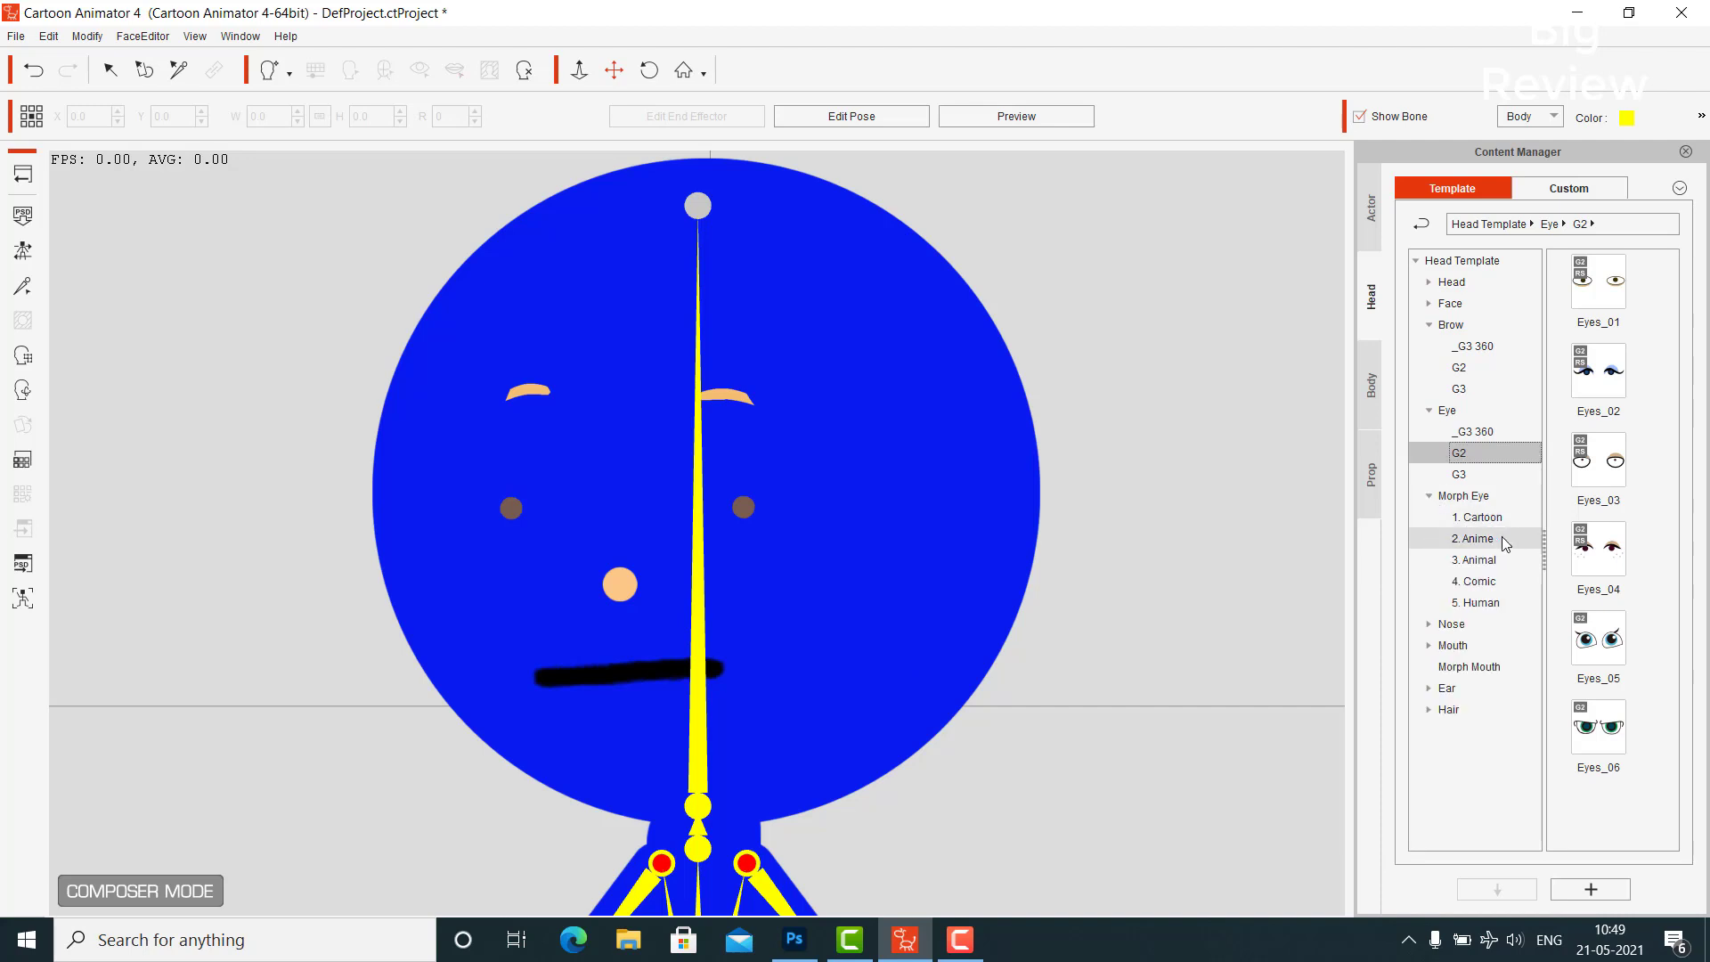
{"action": "left_click", "coordinate": [1491, 517]}
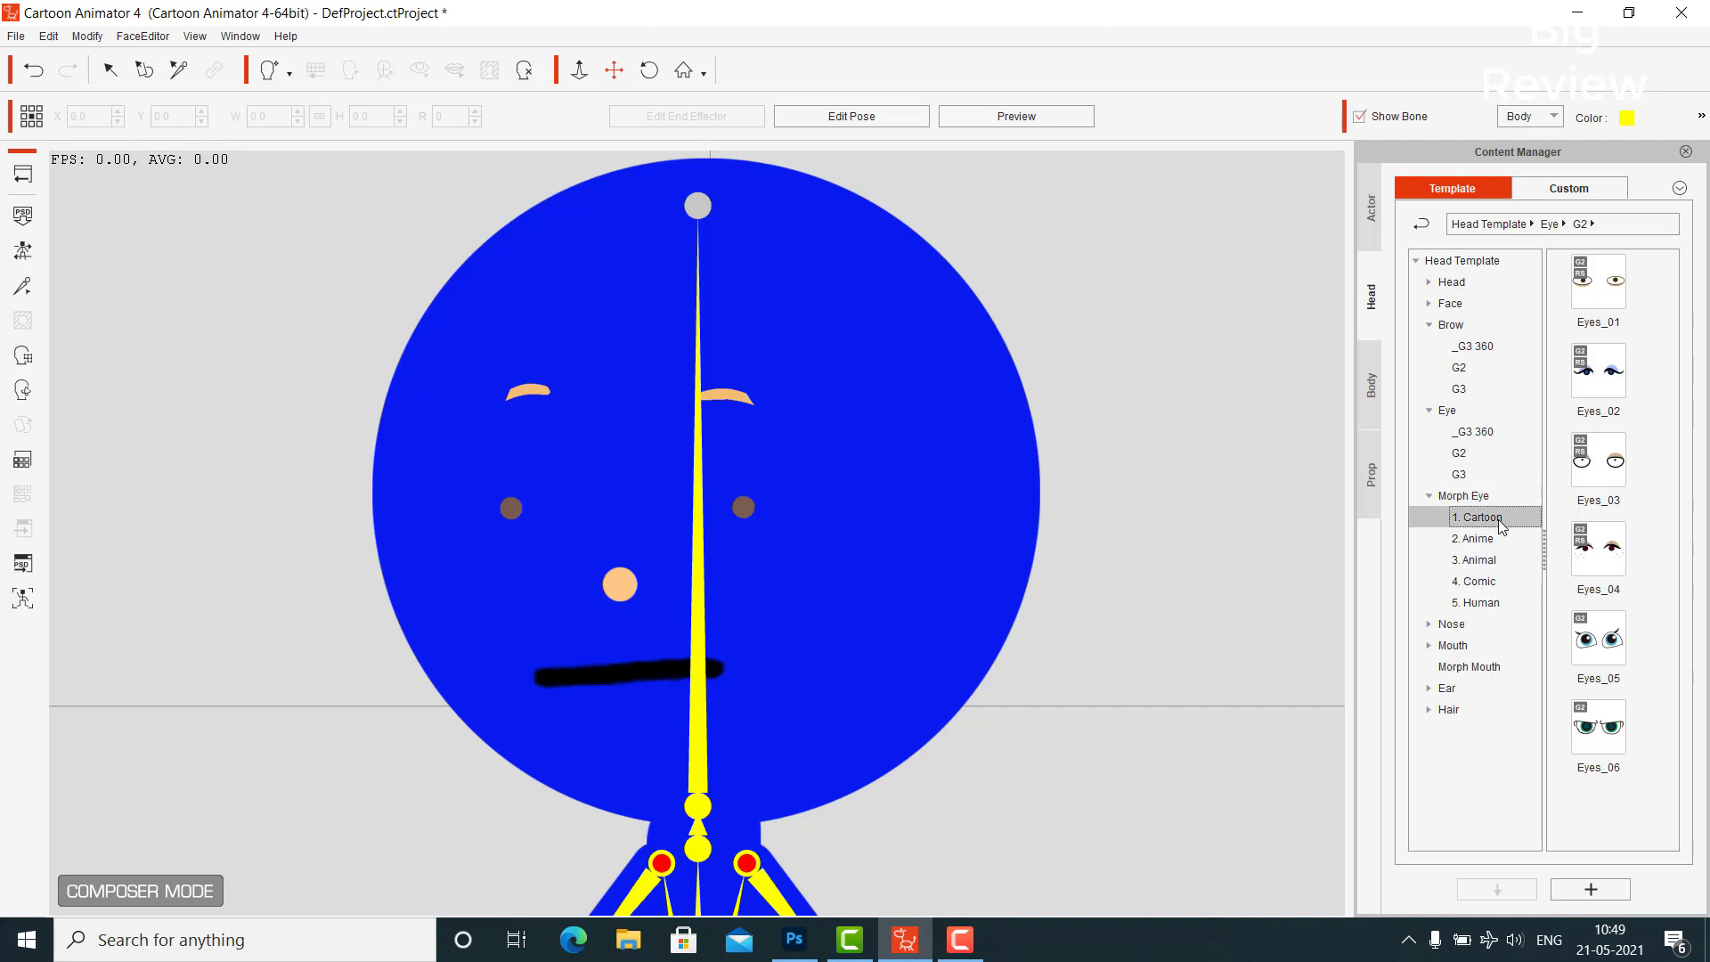
Replace the round nose with the Nose_02 template from the G2 nose set and check it on the face
{"action": "left_click", "coordinate": [1430, 624]}
{"action": "left_click", "coordinate": [1473, 645]}
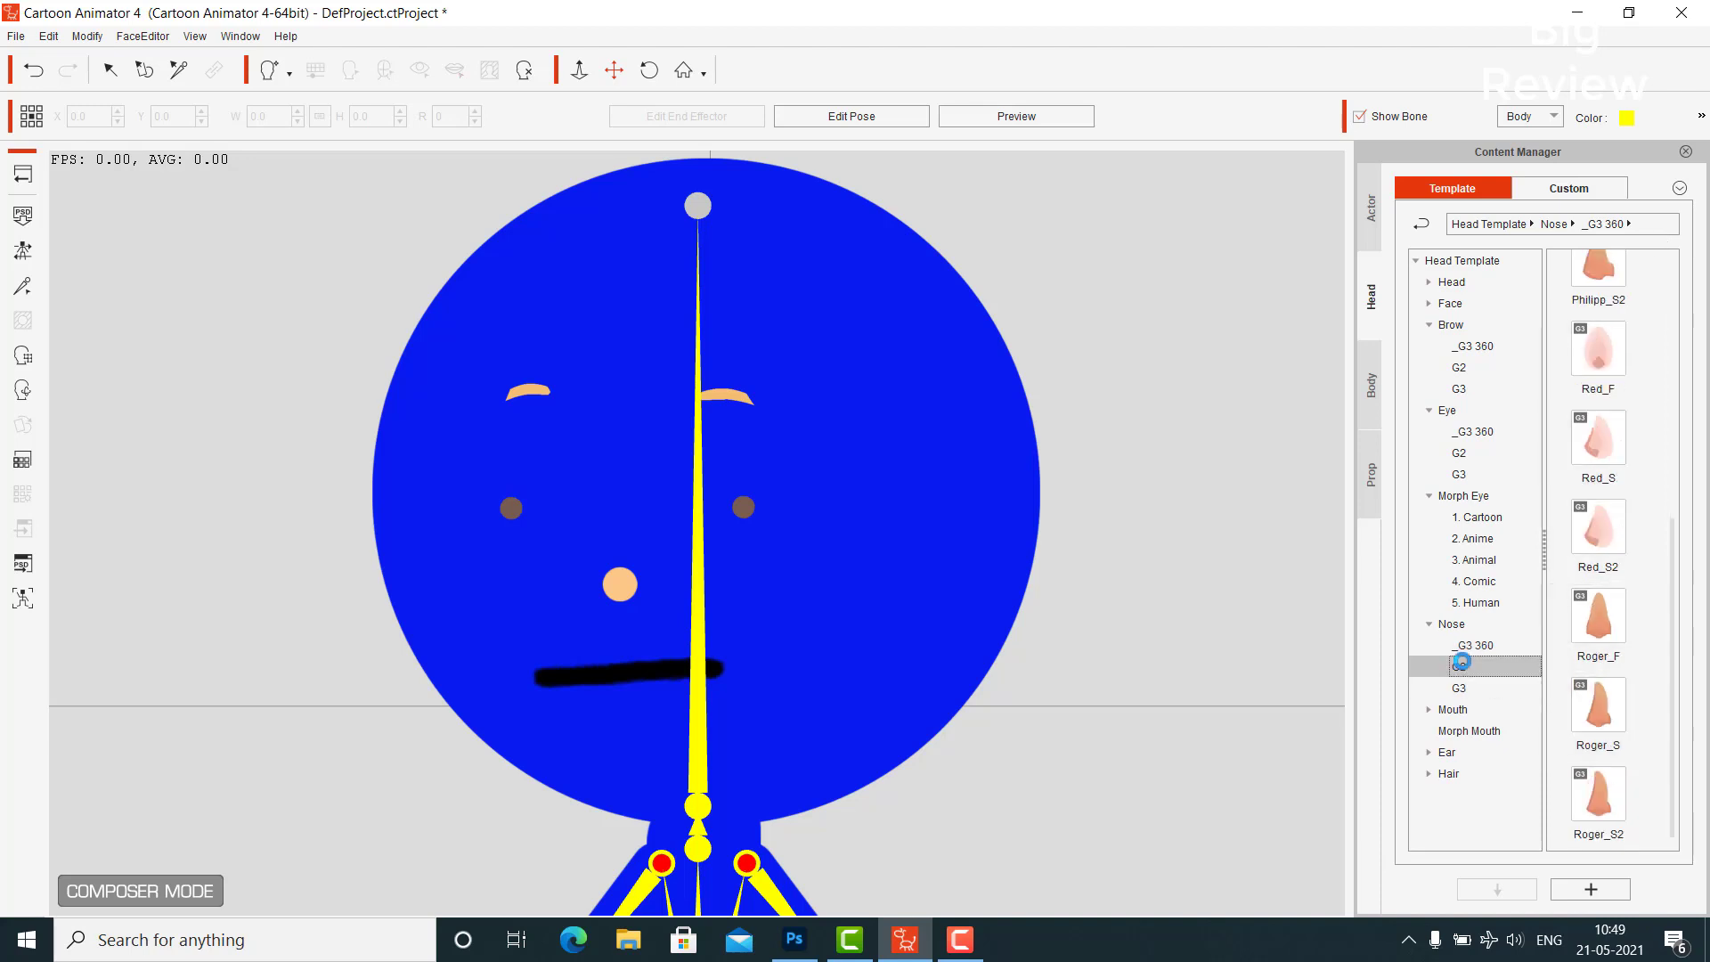
{"action": "left_click", "coordinate": [1460, 666]}
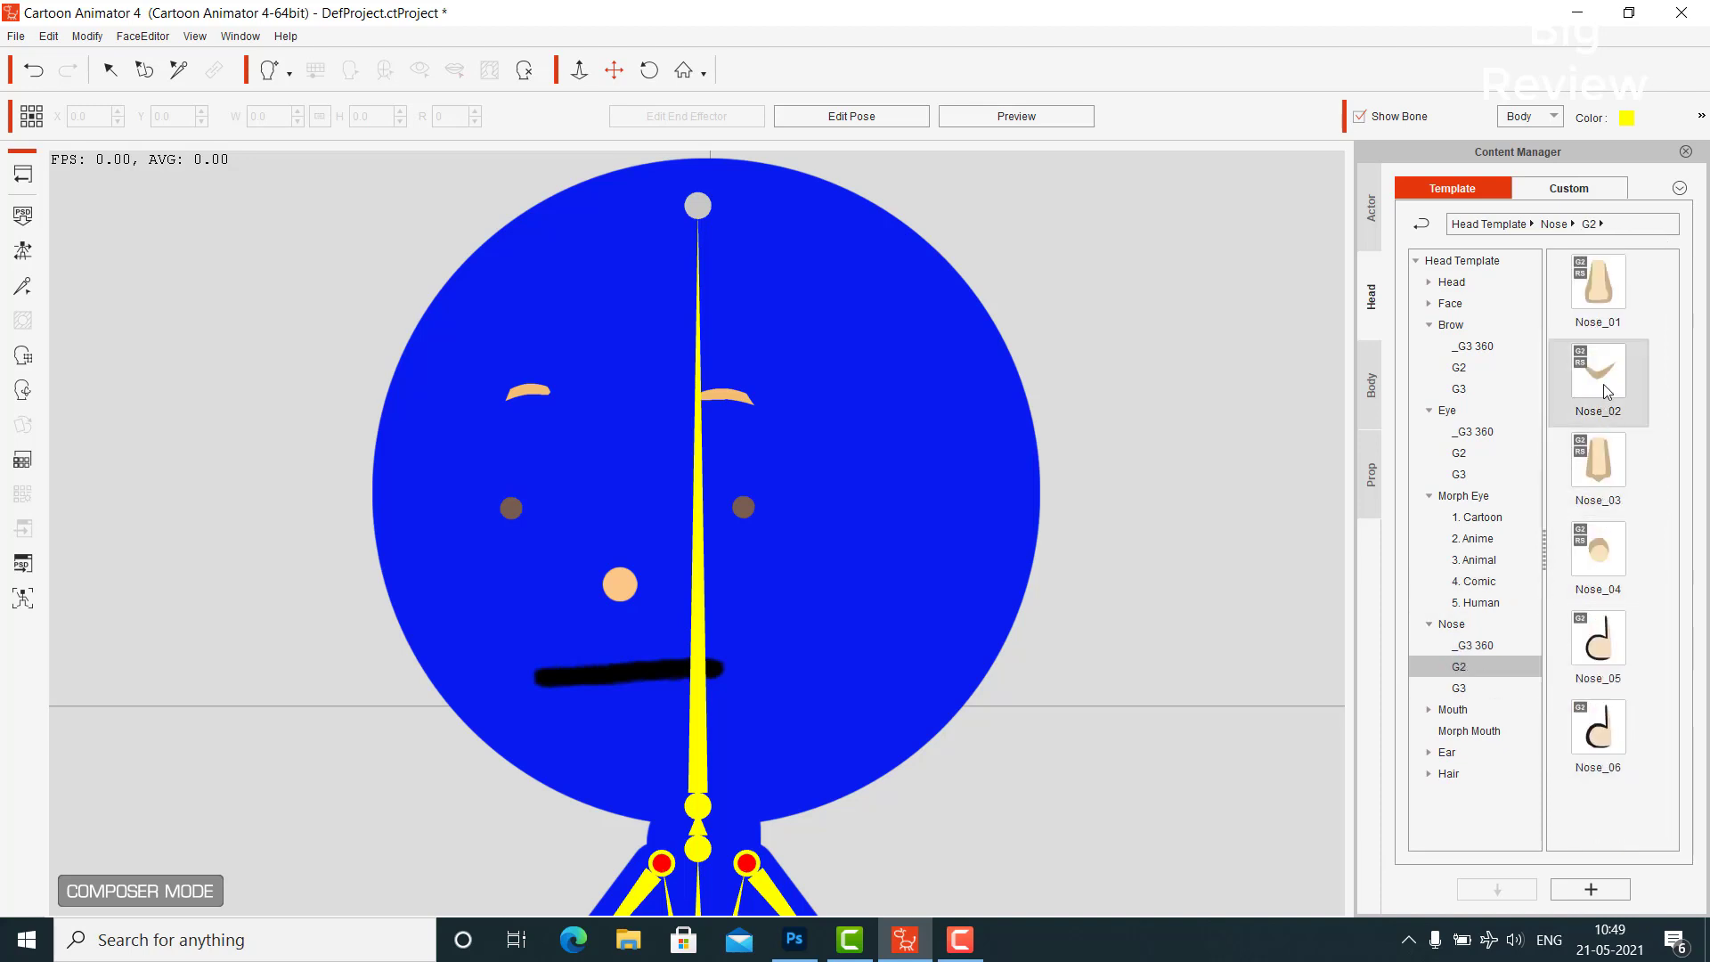
{"action": "left_click_drag", "start_coordinate": [1605, 390], "coordinate": [637, 581]}
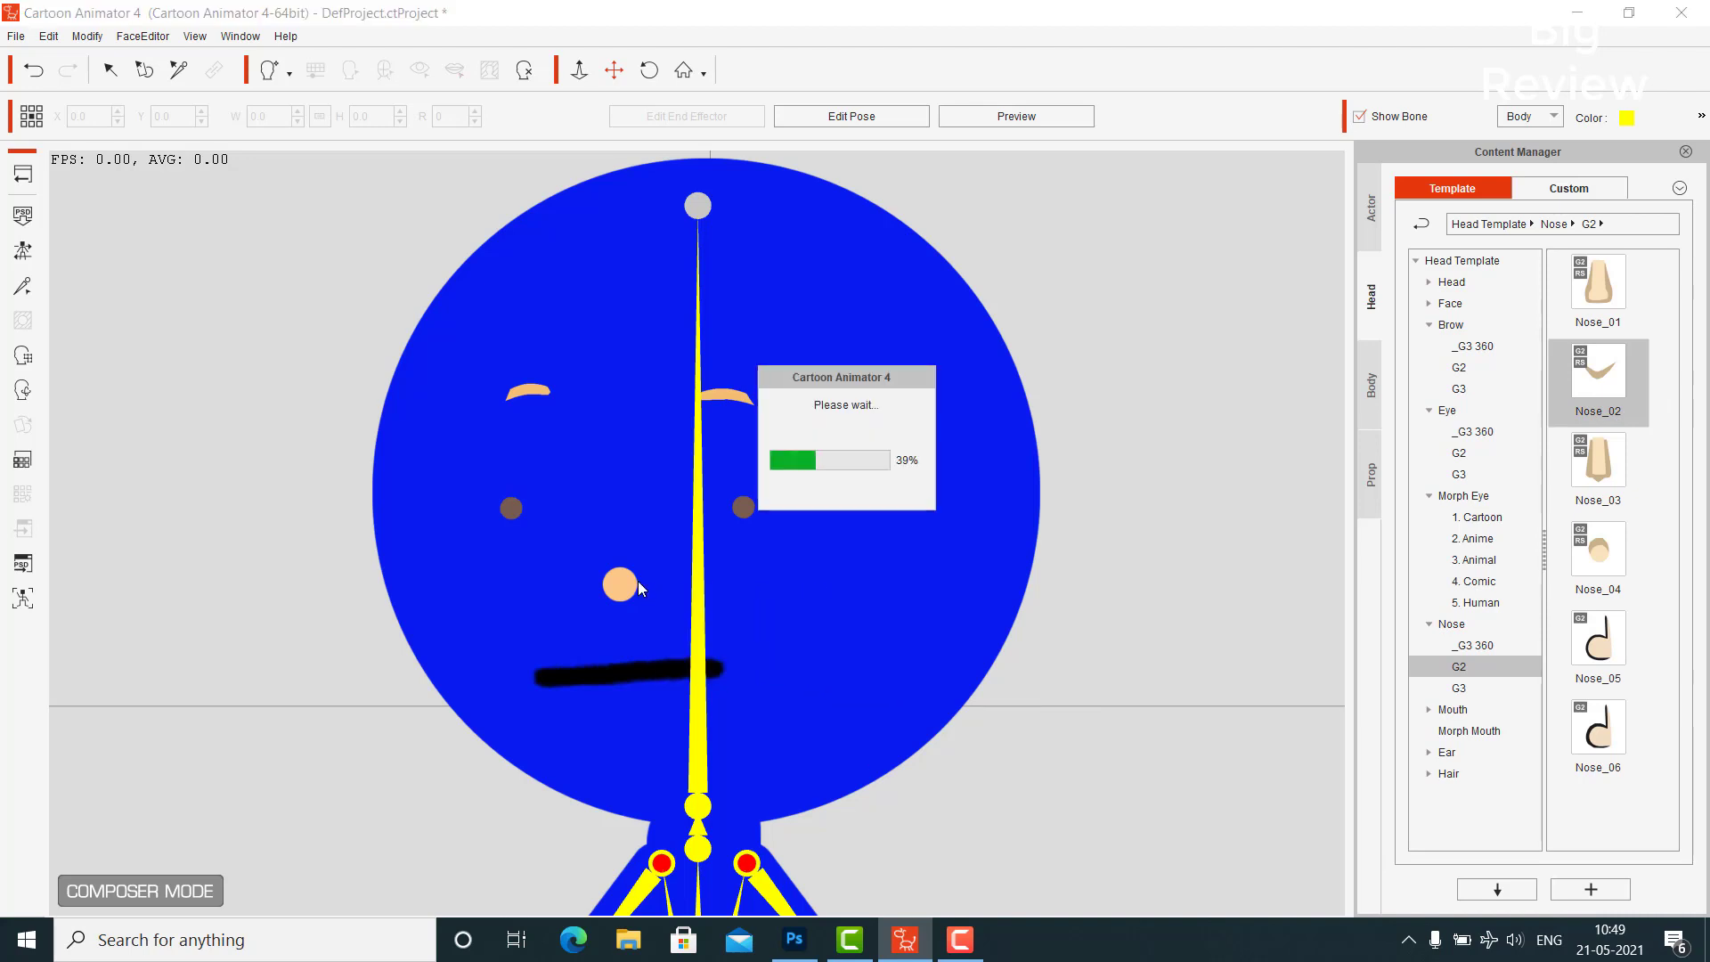
{"action": "scroll", "coordinate": [745, 567], "scroll_direction": "down", "scroll_amount": 2}
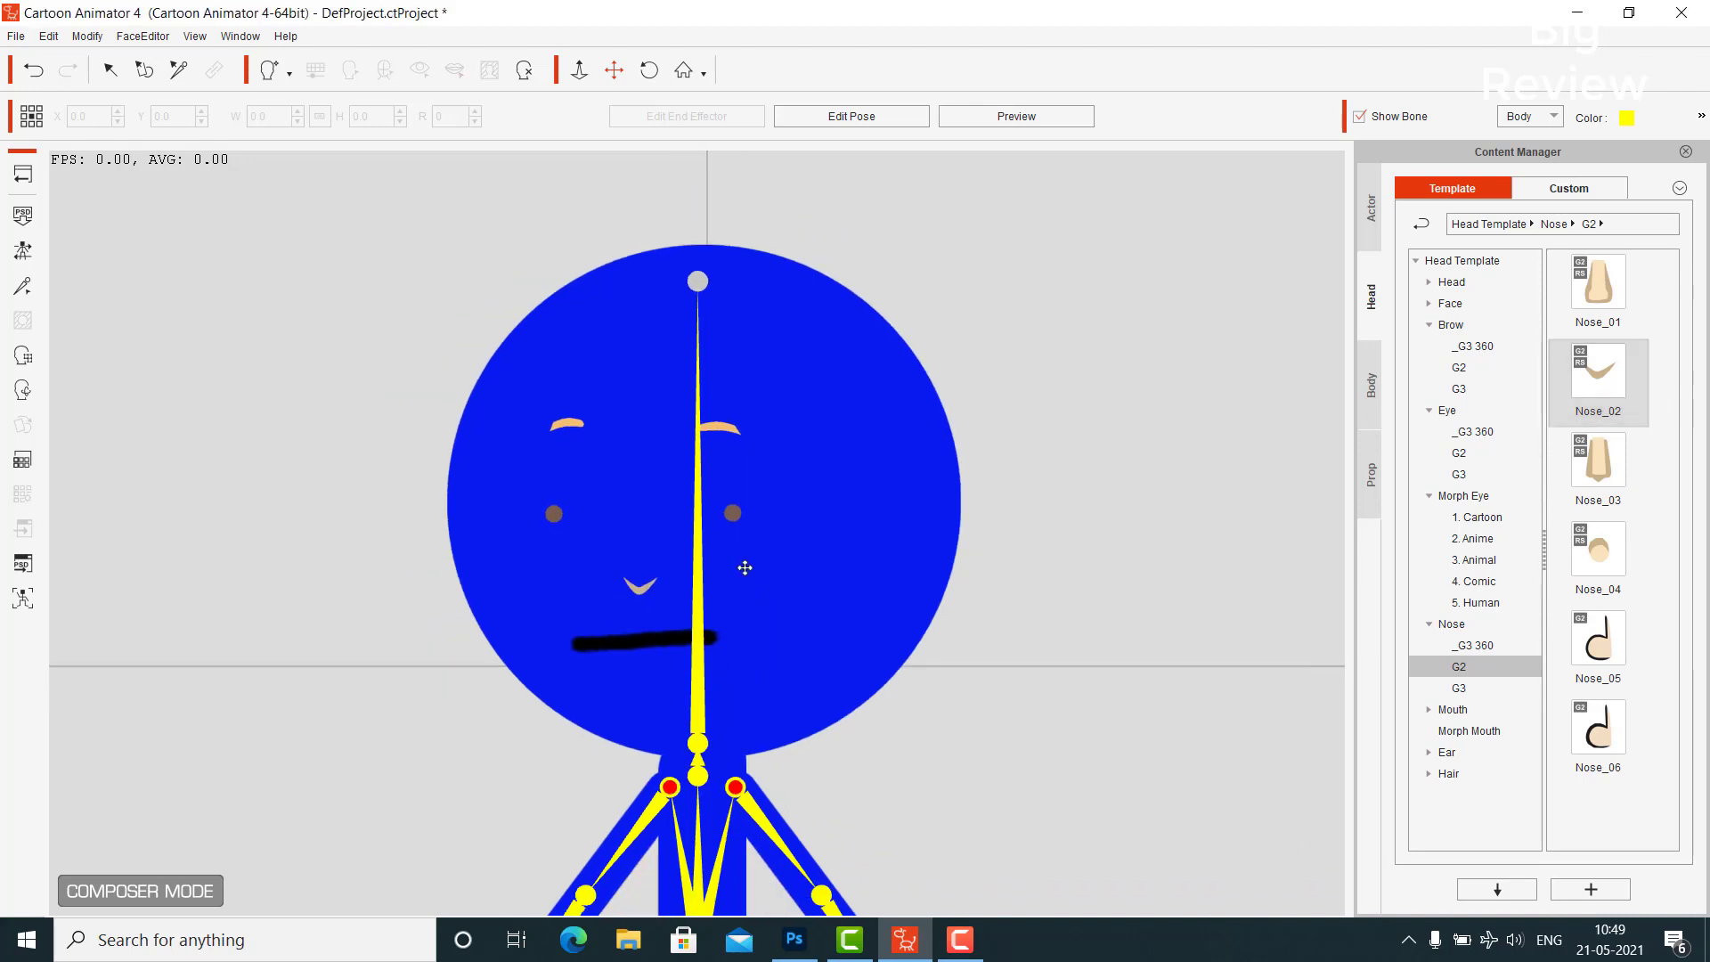
{"action": "scroll", "coordinate": [685, 683], "scroll_direction": "up", "scroll_amount": 2}
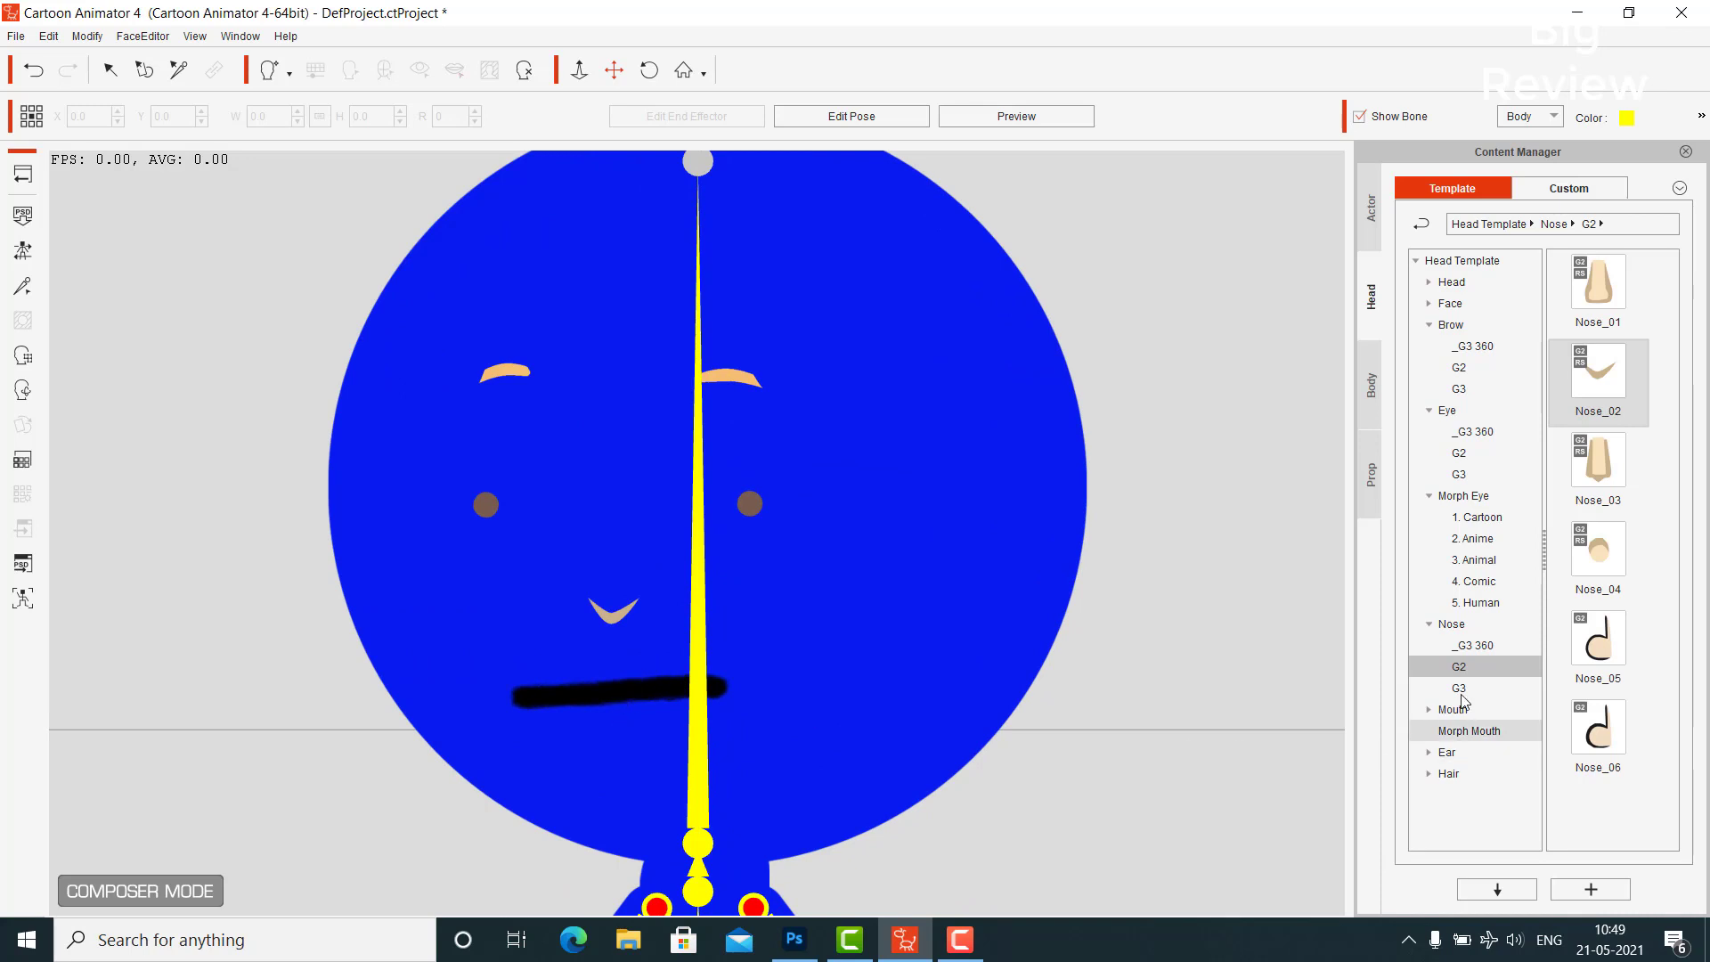
Compare the _G3 360, G2 and G3 mouth templates and replace the black mouth with Mouth_01_S from the G3 set
{"action": "left_click", "coordinate": [1424, 710]}
{"action": "left_click", "coordinate": [1424, 711]}
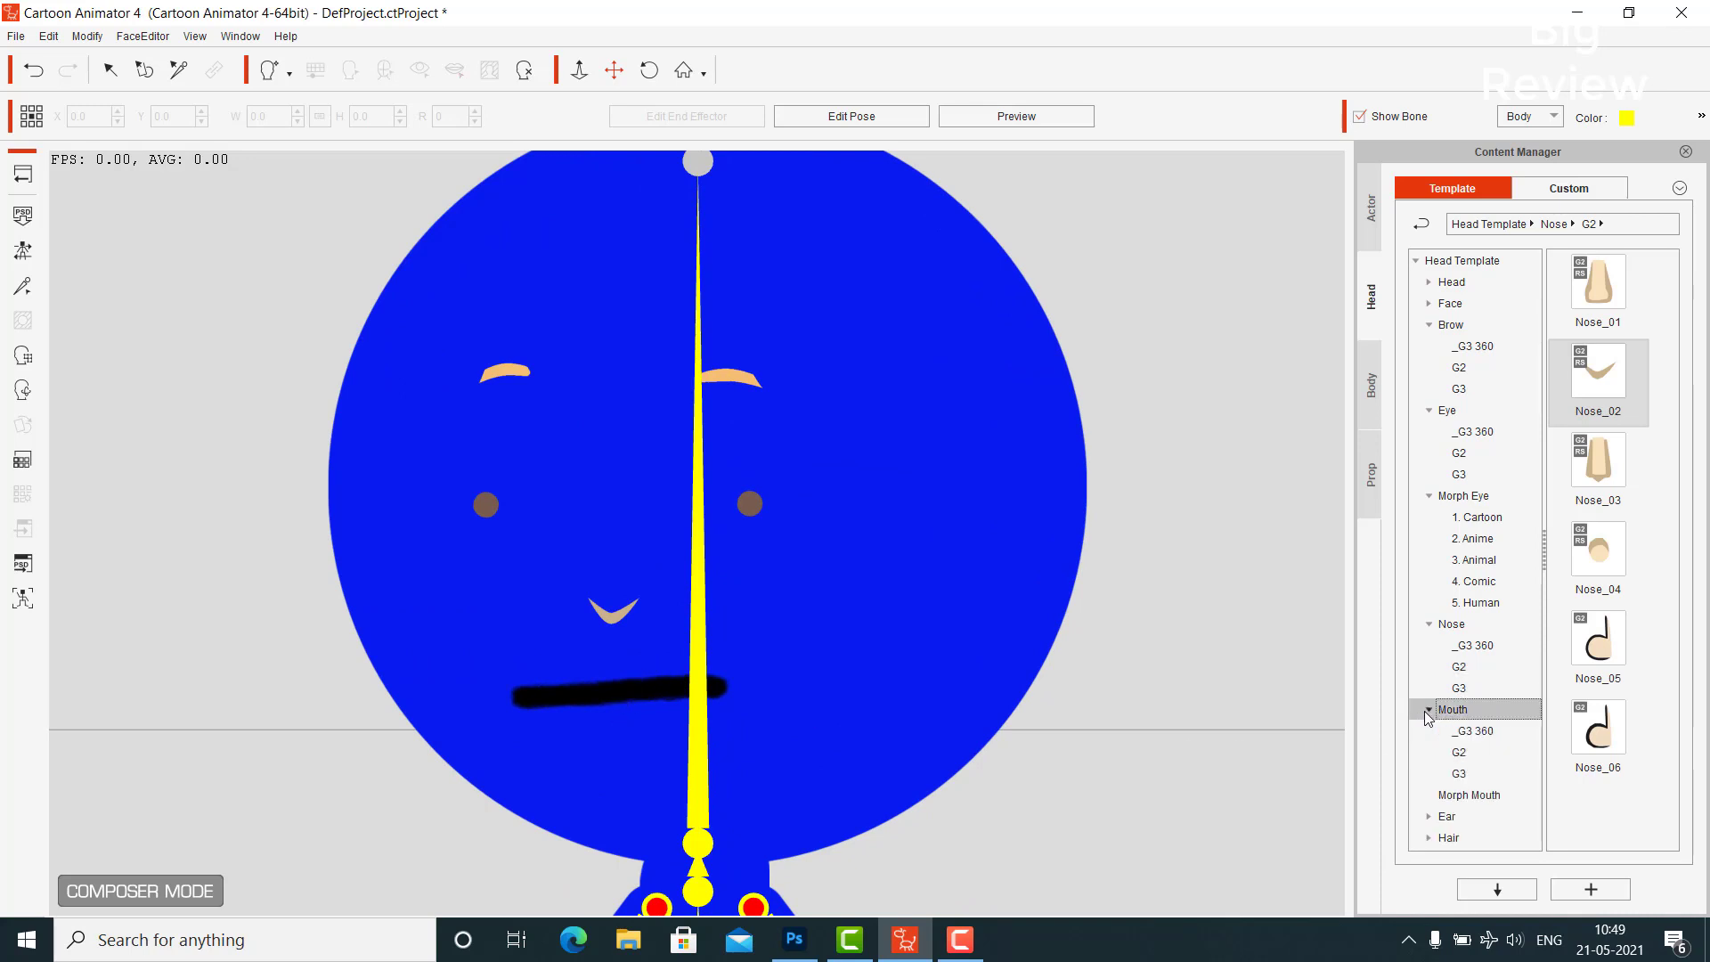
{"action": "left_click", "coordinate": [1476, 730]}
{"action": "scroll", "coordinate": [1604, 658], "scroll_direction": "down", "scroll_amount": 5}
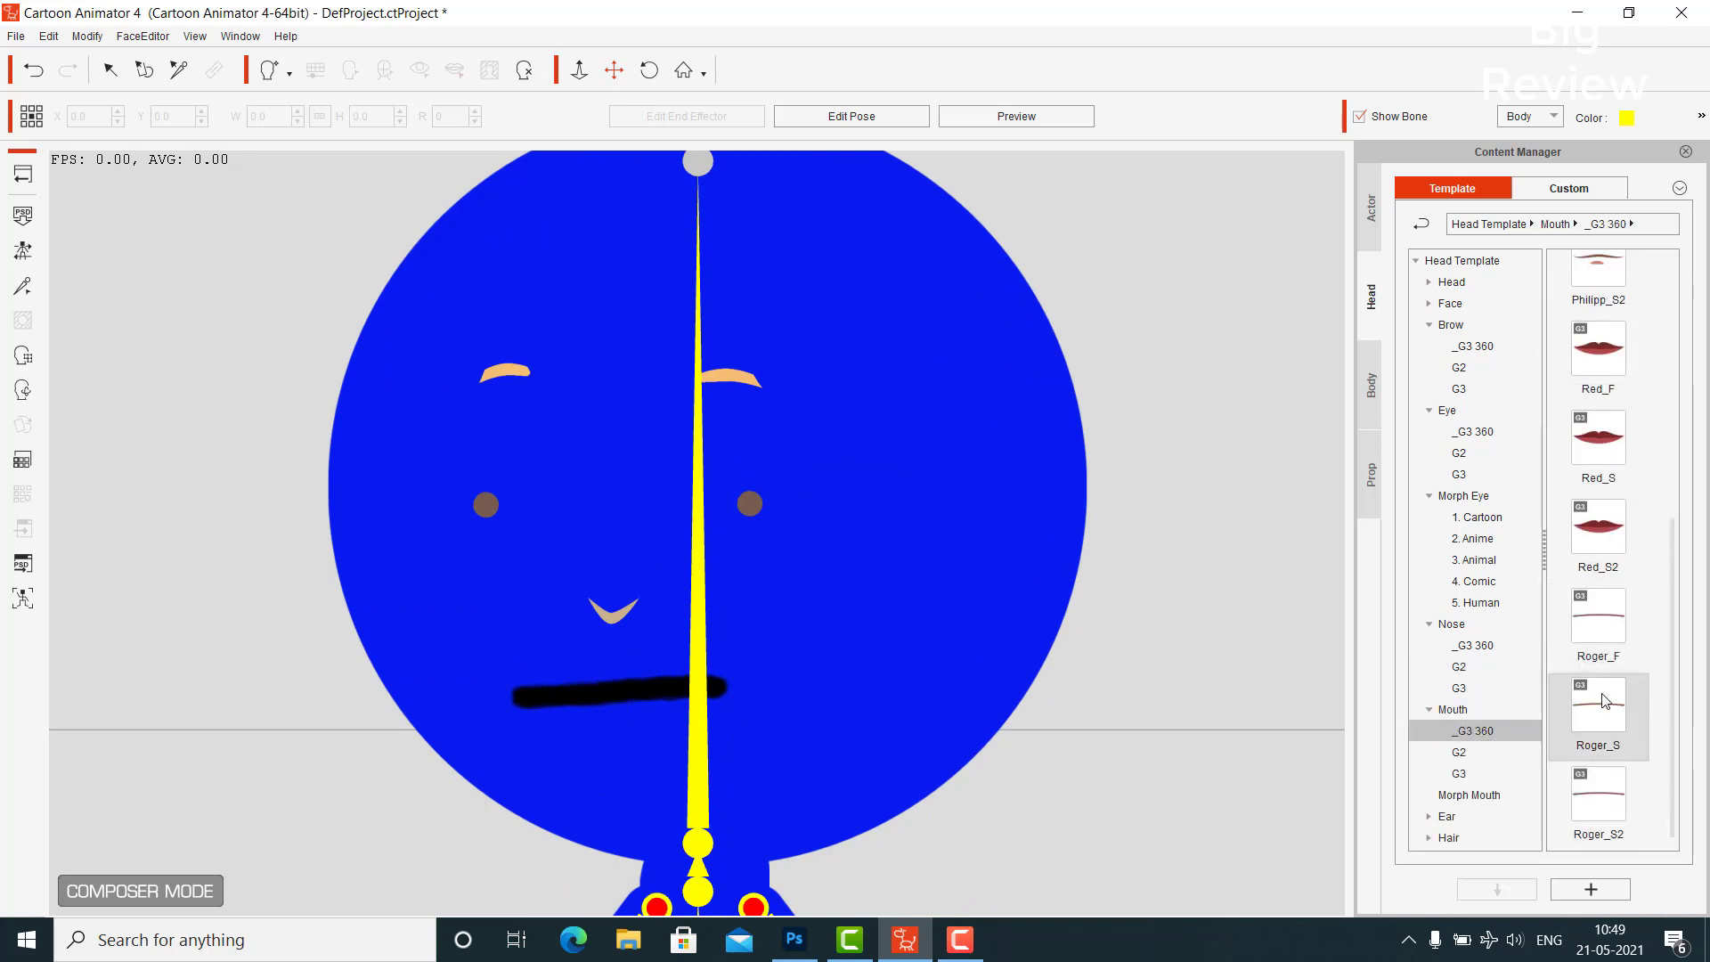
{"action": "left_click", "coordinate": [1460, 754]}
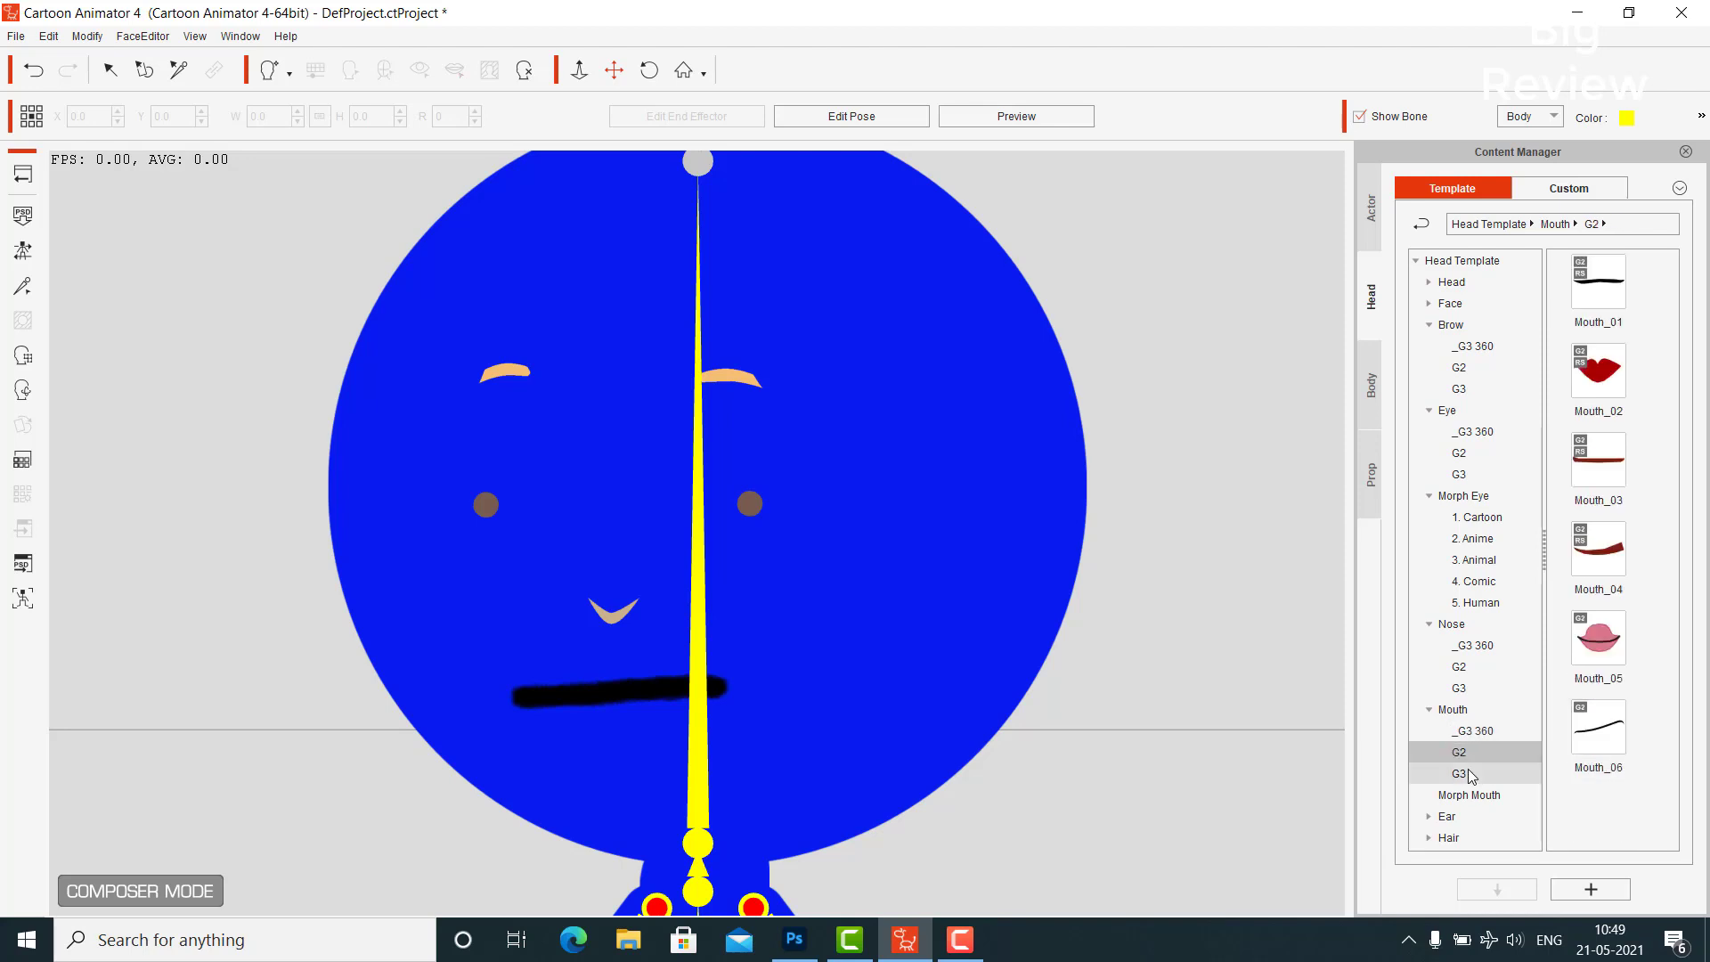
{"action": "left_click", "coordinate": [1467, 778]}
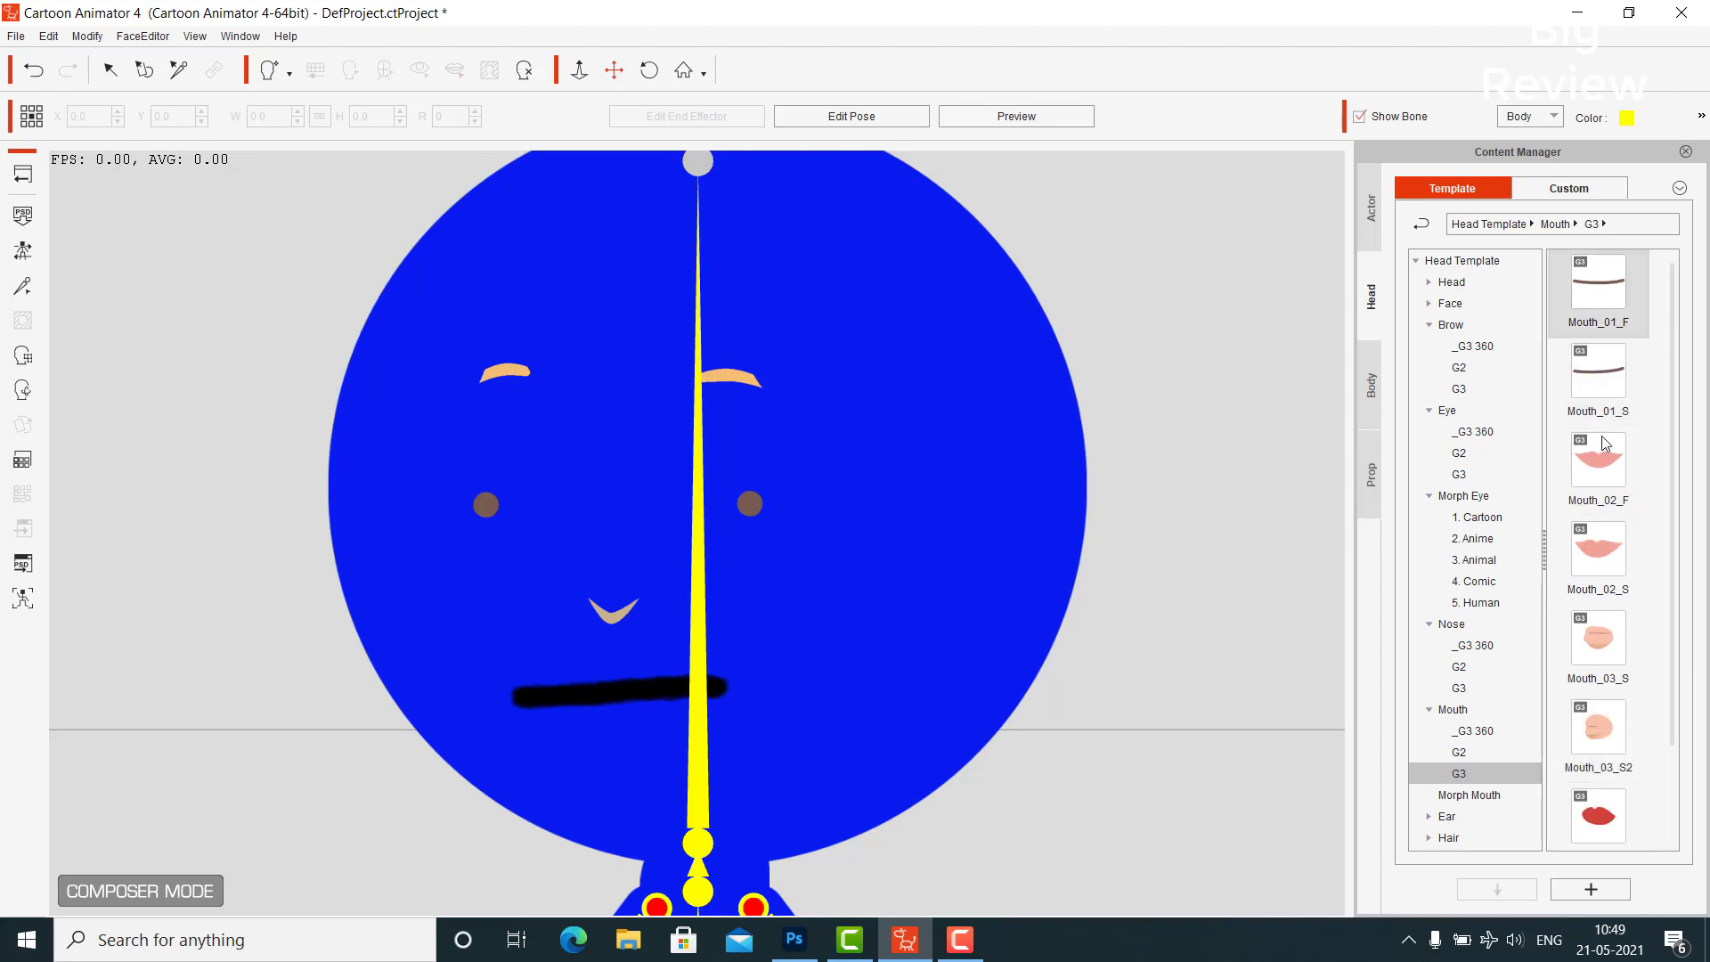
{"action": "left_click", "coordinate": [1473, 756]}
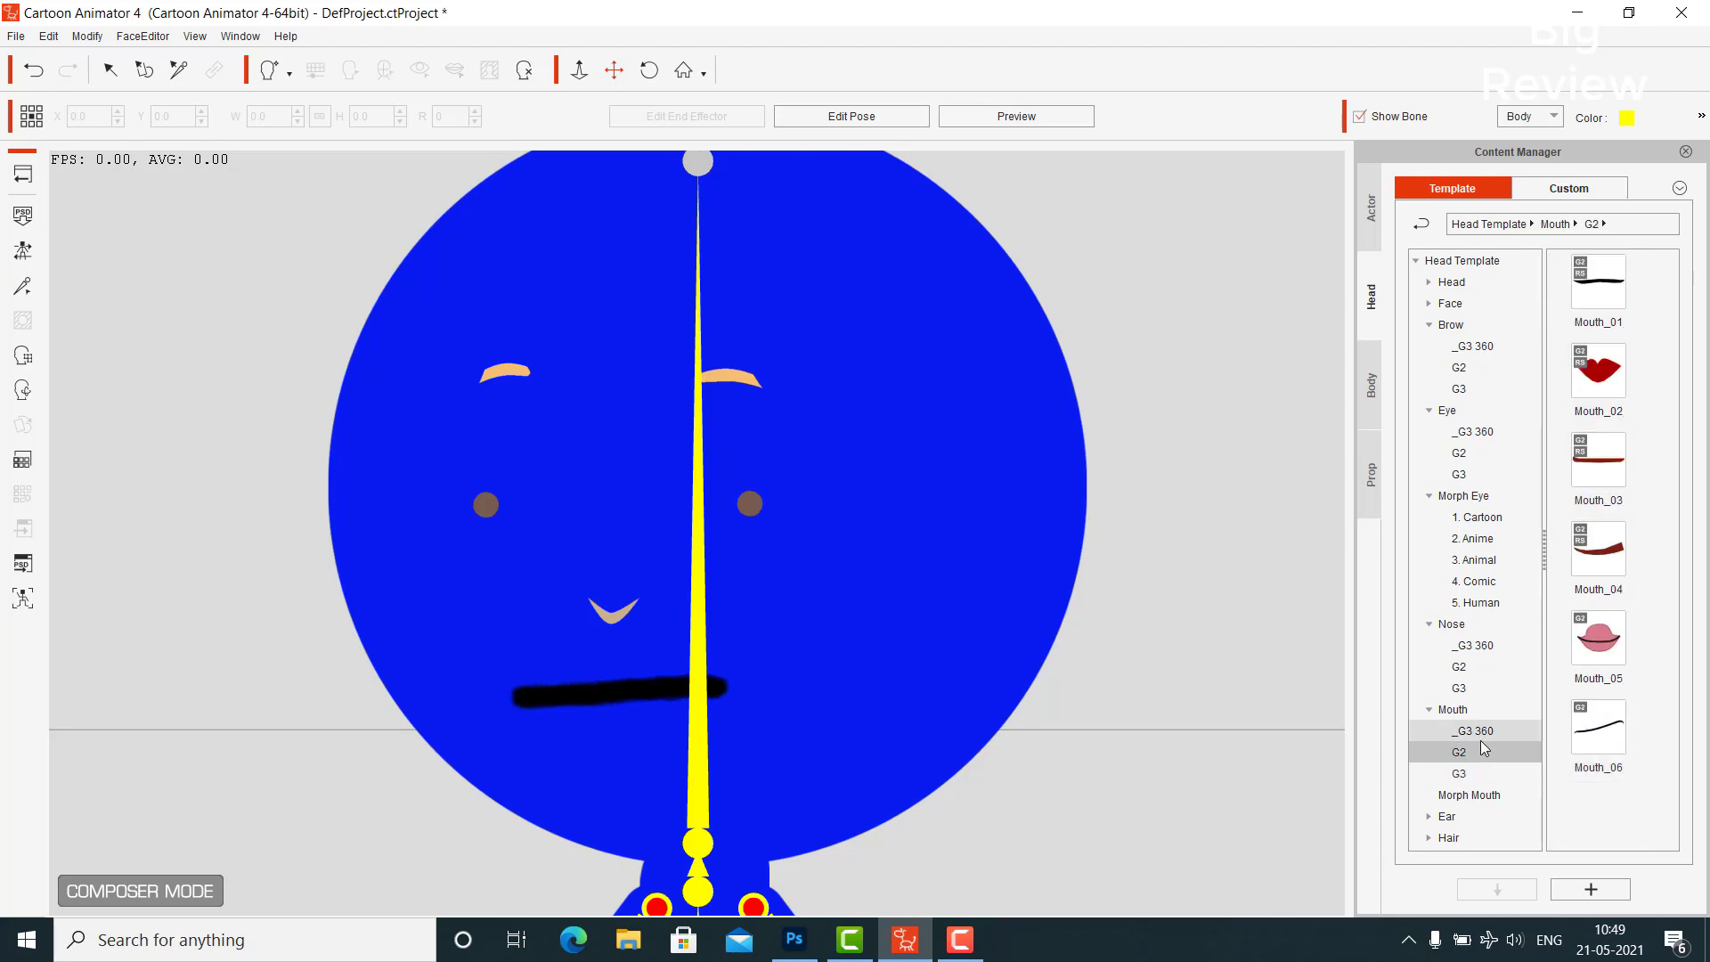
{"action": "left_click", "coordinate": [1480, 735]}
{"action": "scroll", "coordinate": [1653, 663], "scroll_direction": "down", "scroll_amount": 5}
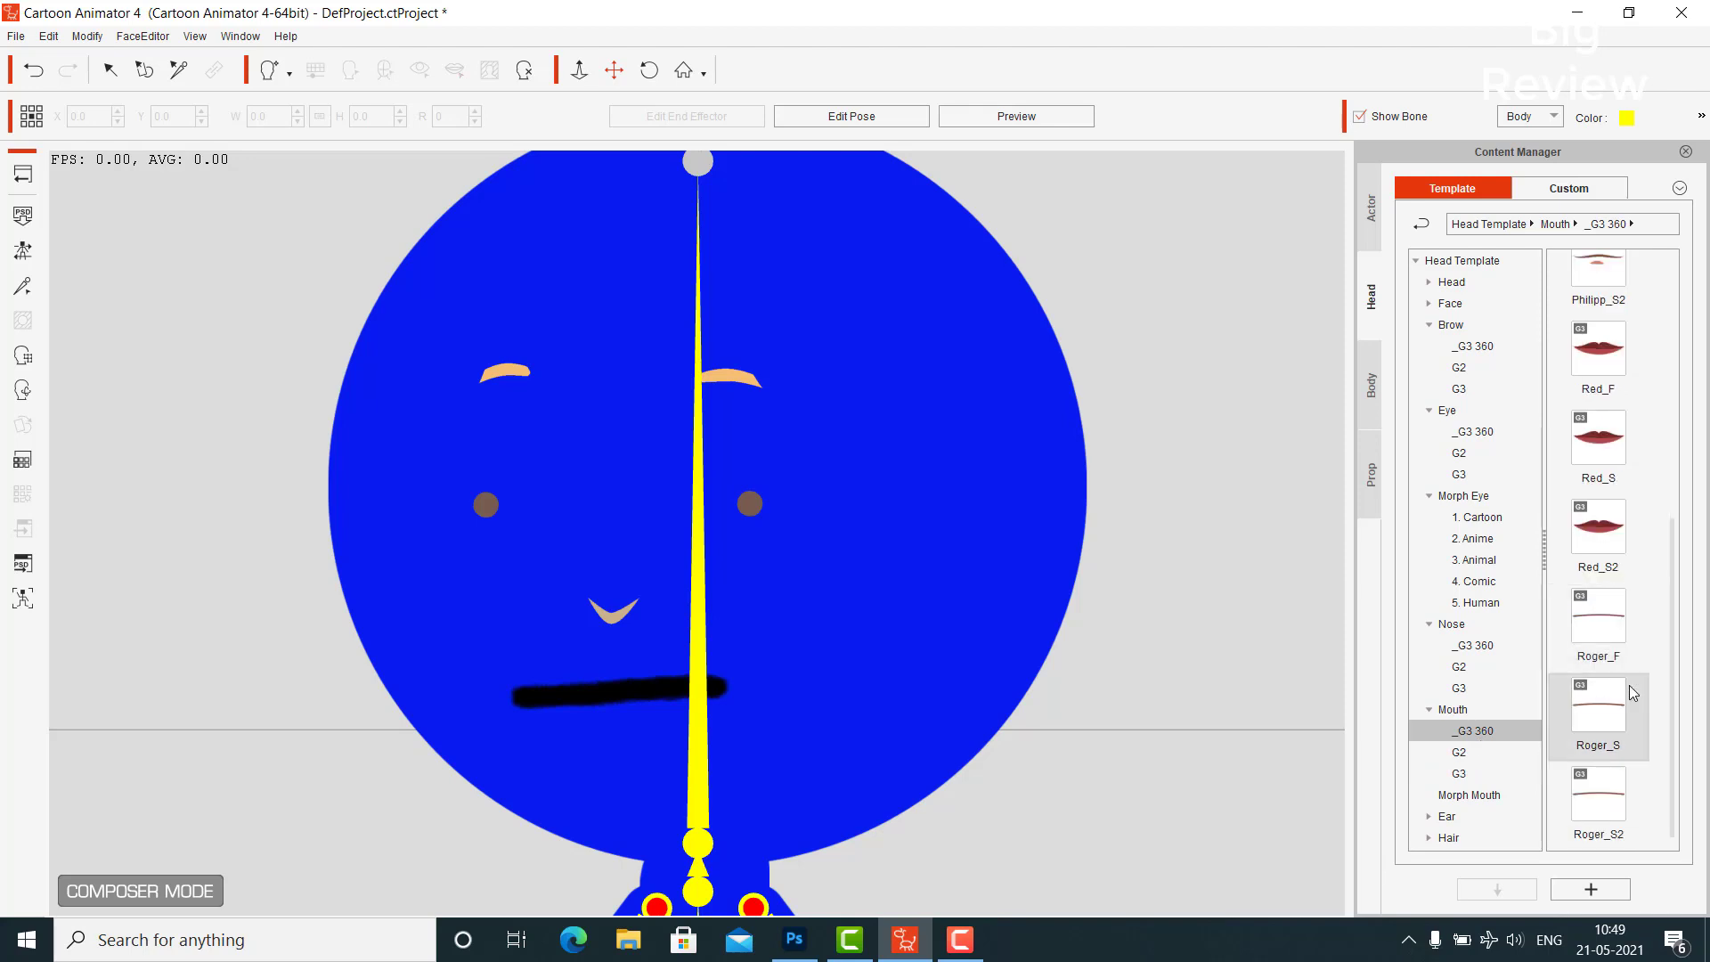
{"action": "left_click", "coordinate": [1461, 772]}
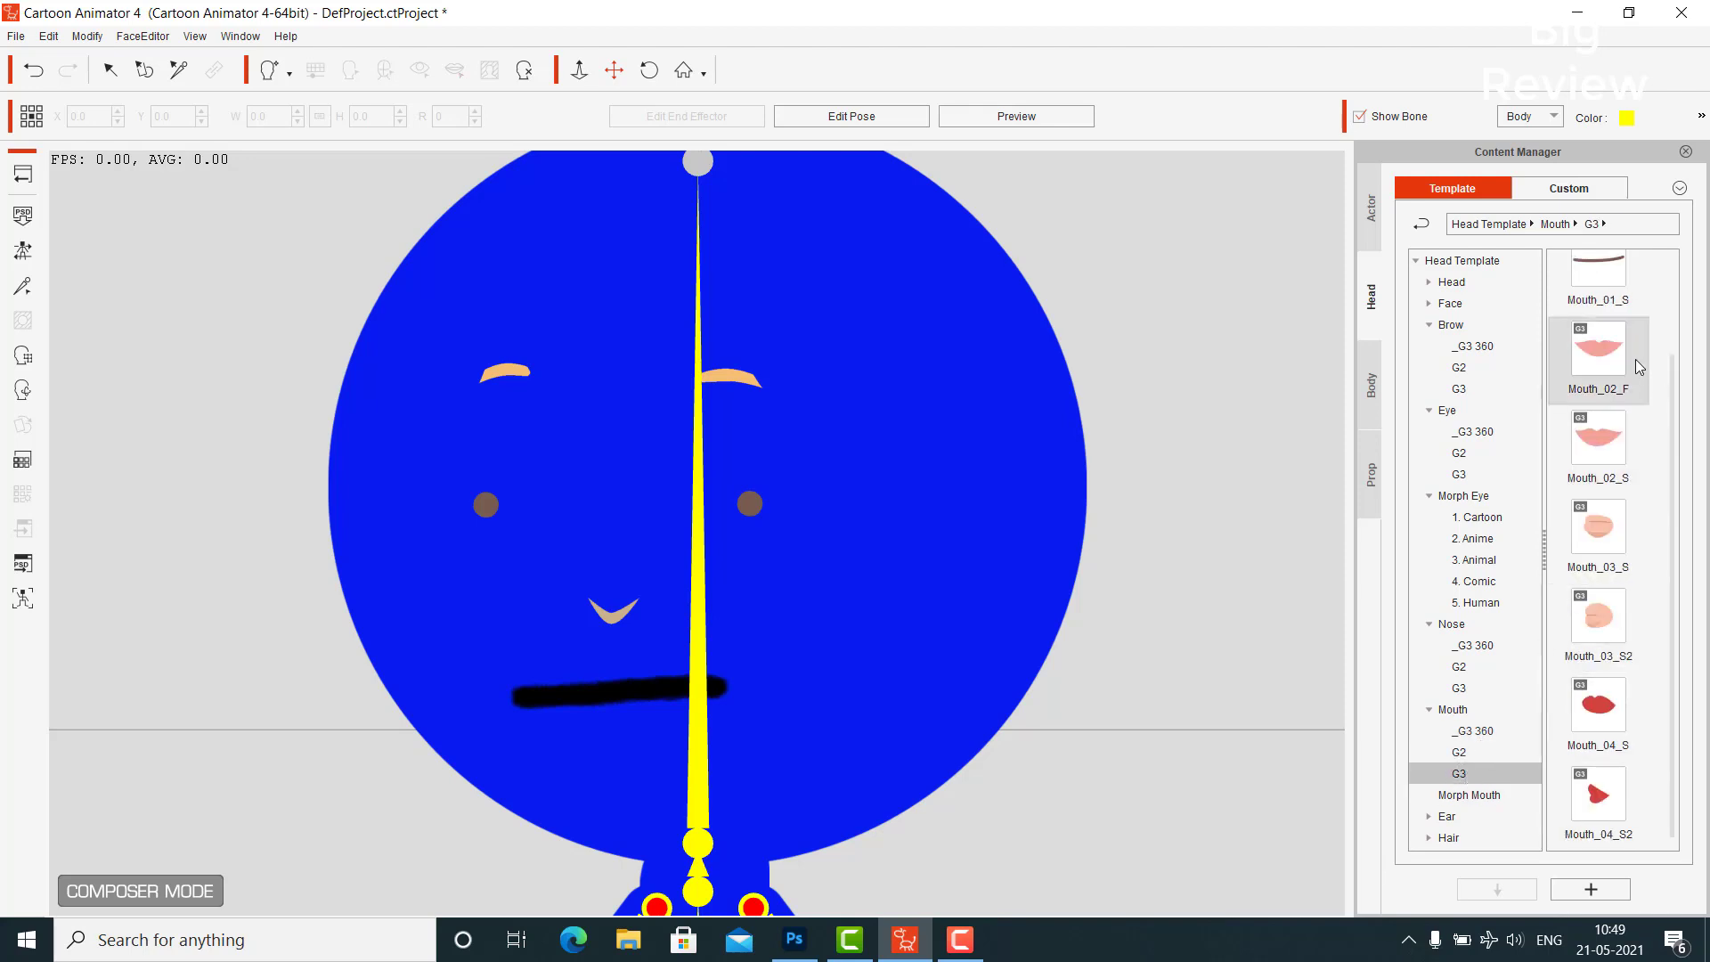
{"action": "left_click_drag", "start_coordinate": [1599, 373], "coordinate": [658, 689]}
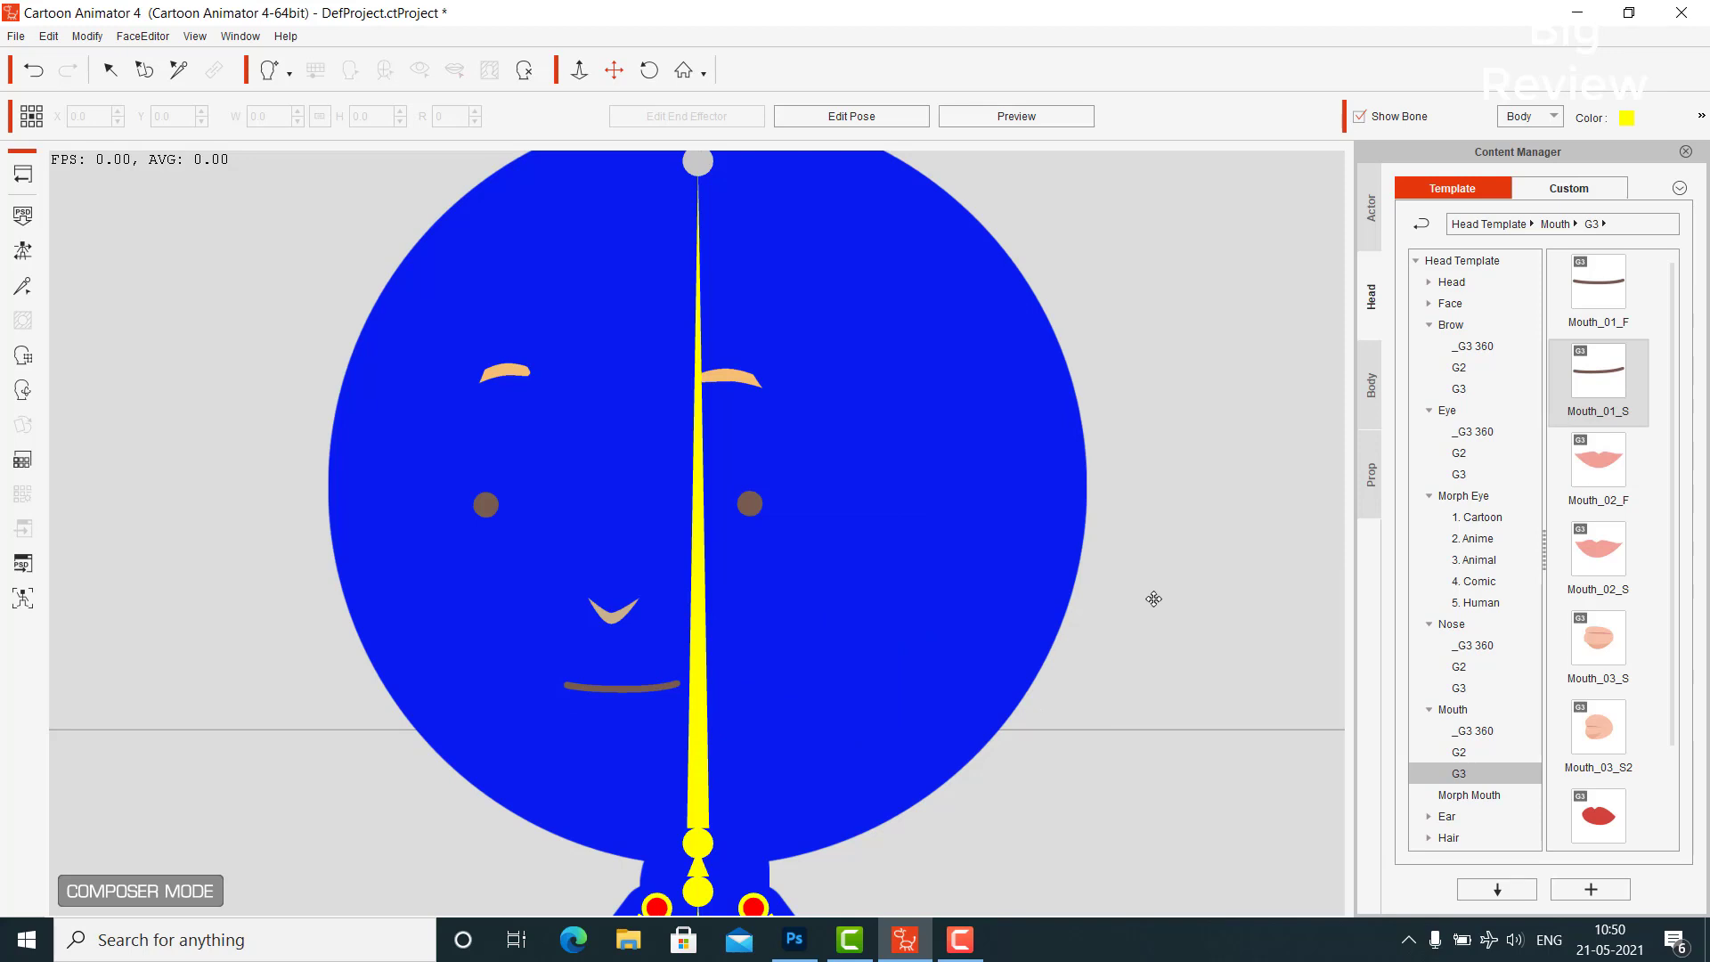
{"action": "scroll", "coordinate": [990, 656], "scroll_direction": "down", "scroll_amount": 4}
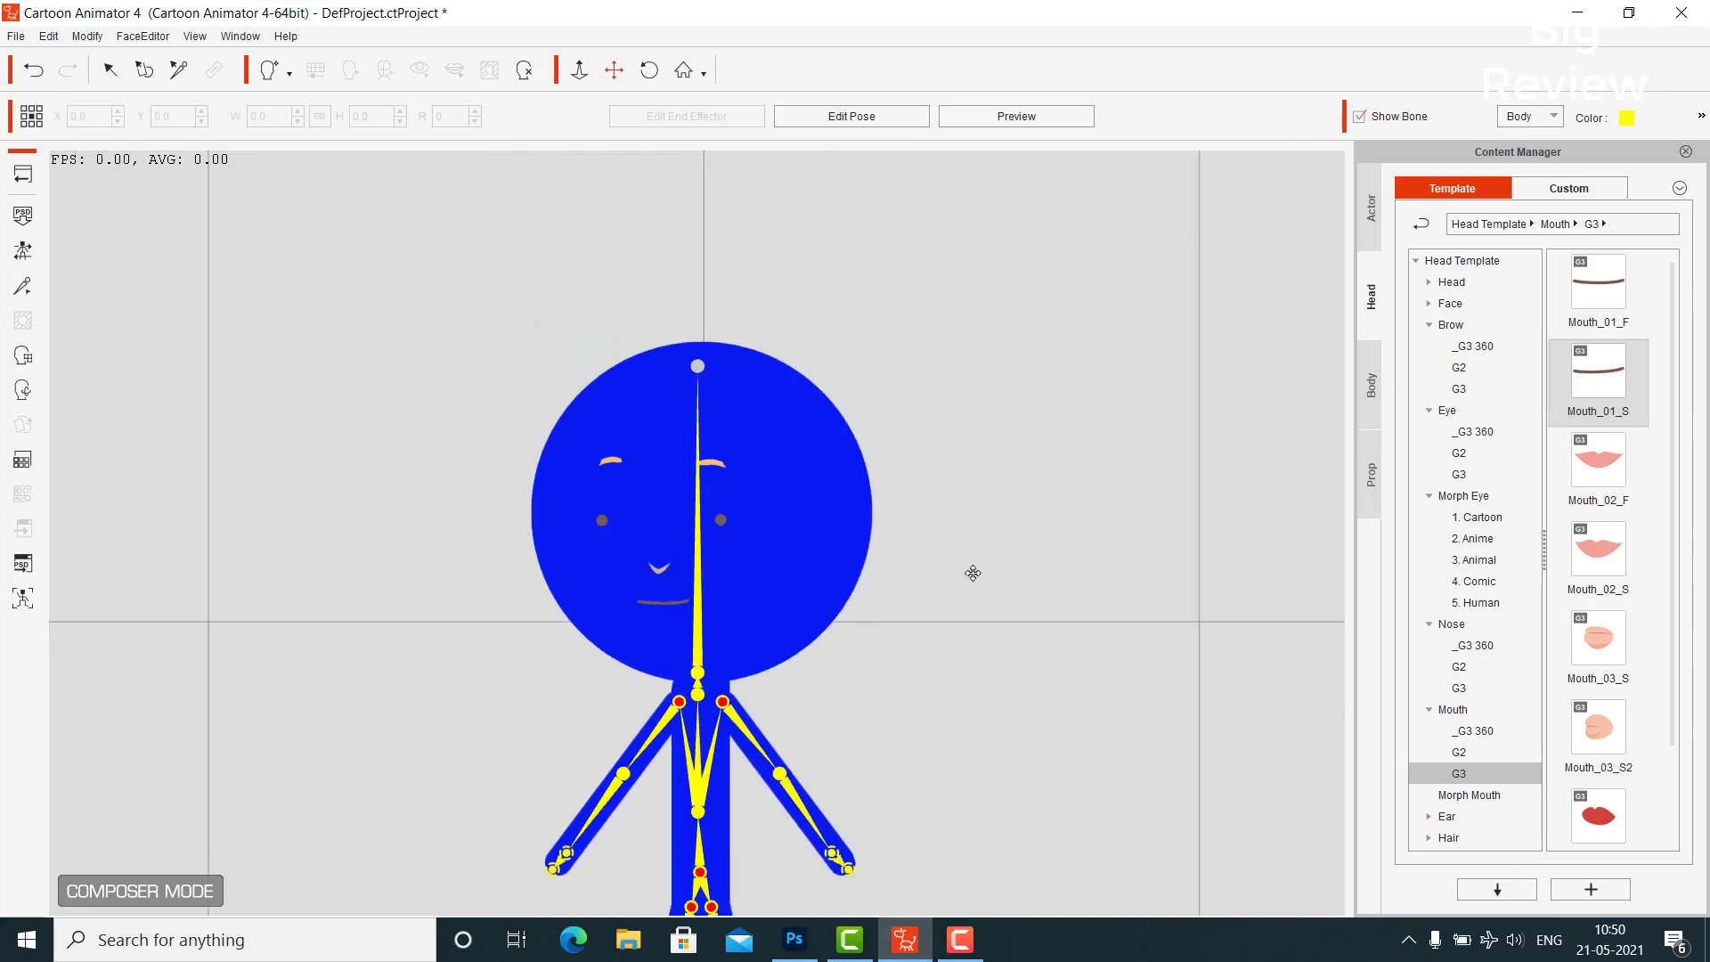
Compare the _G3 360, G3 and G2 eye templates and replace the dot eyes with Eyes_01 from the G2 set
{"action": "scroll", "coordinate": [973, 573], "scroll_direction": "up", "scroll_amount": 3}
{"action": "scroll", "coordinate": [860, 590], "scroll_direction": "down", "scroll_amount": 2}
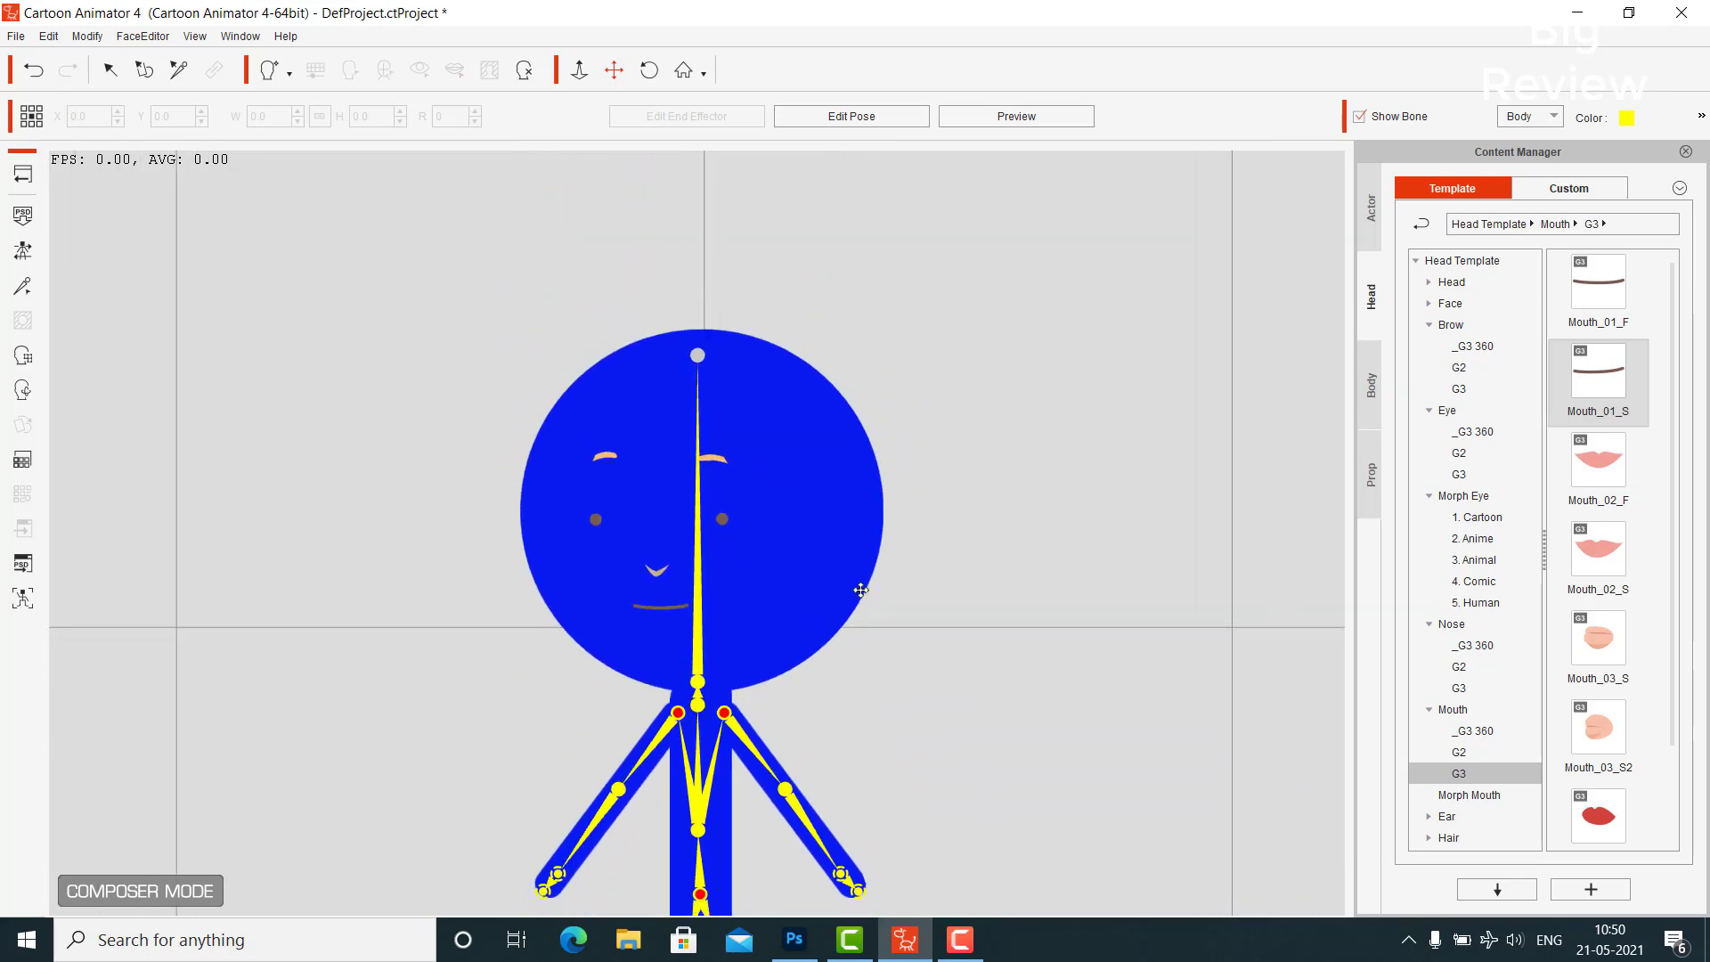
{"action": "scroll", "coordinate": [860, 590], "scroll_direction": "down", "scroll_amount": 2}
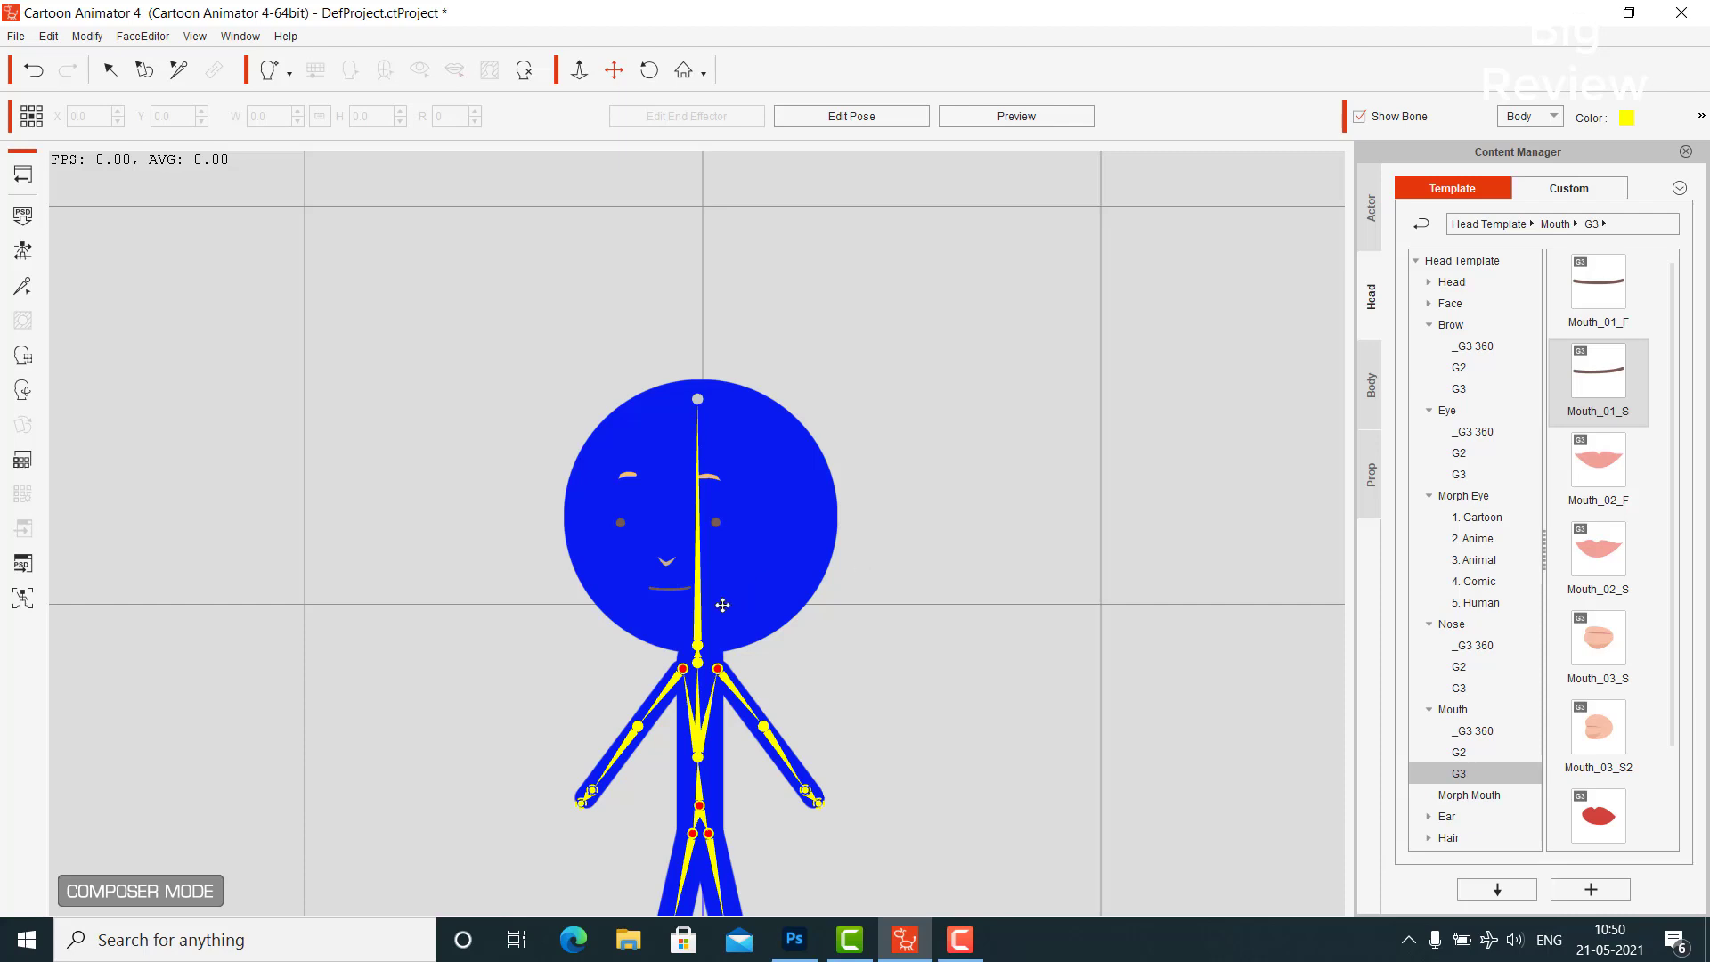
{"action": "scroll", "coordinate": [718, 605], "scroll_direction": "up", "scroll_amount": 5}
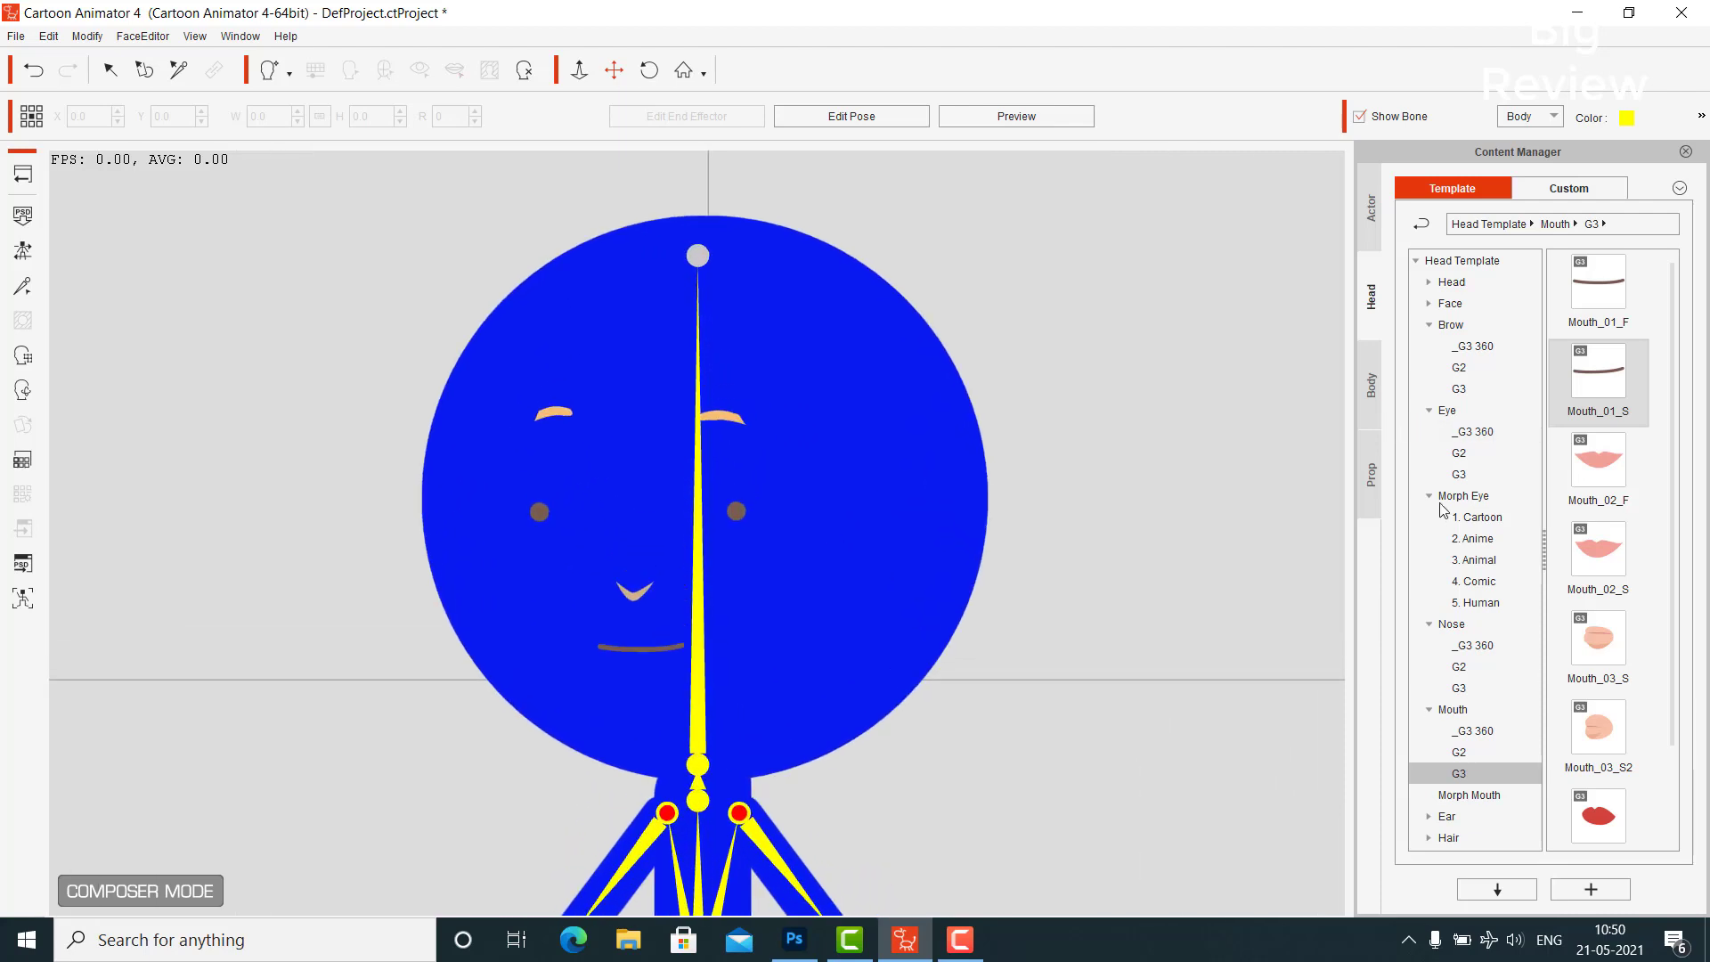
{"action": "left_click", "coordinate": [1469, 432]}
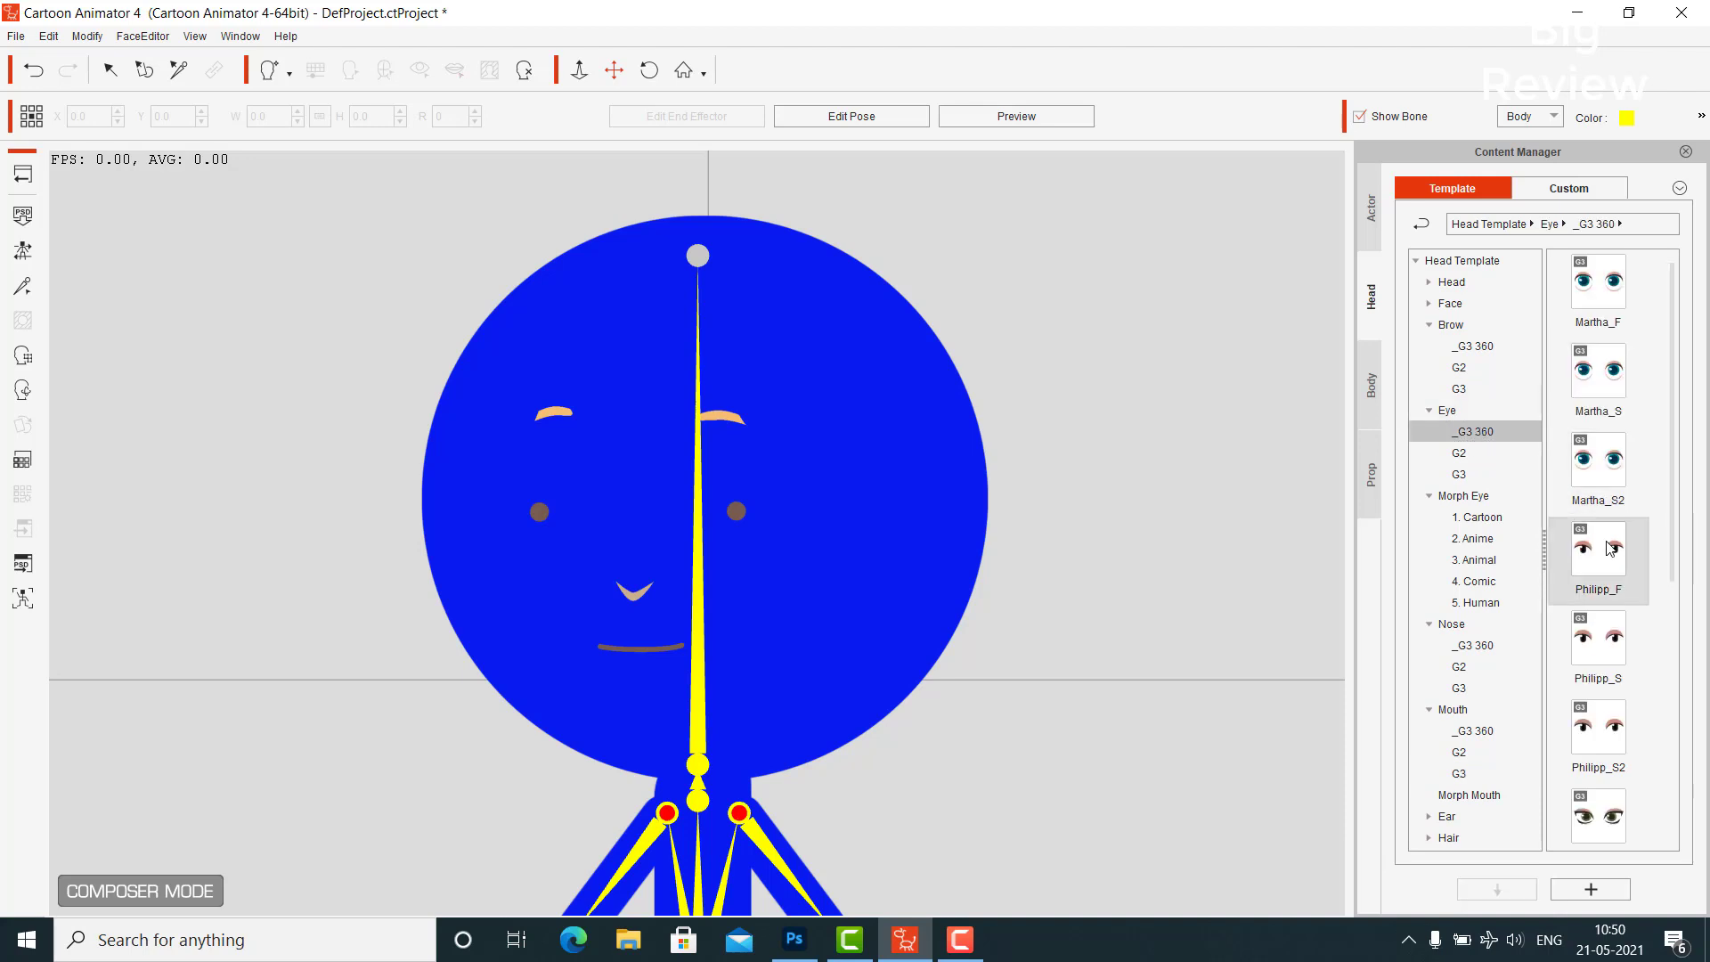
{"action": "scroll", "coordinate": [1610, 547], "scroll_direction": "down", "scroll_amount": 5}
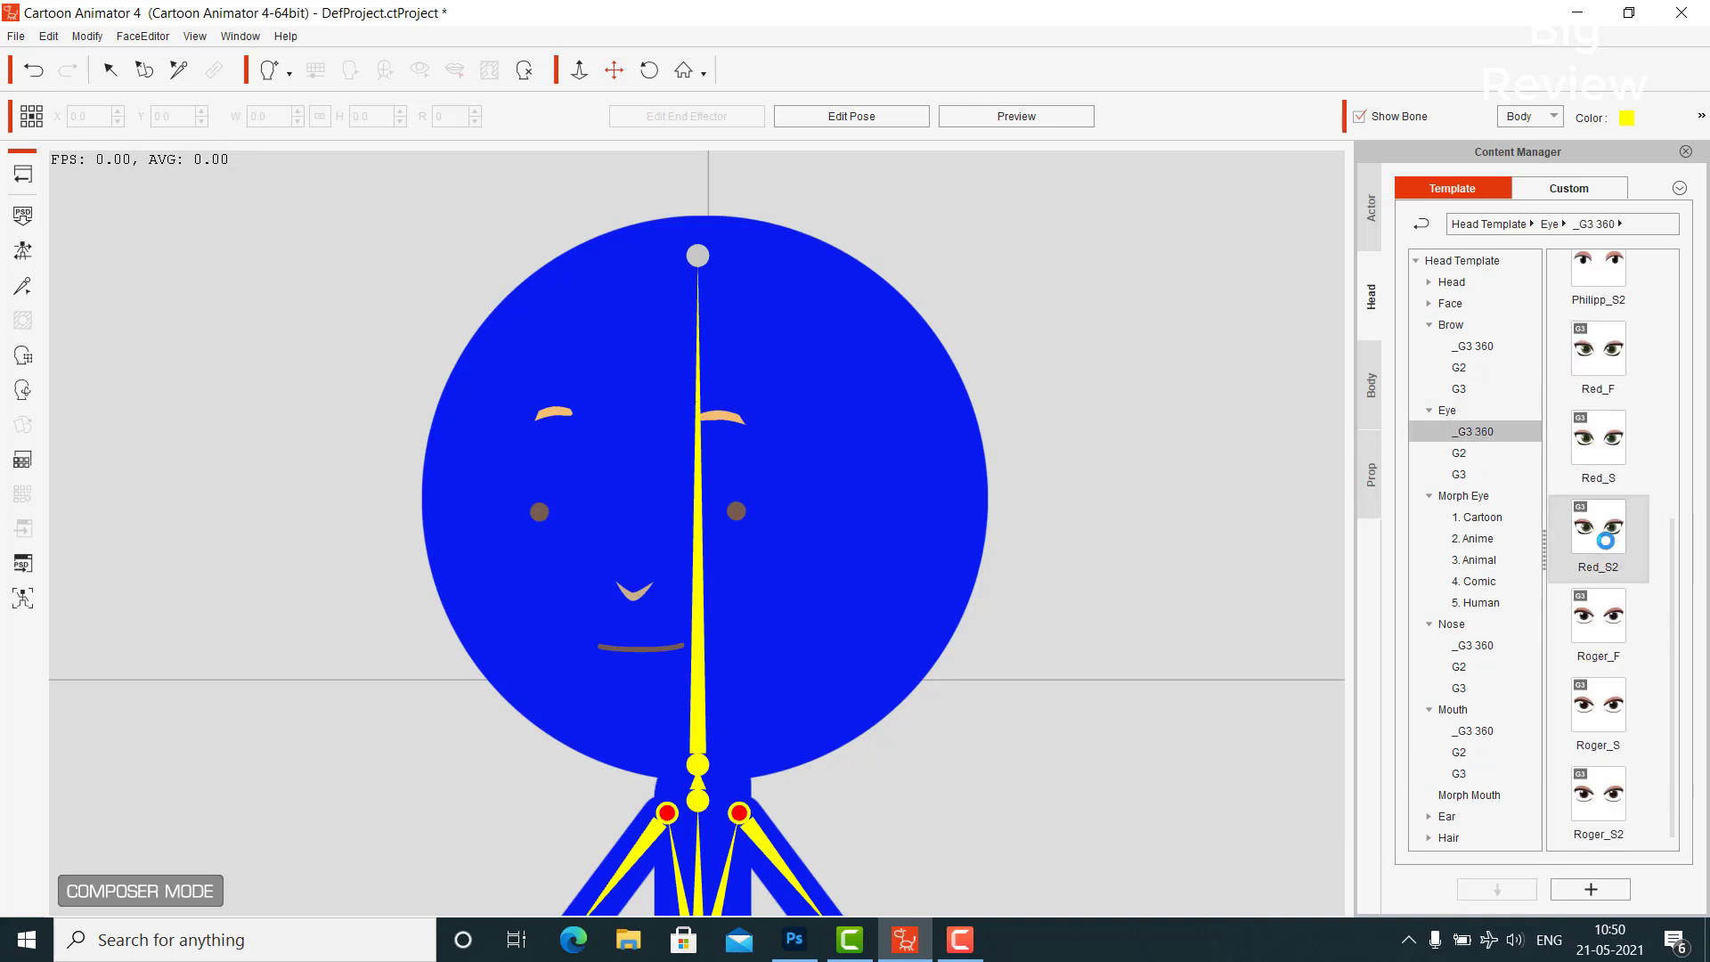
{"action": "left_click", "coordinate": [1463, 474]}
{"action": "left_click", "coordinate": [1460, 453]}
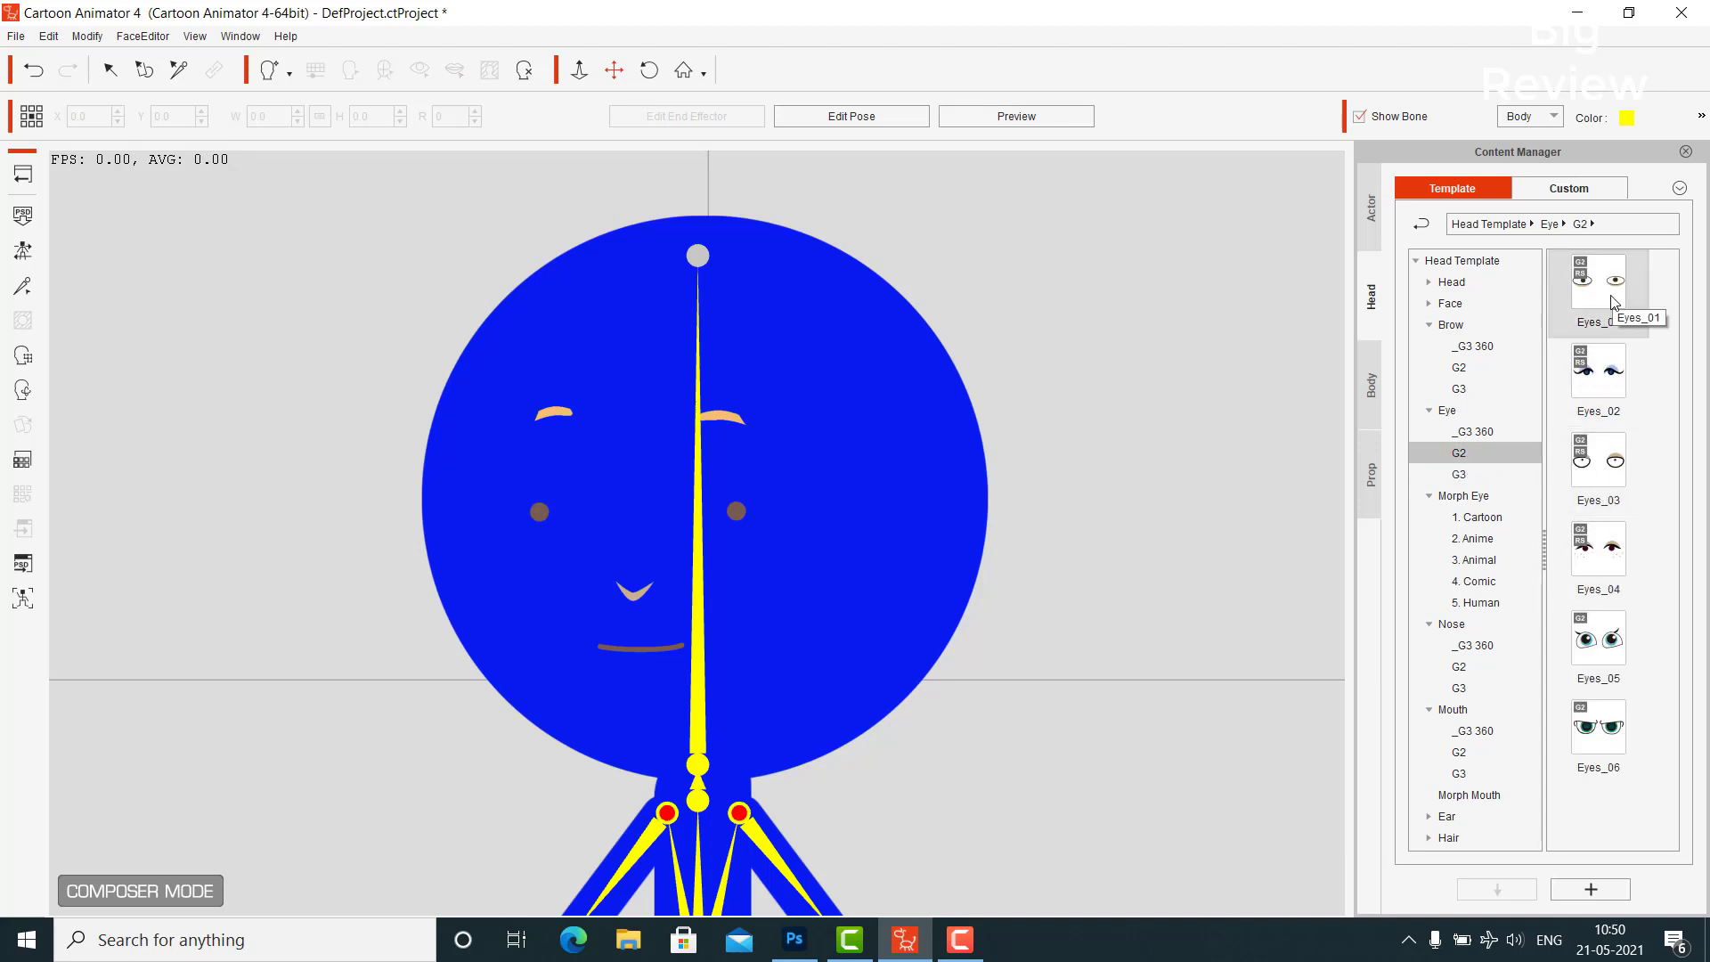
{"action": "left_click_drag", "start_coordinate": [1603, 294], "coordinate": [554, 521]}
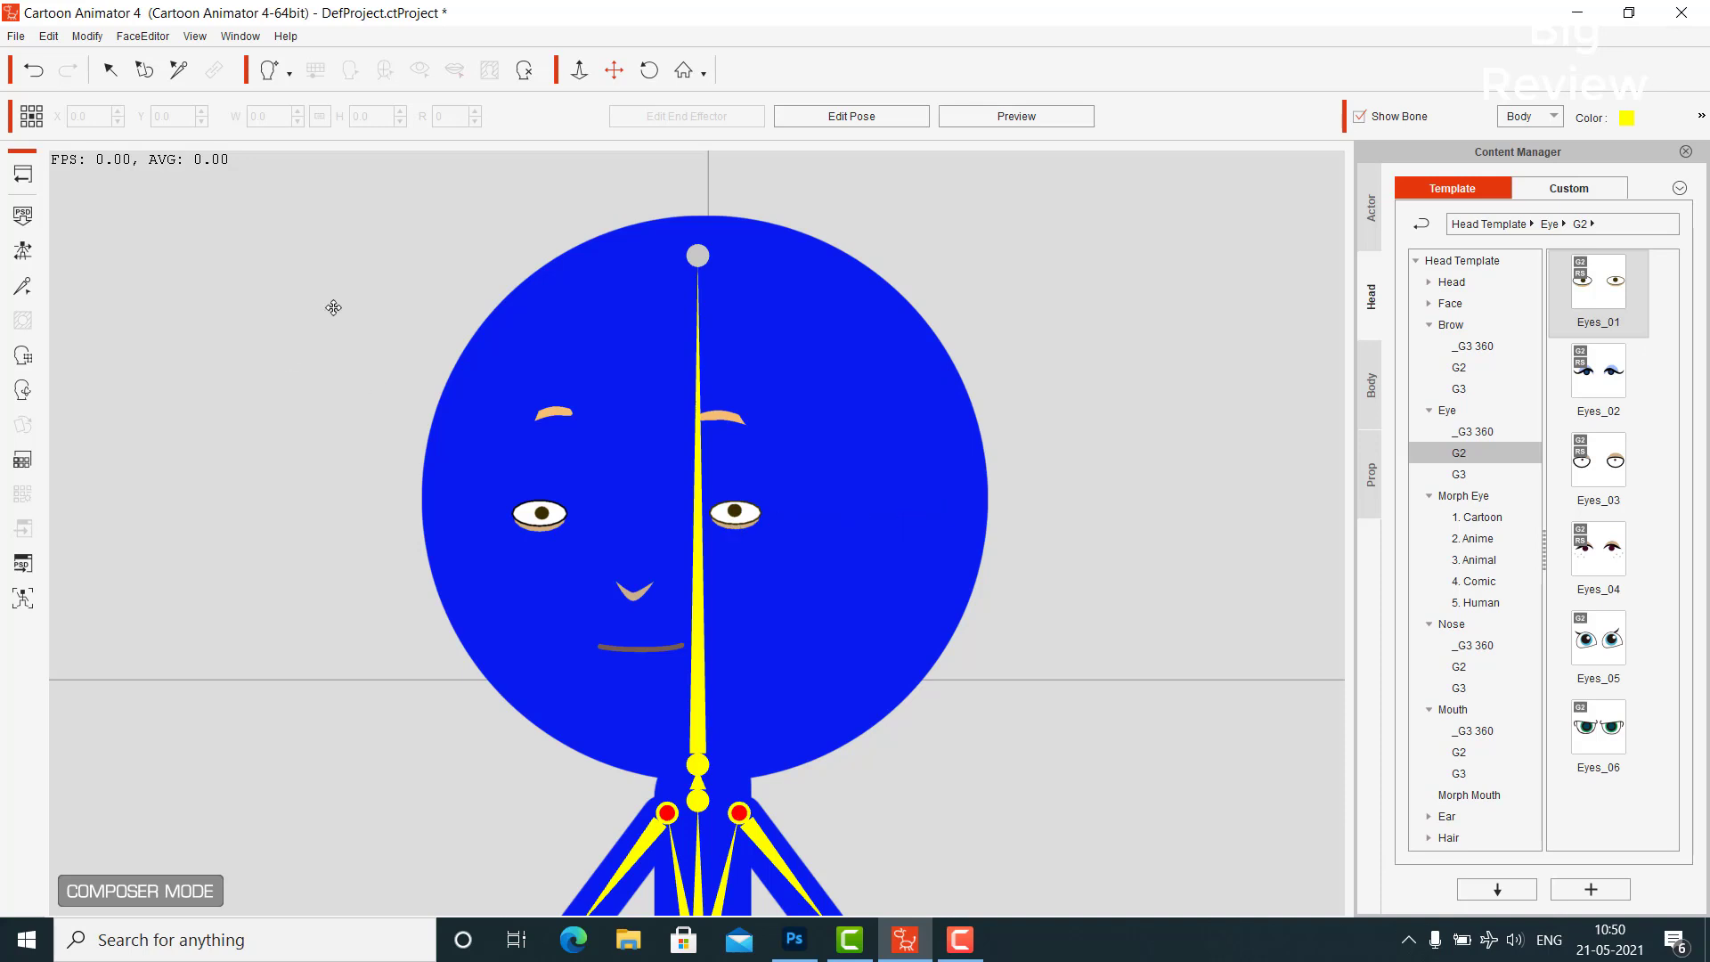
Return to the stage, accepting the loss of the synced PSD connection, and select the blue character
{"action": "left_click", "coordinate": [22, 181]}
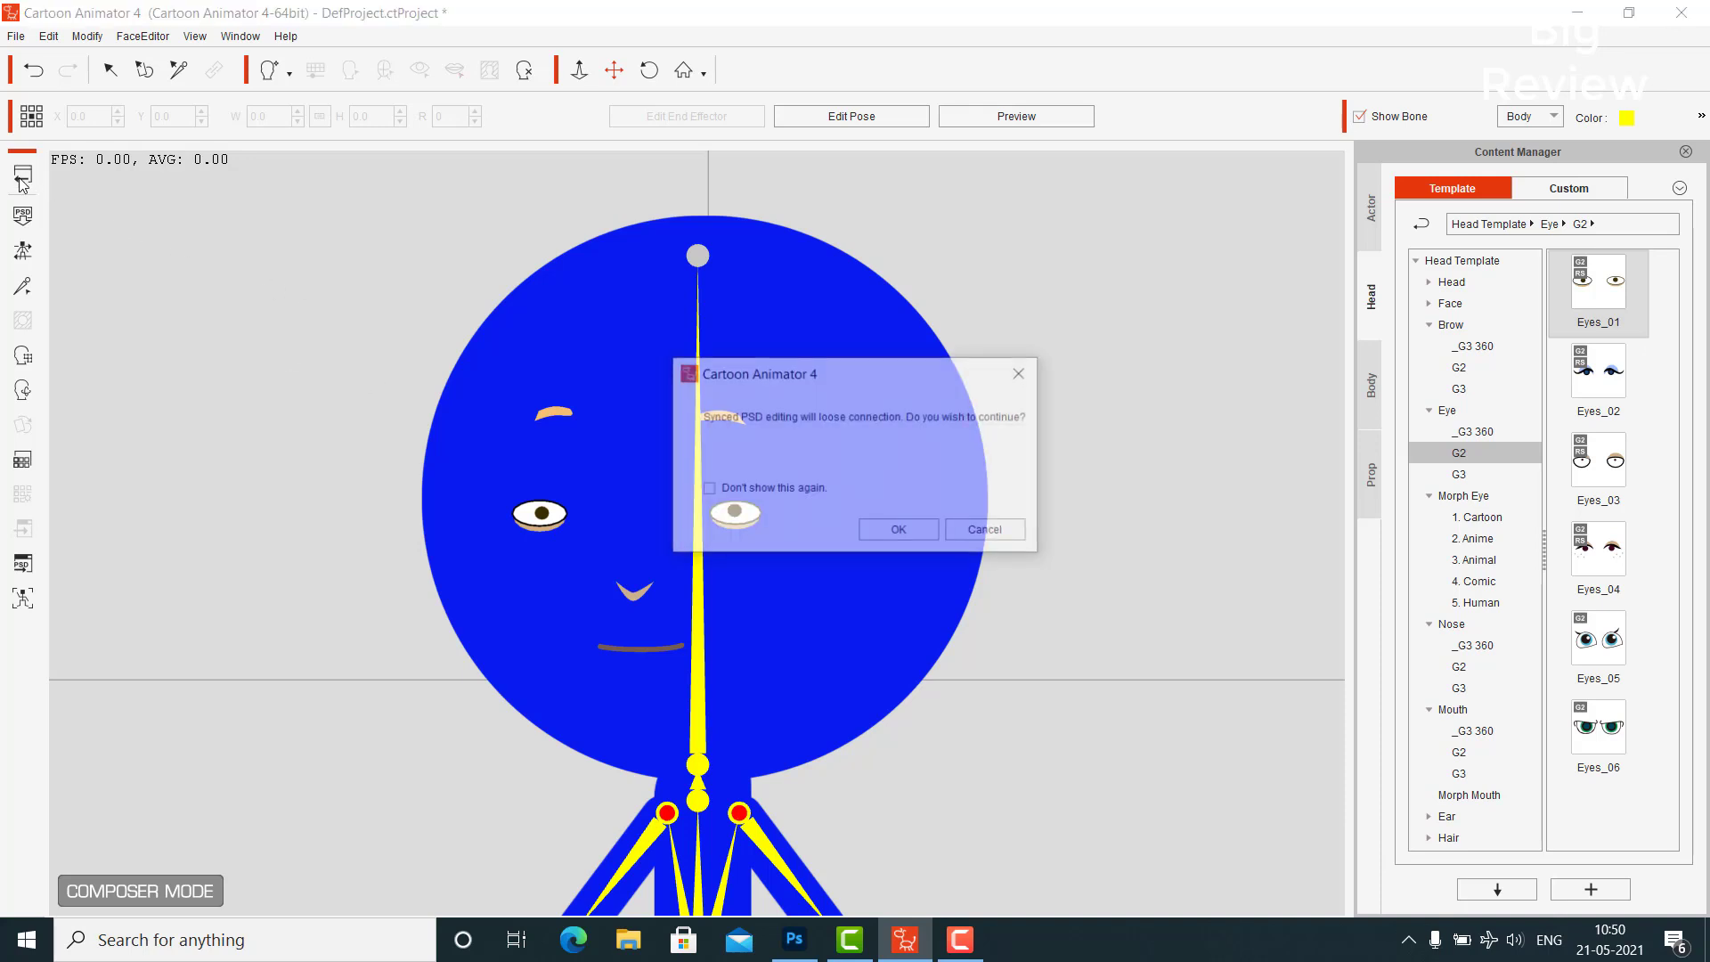
{"action": "left_click", "coordinate": [901, 532]}
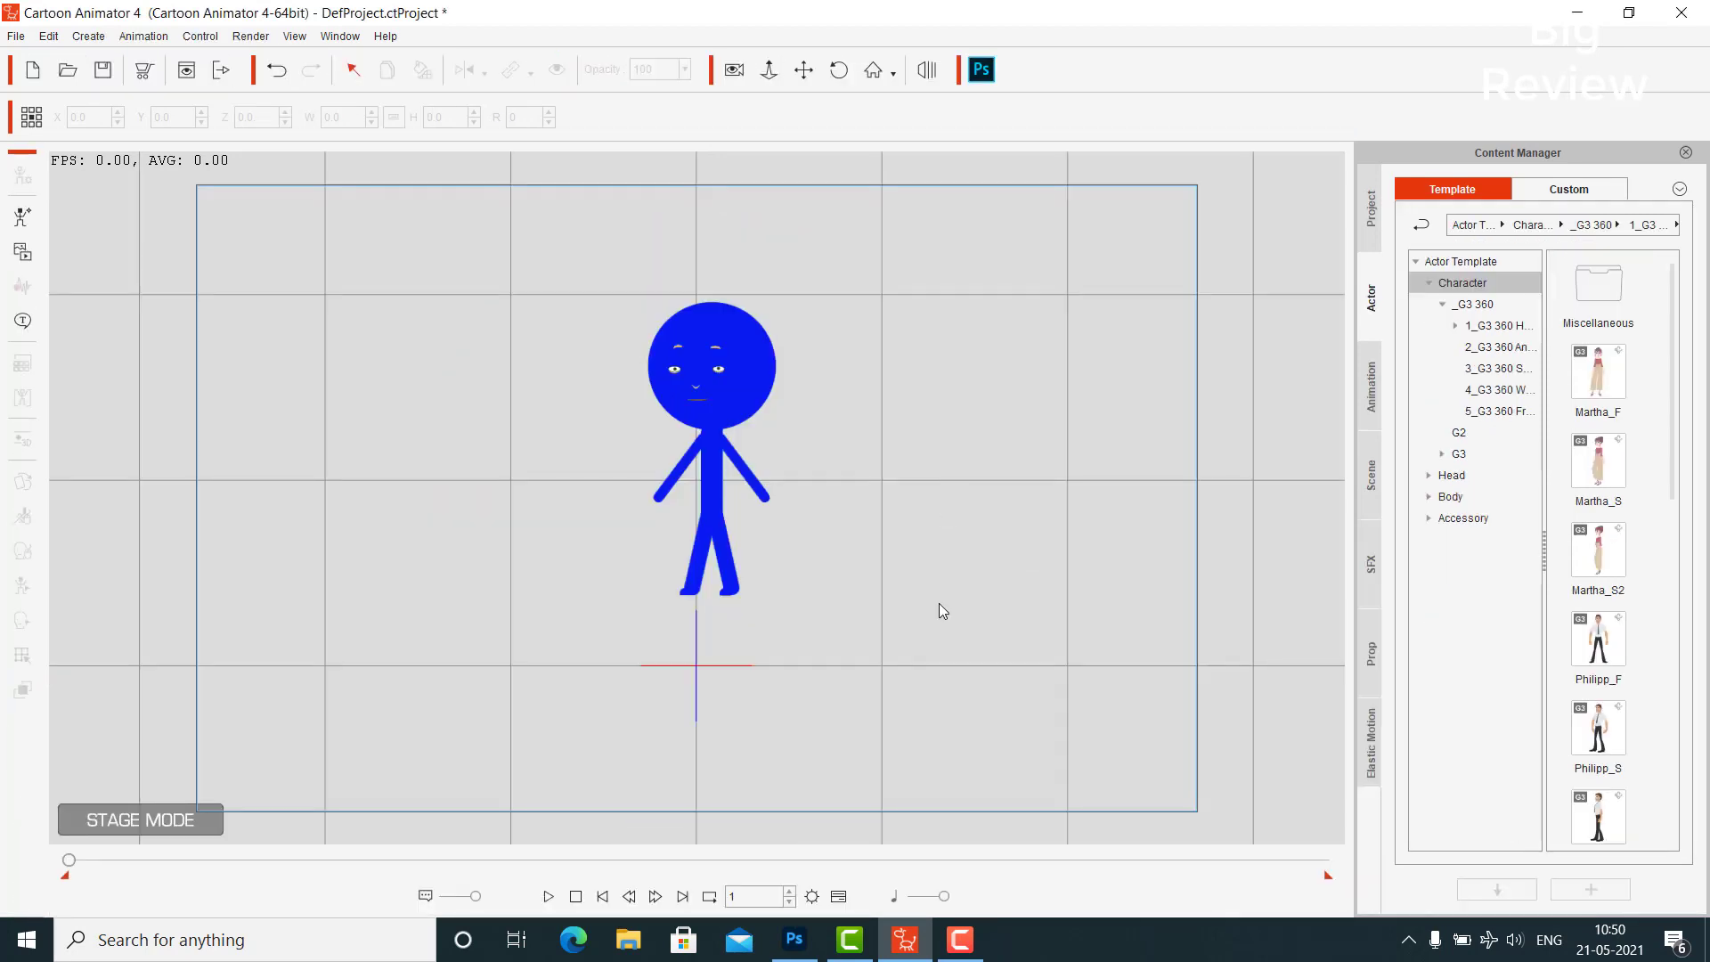
{"action": "left_click", "coordinate": [750, 398]}
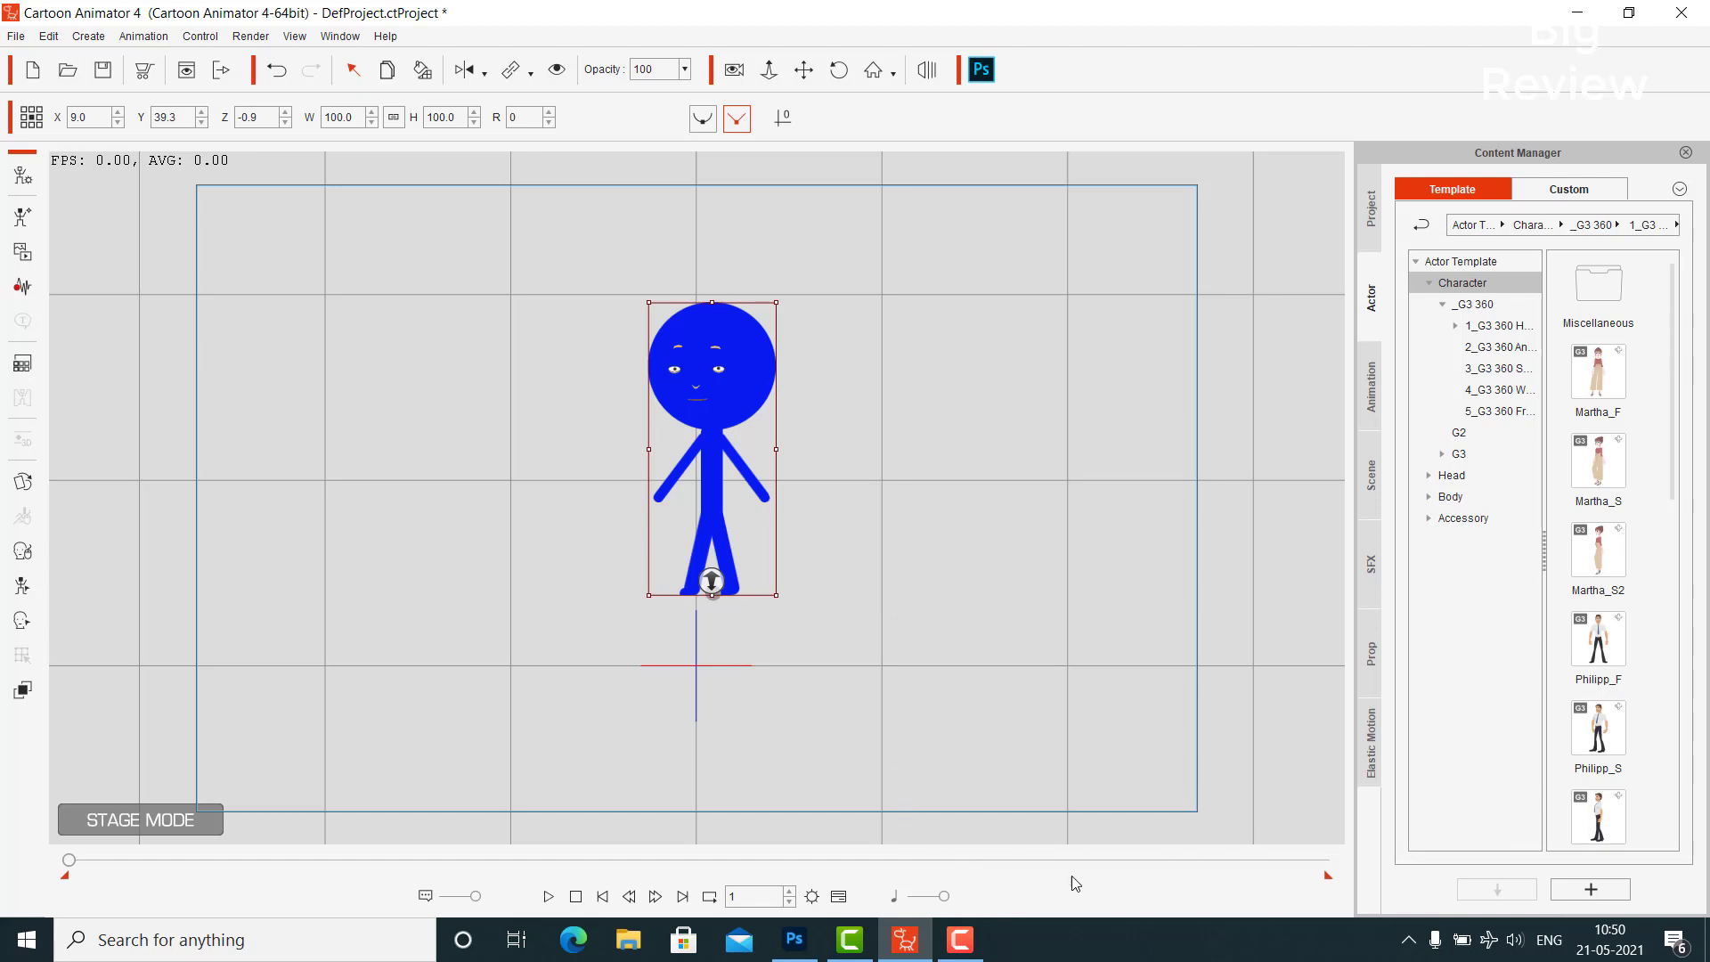
{"action": "left_click", "coordinate": [960, 939]}
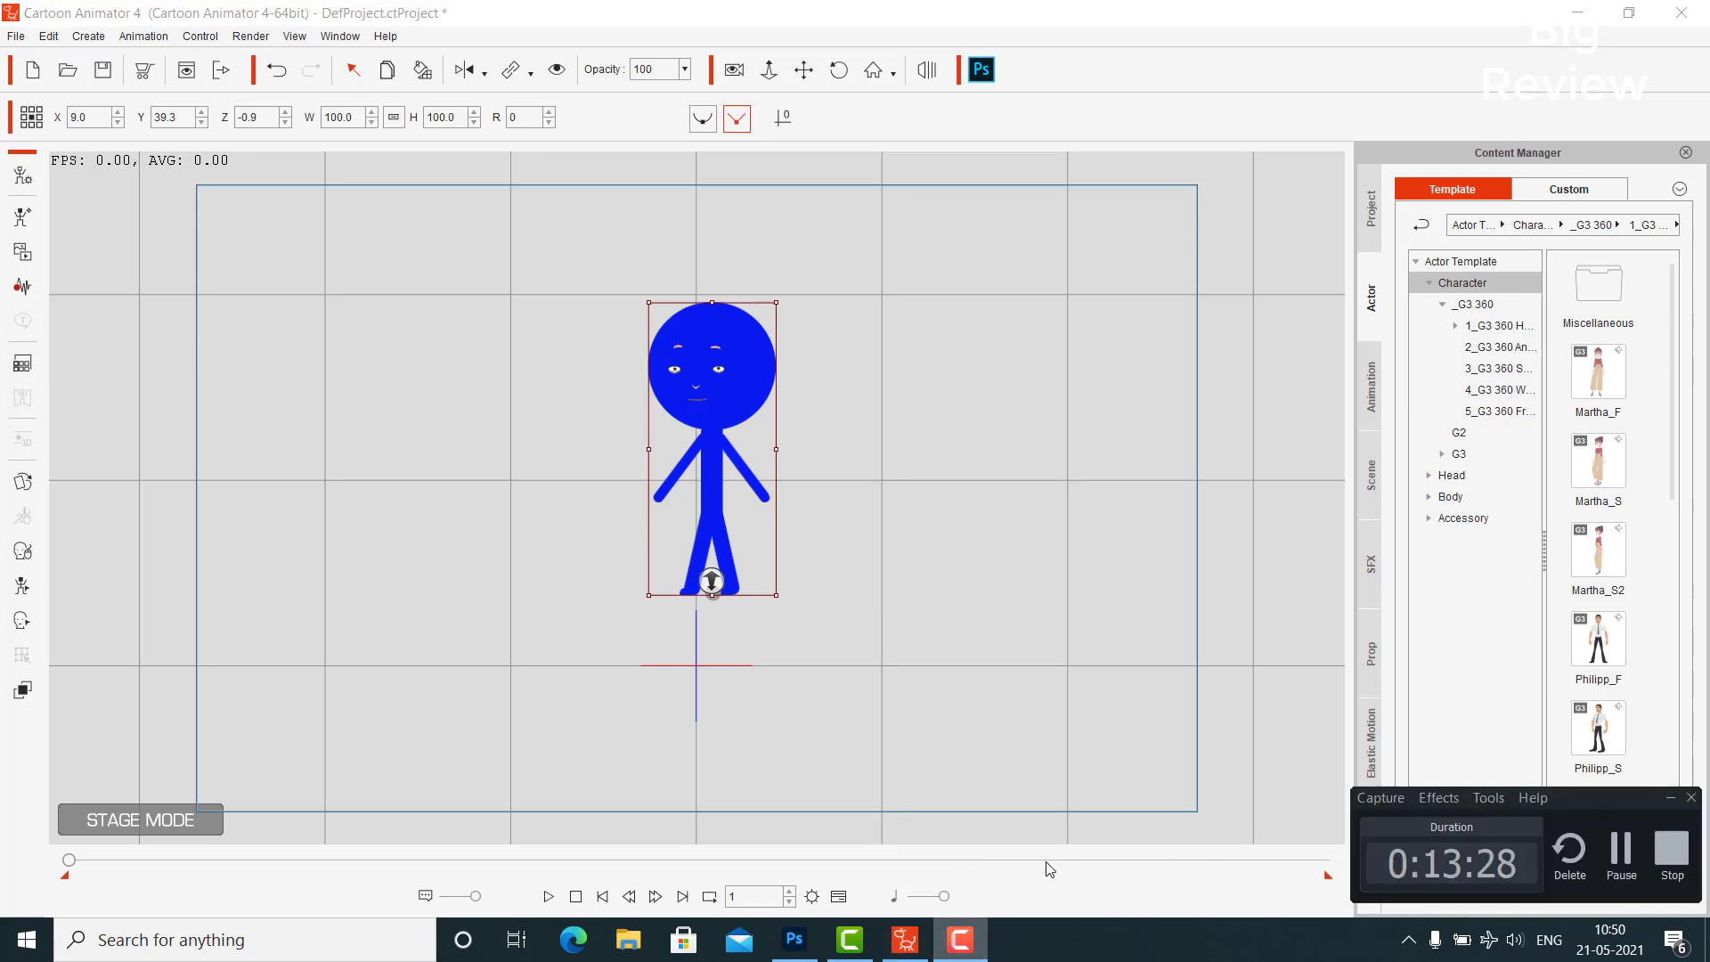
{"action": "left_click", "coordinate": [1621, 853]}
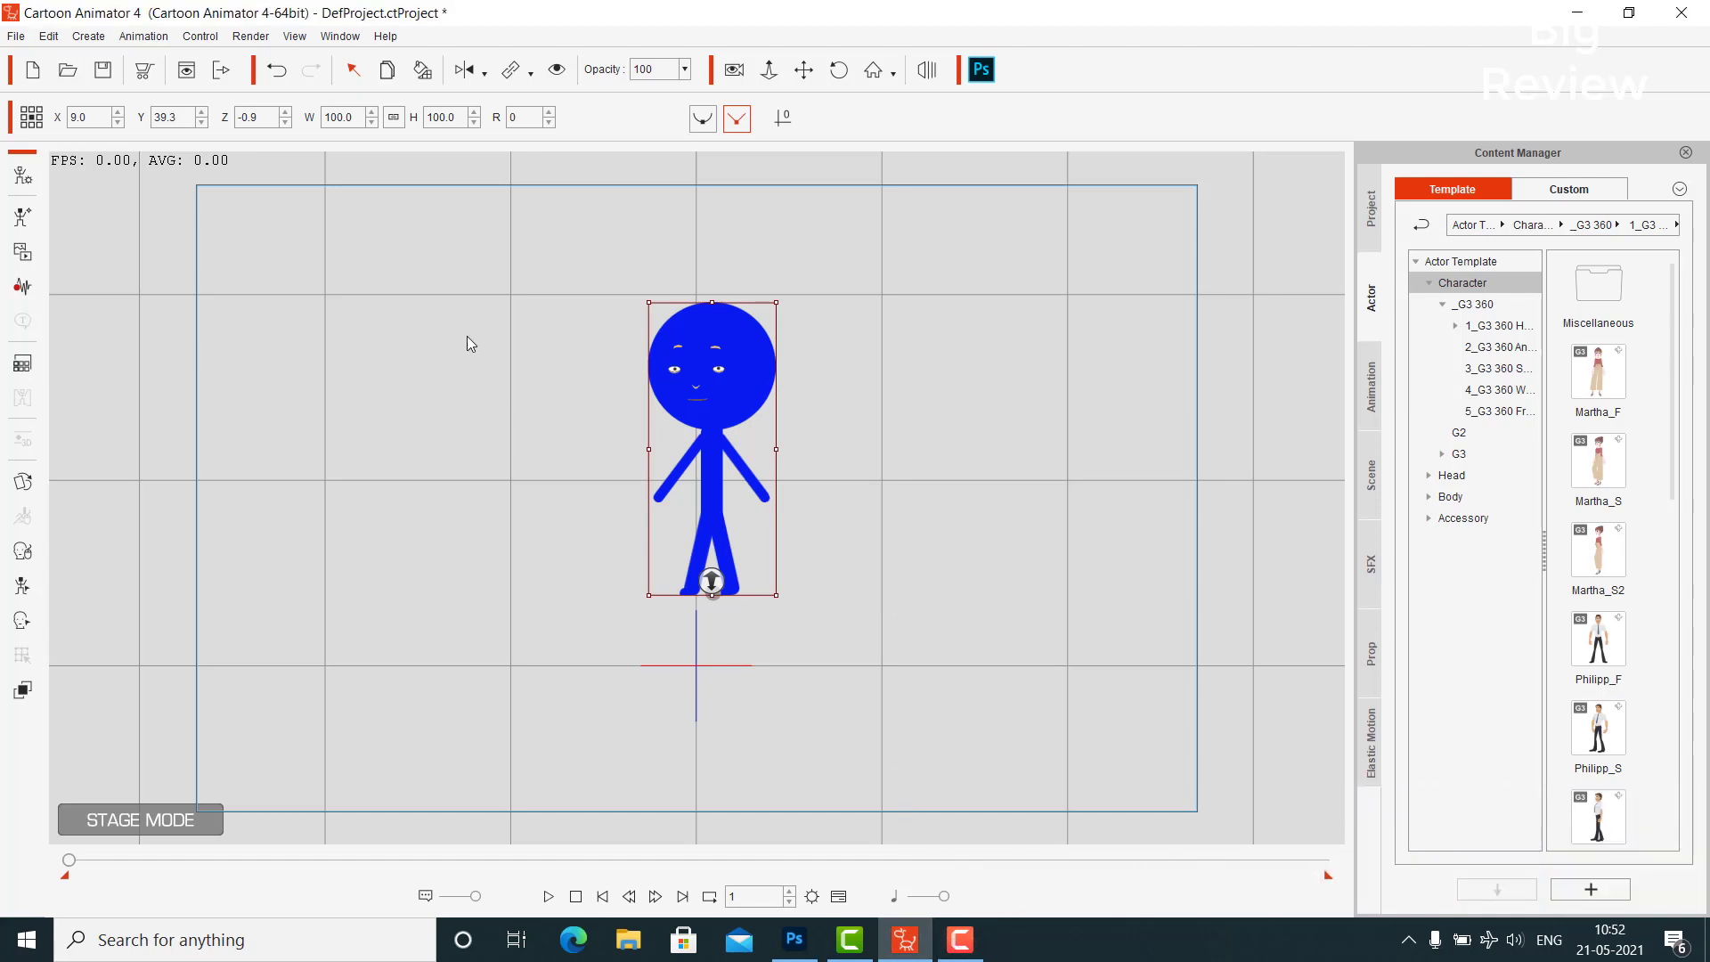
Preview the character's facial animation with the Face Puppet and close it
{"action": "left_click", "coordinate": [22, 550]}
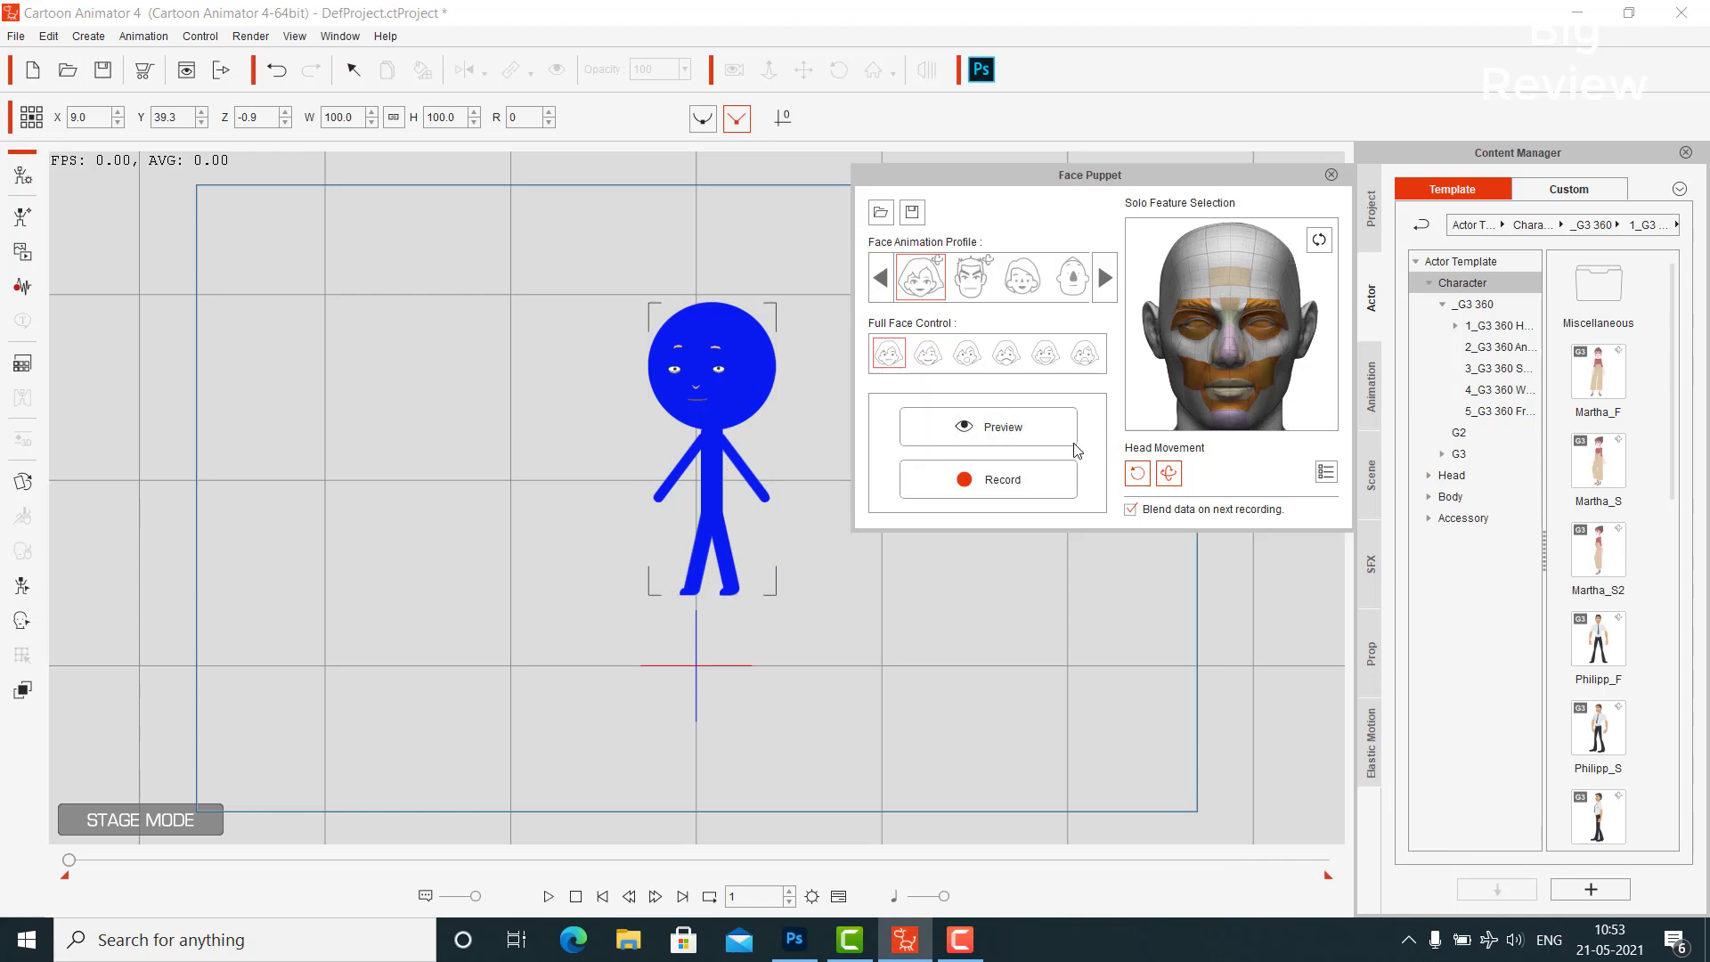
{"action": "left_click", "coordinate": [962, 441]}
{"action": "key", "text": "space"}
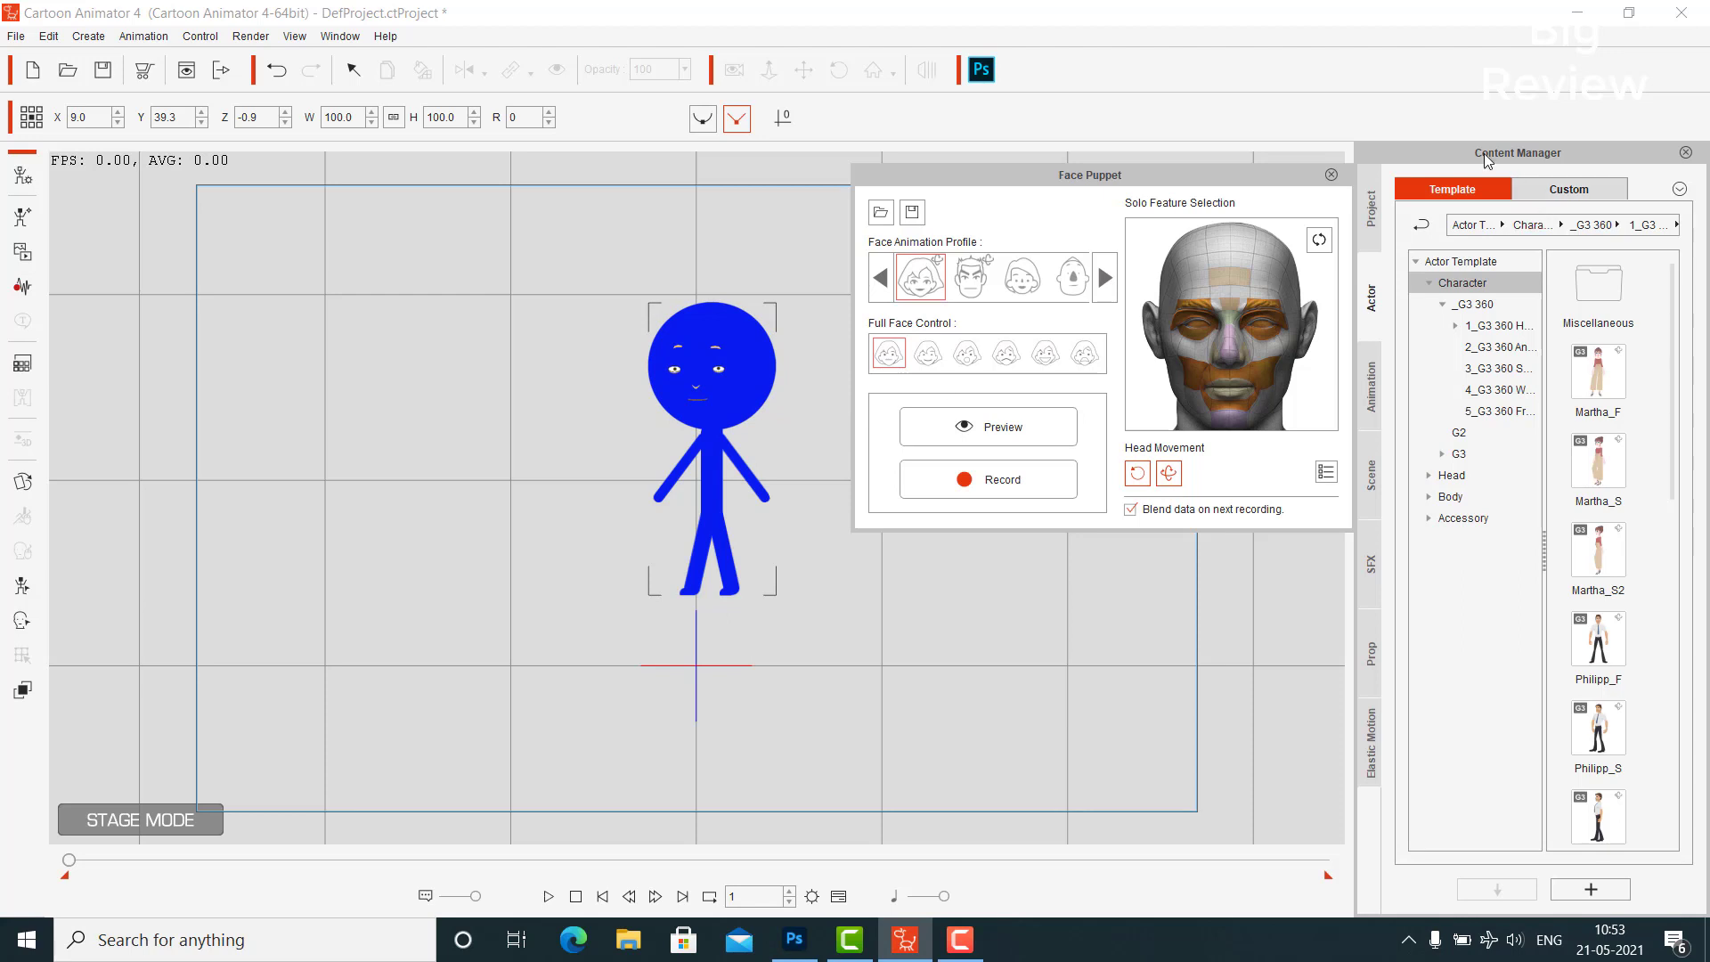
{"action": "left_click", "coordinate": [1330, 174]}
Open the character in the composer, start the 360 Head Creator, and check the left and right head angles against the front
{"action": "left_click", "coordinate": [22, 176]}
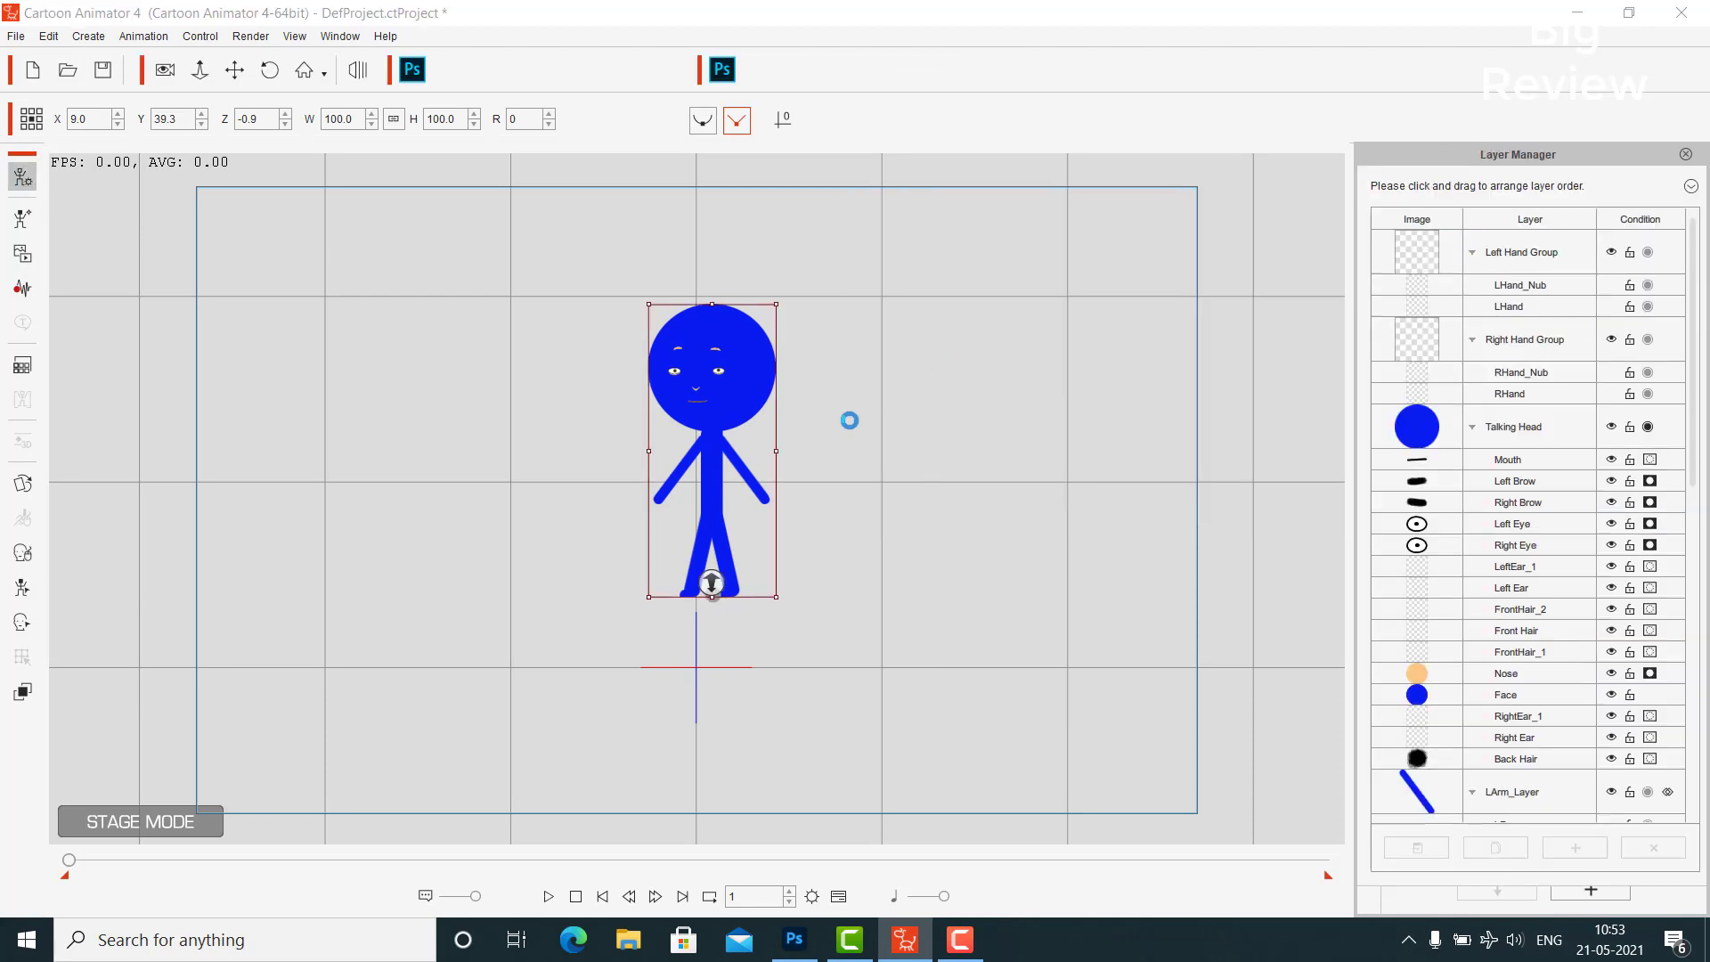
{"action": "left_click", "coordinate": [22, 389]}
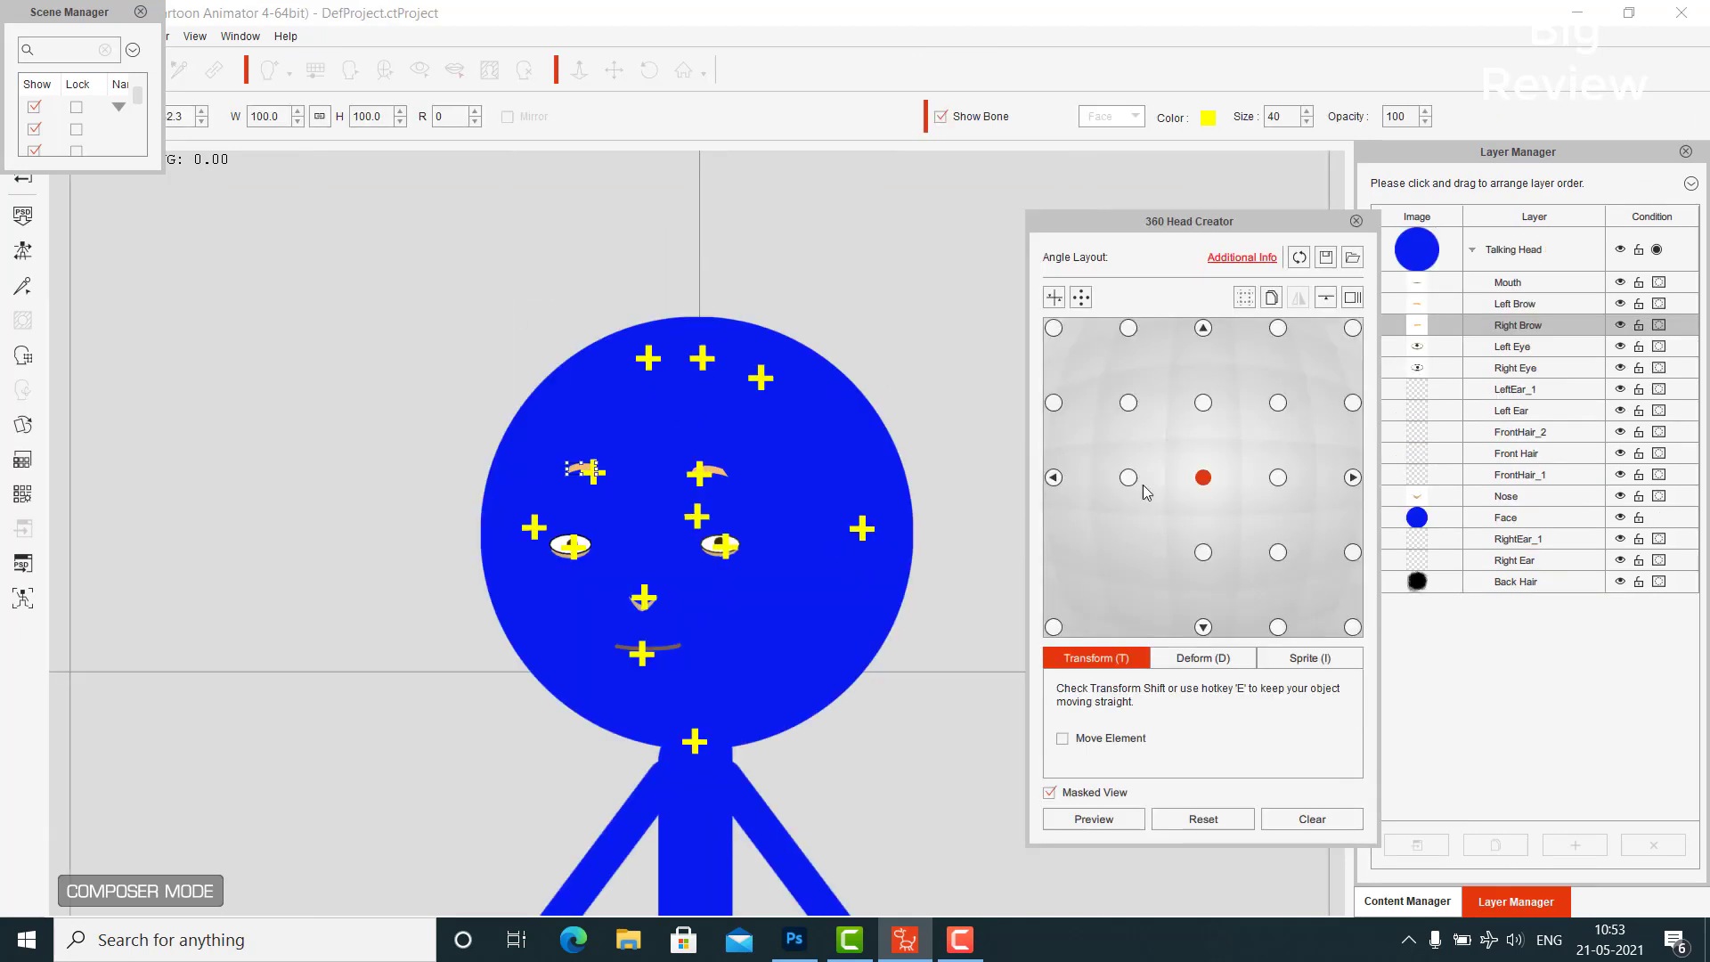
{"action": "left_click", "coordinate": [1130, 481]}
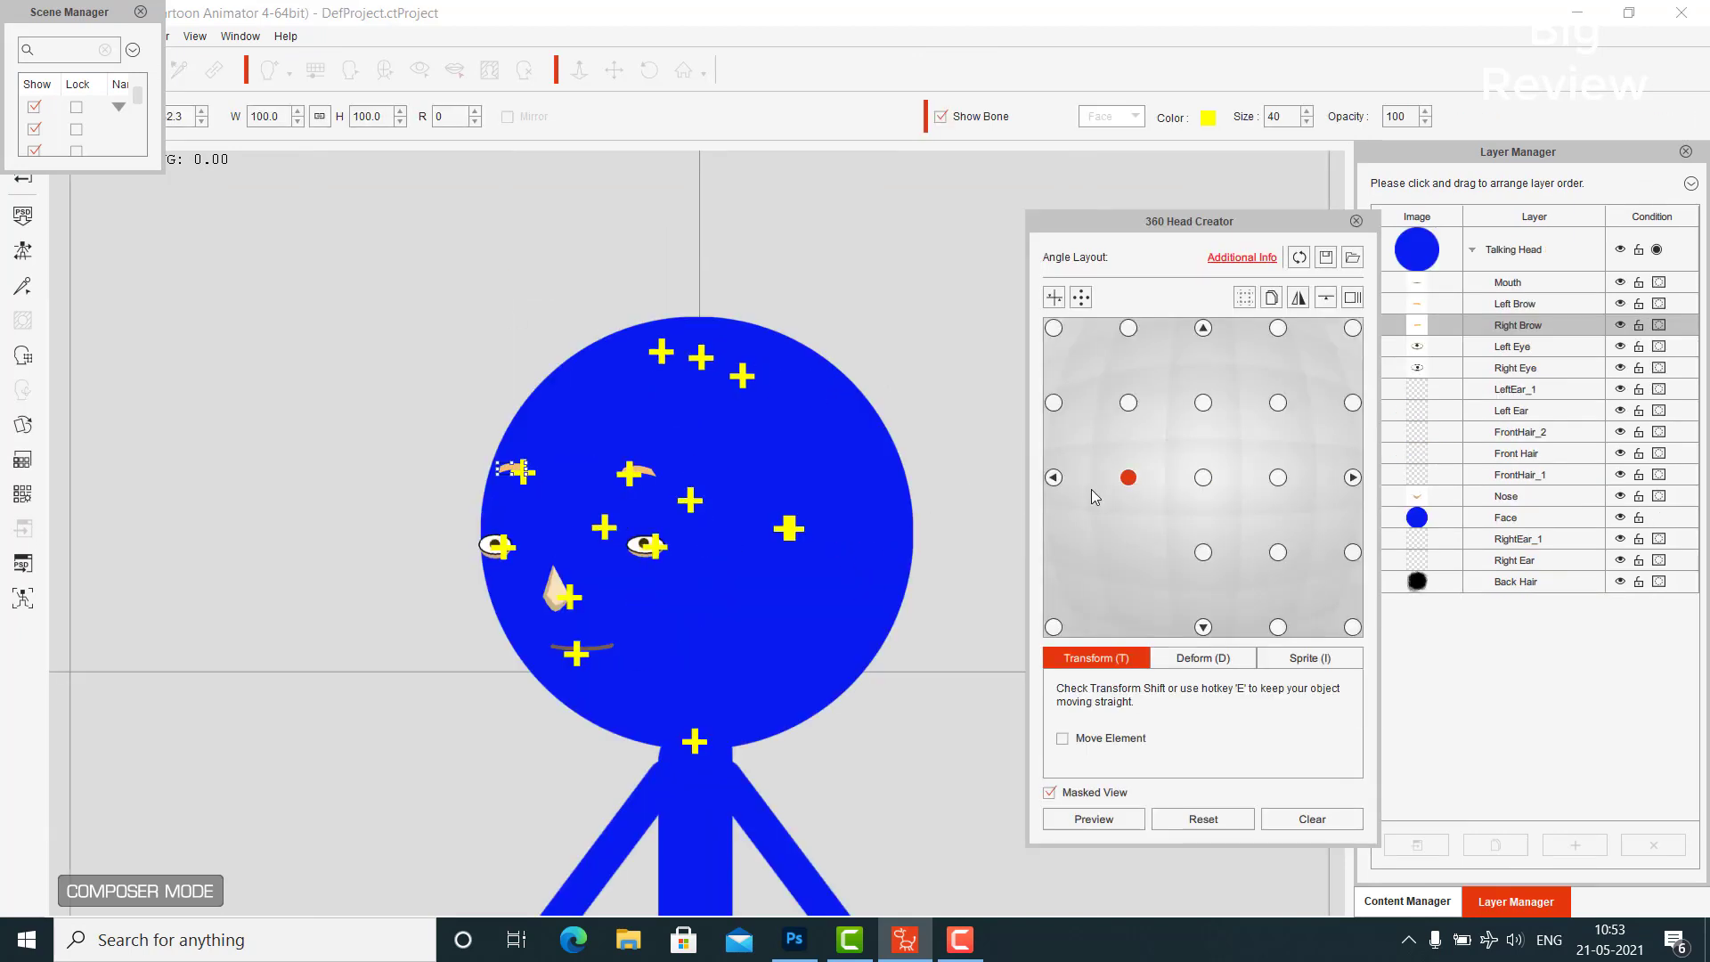
{"action": "left_click", "coordinate": [1054, 479]}
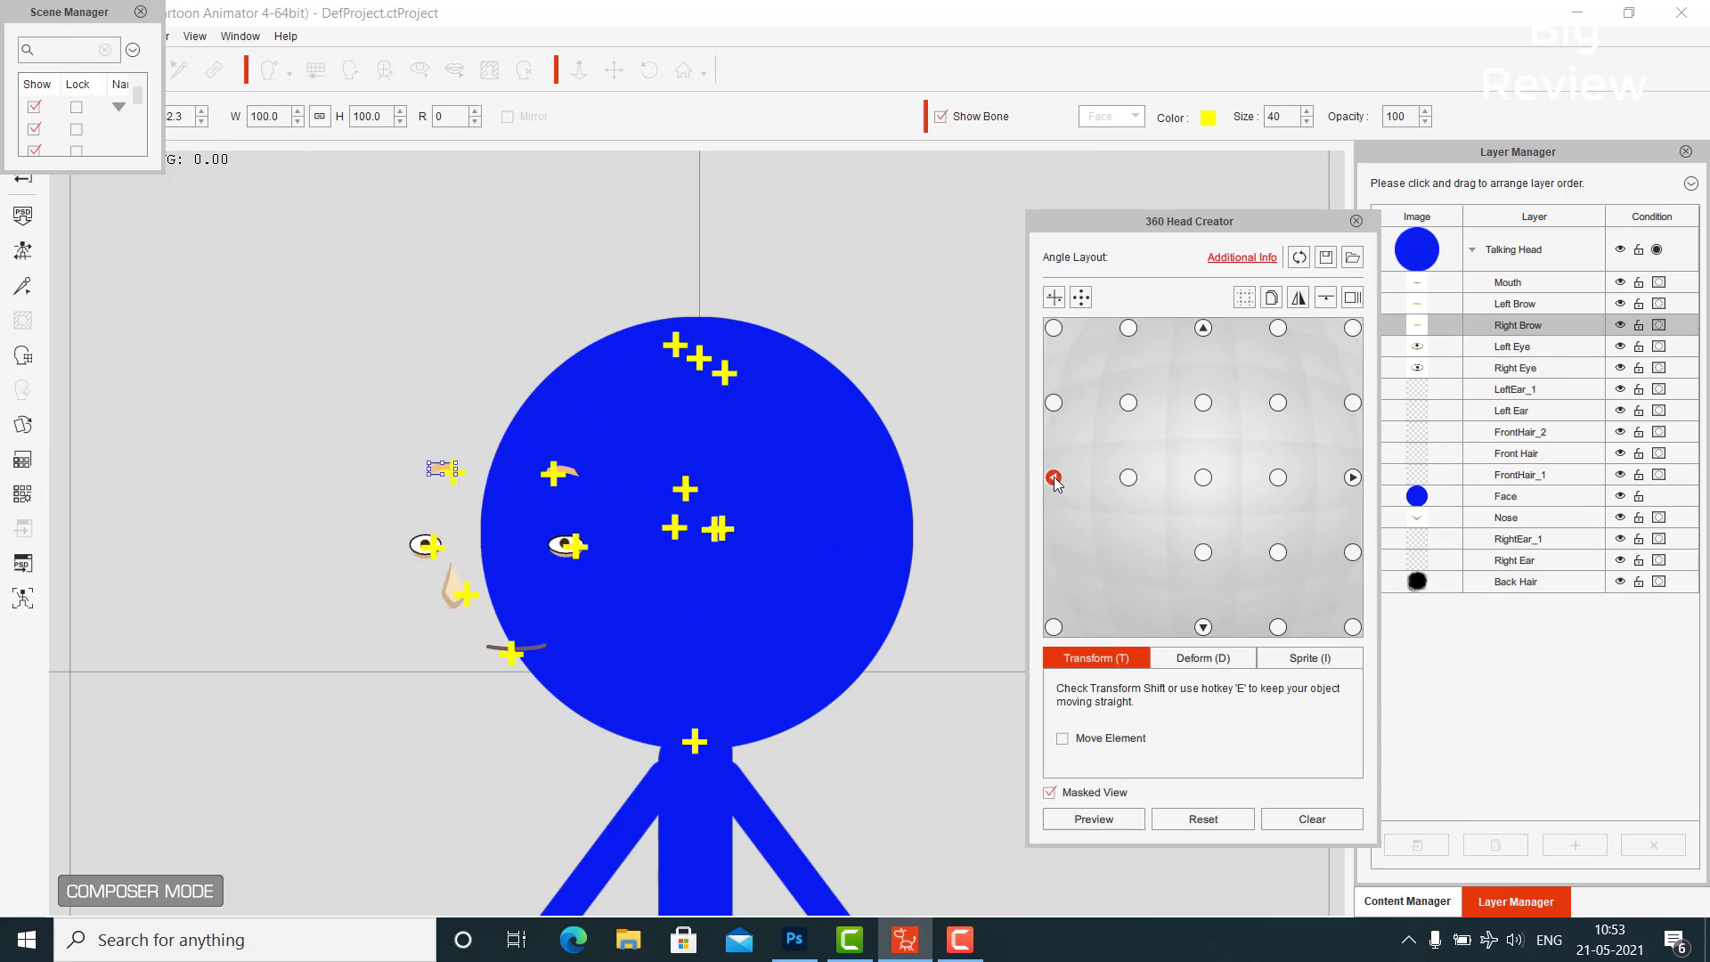
{"action": "left_click", "coordinate": [1277, 478]}
{"action": "left_click", "coordinate": [1352, 478]}
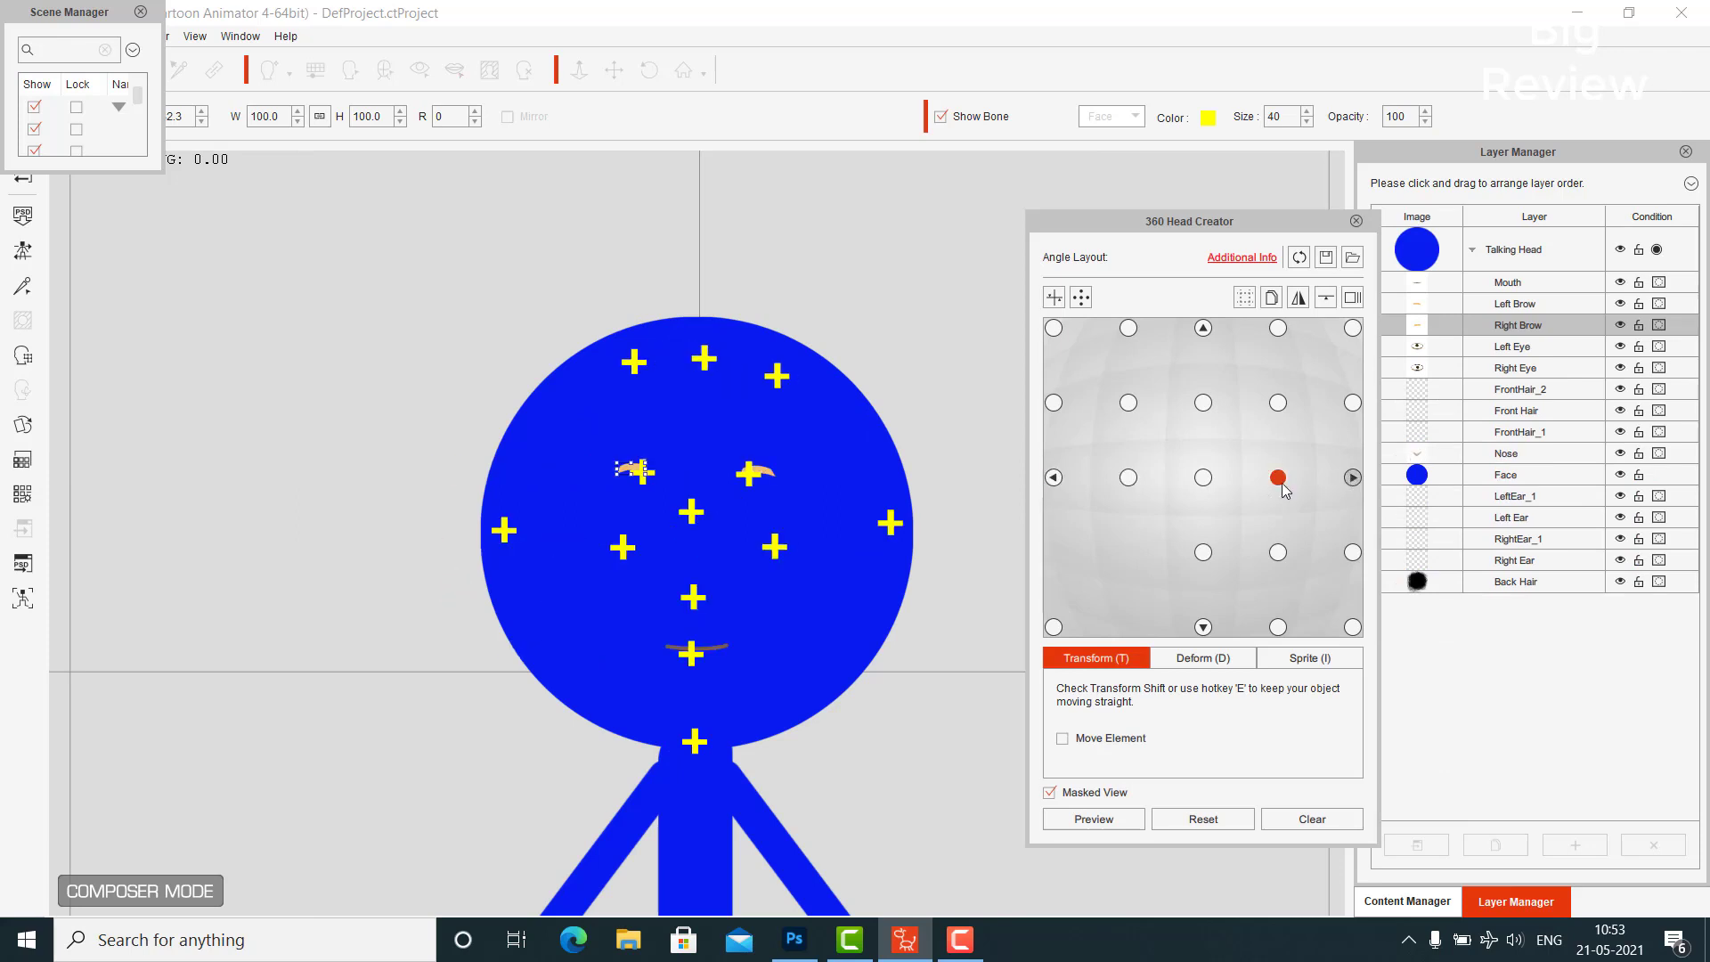
{"action": "left_click", "coordinate": [1203, 478]}
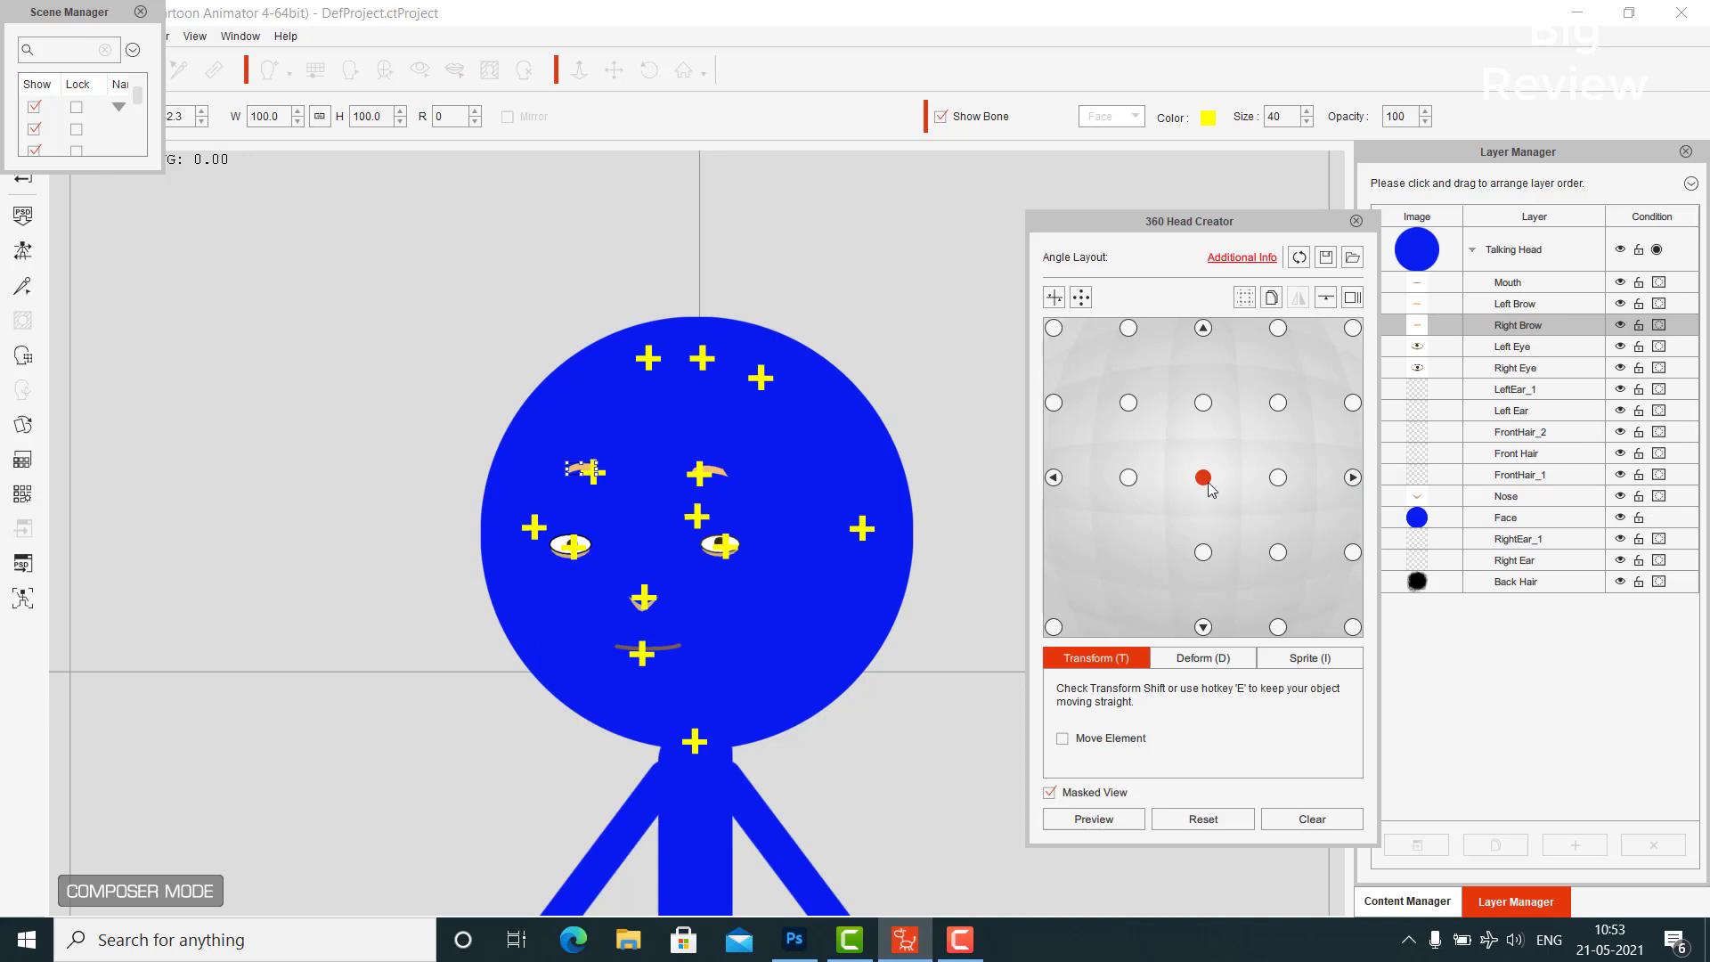
Copy the front angle's facial setup to the lower-left corner angle and the full left angle of the head
{"action": "left_click", "coordinate": [1271, 297]}
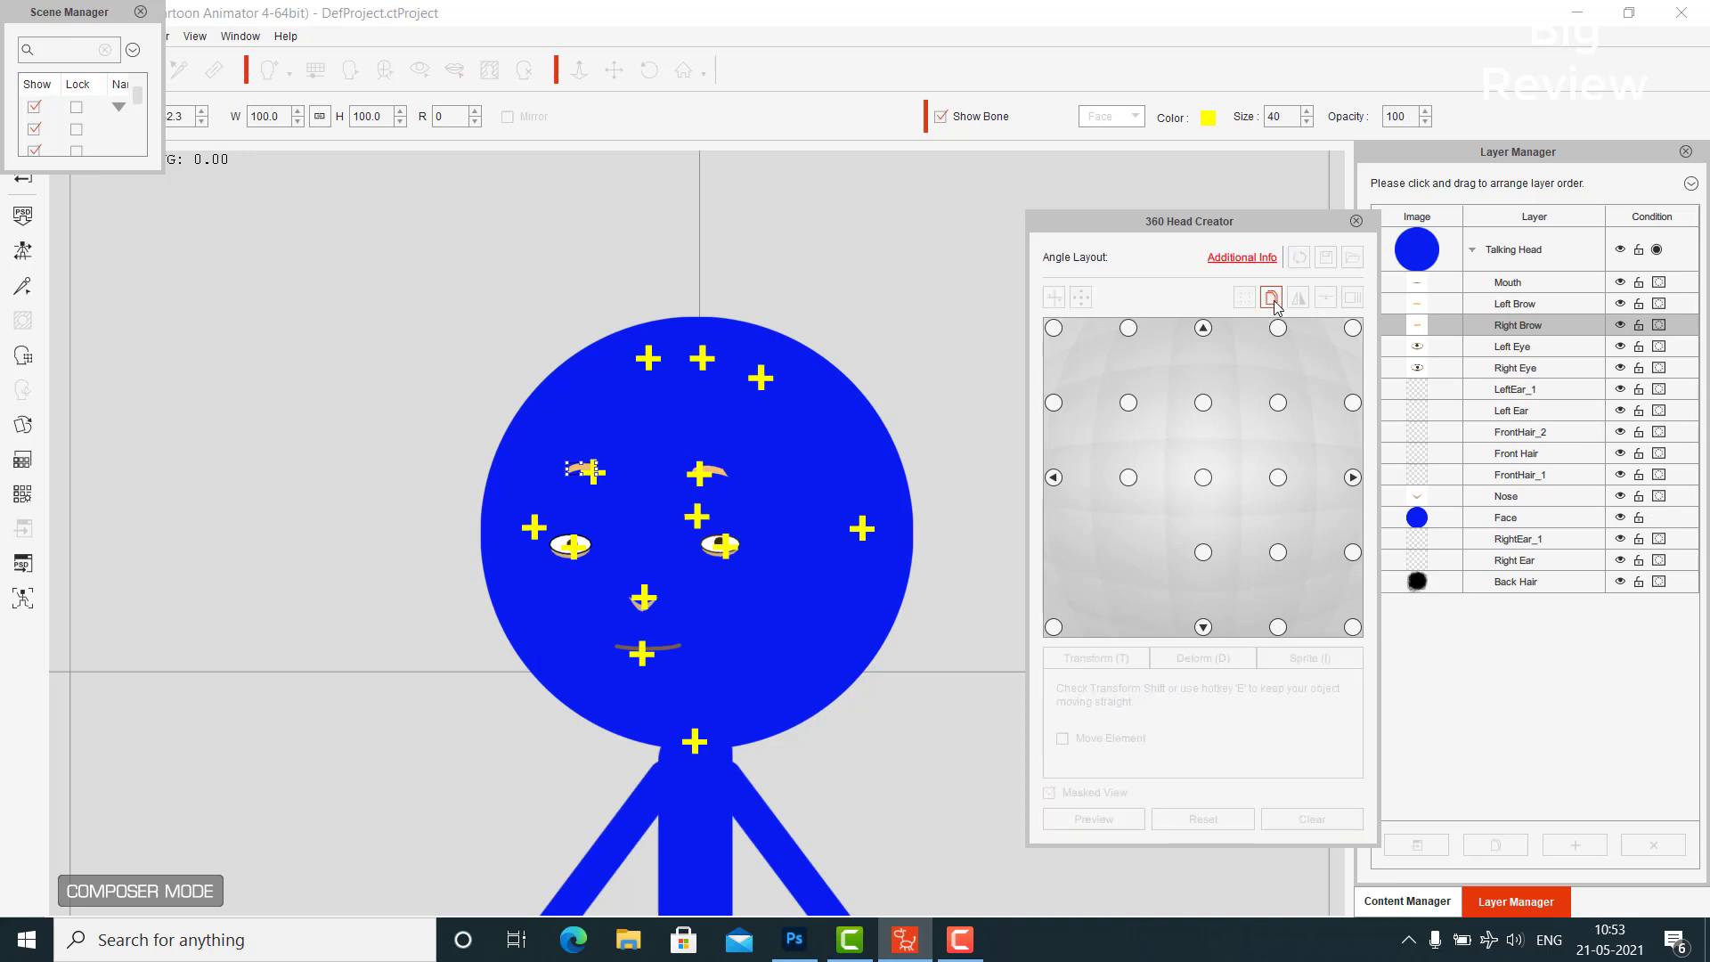
{"action": "left_click", "coordinate": [1203, 475]}
{"action": "left_click", "coordinate": [1056, 626]}
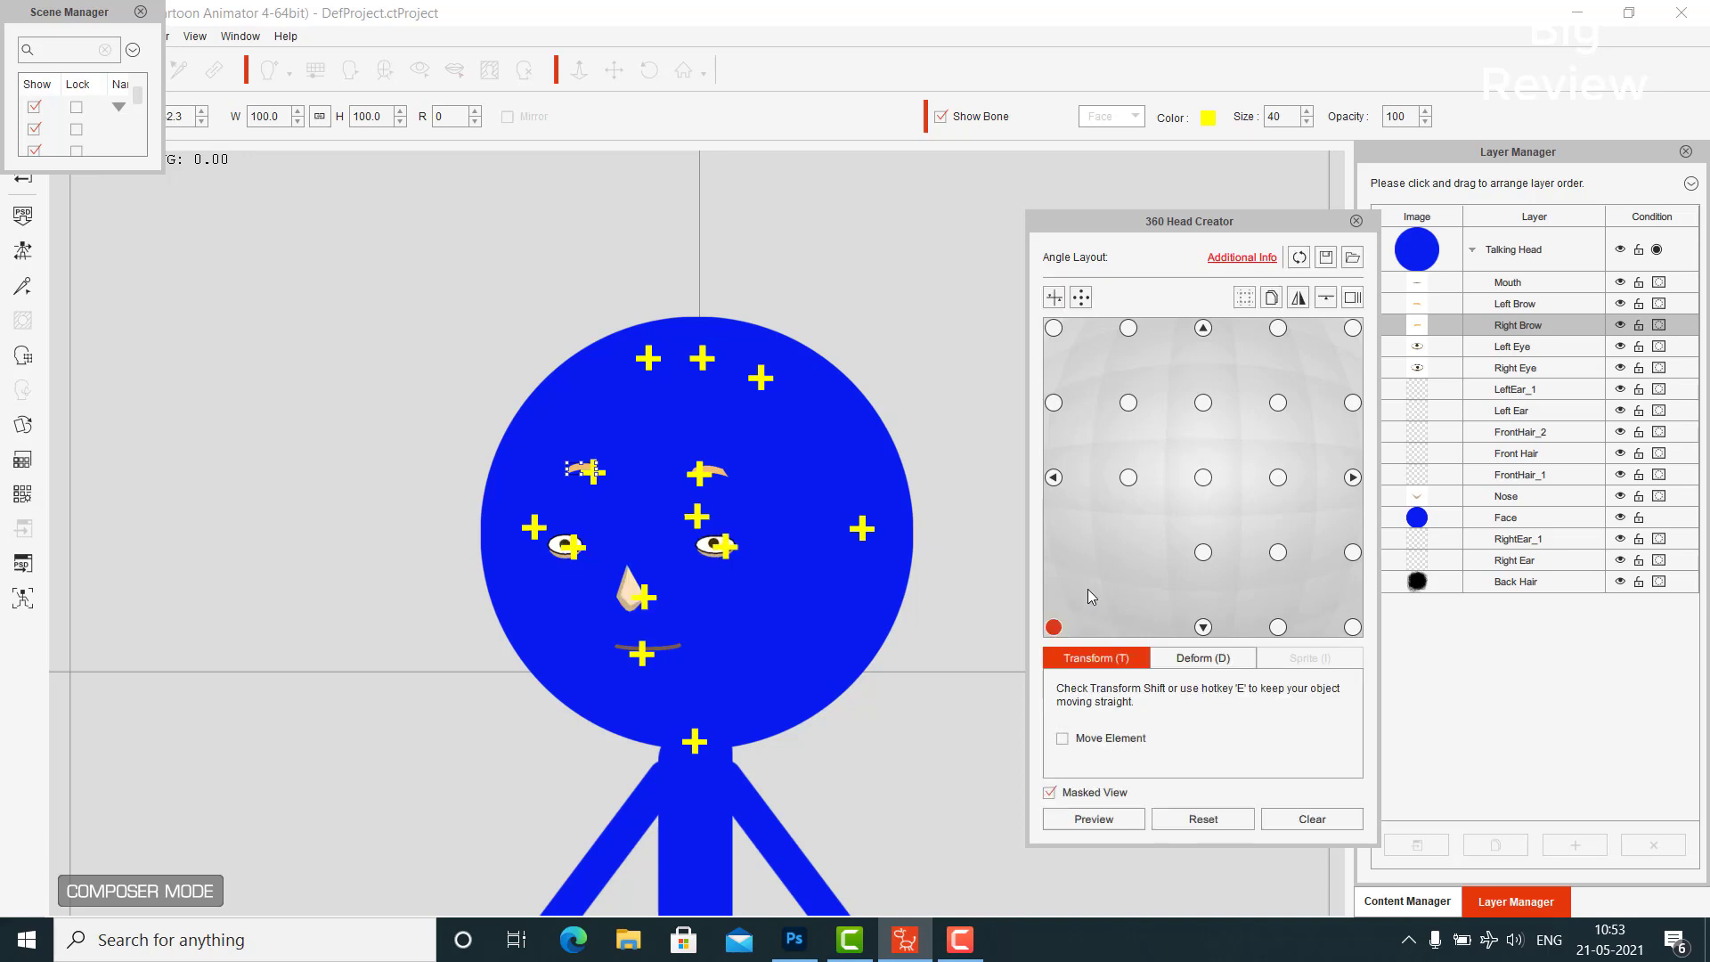
{"action": "left_click", "coordinate": [1203, 474]}
{"action": "left_click", "coordinate": [1271, 297]}
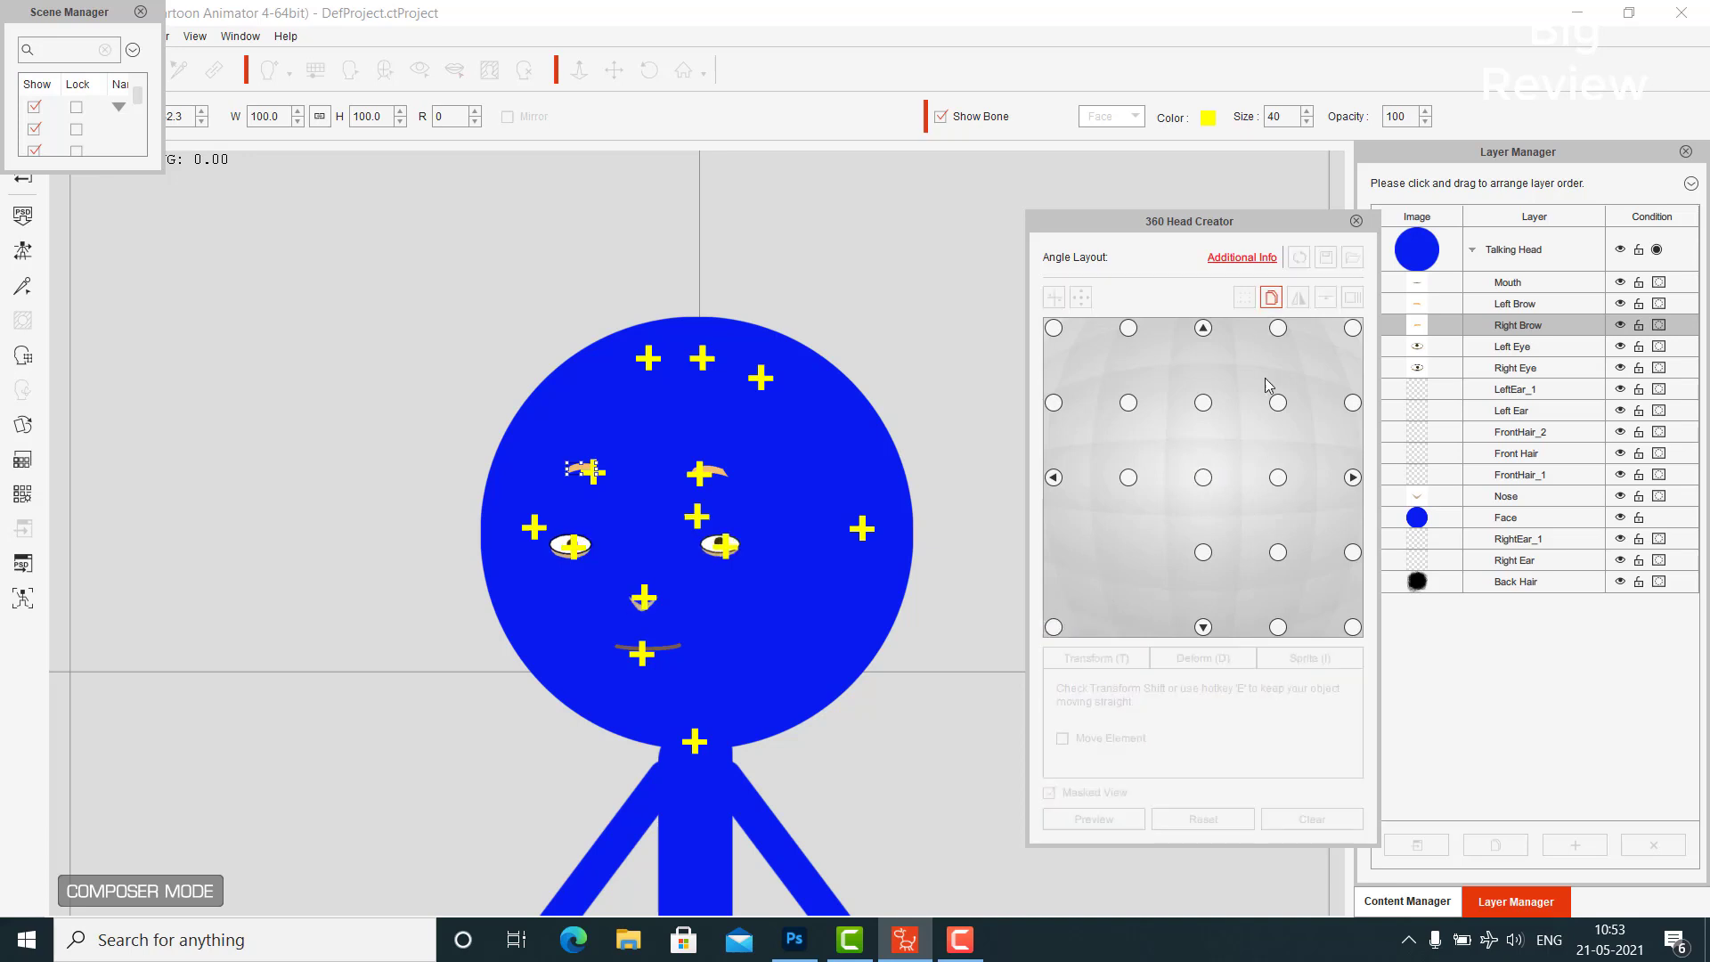
{"action": "left_click", "coordinate": [1053, 476]}
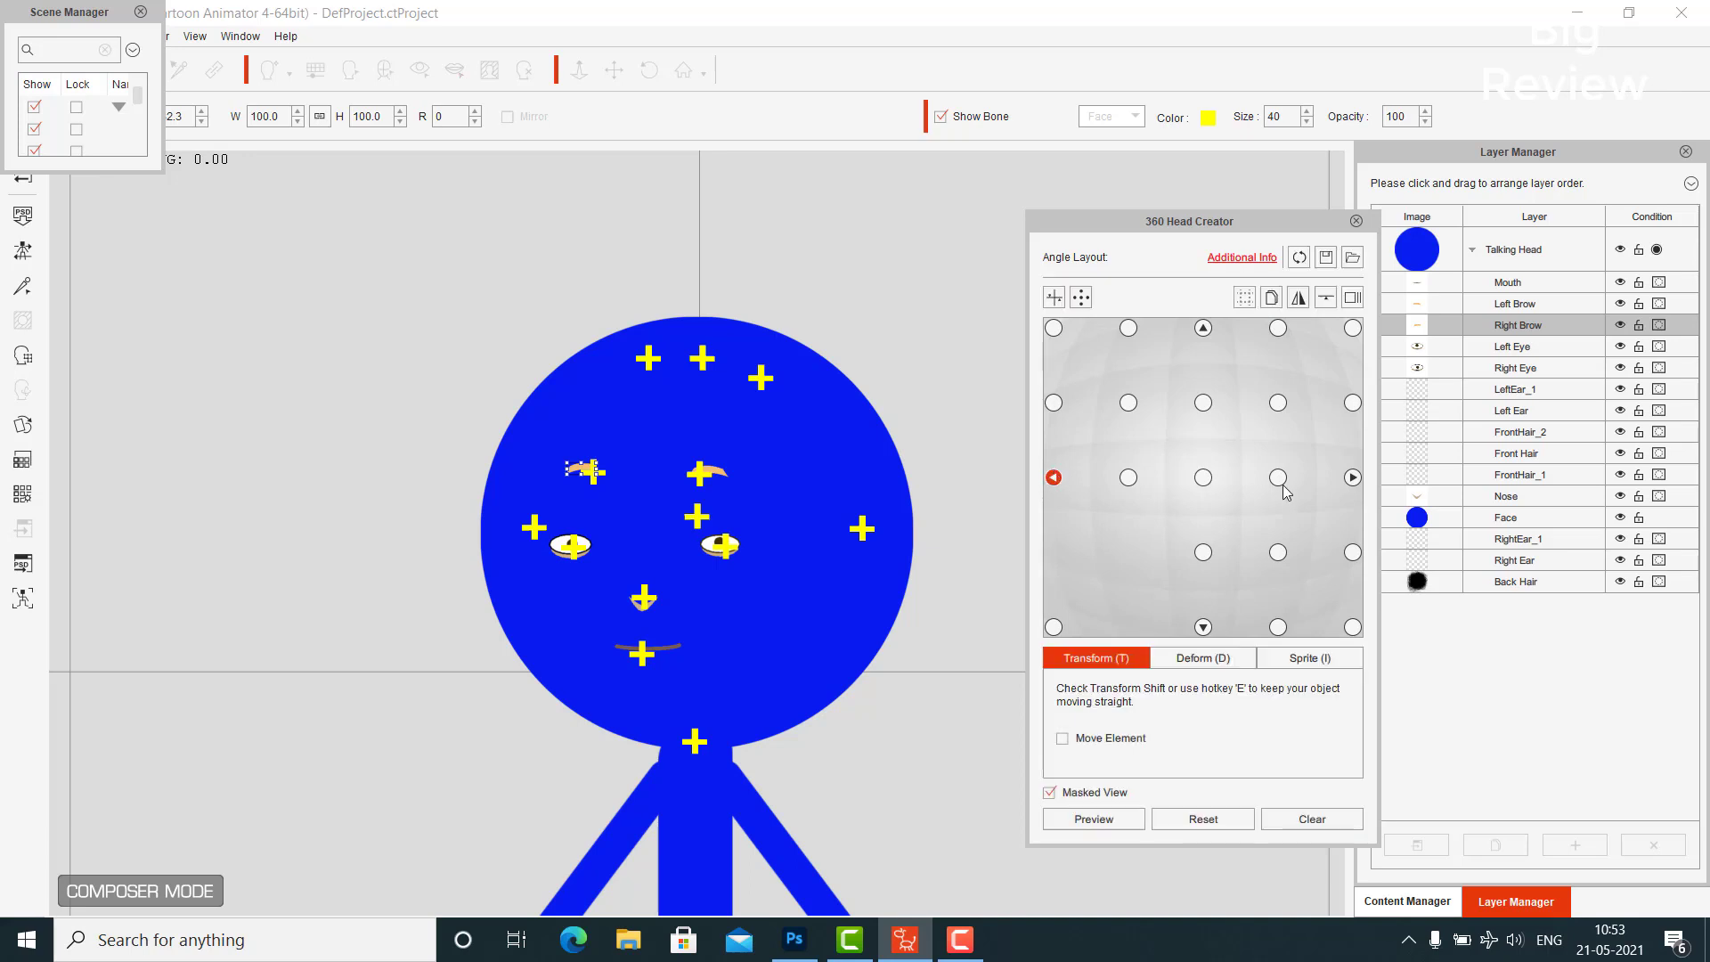
Copy the front angle's facial setup to the full-left angle one row up and to the upper-left corner angle
{"action": "left_click", "coordinate": [1203, 478]}
{"action": "left_click", "coordinate": [1272, 298]}
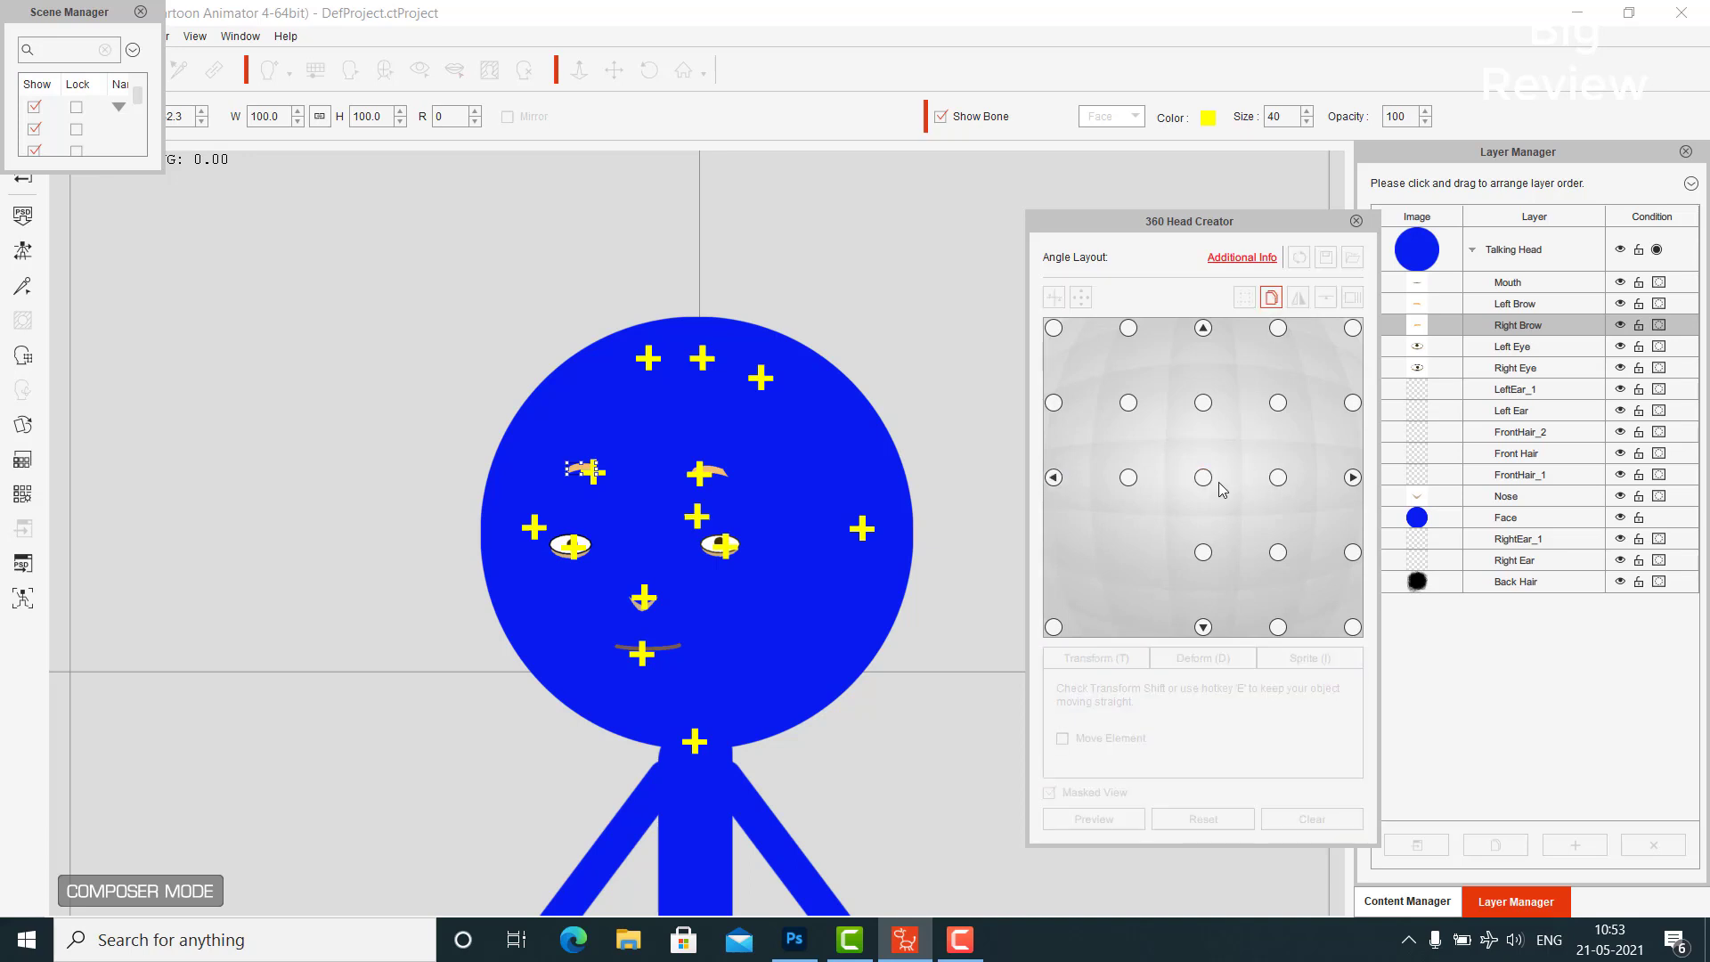
{"action": "left_click", "coordinate": [1054, 404]}
{"action": "left_click", "coordinate": [1203, 478]}
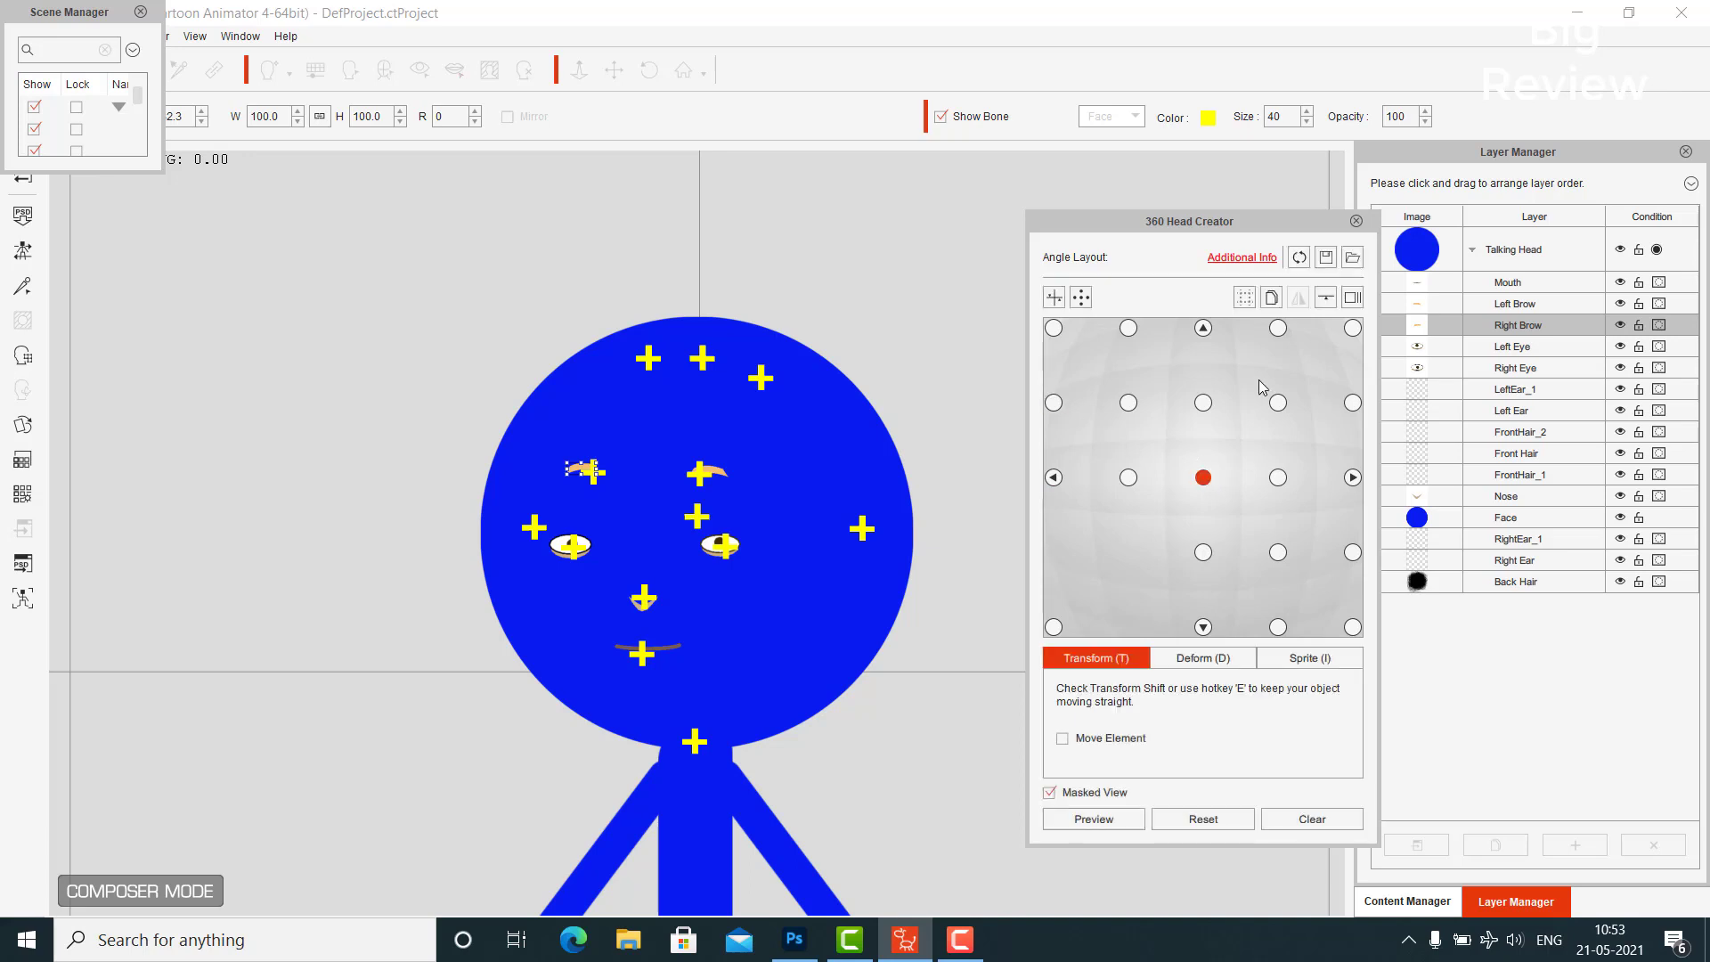
{"action": "left_click", "coordinate": [1270, 299]}
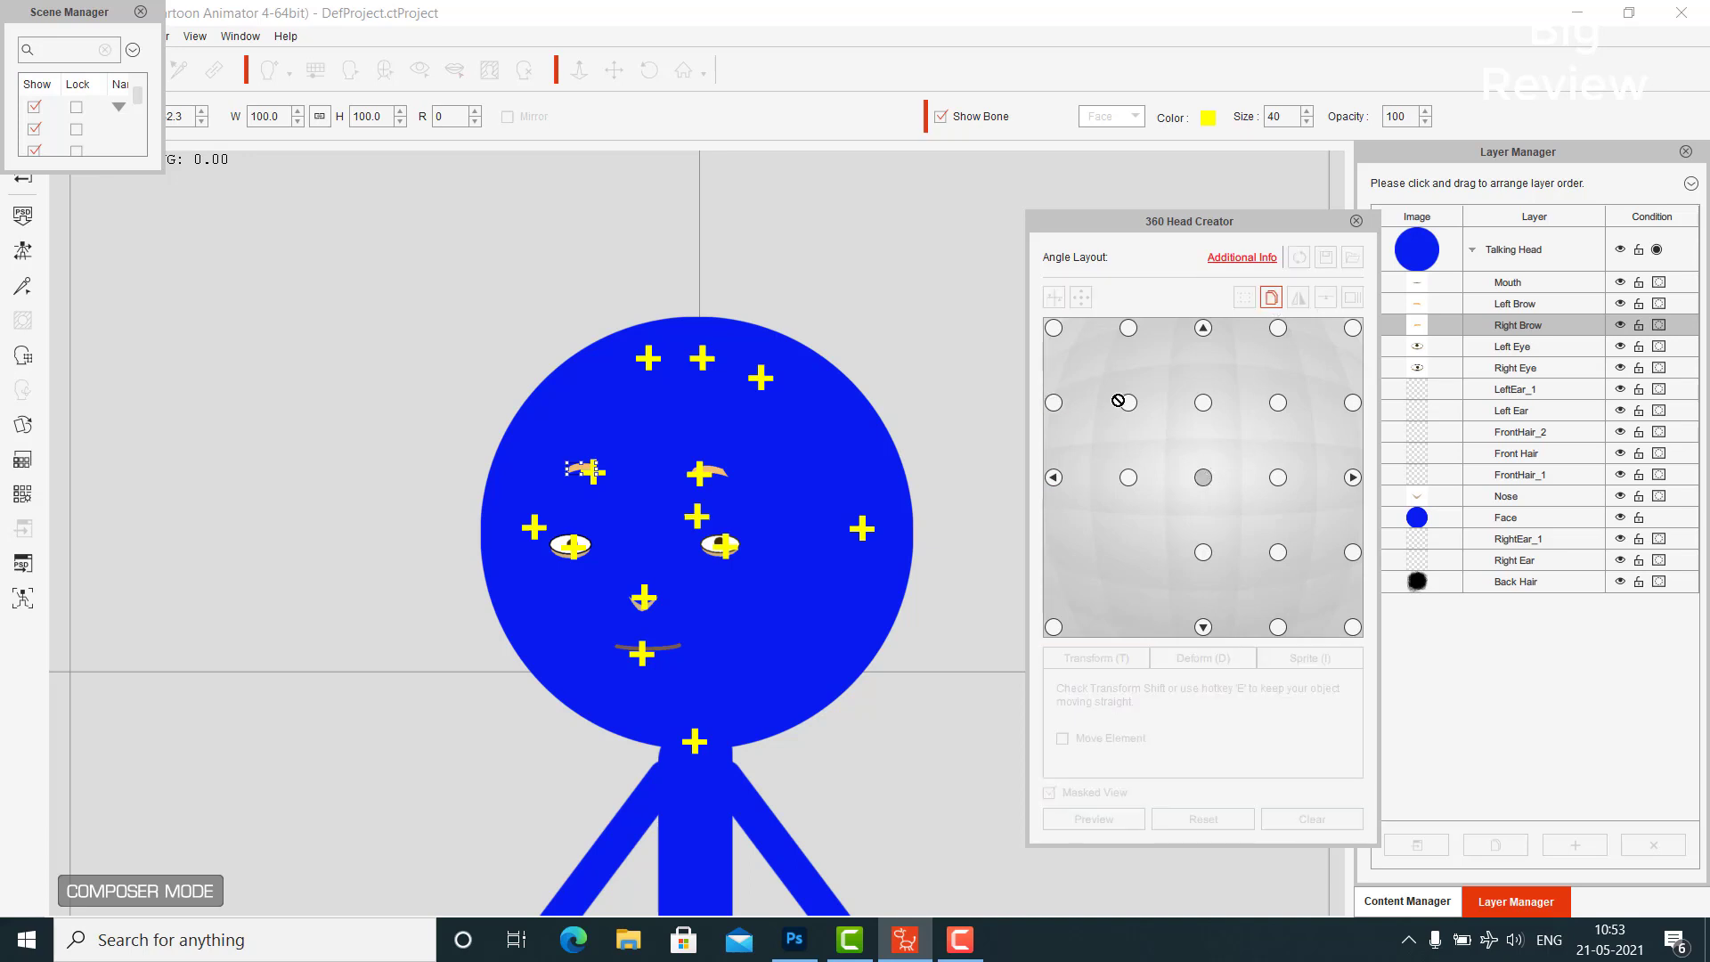
{"action": "left_click", "coordinate": [1054, 327]}
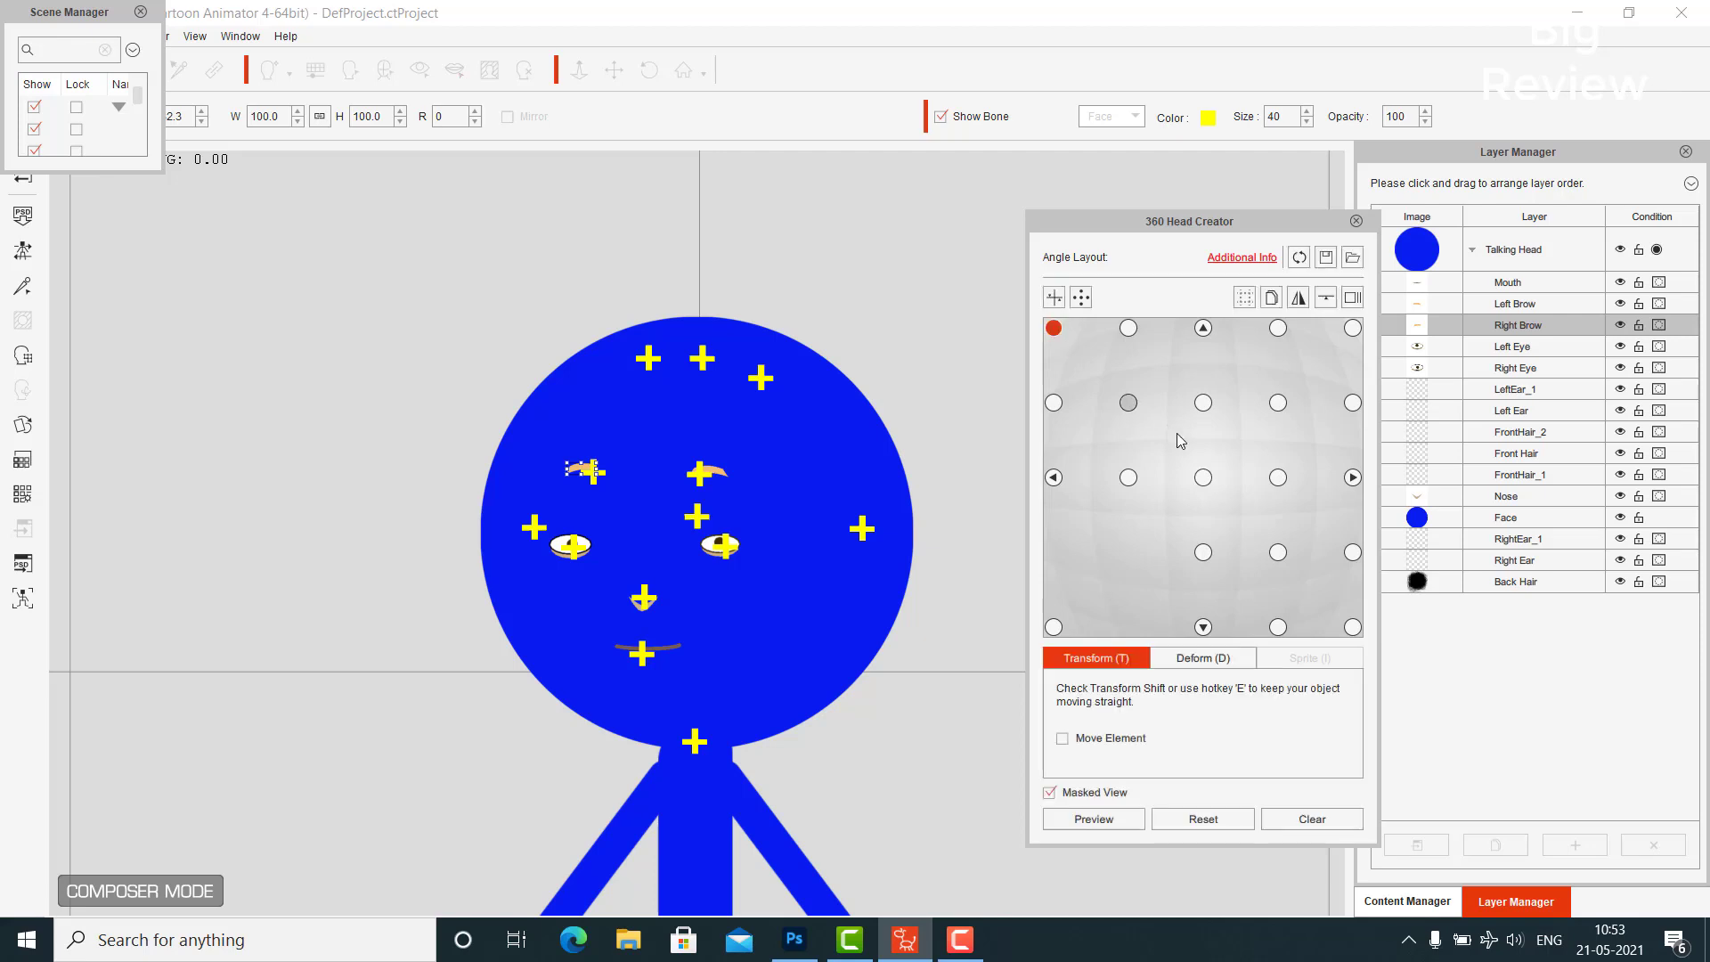
Copy the front angle's facial setup to the straight-up angle and the upper-right corner angle
{"action": "left_click", "coordinate": [1203, 477]}
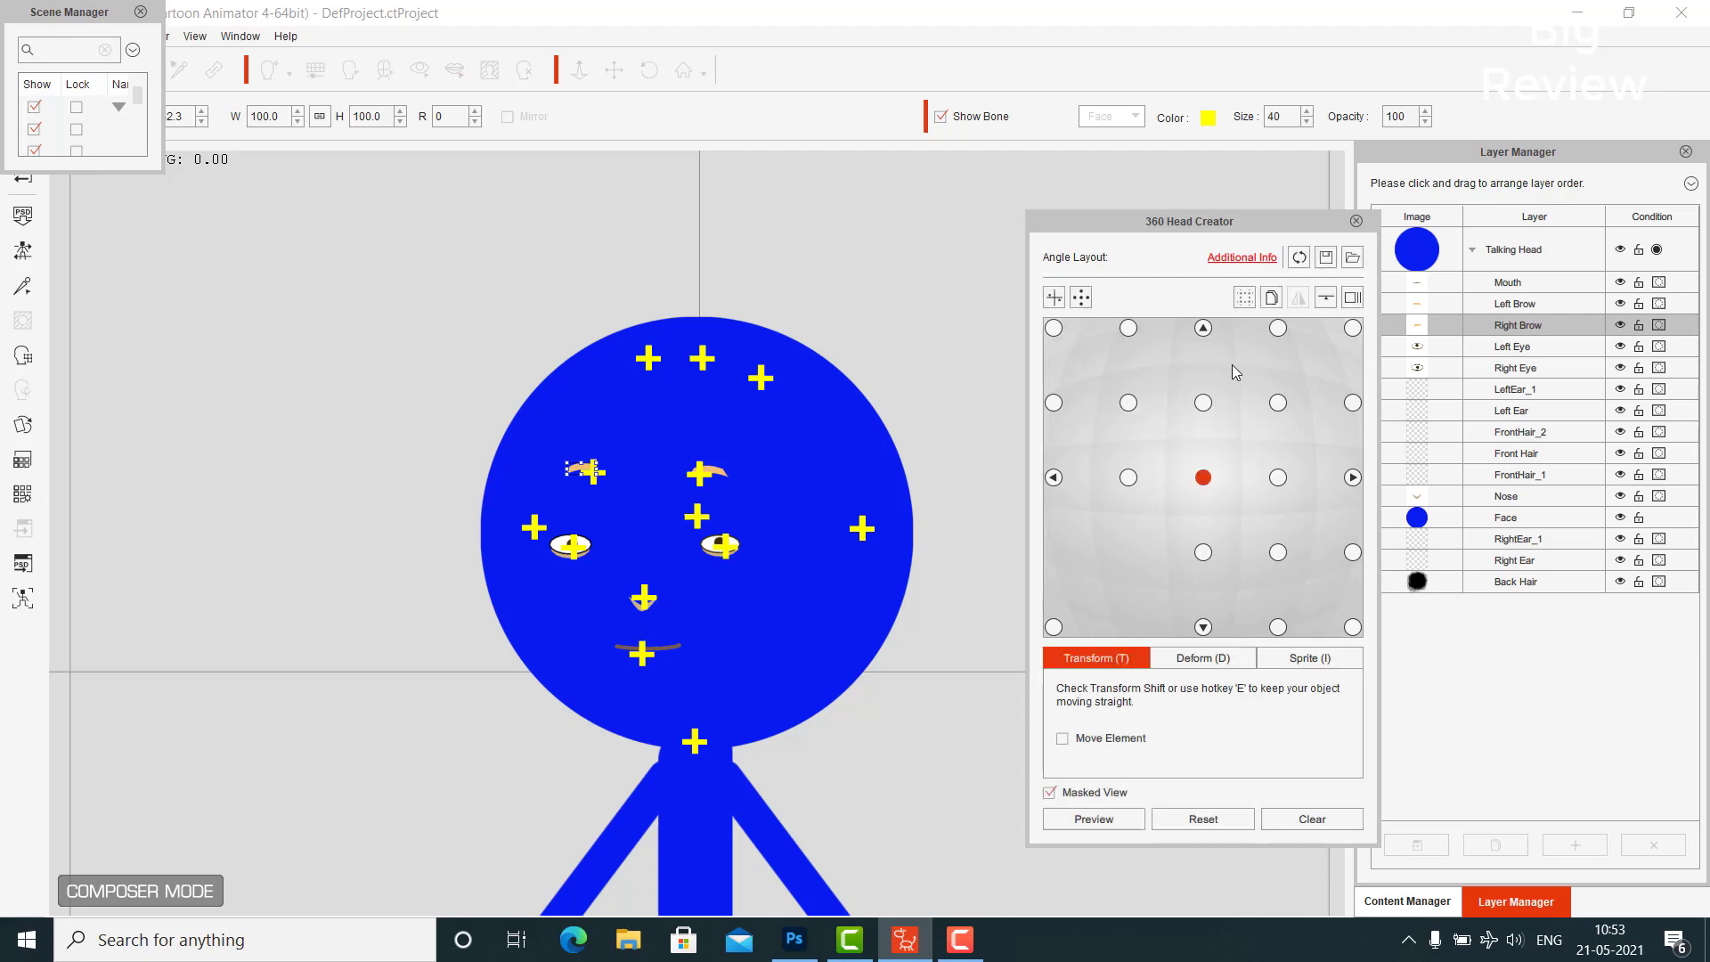
{"action": "left_click", "coordinate": [1271, 299]}
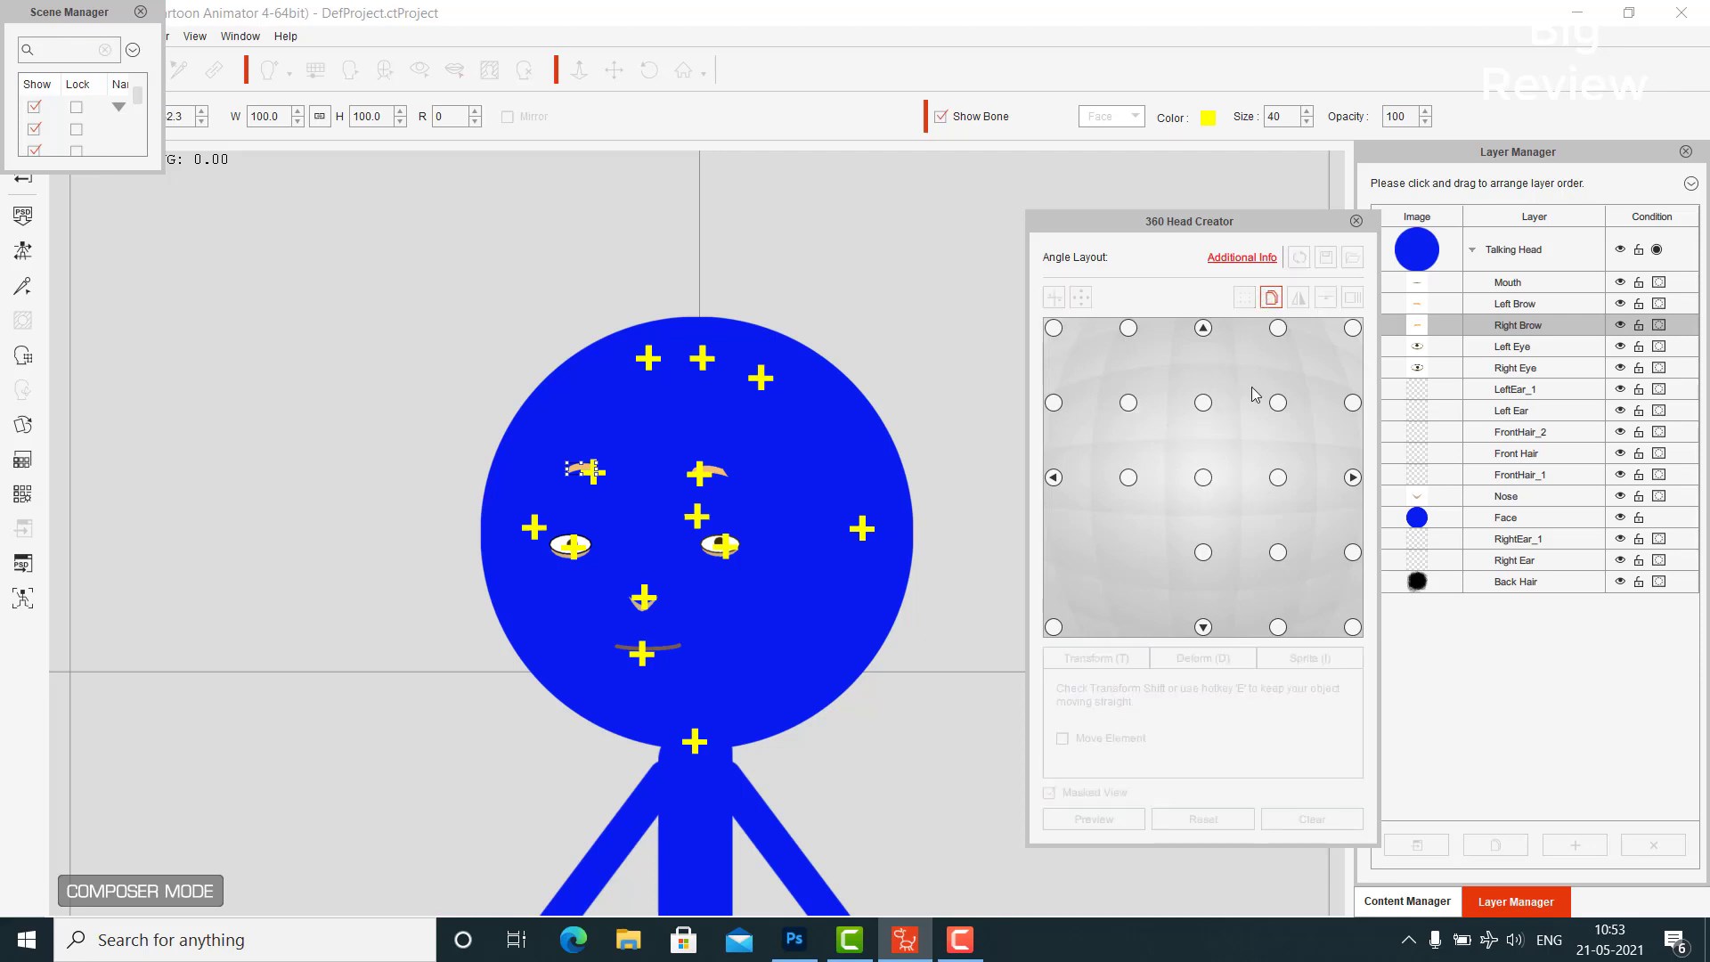
{"action": "left_click", "coordinate": [1204, 325]}
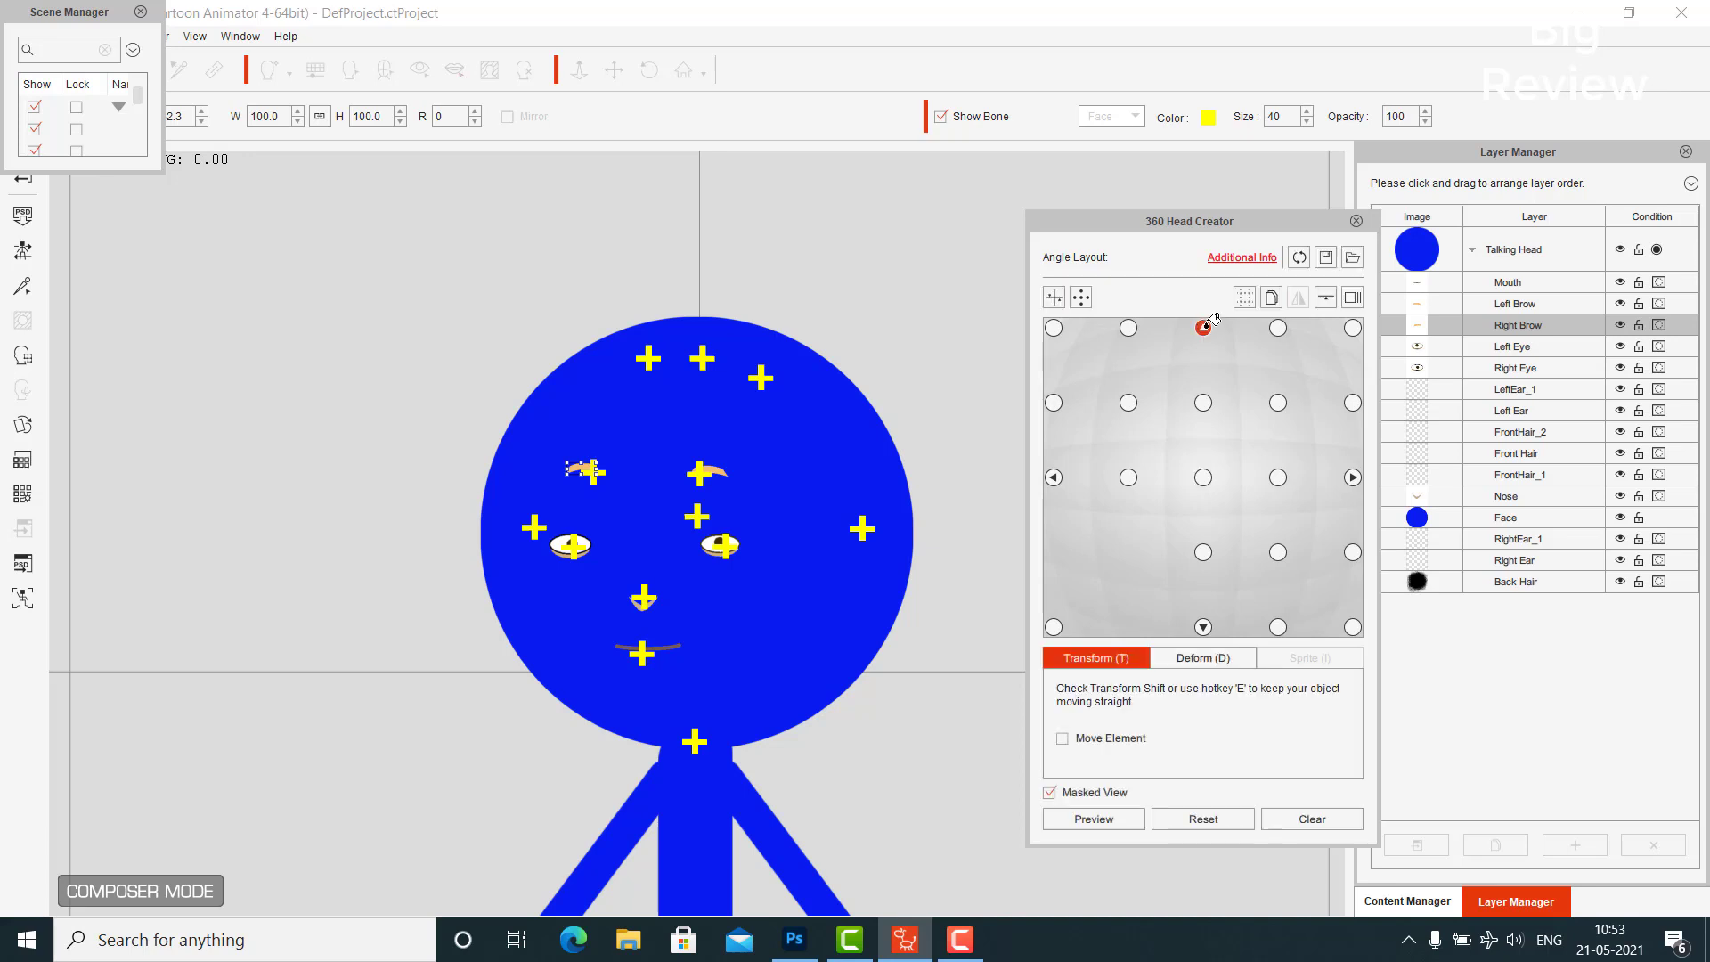
{"action": "left_click", "coordinate": [1203, 481]}
{"action": "left_click", "coordinate": [1272, 300]}
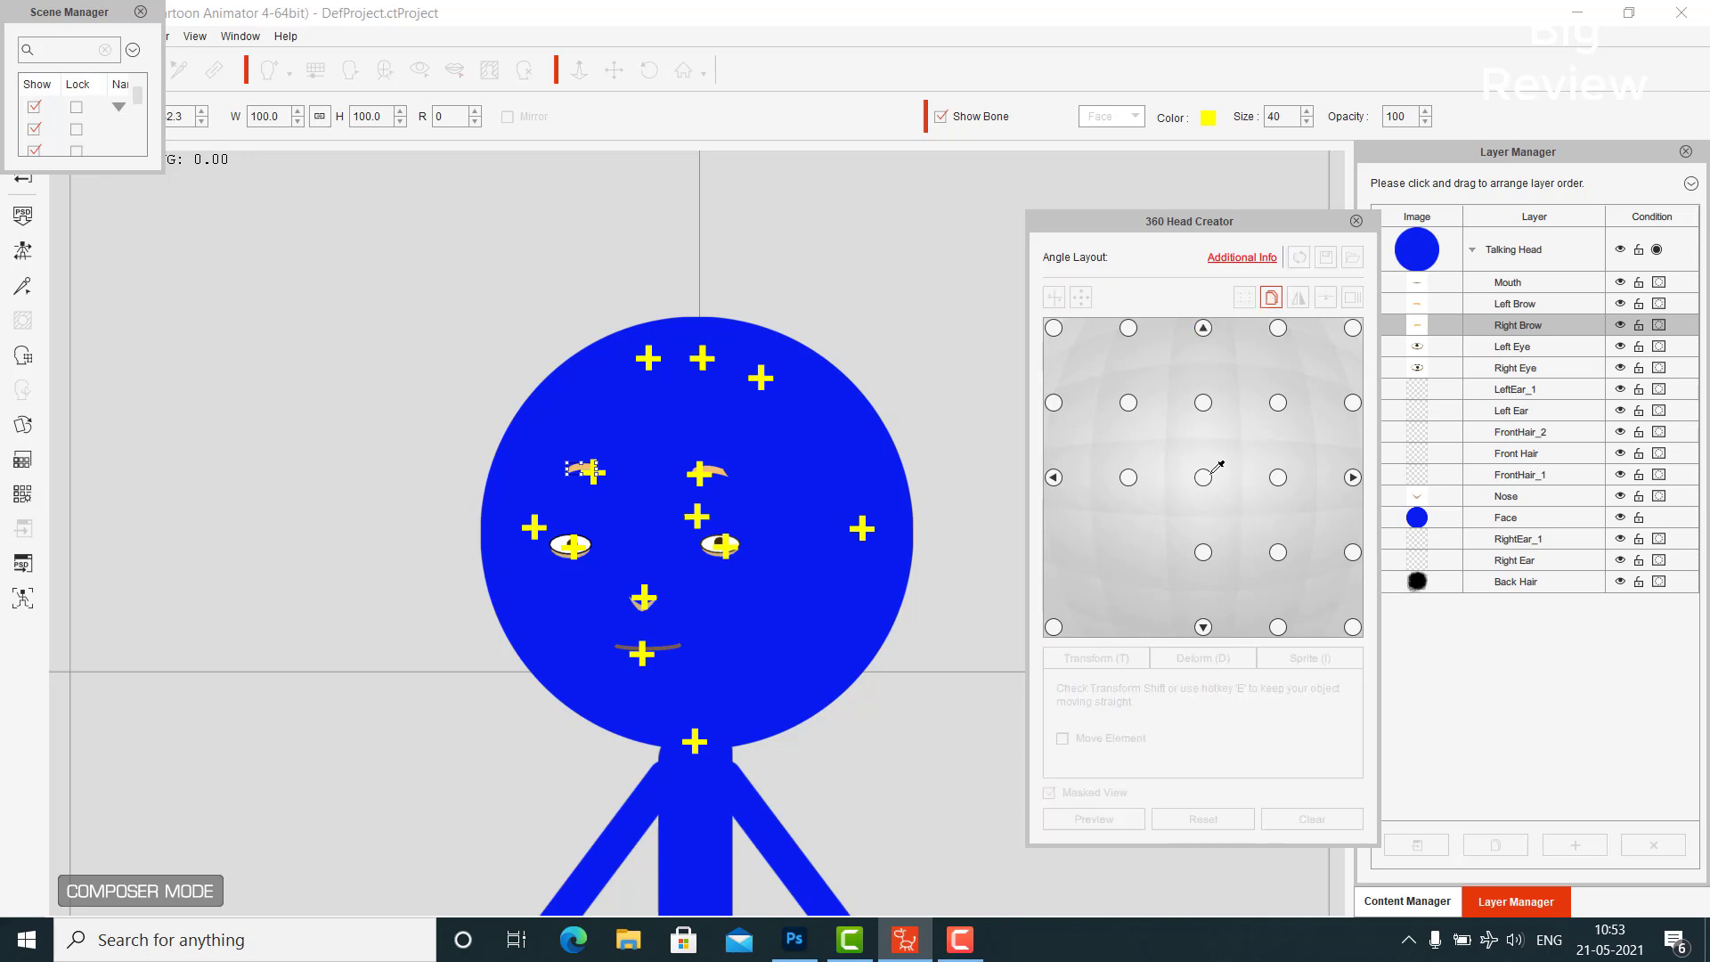
{"action": "left_click", "coordinate": [1353, 326]}
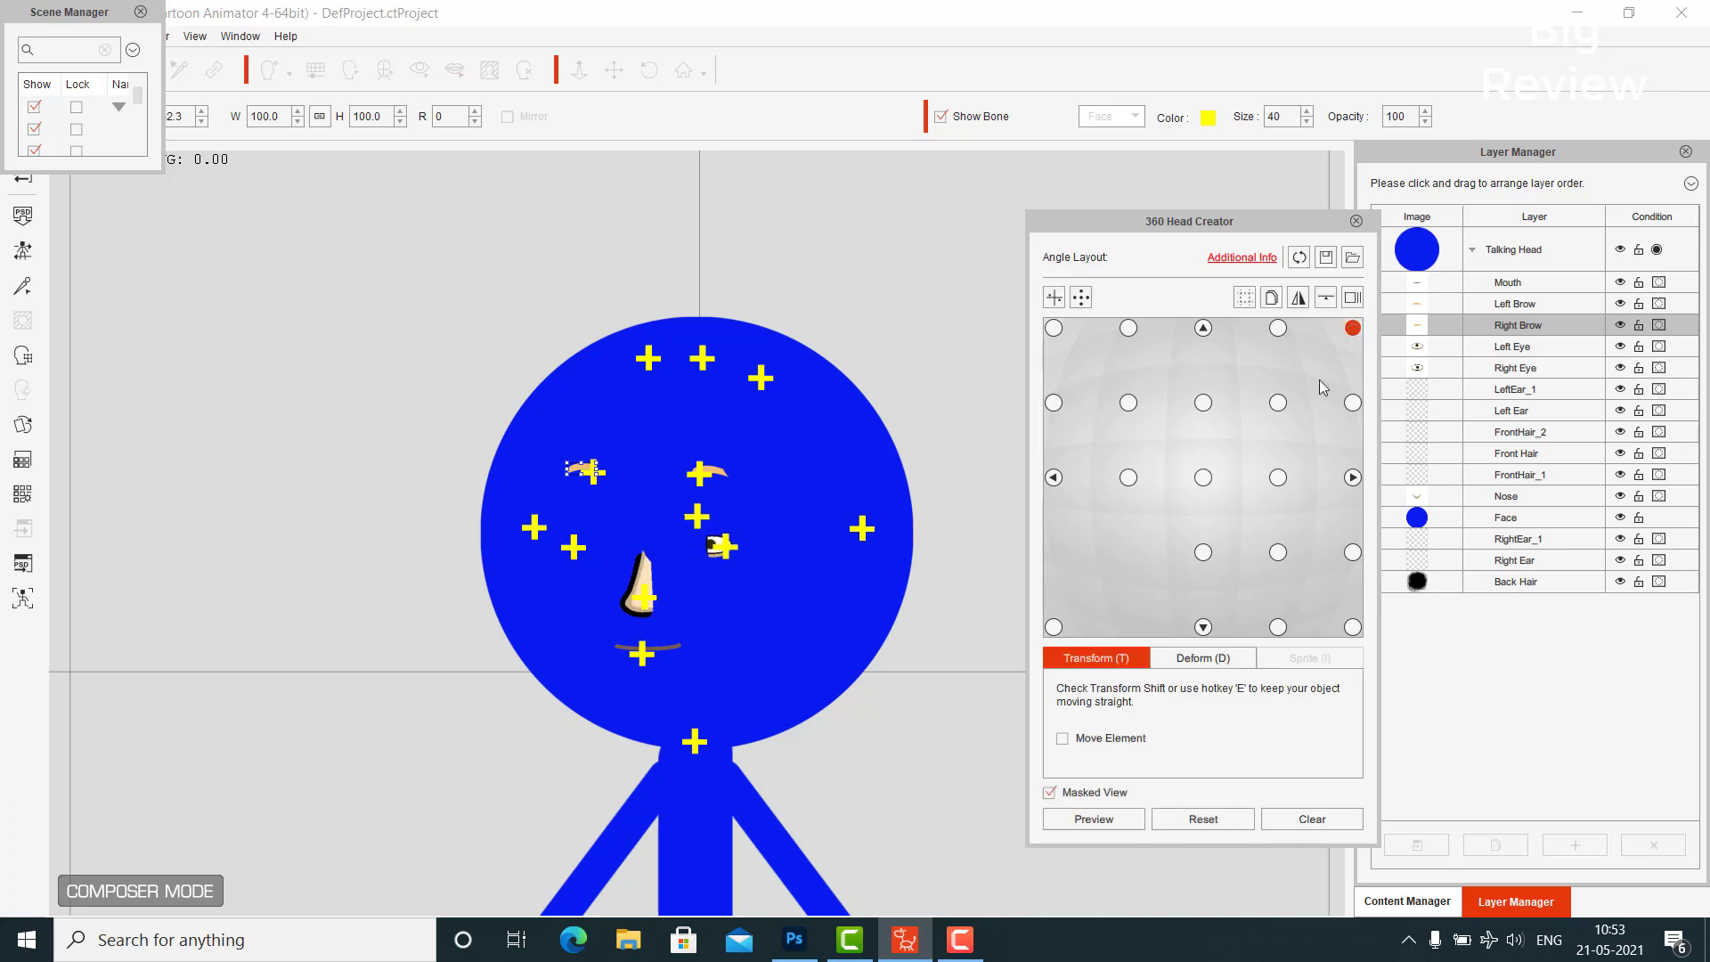
Copy the front angle's facial setup to the full right angle and return to the front angle
{"action": "left_click", "coordinate": [1203, 479]}
{"action": "left_click", "coordinate": [1271, 296]}
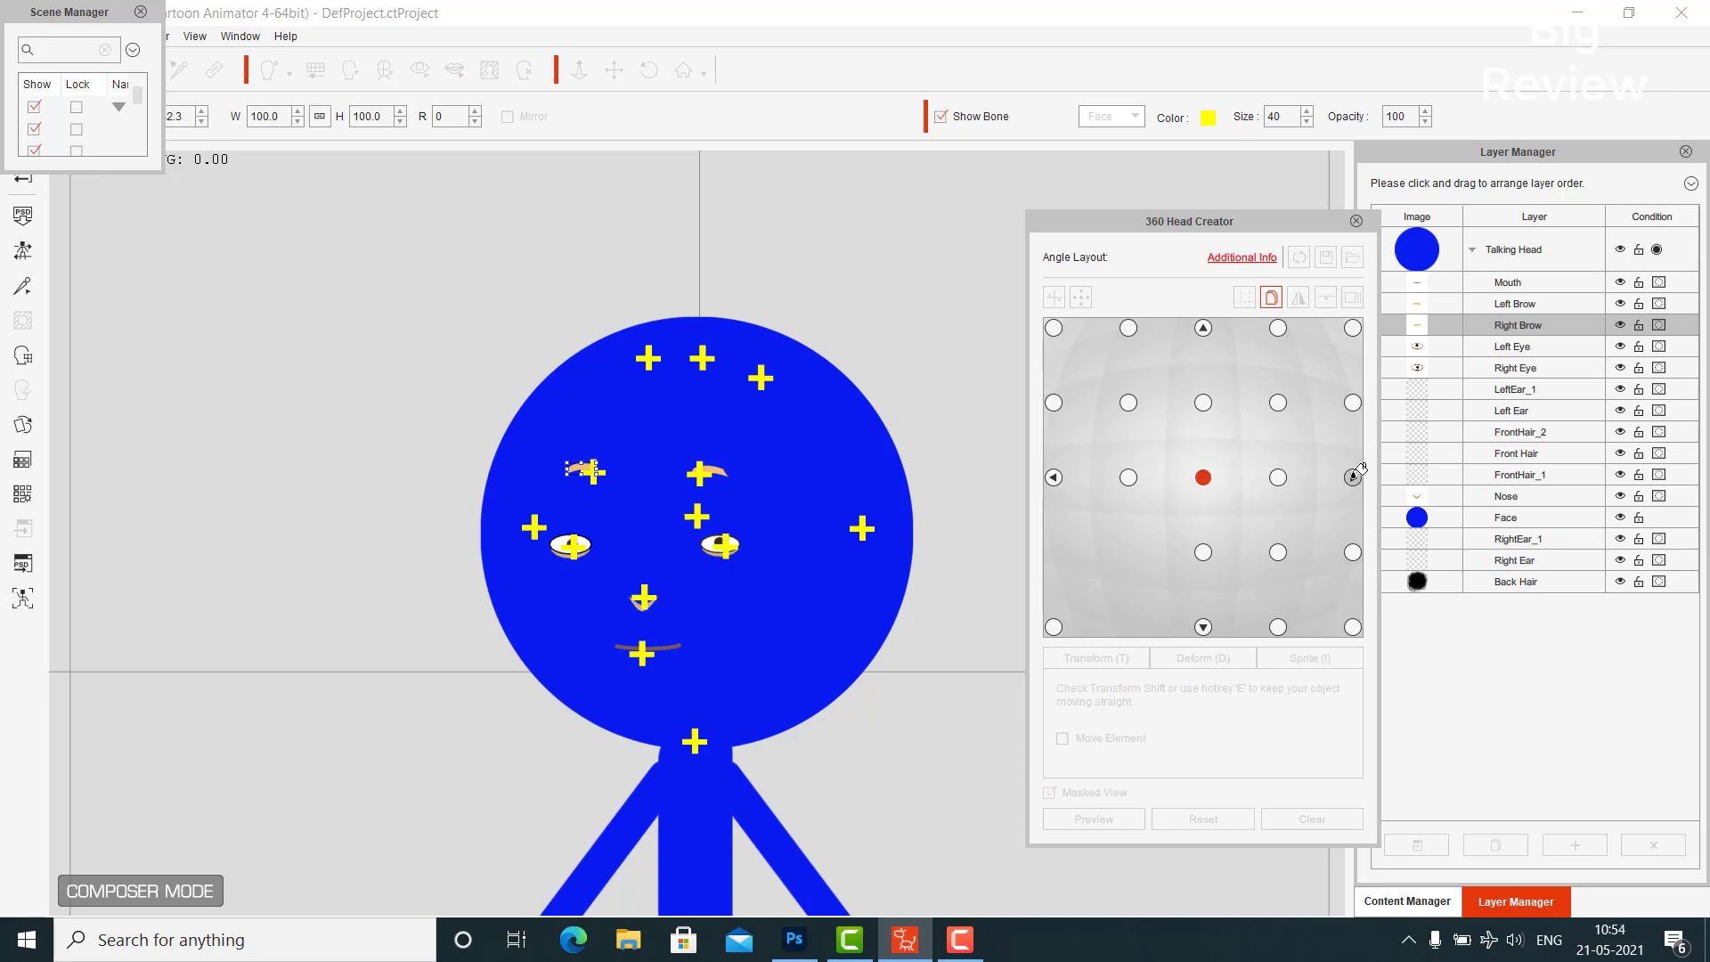
{"action": "left_click", "coordinate": [1353, 477]}
{"action": "left_click", "coordinate": [1203, 477]}
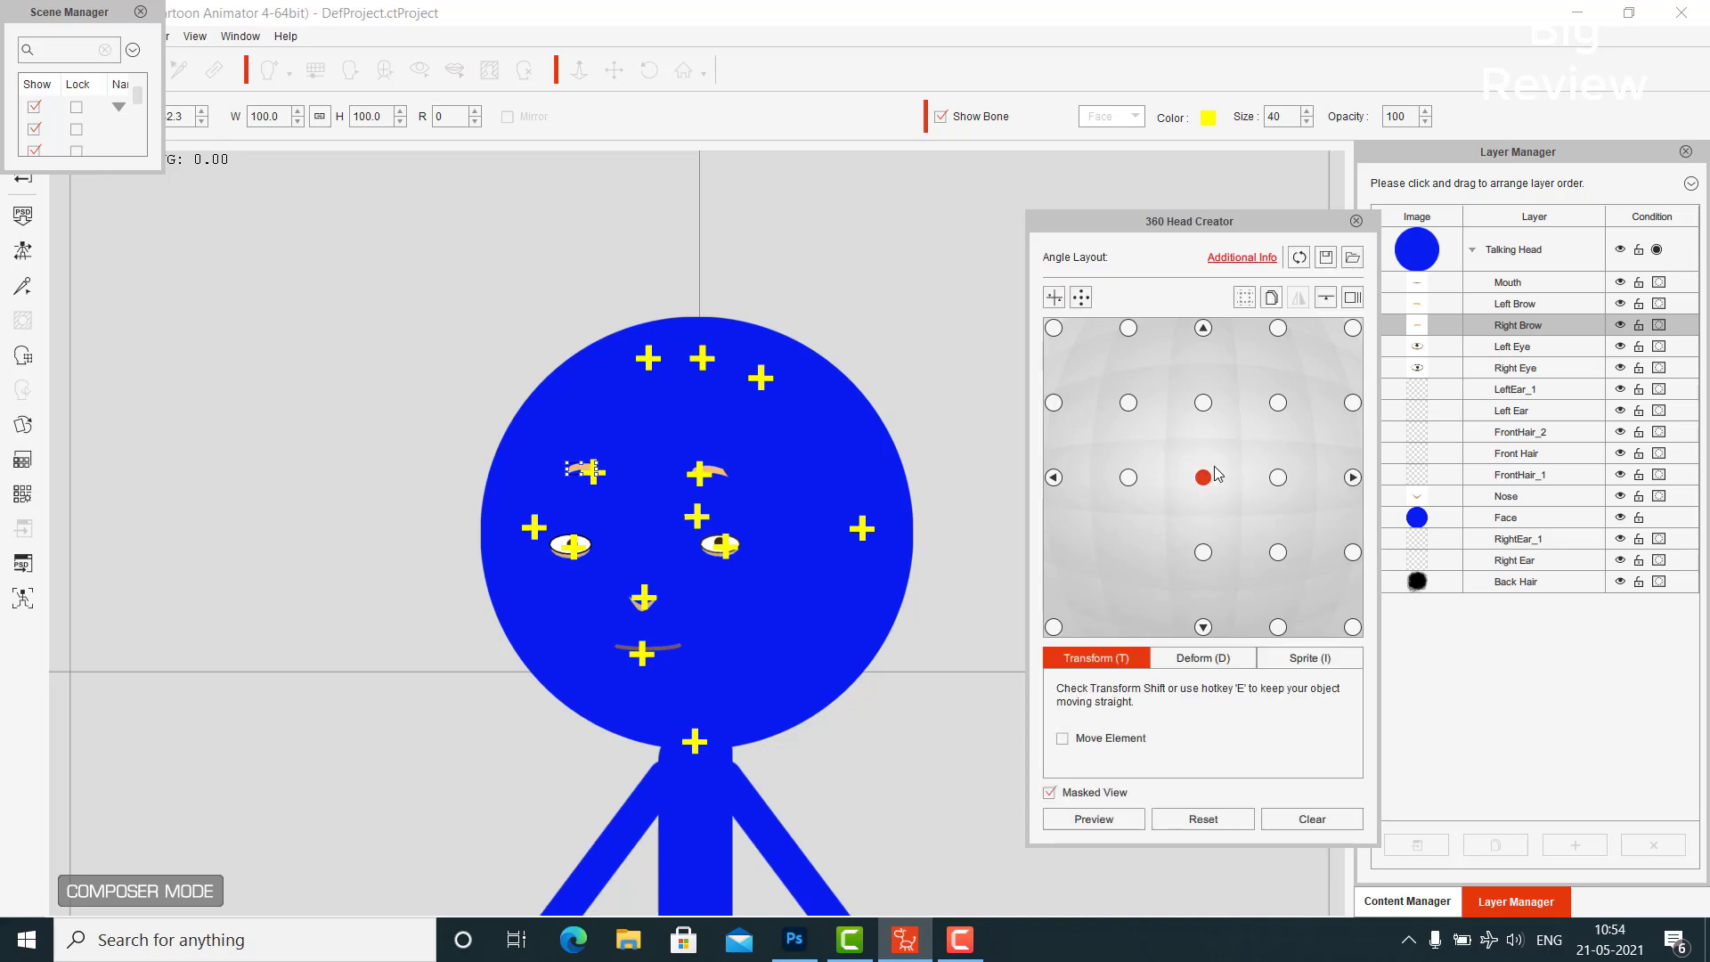
Copy the front angle's facial setup to the full-right angle one row up and to the straight-down angle of the head
{"action": "left_click", "coordinate": [1272, 298]}
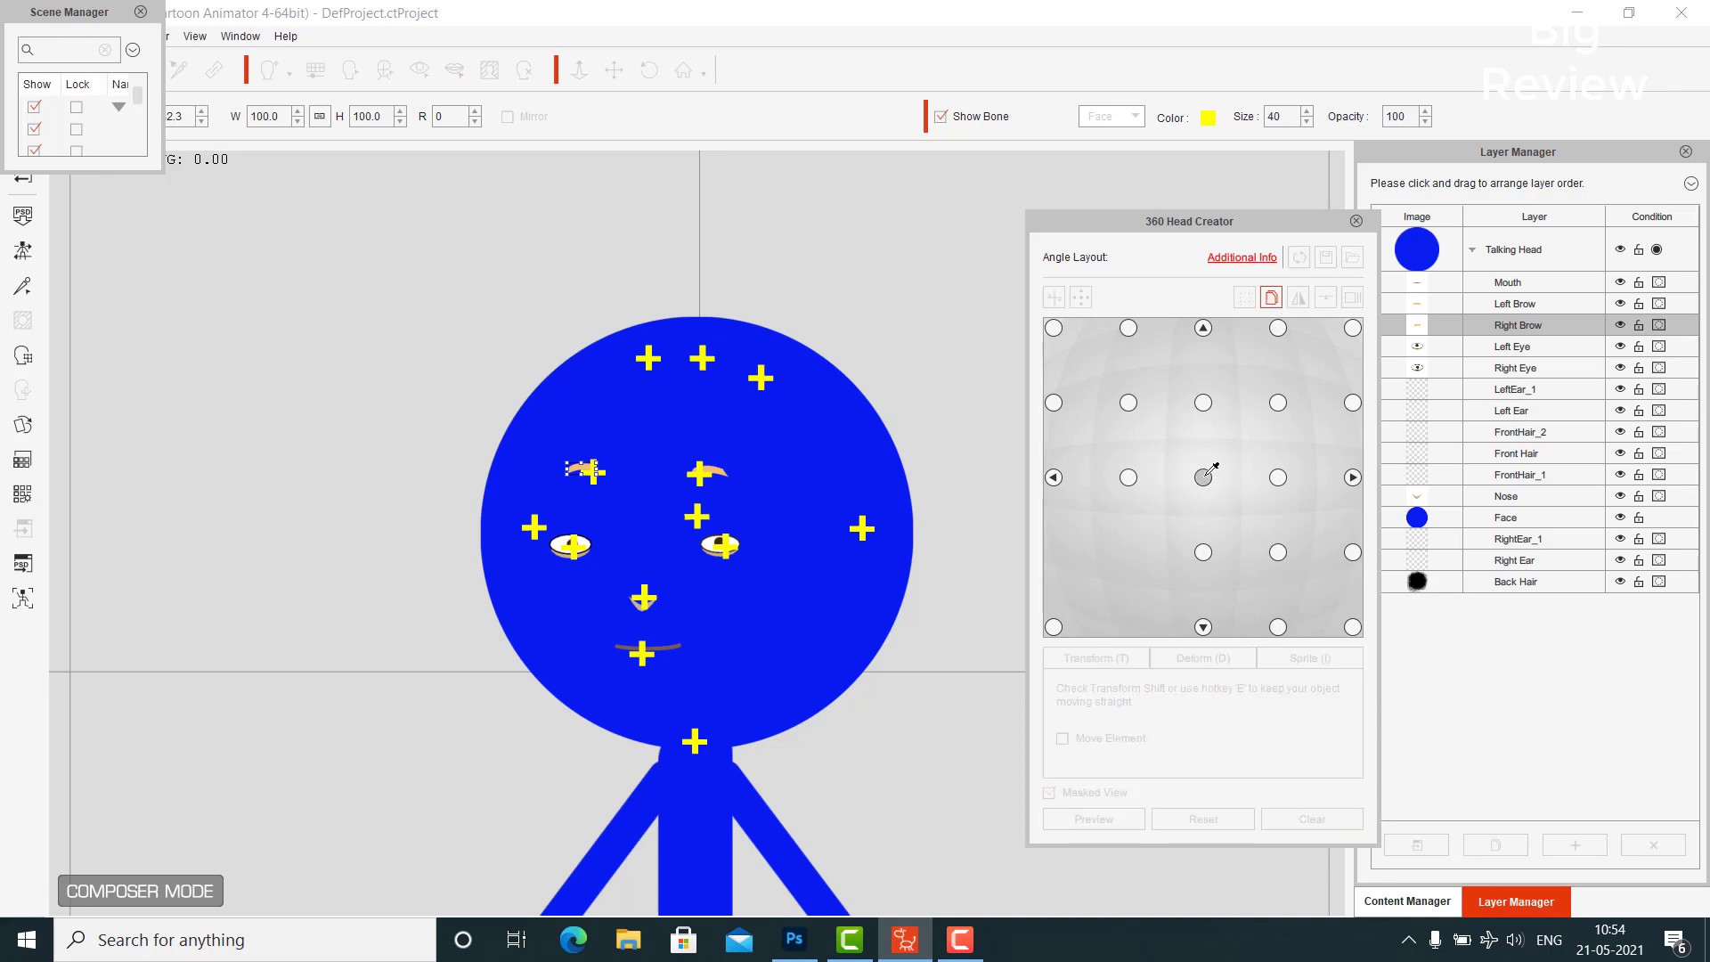
{"action": "left_click", "coordinate": [1353, 402]}
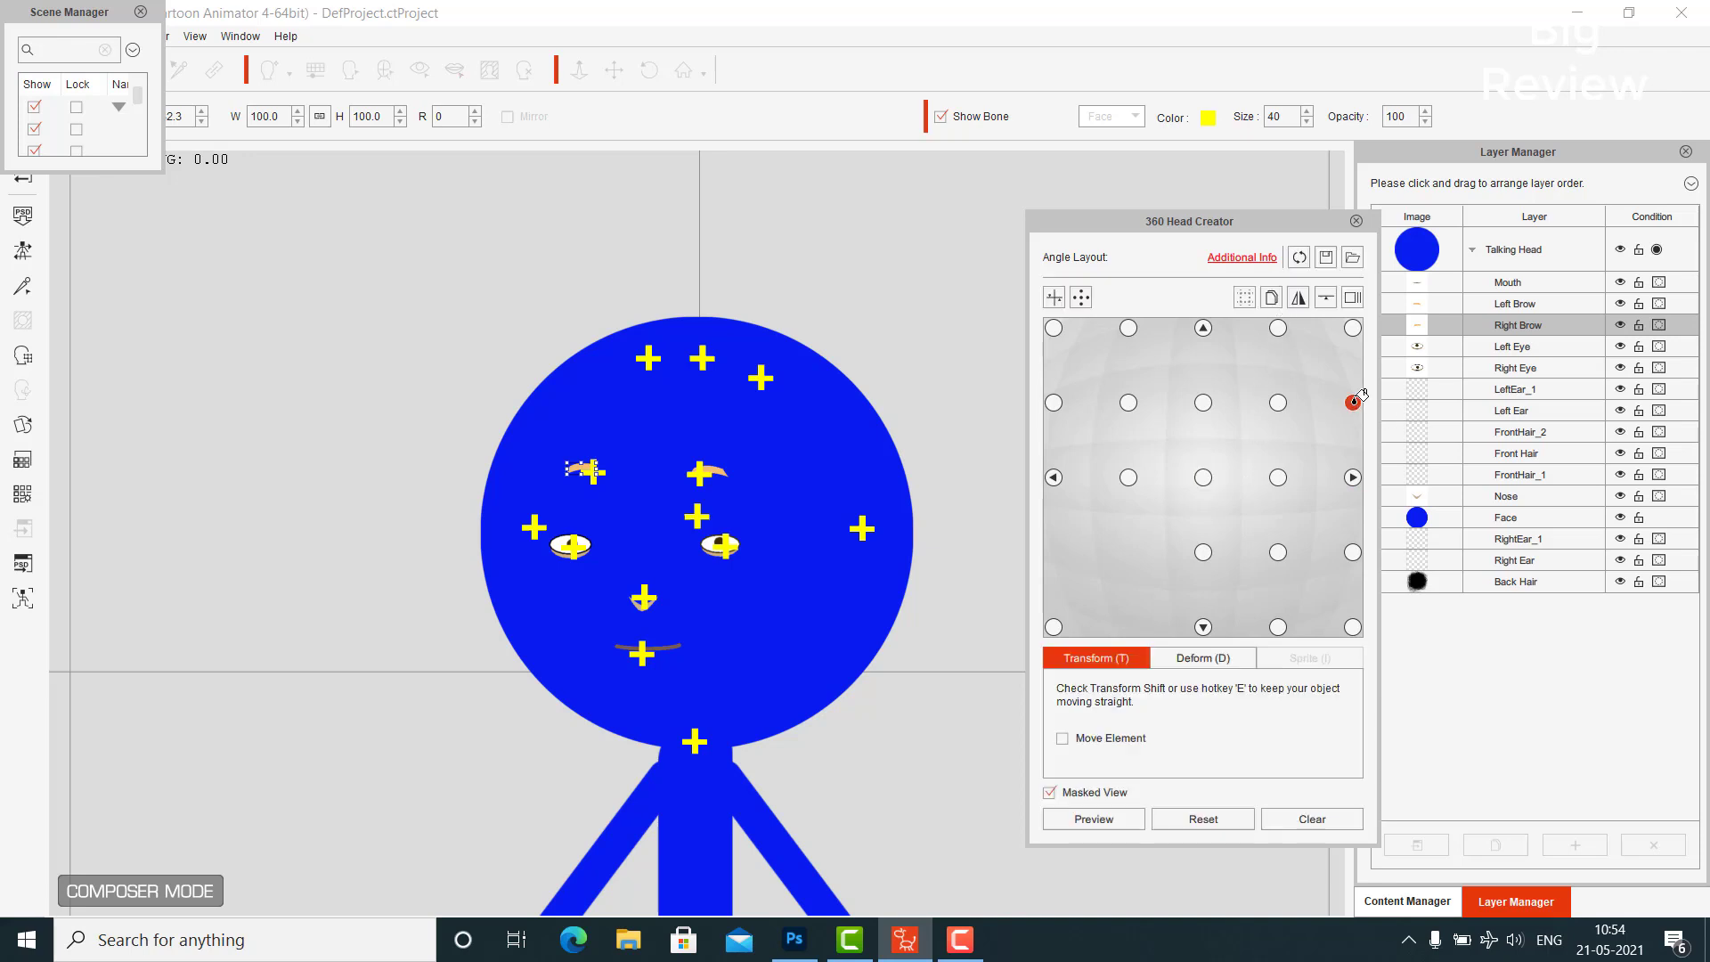
{"action": "left_click", "coordinate": [1203, 478]}
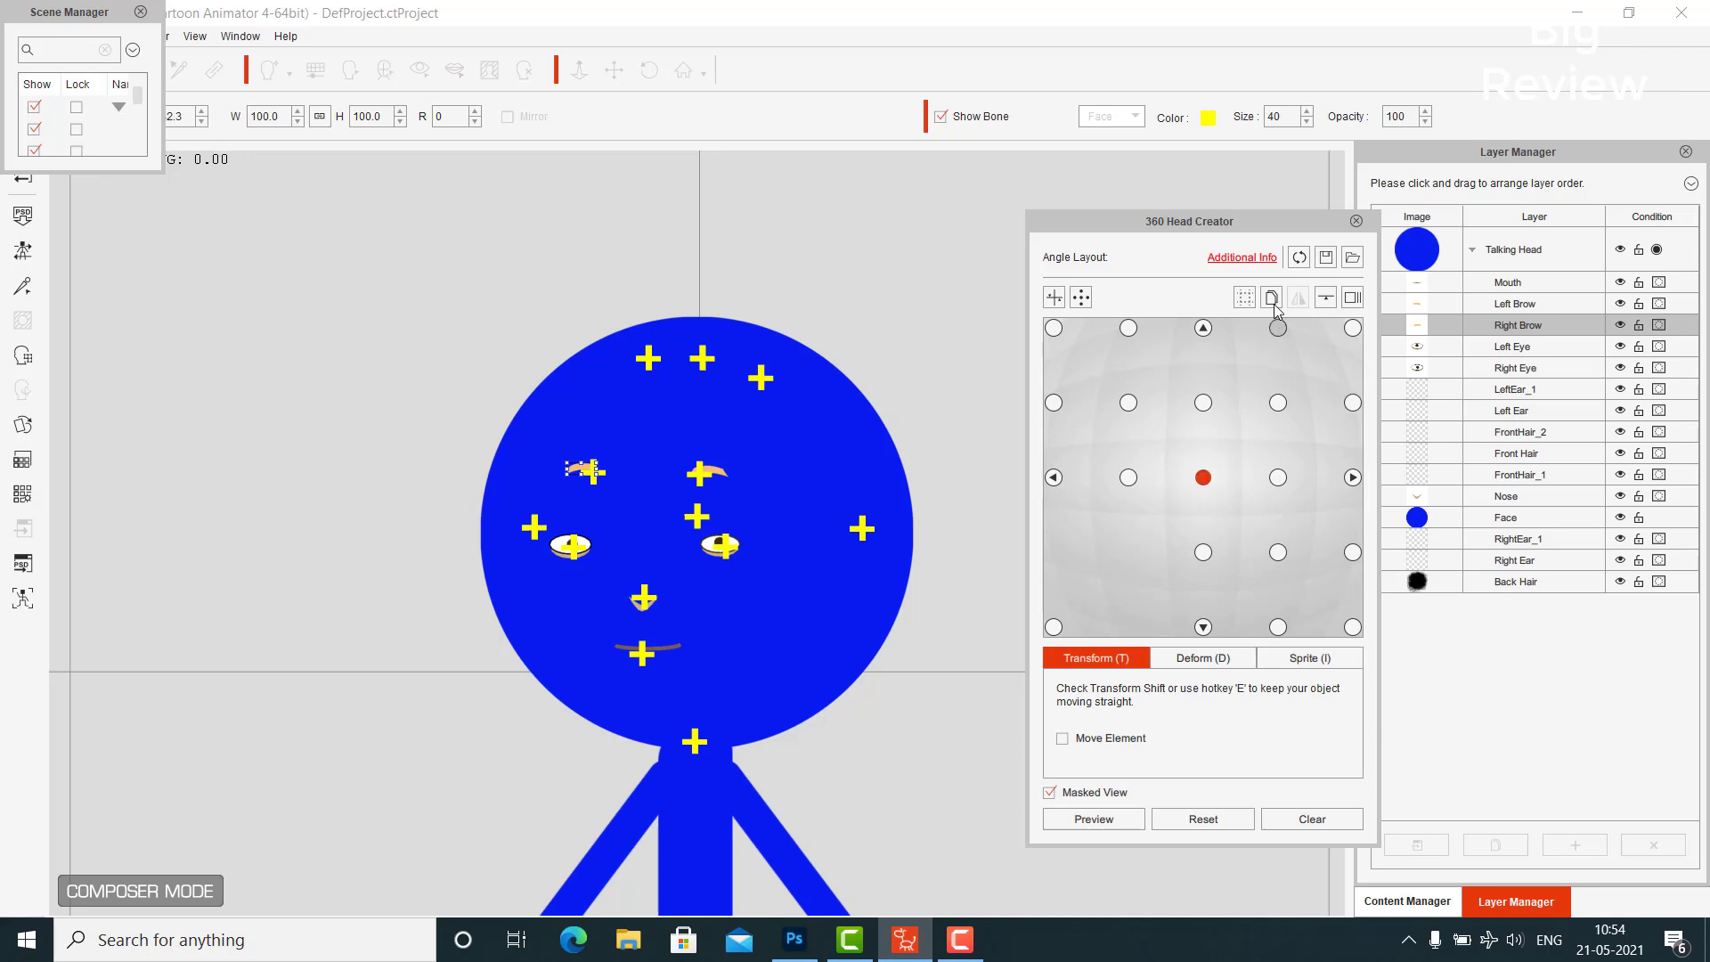
{"action": "left_click", "coordinate": [1271, 297]}
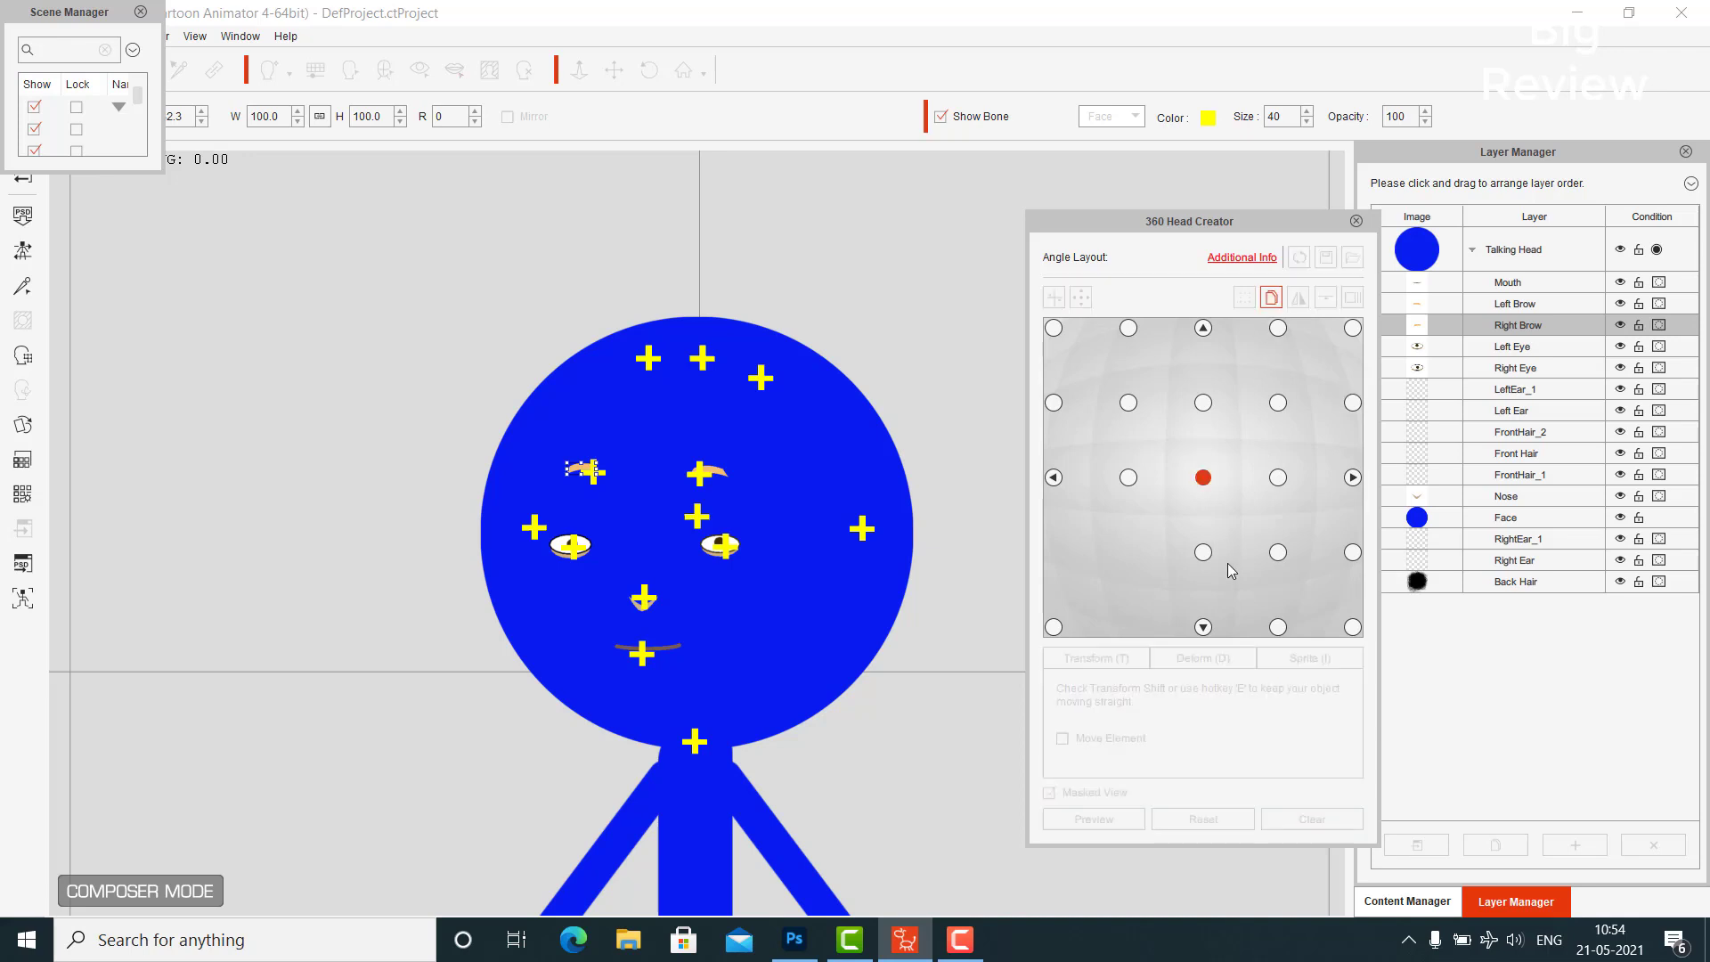
{"action": "left_click", "coordinate": [1203, 625]}
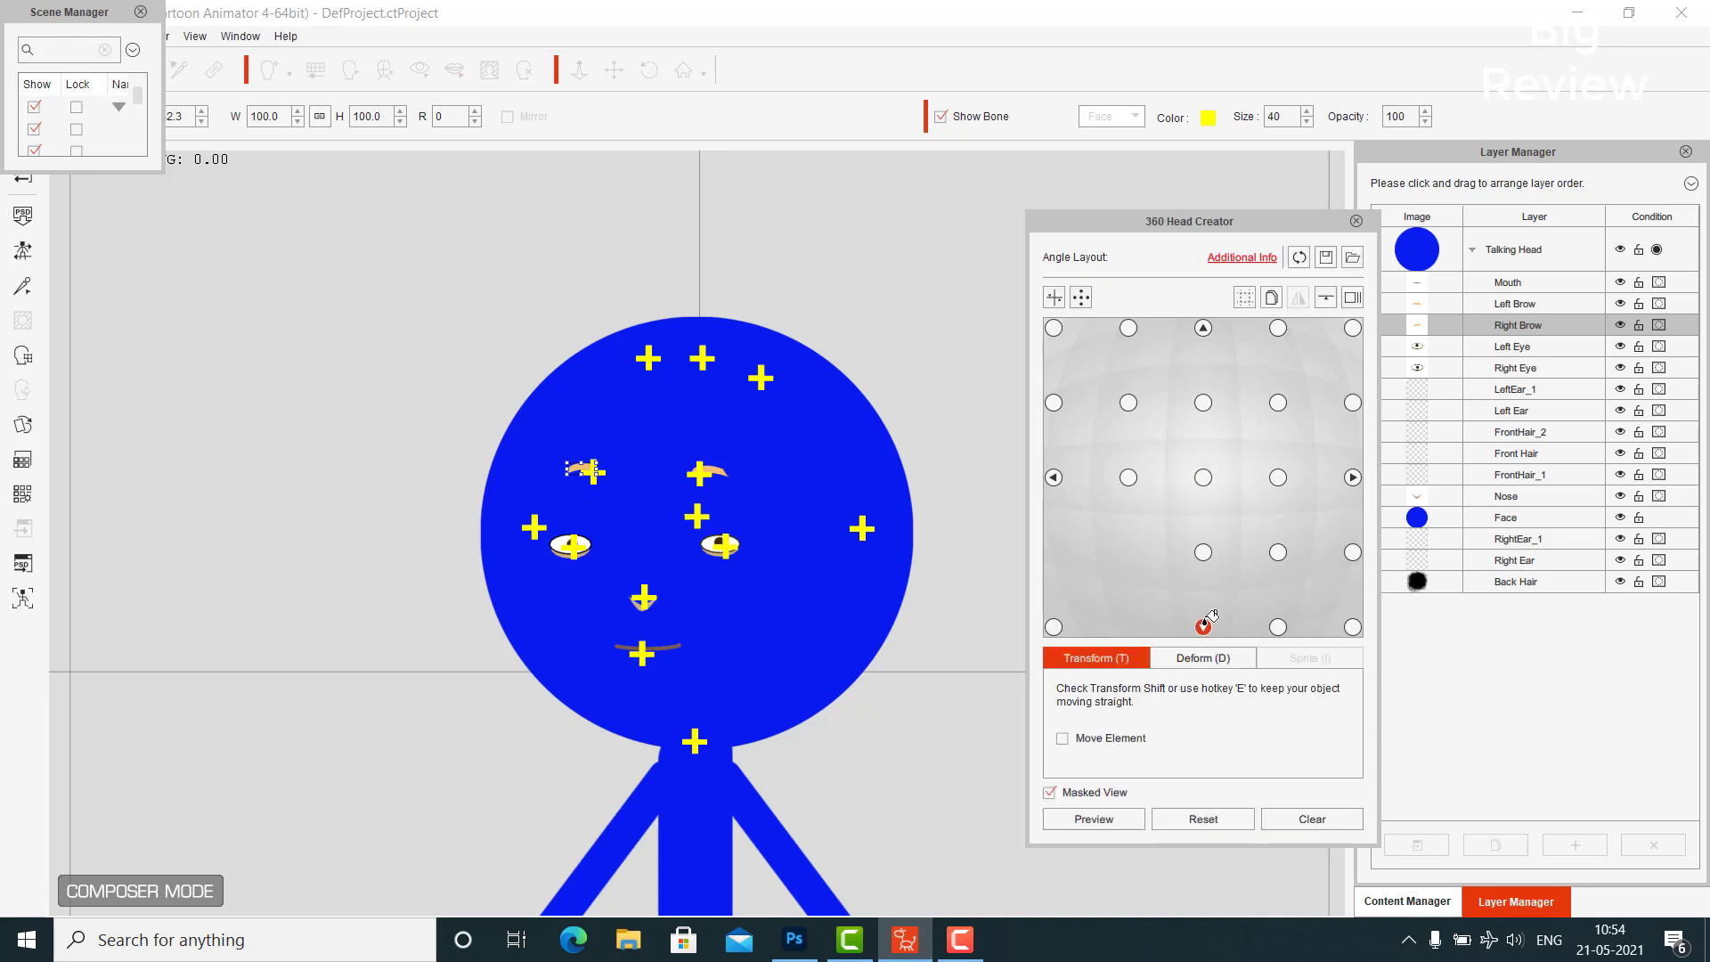
{"action": "left_click", "coordinate": [1203, 478]}
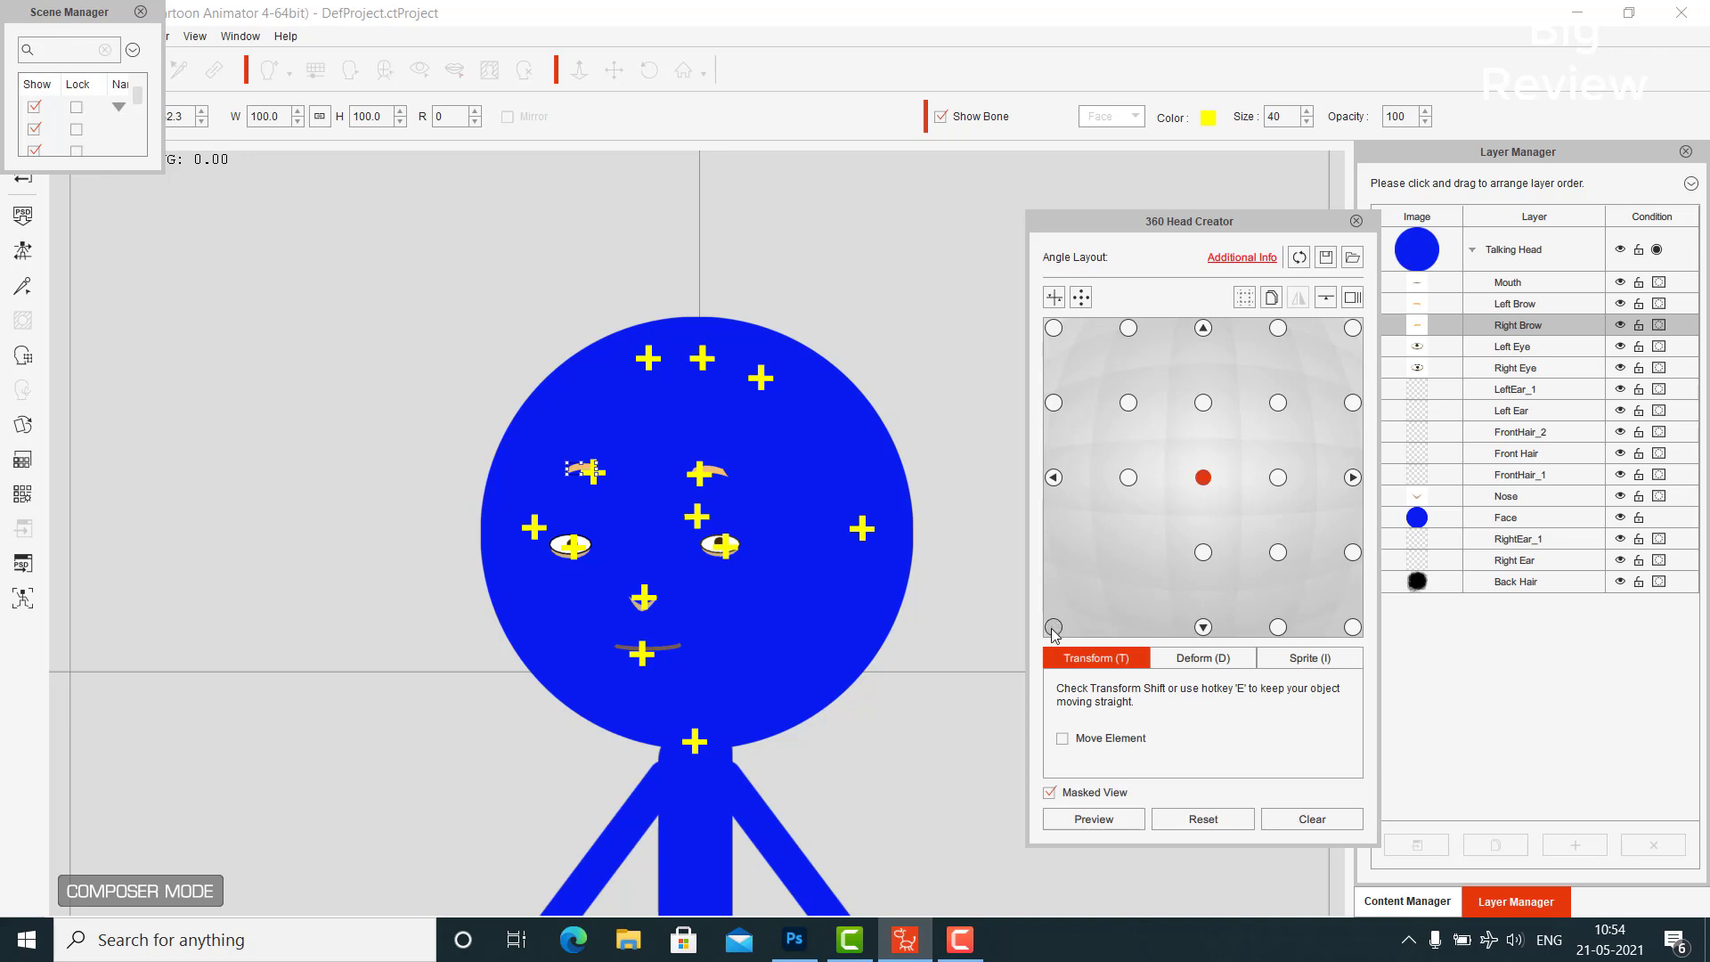
Examine the facial feature placement at the outer head angles, going through the corners, the full-right column and the top row
{"action": "left_click", "coordinate": [1053, 626]}
{"action": "left_click", "coordinate": [1203, 478]}
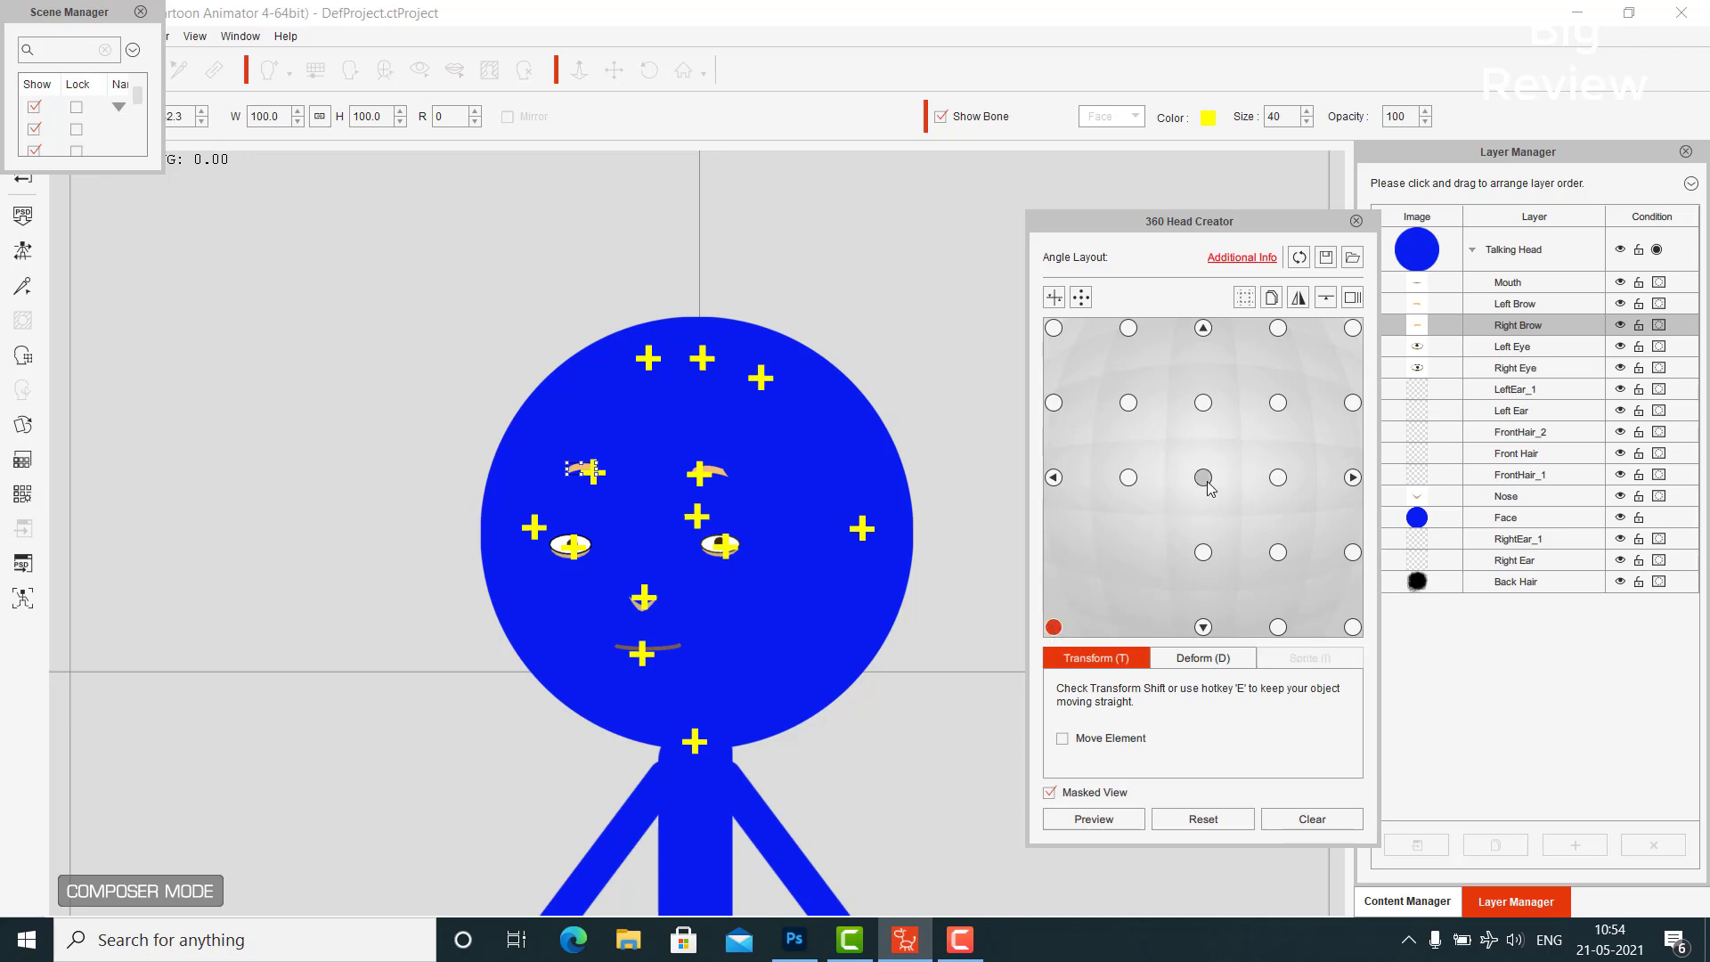
{"action": "left_click", "coordinate": [1352, 627]}
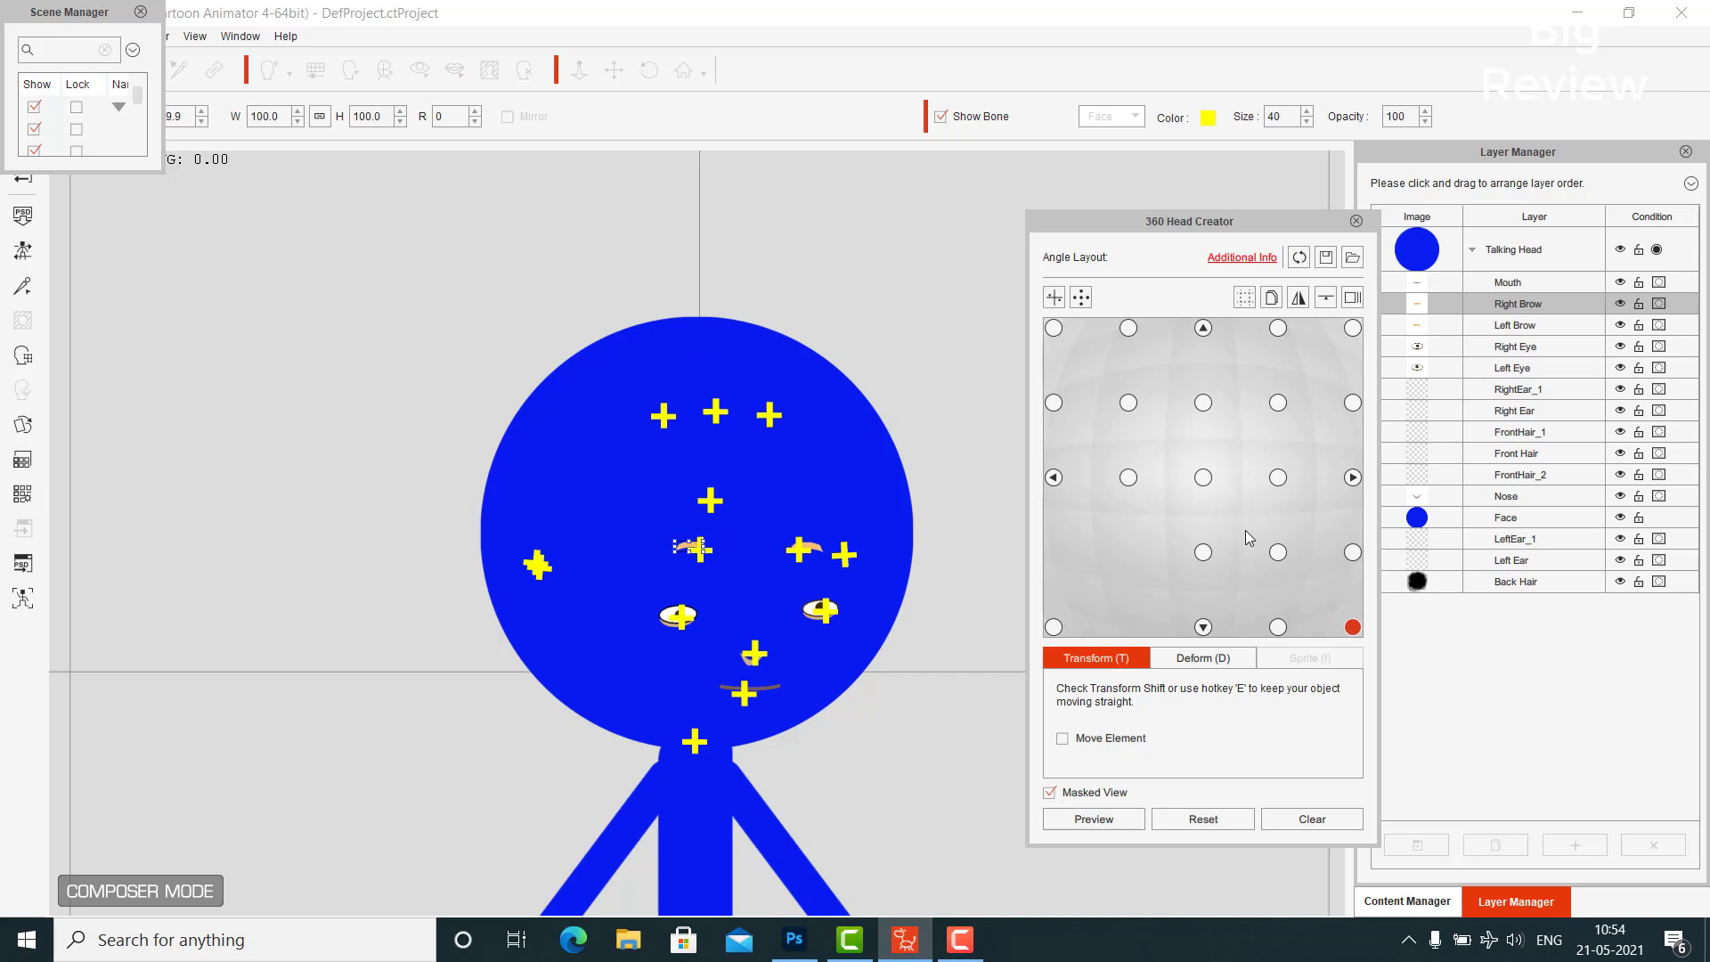
{"action": "left_click", "coordinate": [1352, 552]}
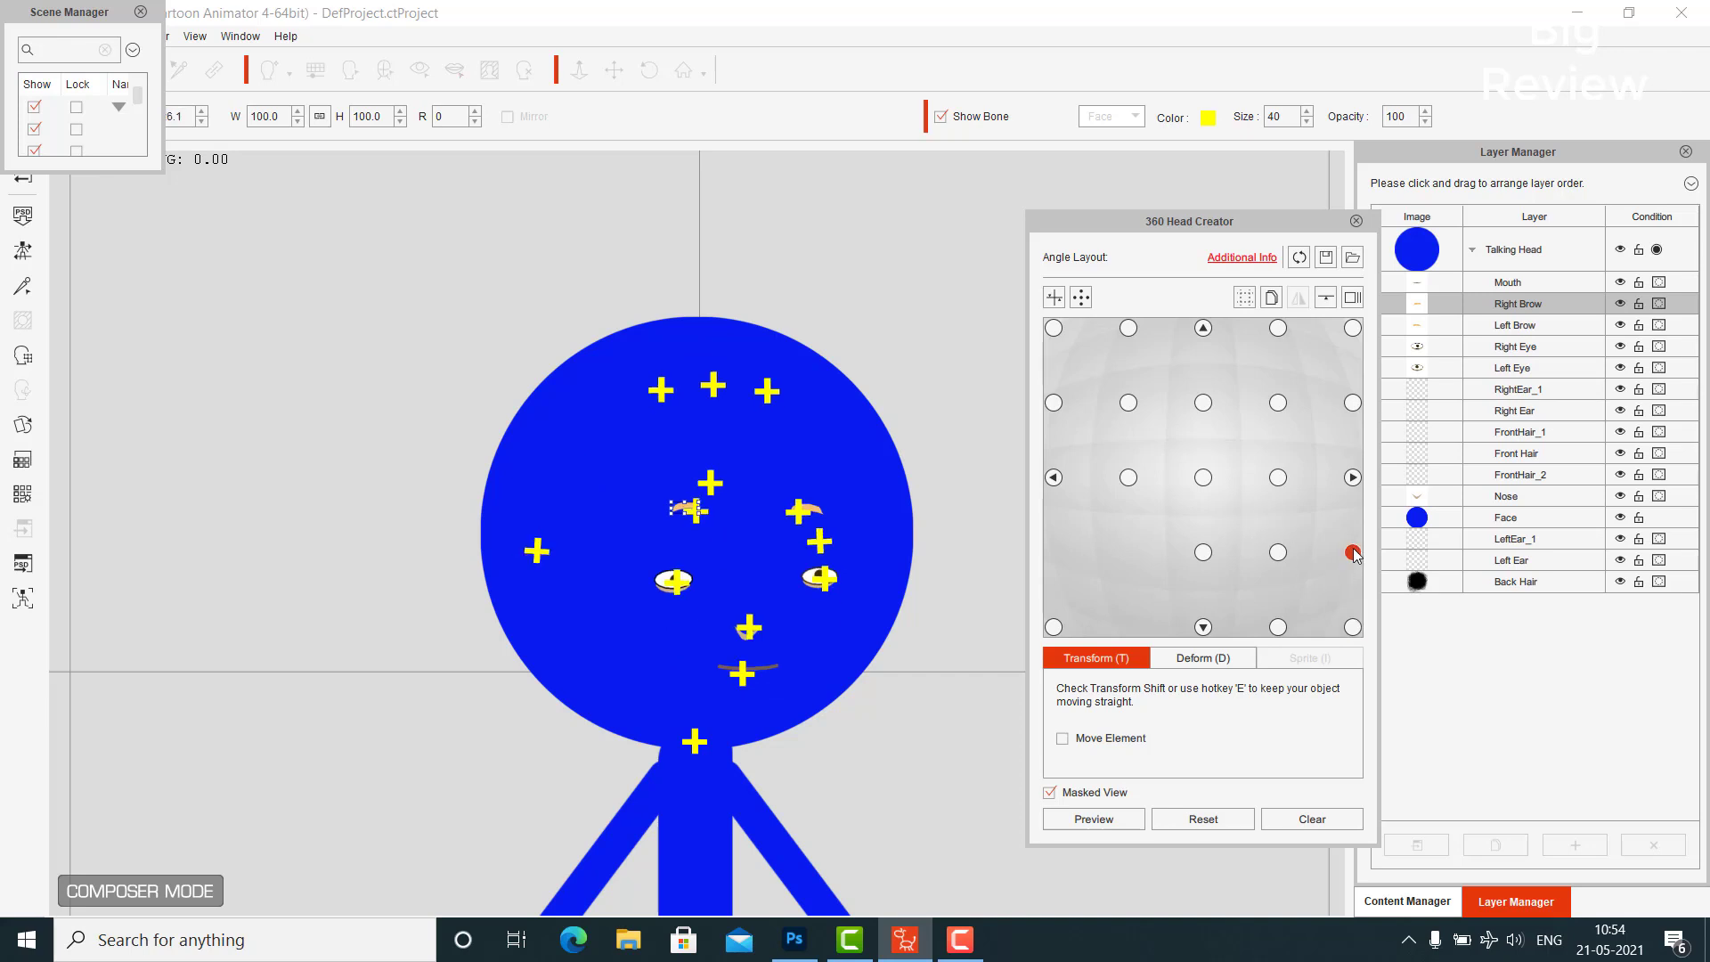
{"action": "left_click", "coordinate": [1353, 478]}
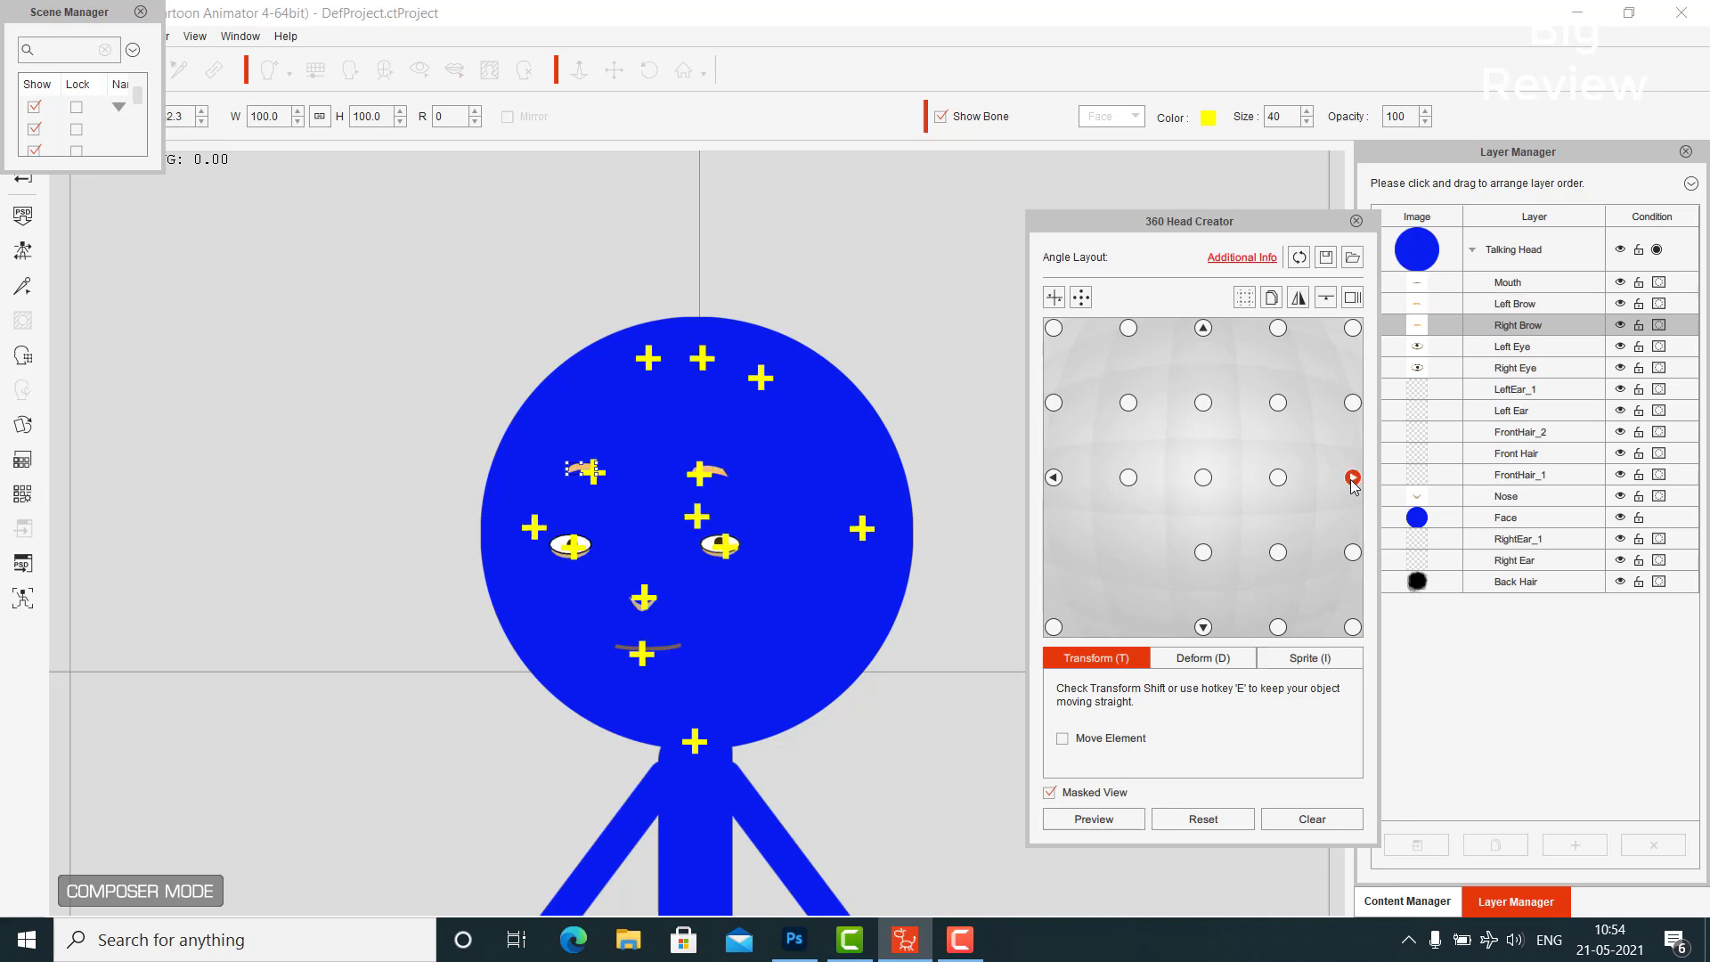
{"action": "left_click", "coordinate": [1350, 403]}
{"action": "left_click", "coordinate": [1277, 327]}
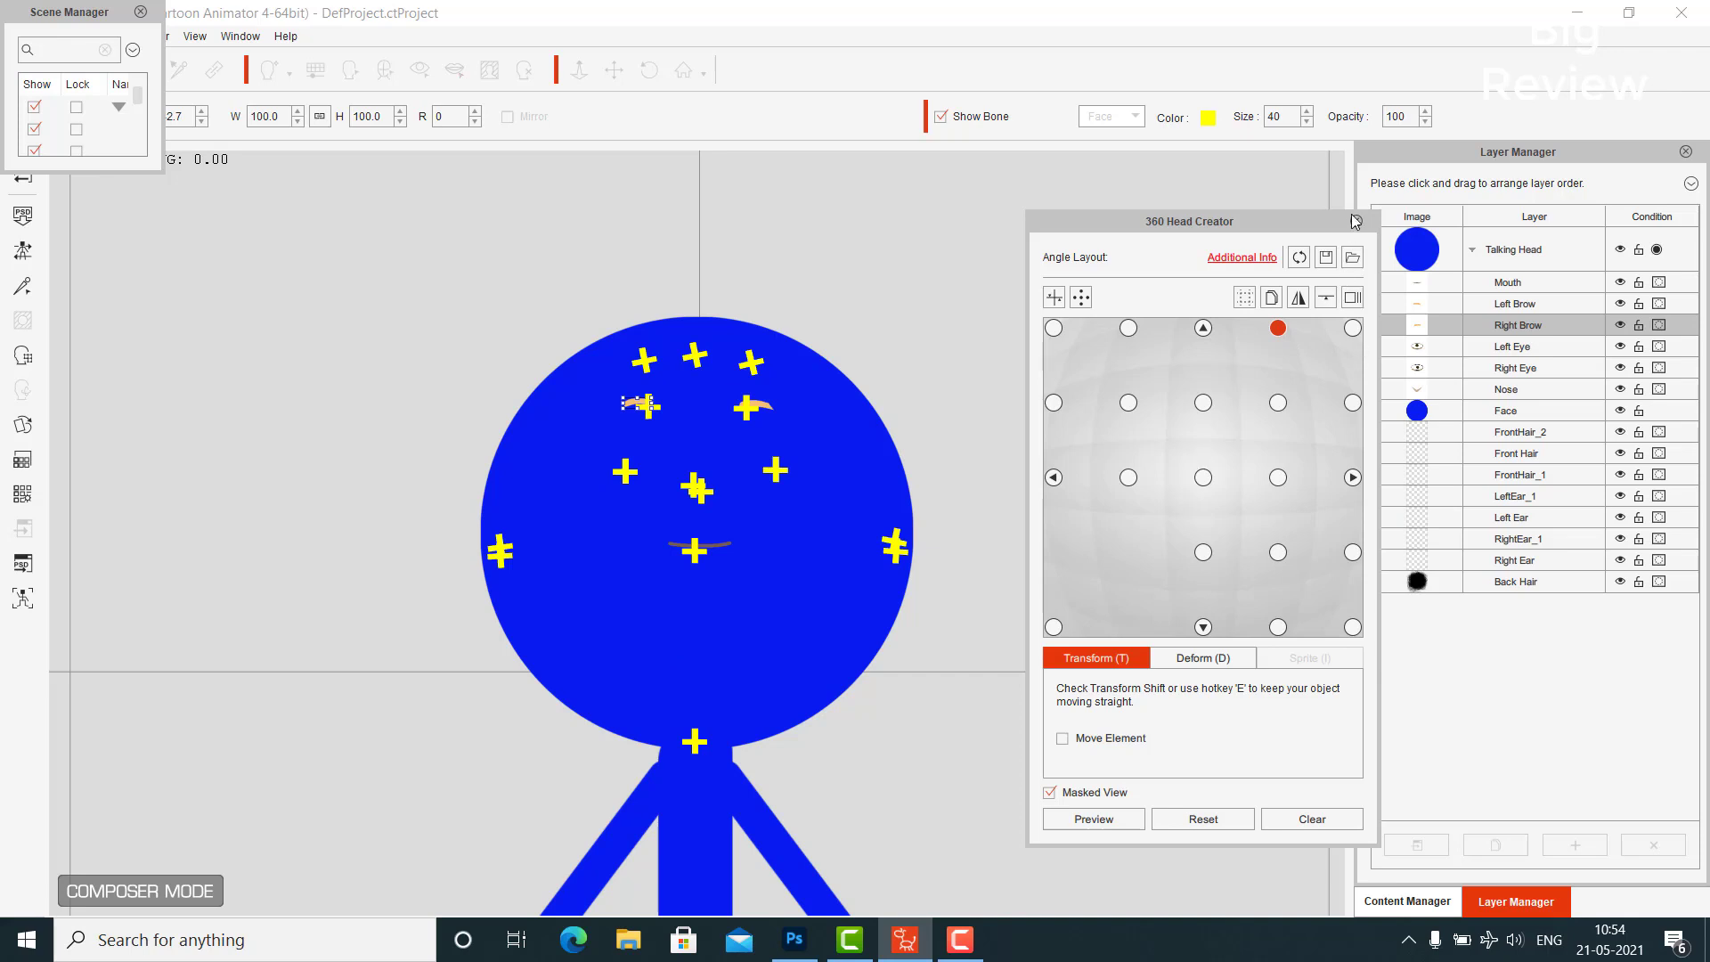
{"action": "left_click", "coordinate": [1129, 329]}
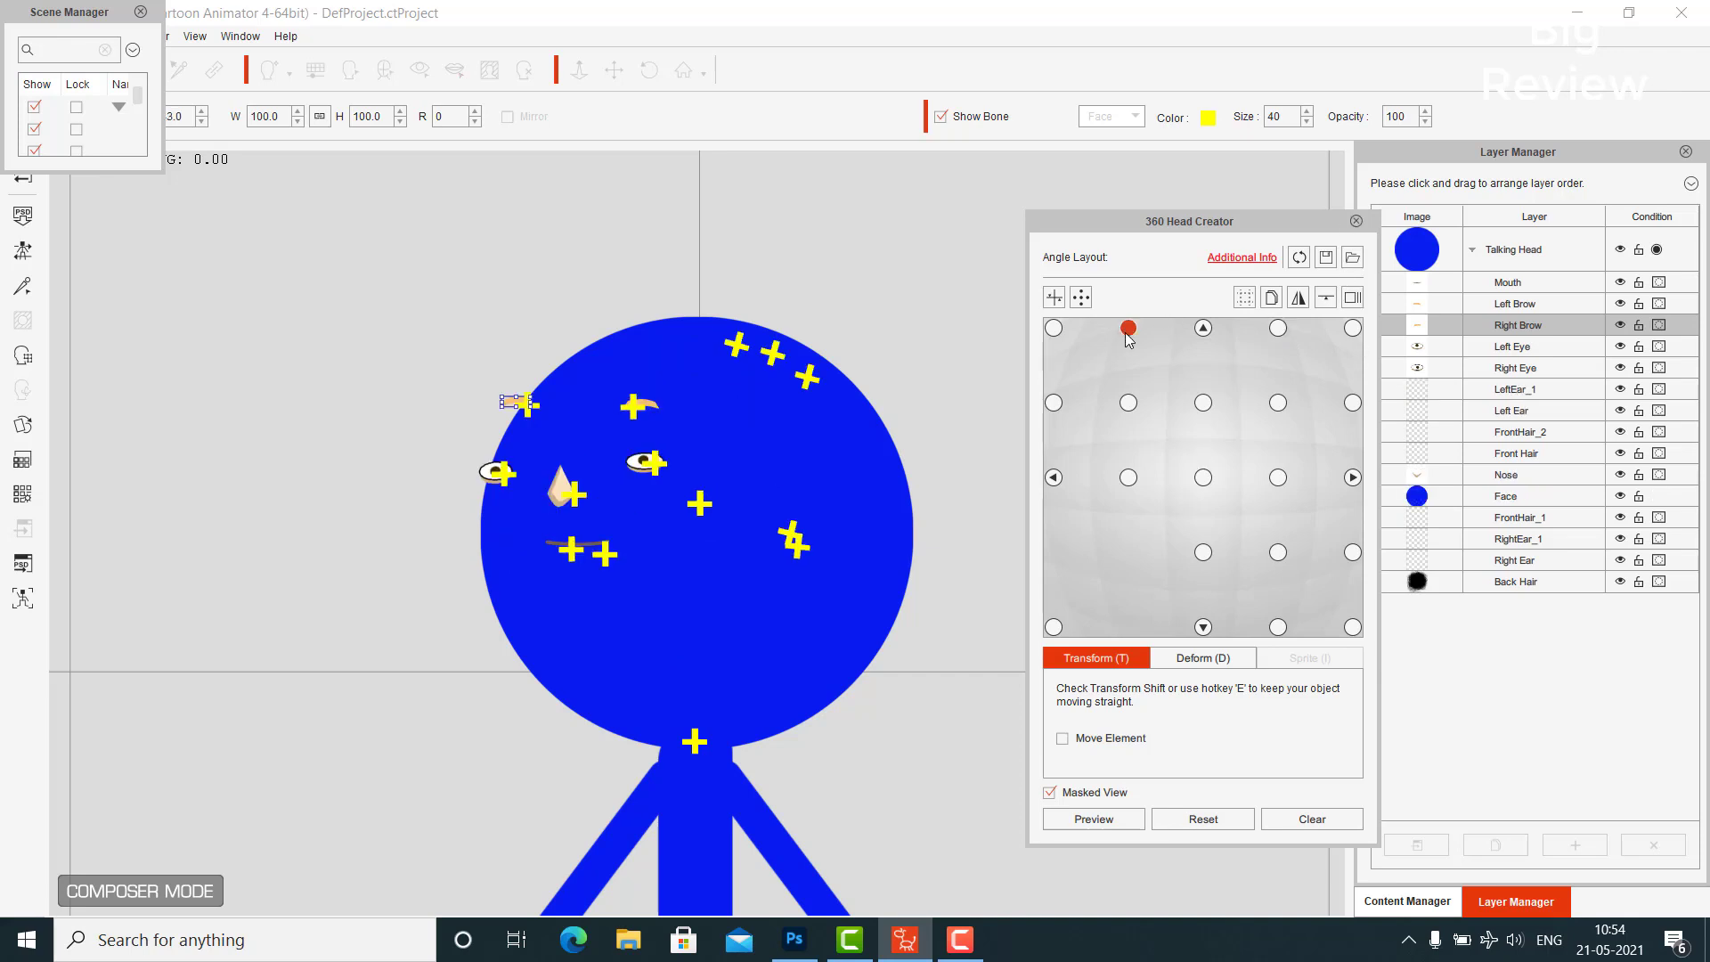
{"action": "left_click", "coordinate": [1055, 328]}
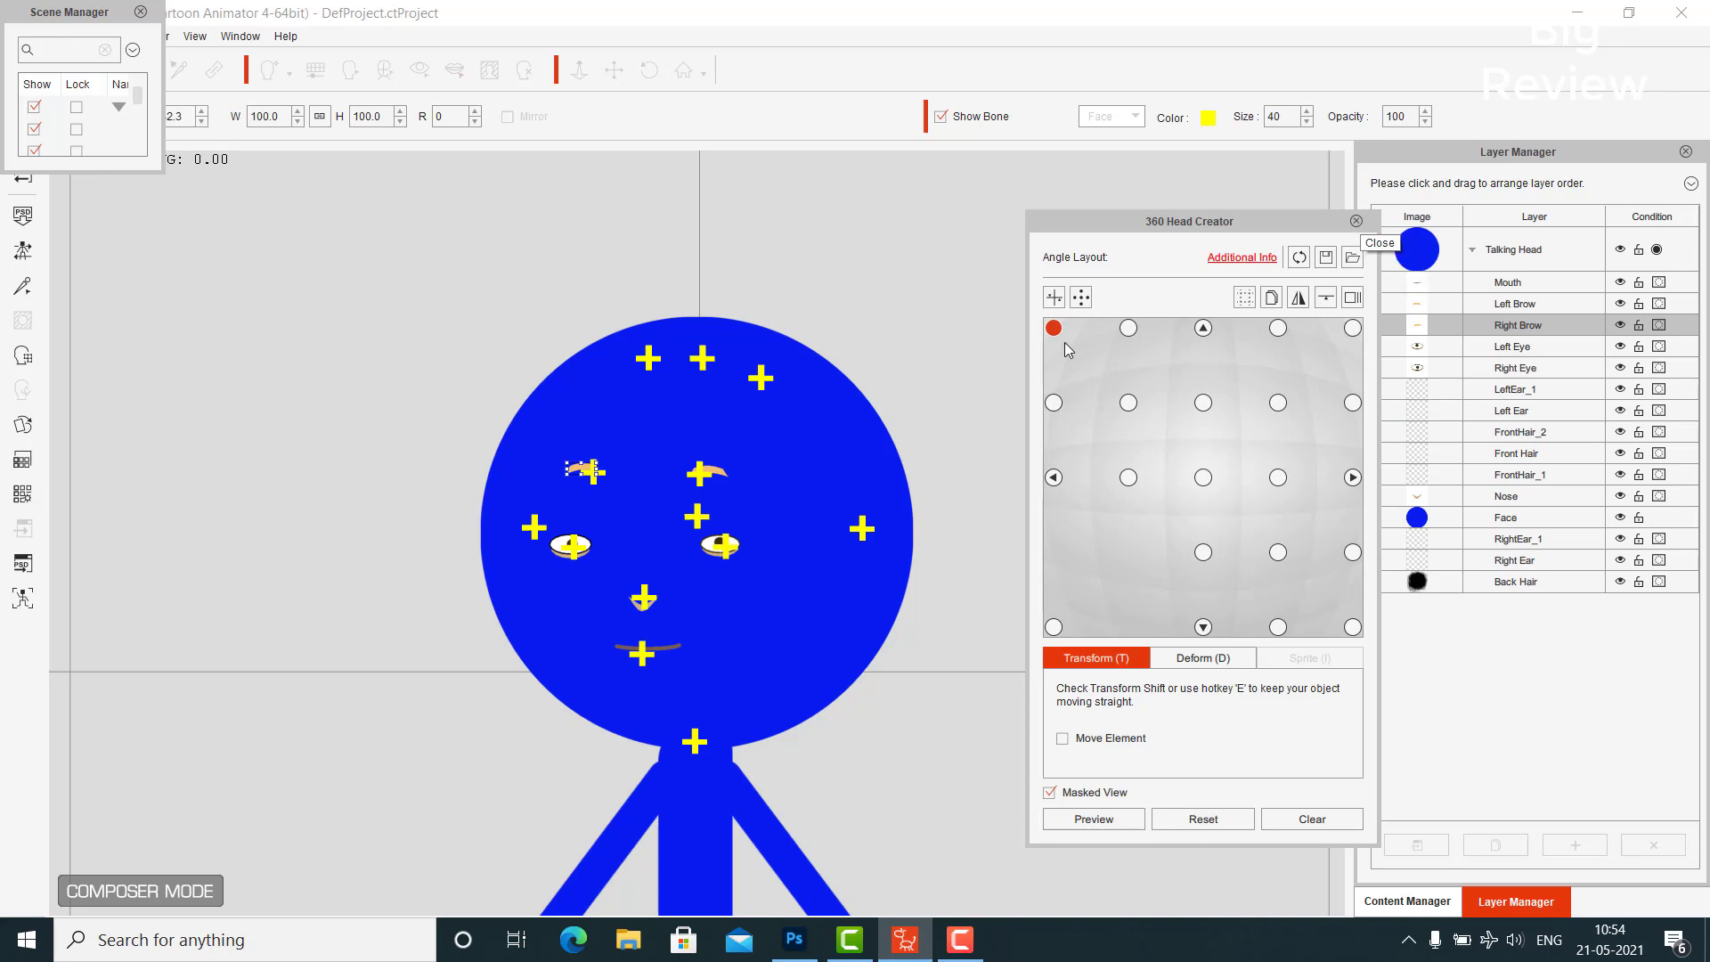
{"action": "left_click", "coordinate": [1054, 403]}
{"action": "left_click", "coordinate": [1128, 328]}
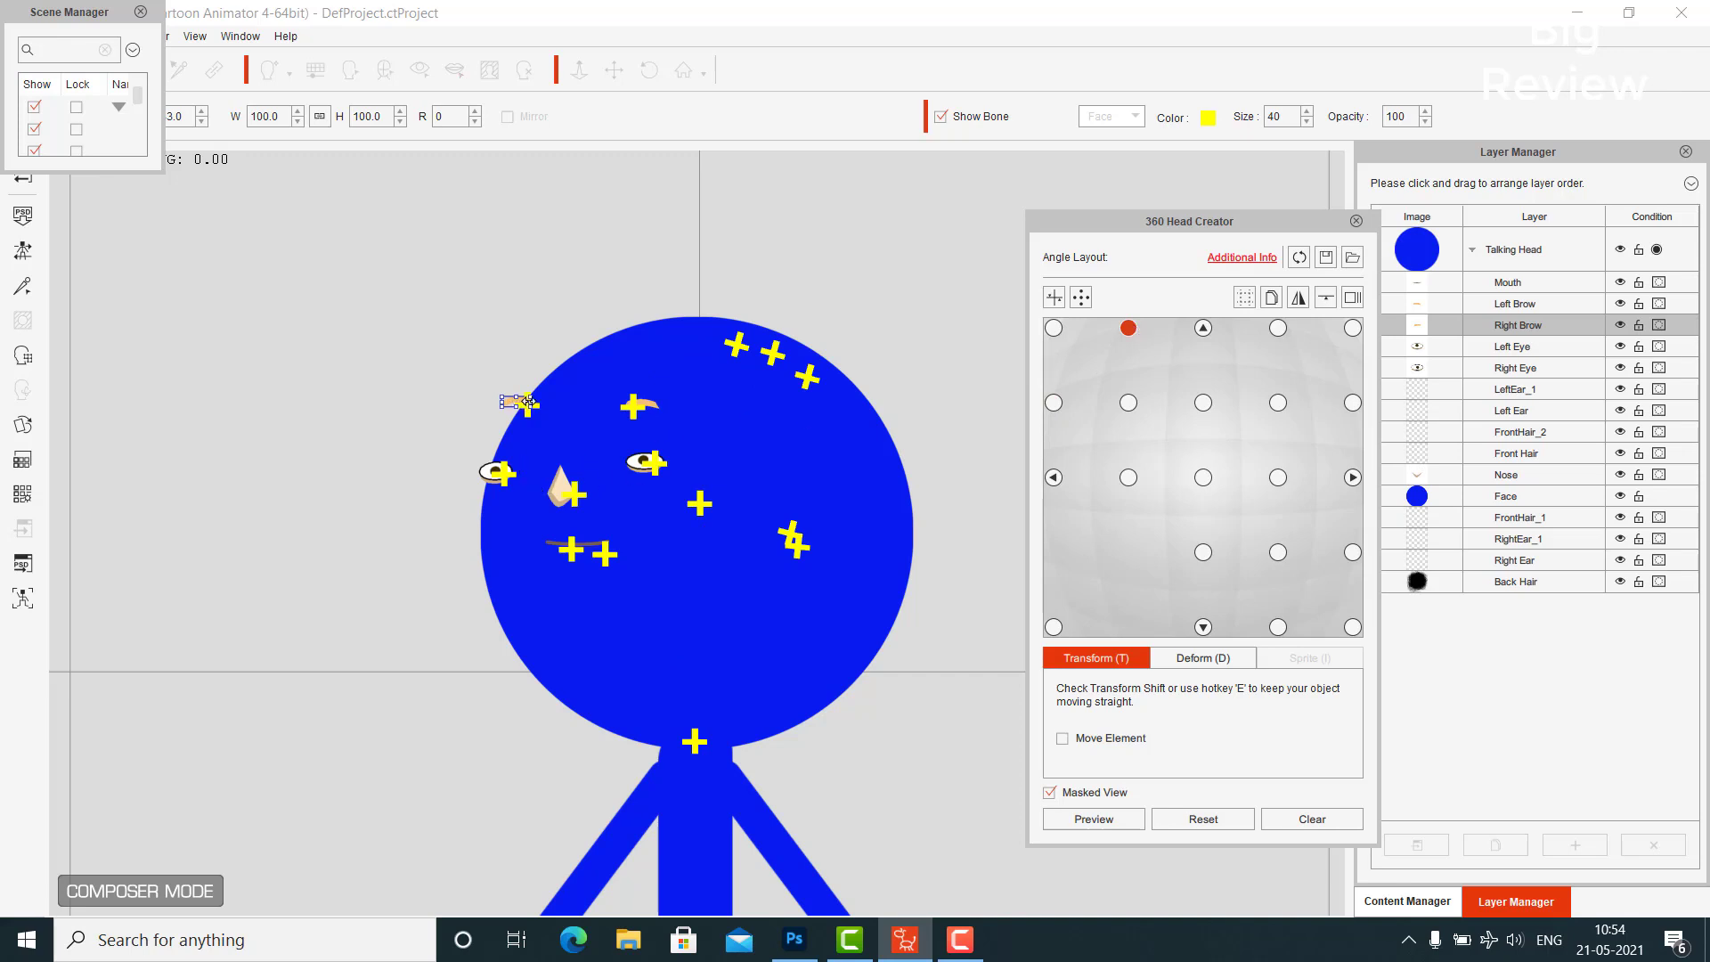
Close the 360 Head Creator and the Scene Manager and return the character to the stage
{"action": "left_click", "coordinate": [1357, 220]}
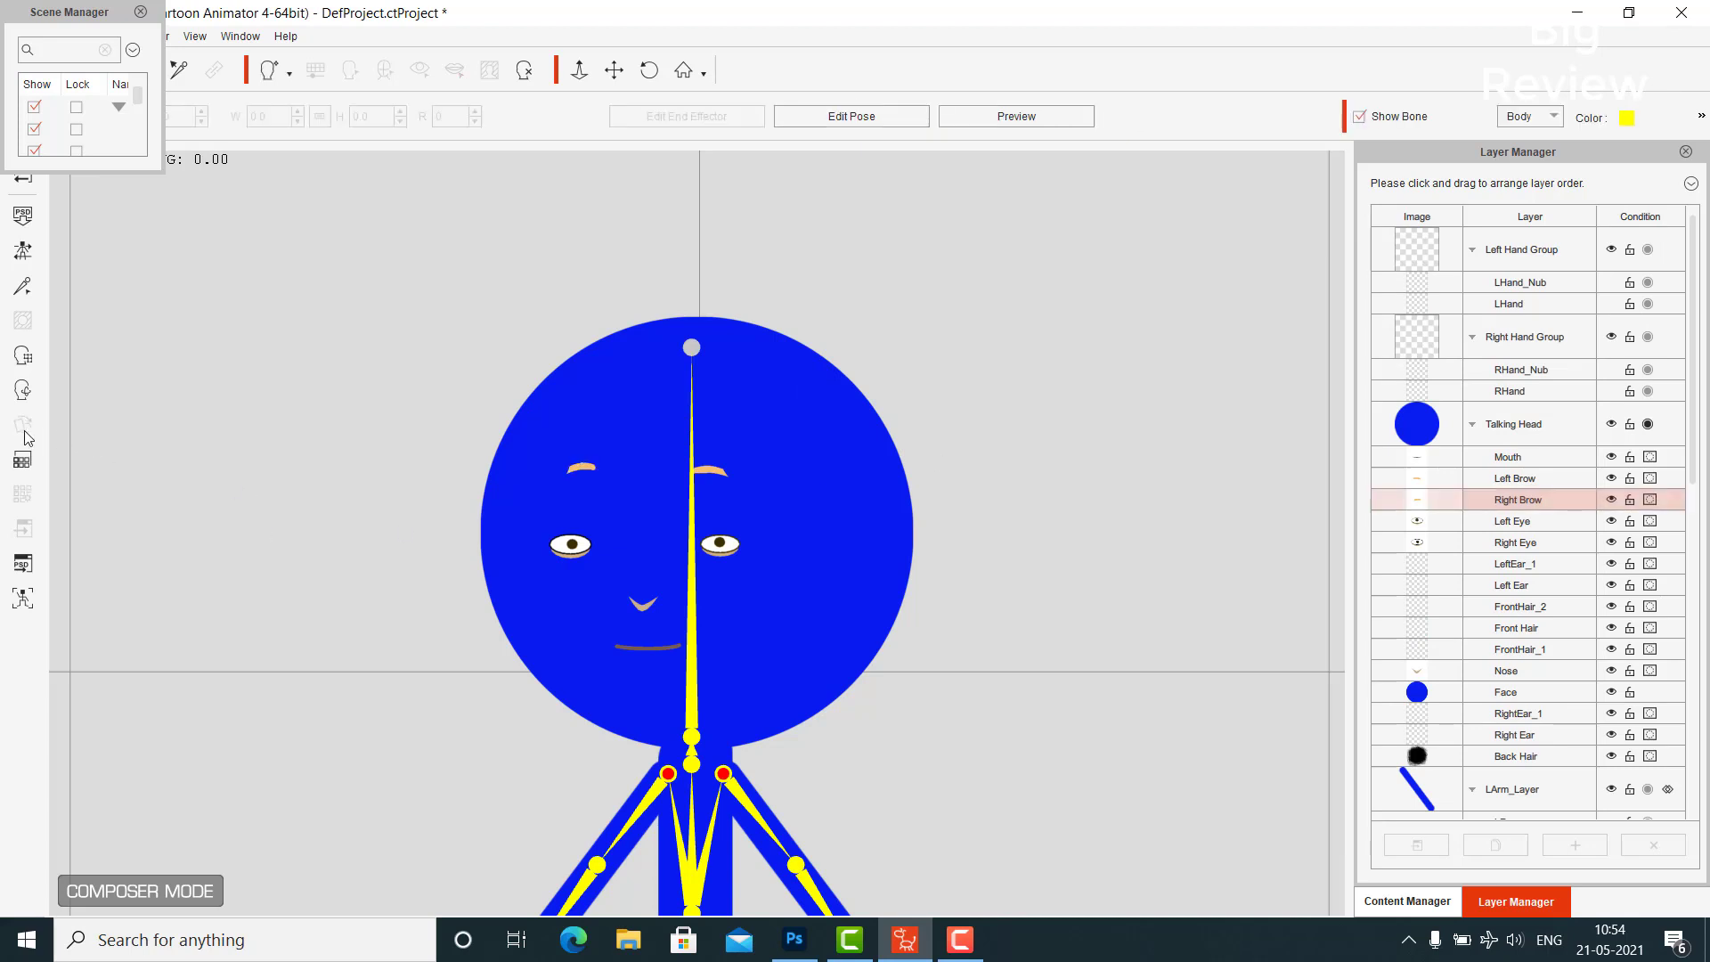
{"action": "left_click", "coordinate": [141, 13]}
{"action": "left_click", "coordinate": [23, 173]}
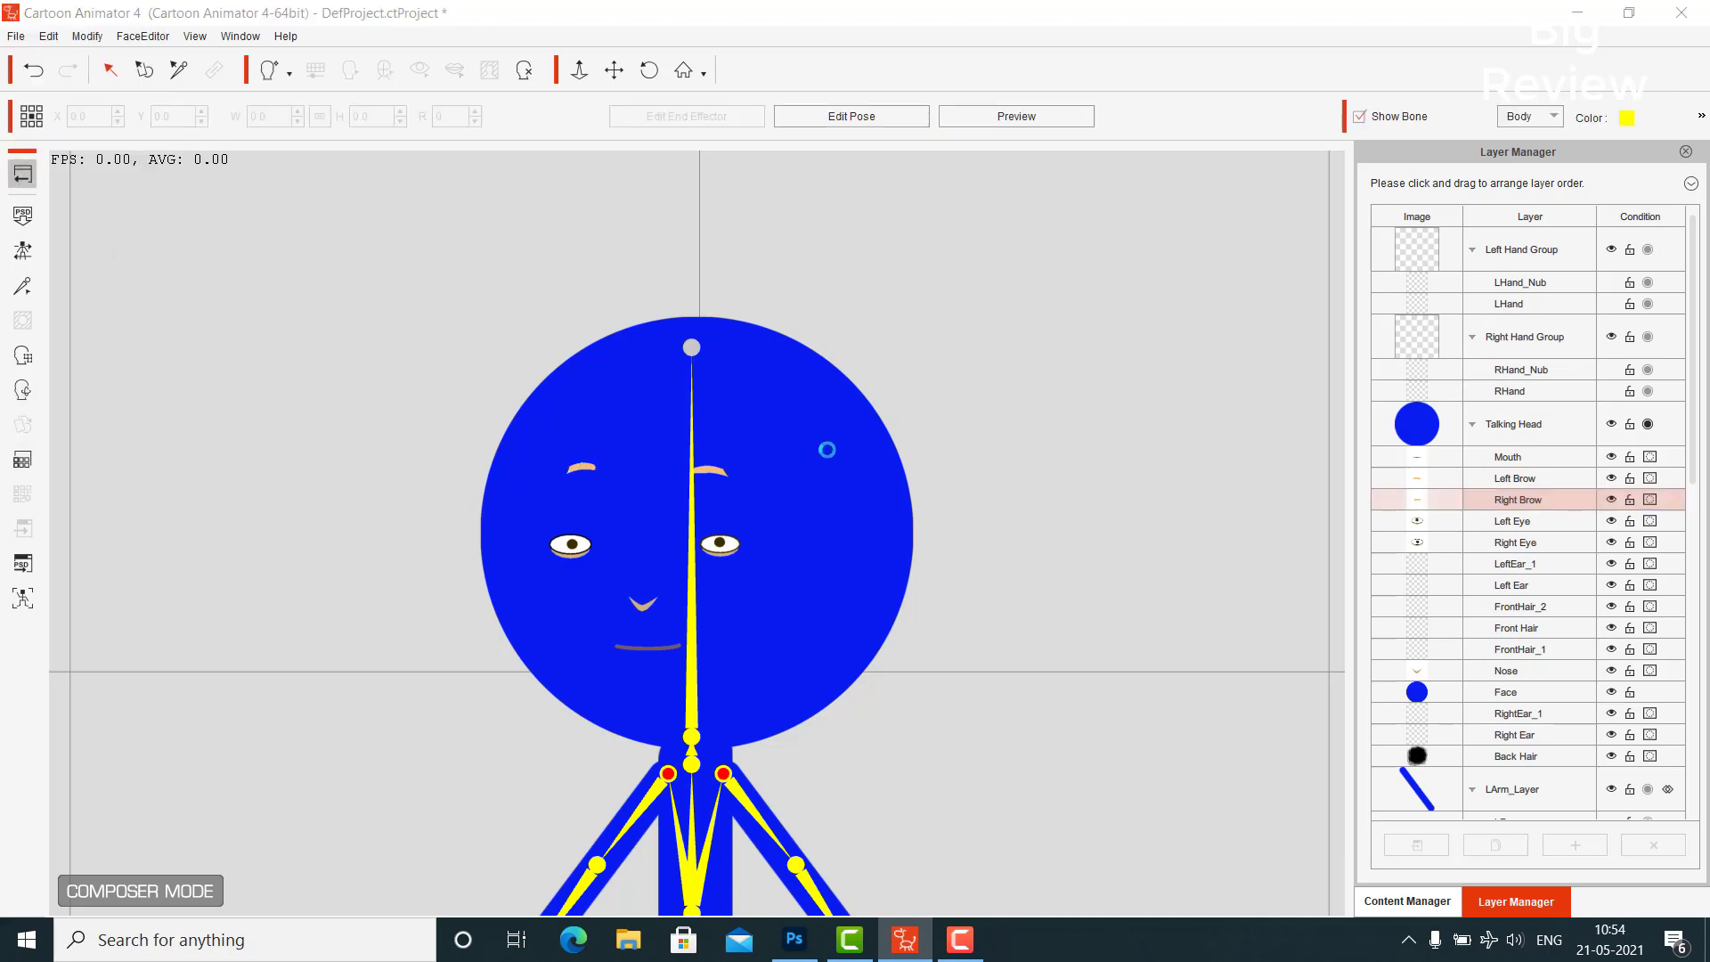
Preview the character's facial movement with Face Puppet, stop the preview and close it
{"action": "left_click", "coordinate": [717, 386]}
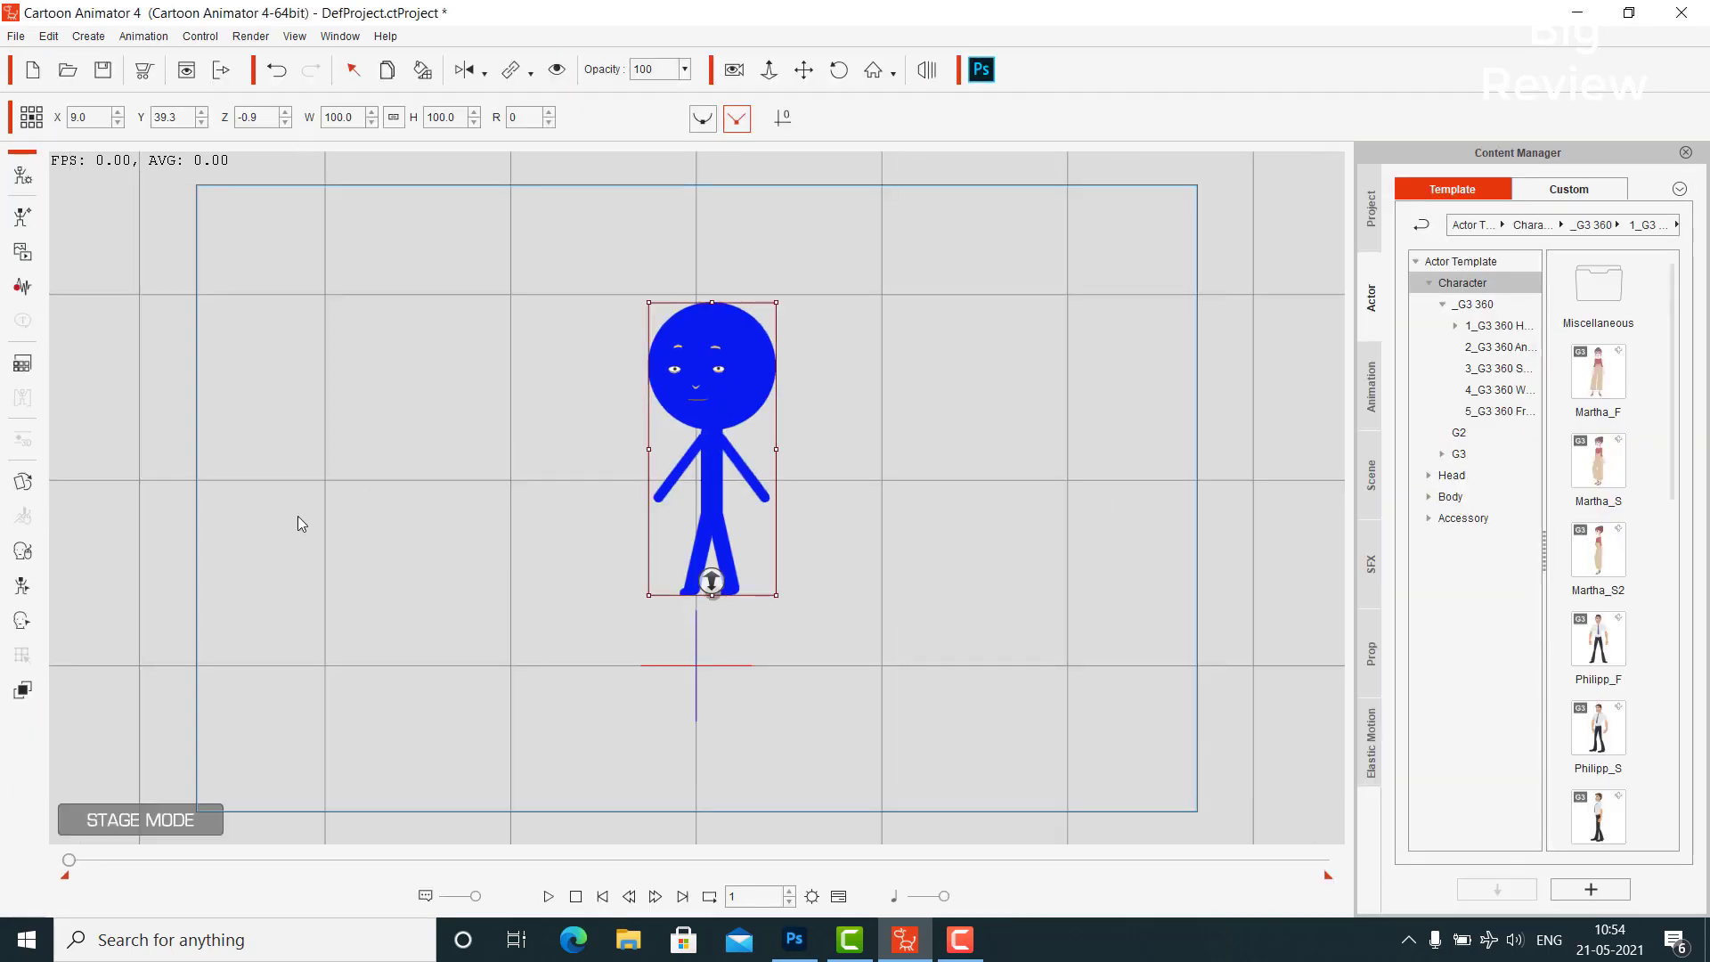
{"action": "left_click", "coordinate": [21, 552]}
{"action": "left_click", "coordinate": [1069, 429]}
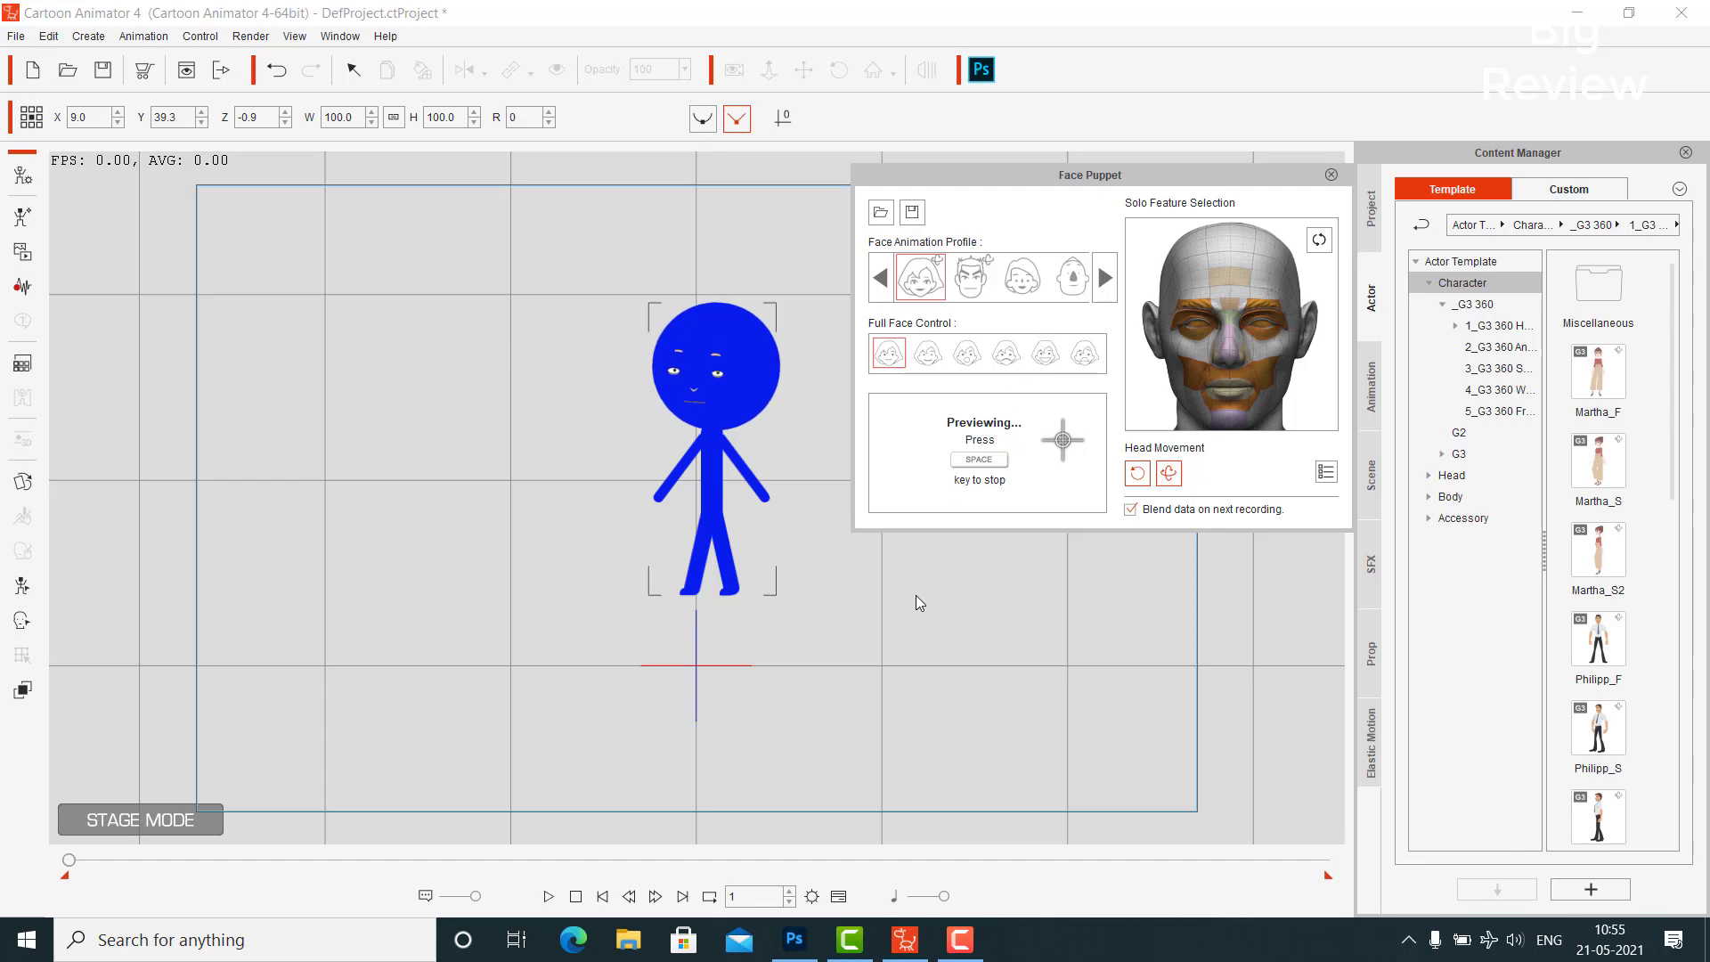
{"action": "key", "text": "space"}
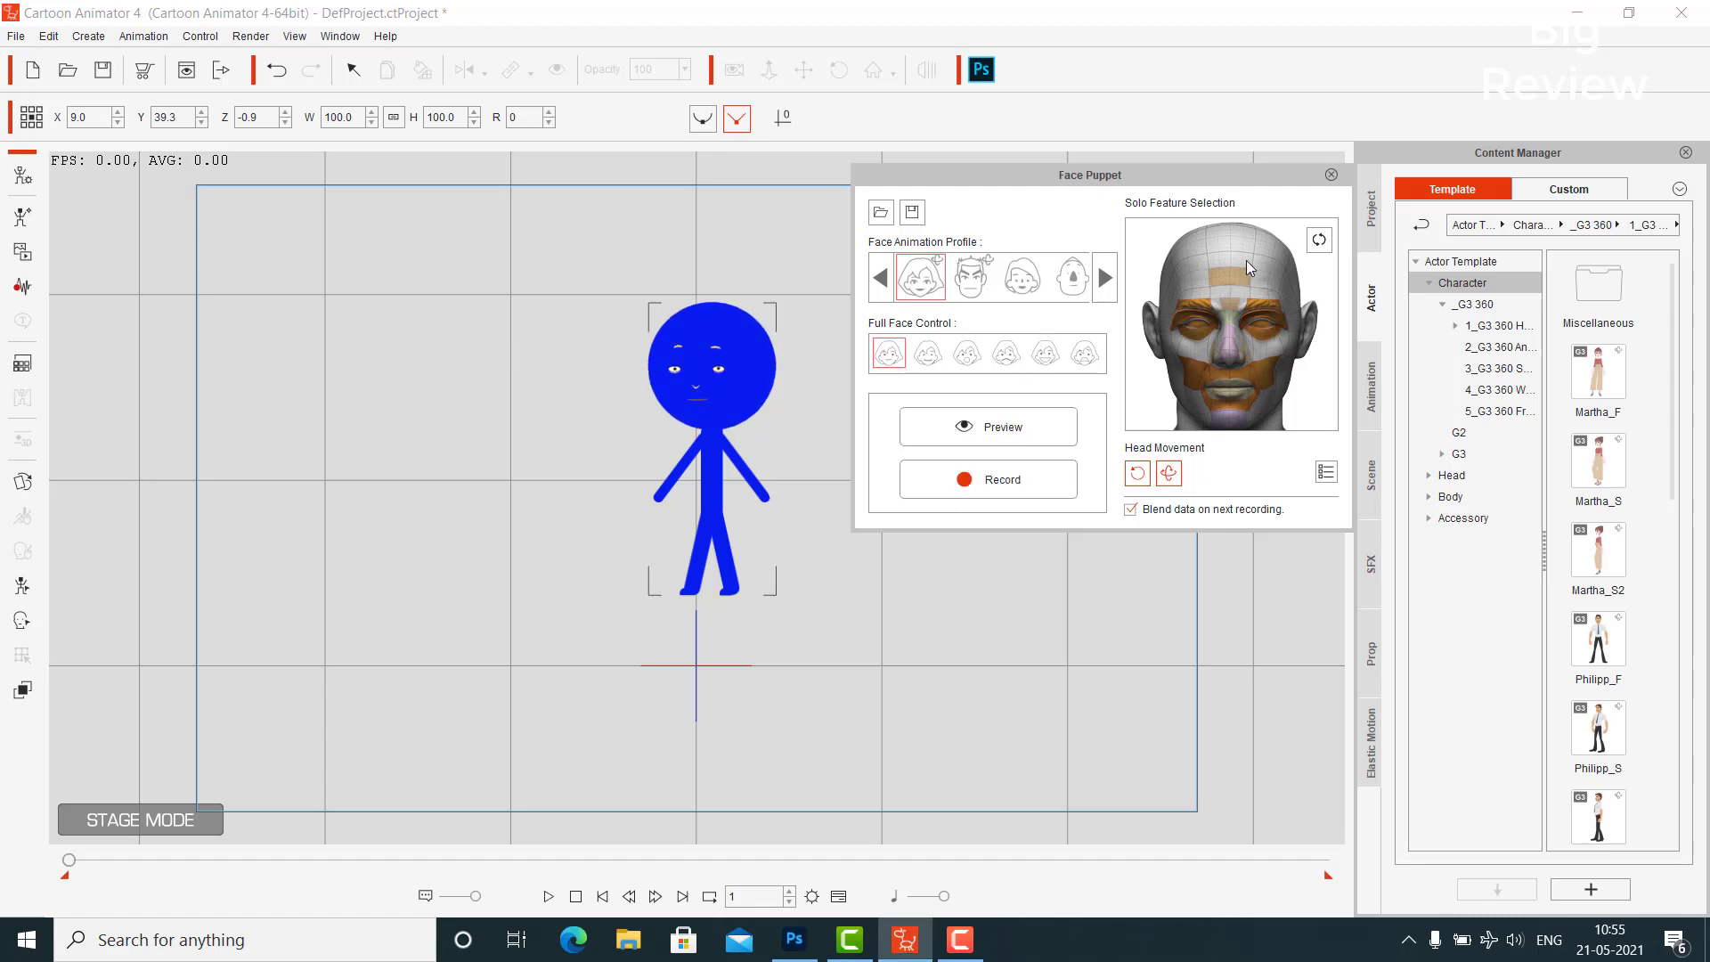
{"action": "left_click", "coordinate": [1330, 175]}
{"action": "left_click", "coordinate": [800, 495]}
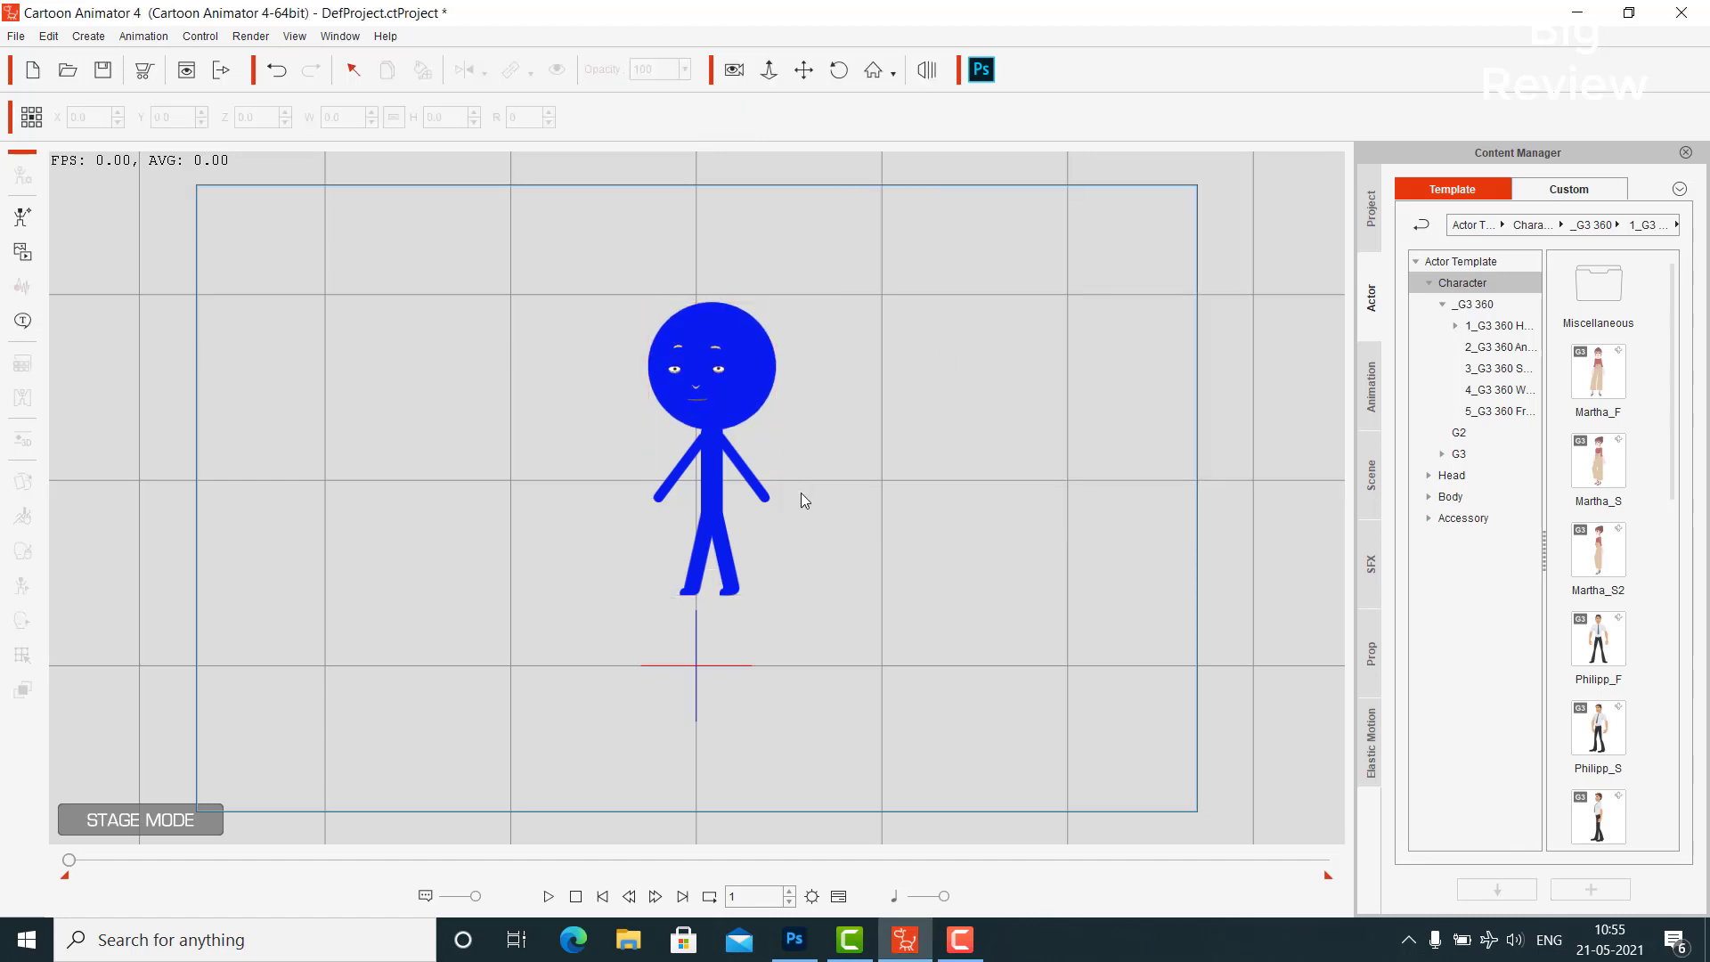
Apply the Walk(2L) action to the character, play the animation, pause it and return to frame 1
{"action": "left_click", "coordinate": [703, 500]}
{"action": "right_click", "coordinate": [703, 500]}
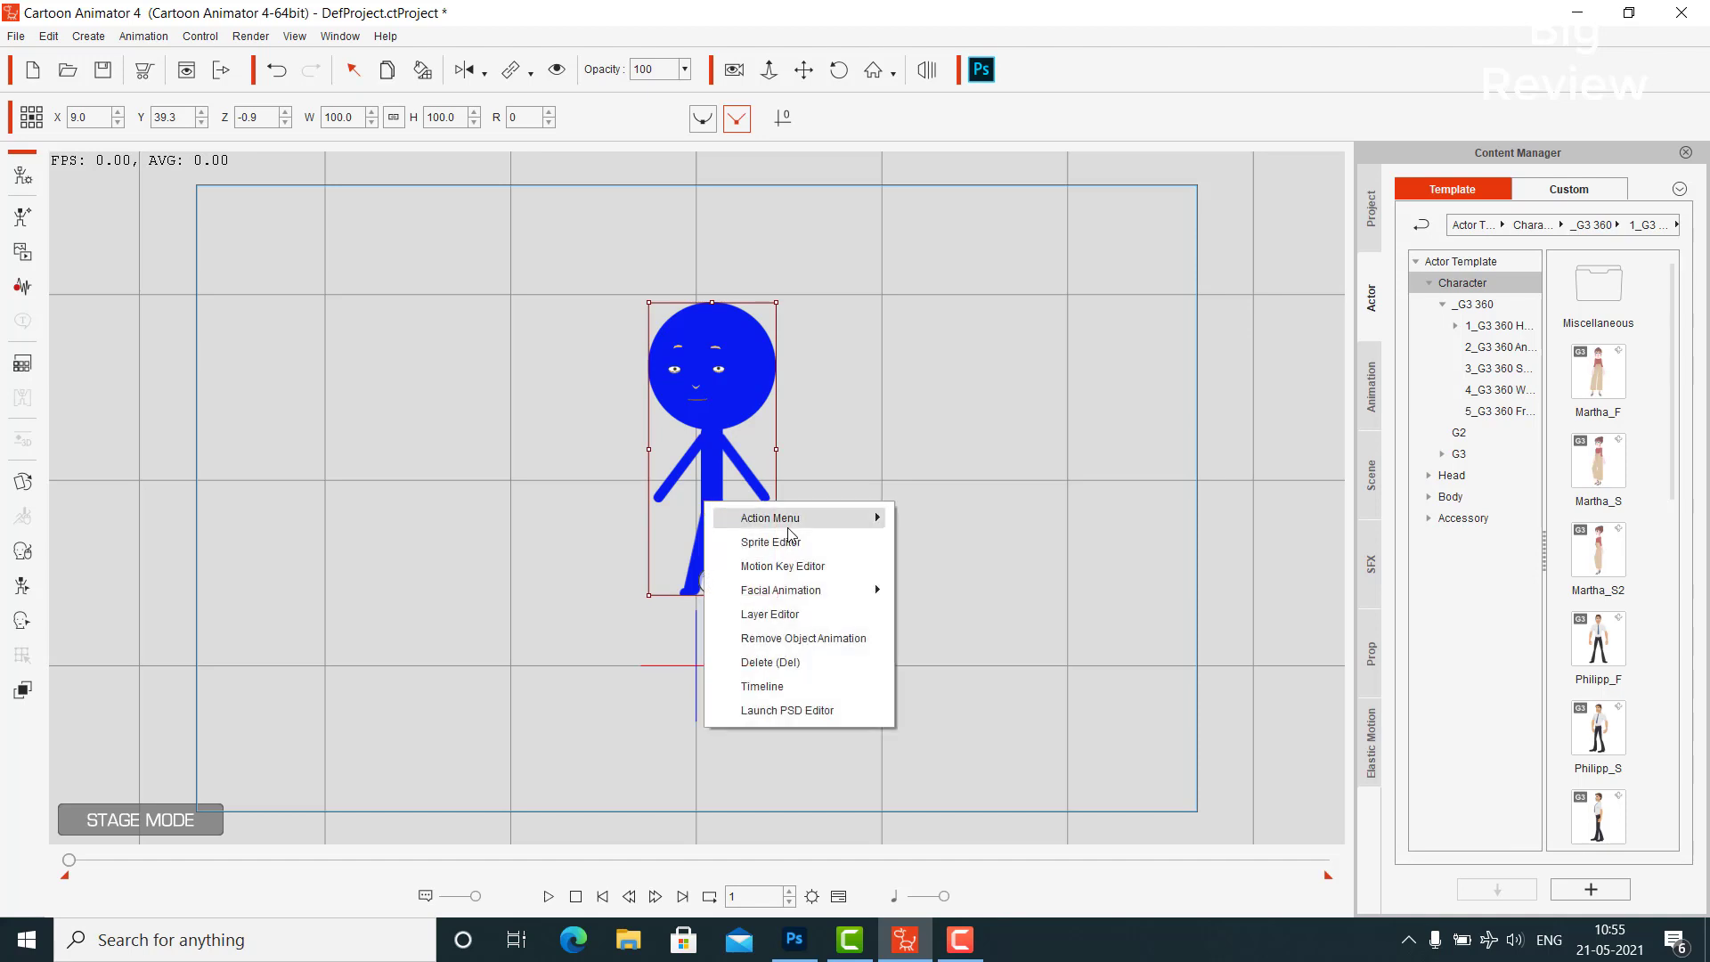
{"action": "mouse_move", "coordinate": [771, 519]}
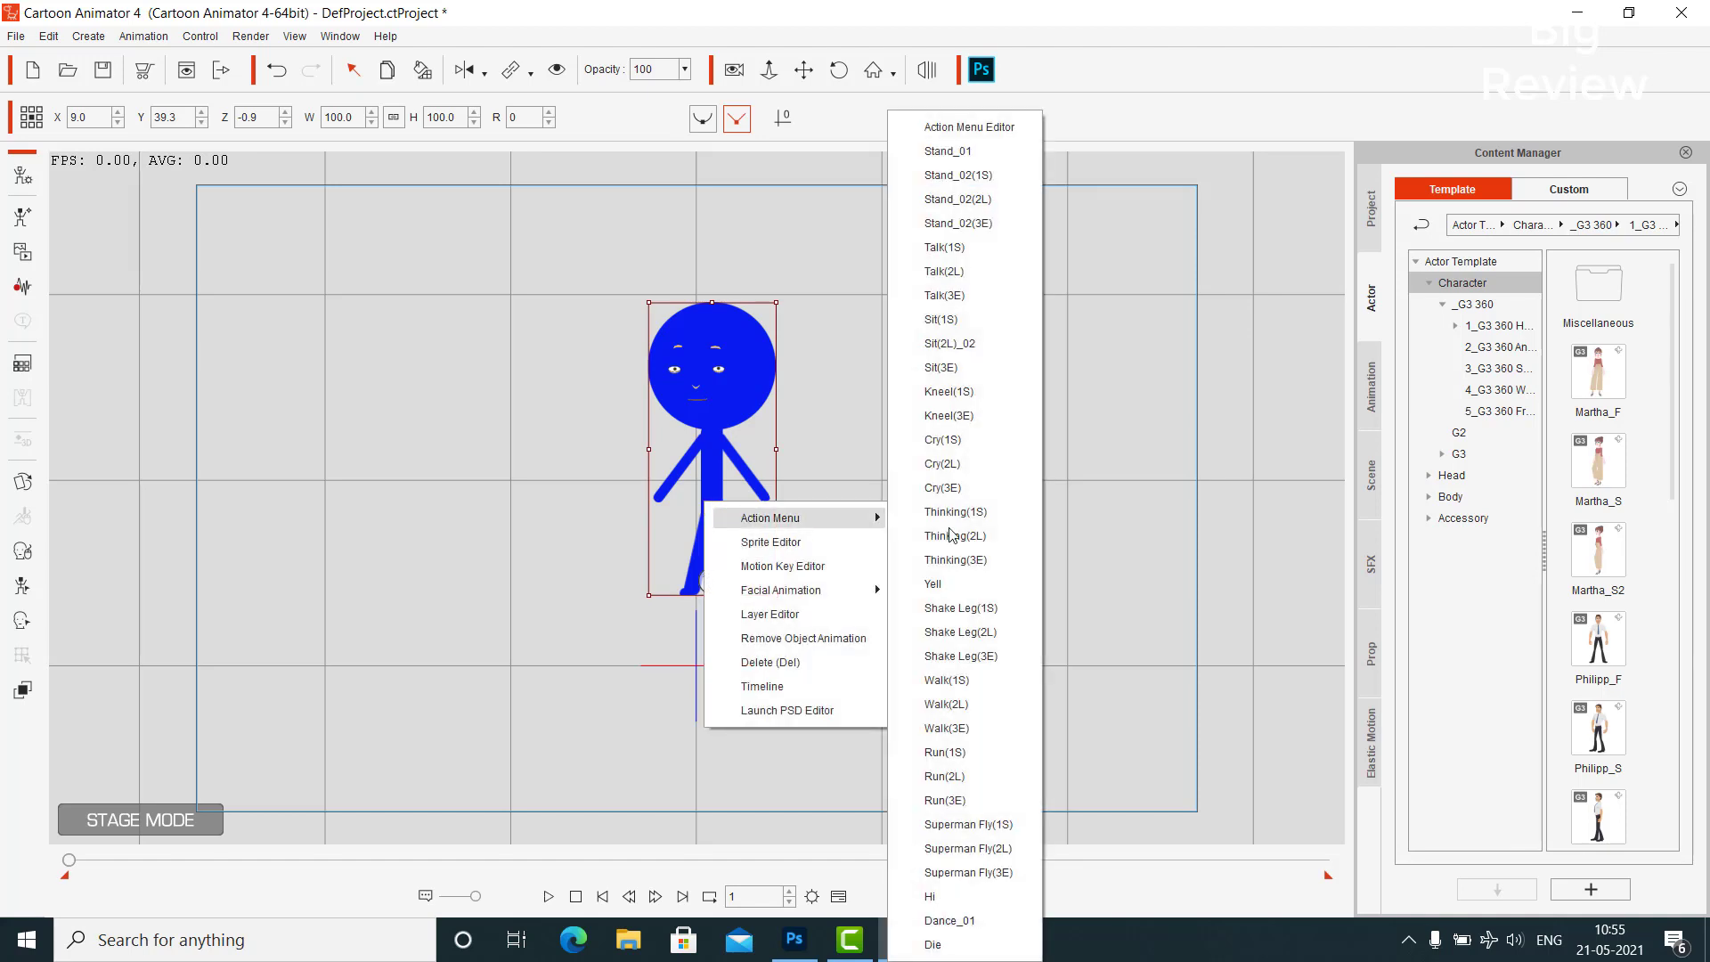
{"action": "left_click", "coordinate": [978, 712]}
{"action": "key", "text": "space"}
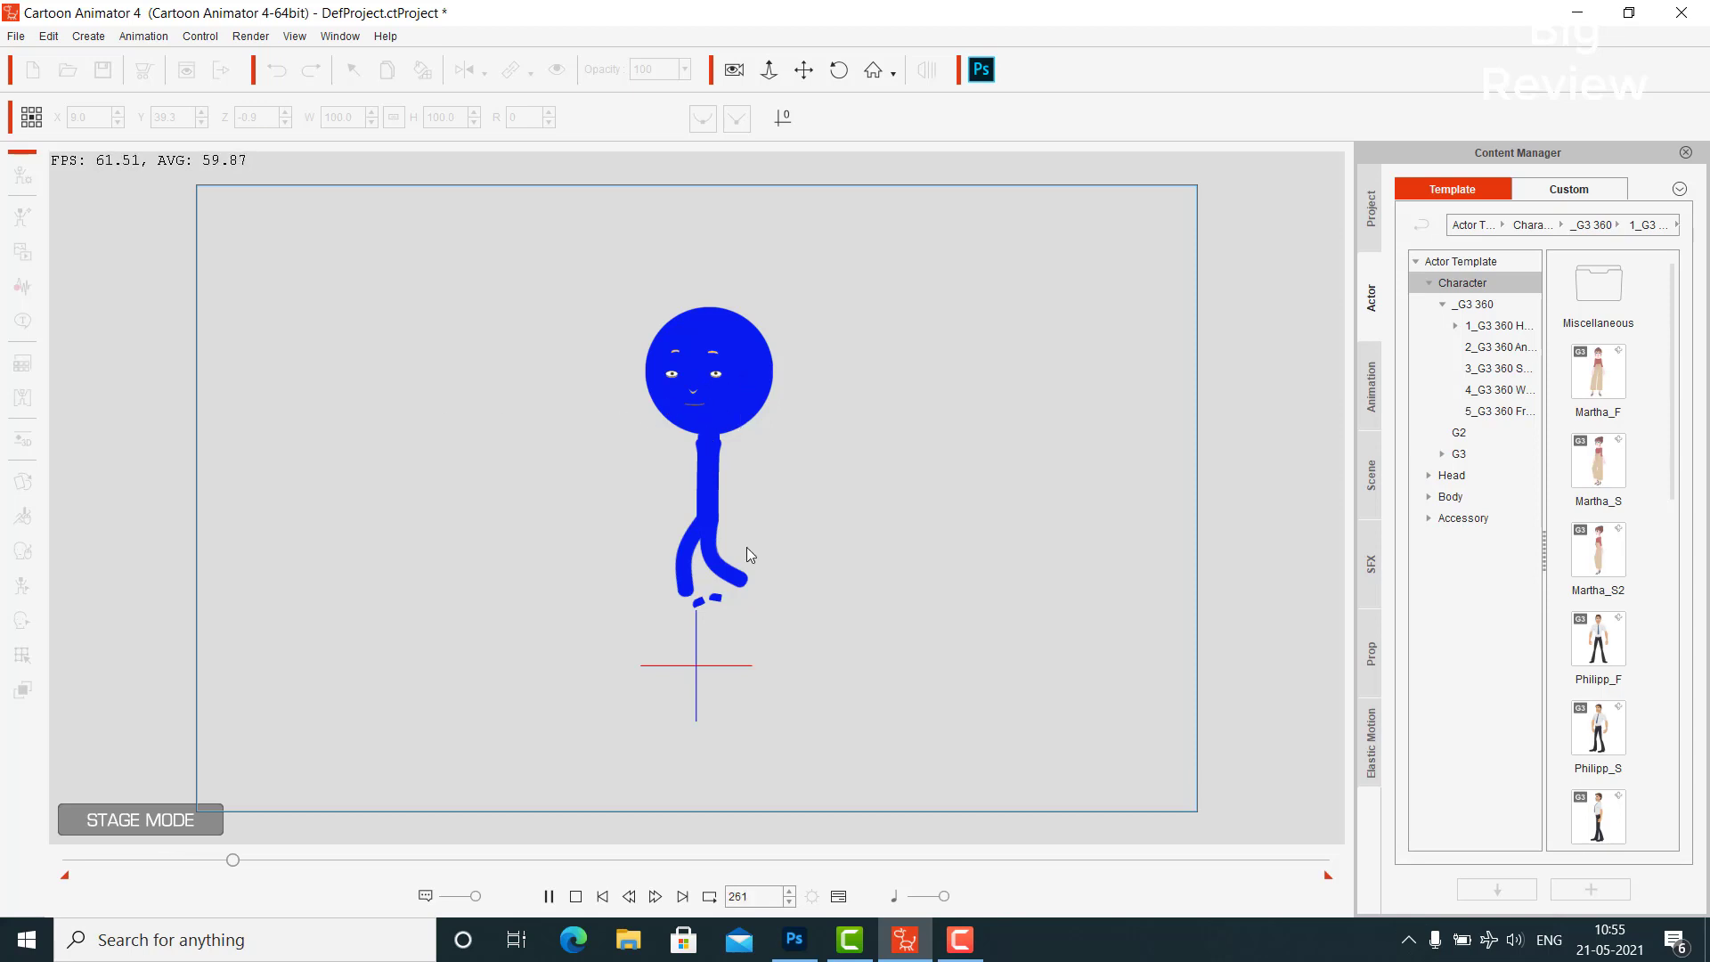
{"action": "left_click", "coordinate": [546, 897]}
{"action": "left_click", "coordinate": [69, 860]}
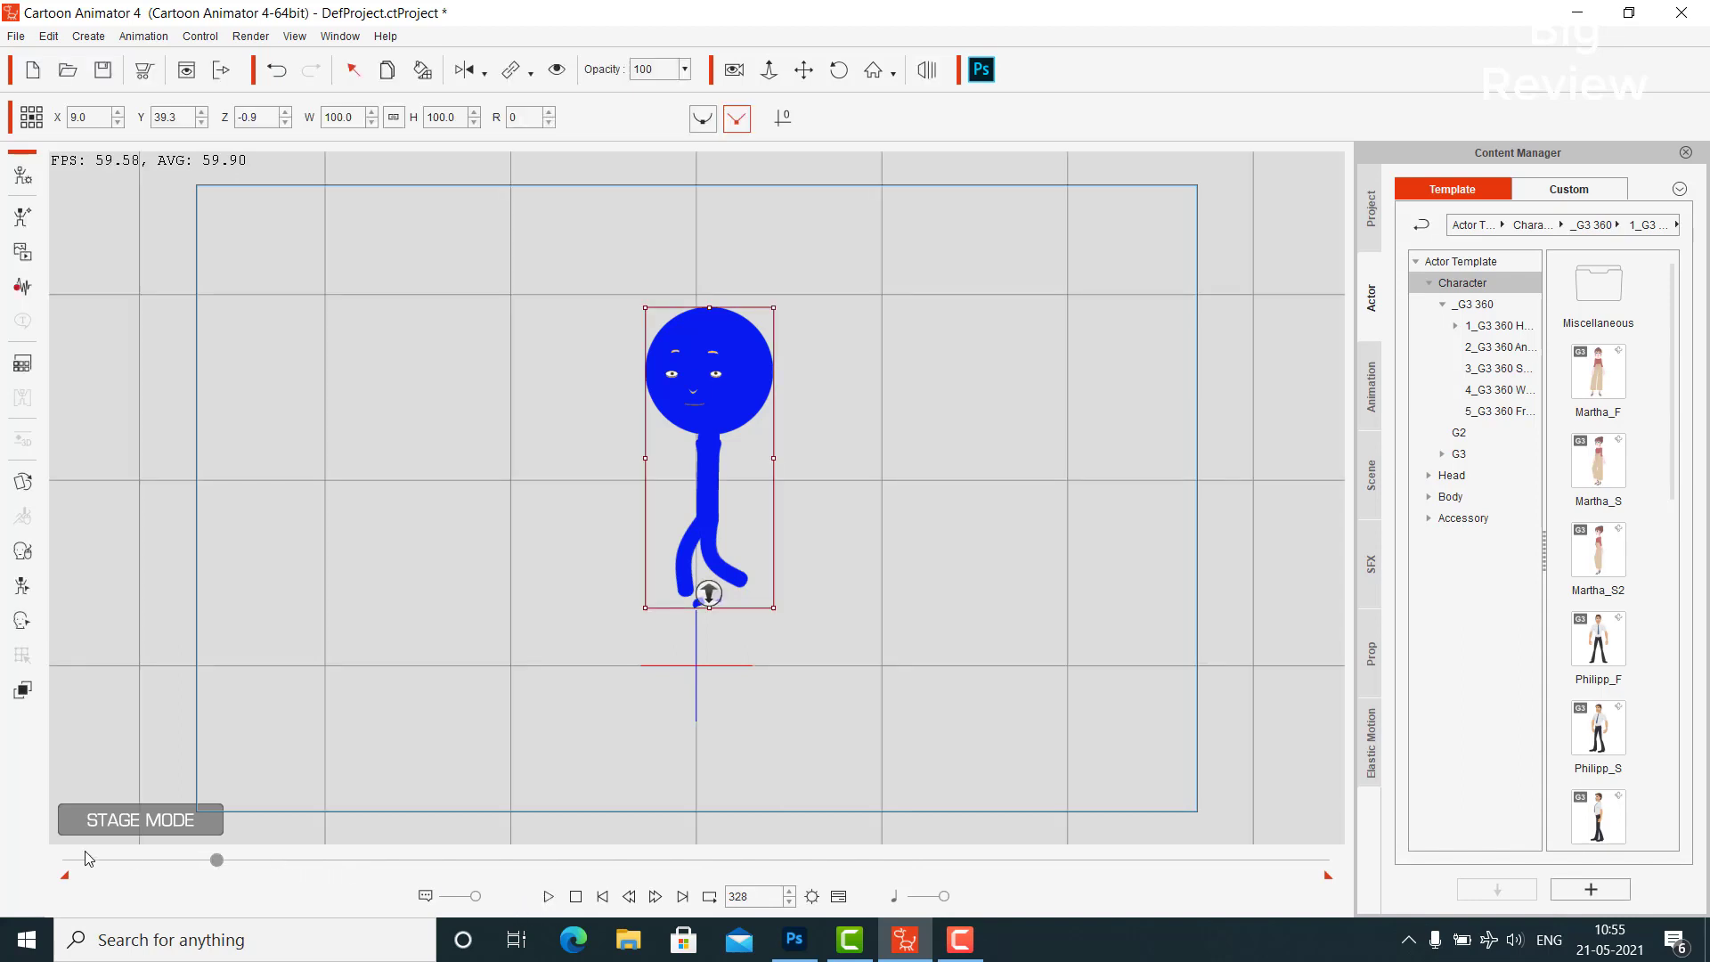
{"action": "right_click", "coordinate": [722, 428]}
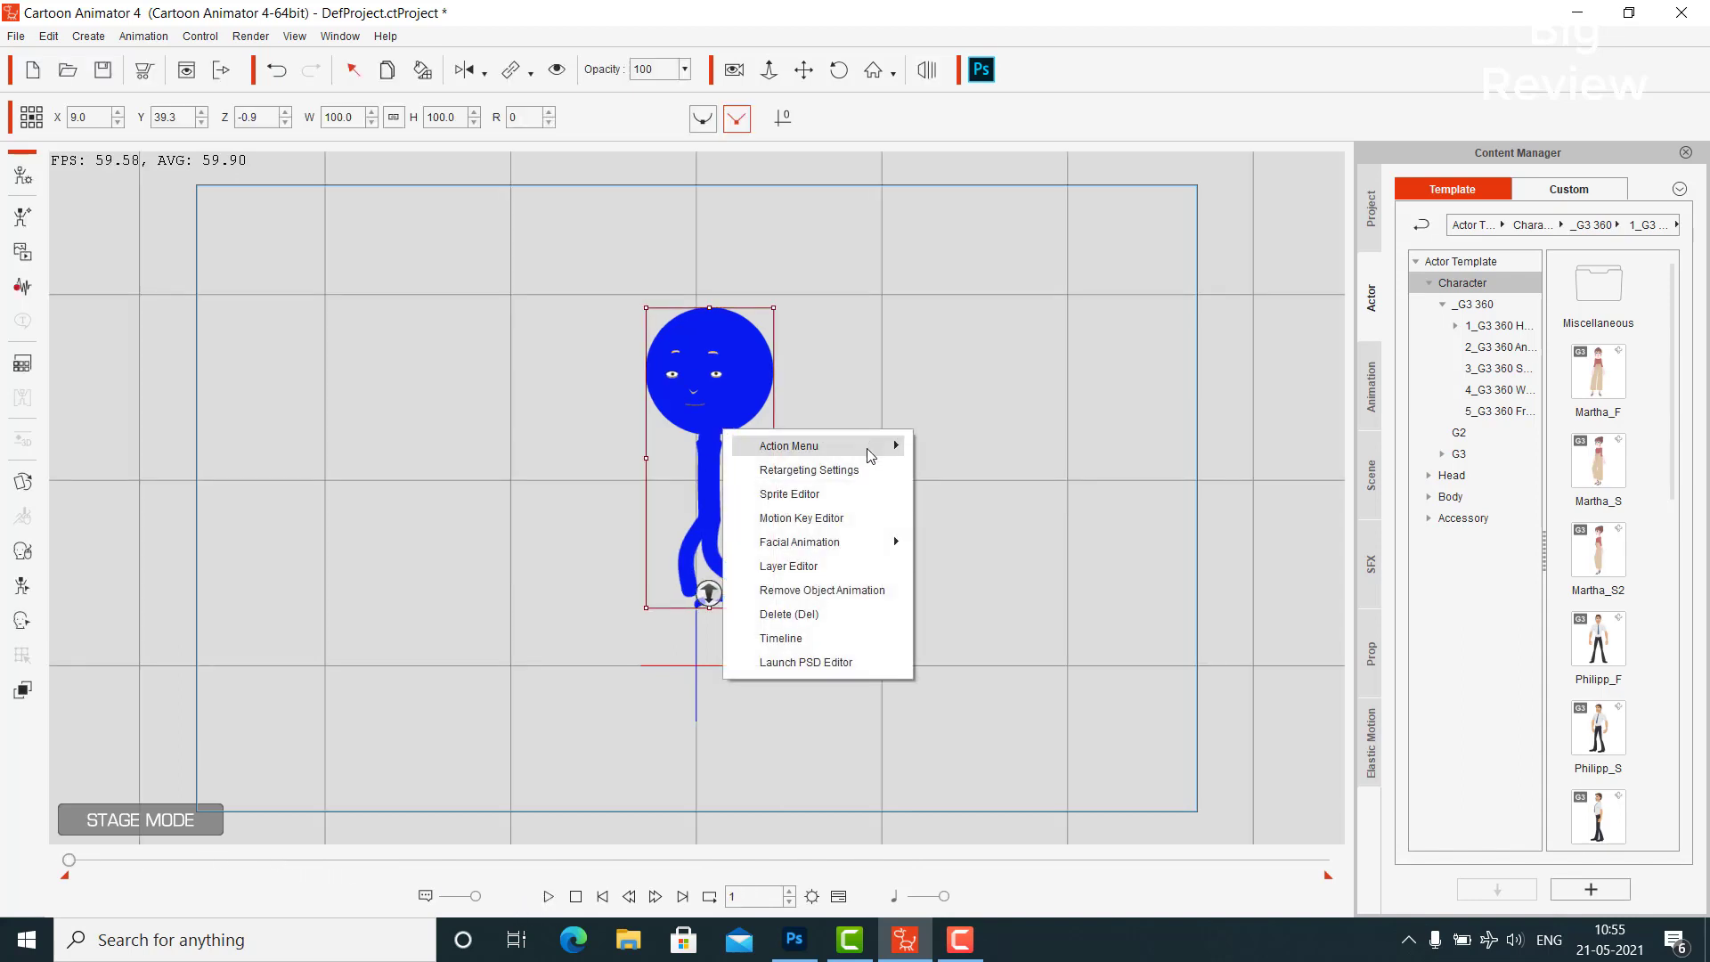
{"action": "mouse_move", "coordinate": [834, 446]}
{"action": "left_click", "coordinate": [424, 387]}
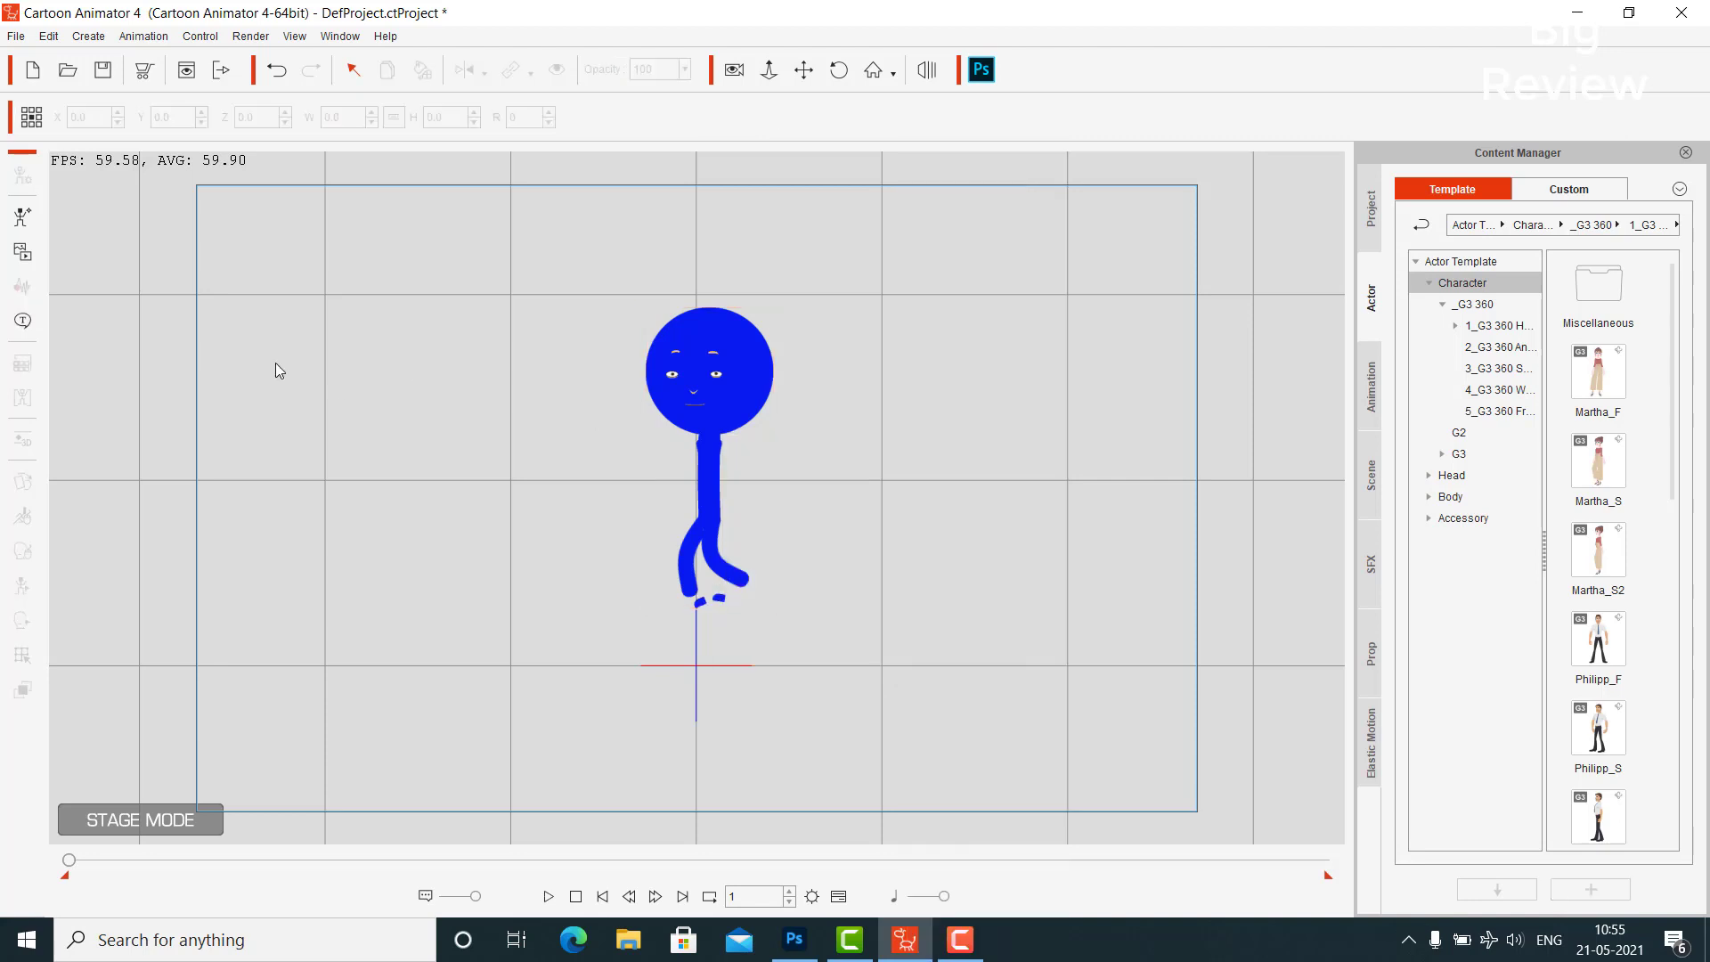
Remove the detached foot pieces from the character's legs in Composer mode and return to the stage
{"action": "left_click", "coordinate": [719, 392]}
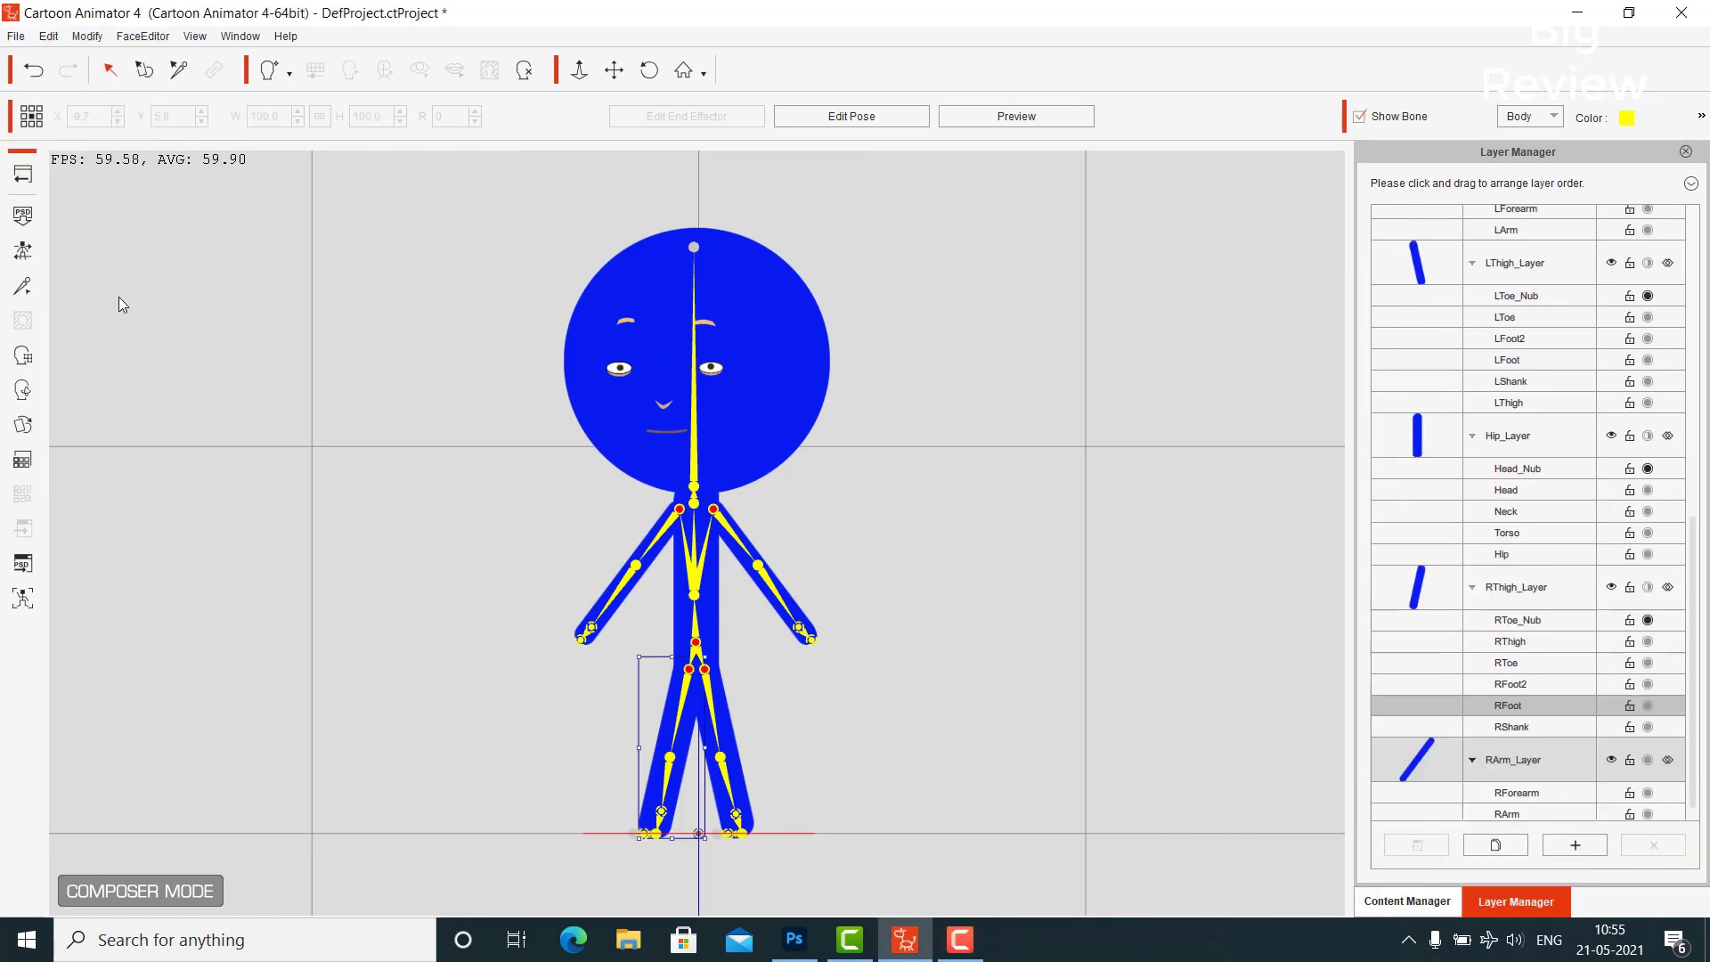
{"action": "left_click", "coordinate": [25, 178]}
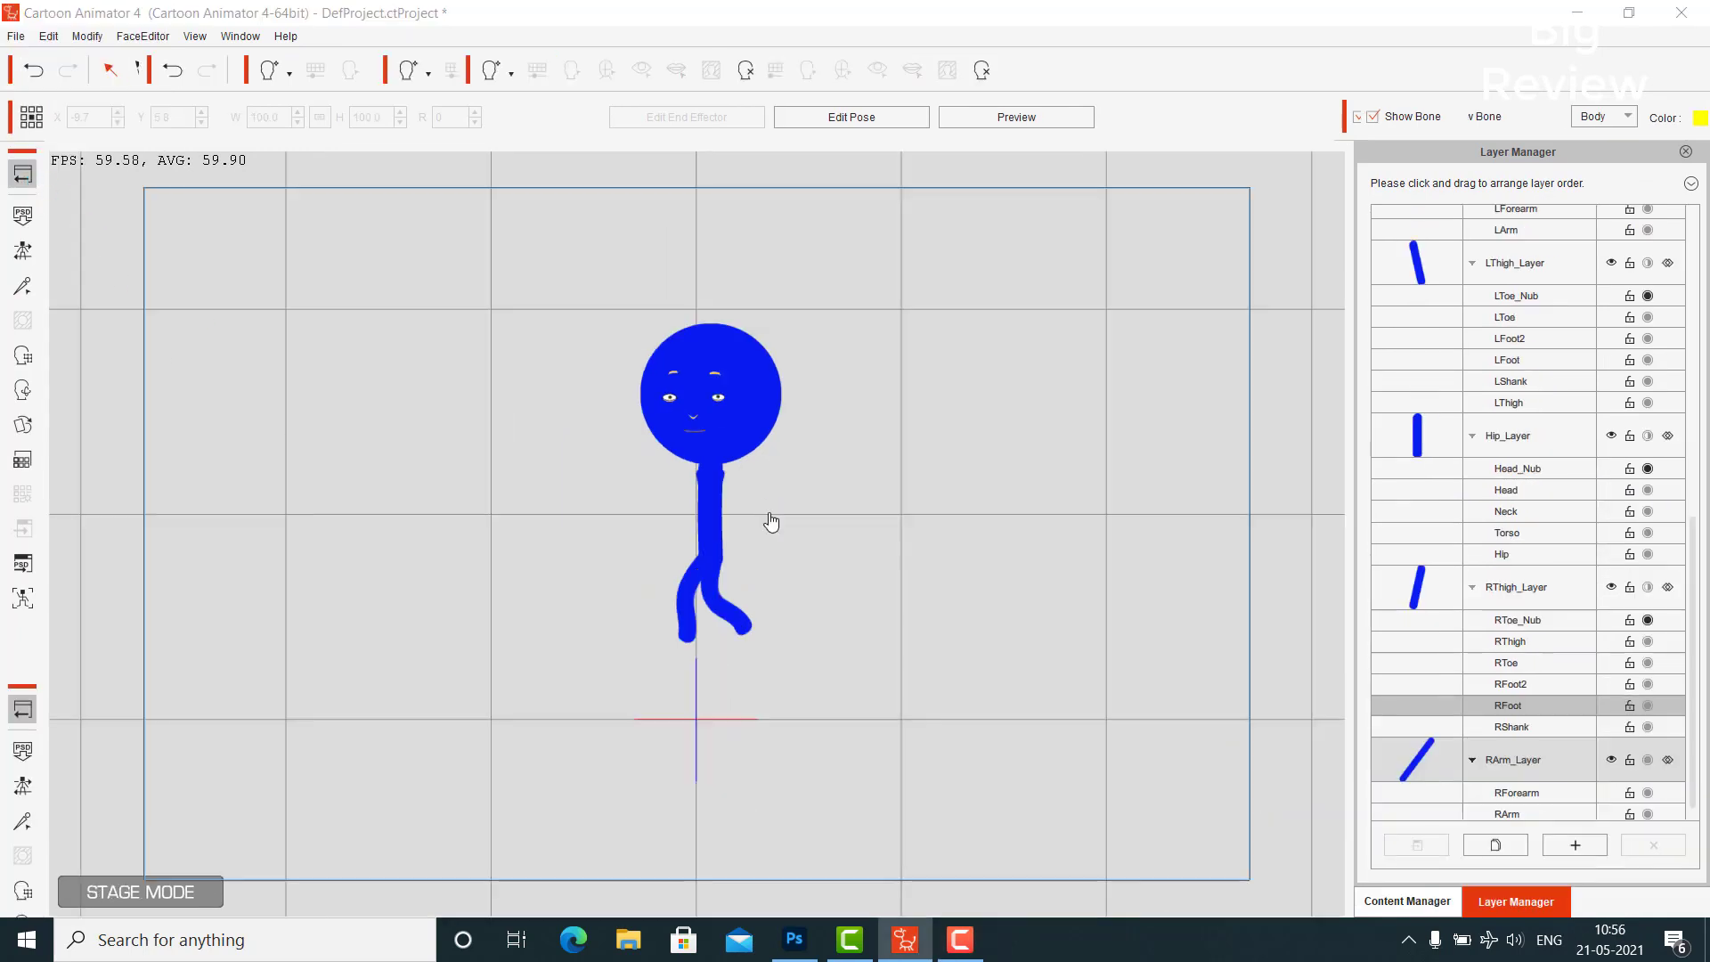
Apply the Run(1S) action to the character
{"action": "left_click", "coordinate": [729, 375]}
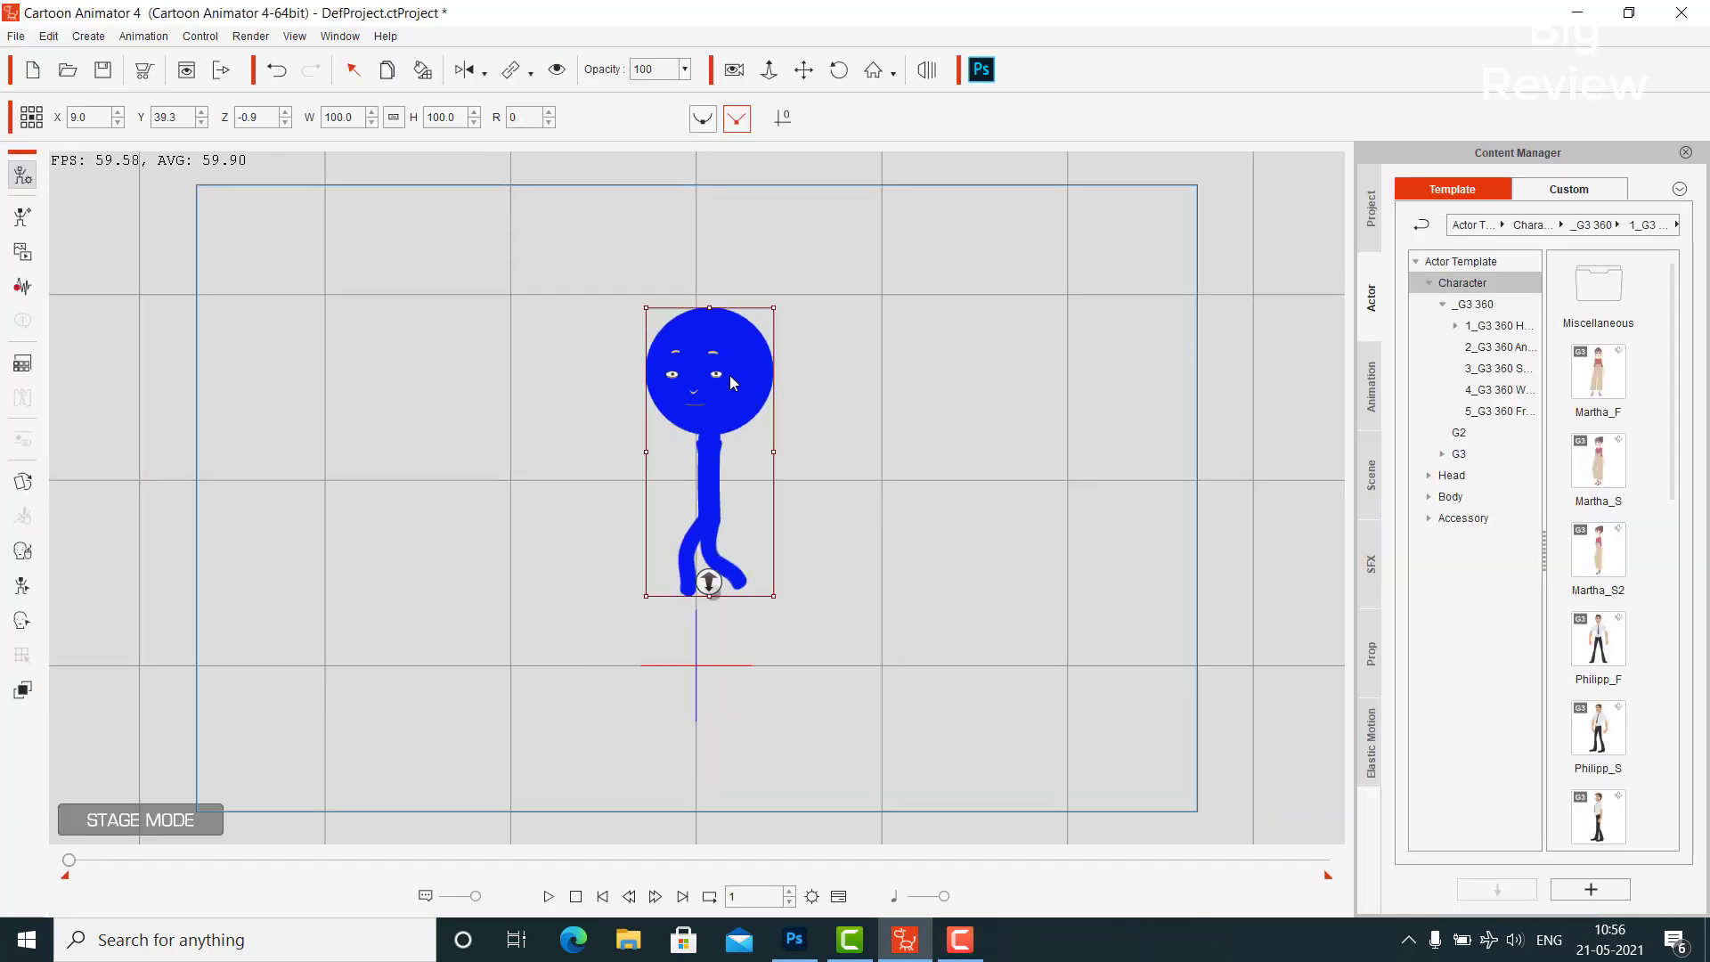
{"action": "right_click", "coordinate": [729, 376]}
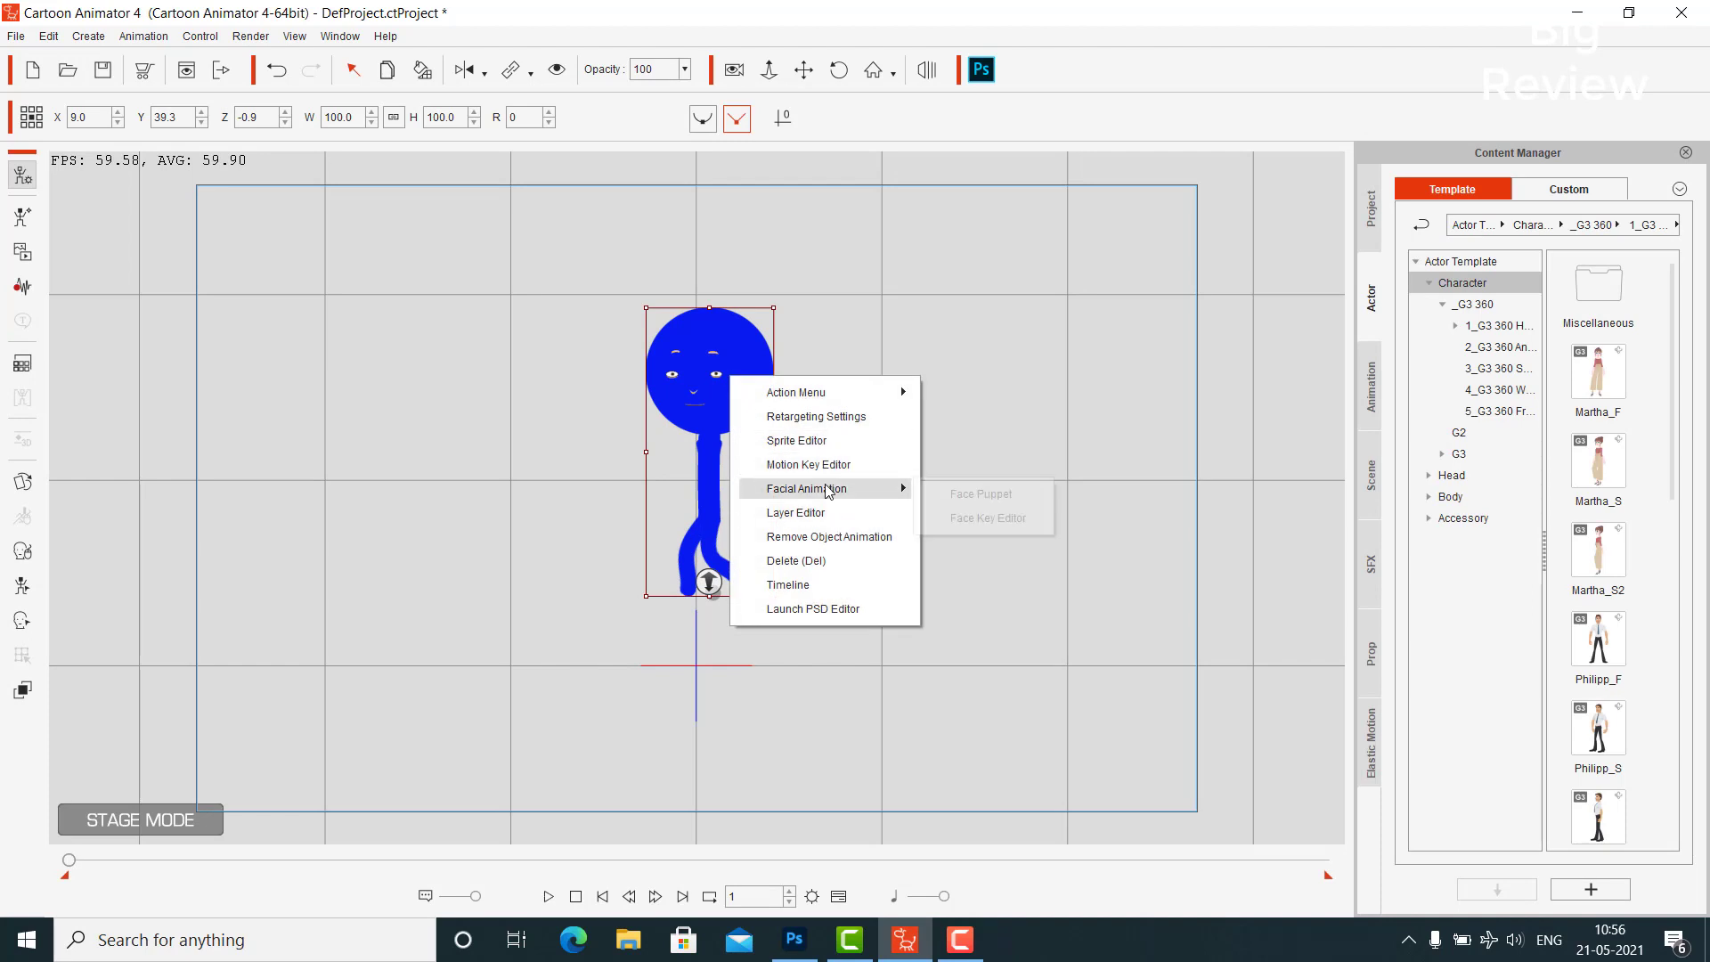
{"action": "mouse_move", "coordinate": [837, 391]}
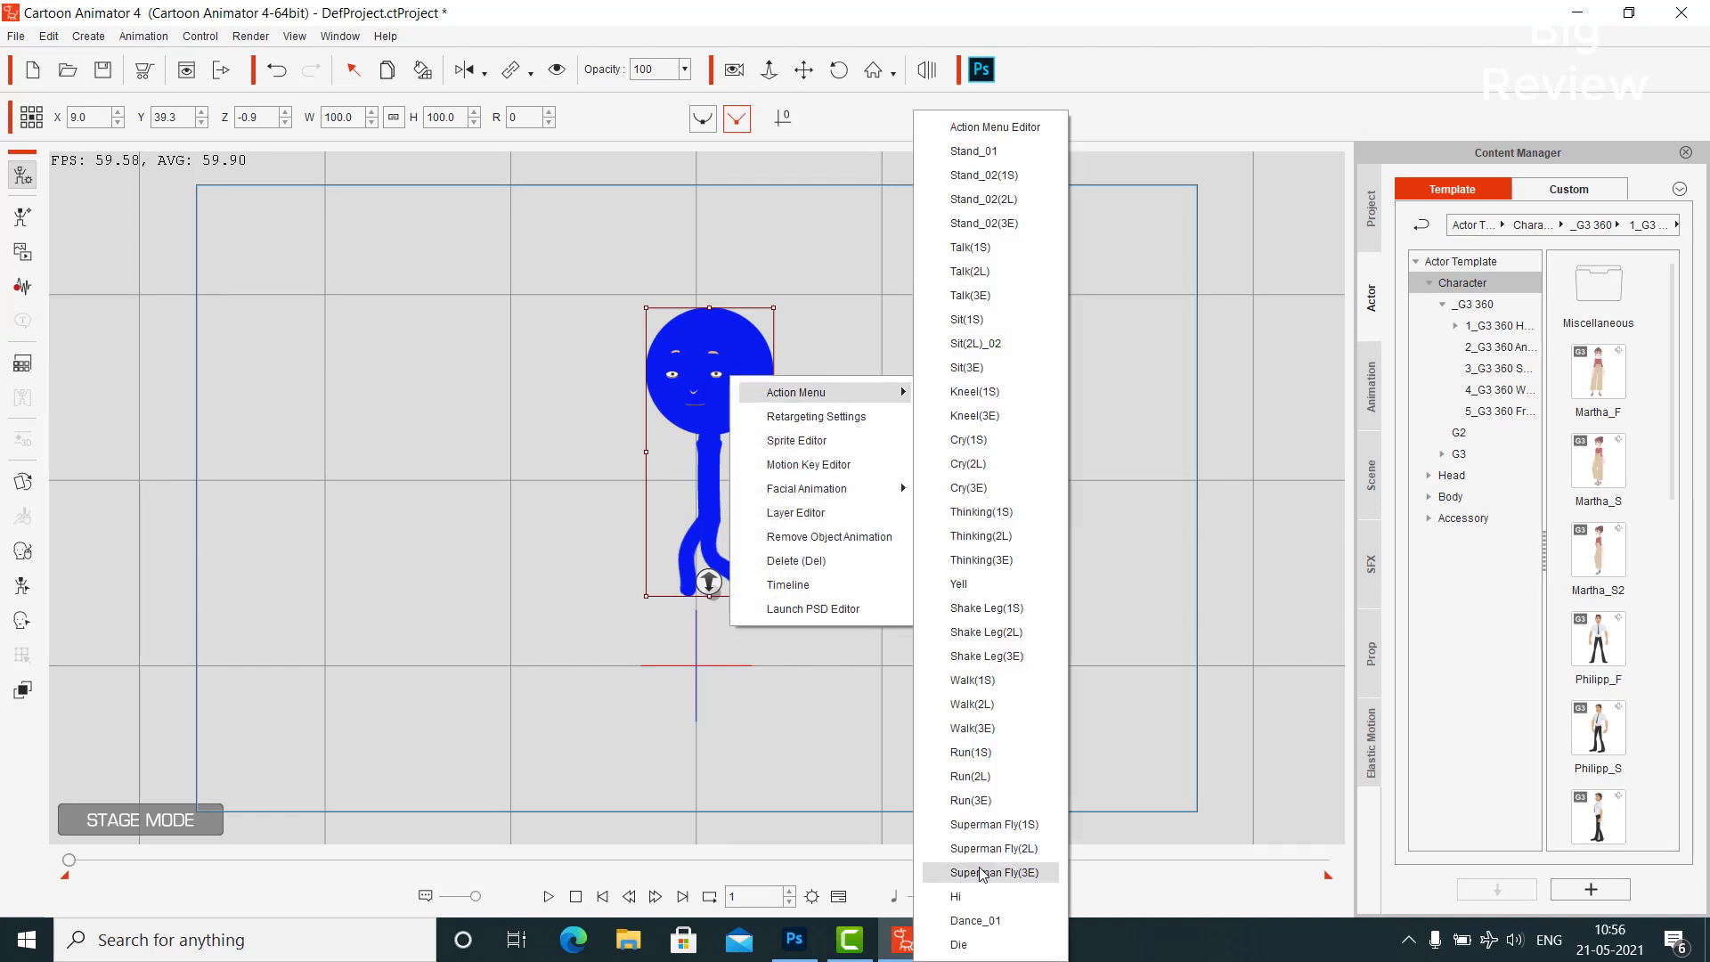
{"action": "left_click", "coordinate": [983, 751]}
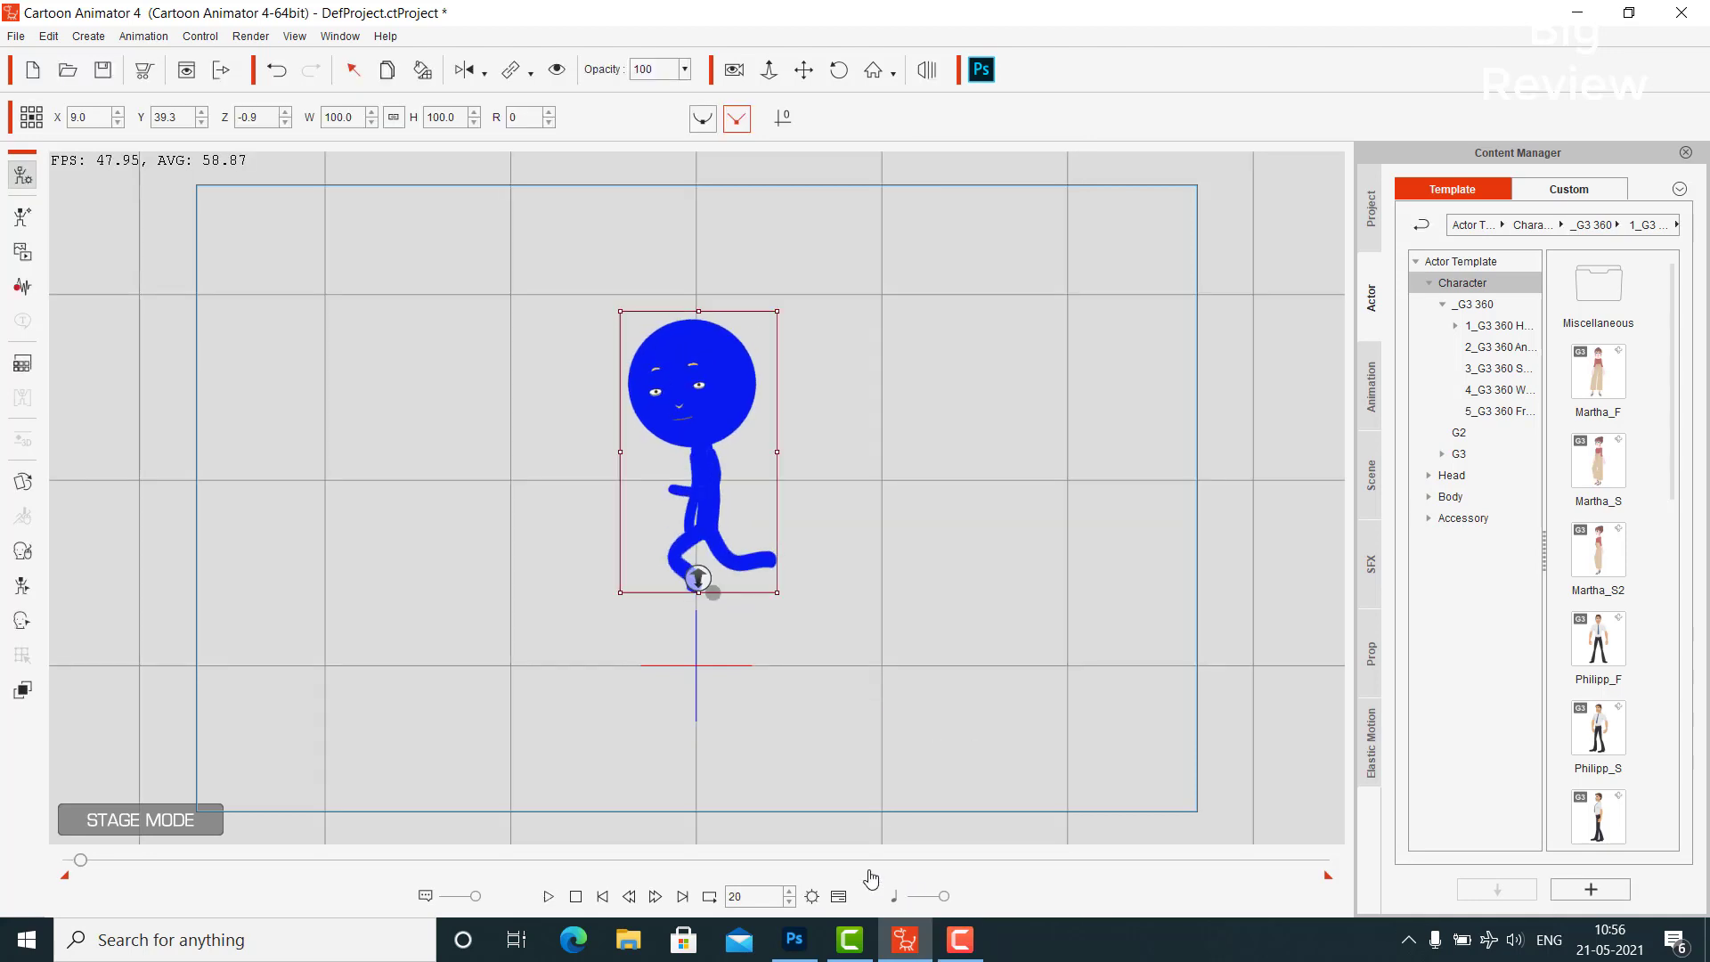
Apply the Run(2L) action to the character and open the Timeline
{"action": "right_click", "coordinate": [708, 479]}
{"action": "mouse_move", "coordinate": [783, 492]}
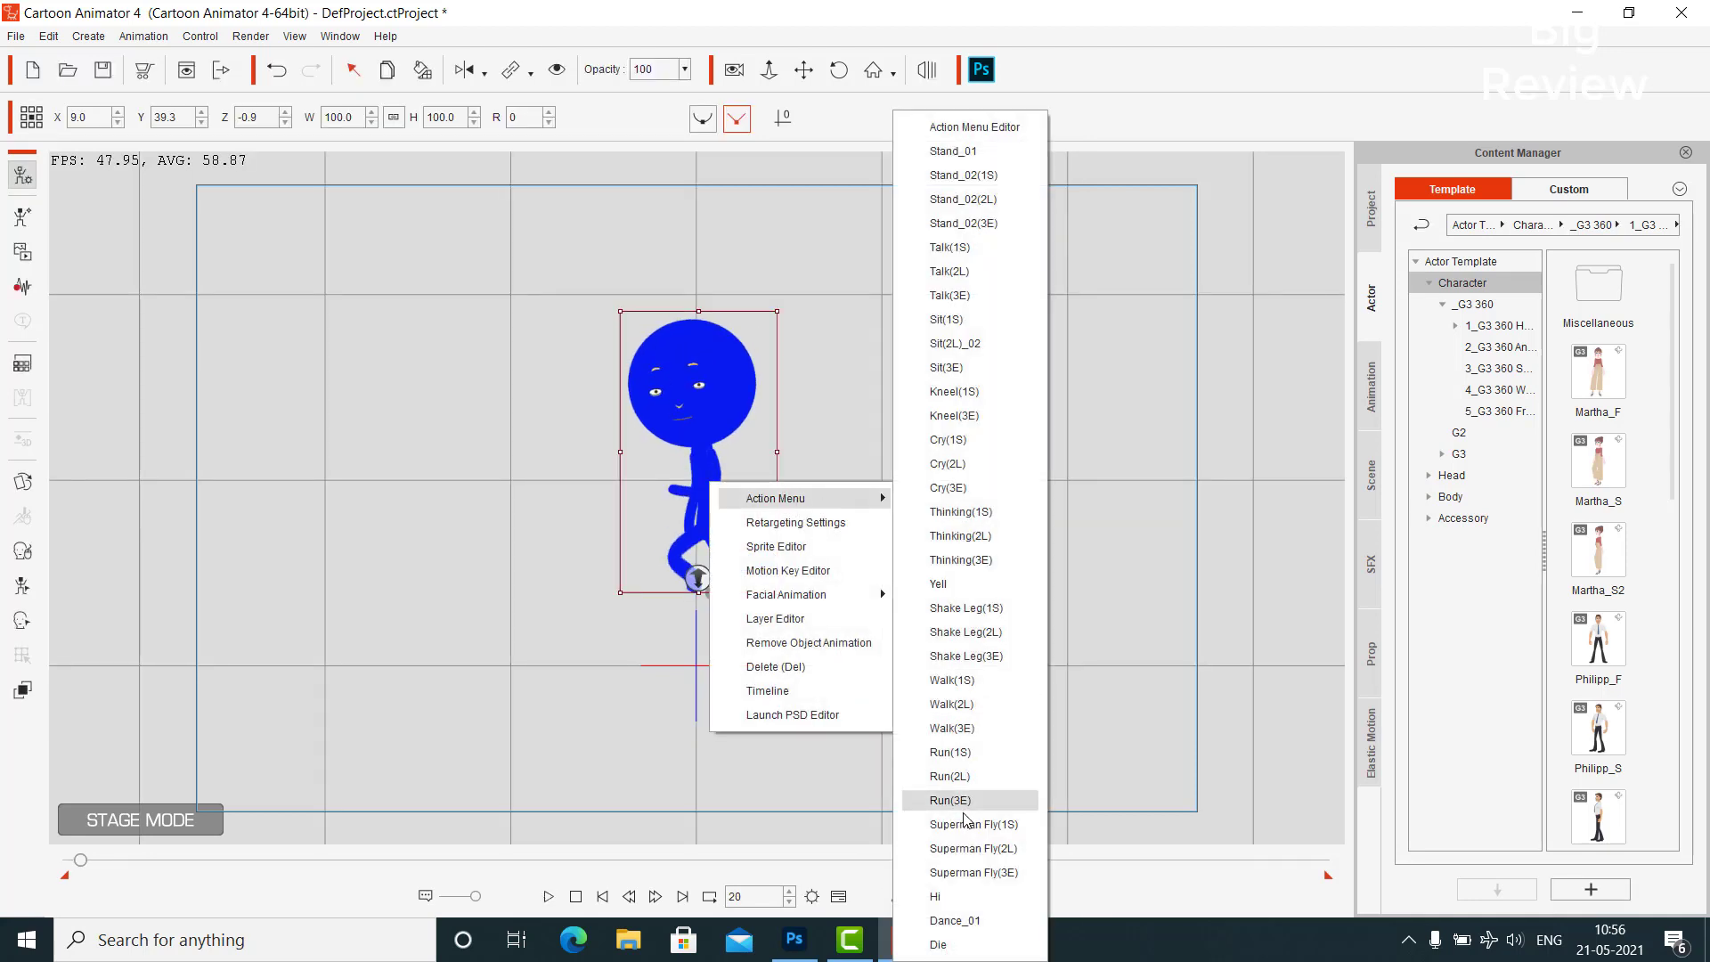
{"action": "left_click", "coordinate": [974, 772]}
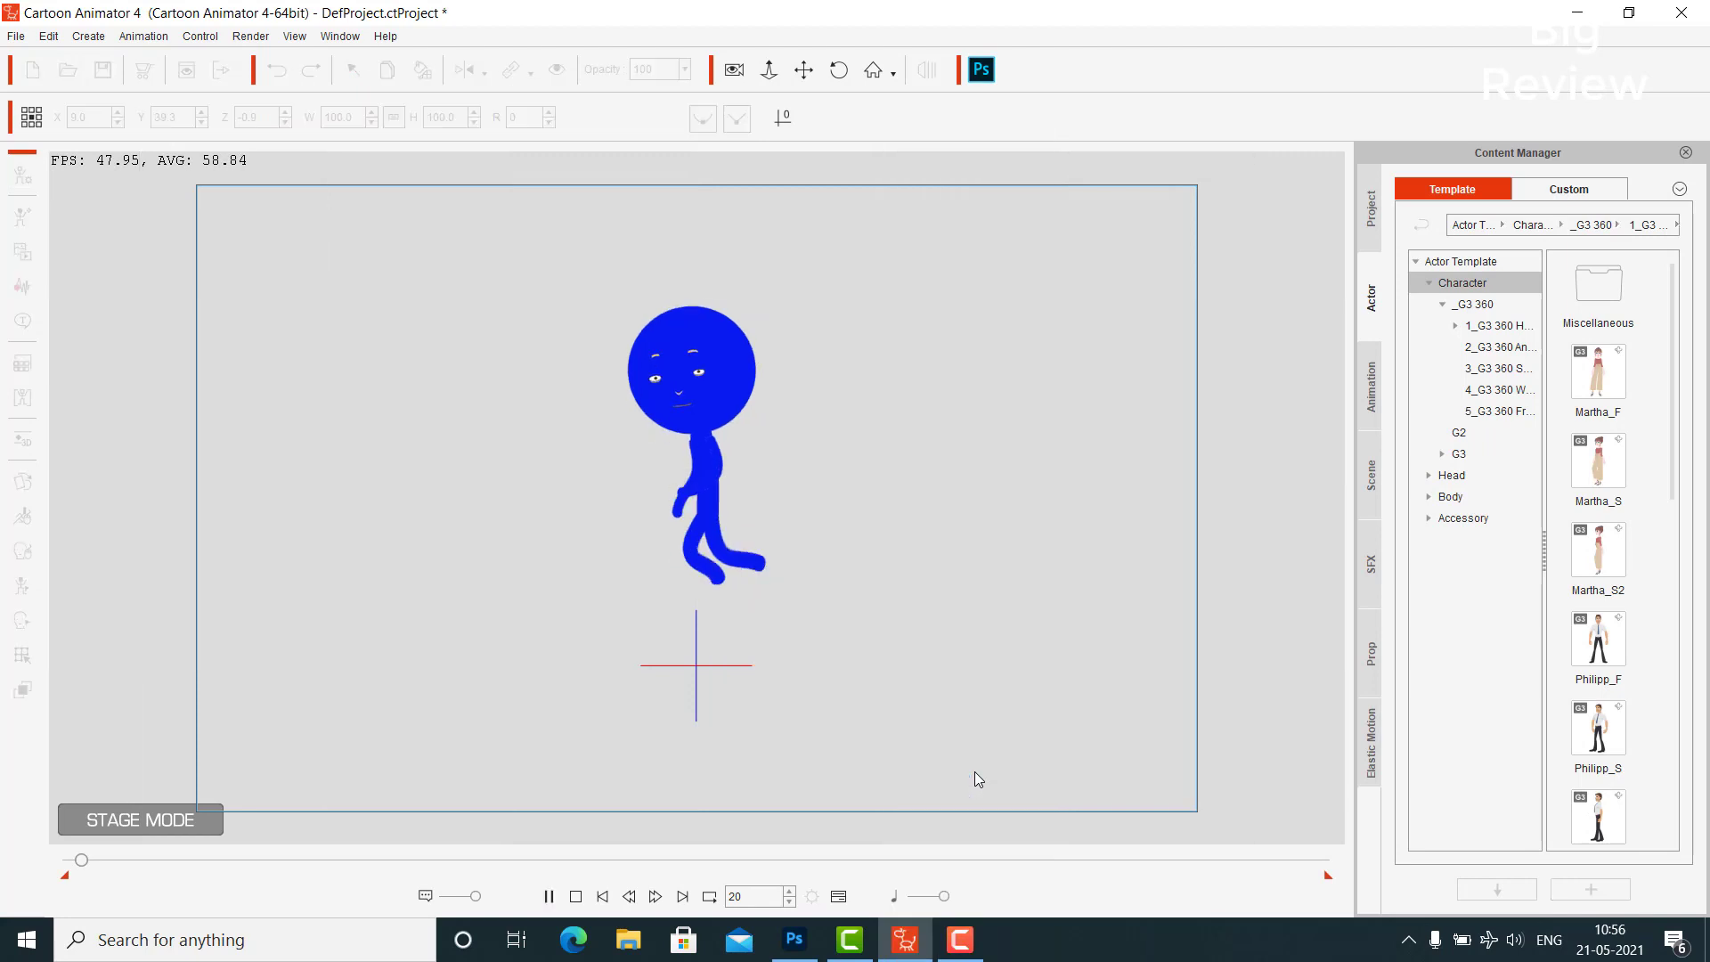
{"action": "left_click", "coordinate": [838, 895]}
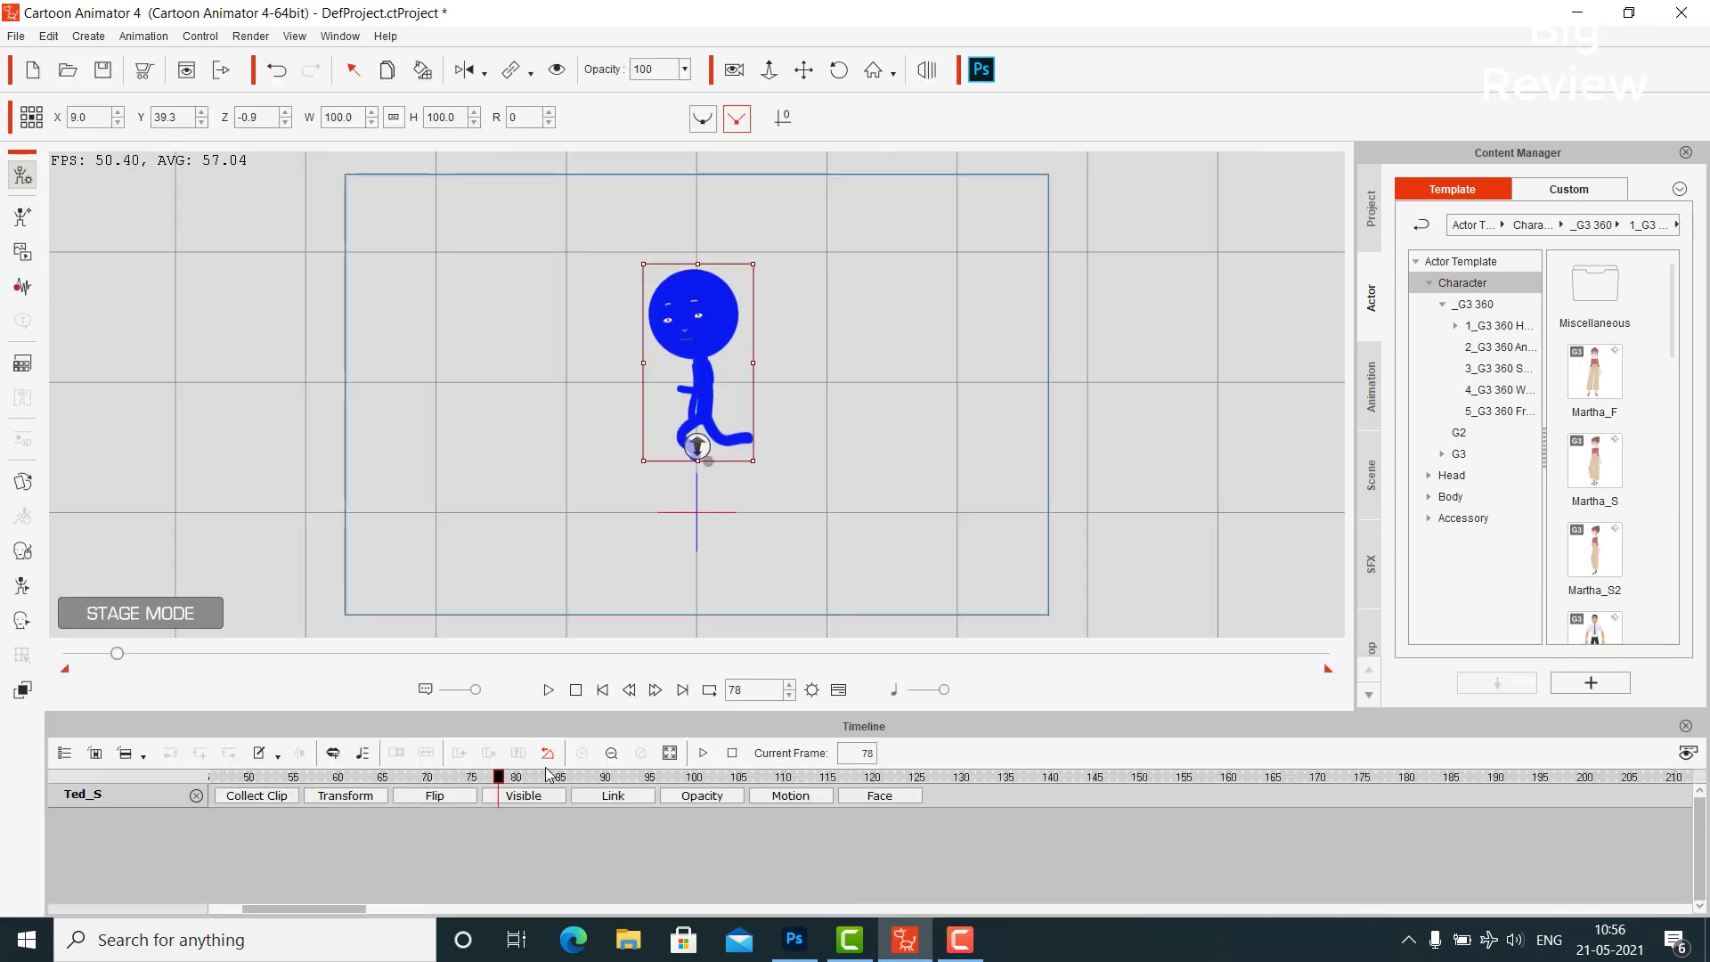
Show the character's Motion track in the Timeline and extend the Run(2L) clip to about frame 165 so the run loops
{"action": "left_click_drag", "start_coordinate": [499, 782], "coordinate": [339, 781]}
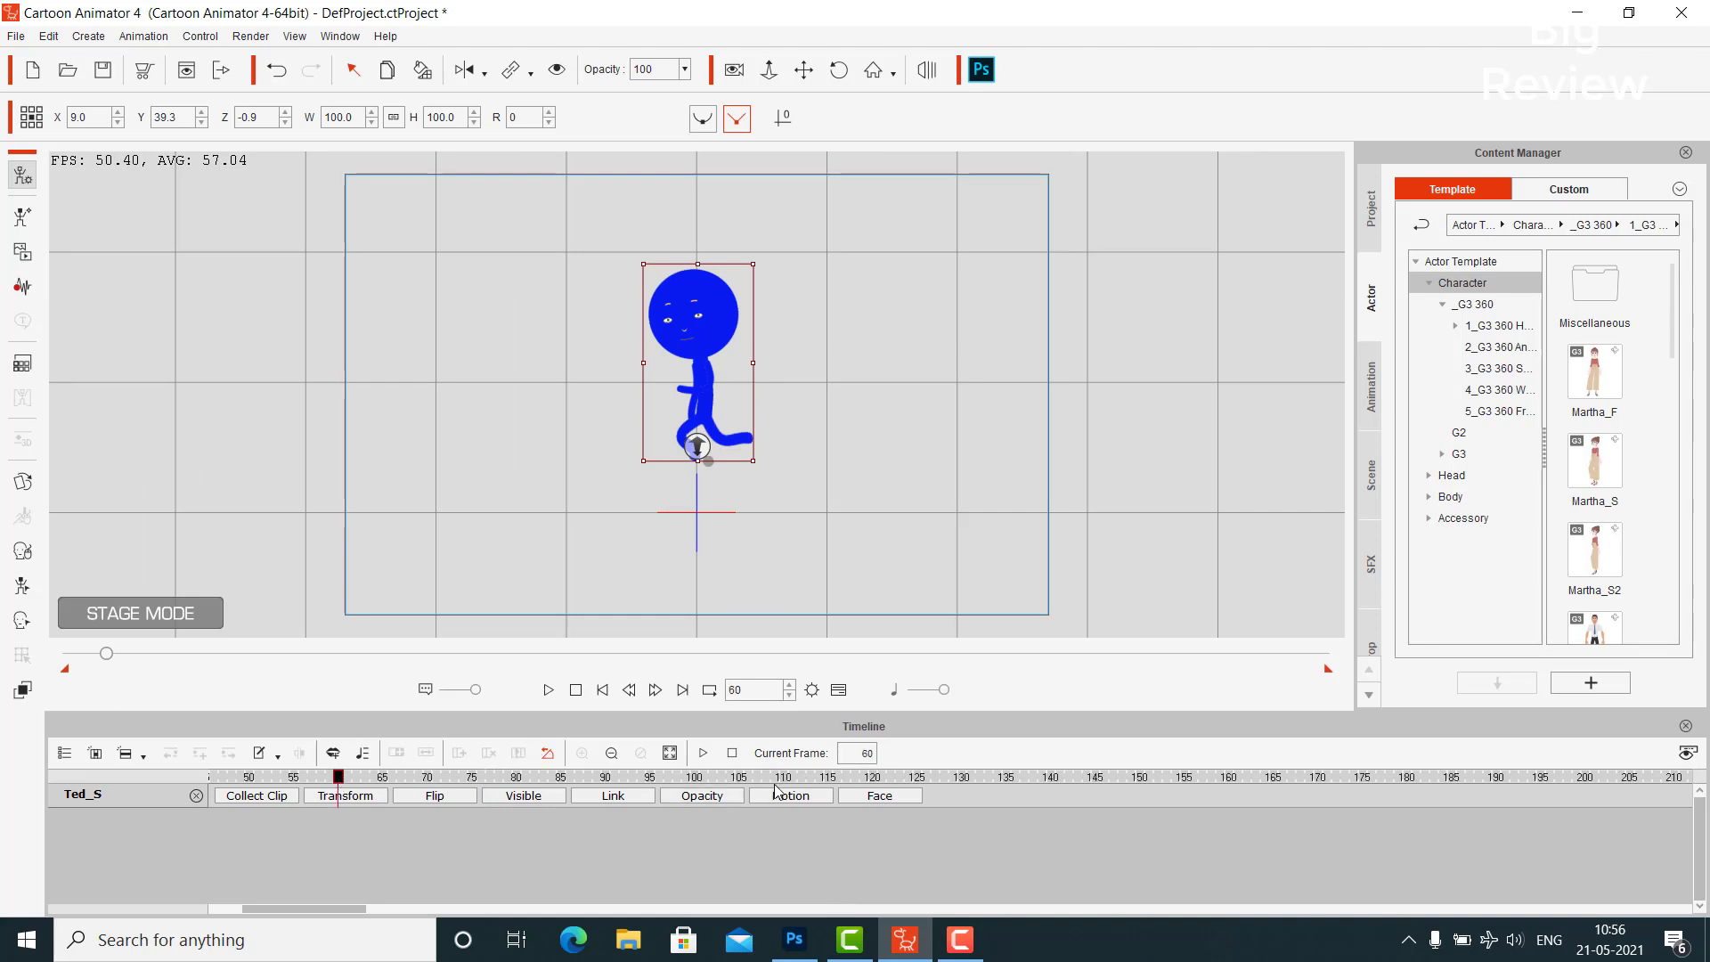
{"action": "left_click", "coordinate": [808, 795]}
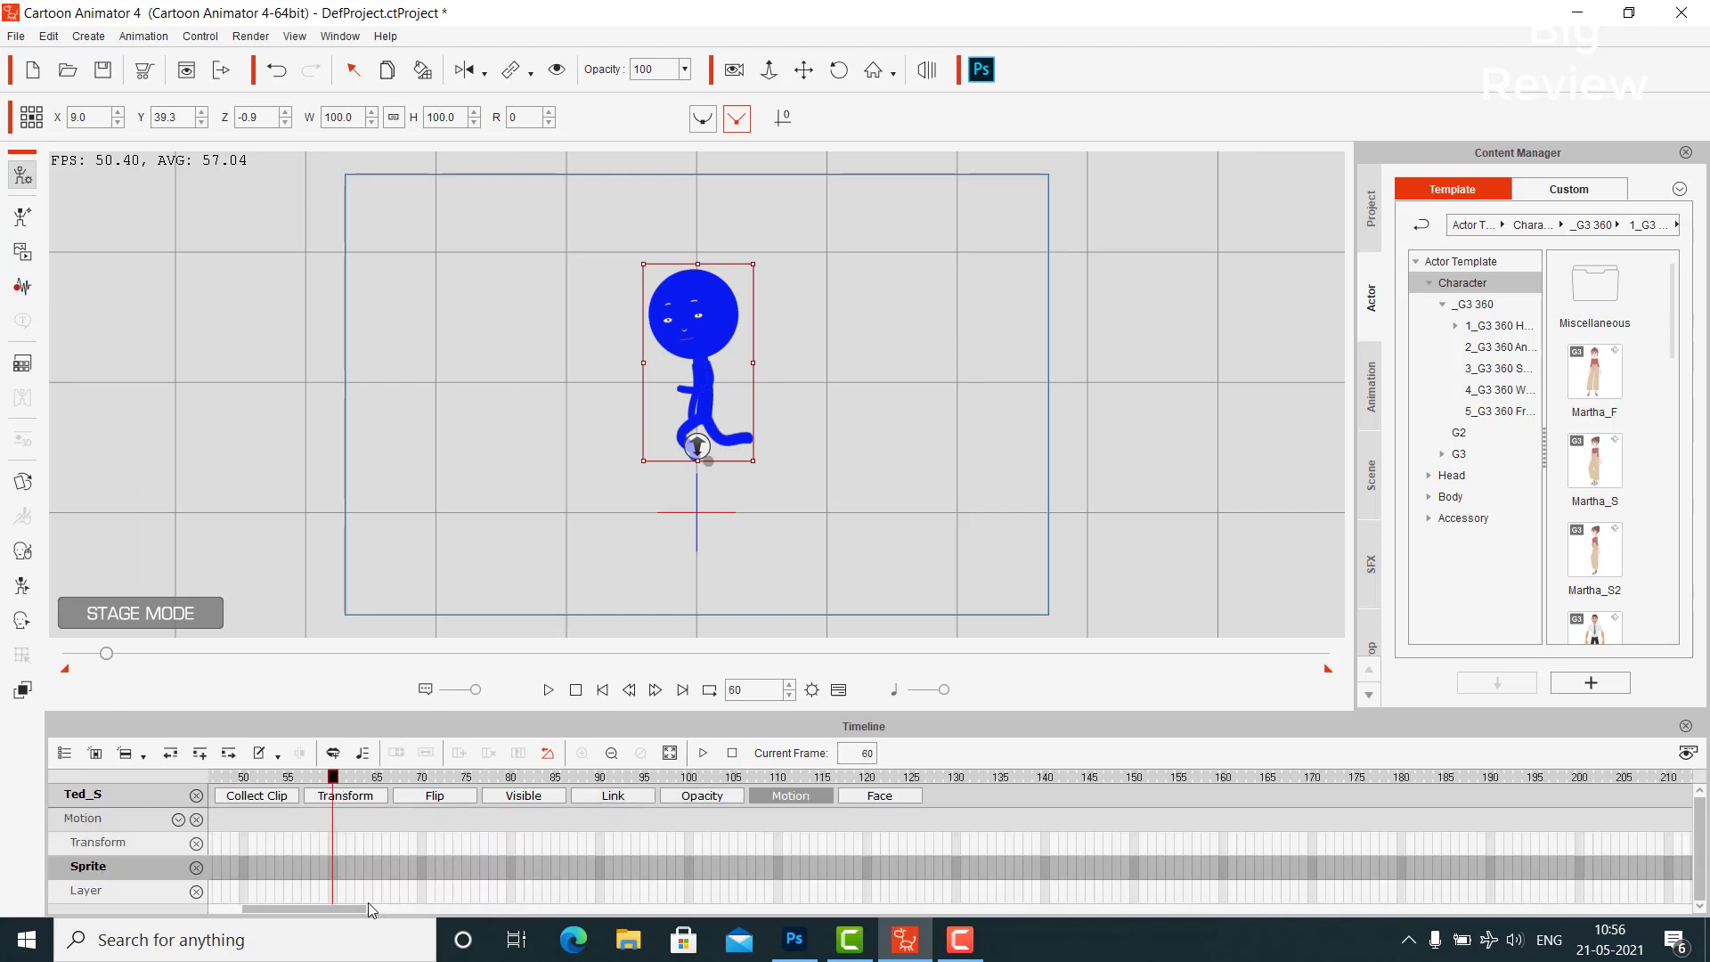
{"action": "left_click_drag", "start_coordinate": [349, 910], "coordinate": [312, 910]}
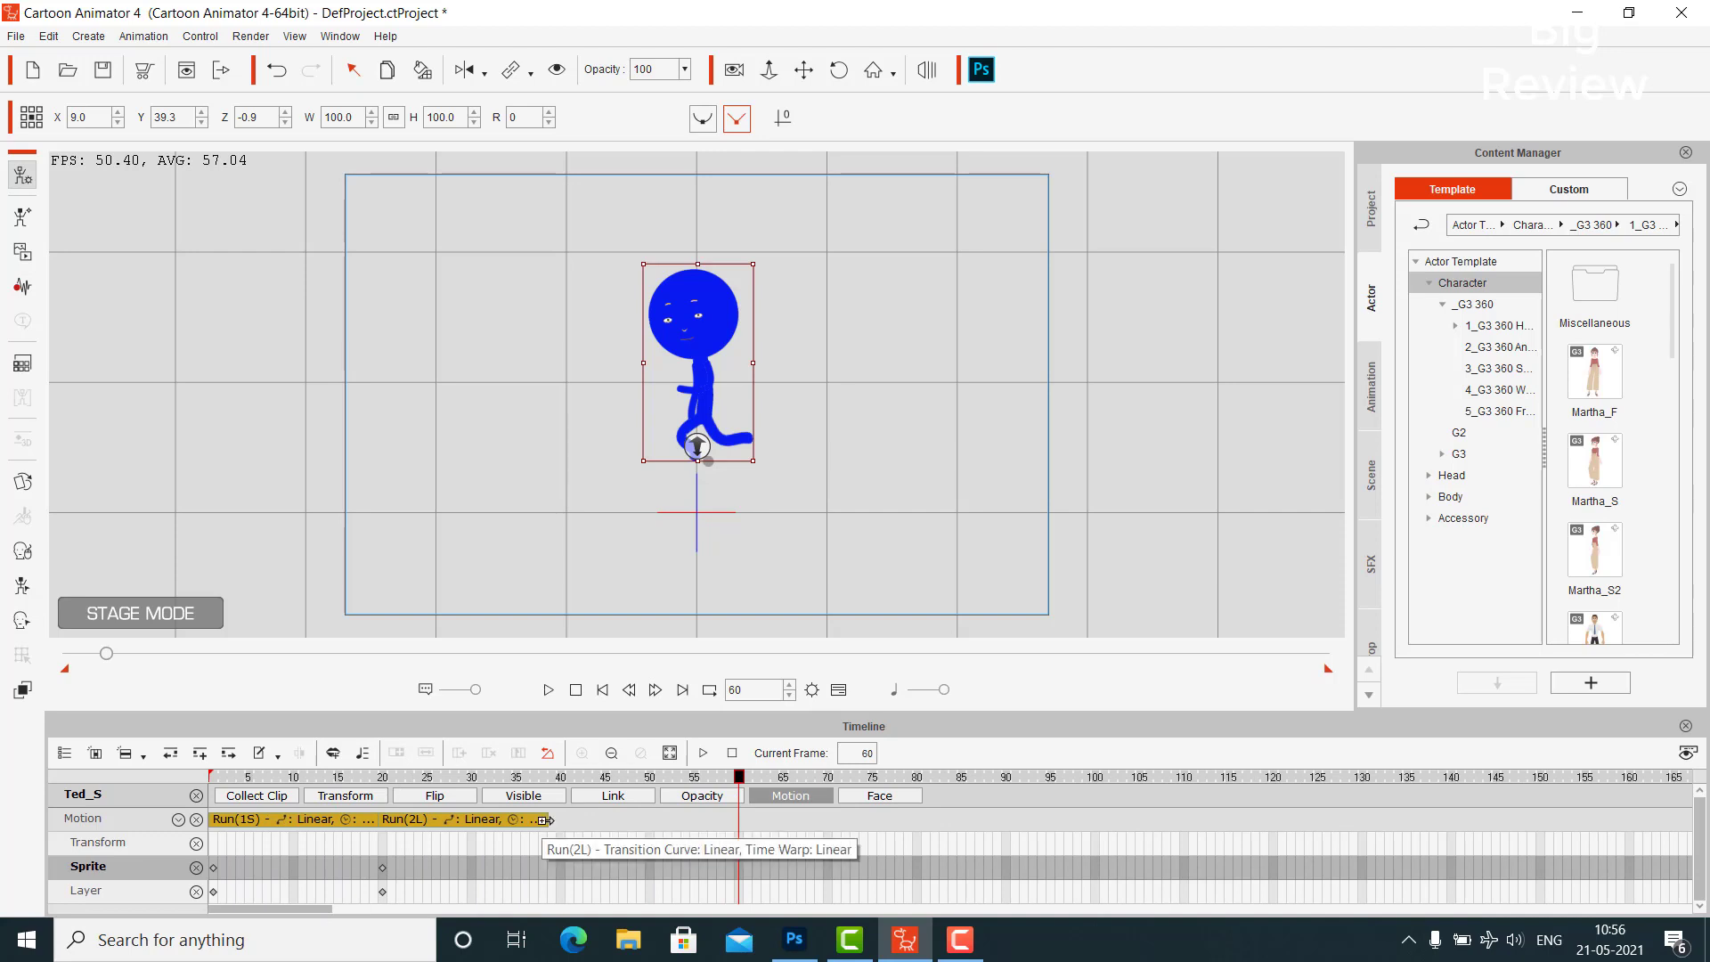
{"action": "left_click_drag", "start_coordinate": [544, 819], "coordinate": [1576, 816]}
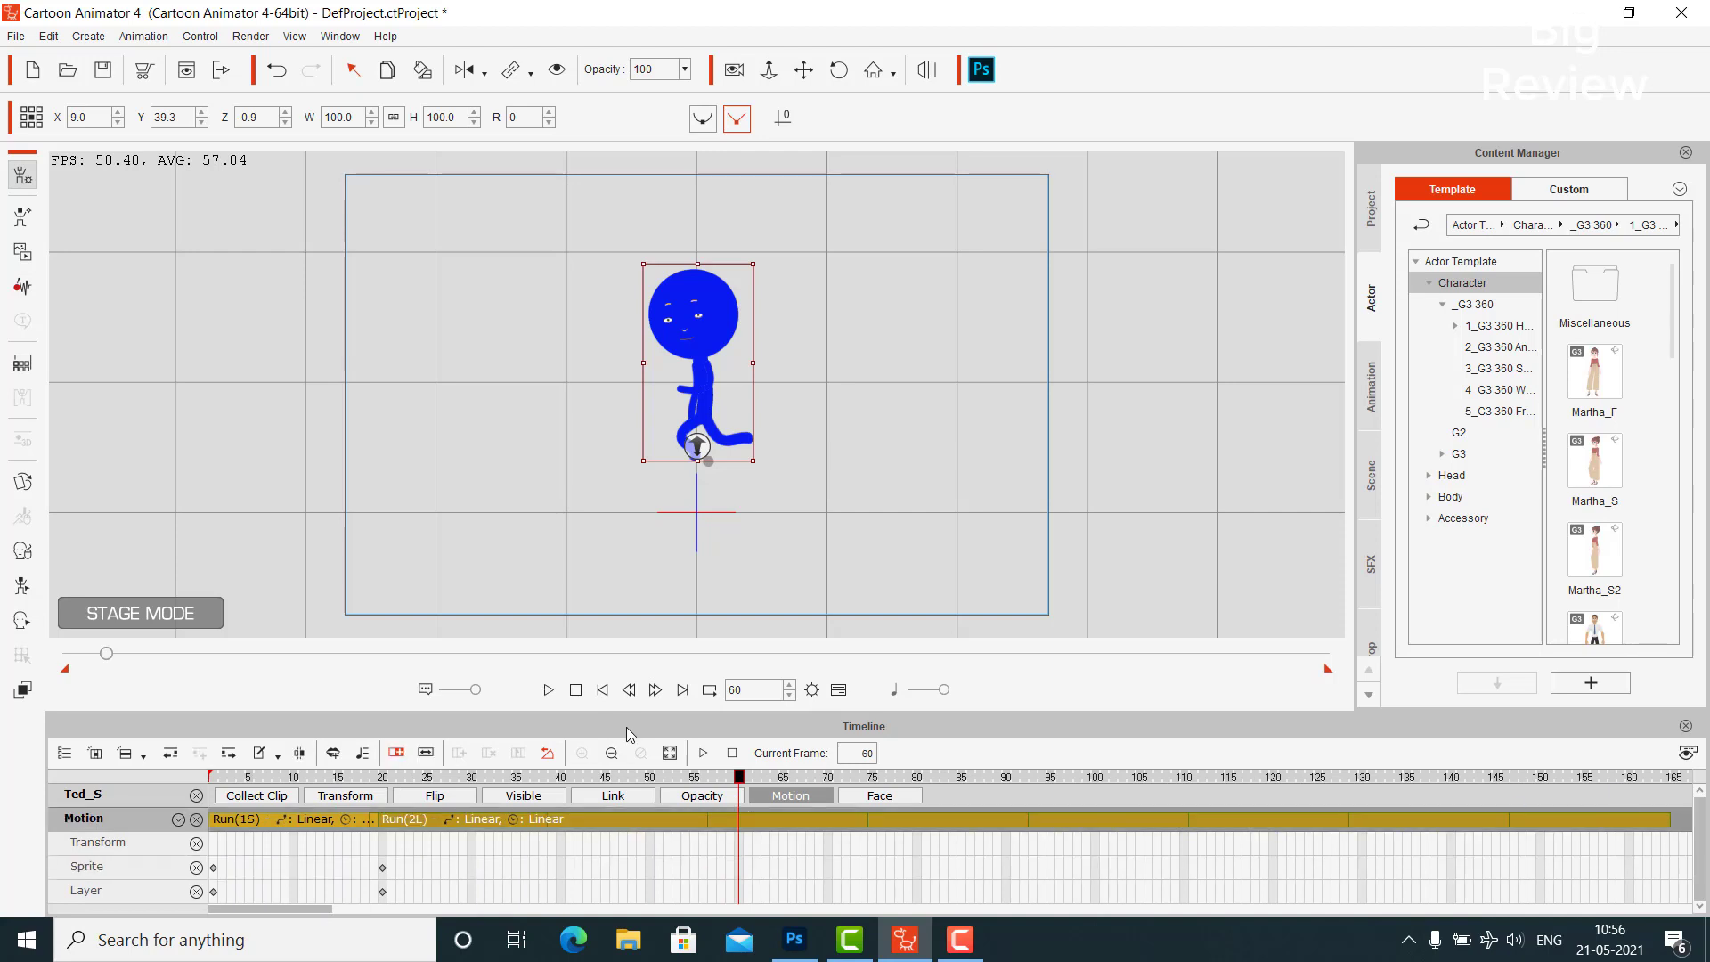
Play the extended run animation from an early frame, pause it and return to frame 1
{"action": "left_click_drag", "start_coordinate": [735, 783], "coordinate": [435, 782]}
{"action": "key", "text": "space"}
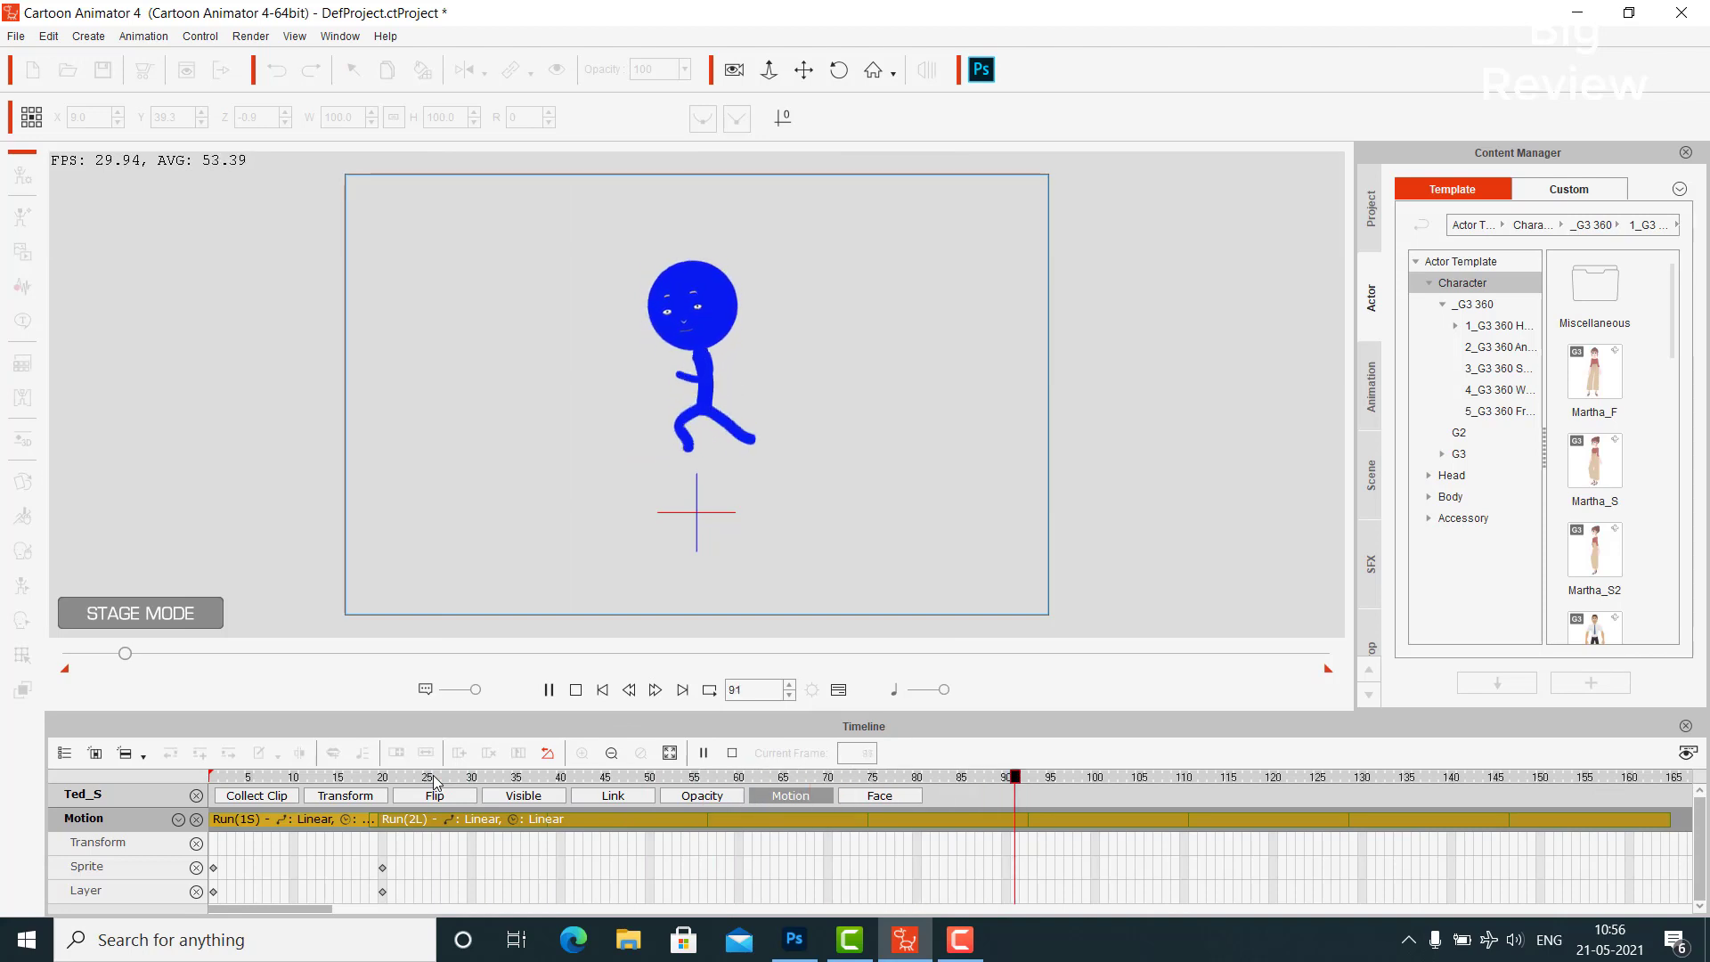
{"action": "key", "text": "space"}
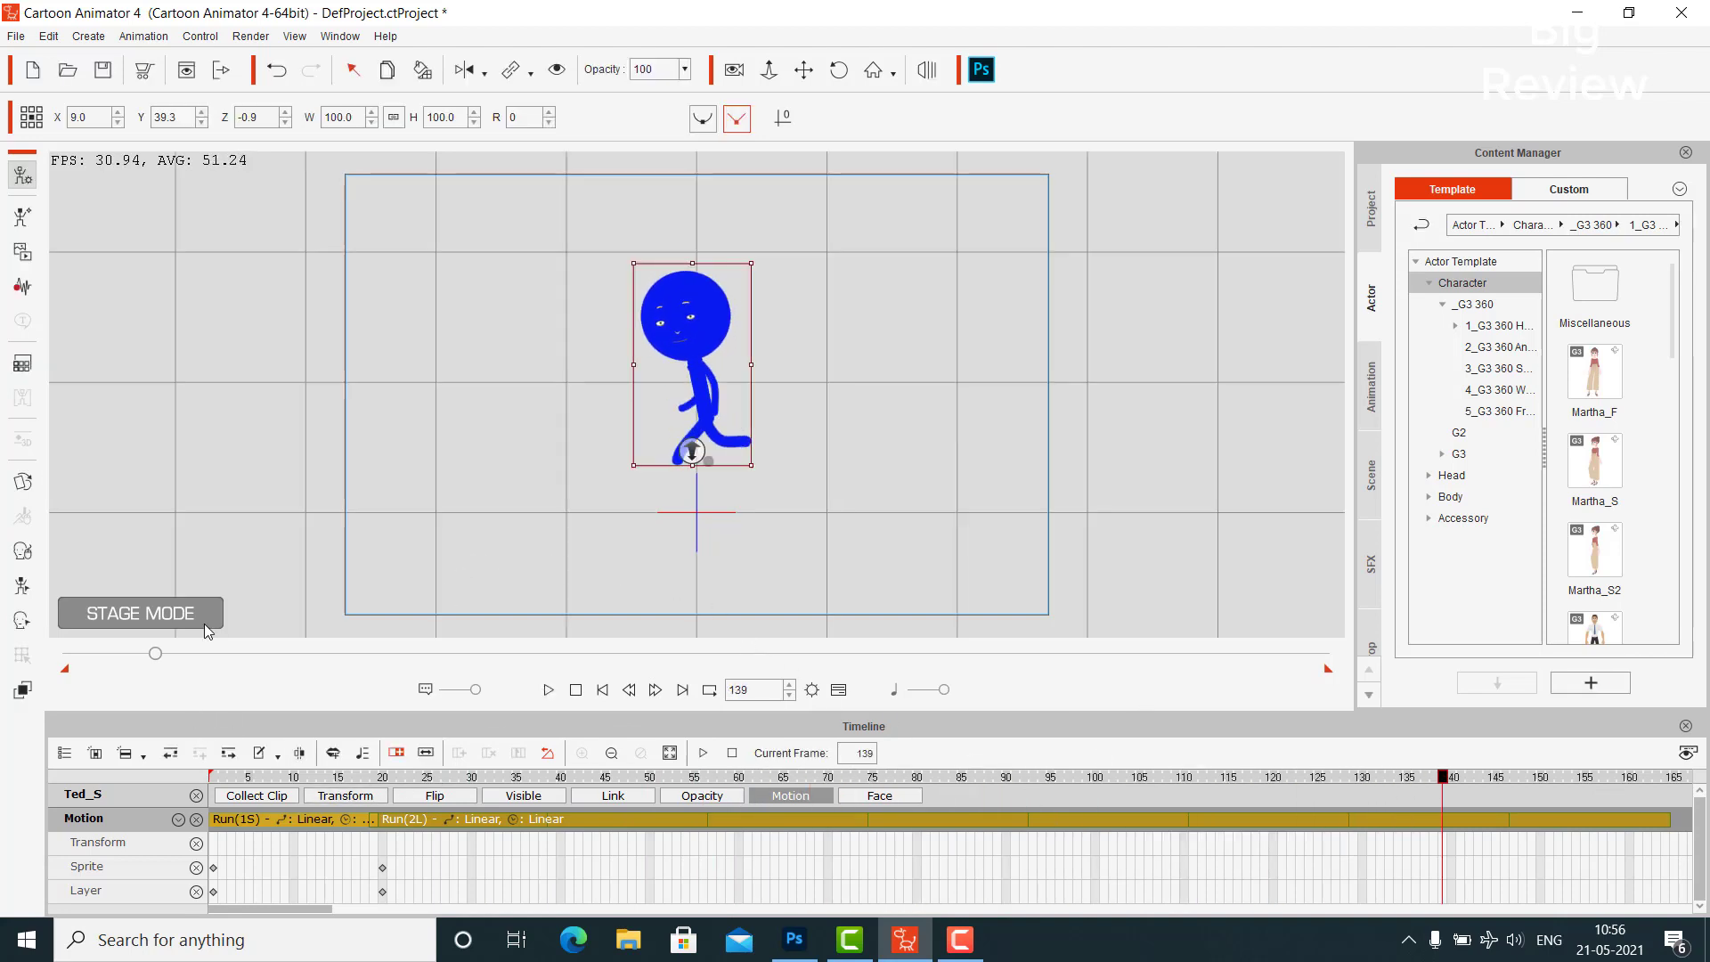
{"action": "left_click_drag", "start_coordinate": [153, 657], "coordinate": [65, 666]}
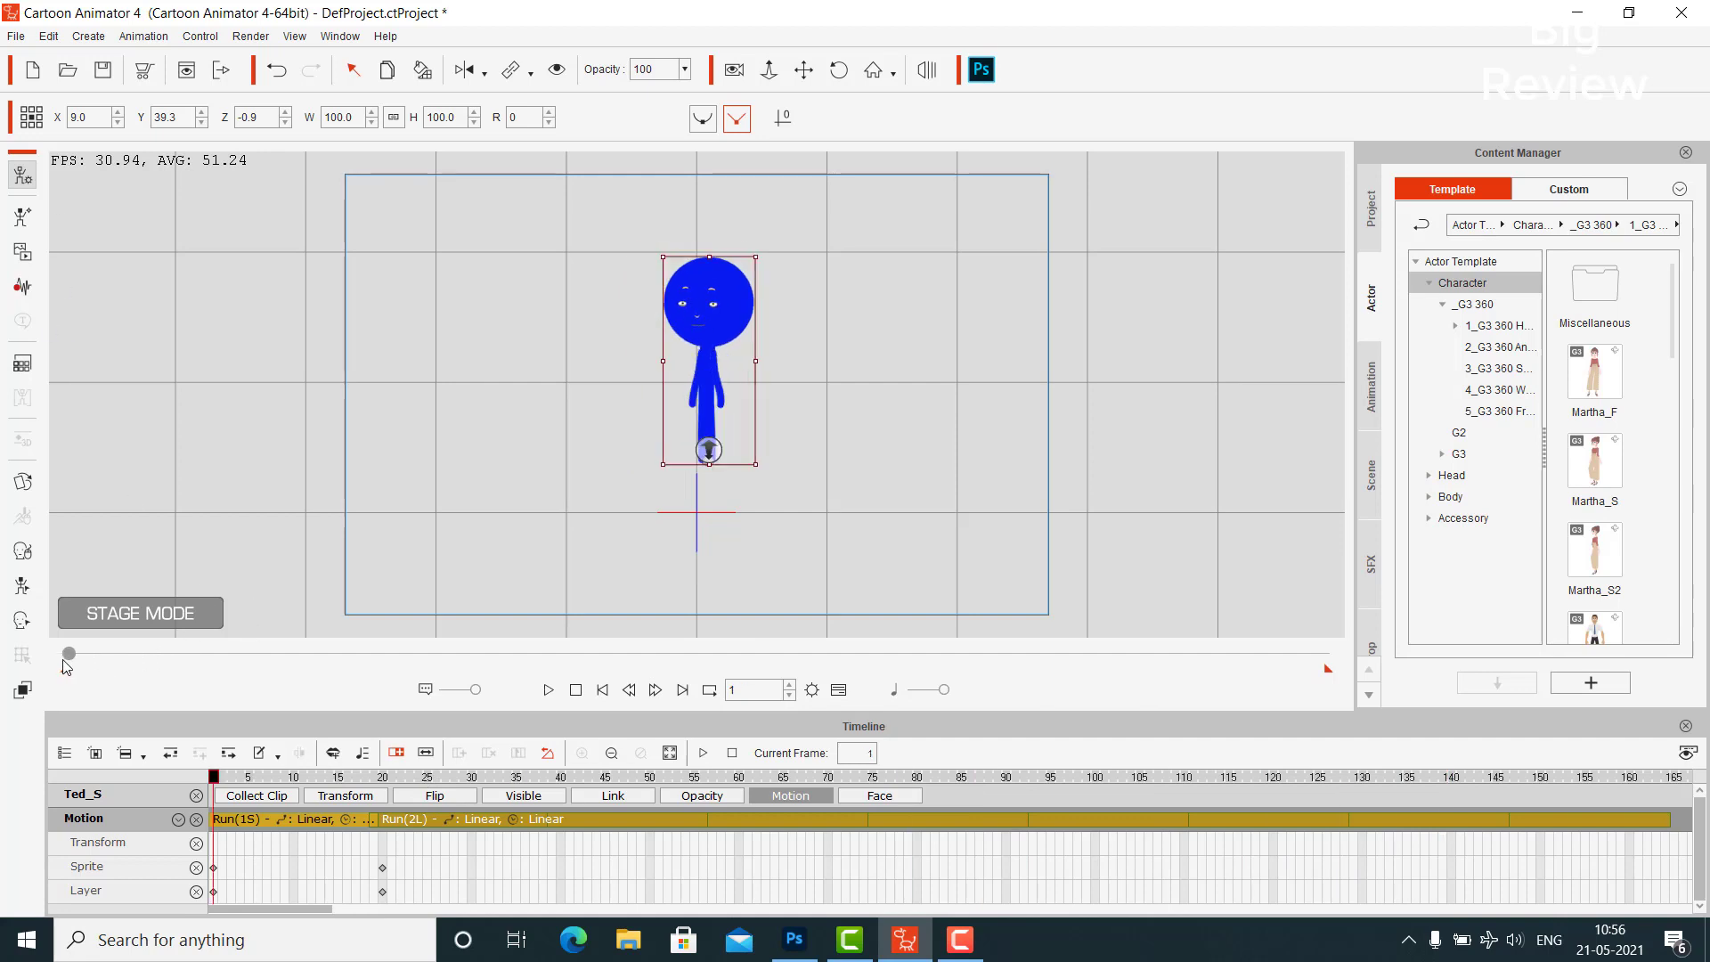
Save the selected blue character to the custom Character library as 02 and capture a new thumbnail for it
{"action": "left_click", "coordinate": [788, 376]}
{"action": "left_click", "coordinate": [737, 316]}
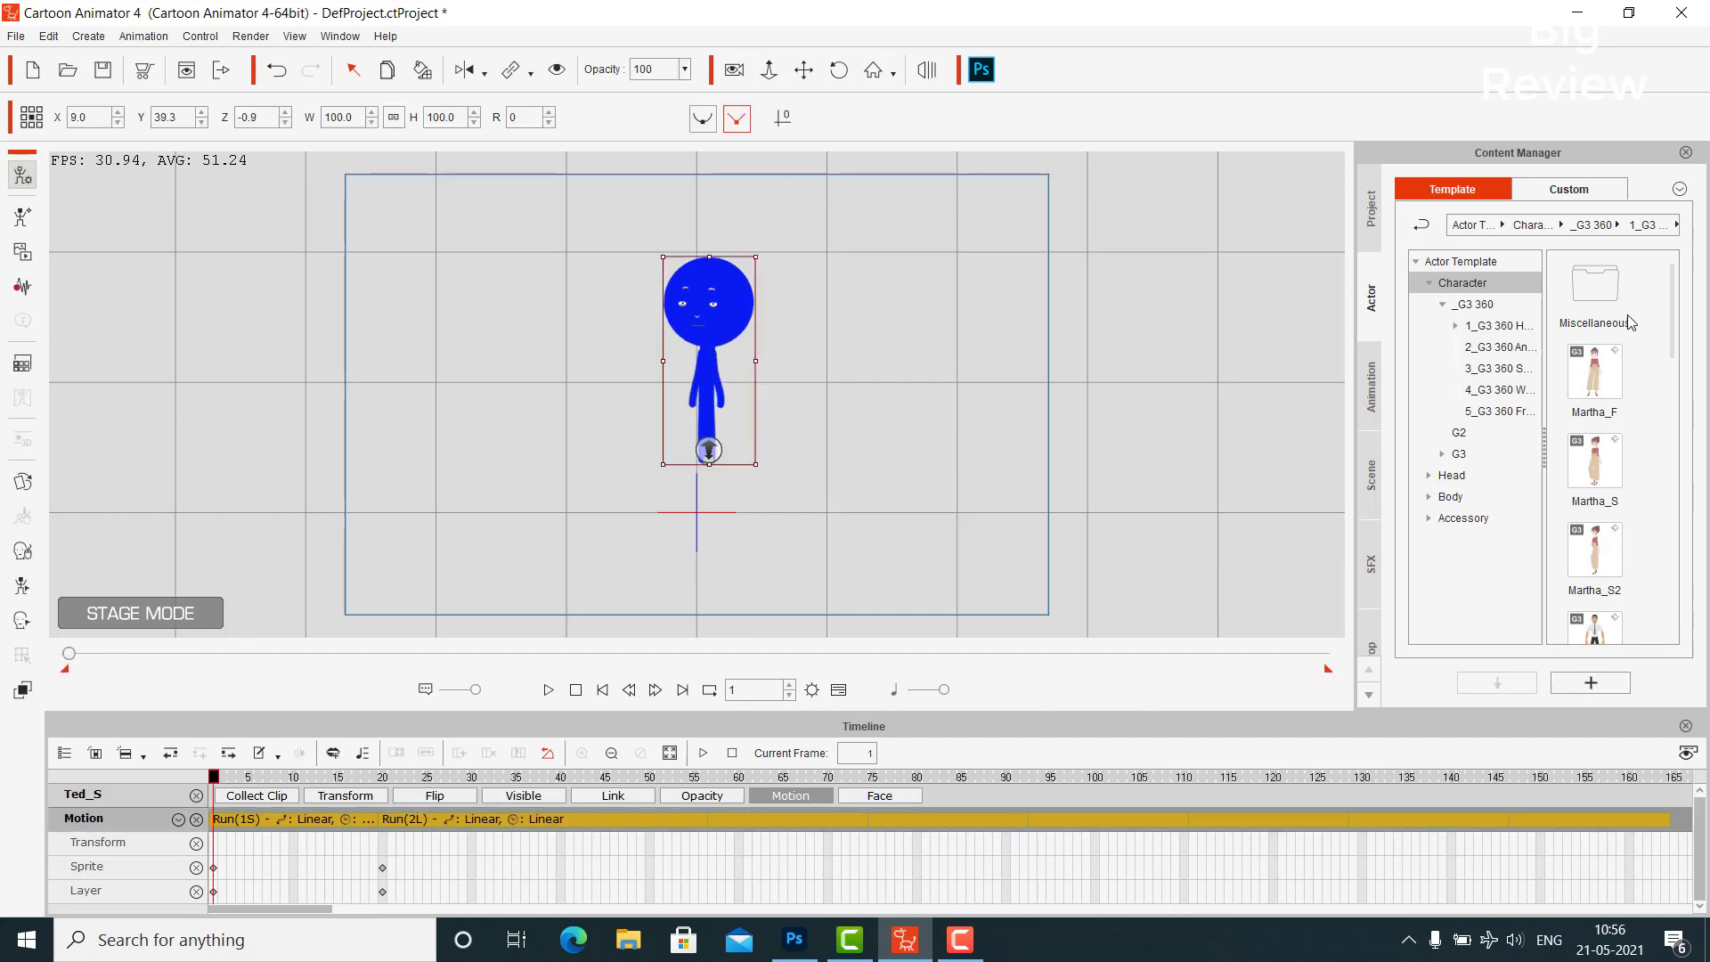
{"action": "left_click", "coordinate": [1603, 190]}
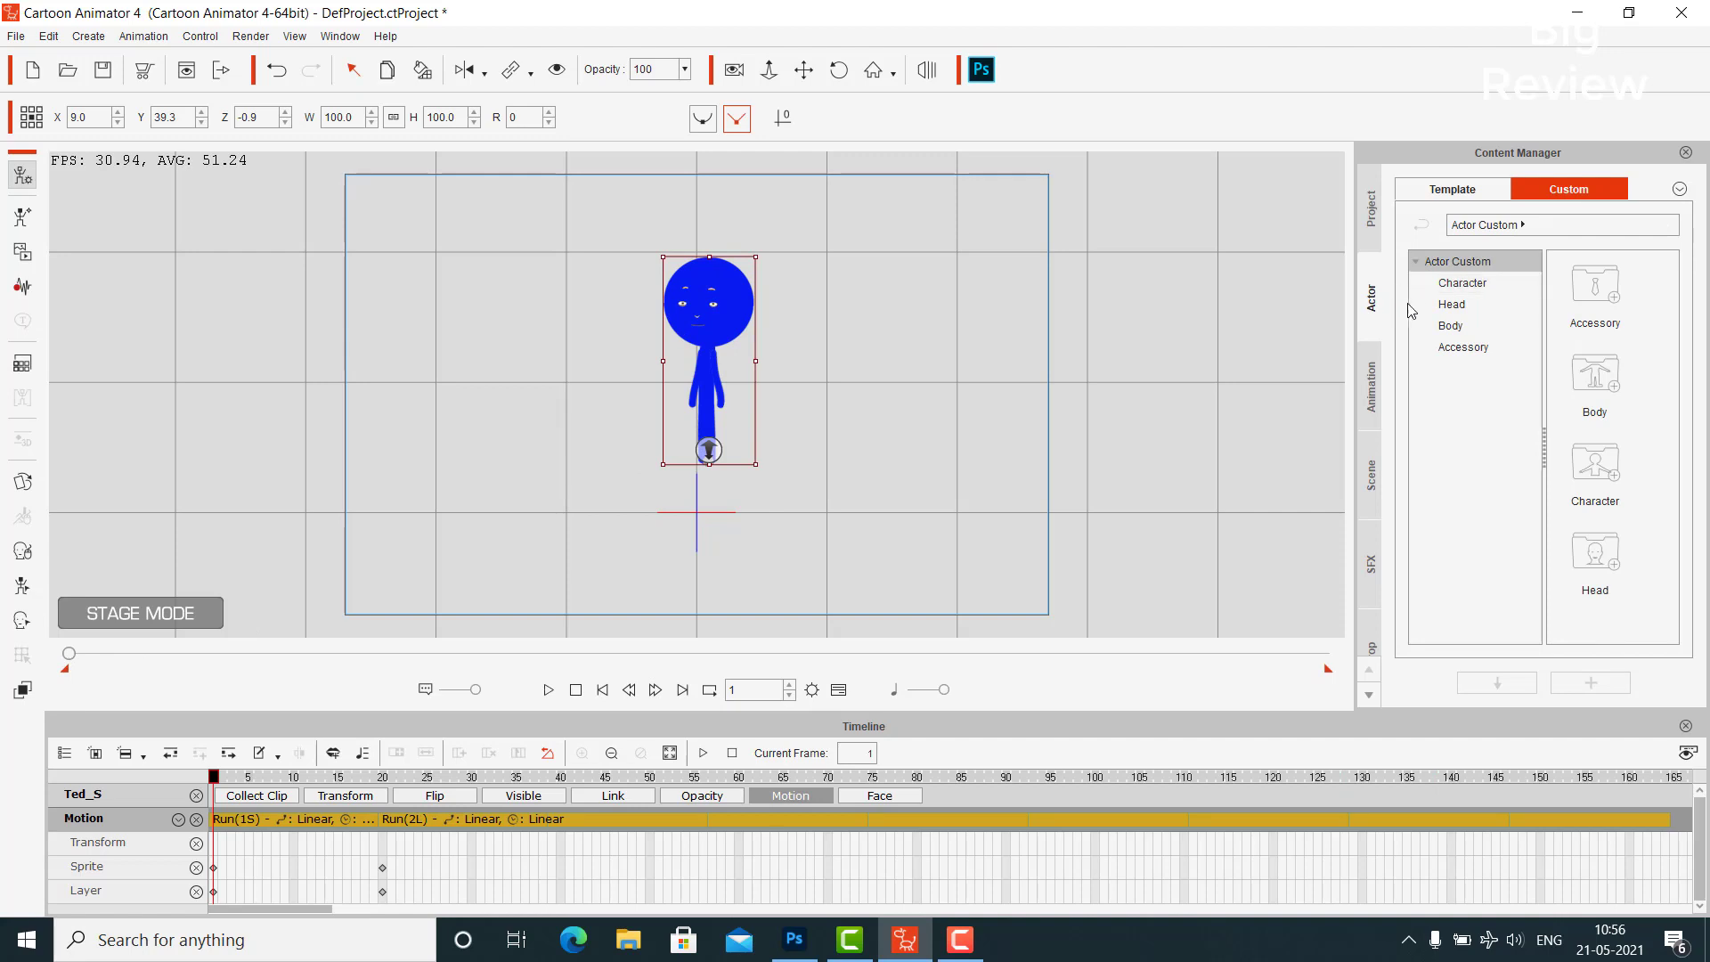
{"action": "left_click", "coordinate": [1461, 283]}
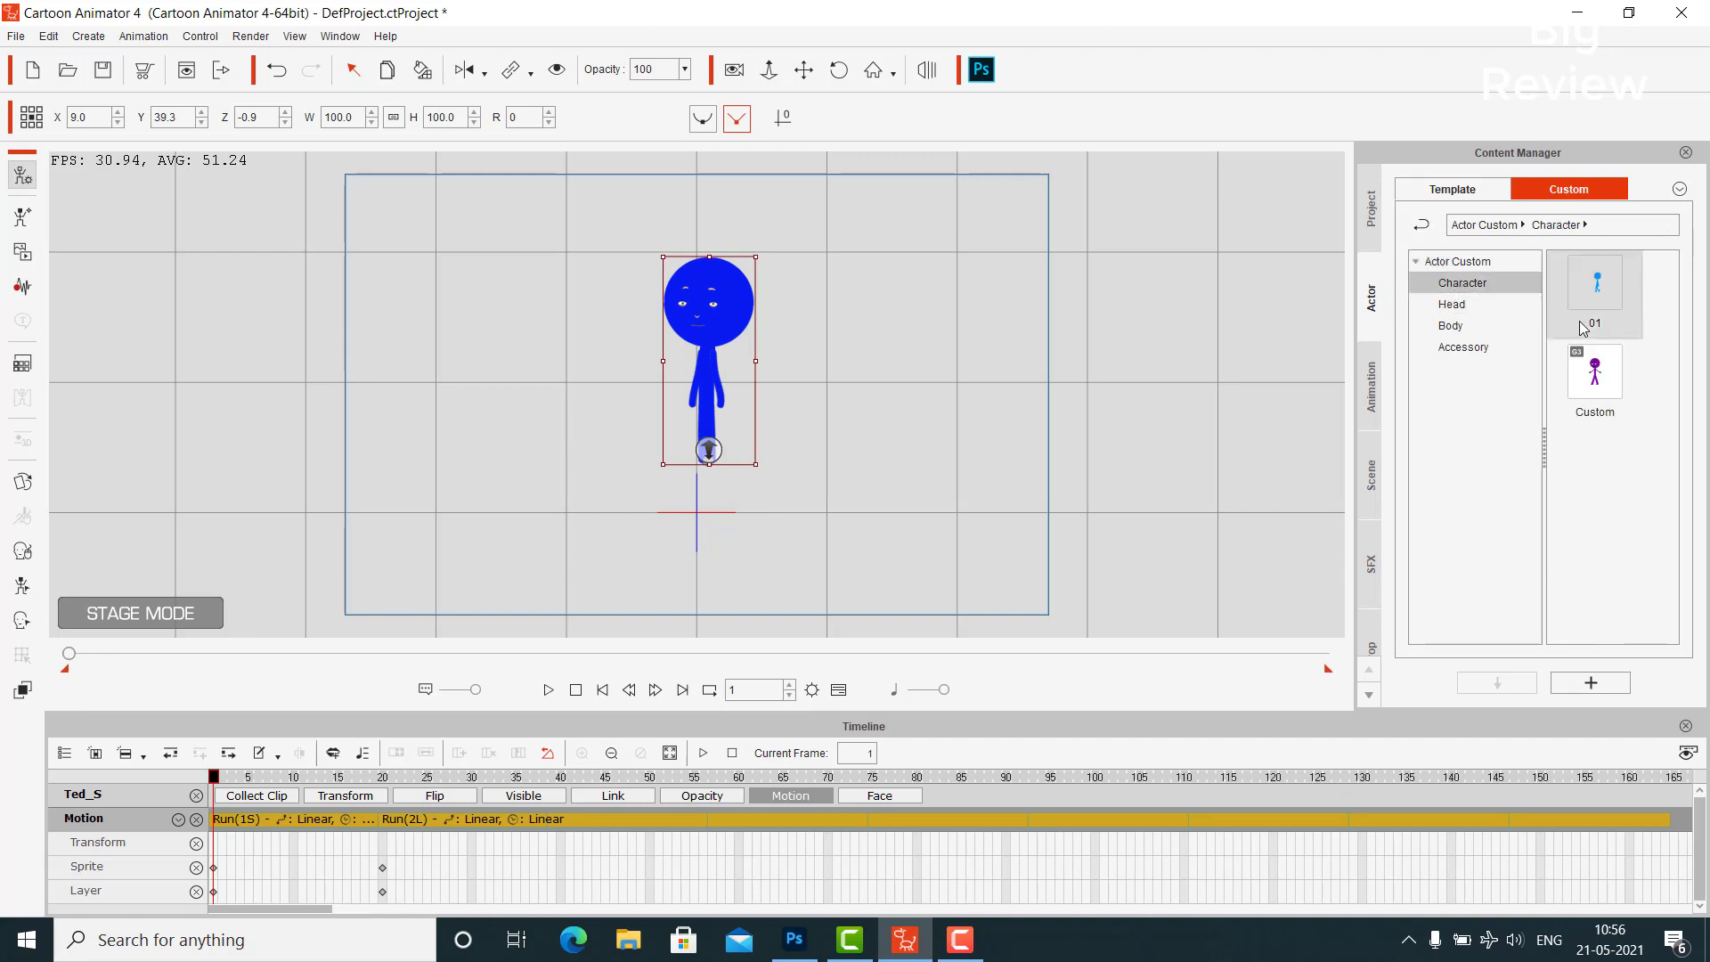
{"action": "left_click", "coordinate": [1606, 688]}
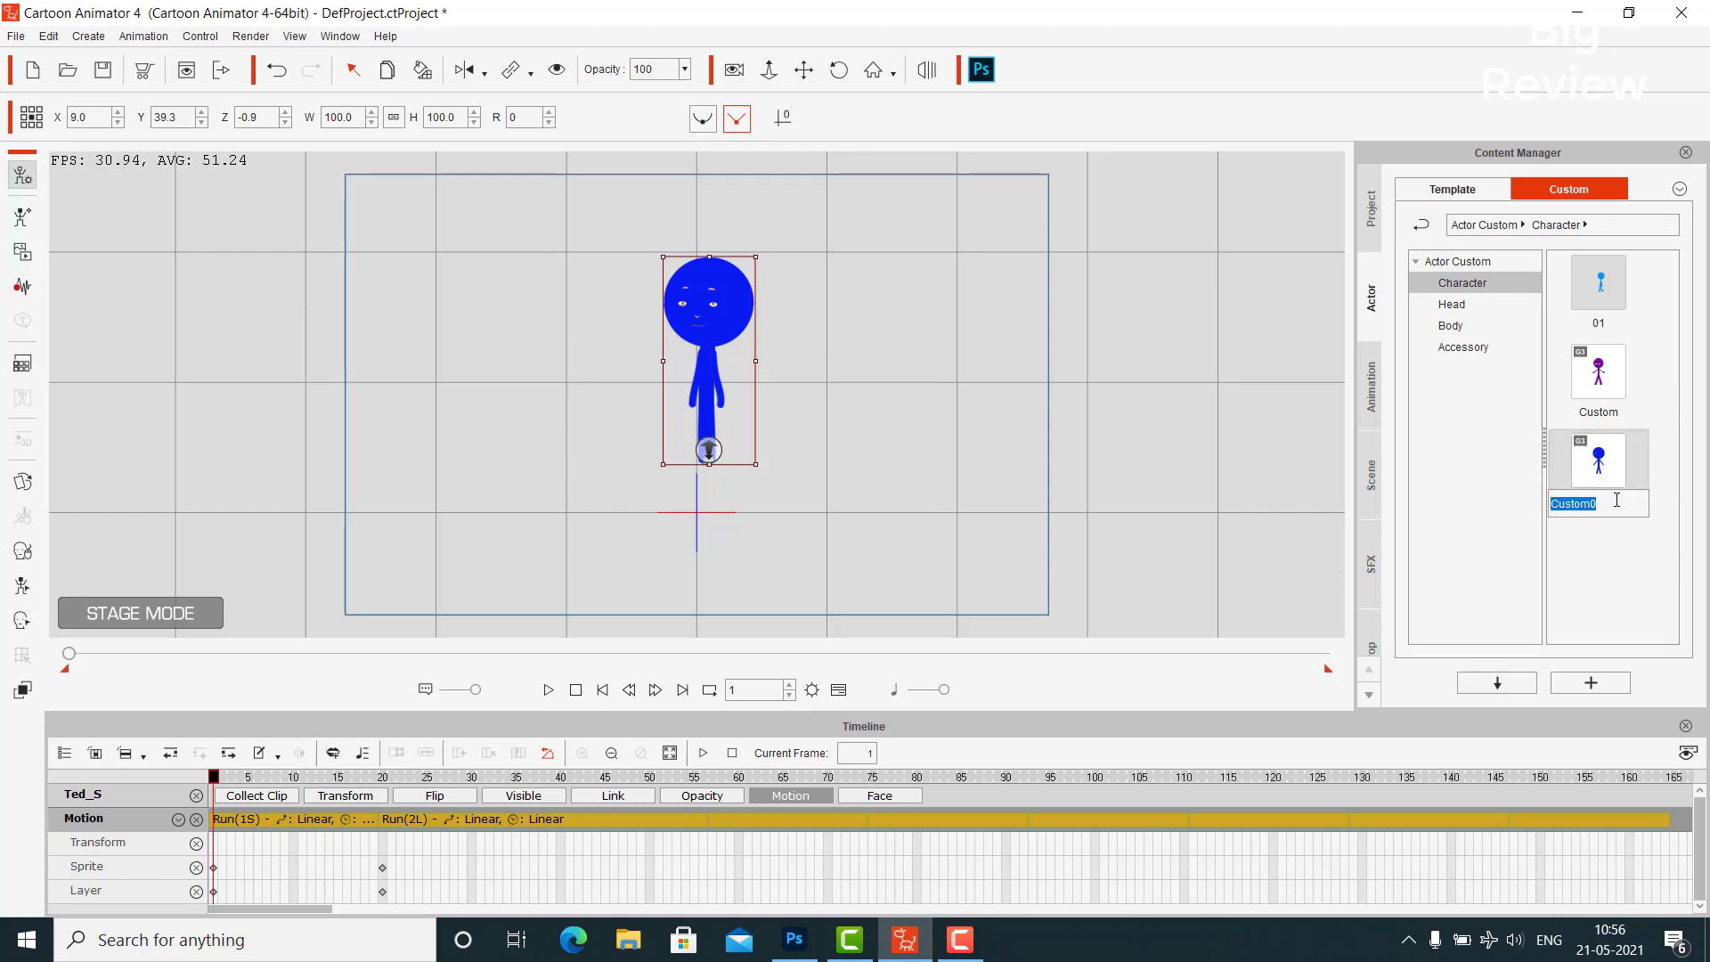
{"action": "type", "text": "02"}
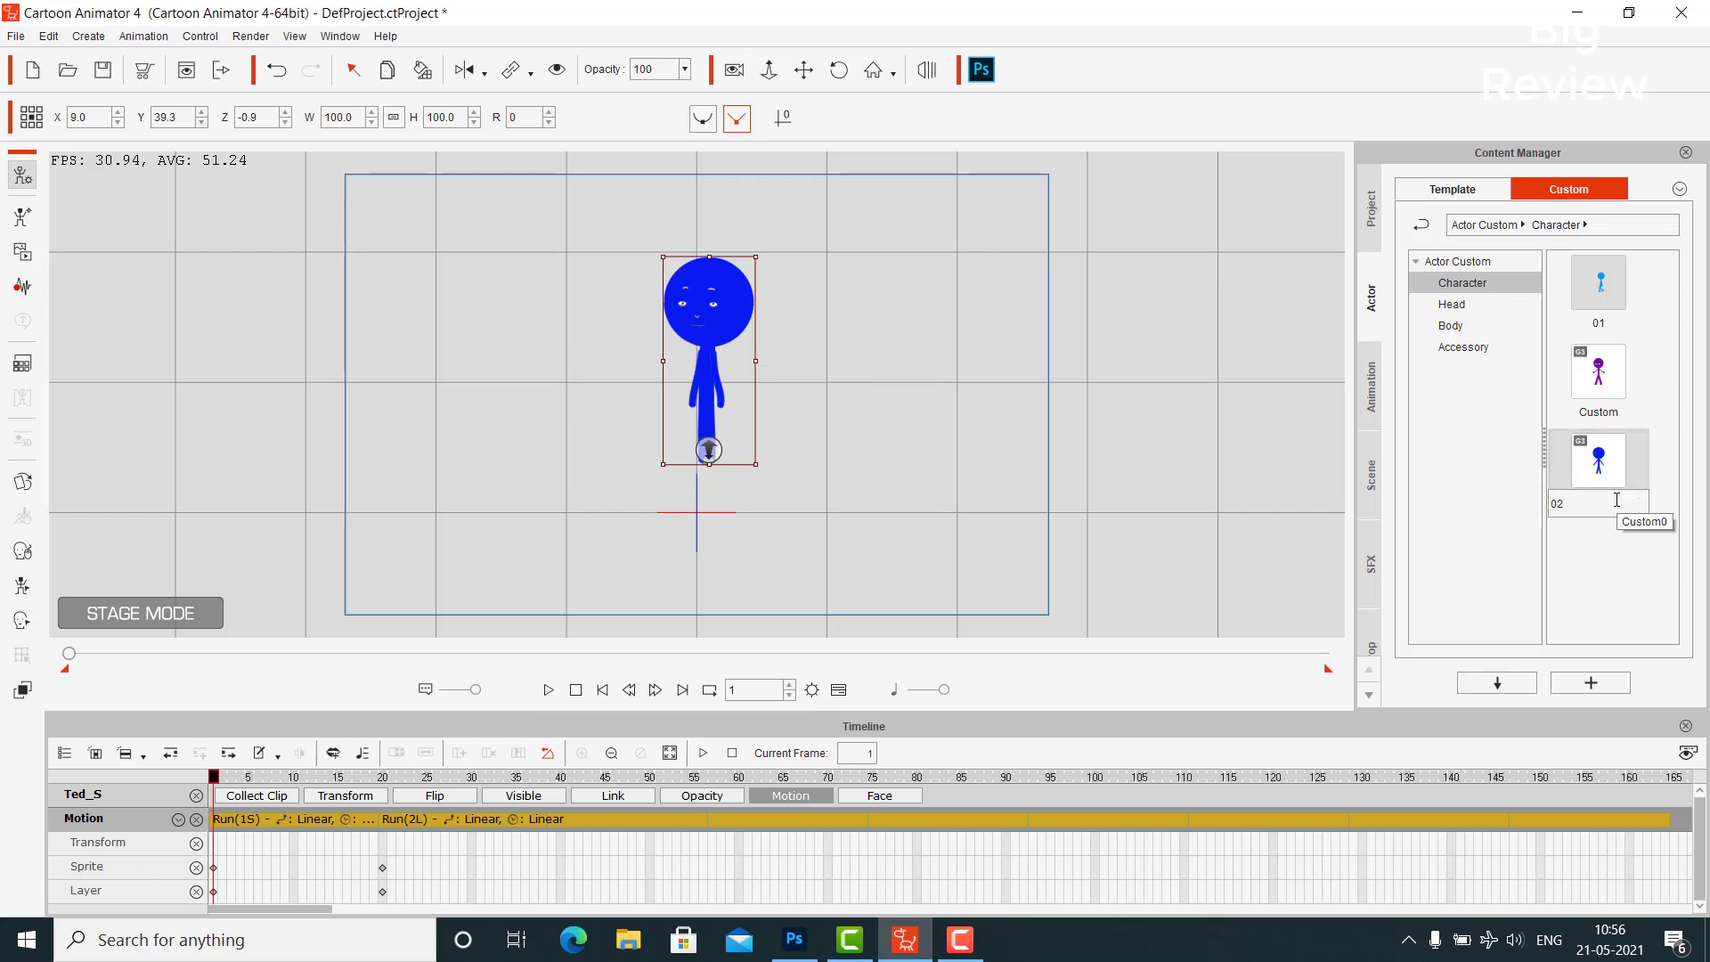
{"action": "key", "text": "Return"}
{"action": "right_click", "coordinate": [1587, 379]}
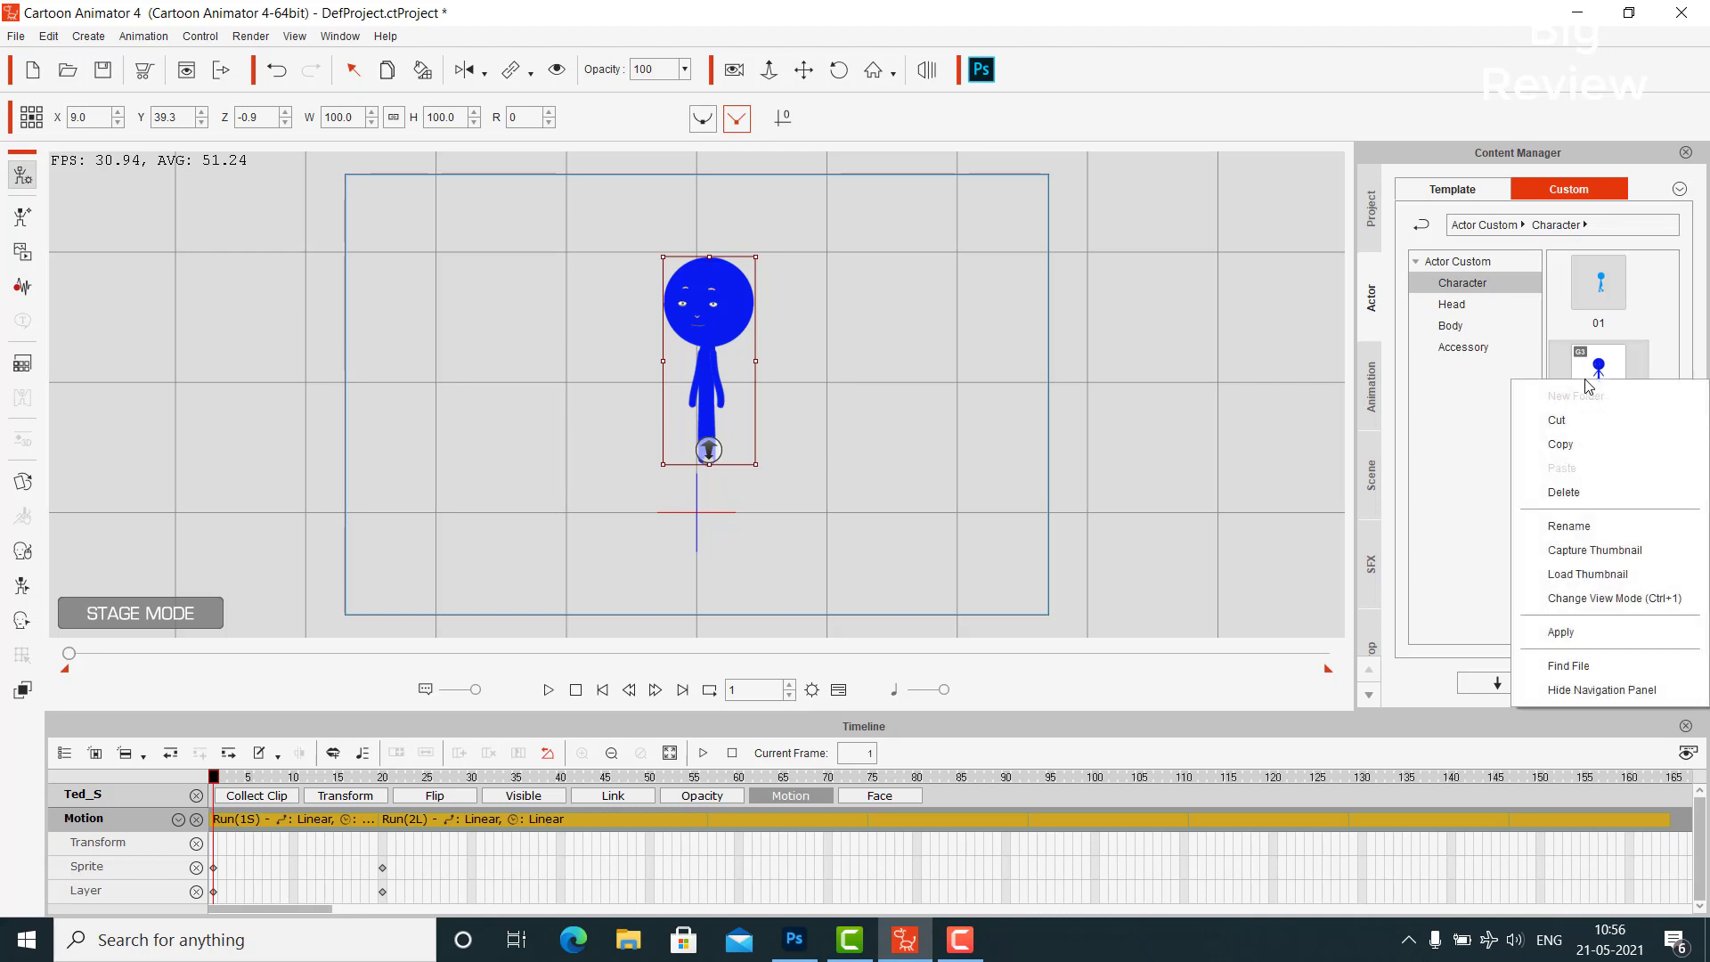
{"action": "left_click", "coordinate": [1613, 551]}
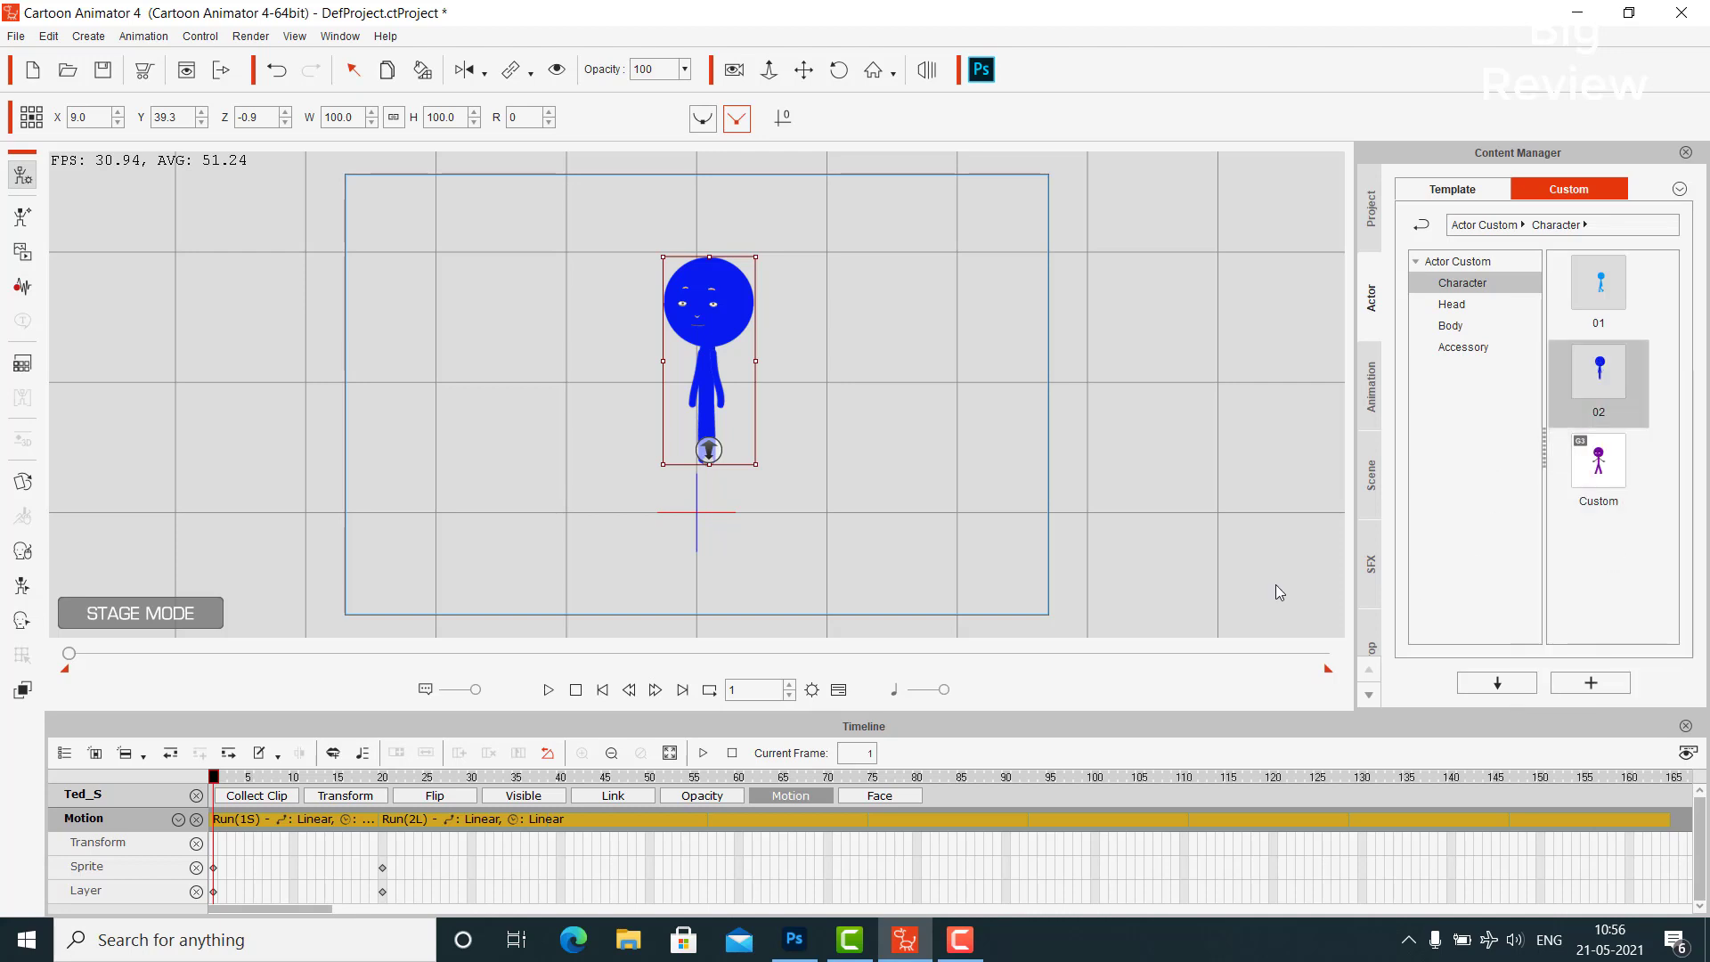